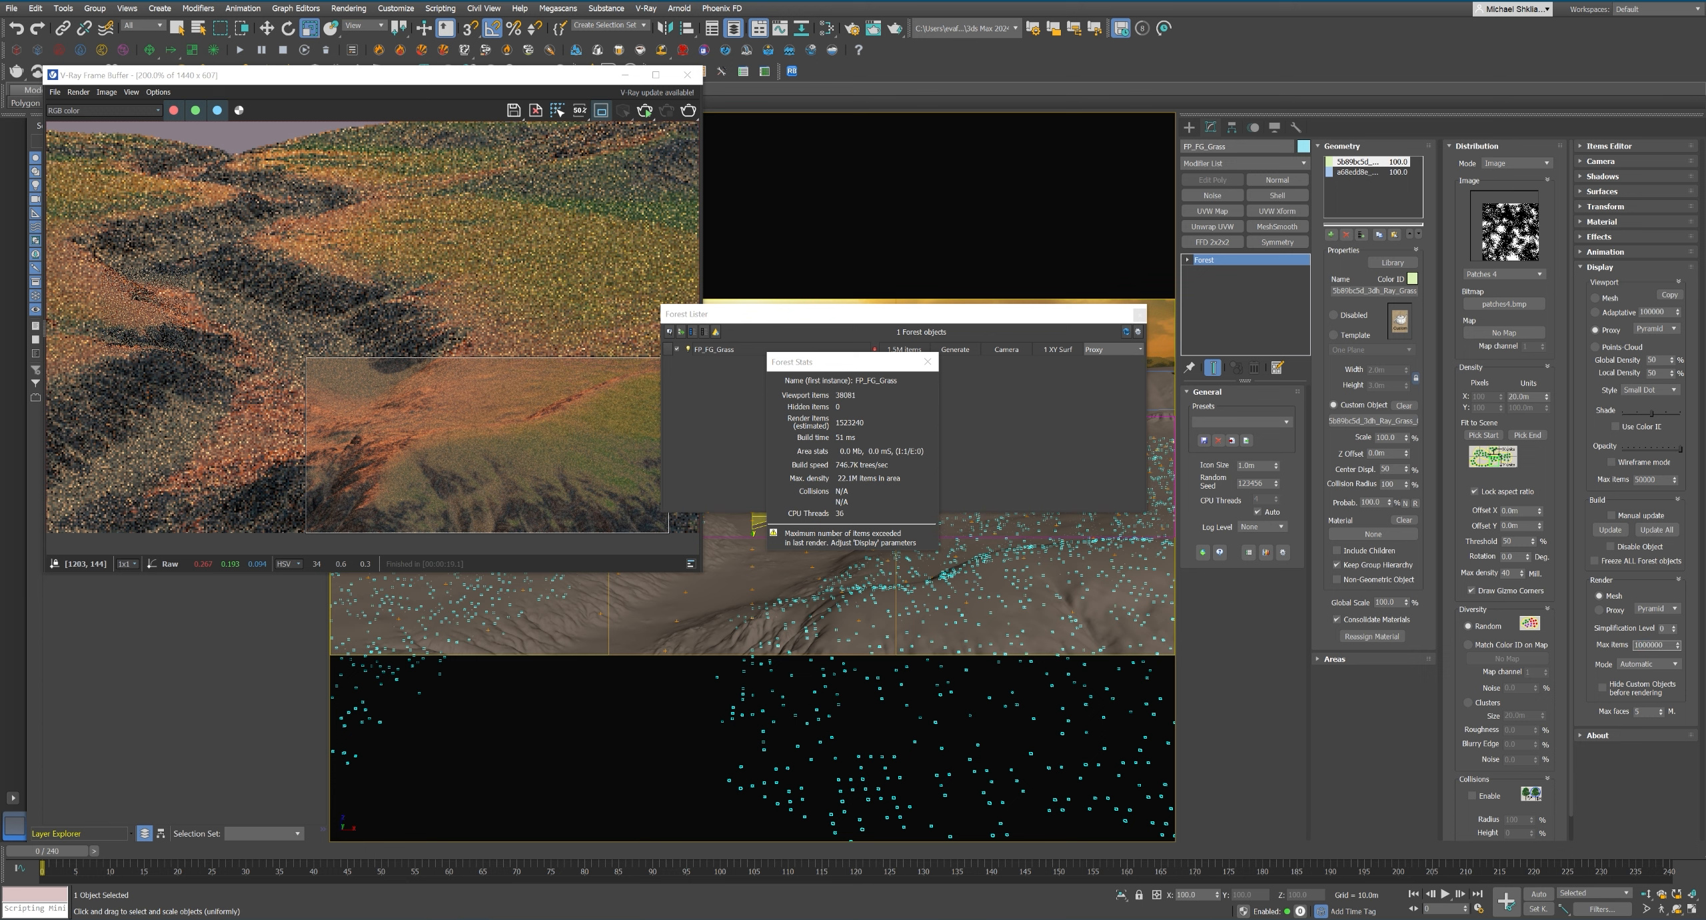
Set FP_FG_Grass's maximum render items to 20000000 and render the foreground region again.
{"action": "type", "text": "20000000"}
{"action": "left_click", "coordinate": [927, 361]}
{"action": "left_click", "coordinate": [1139, 314]}
{"action": "left_click", "coordinate": [645, 110]}
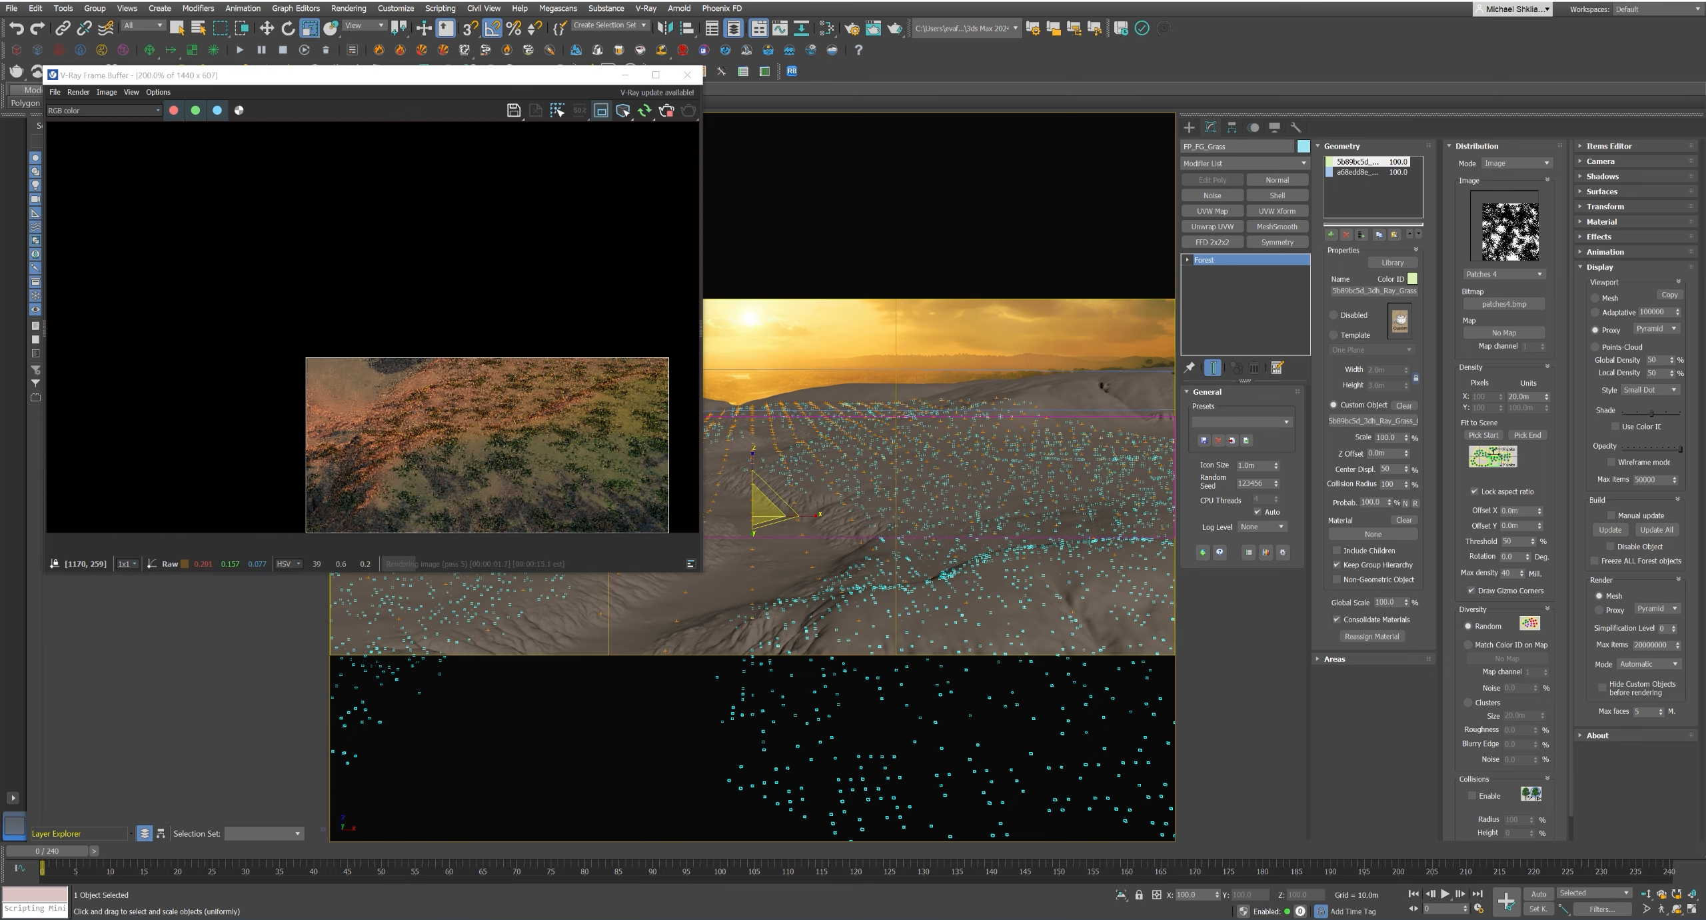
{"action": "scroll", "coordinate": [443, 481], "scroll_direction": "up", "scroll_amount": 1}
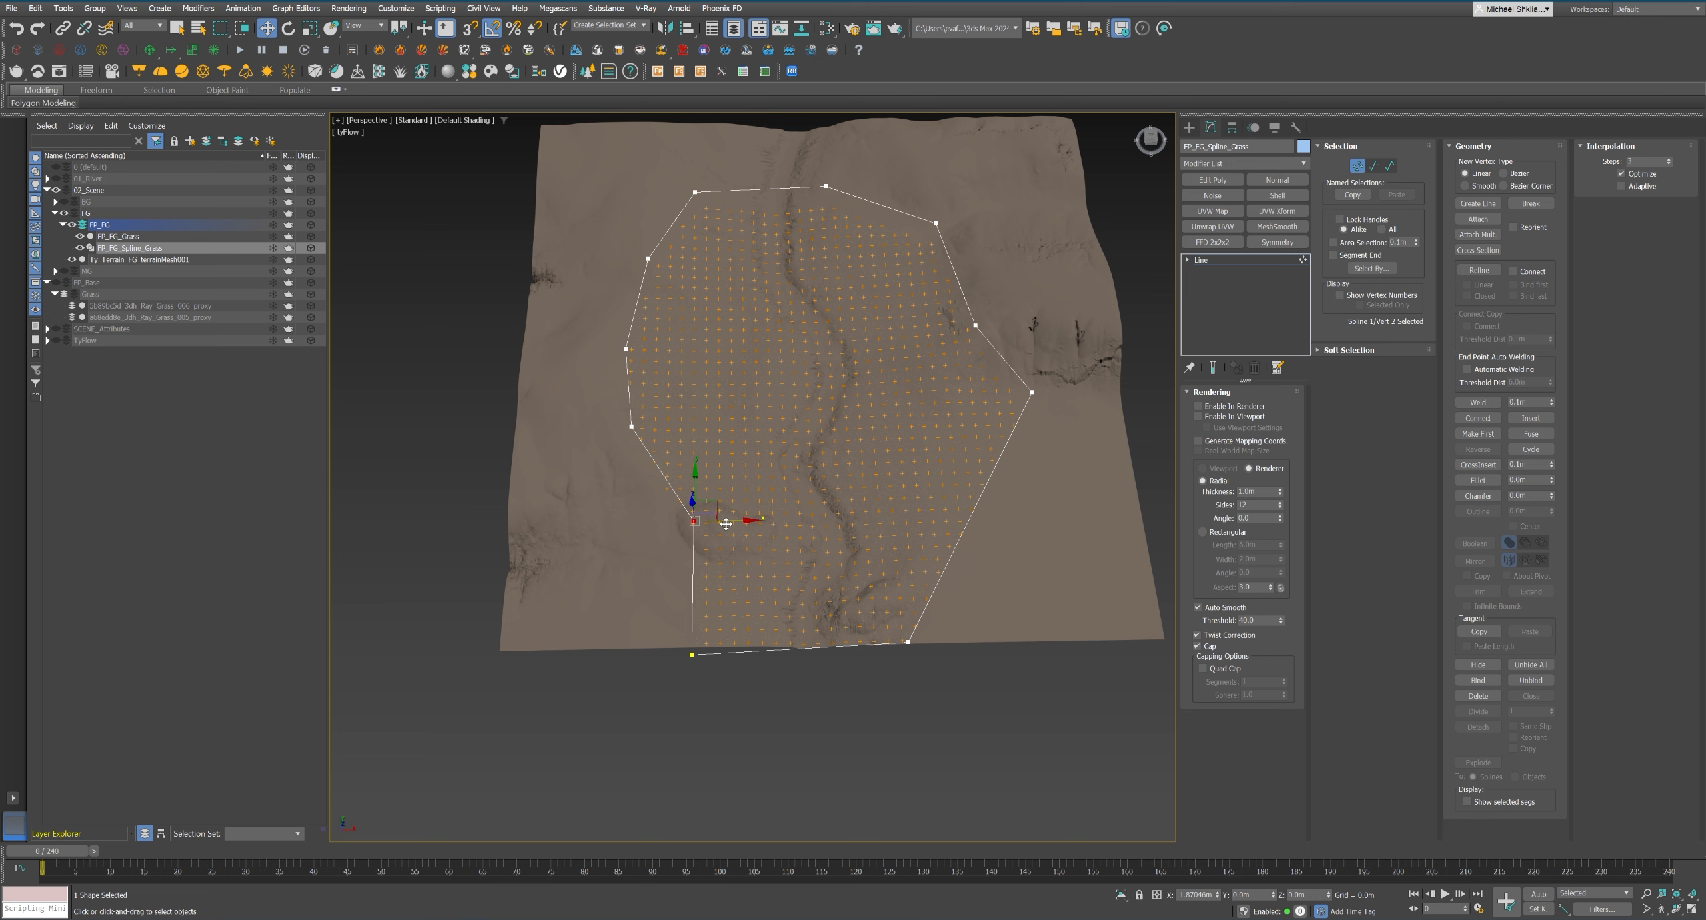
Reshape FP_FG_Spline_Grass by moving its vertices and edges inward to tighten the grass boundary around the riverbed.
{"action": "left_click", "coordinate": [691, 652]}
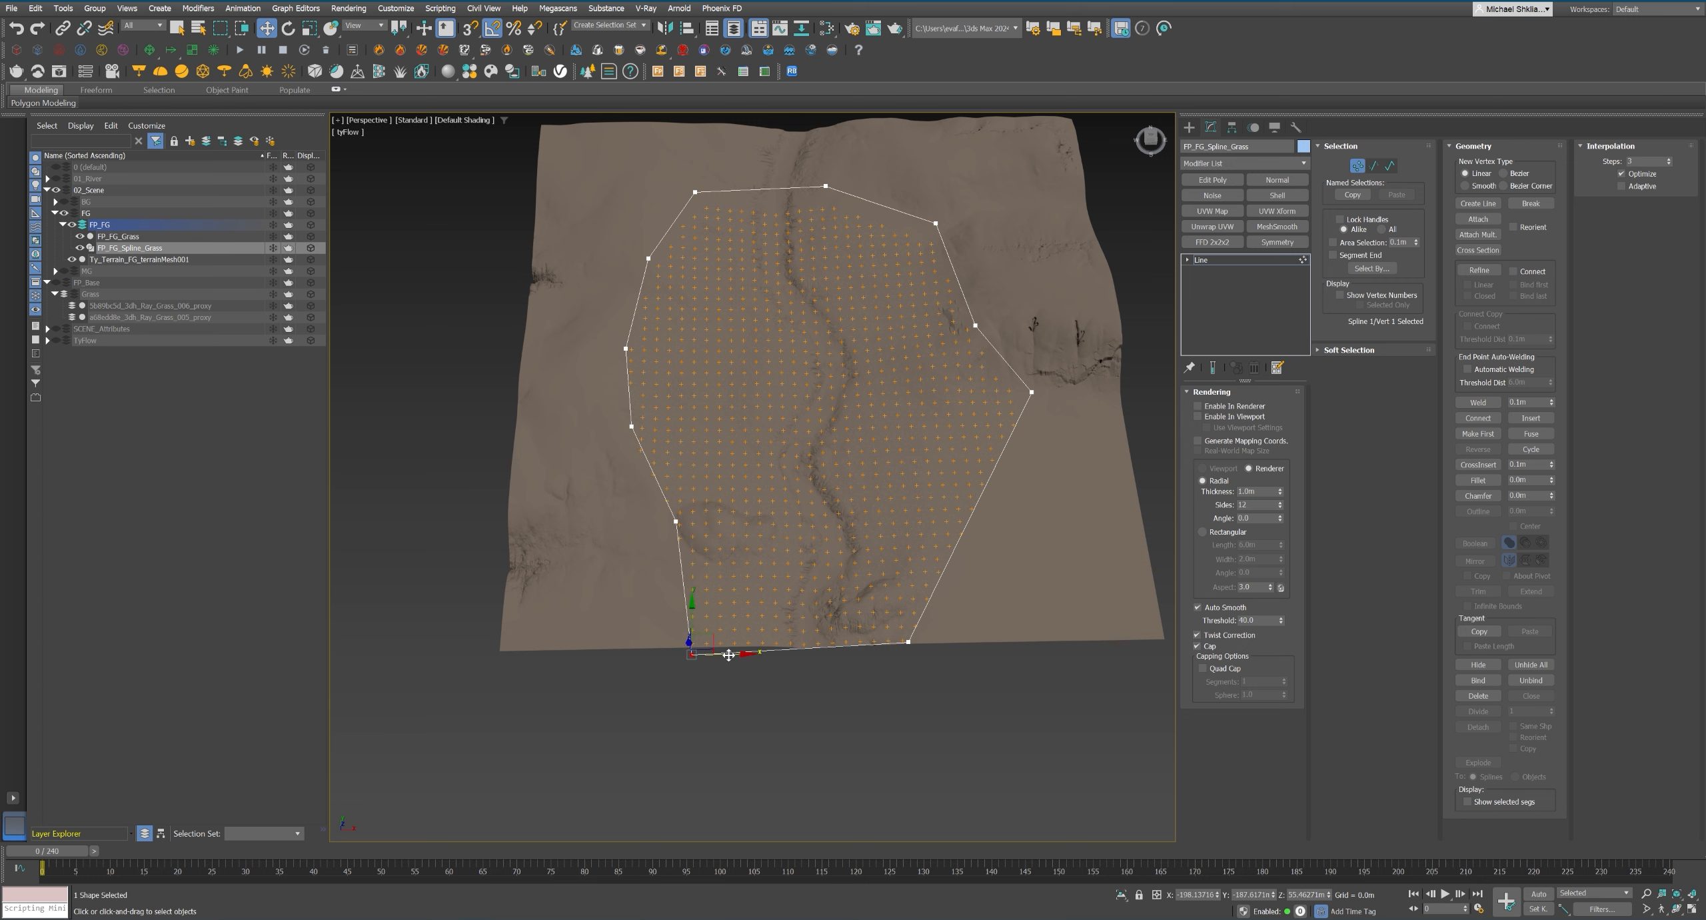
{"action": "left_click_drag", "start_coordinate": [1067, 419], "coordinate": [1066, 432]}
{"action": "left_click_drag", "start_coordinate": [1044, 380], "coordinate": [970, 536]}
{"action": "key", "text": "2"}
{"action": "left_click", "coordinate": [965, 460]}
{"action": "left_click_drag", "start_coordinate": [1000, 436], "coordinate": [952, 437], "text": "shift"}
{"action": "key", "text": "1"}
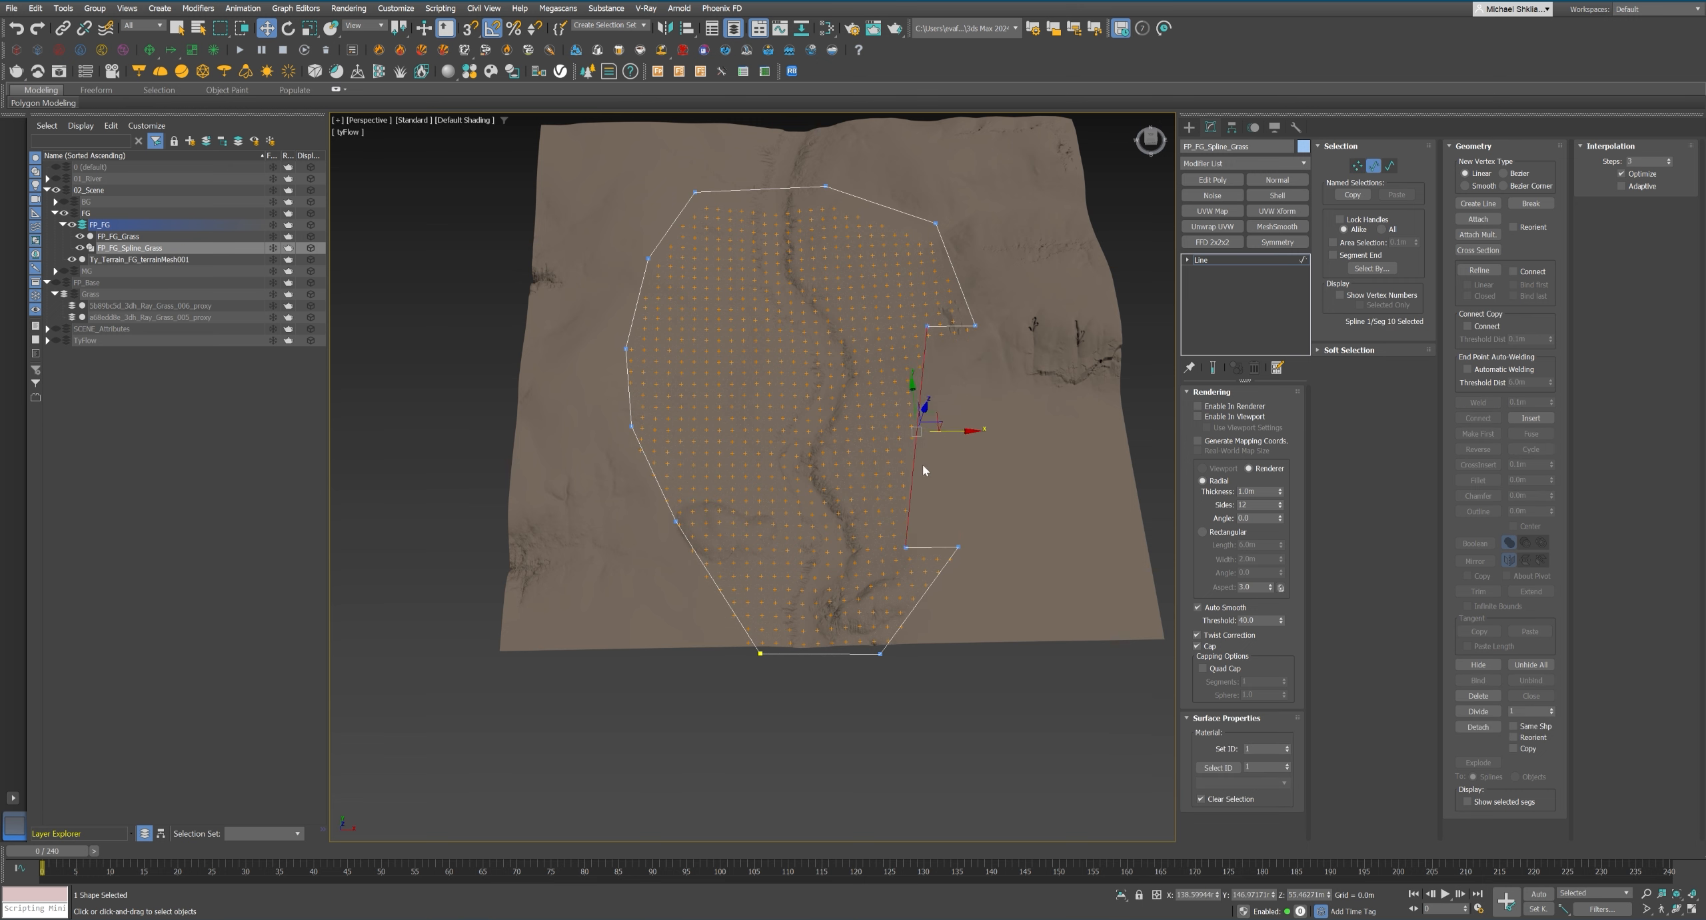
{"action": "left_click", "coordinate": [905, 548]}
{"action": "left_click_drag", "start_coordinate": [919, 536], "coordinate": [967, 489]}
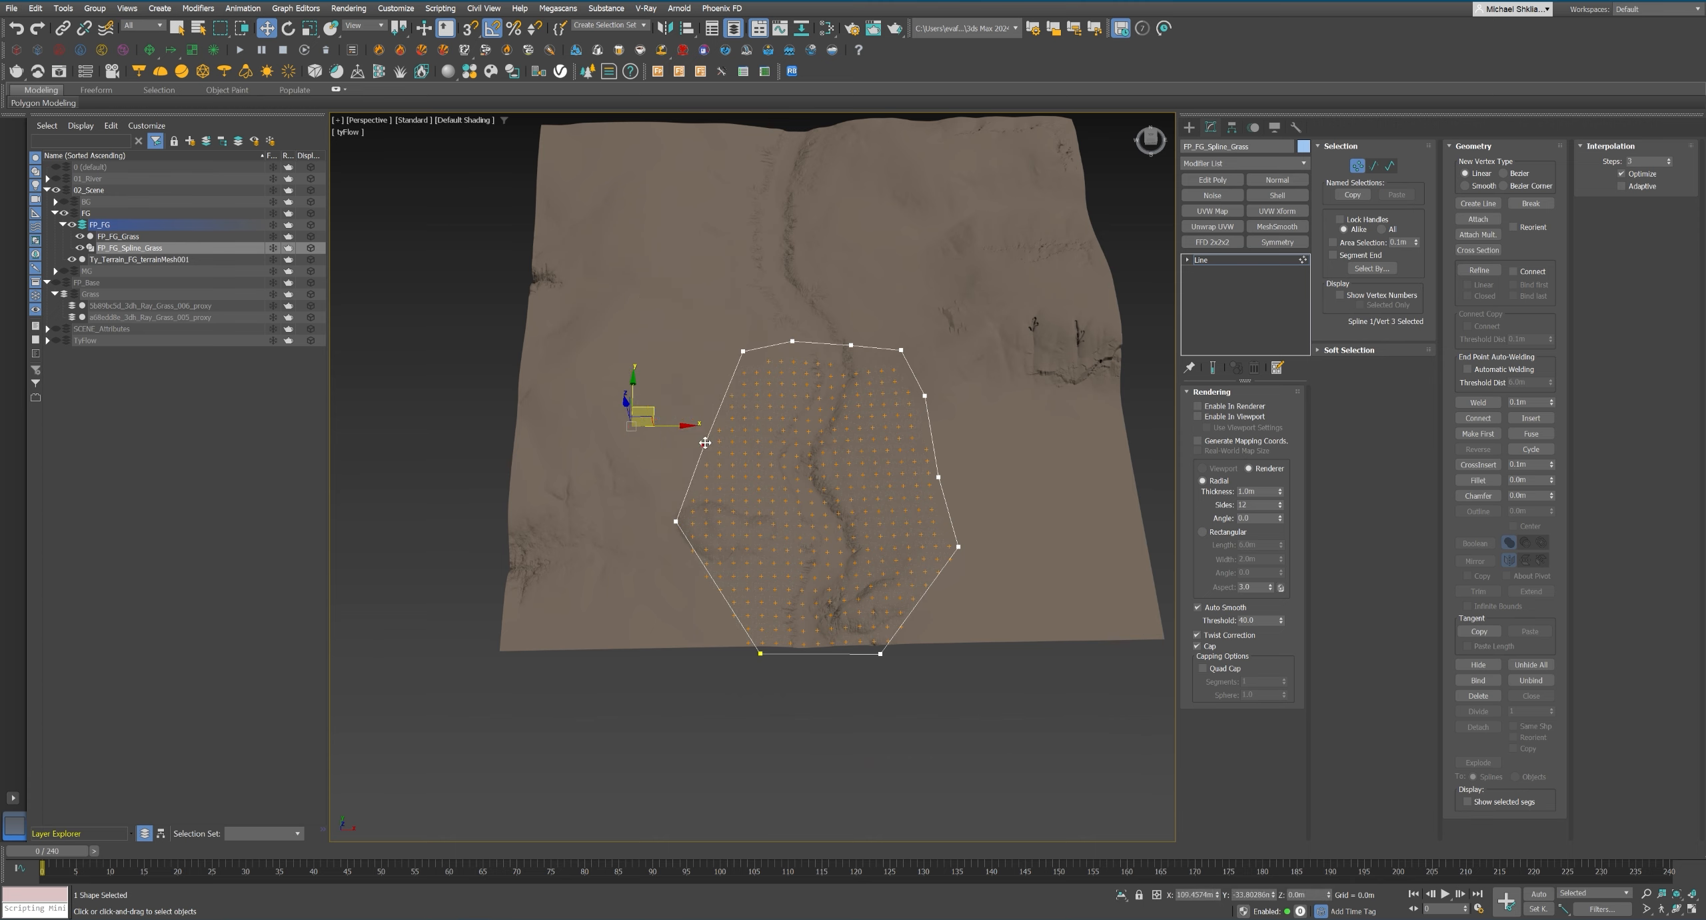
Check the grass boundary's coverage through the camera by scrubbing the timeline to about frame 46.
{"action": "key", "text": "c"}
{"action": "key", "text": "1"}
{"action": "left_click", "coordinate": [427, 716]}
{"action": "left_click_drag", "start_coordinate": [53, 850], "coordinate": [360, 865]}
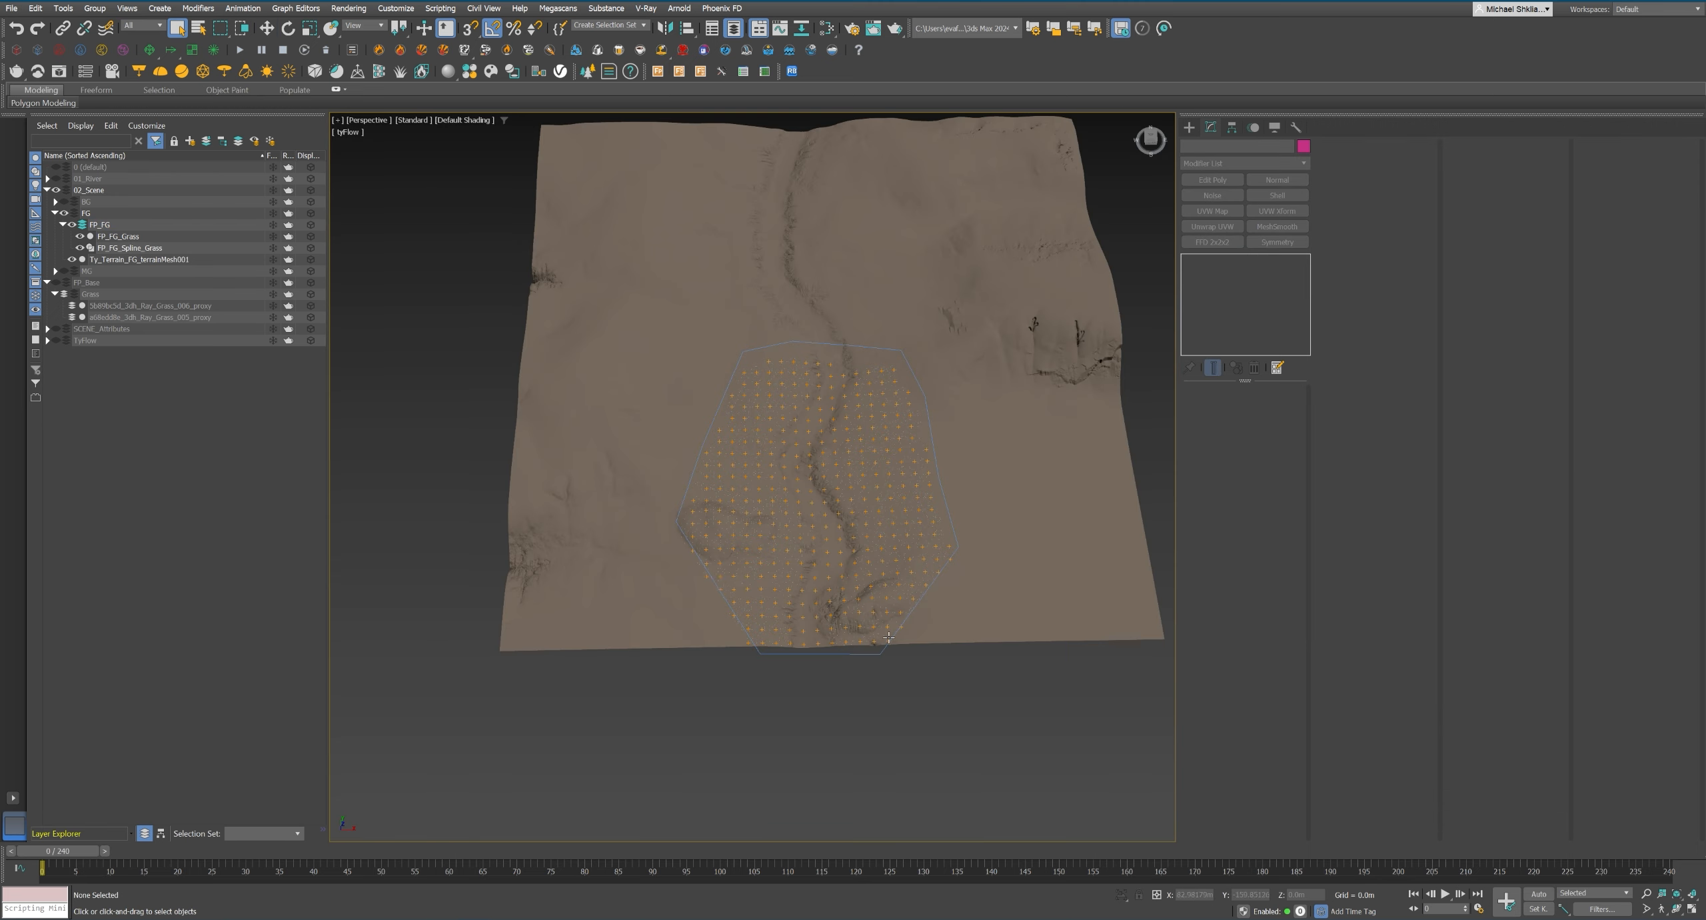
Choose the Dense distribution map for FP_FG_Grass and set its density units to 10 m.
{"action": "left_click", "coordinate": [118, 236]}
{"action": "left_click", "coordinate": [1503, 274]}
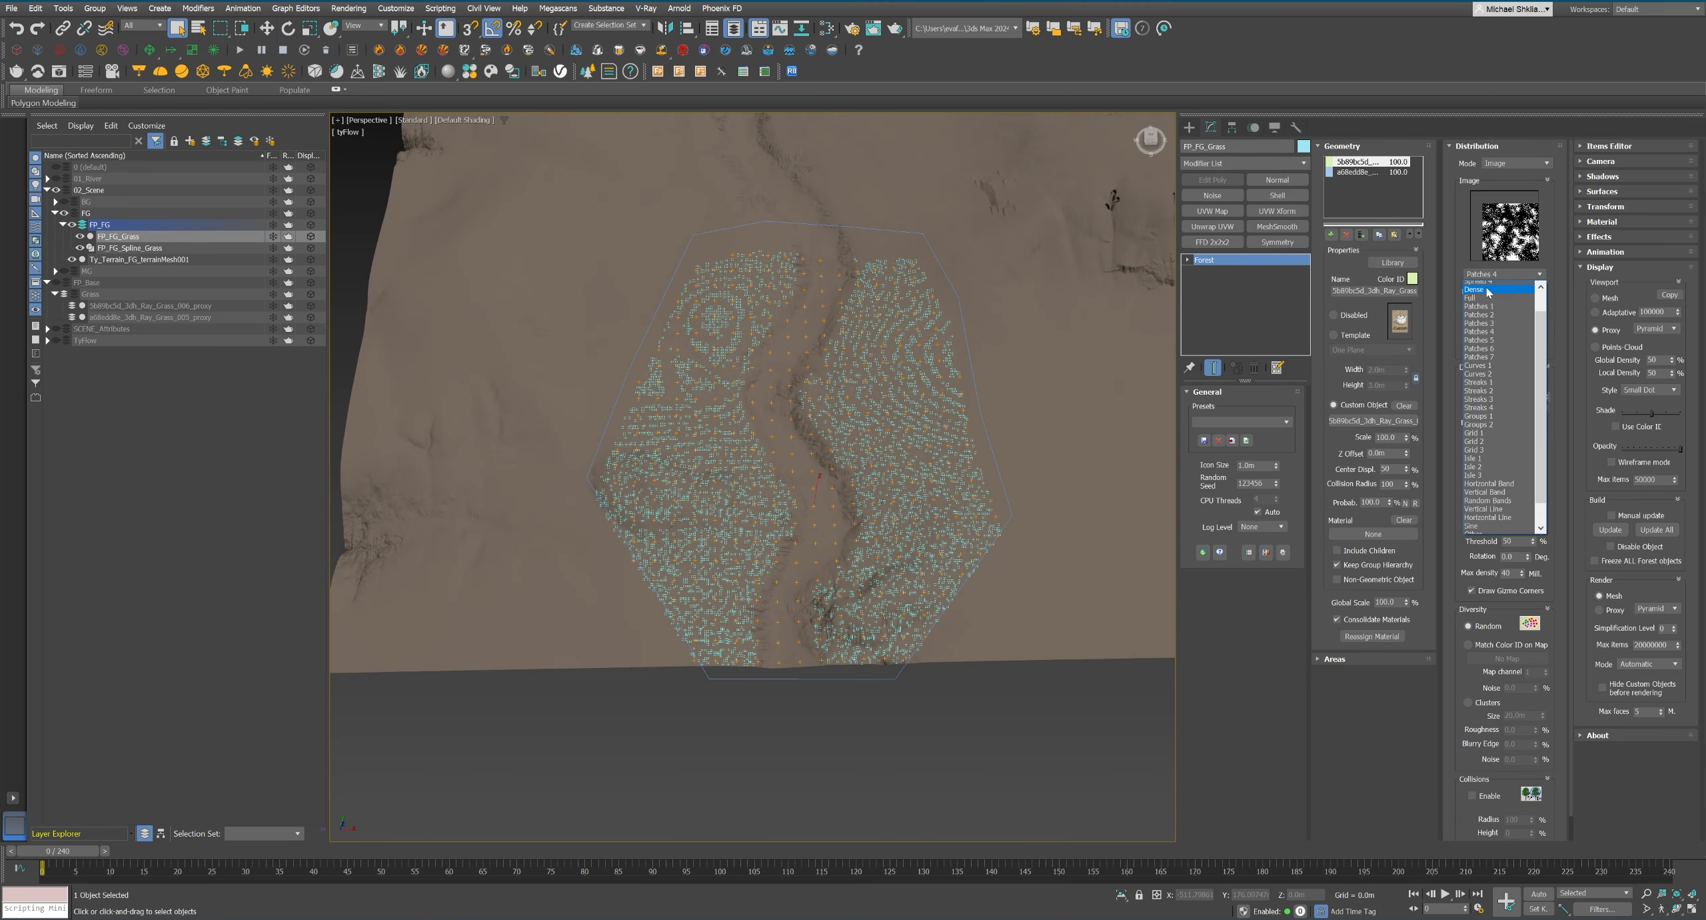
{"action": "left_click", "coordinate": [1488, 292]}
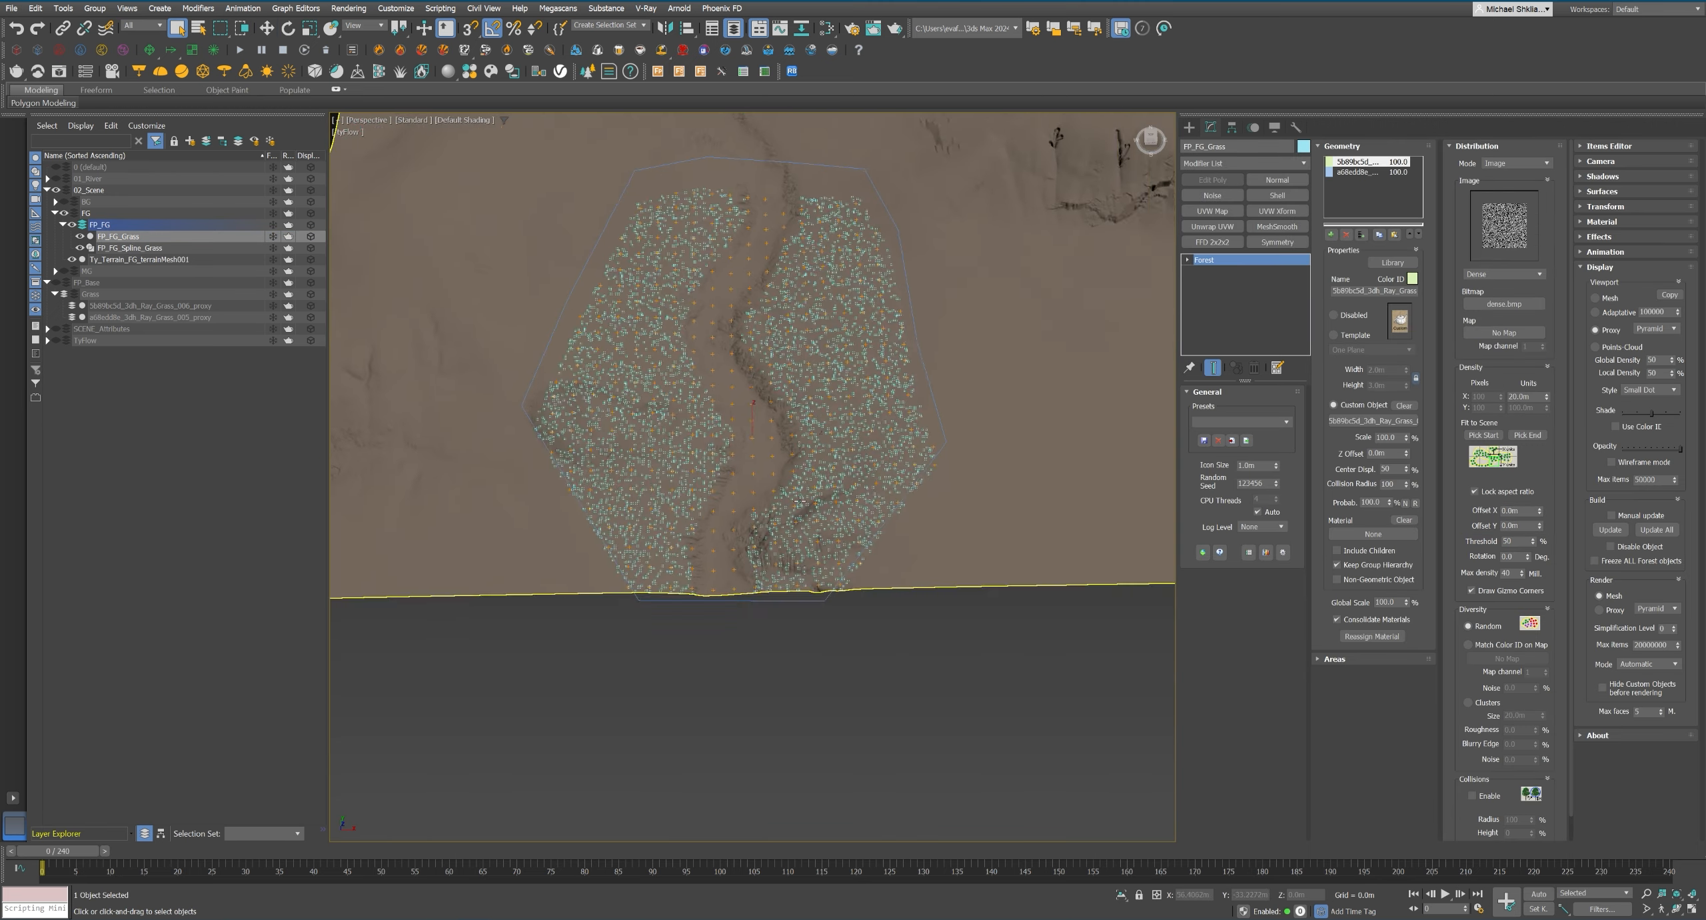
{"action": "scroll", "coordinate": [800, 506], "scroll_direction": "up", "scroll_amount": 6}
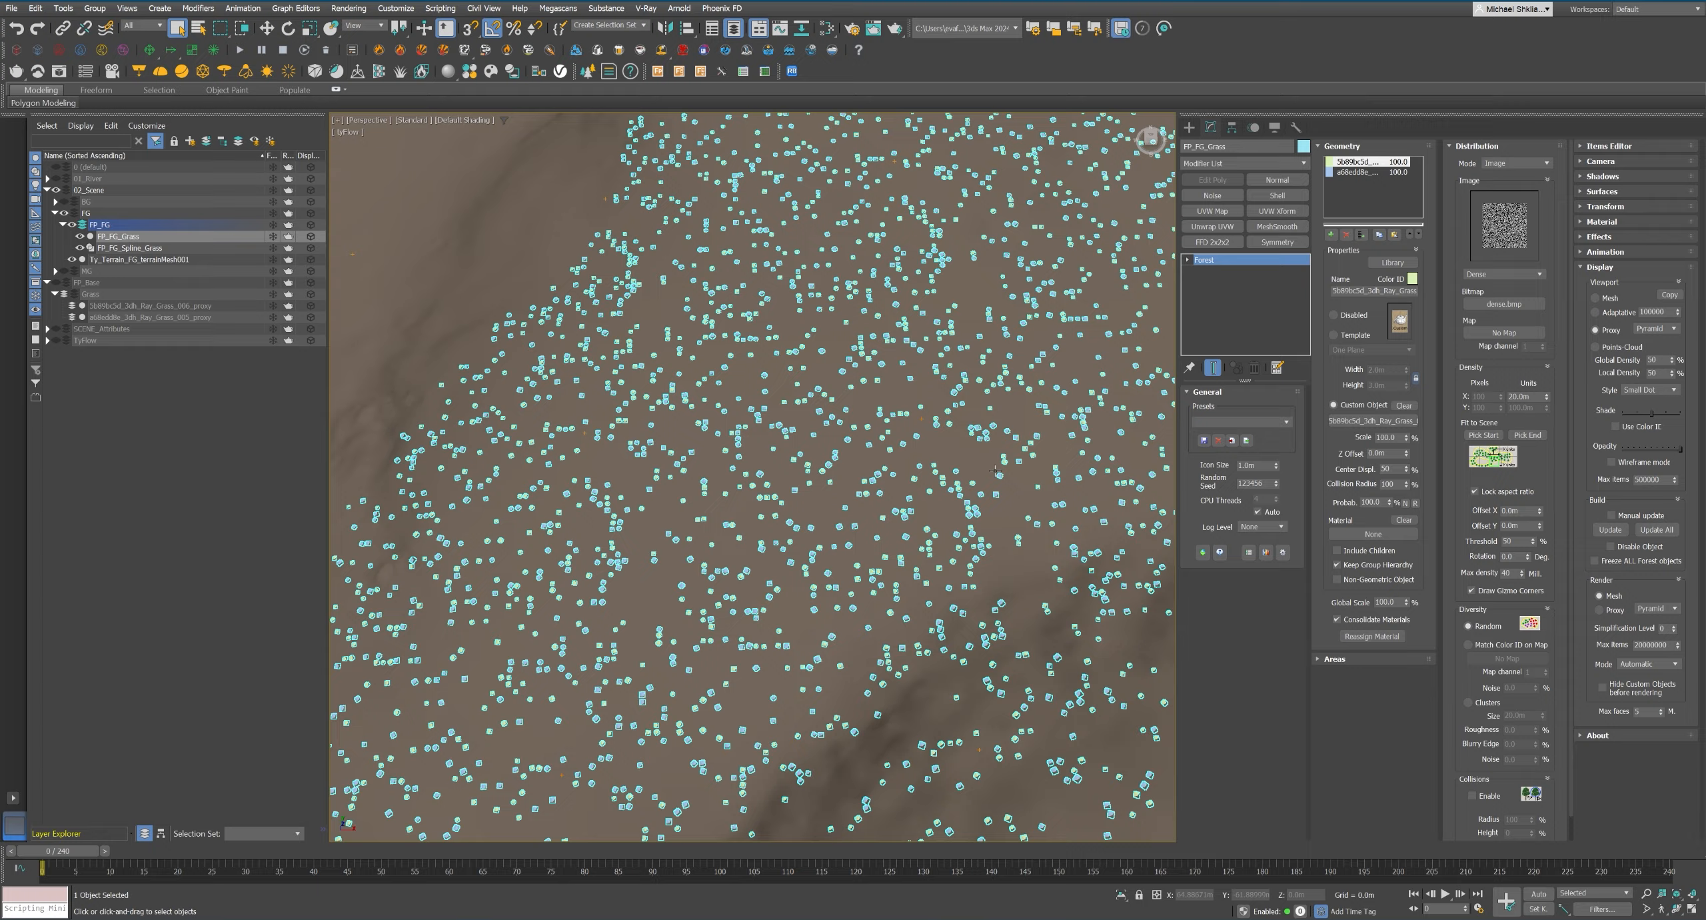
{"action": "double_click", "coordinate": [1522, 397]}
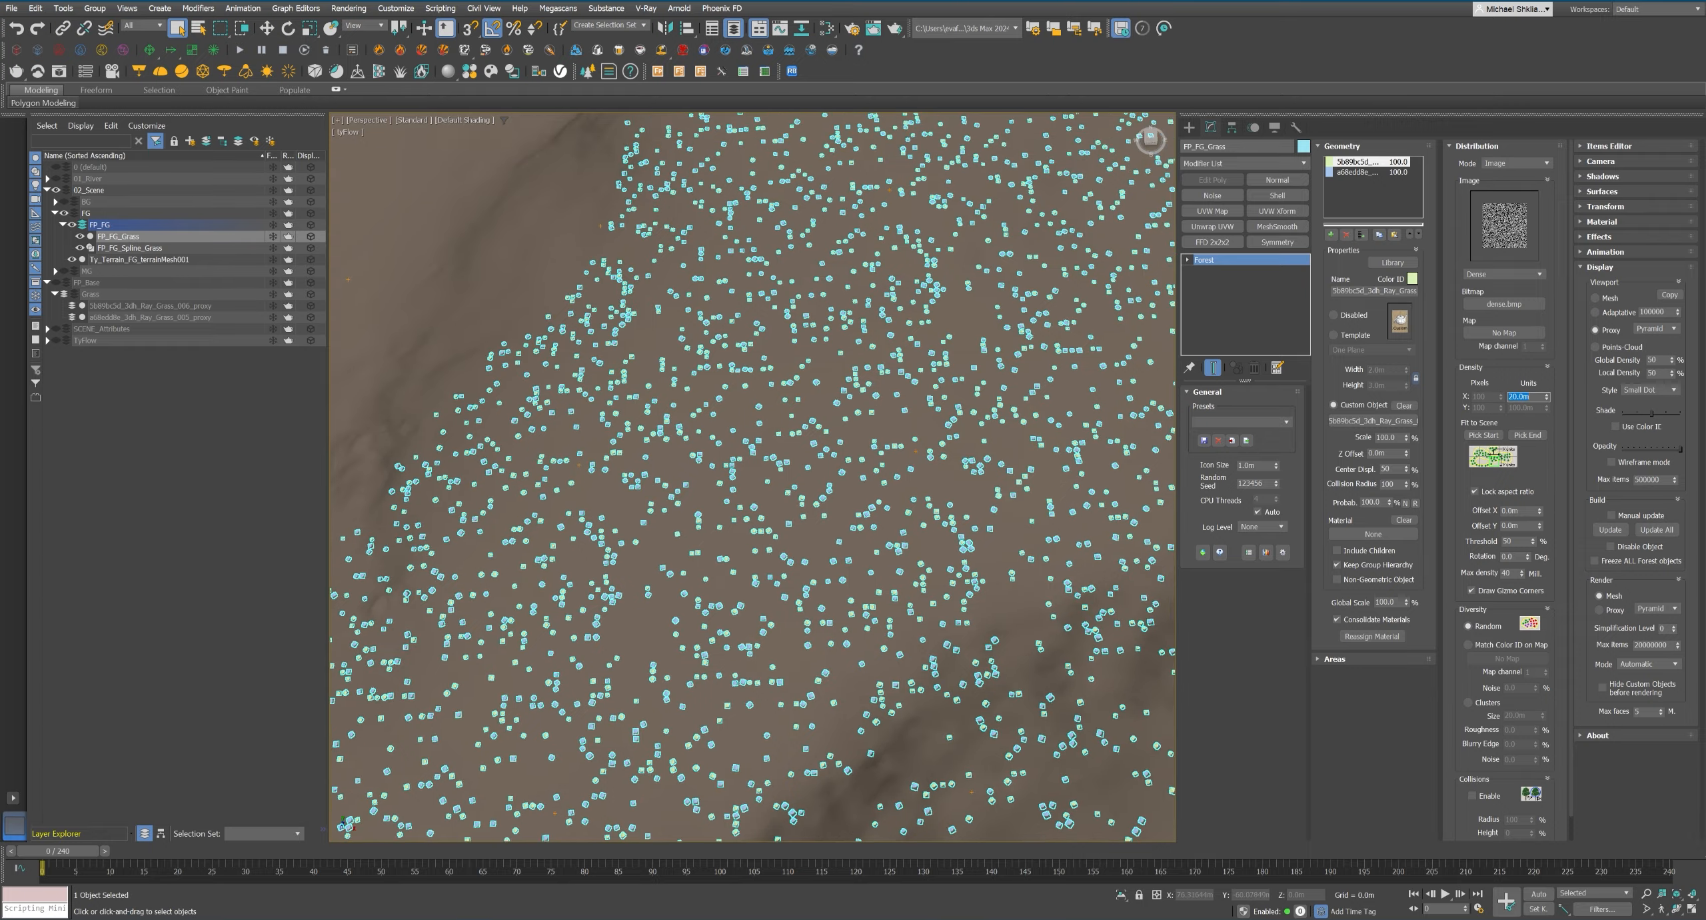
{"action": "type", "text": "10"}
{"action": "key", "text": "Return"}
{"action": "key", "text": "Return"}
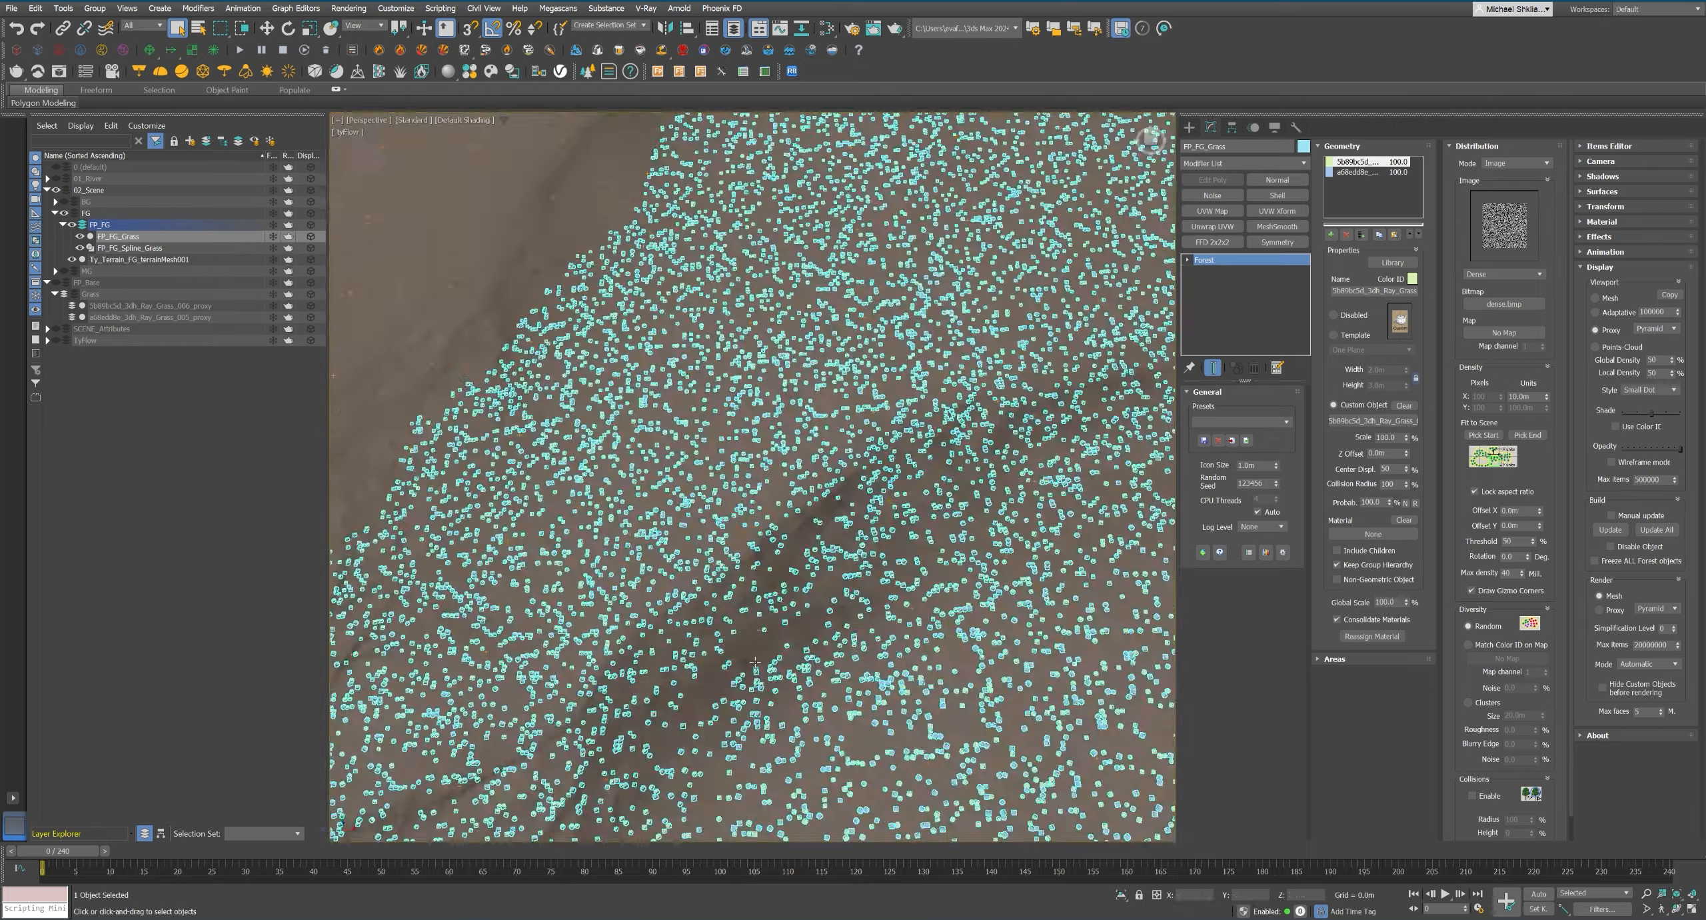
Raise FP_FG_Grass's viewport item limit to 1000000 and set its density units to 5 m.
{"action": "middle_click_drag", "start_coordinate": [755, 662], "coordinate": [960, 460], "text": "alt"}
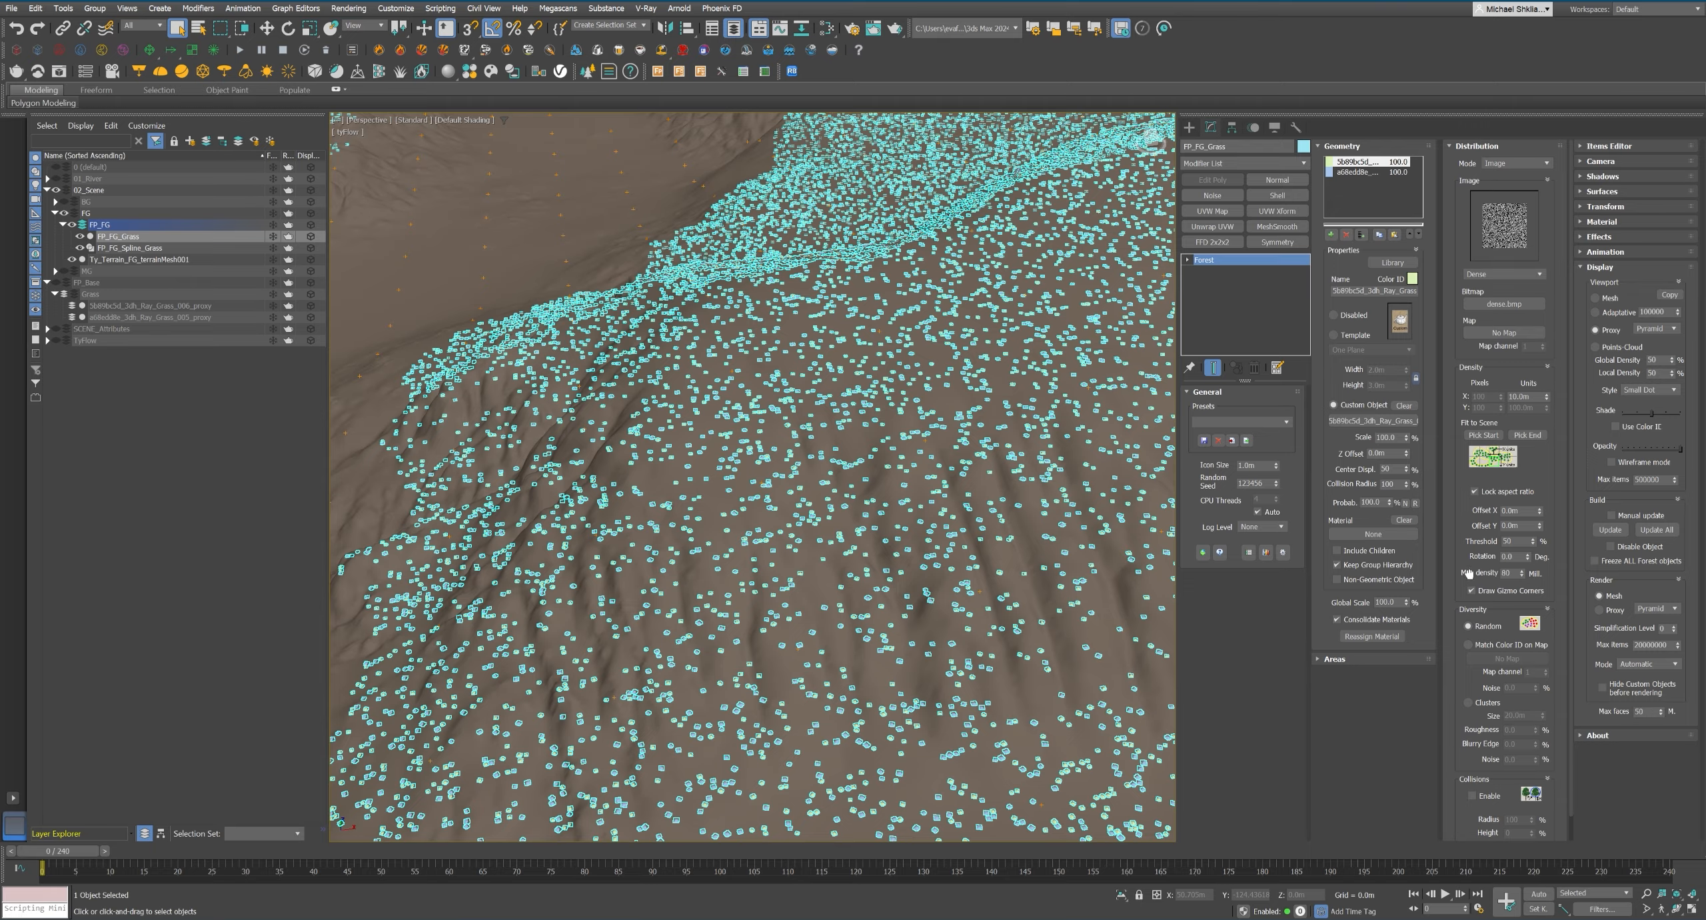
{"action": "type", "text": "1000000"}
{"action": "key", "text": "Return"}
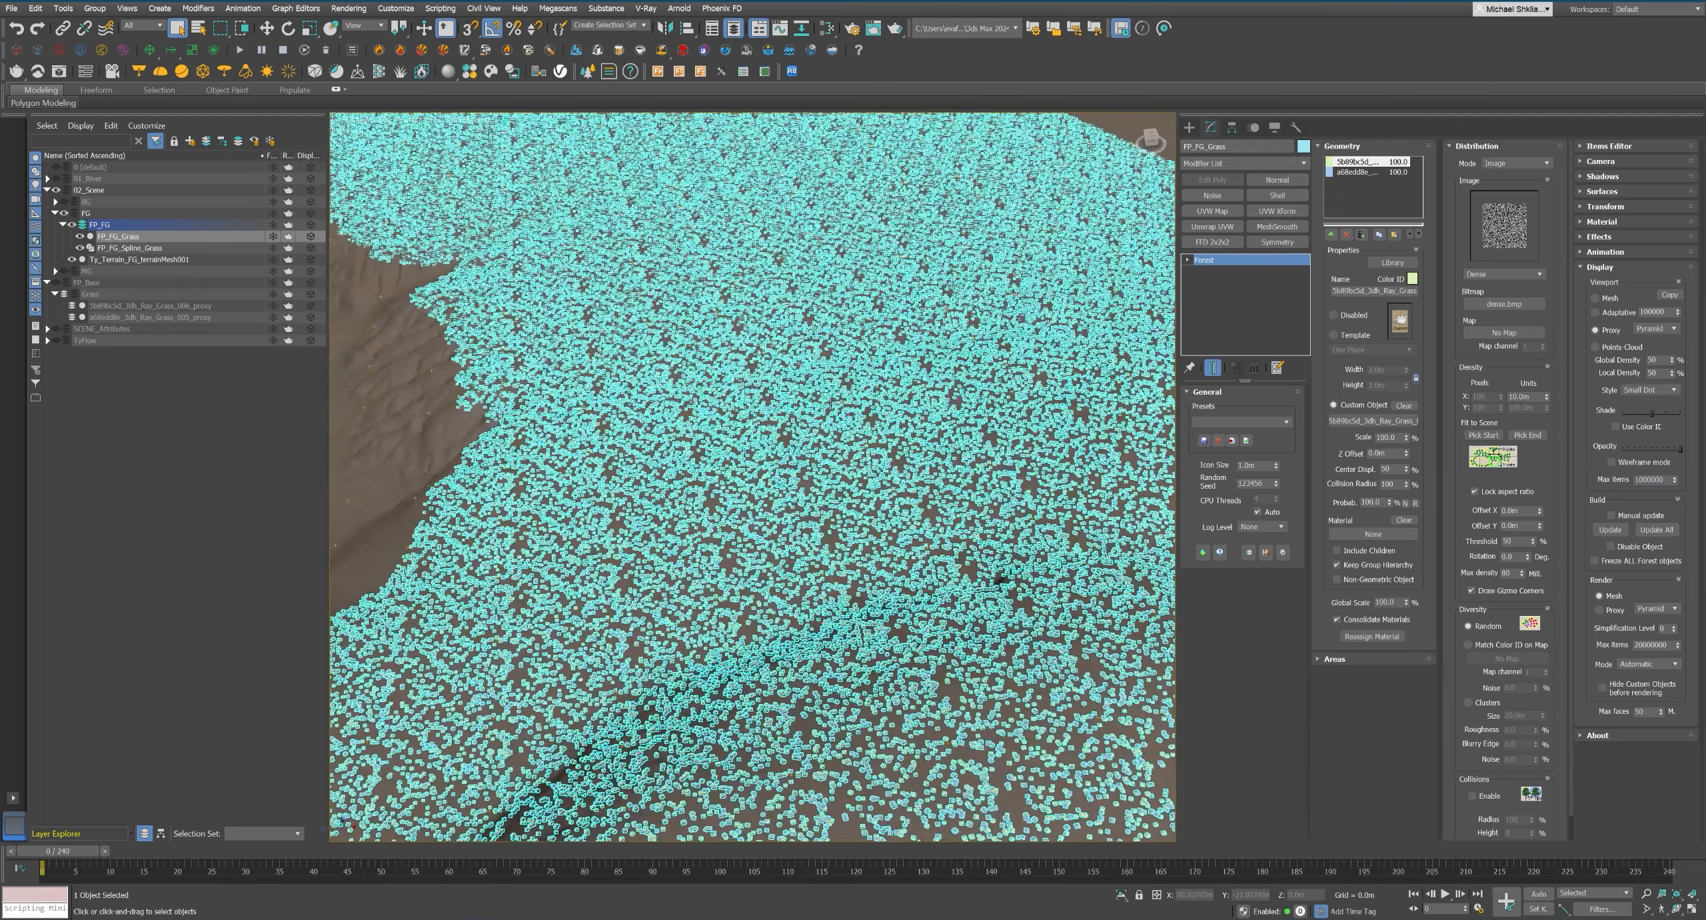
{"action": "double_click", "coordinate": [1521, 396]}
{"action": "type", "text": "5"}
{"action": "key", "text": "Return"}
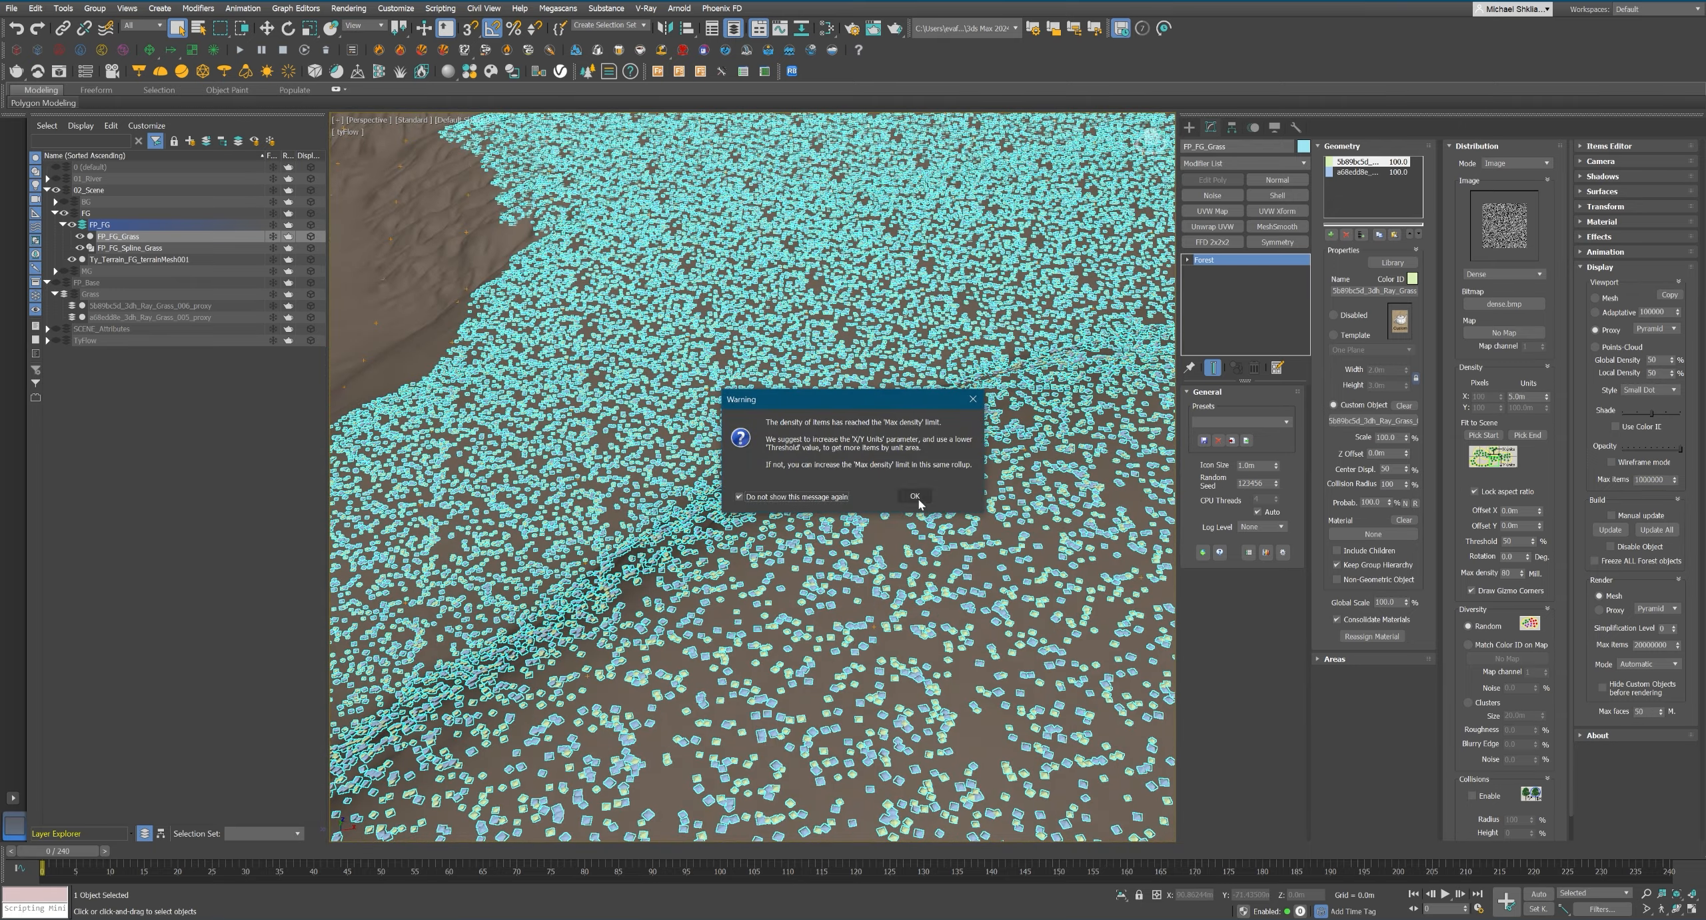
{"action": "left_click", "coordinate": [917, 499]}
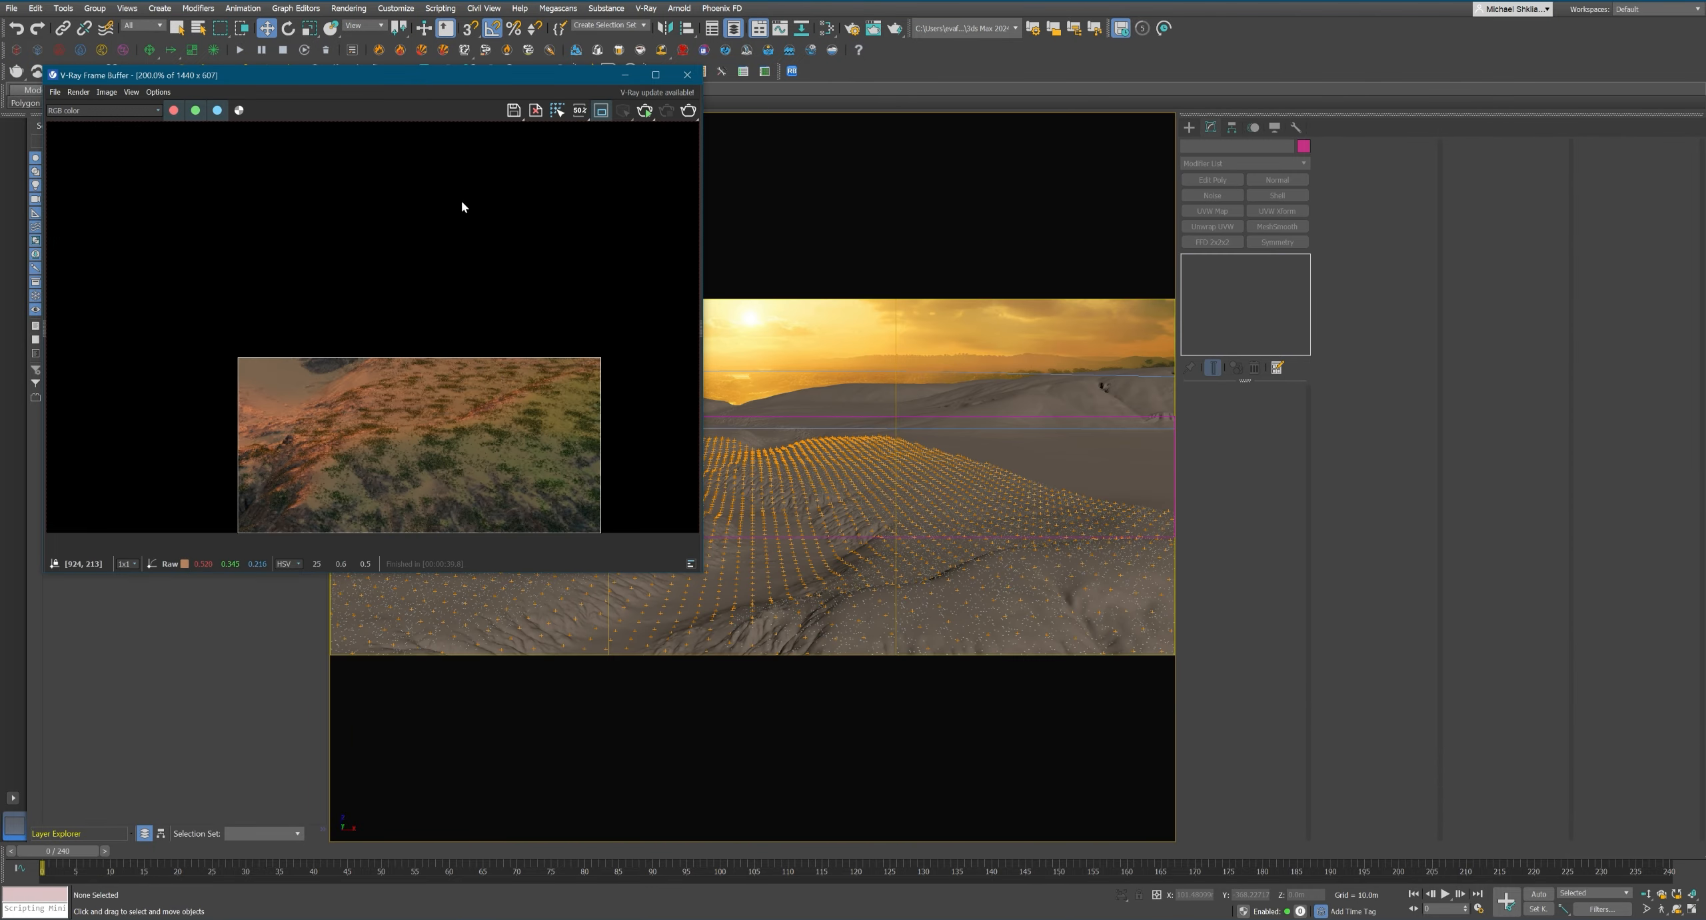
Render a region of the camera view and examine the grass density up close.
{"action": "left_click", "coordinate": [601, 110]}
{"action": "left_click", "coordinate": [602, 110]}
{"action": "left_click", "coordinate": [688, 110]}
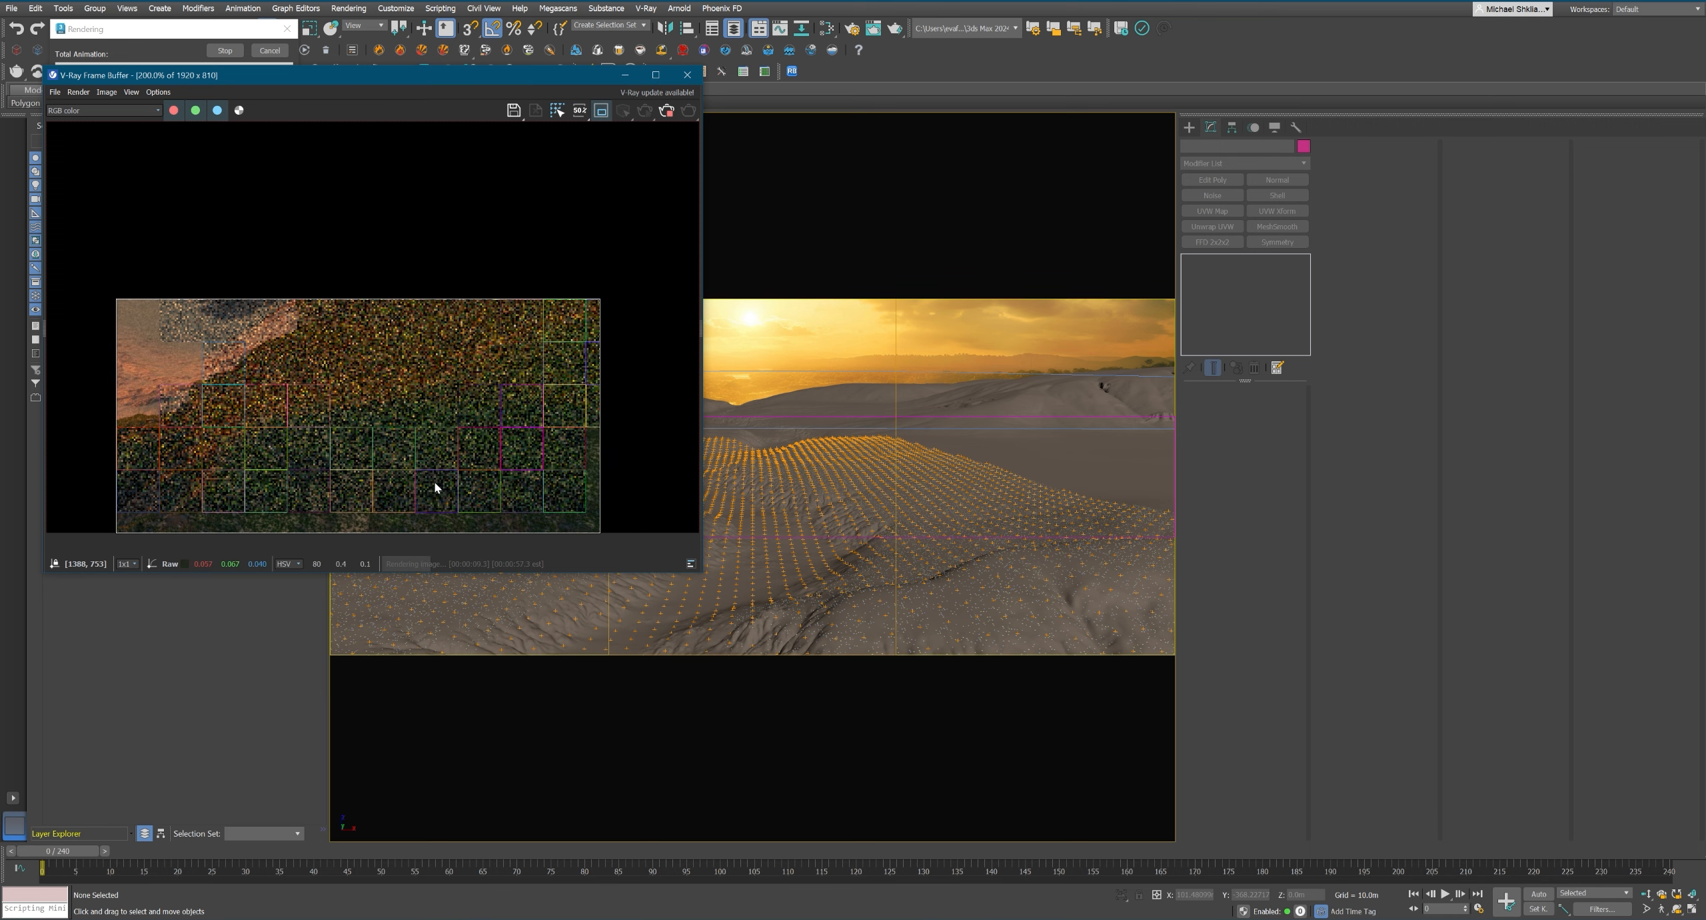
{"action": "scroll", "coordinate": [311, 465], "scroll_direction": "up", "scroll_amount": 2}
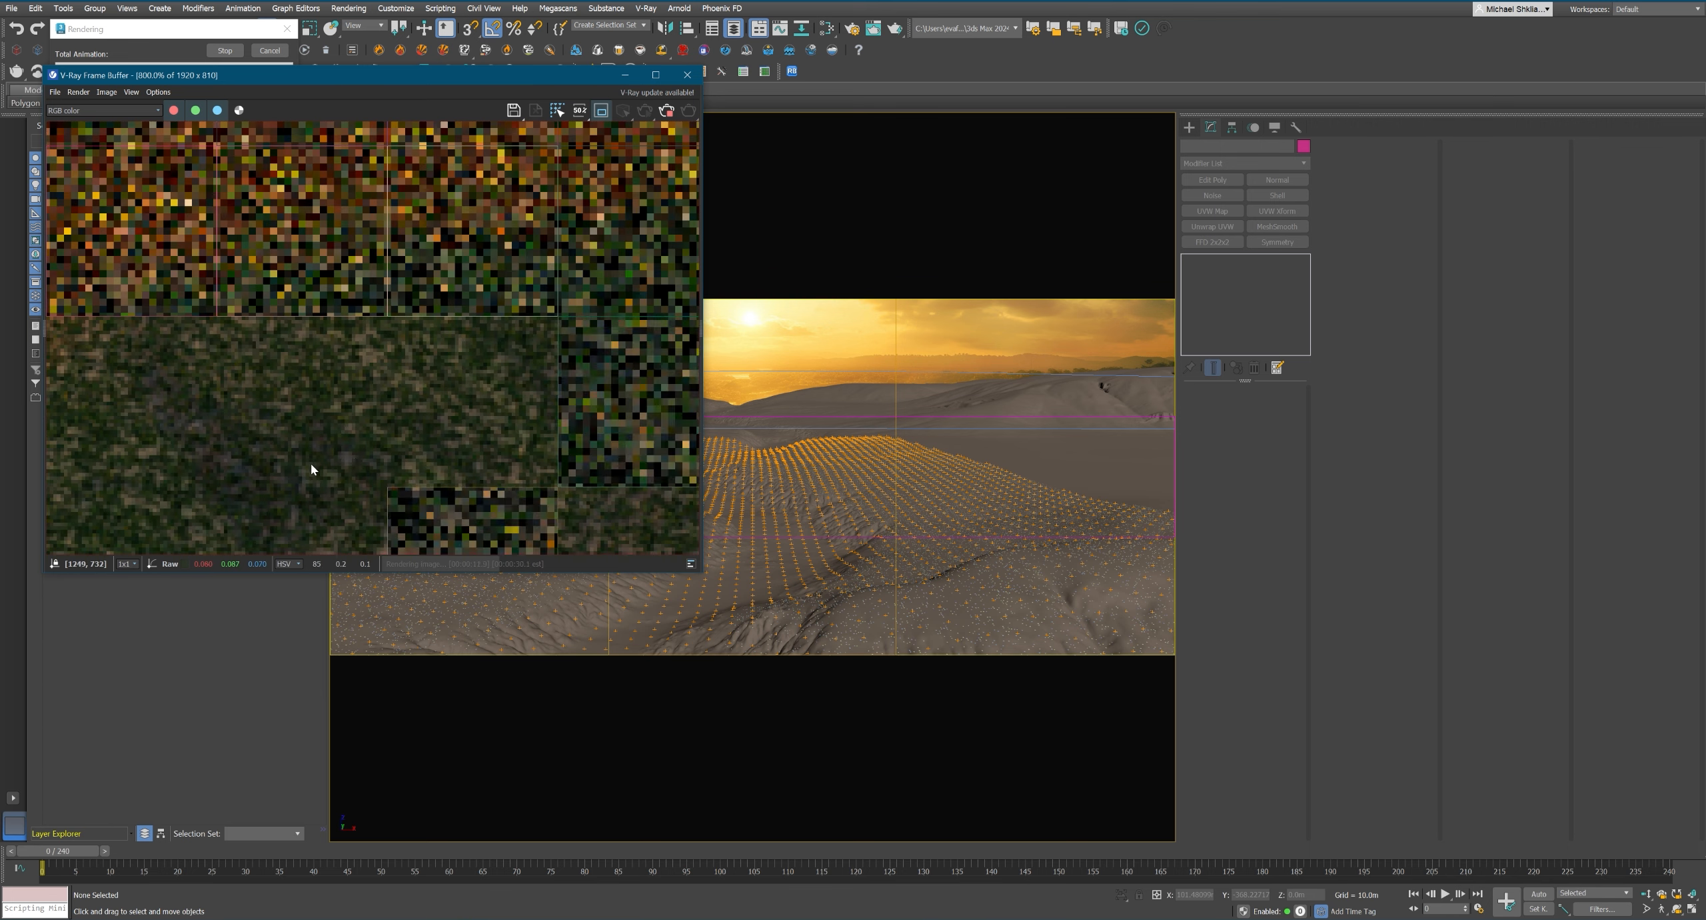
{"action": "scroll", "coordinate": [403, 459], "scroll_direction": "down", "scroll_amount": 2}
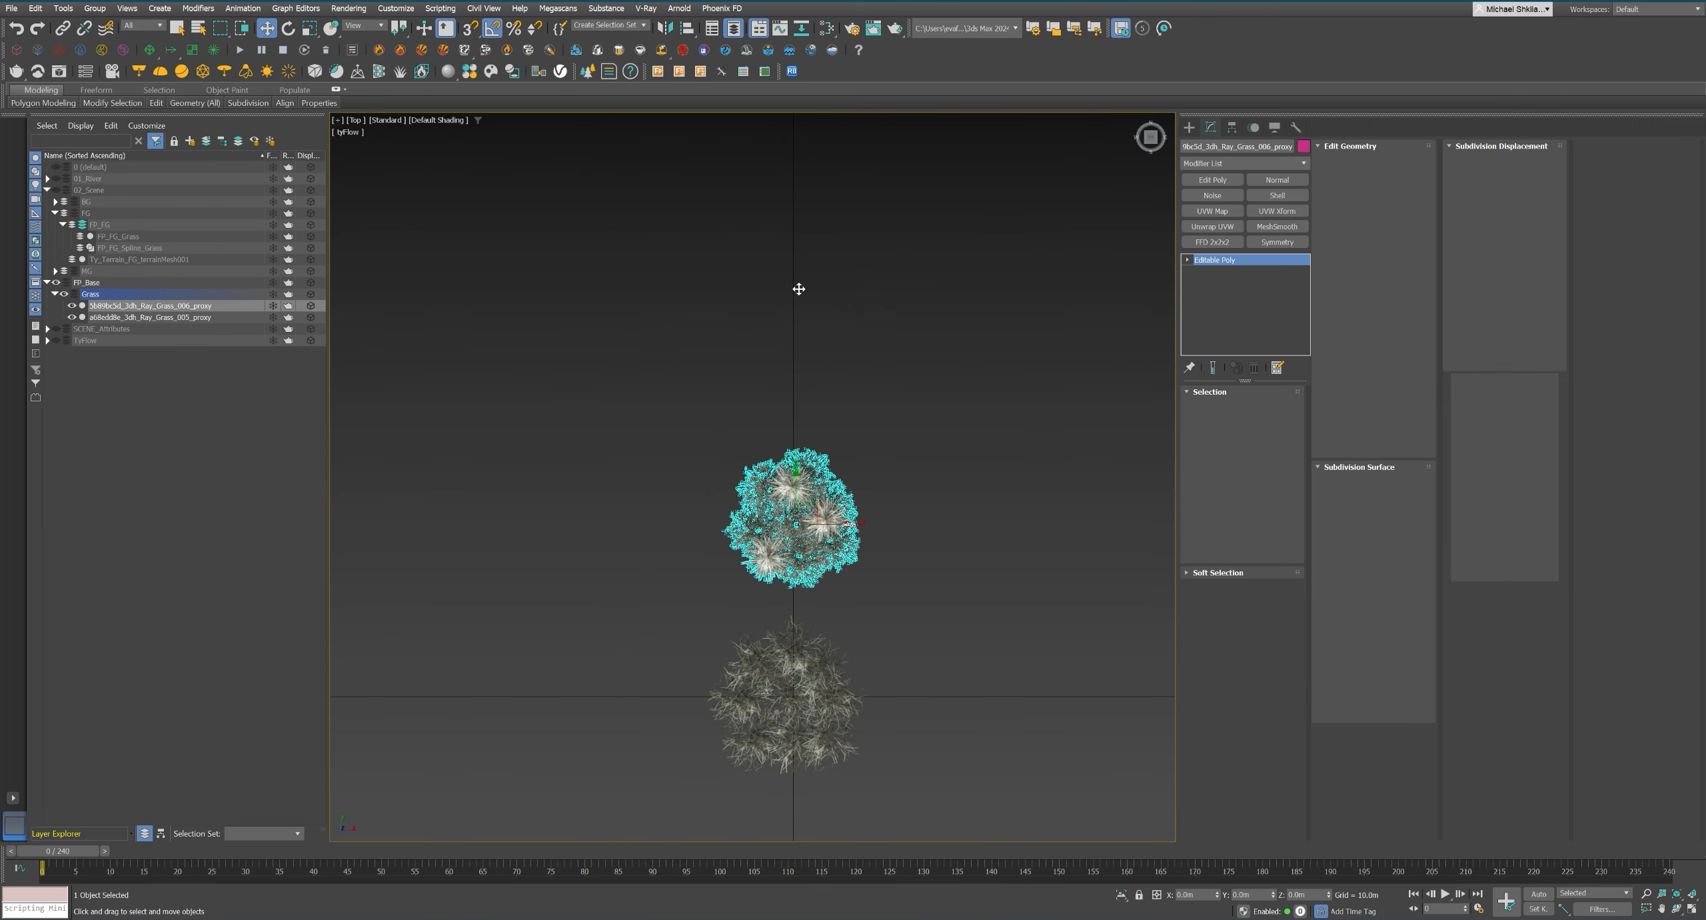
Clone the Ray_Grass_006 proxy as instances around the original and rotate the copies for variation.
{"action": "left_click_drag", "start_coordinate": [800, 495], "coordinate": [743, 640], "text": "shift"}
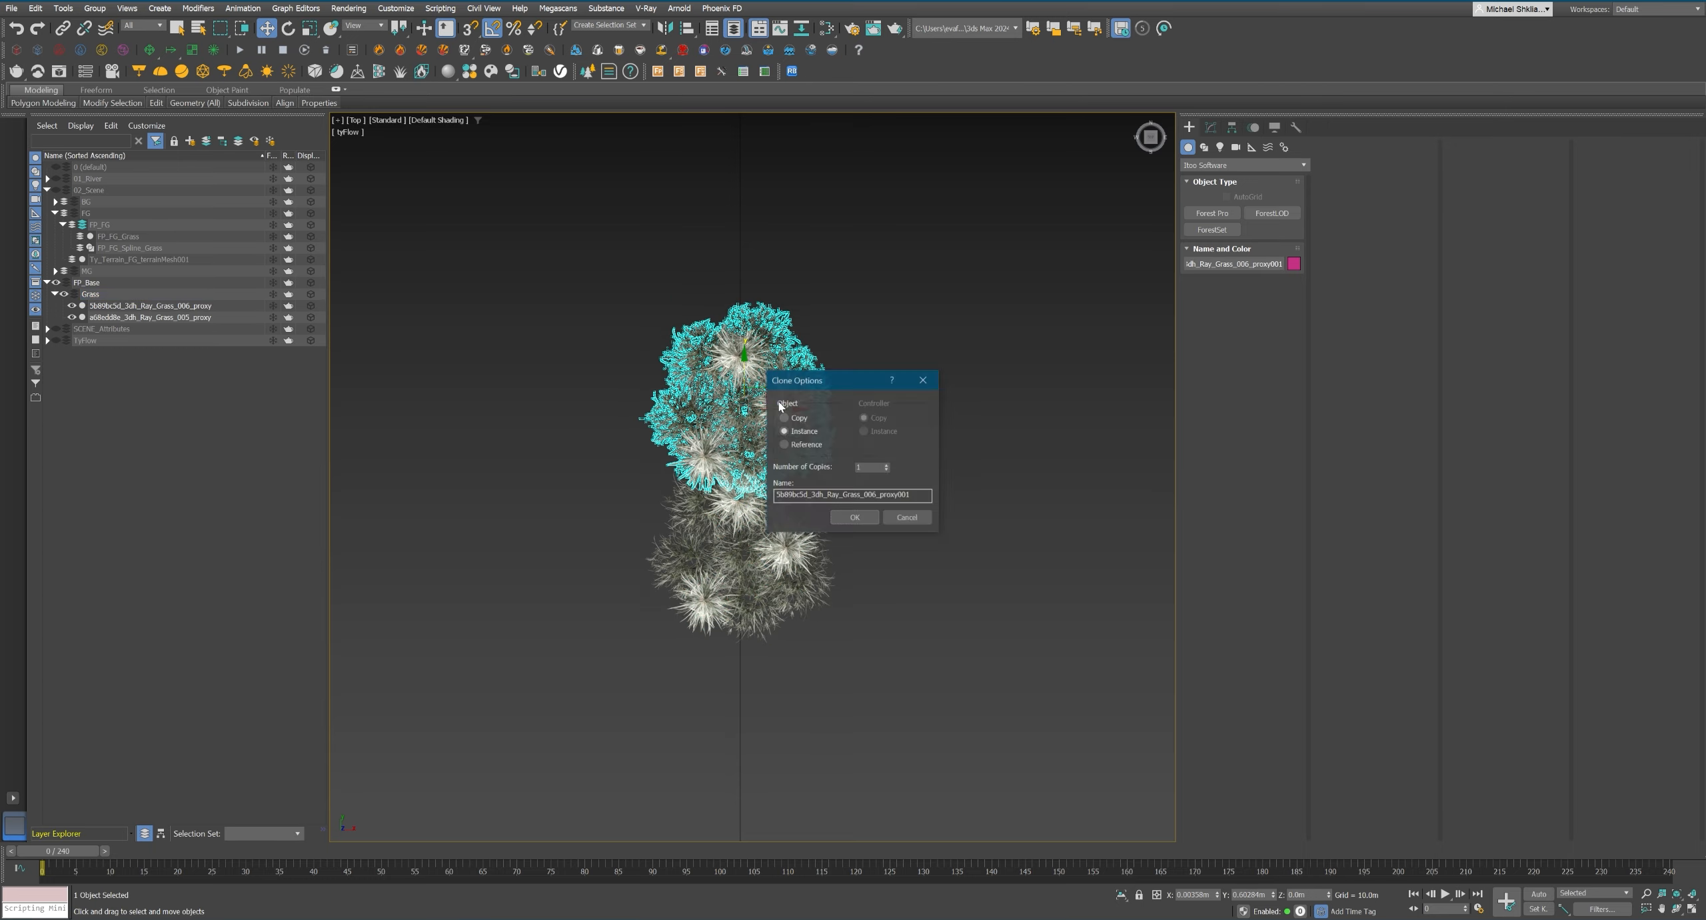
{"action": "left_click", "coordinate": [852, 516]}
{"action": "left_click", "coordinate": [740, 400], "text": "ctrl"}
{"action": "key", "text": "e"}
{"action": "left_click_drag", "start_coordinate": [760, 497], "coordinate": [787, 533], "text": "shift"}
{"action": "left_click", "coordinate": [628, 446]}
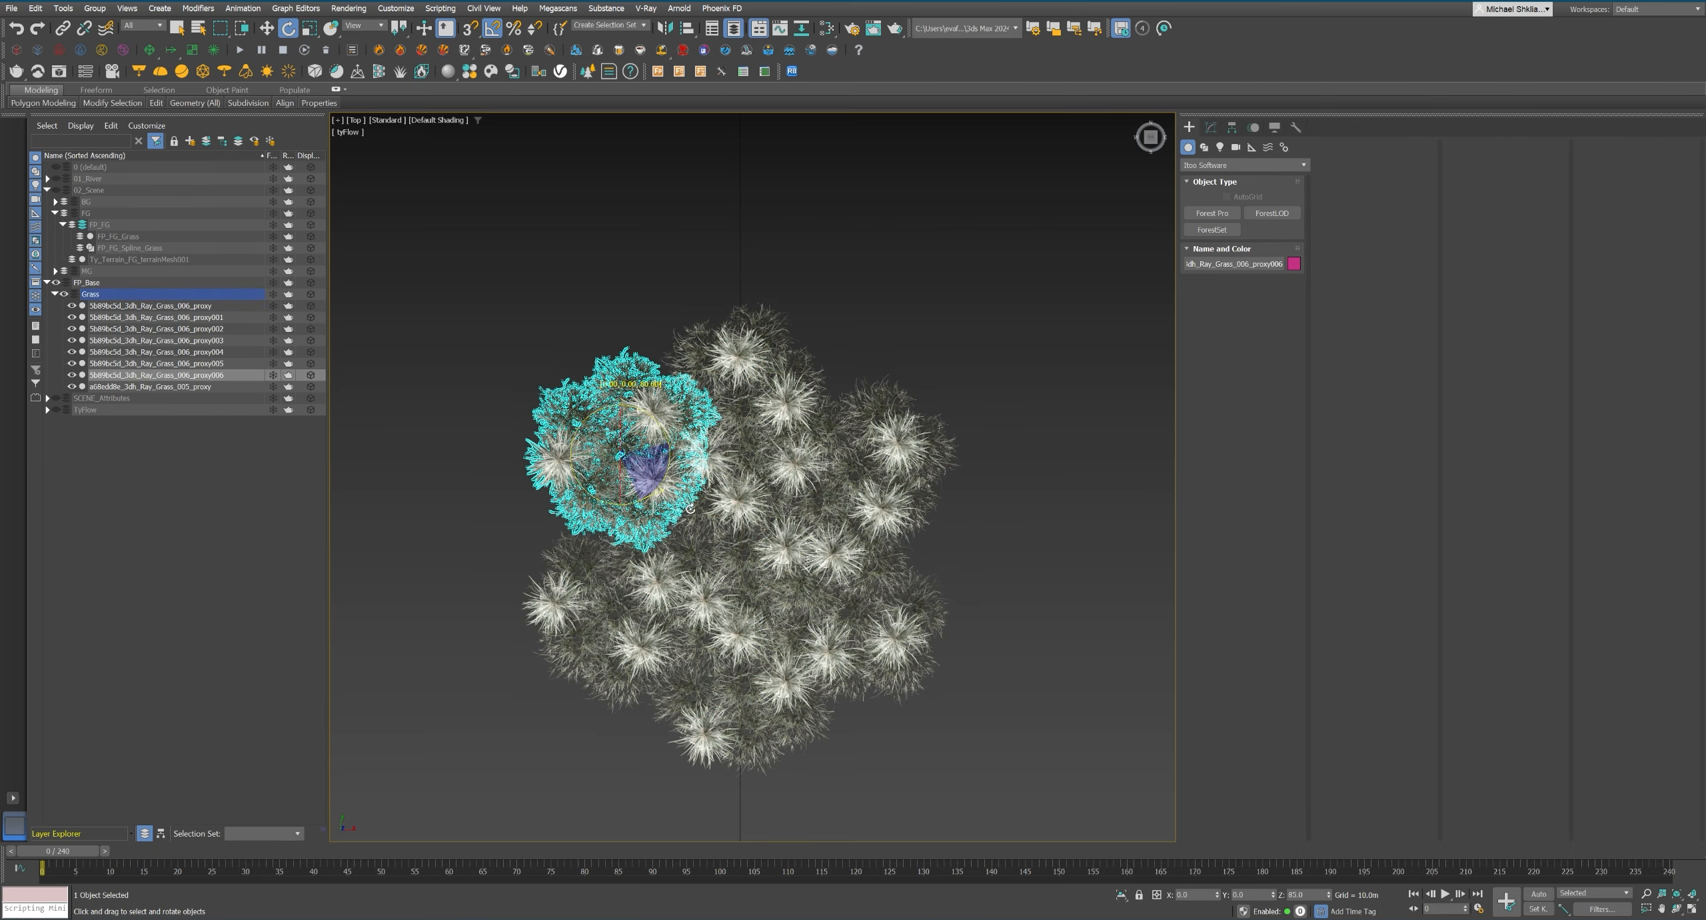
Rotate and reposition the surrounding Ray_Grass_006 copies to form one compact, larger grass patch.
{"action": "left_click", "coordinate": [853, 609]}
{"action": "left_click_drag", "start_coordinate": [884, 624], "coordinate": [897, 594]}
{"action": "left_click", "coordinate": [859, 470]}
{"action": "key", "text": "w"}
{"action": "left_click", "coordinate": [952, 537]}
{"action": "scroll", "coordinate": [771, 559], "scroll_direction": "down", "scroll_amount": 2}
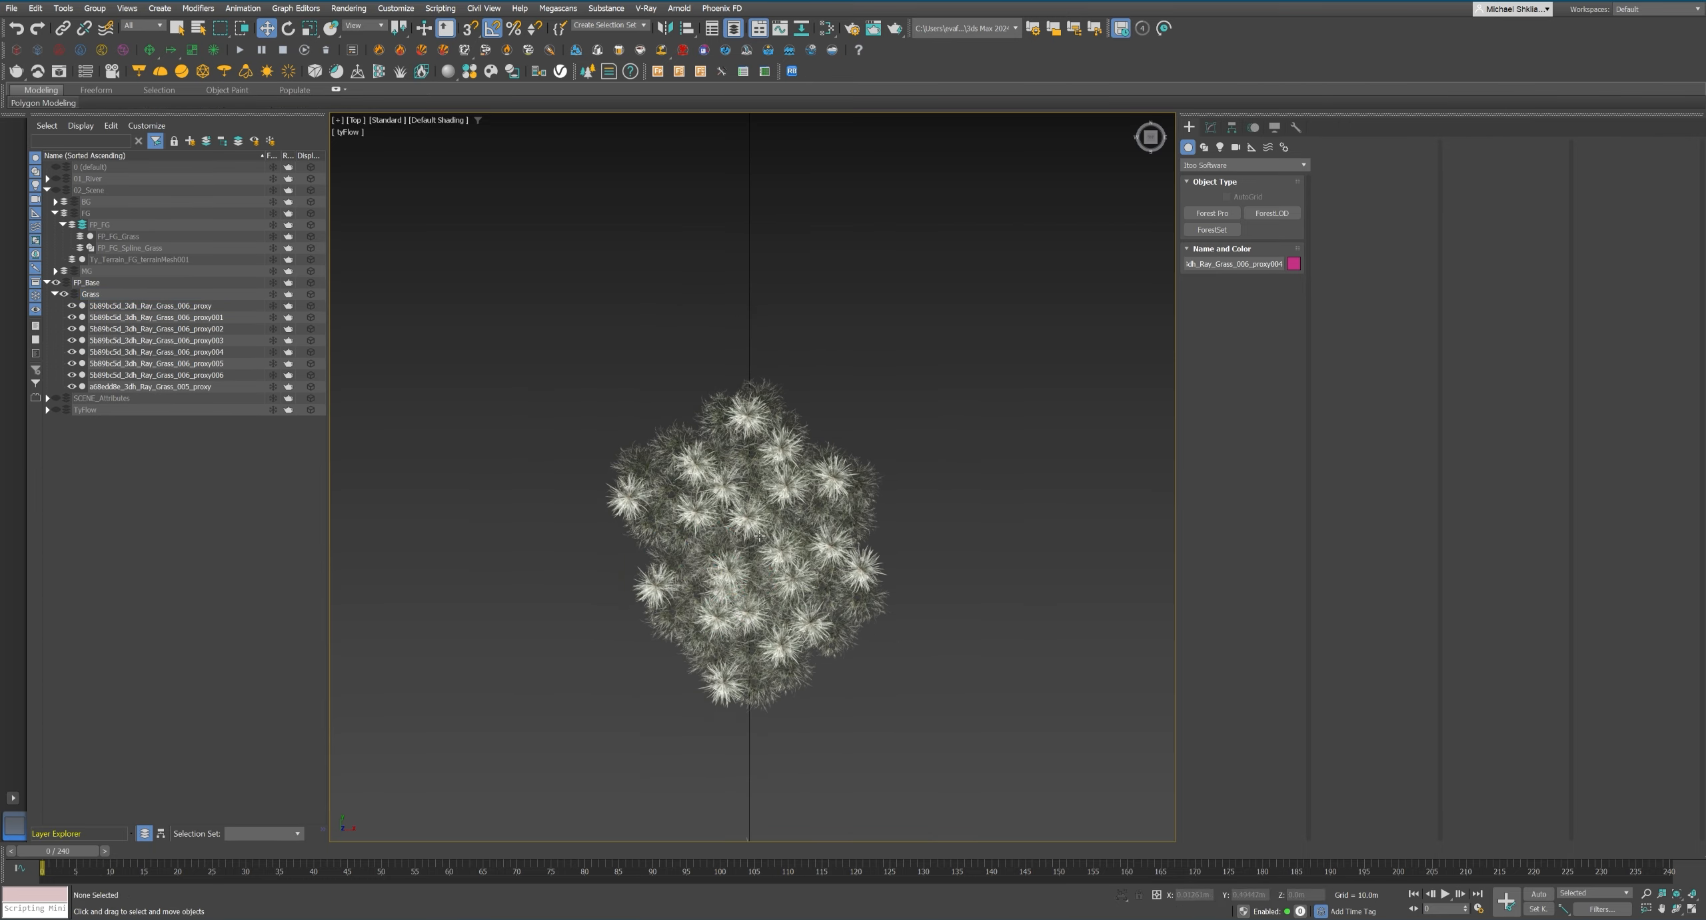
Attach the Ray_Grass_006 copies together into a single grass patch object.
{"action": "left_click", "coordinate": [751, 527]}
{"action": "left_click", "coordinate": [1210, 127]}
{"action": "left_click", "coordinate": [1343, 248]}
{"action": "left_click", "coordinate": [760, 427]}
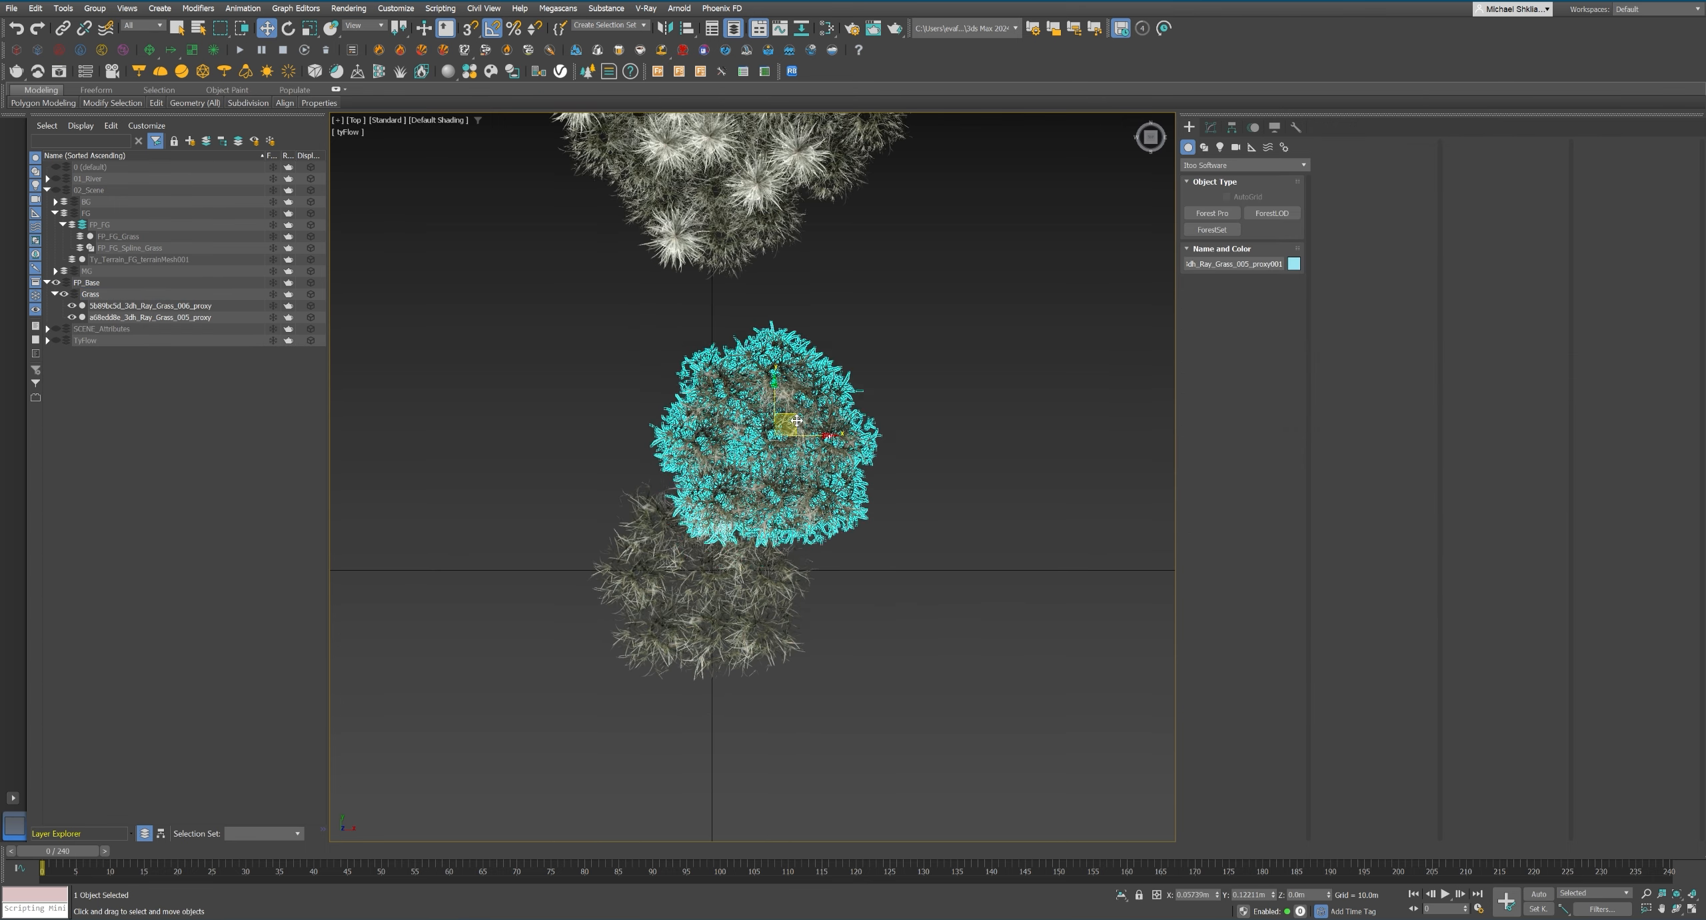
Rotate and arrange the Ray_Grass_005 proxy copies beside the original to form a wider grass clump.
{"action": "key", "text": "e"}
{"action": "left_click_drag", "start_coordinate": [822, 456], "coordinate": [869, 446]}
{"action": "key", "text": "w"}
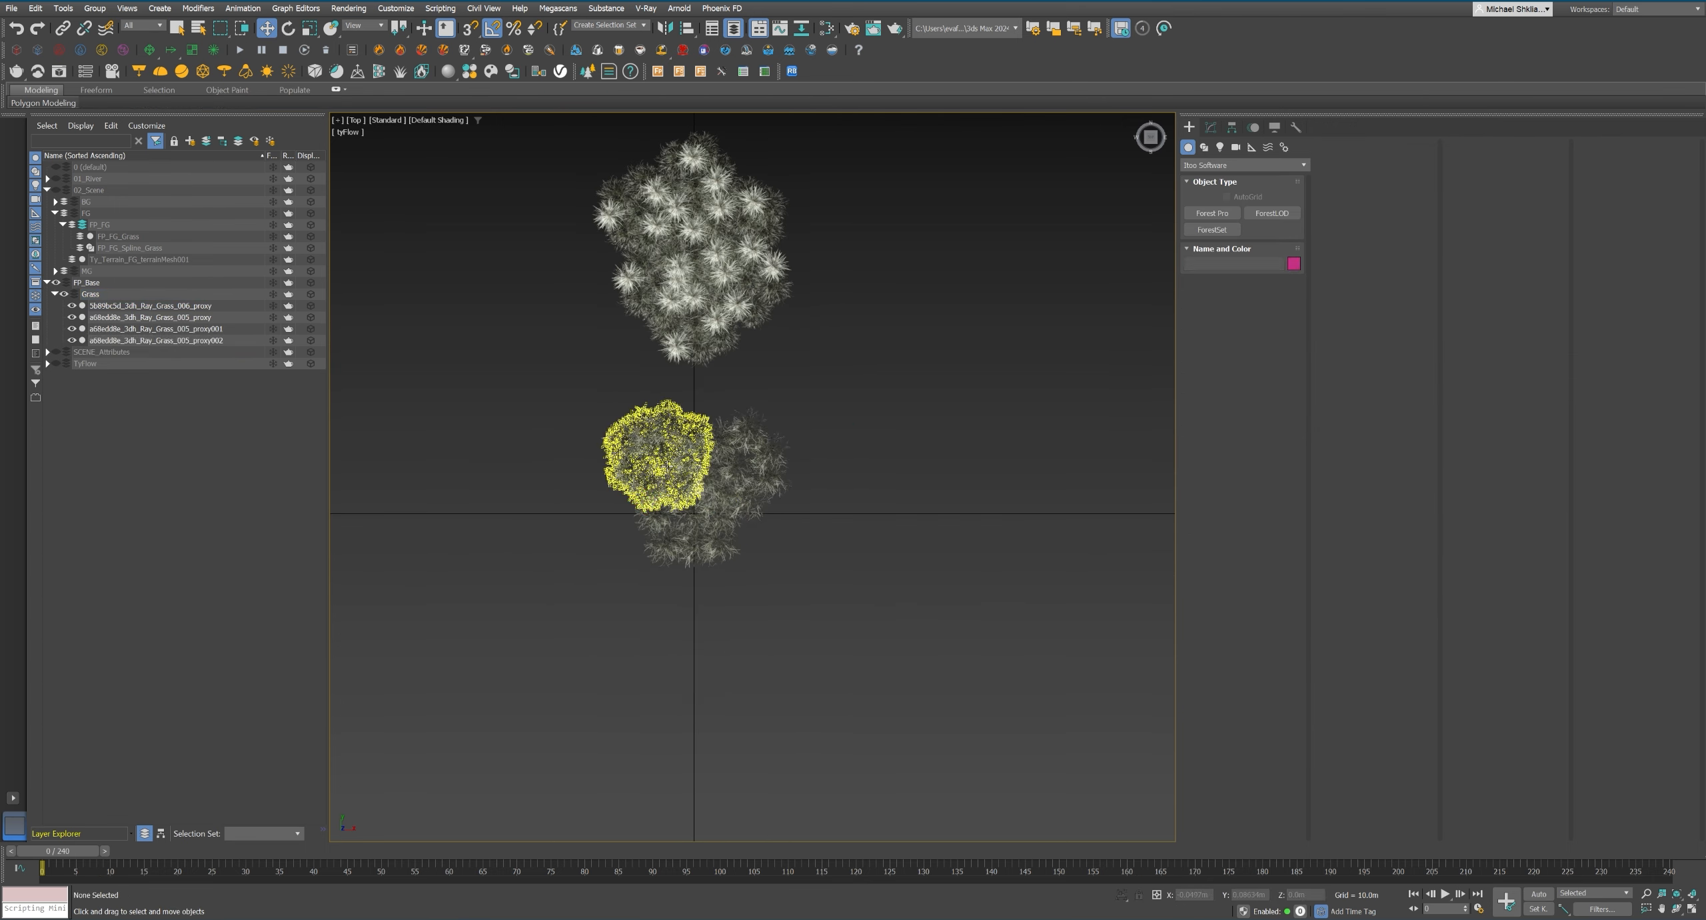
{"action": "left_click", "coordinate": [660, 460]}
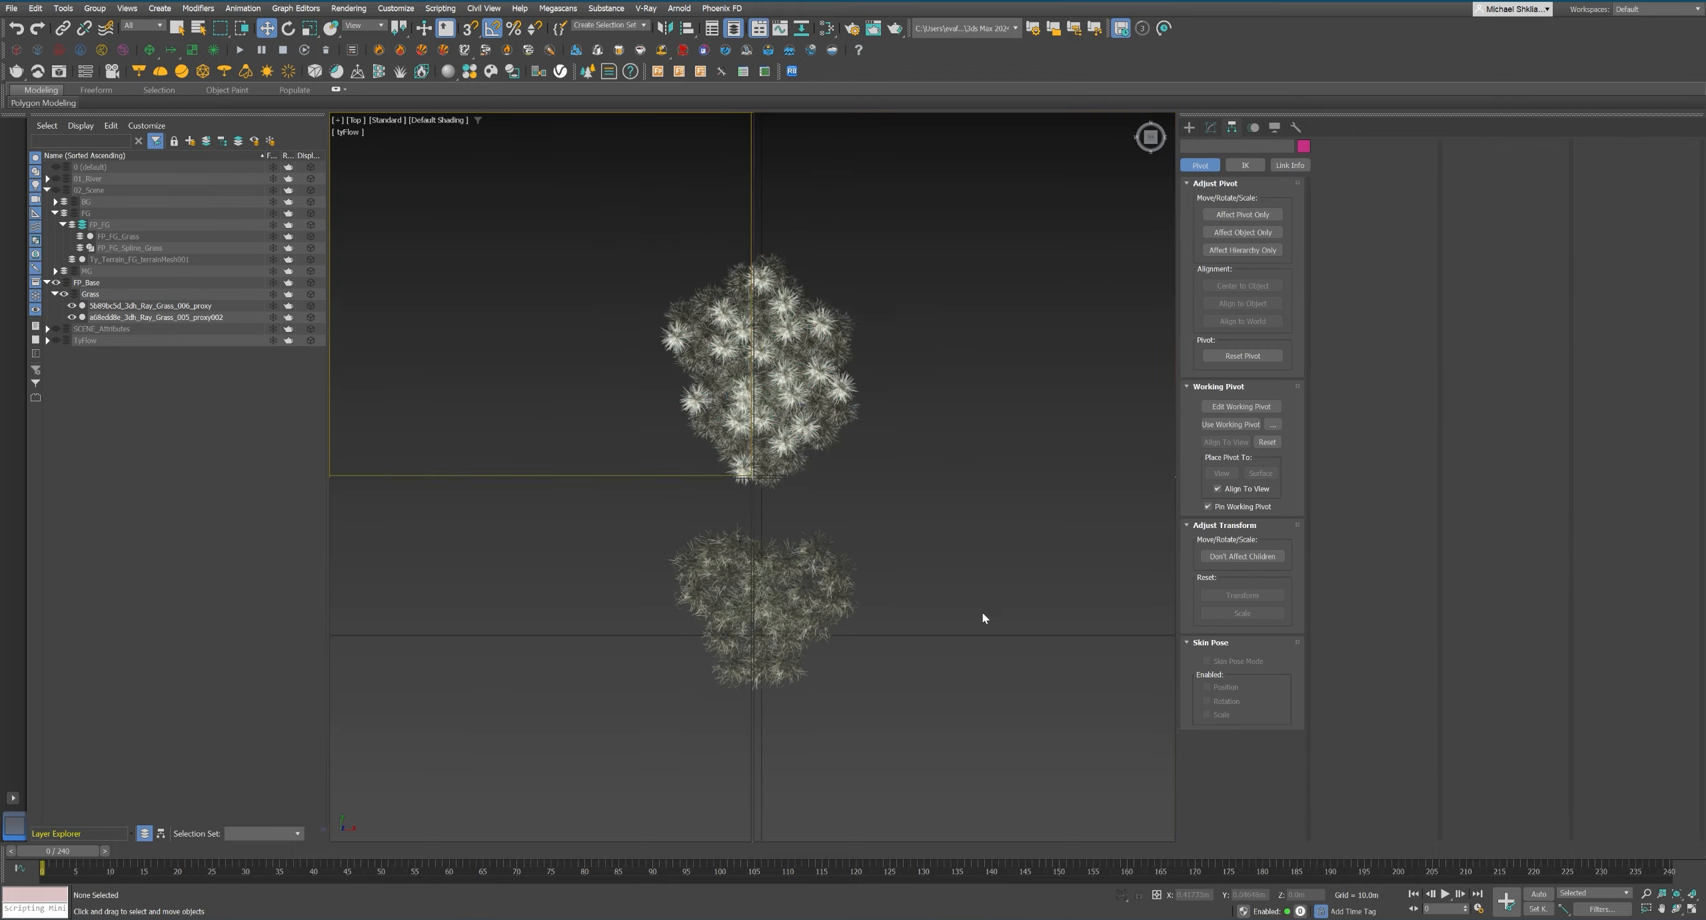
Return to the camera view, collapse the FP_Base layer and show the 02_Scene layer.
{"action": "key", "text": "c"}
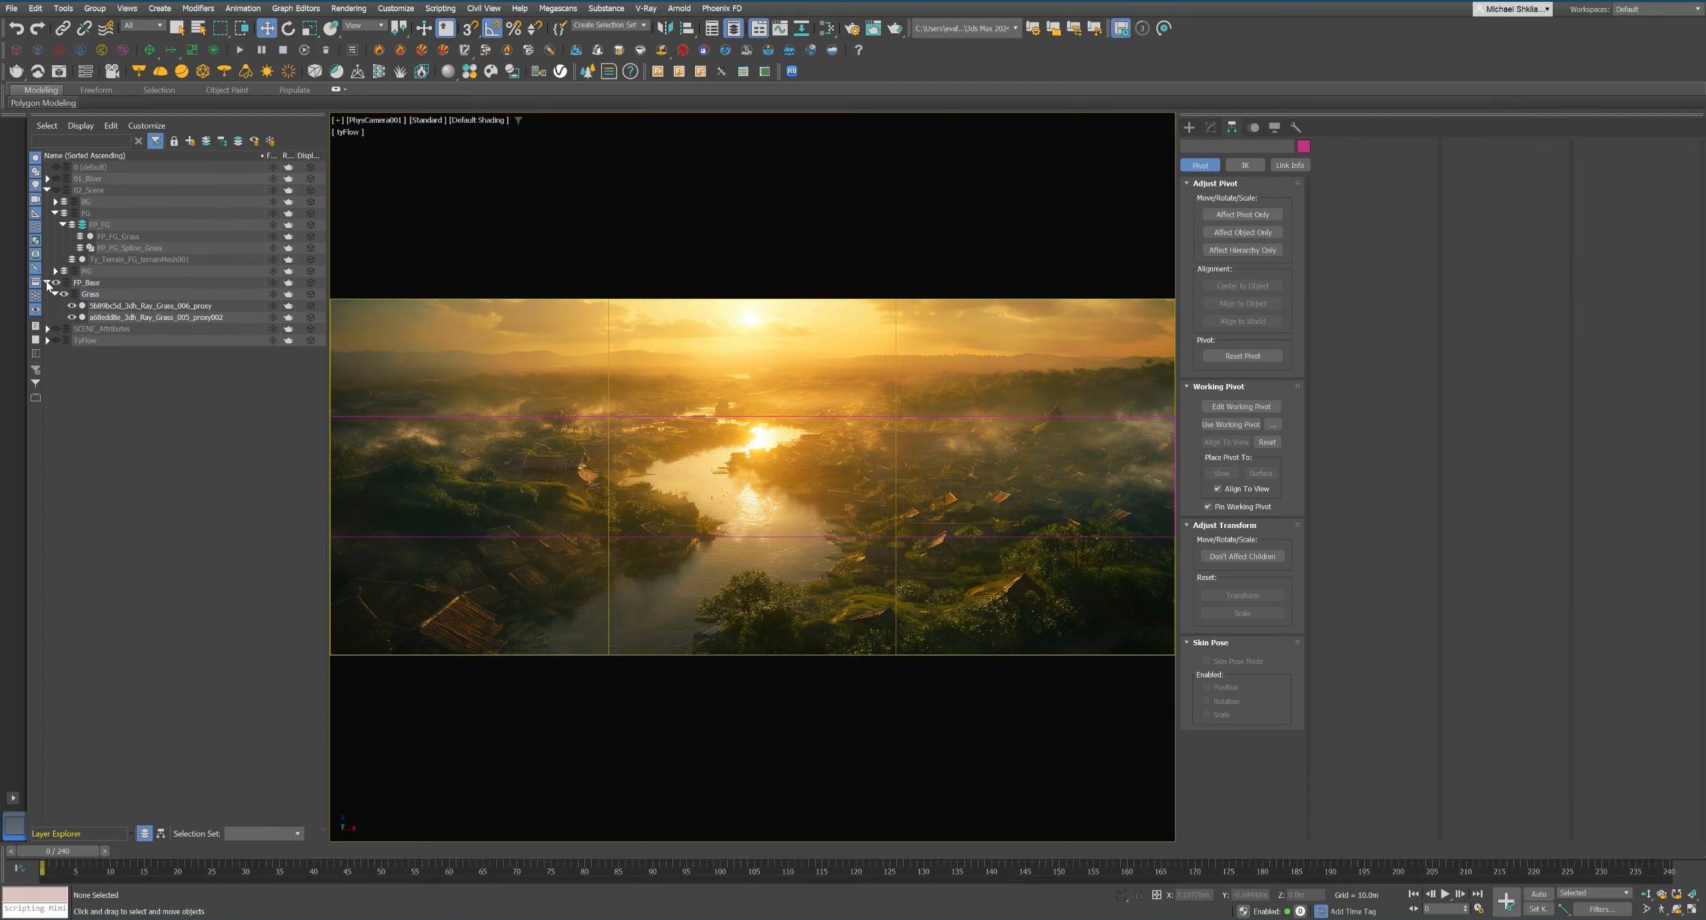
{"action": "left_click", "coordinate": [48, 283]}
{"action": "left_click", "coordinate": [56, 190]}
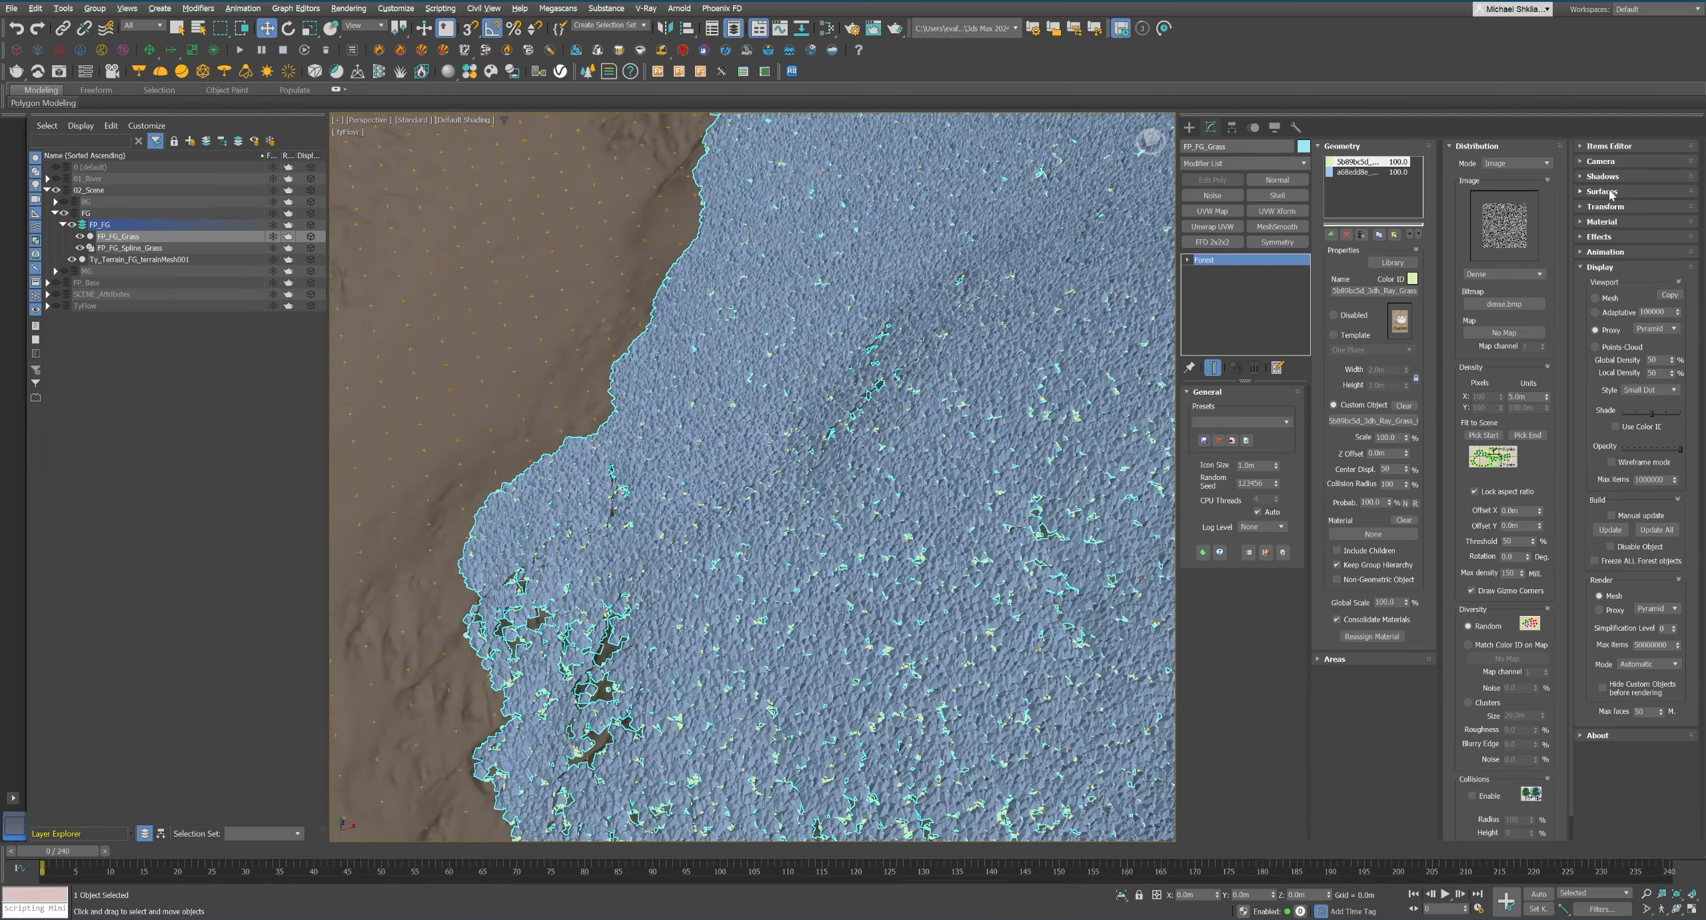
Set the maximum of FP_FG_Grass's surface Slope Range to 30.
{"action": "scroll", "coordinate": [975, 460], "scroll_direction": "down", "scroll_amount": 5}
{"action": "middle_click_drag", "start_coordinate": [975, 460], "coordinate": [773, 499], "text": "alt"}
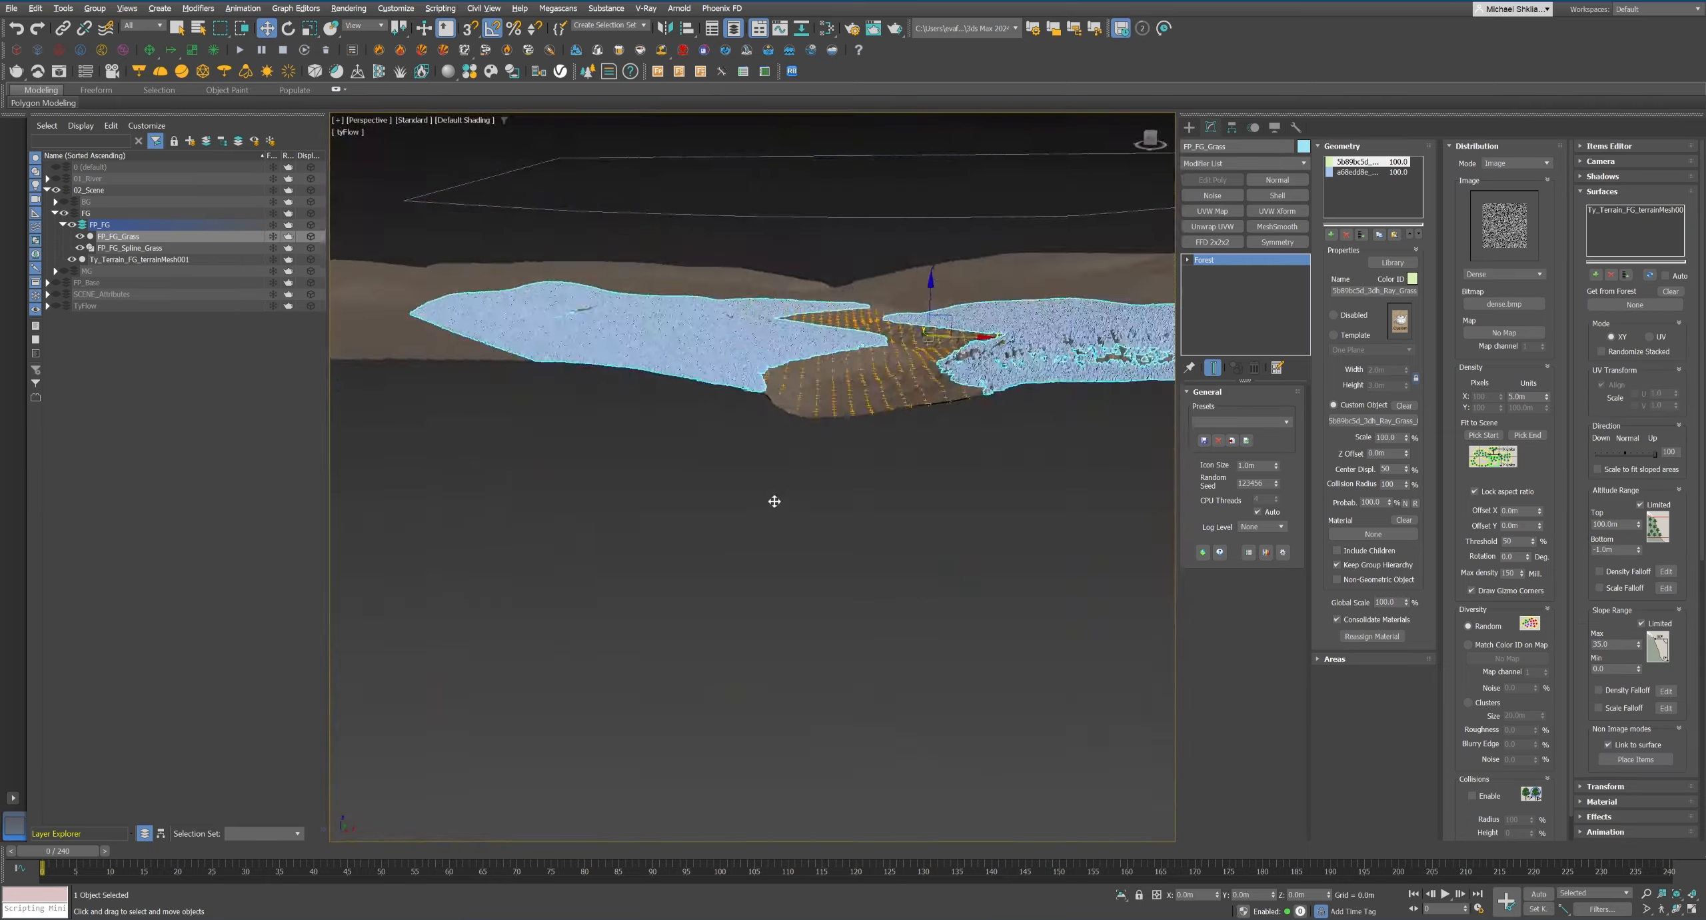
{"action": "scroll", "coordinate": [773, 499], "scroll_direction": "up", "scroll_amount": 8}
{"action": "double_click", "coordinate": [1613, 644]}
{"action": "type", "text": "30"}
{"action": "key", "text": "Return"}
{"action": "middle_click_drag", "start_coordinate": [808, 445], "coordinate": [733, 467], "text": "alt"}
{"action": "scroll", "coordinate": [733, 467], "scroll_direction": "up", "scroll_amount": 5}
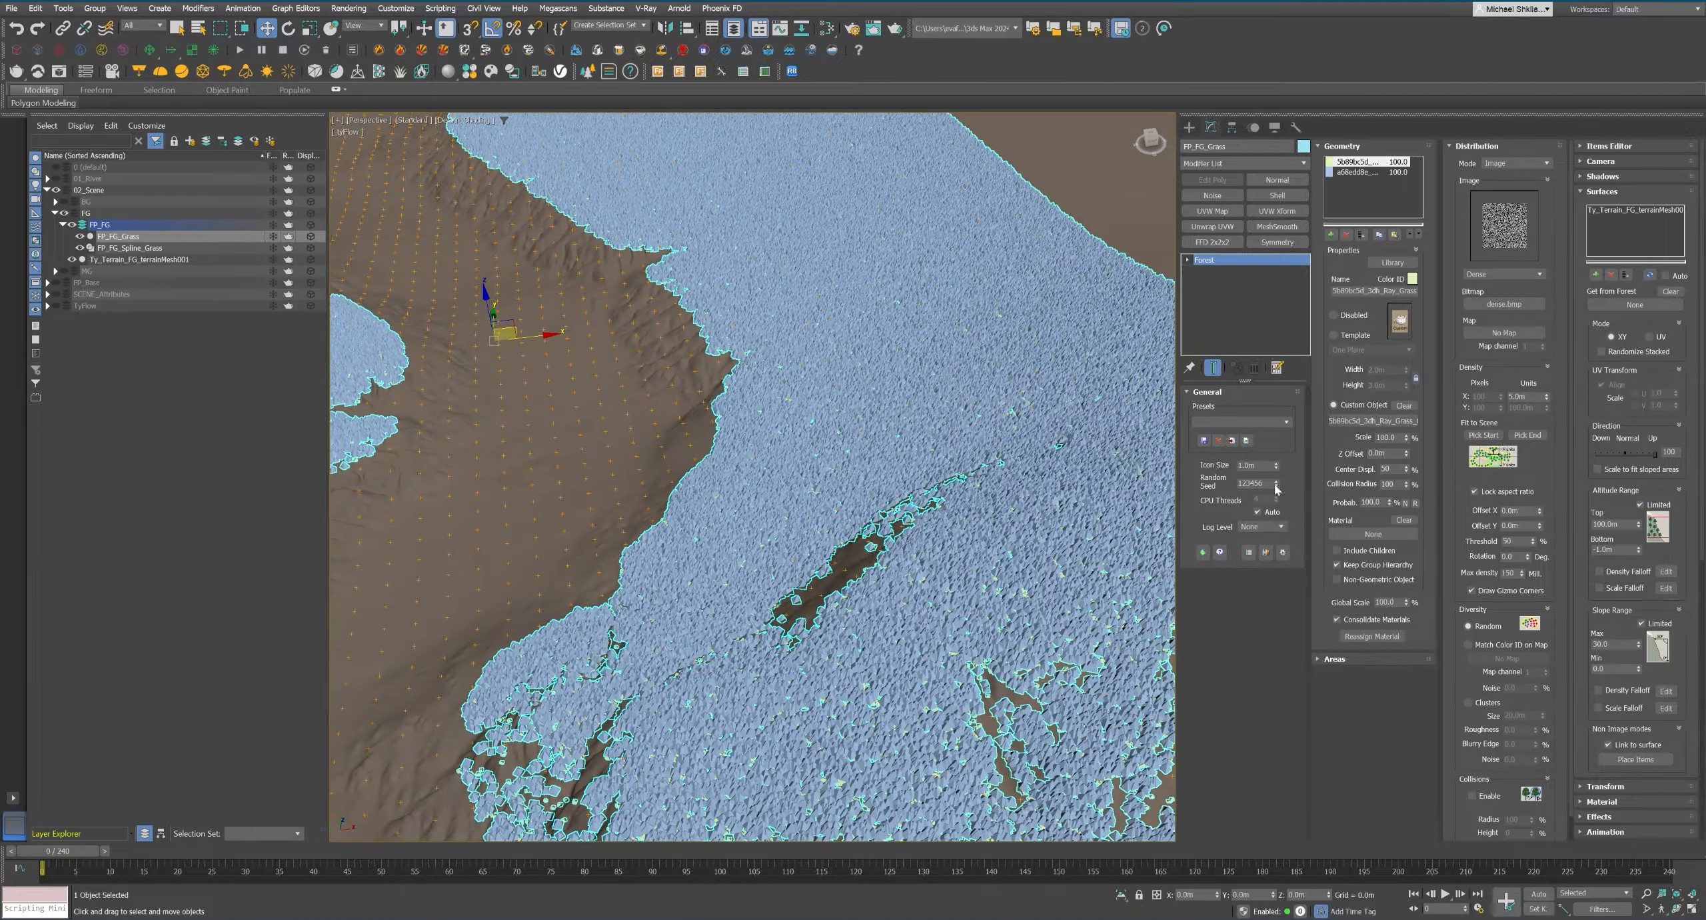
Compare the distribution map presets for FP_FG_Grass and choose Curves 1.
{"action": "scroll", "coordinate": [1515, 280], "scroll_direction": "down", "scroll_amount": 3}
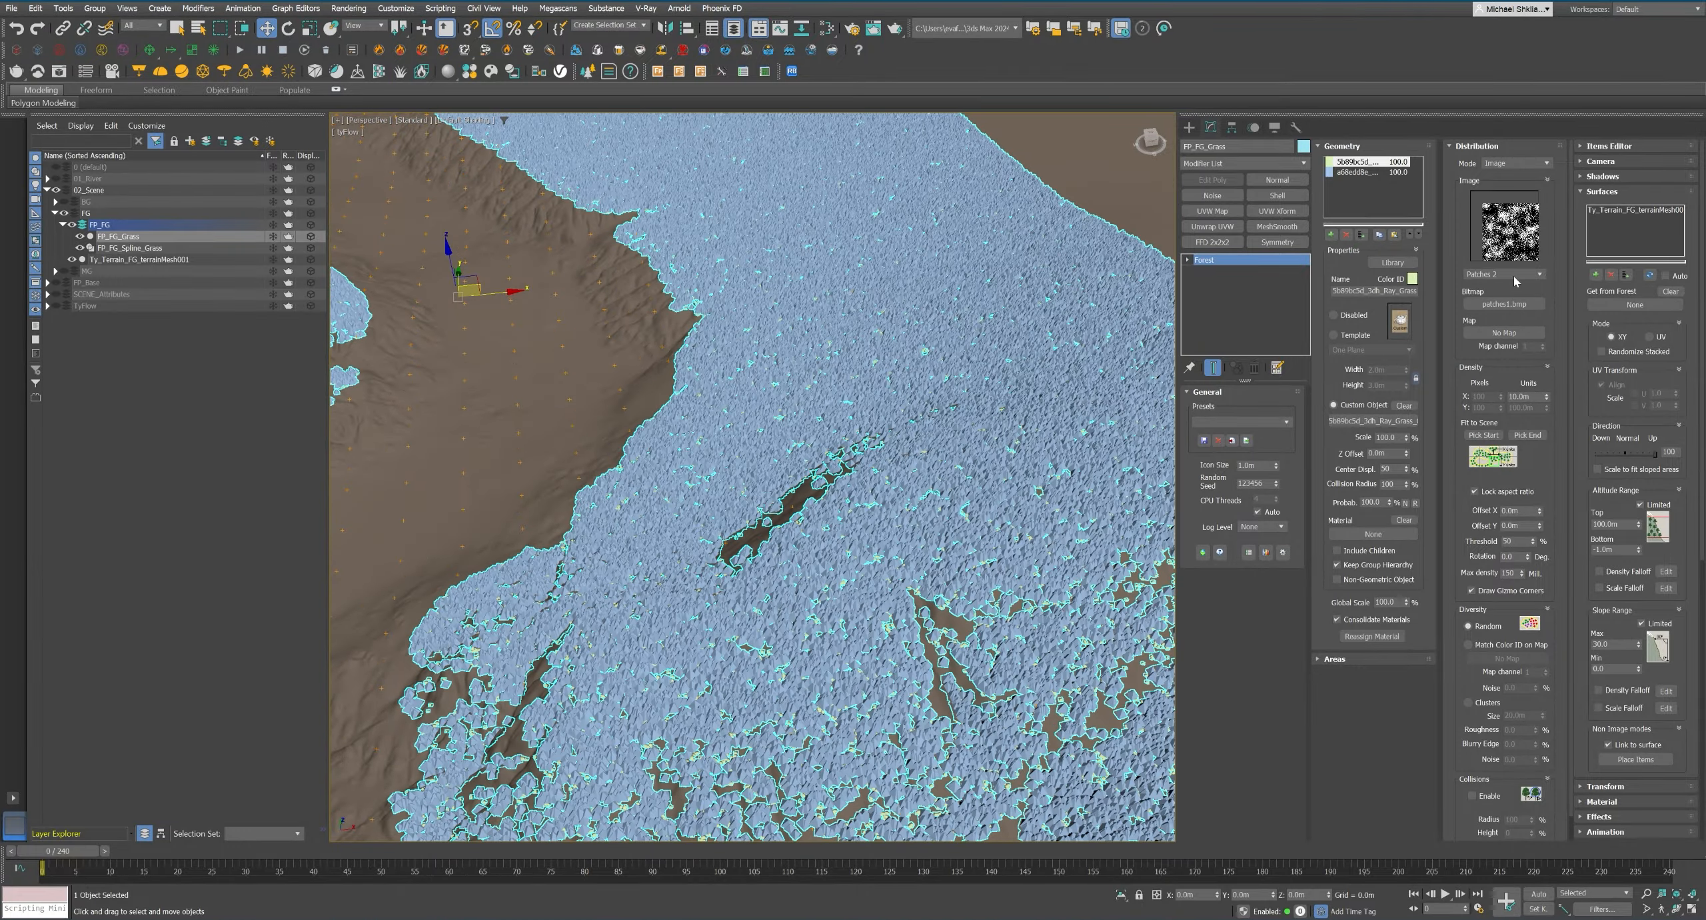
{"action": "scroll", "coordinate": [1514, 280], "scroll_direction": "up", "scroll_amount": 6}
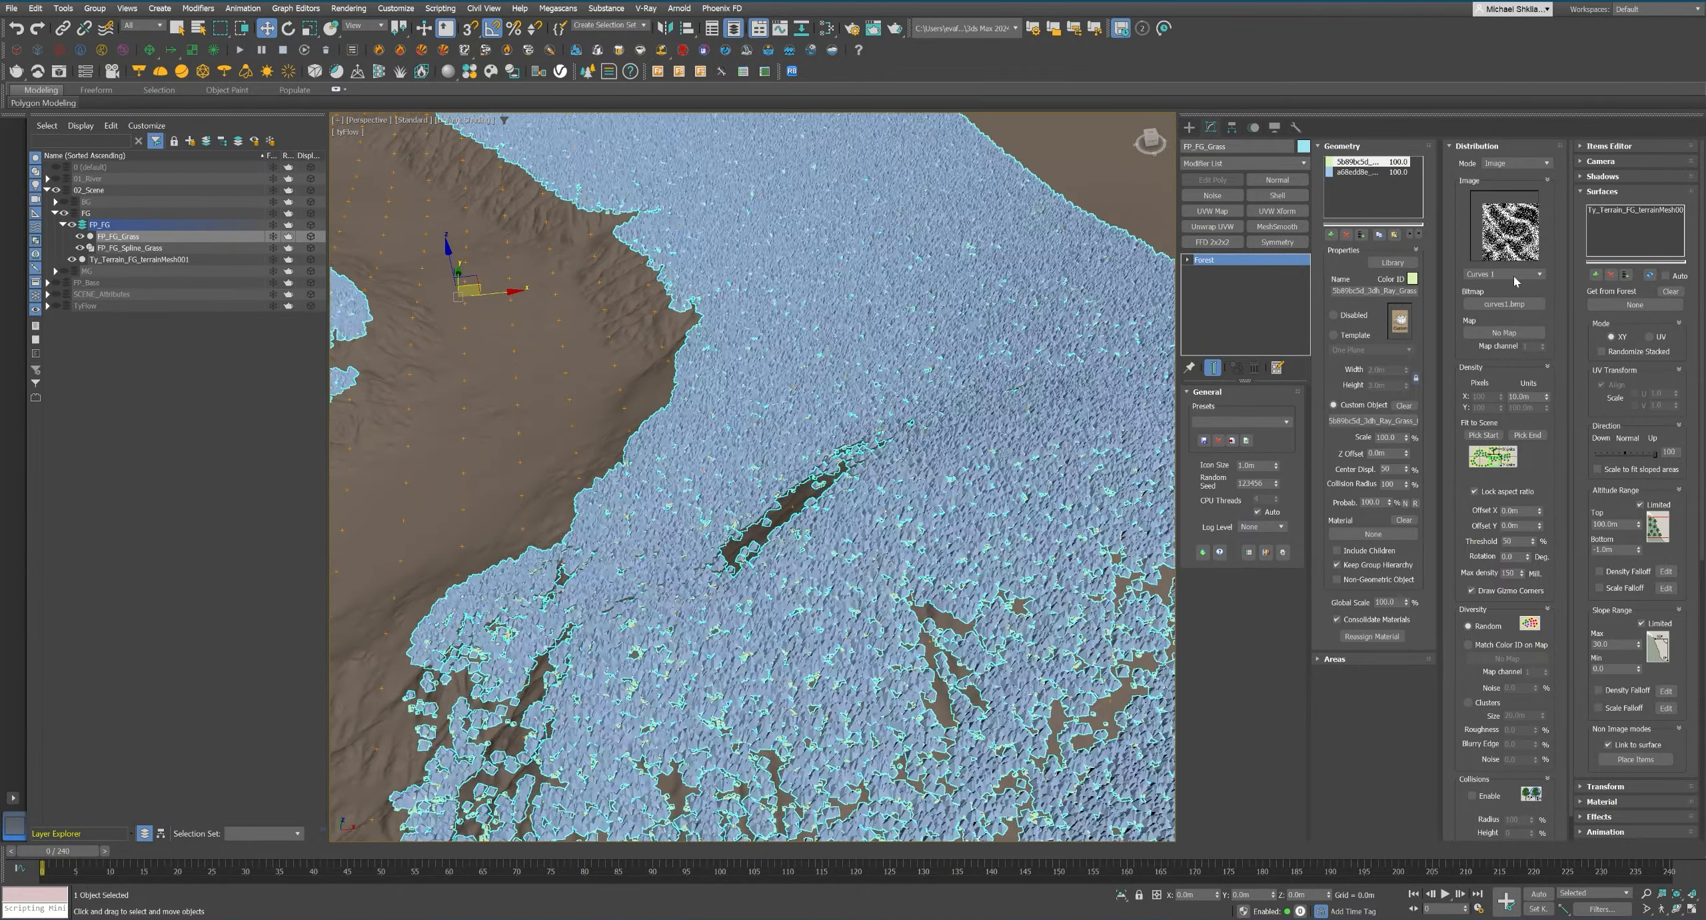
{"action": "scroll", "coordinate": [1514, 280], "scroll_direction": "up", "scroll_amount": 1}
Add a Noise map to the Vegetation view of the Slate Material Editor and place it below the multi-material node.
{"action": "key", "text": "alt+w"}
{"action": "left_click", "coordinate": [1048, 621]}
{"action": "key", "text": "alt+w"}
{"action": "right_click", "coordinate": [731, 396]}
{"action": "mouse_move", "coordinate": [766, 421]}
{"action": "mouse_move", "coordinate": [866, 435]}
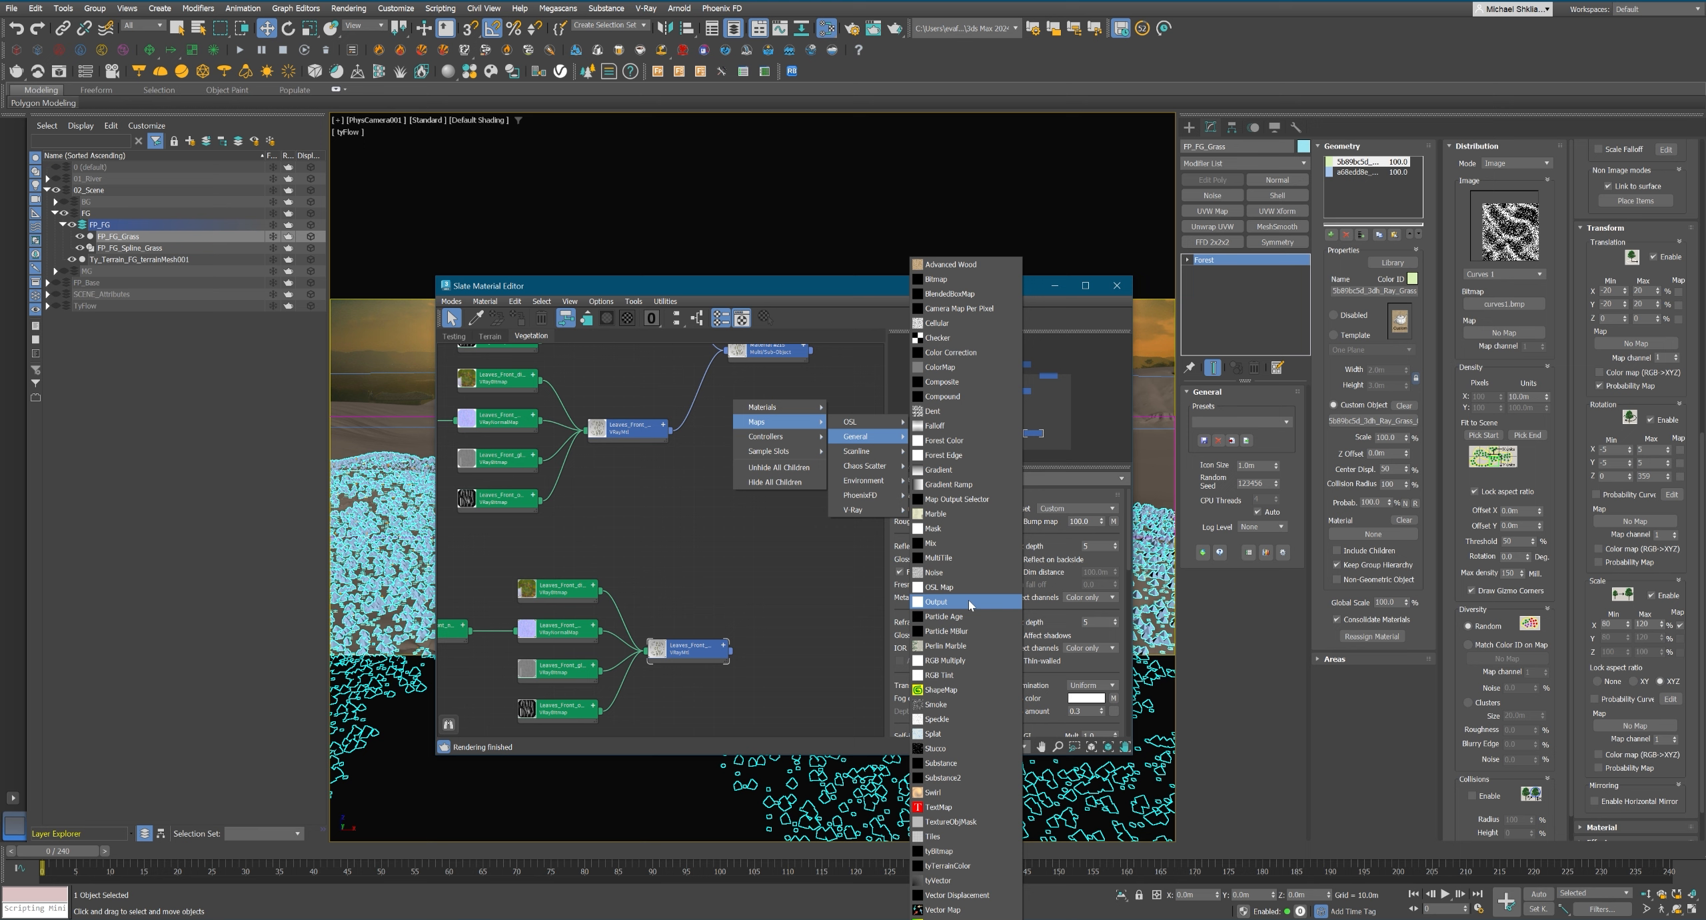
{"action": "left_click", "coordinate": [960, 577]}
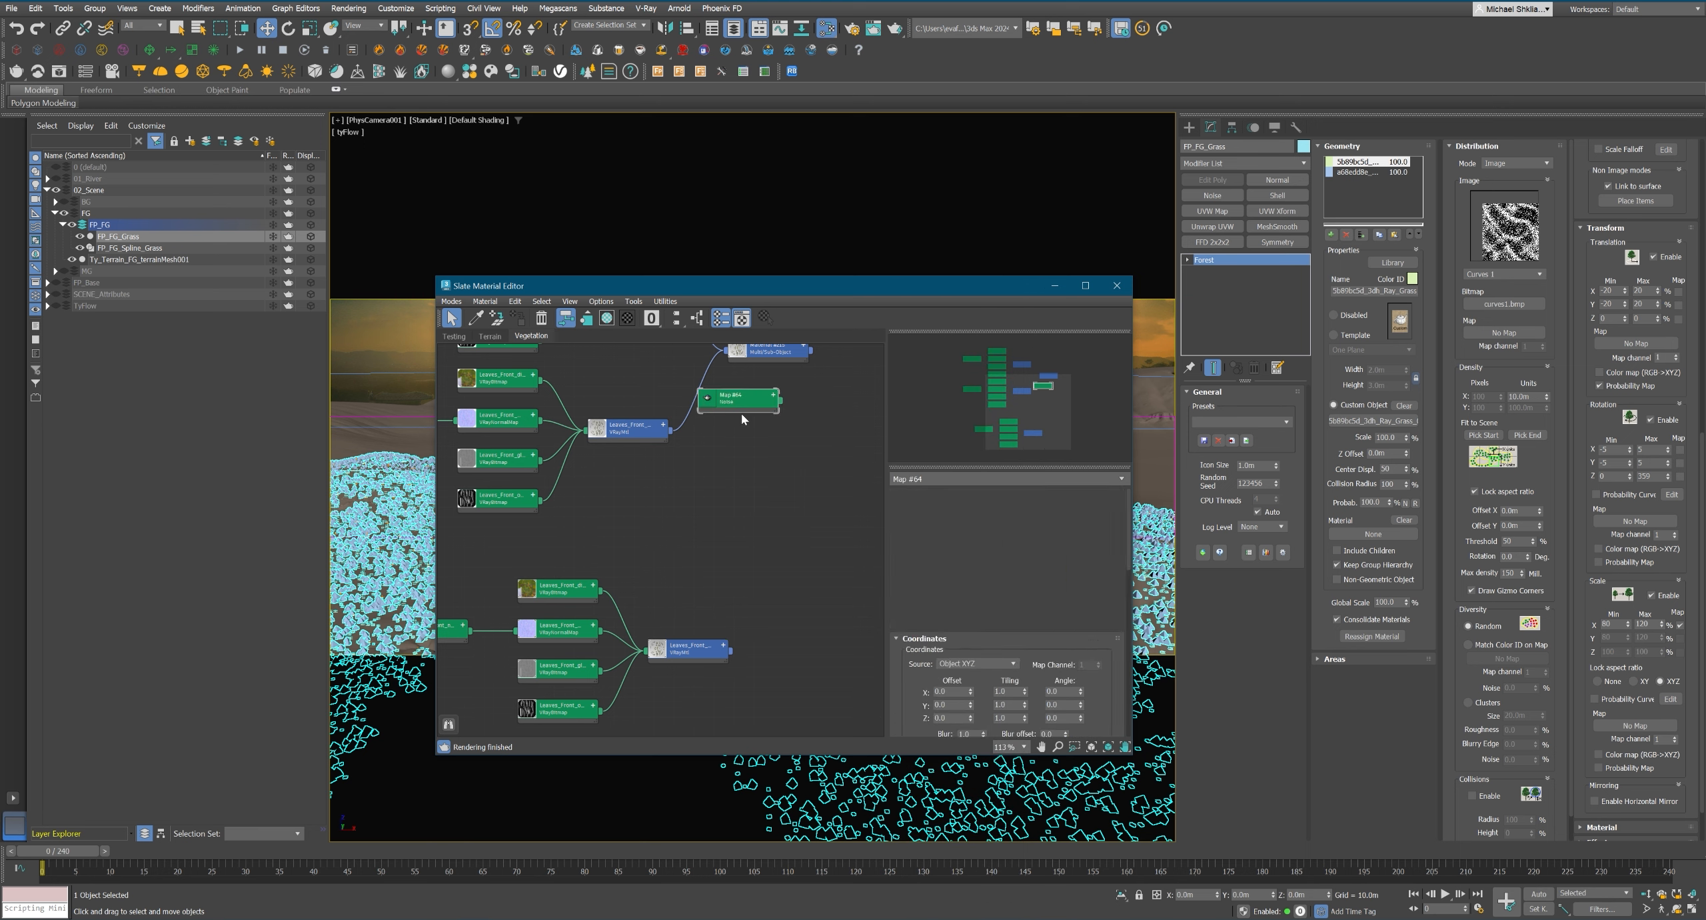
{"action": "left_click_drag", "start_coordinate": [753, 393], "coordinate": [767, 382]}
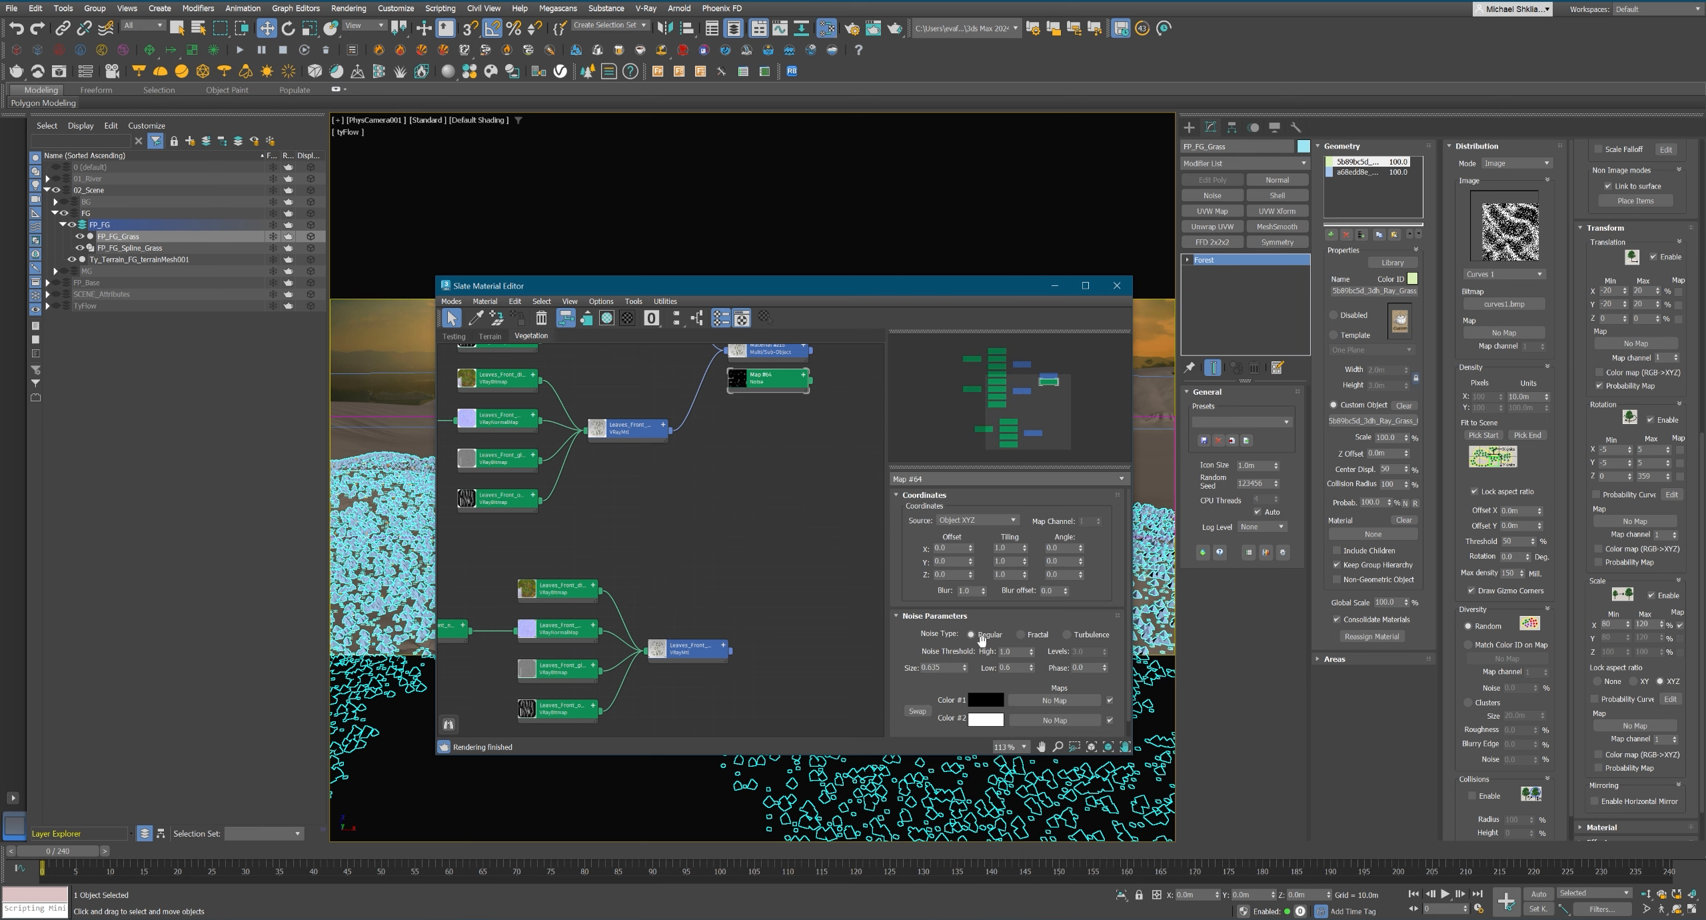
Set FP_FG_Grass's maximum scale to 200% and connect the Noise map to its scale map slot.
{"action": "double_click", "coordinate": [1644, 624]}
{"action": "type", "text": "200"}
{"action": "key", "text": "Return"}
{"action": "middle_click_drag", "start_coordinate": [812, 384], "coordinate": [808, 391]}
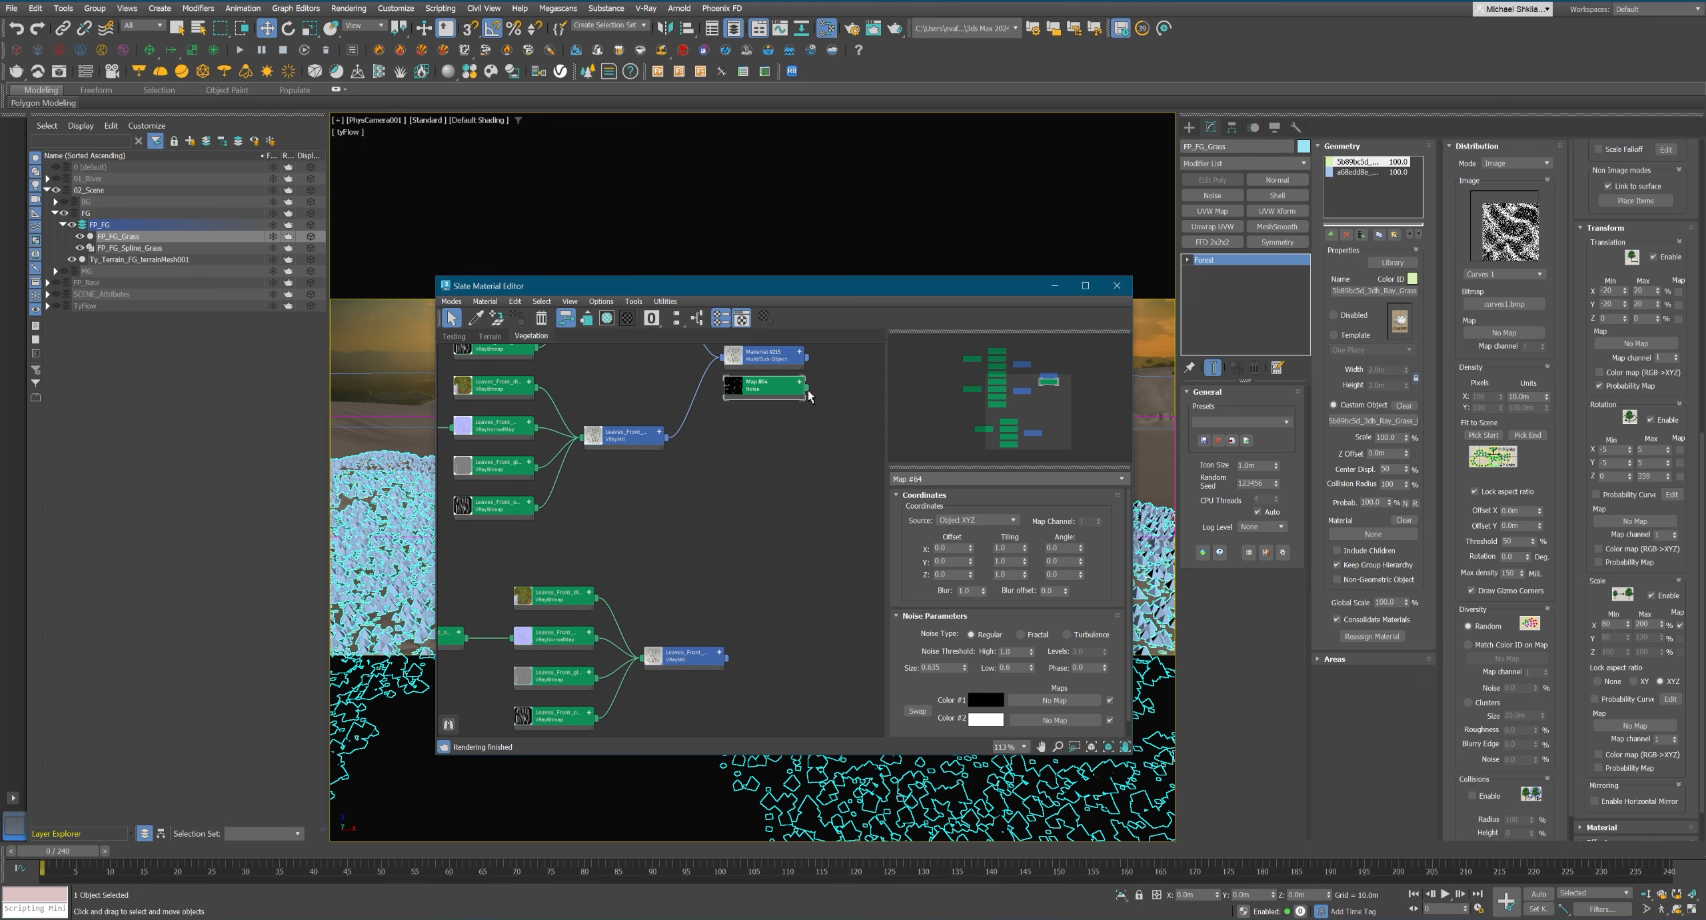
{"action": "left_click_drag", "start_coordinate": [807, 389], "coordinate": [1629, 727]}
{"action": "left_click_drag", "start_coordinate": [973, 287], "coordinate": [673, 288]}
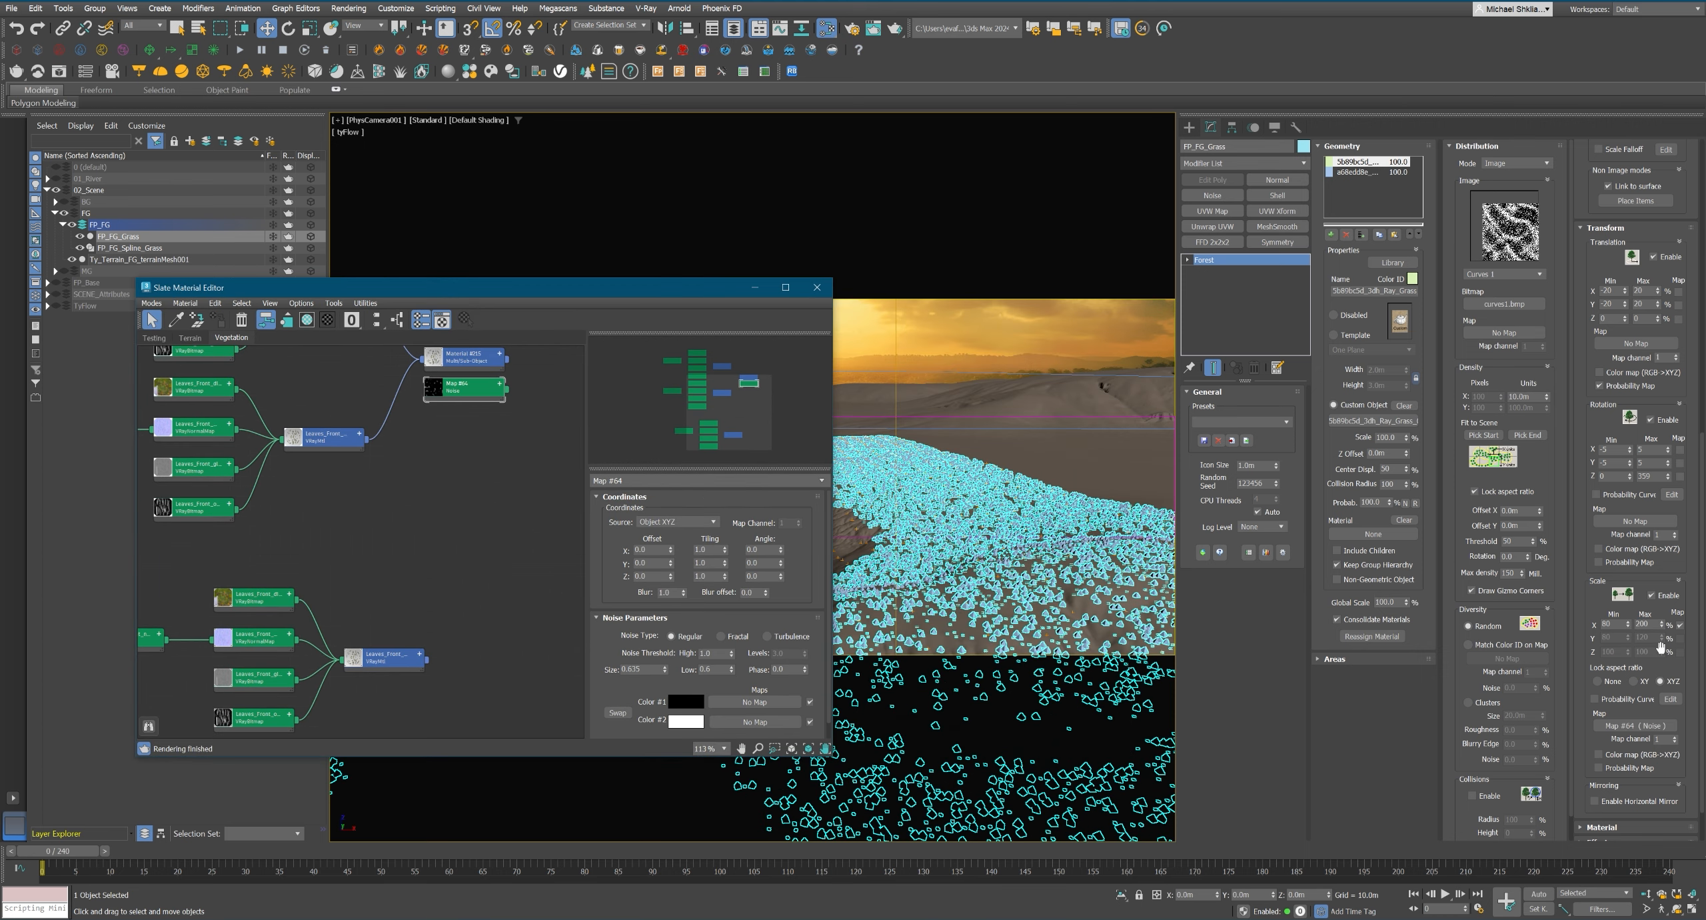
Set FP_FG_Grass's minimum scale to 100% and clear the selection.
{"action": "double_click", "coordinate": [1608, 624]}
{"action": "type", "text": "100"}
{"action": "key", "text": "Return"}
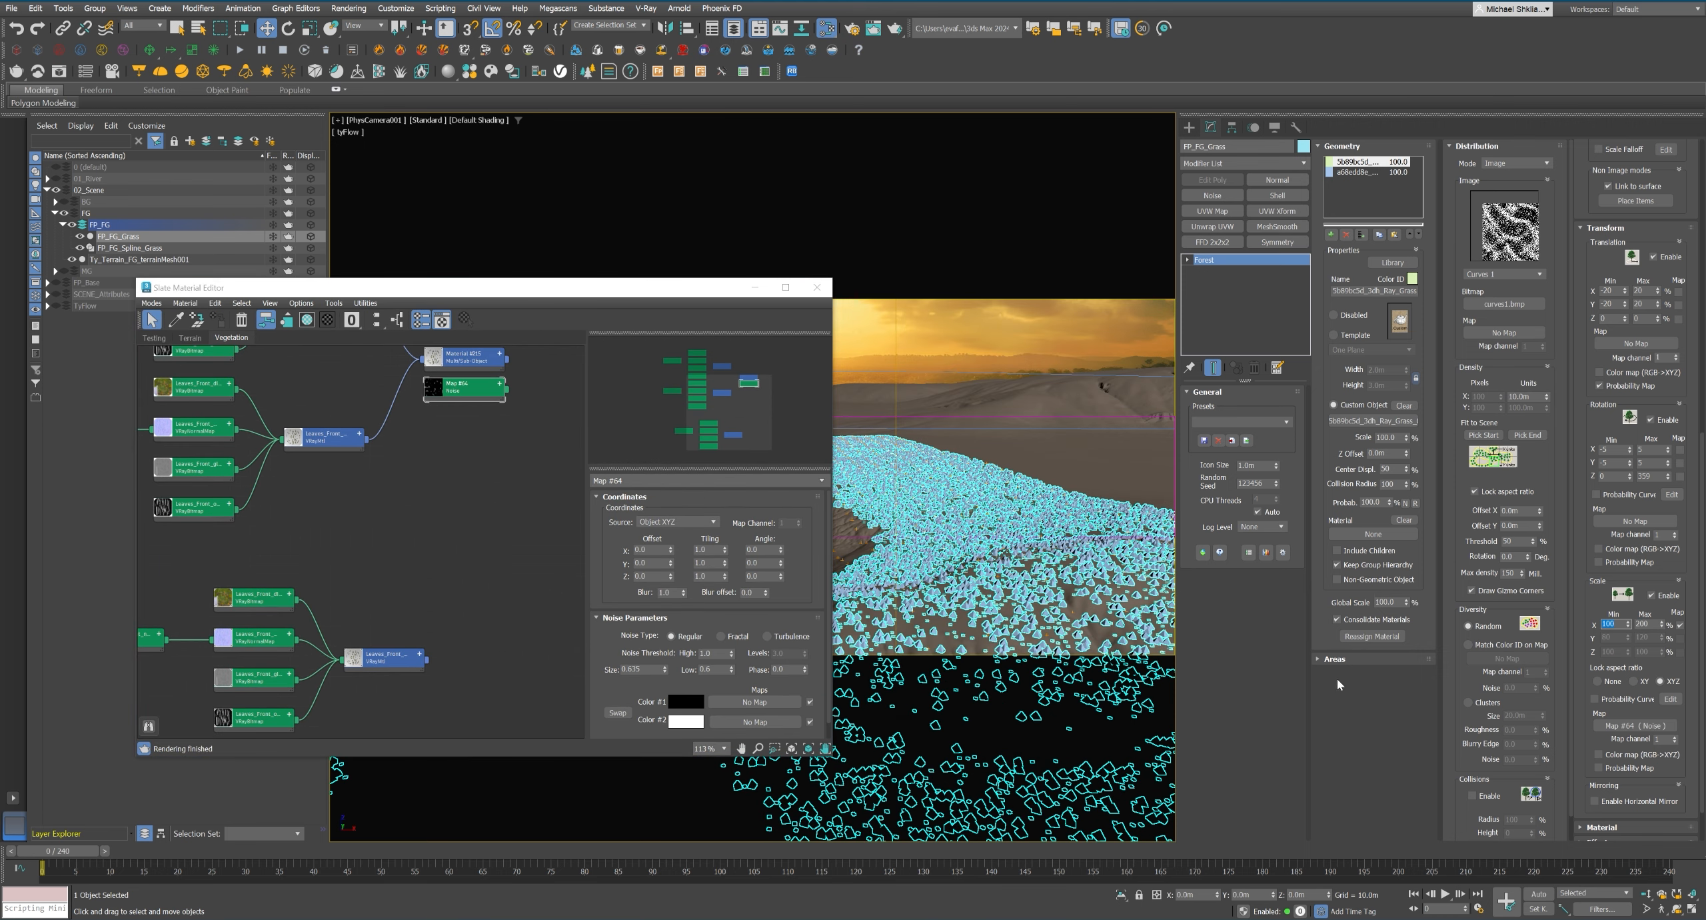
{"action": "left_click", "coordinate": [1035, 369]}
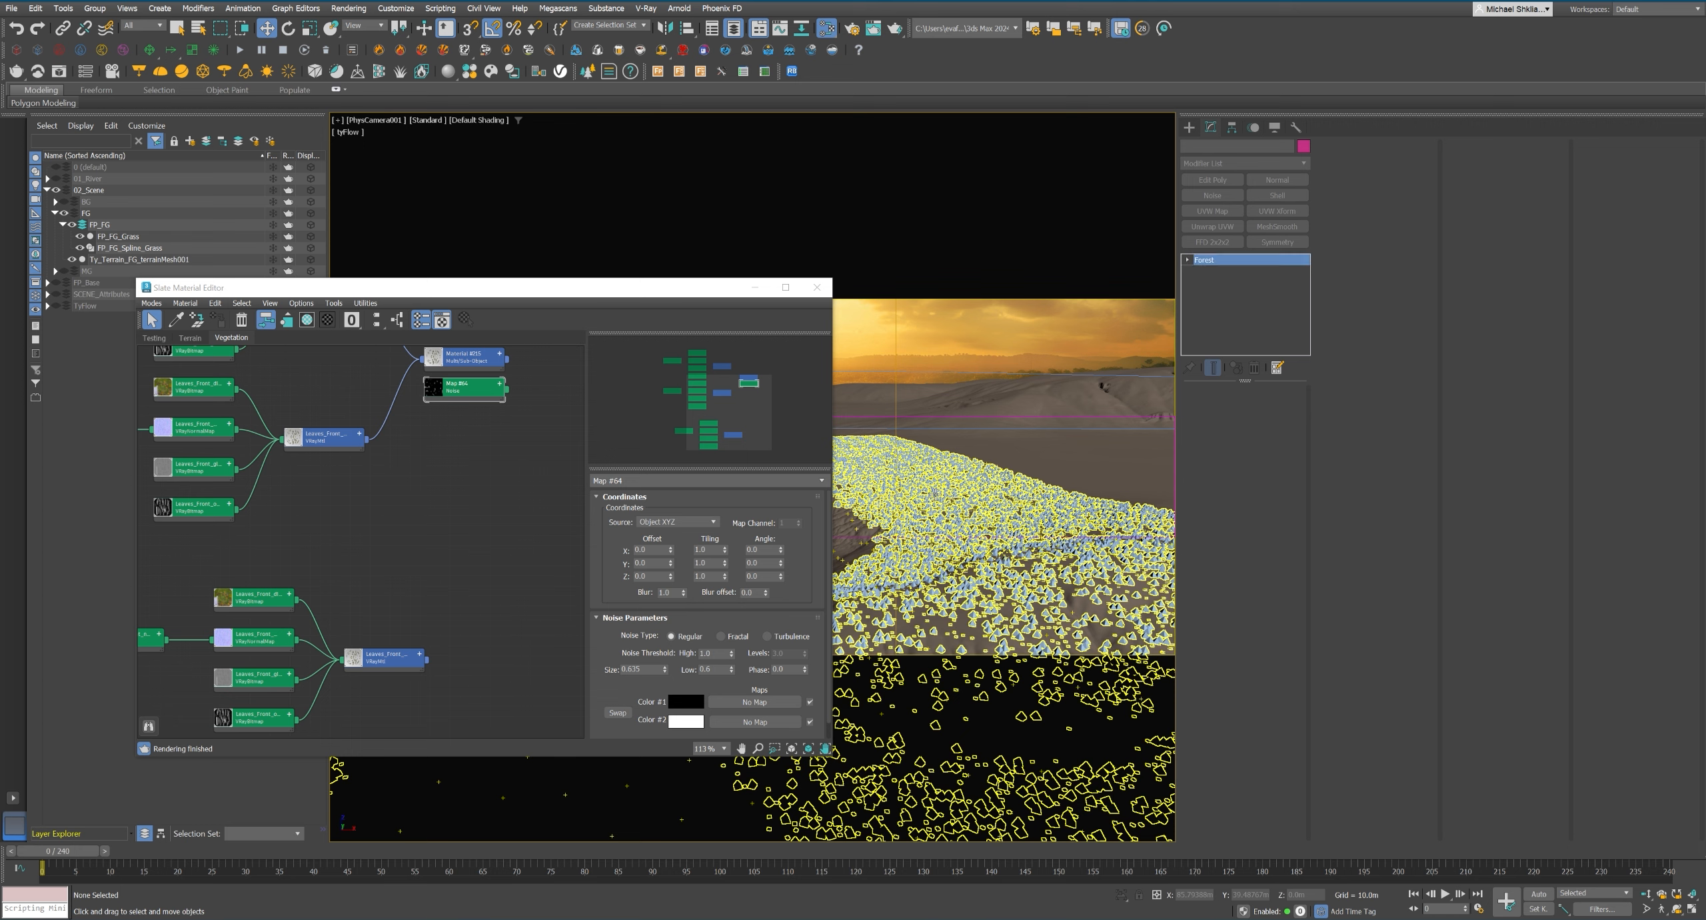
Reselect FP_FG_Grass and set the Noise map's low threshold to 0.9.
{"action": "left_click", "coordinate": [935, 494]}
{"action": "left_click", "coordinate": [692, 681]}
{"action": "type", "text": "1"}
{"action": "key", "text": "Return"}
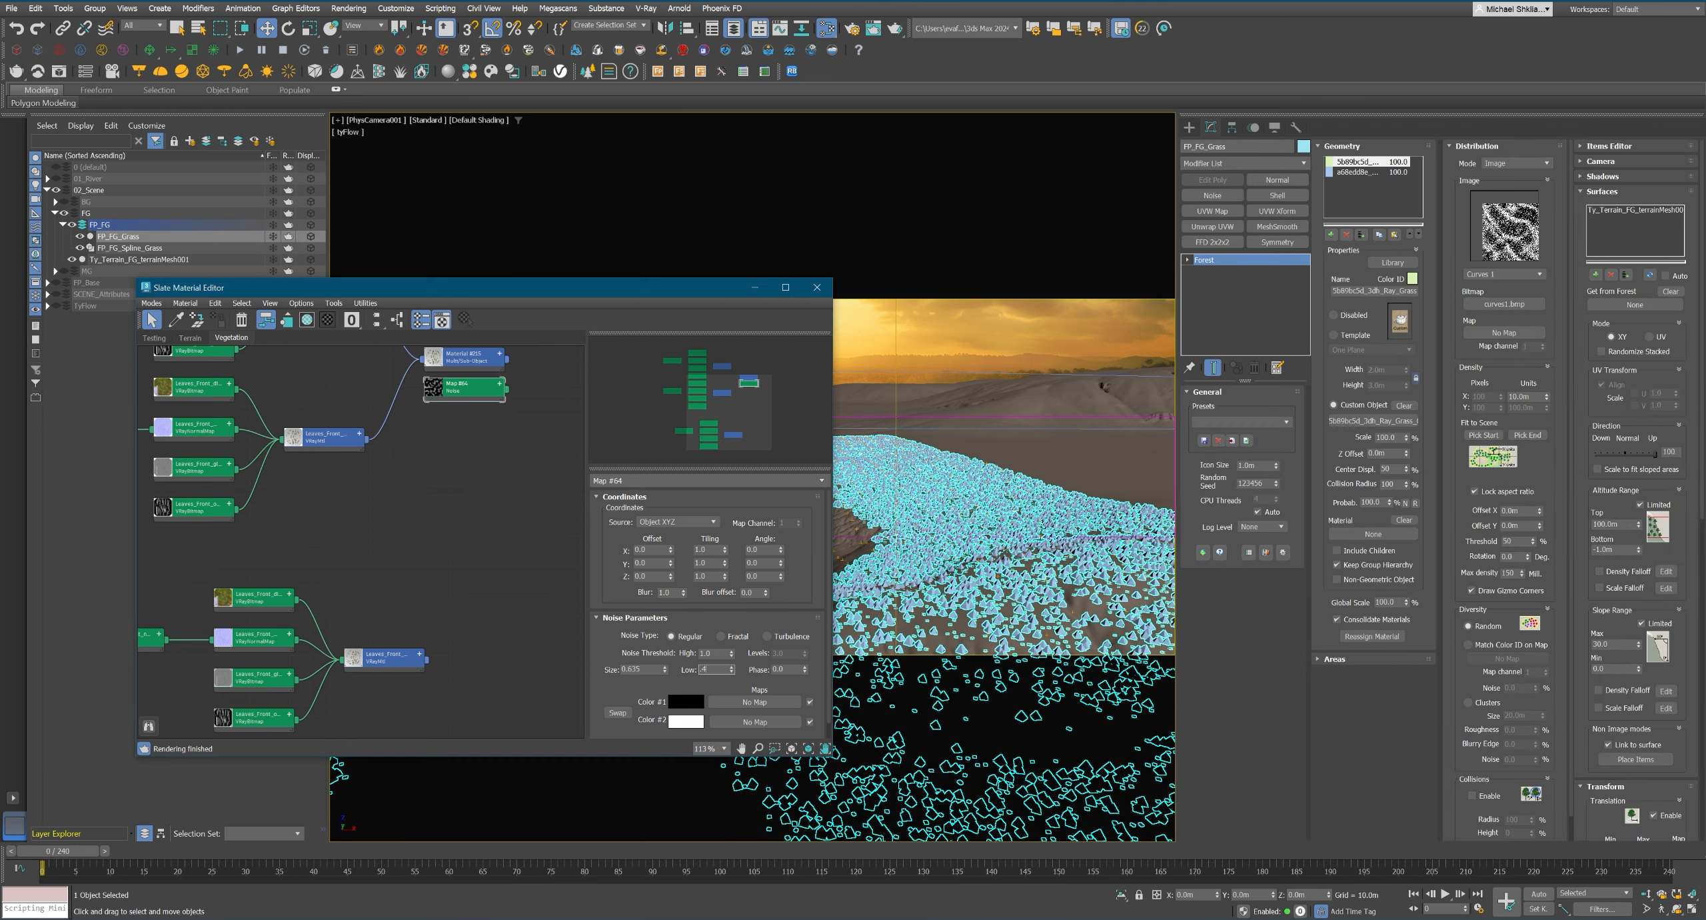
{"action": "type", "text": "0.9"}
{"action": "key", "text": "Return"}
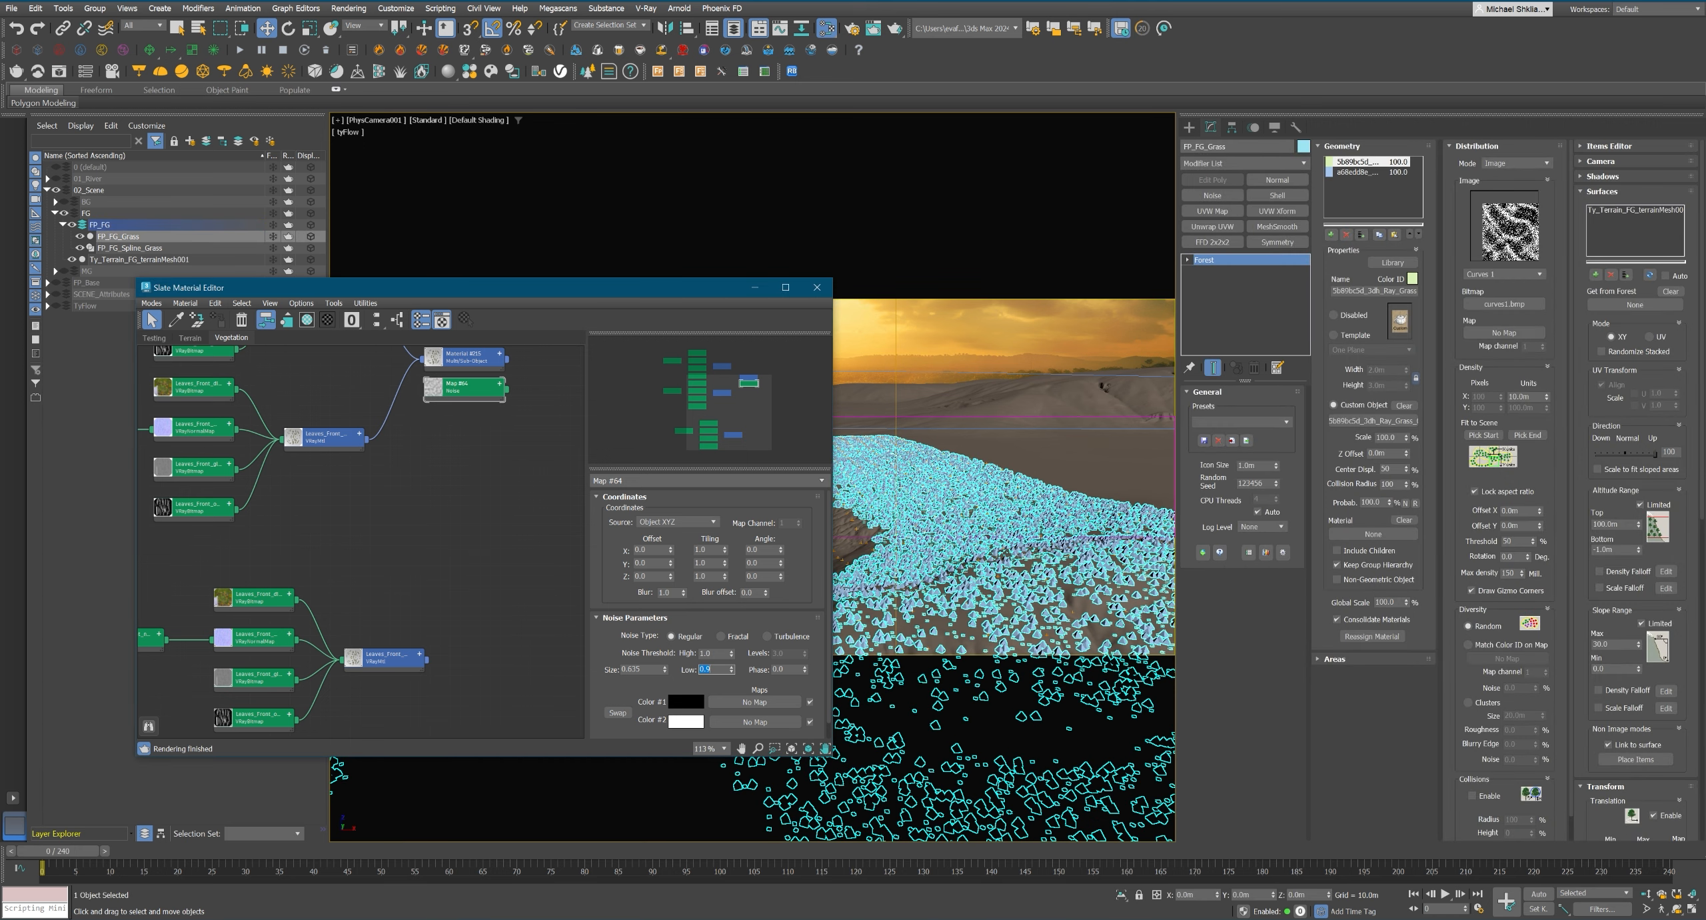
Set the Noise map's low threshold to 0.55.
{"action": "type", "text": ".5"}
{"action": "key", "text": "Return"}
{"action": "type", "text": ".55"}
{"action": "key", "text": "Return"}
Clear the selection and render the camera view to check the noise-driven grass scale.
{"action": "left_click", "coordinate": [892, 321]}
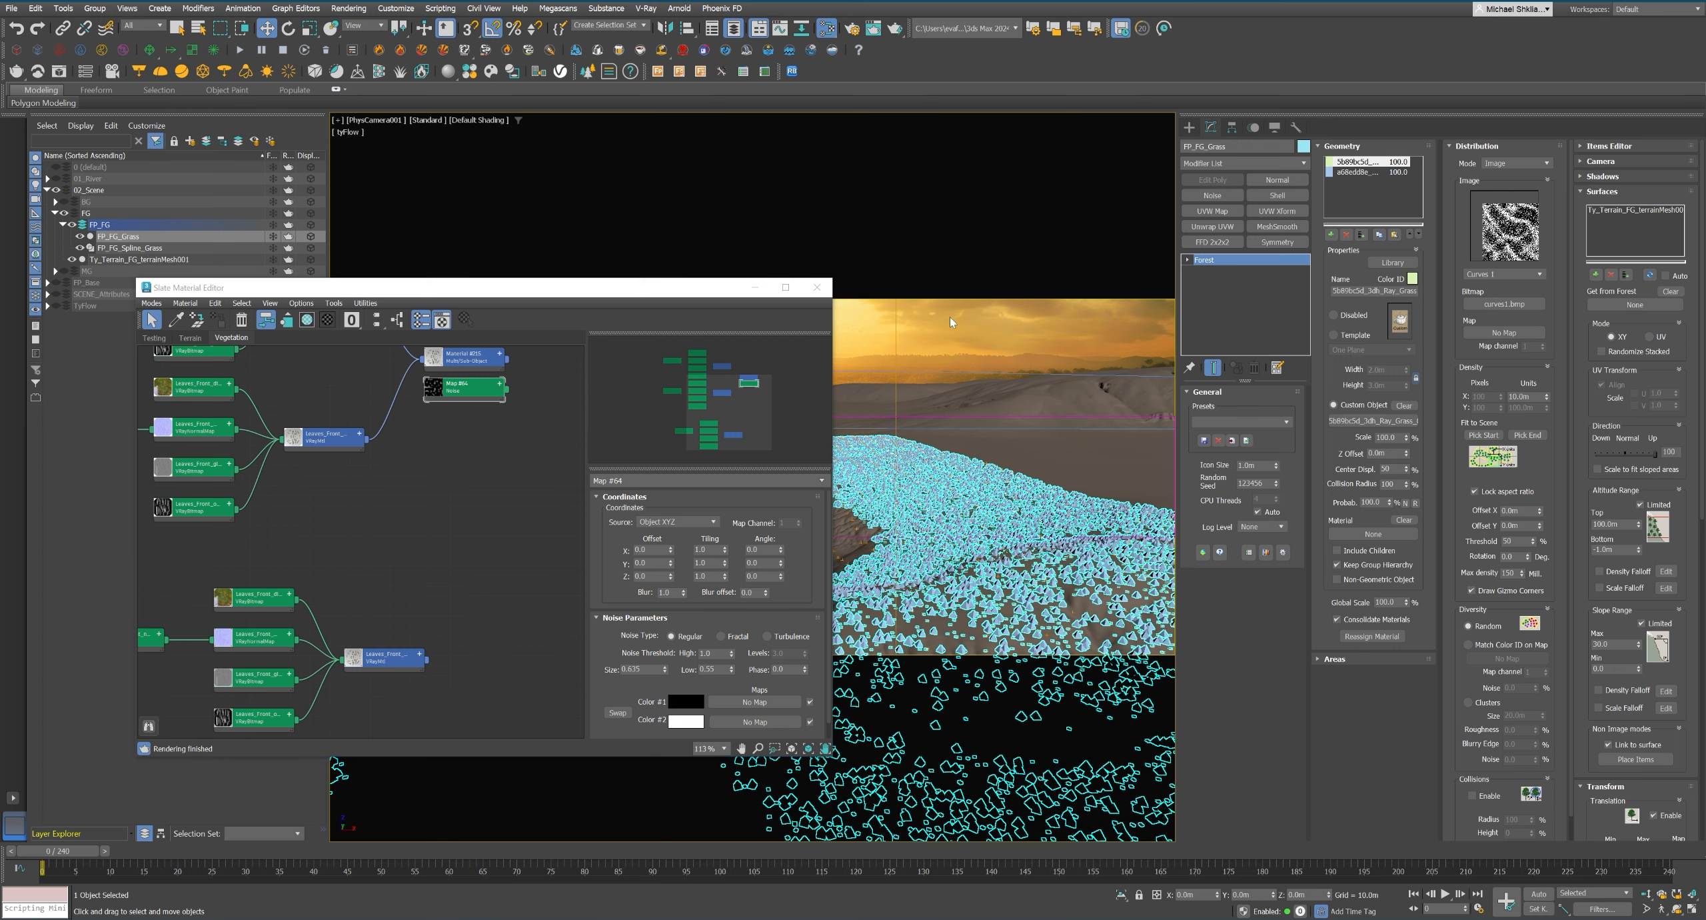
{"action": "left_click", "coordinate": [688, 110]}
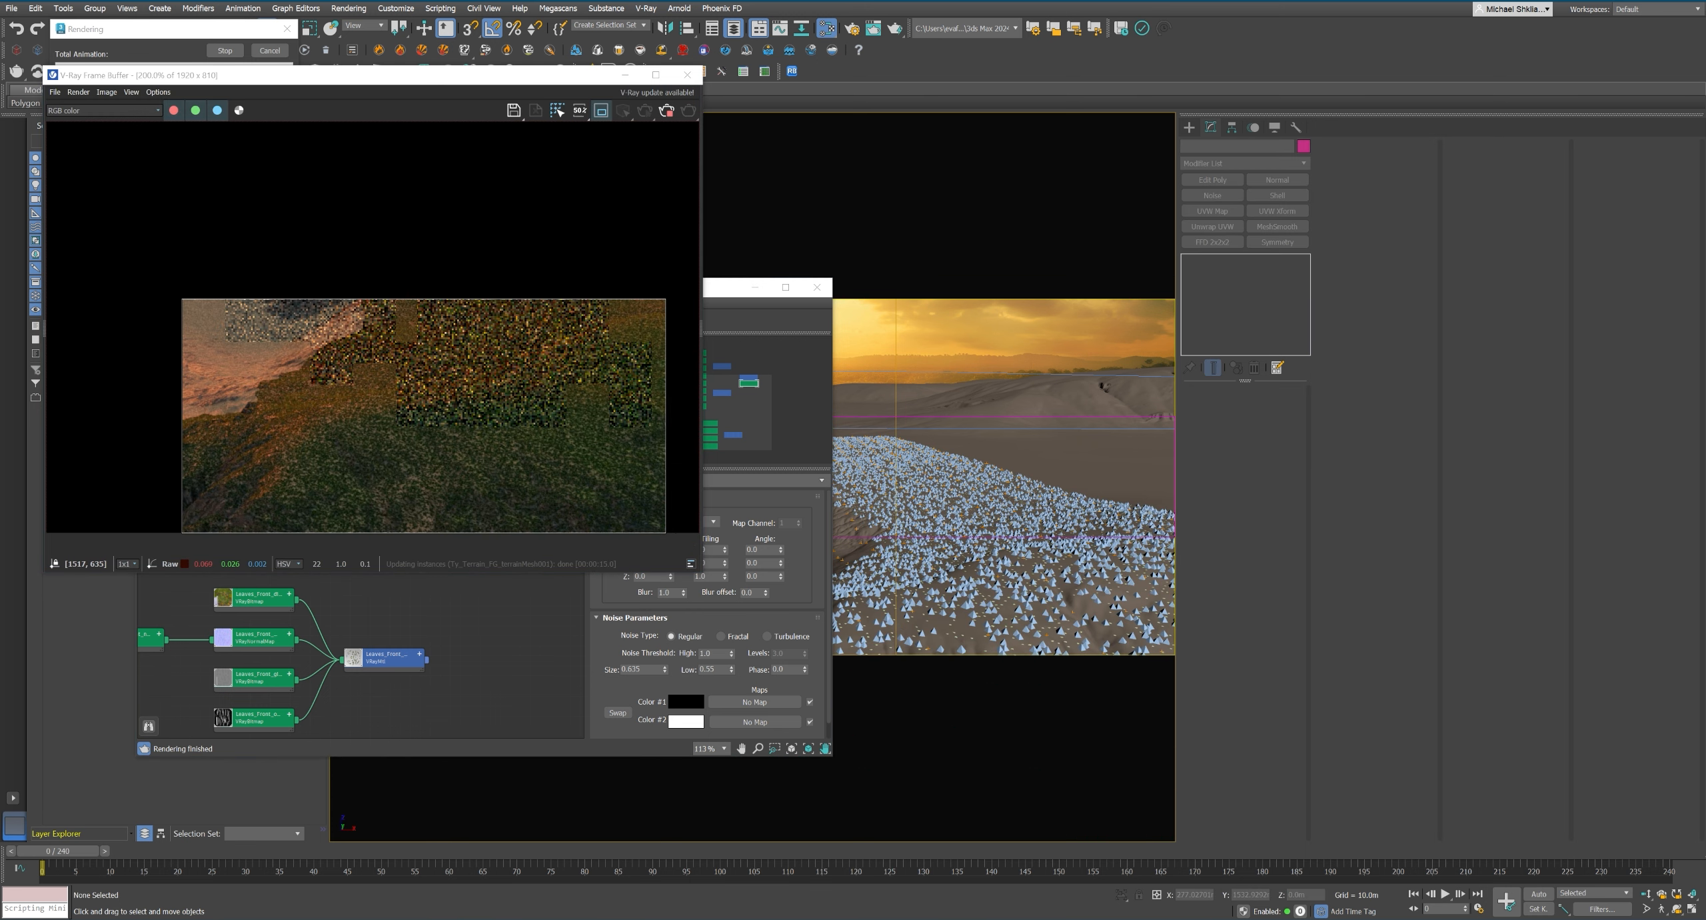
{"action": "left_click", "coordinate": [104, 110]}
{"action": "left_click", "coordinate": [87, 172]}
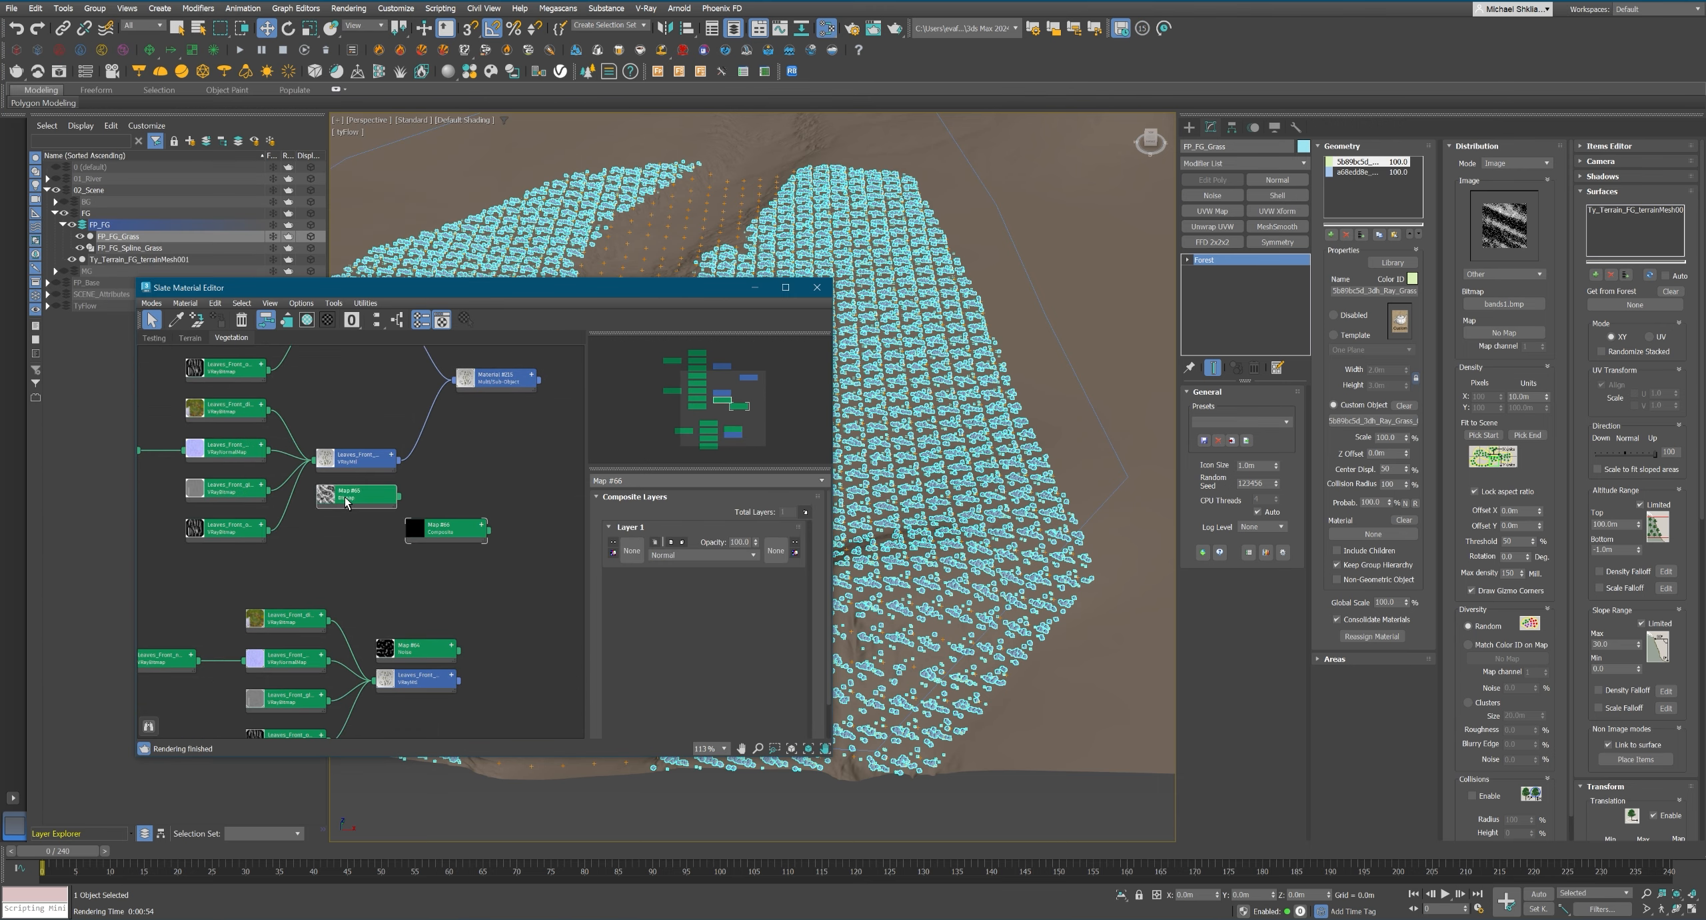
Try a Composite map and the Terrain_FG_M_Grass bitmap as FP_FG_Grass's distribution map.
{"action": "right_click", "coordinate": [401, 530]}
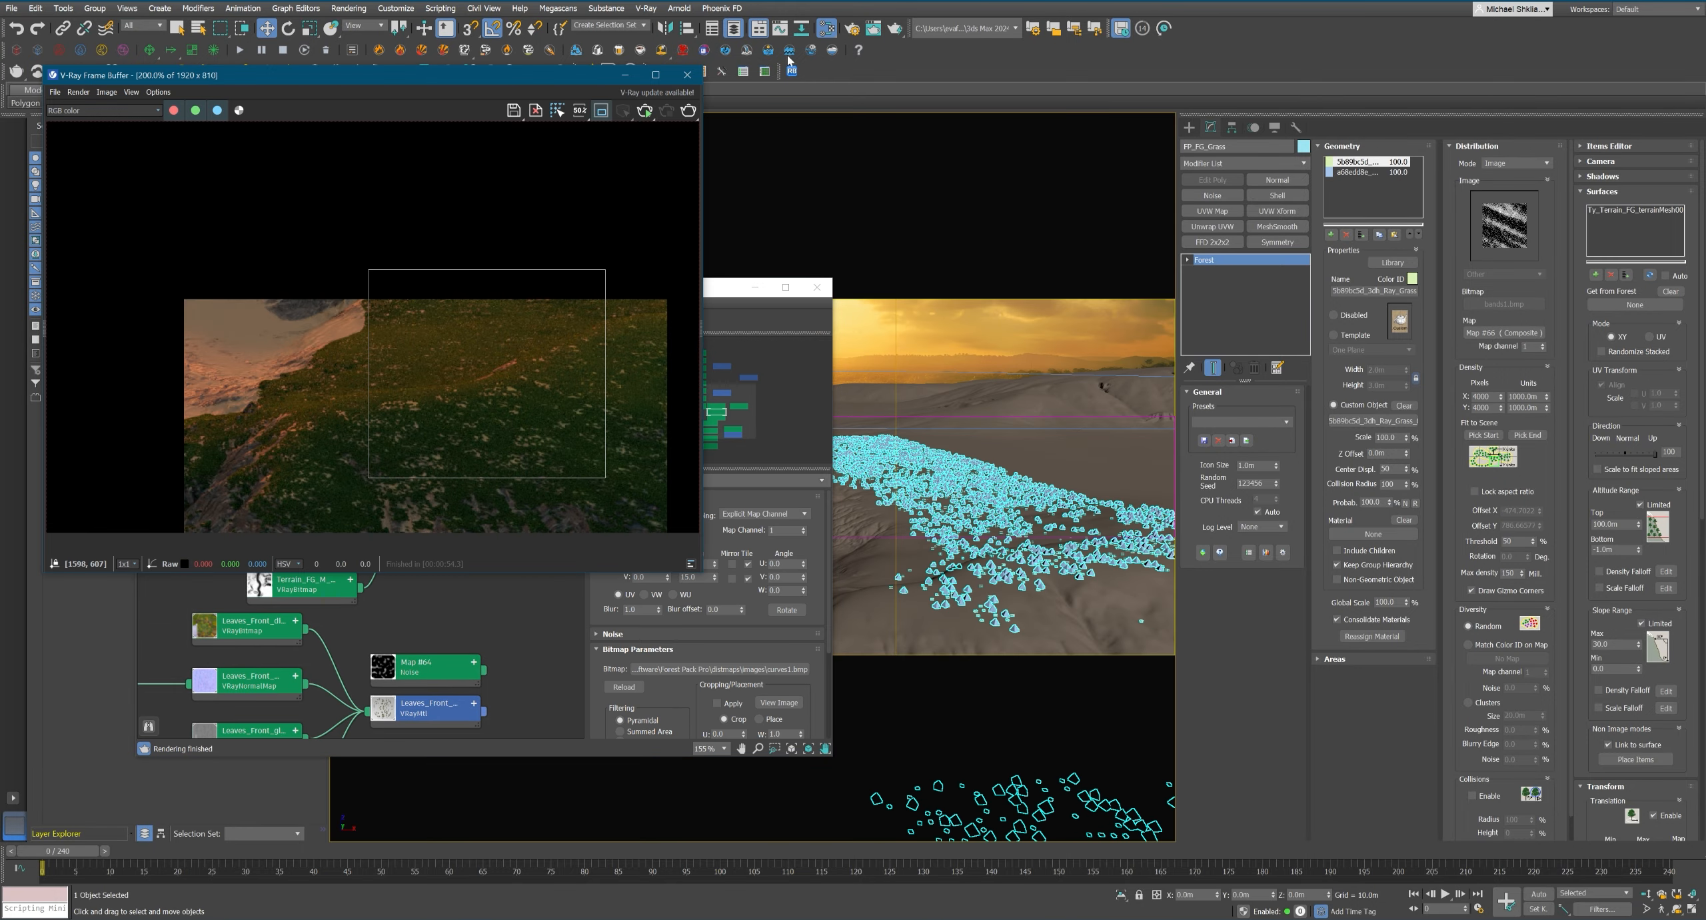
{"action": "left_click", "coordinate": [789, 54]}
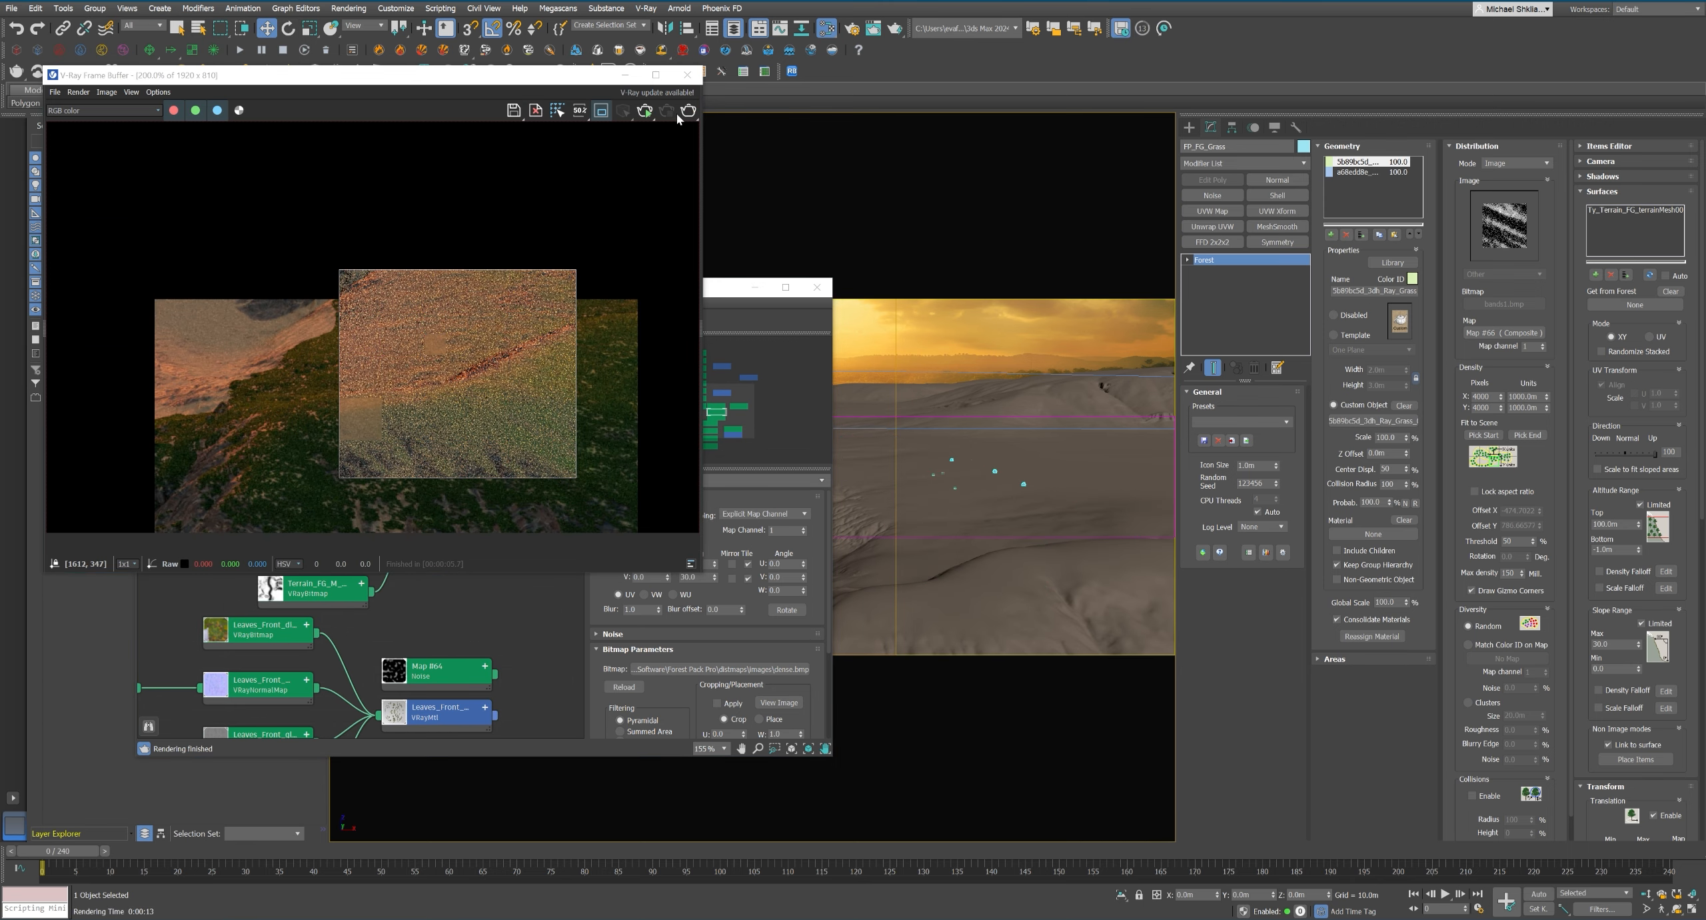
{"action": "left_click", "coordinate": [733, 287]}
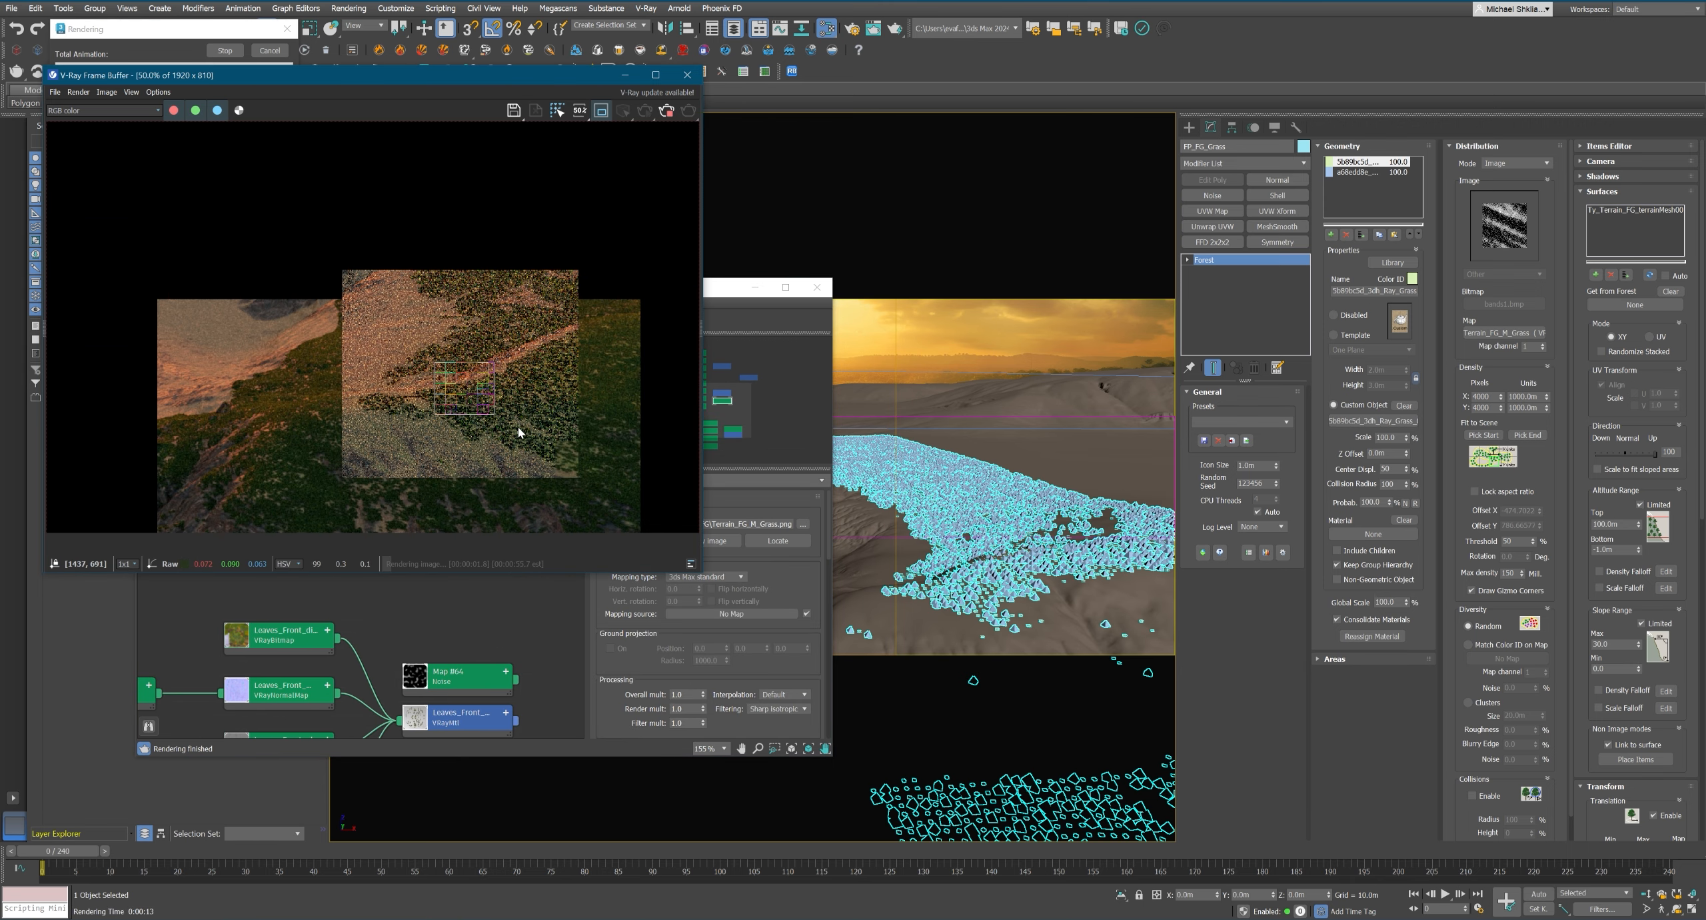
Redefine the render region to about 878 by 387 pixels over the foreground grass and render the camera view.
{"action": "scroll", "coordinate": [433, 467], "scroll_direction": "down", "scroll_amount": 2}
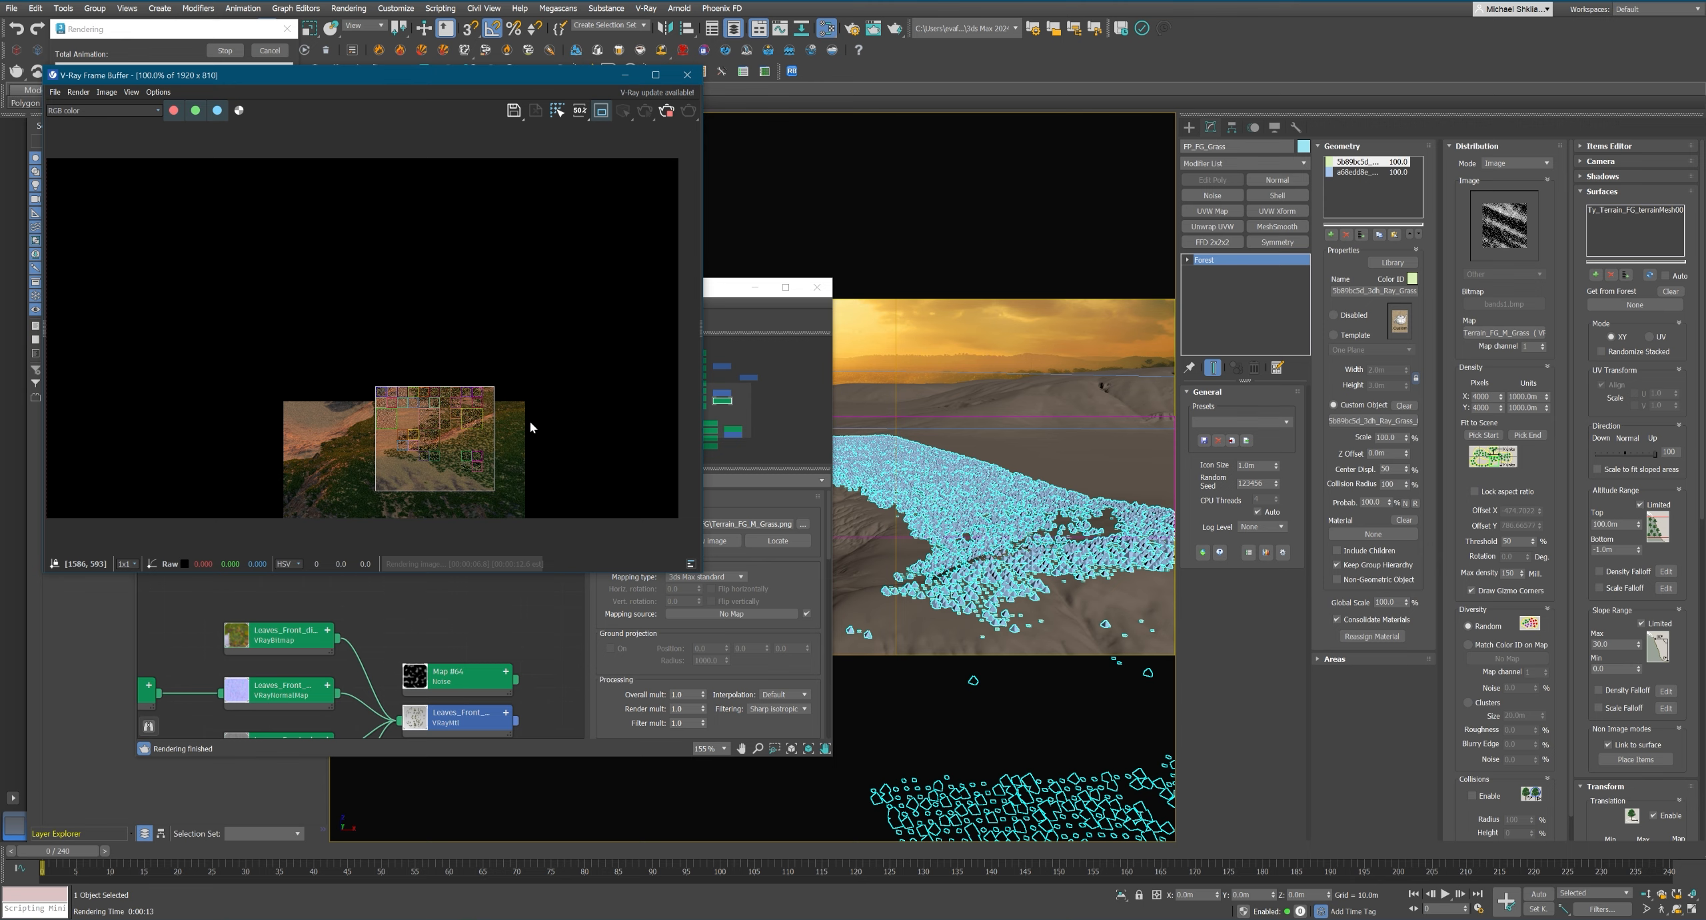
{"action": "left_click", "coordinate": [601, 112]}
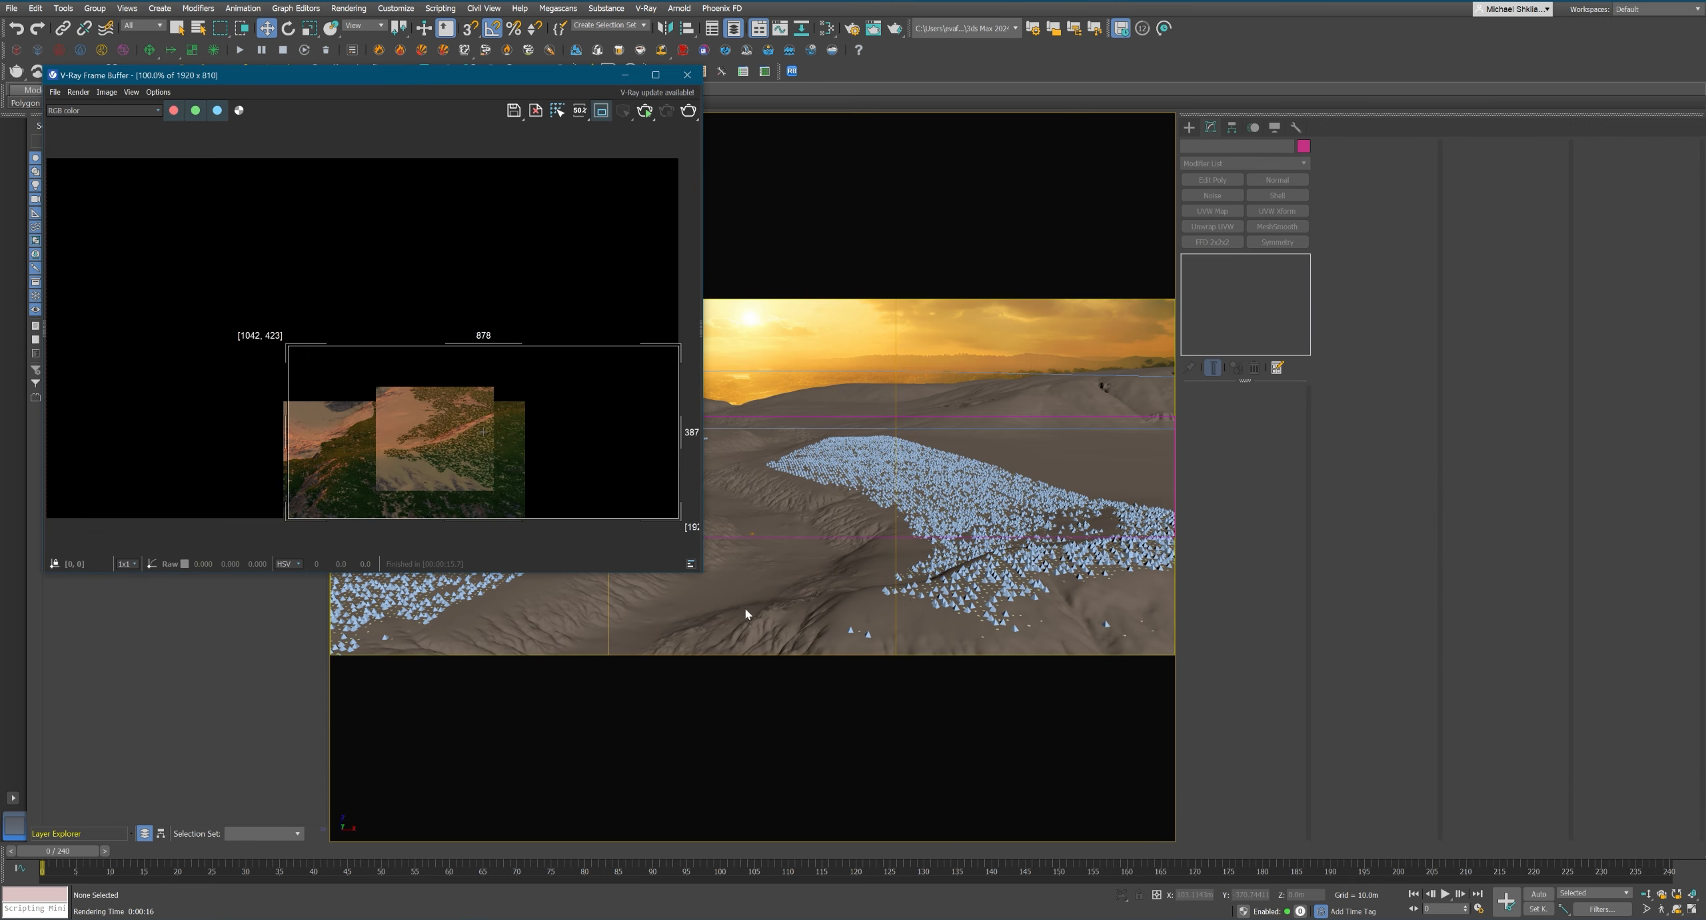
{"action": "key", "text": "shift+q"}
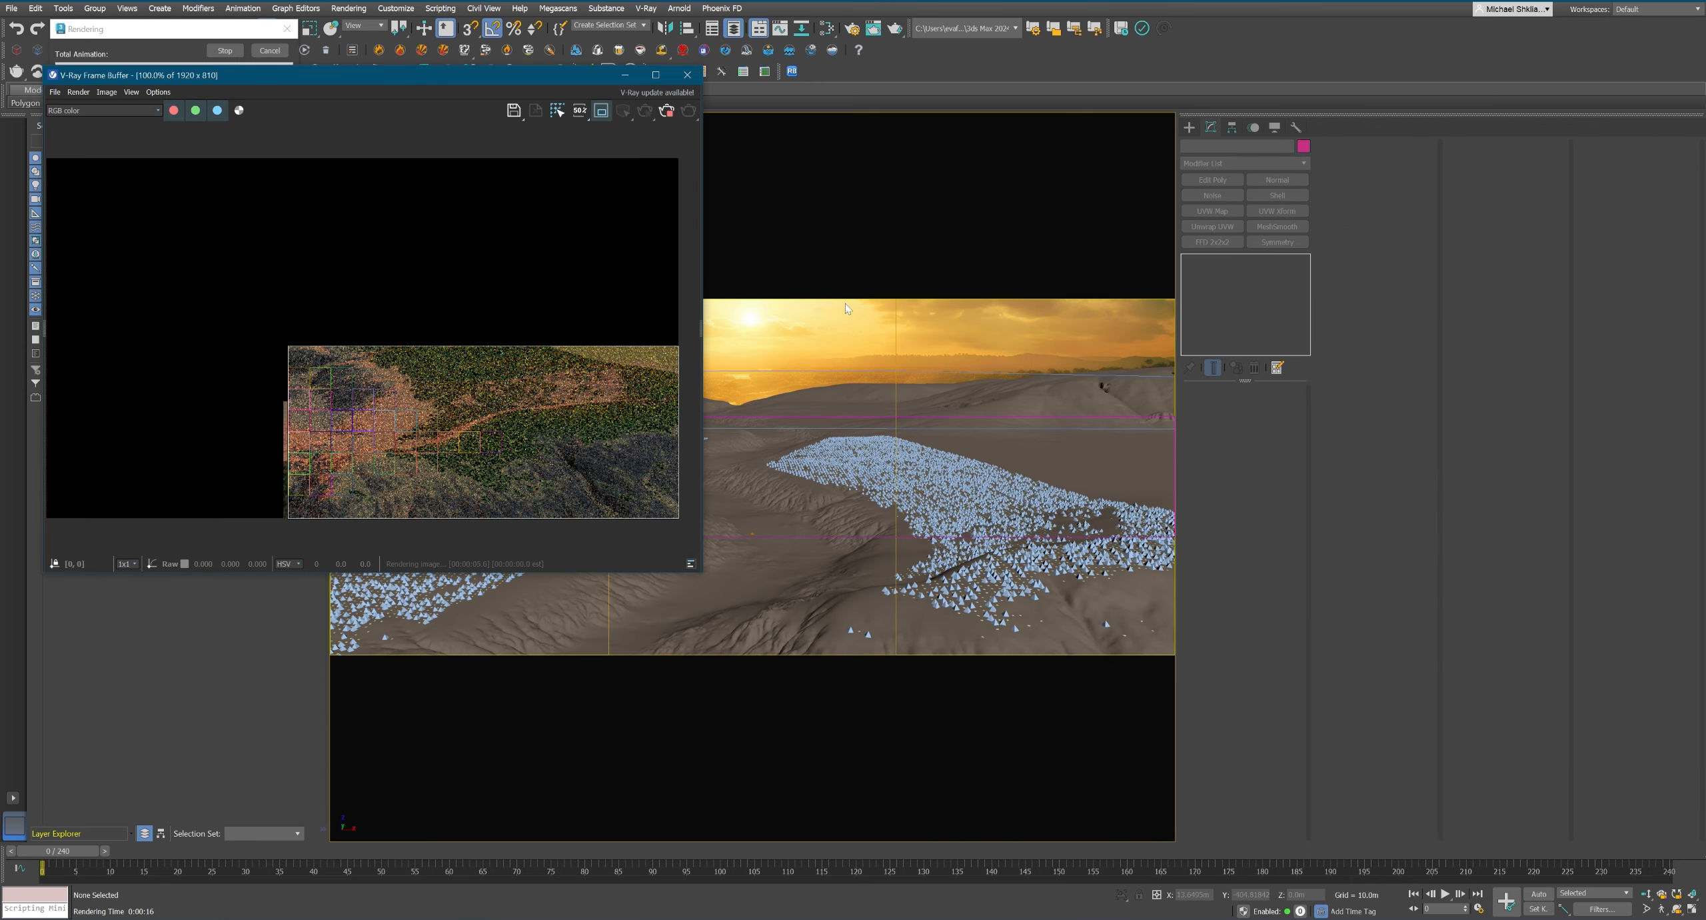
{"action": "left_click", "coordinate": [104, 111]}
{"action": "left_click", "coordinate": [87, 158]}
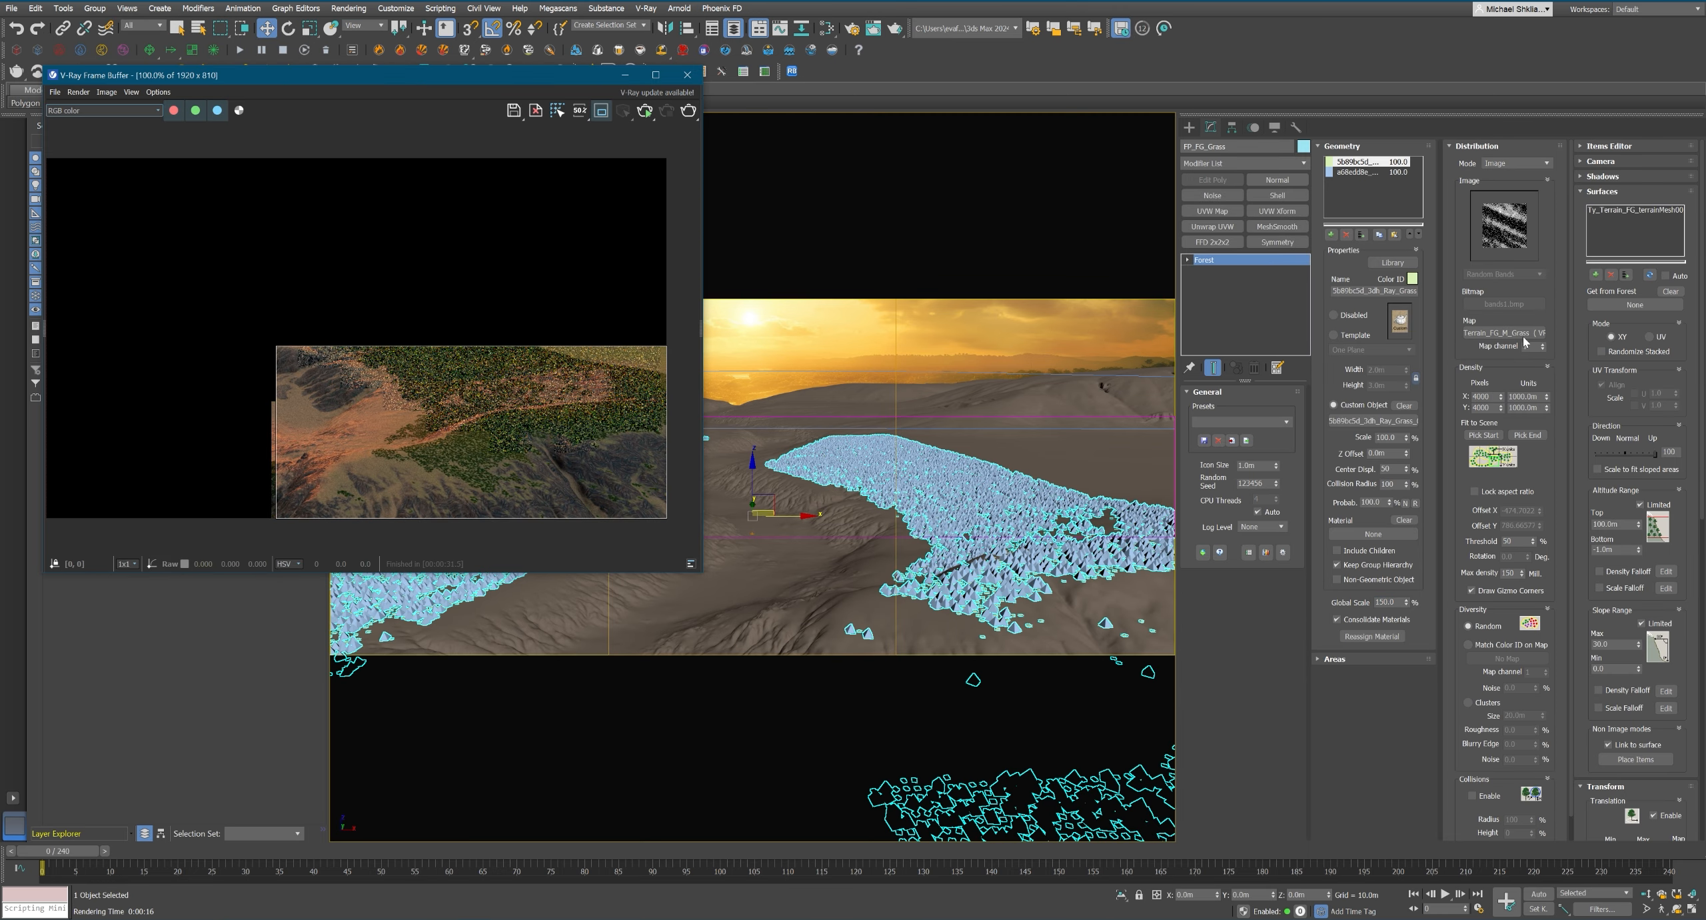
Switch FP_FG_Grass's distribution map to the Curves 1 preset, with 10 m density units and a locked aspect ratio.
{"action": "left_click", "coordinate": [1503, 274]}
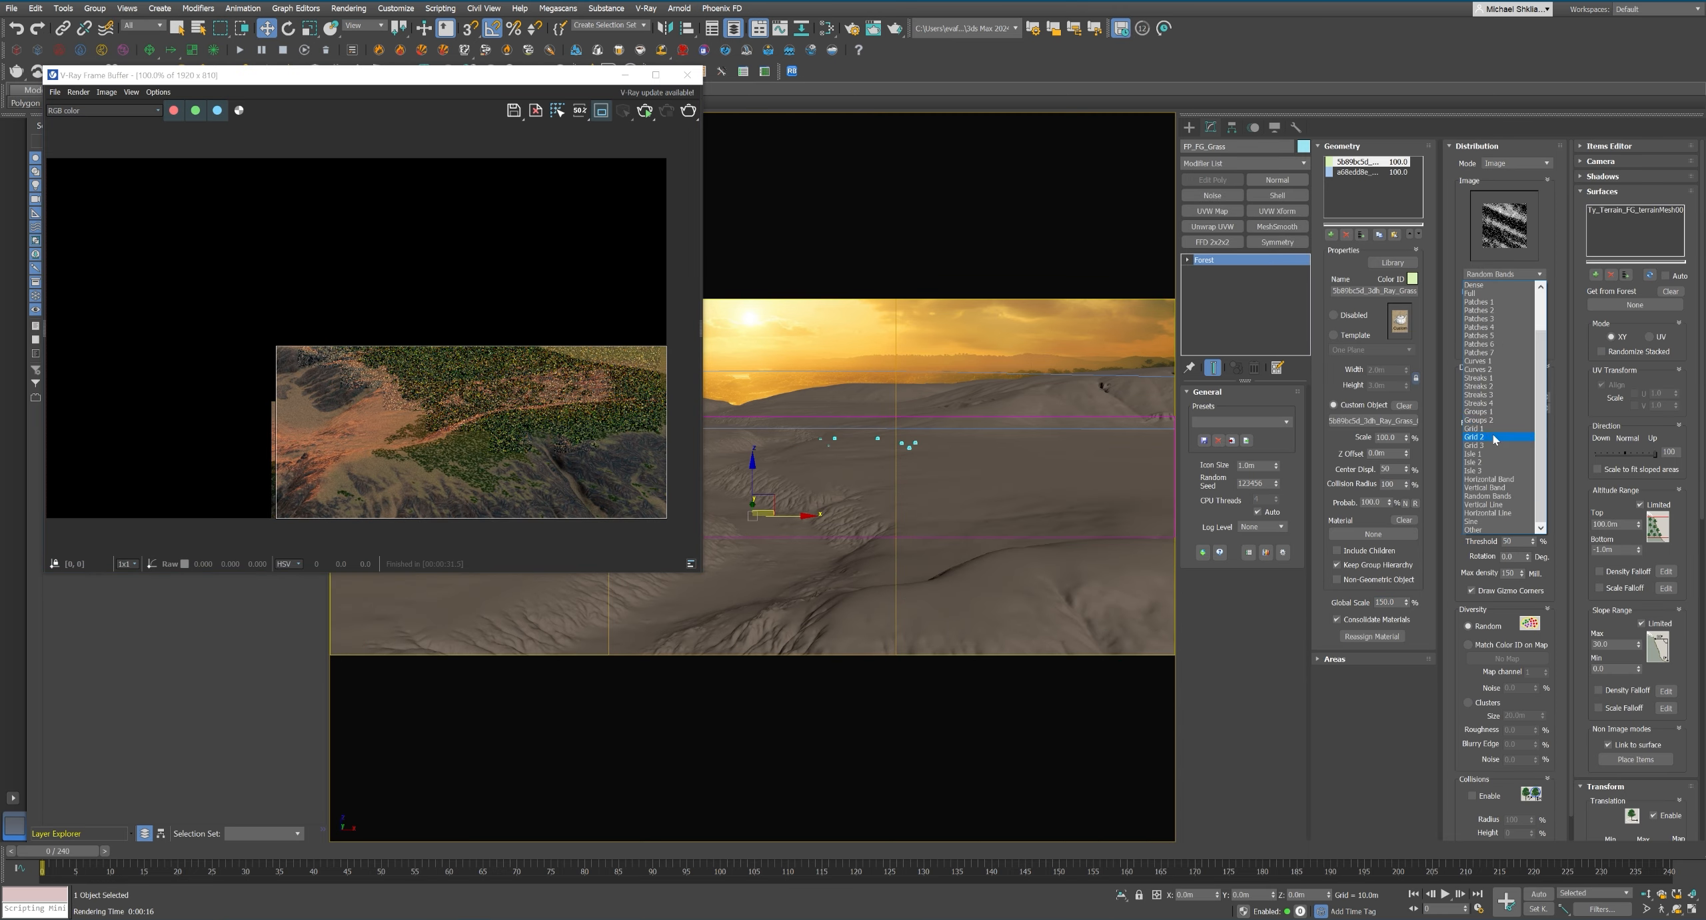
{"action": "left_click", "coordinate": [1504, 360]}
{"action": "key", "text": "Tab"}
{"action": "type", "text": "10"}
{"action": "left_click", "coordinate": [1475, 492]}
{"action": "left_click_drag", "start_coordinate": [1464, 483], "coordinate": [1463, 457]}
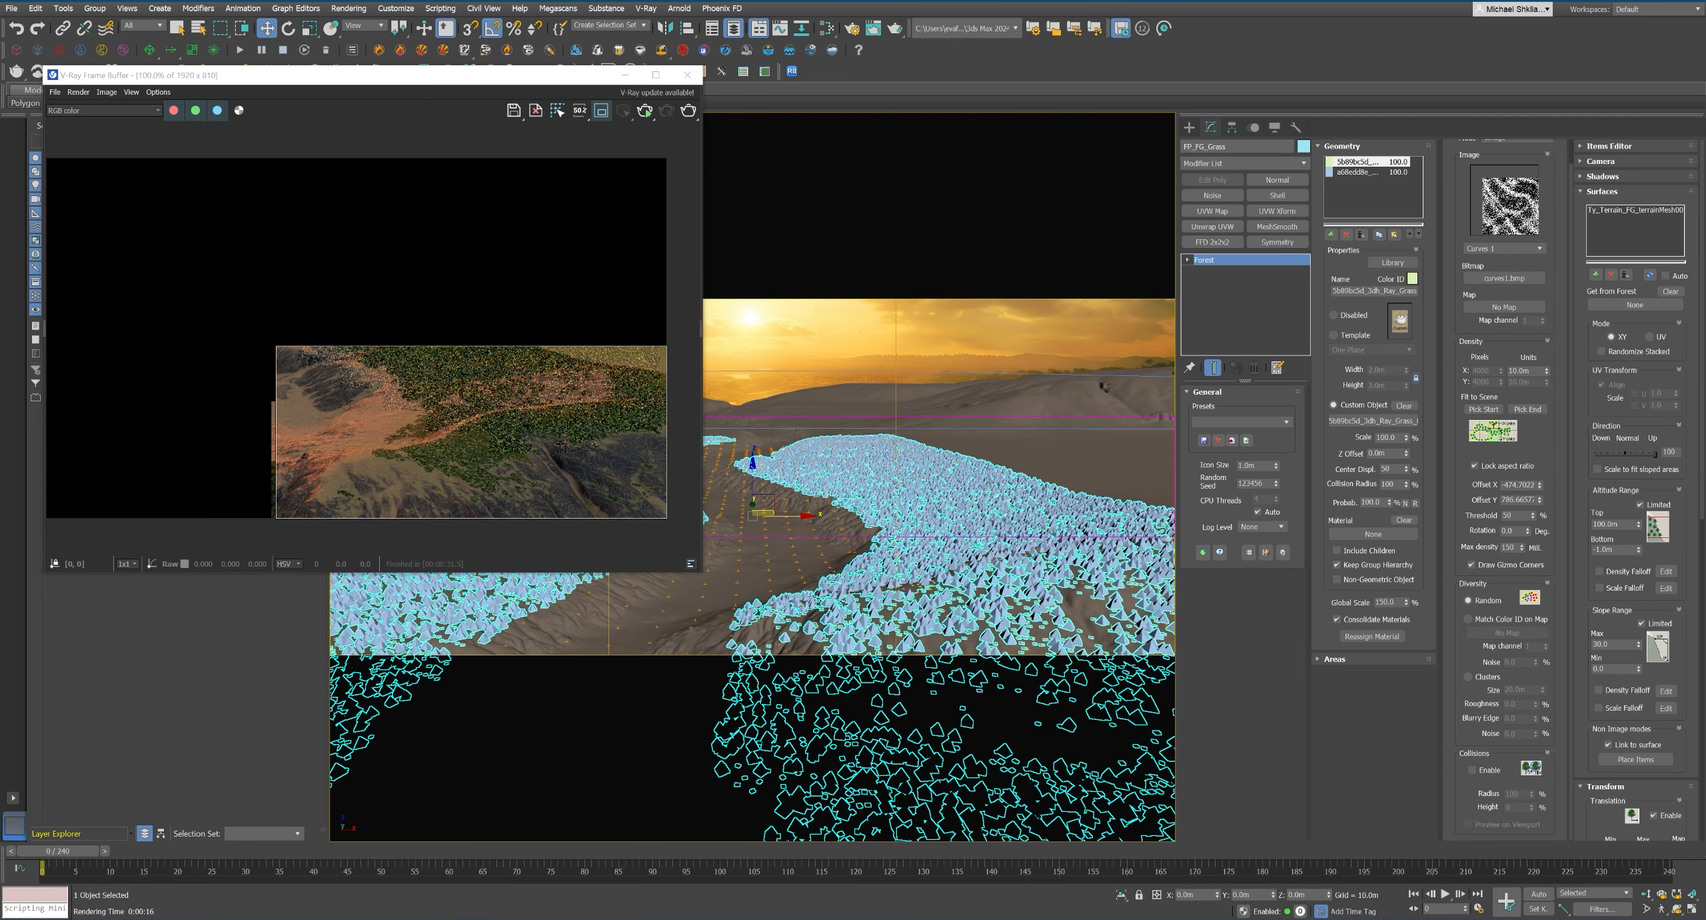
Set FP_FG_Grass's density units to 15 m and its maximum slope range to 25.
{"action": "double_click", "coordinate": [1521, 371]}
{"action": "type", "text": "15"}
{"action": "key", "text": "Return"}
{"action": "left_click_drag", "start_coordinate": [1599, 747], "coordinate": [1572, 784]}
{"action": "double_click", "coordinate": [1608, 645]}
{"action": "type", "text": "25"}
{"action": "key", "text": "Return"}
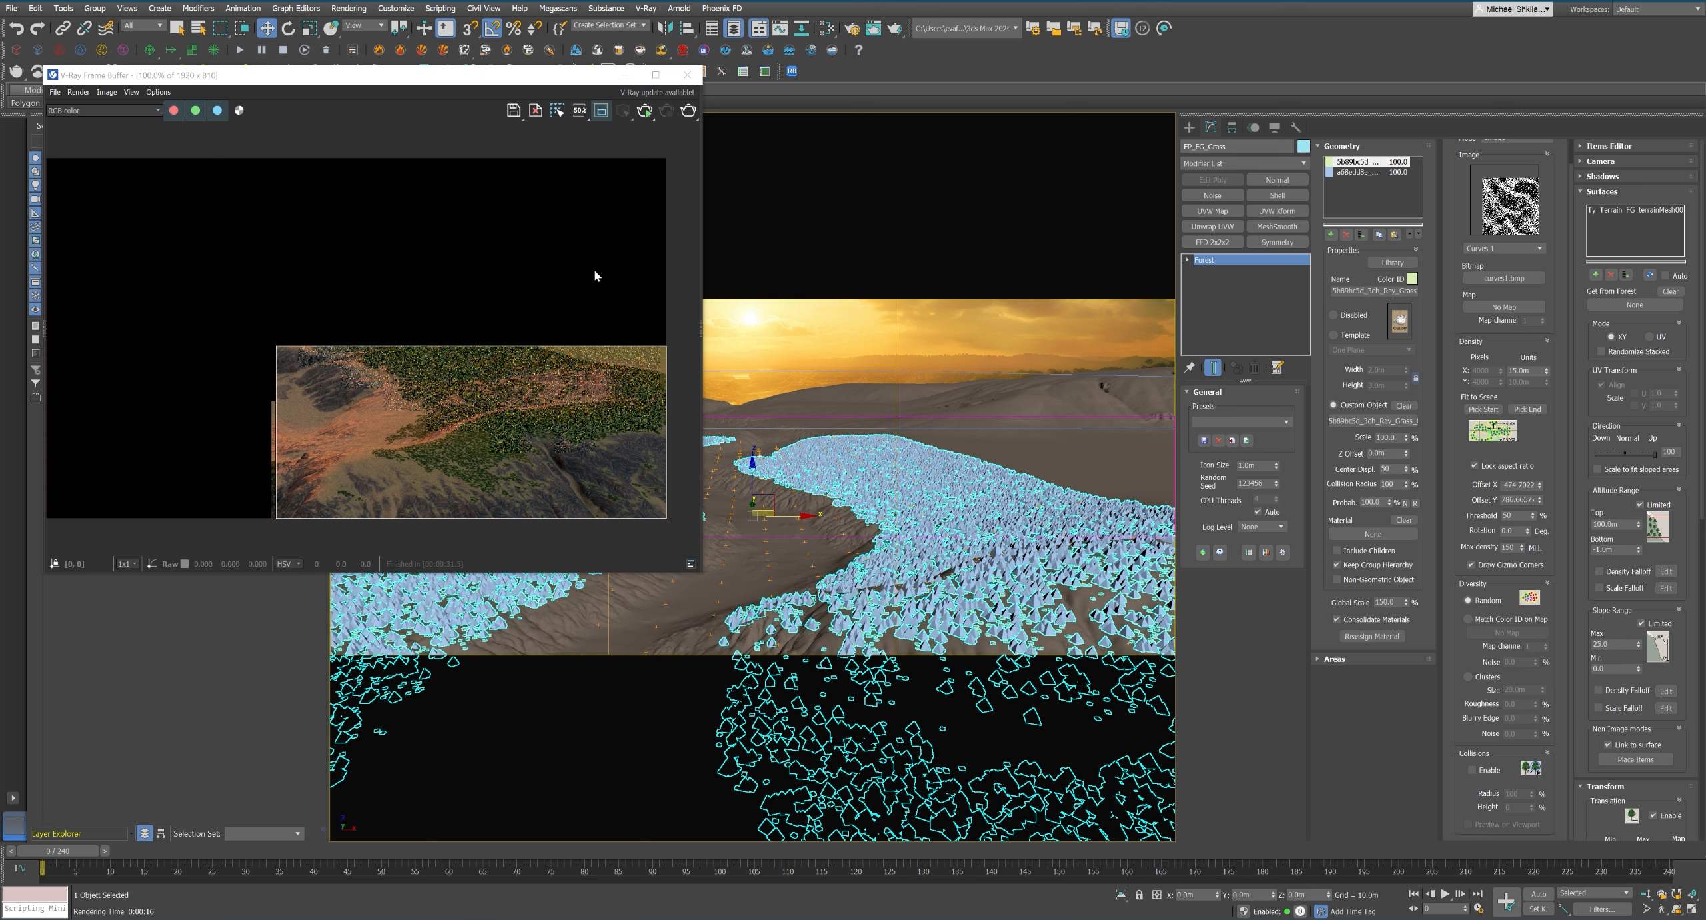
Extend the render region upward over the hillside, render it, inspect the grass coverage up close and stop the render.
{"action": "left_click_drag", "start_coordinate": [586, 346], "coordinate": [589, 293]}
{"action": "left_click", "coordinate": [689, 111]}
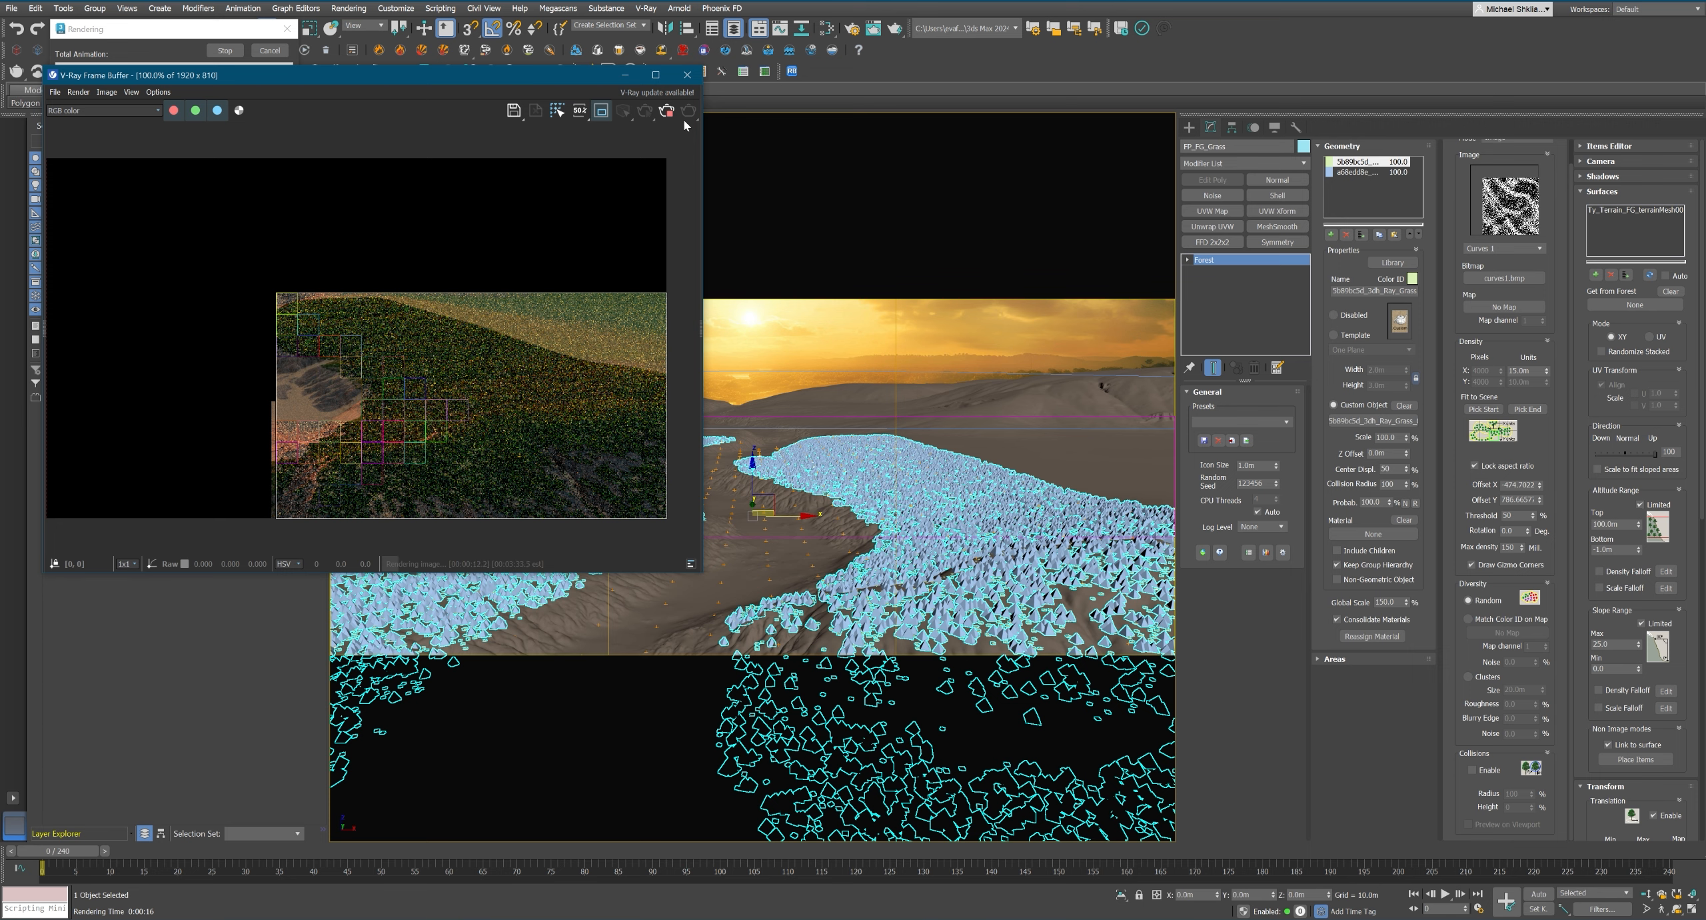
{"action": "scroll", "coordinate": [427, 433], "scroll_direction": "up", "scroll_amount": 4}
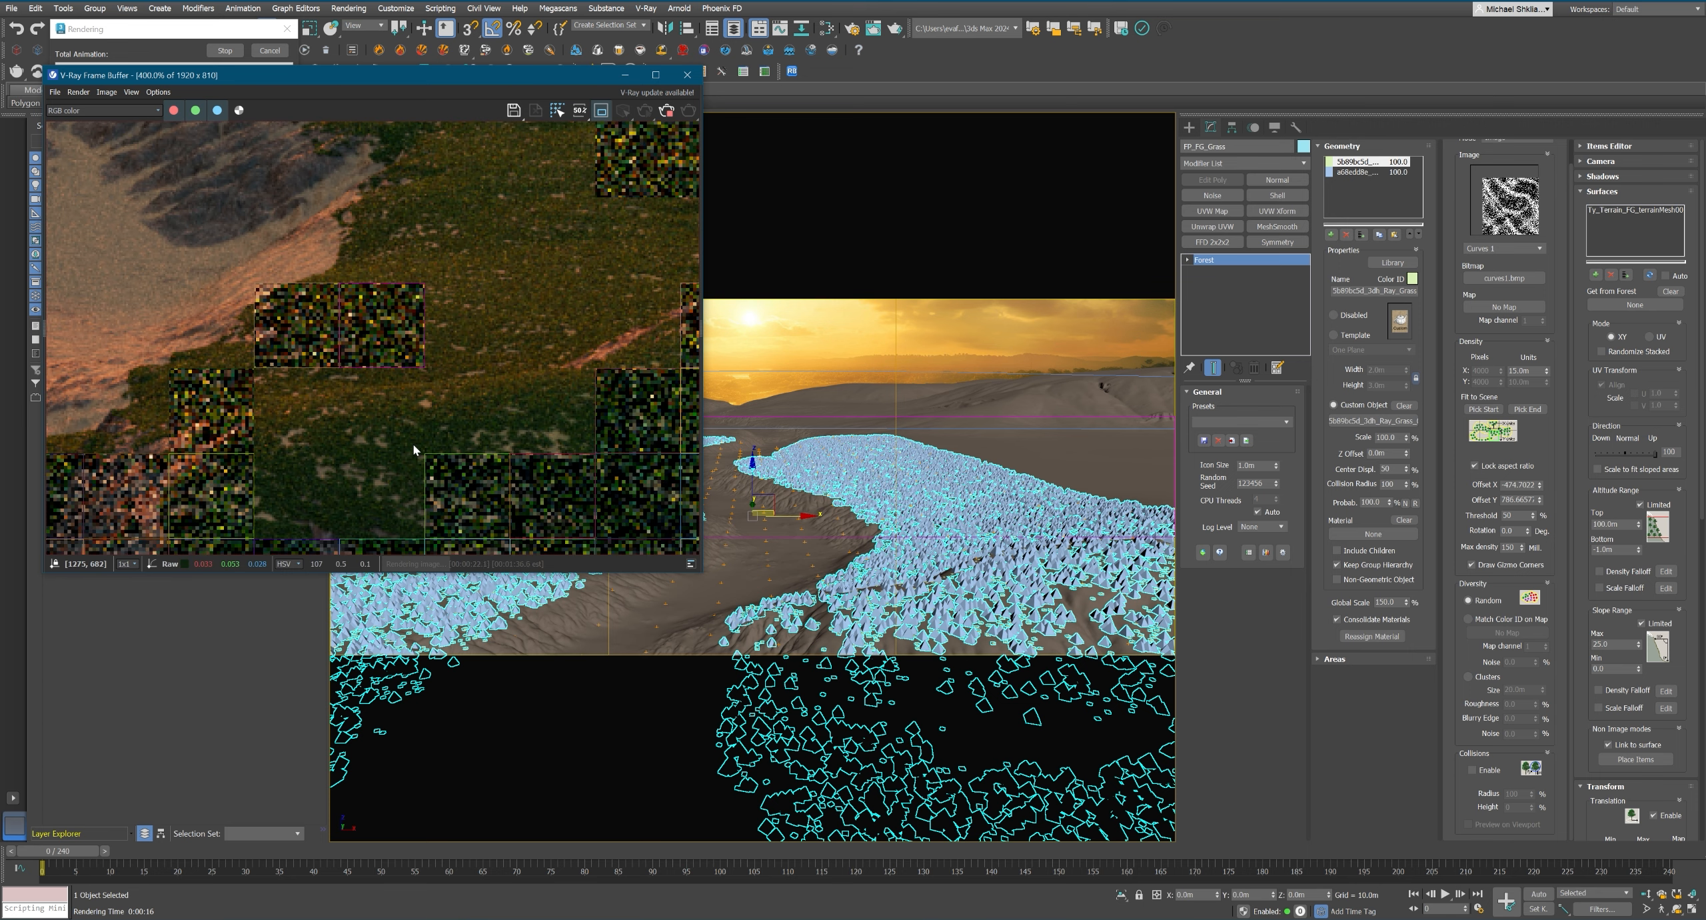
{"action": "middle_click_drag", "start_coordinate": [462, 134], "coordinate": [470, 438]}
{"action": "scroll", "coordinate": [445, 378], "scroll_direction": "down", "scroll_amount": 1}
{"action": "scroll", "coordinate": [380, 462], "scroll_direction": "up", "scroll_amount": 1}
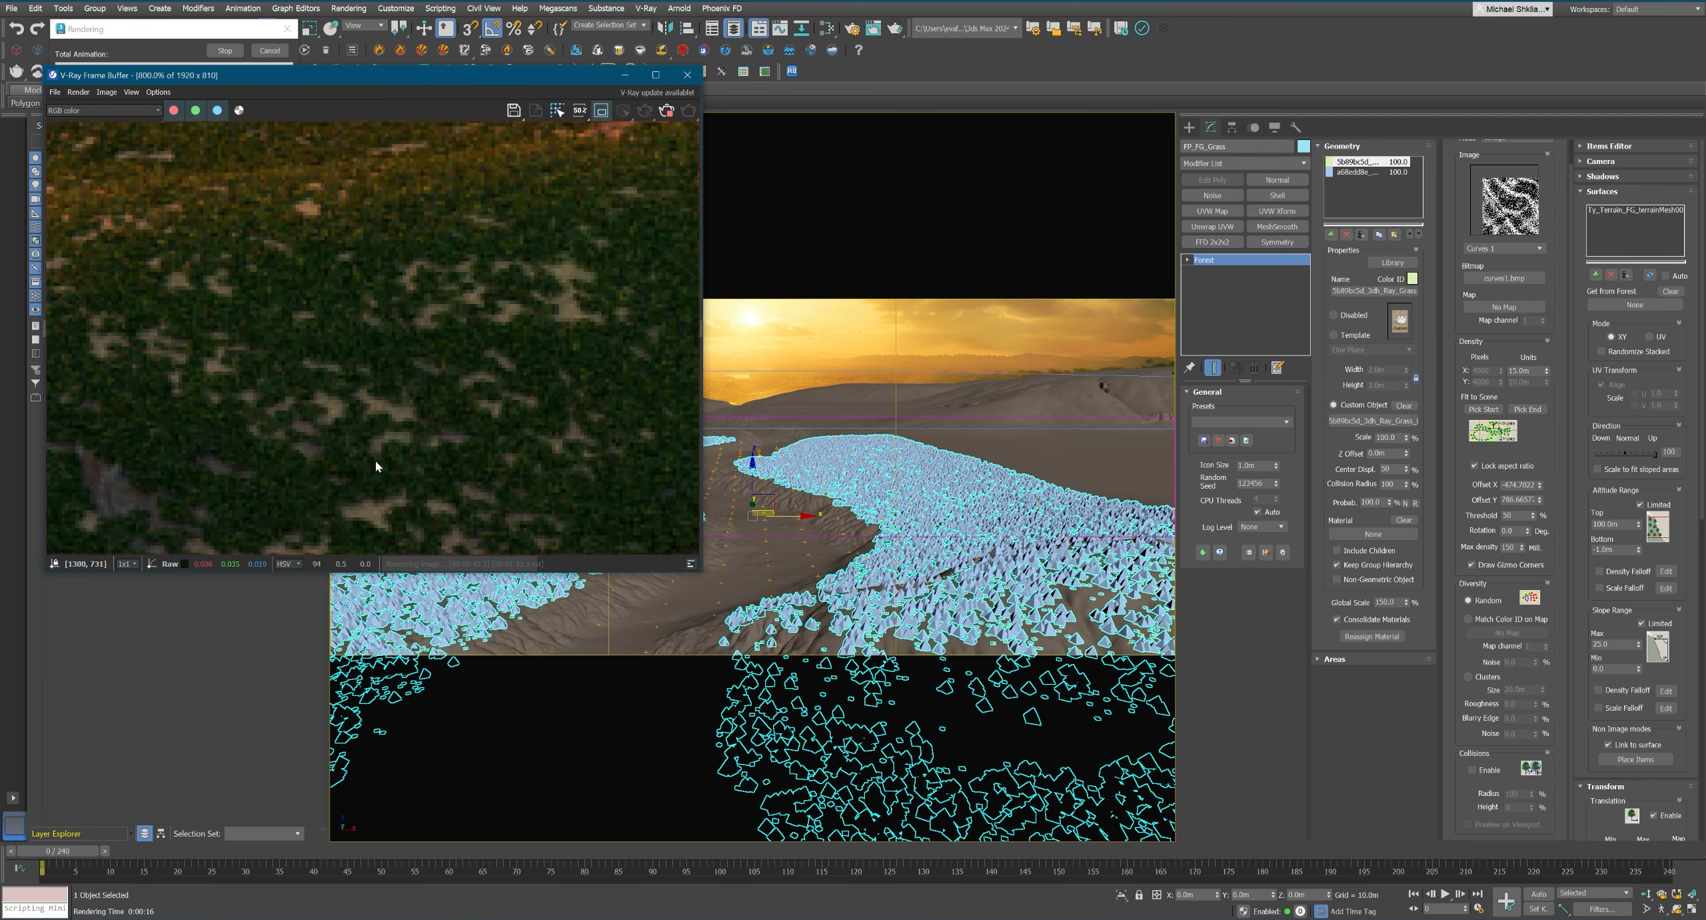
{"action": "scroll", "coordinate": [384, 427], "scroll_direction": "down", "scroll_amount": 2}
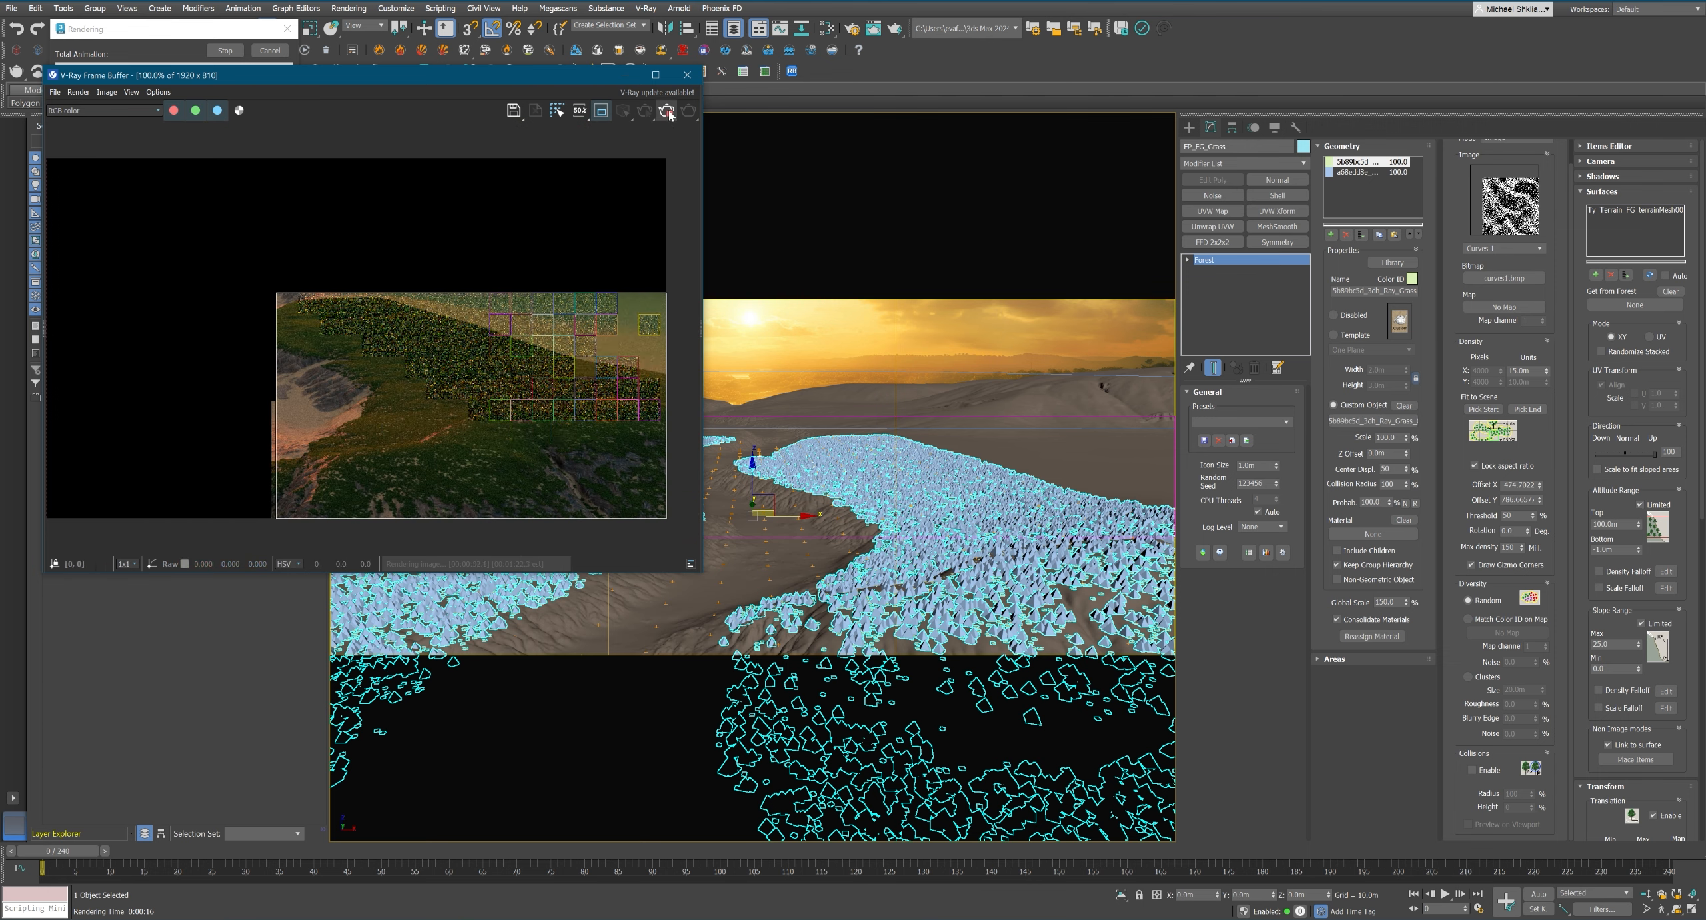
{"action": "left_click", "coordinate": [667, 112]}
Set the Noise map's high threshold to 0.7 and its low threshold to 0.55.
{"action": "left_click_drag", "start_coordinate": [1591, 764], "coordinate": [1593, 322]}
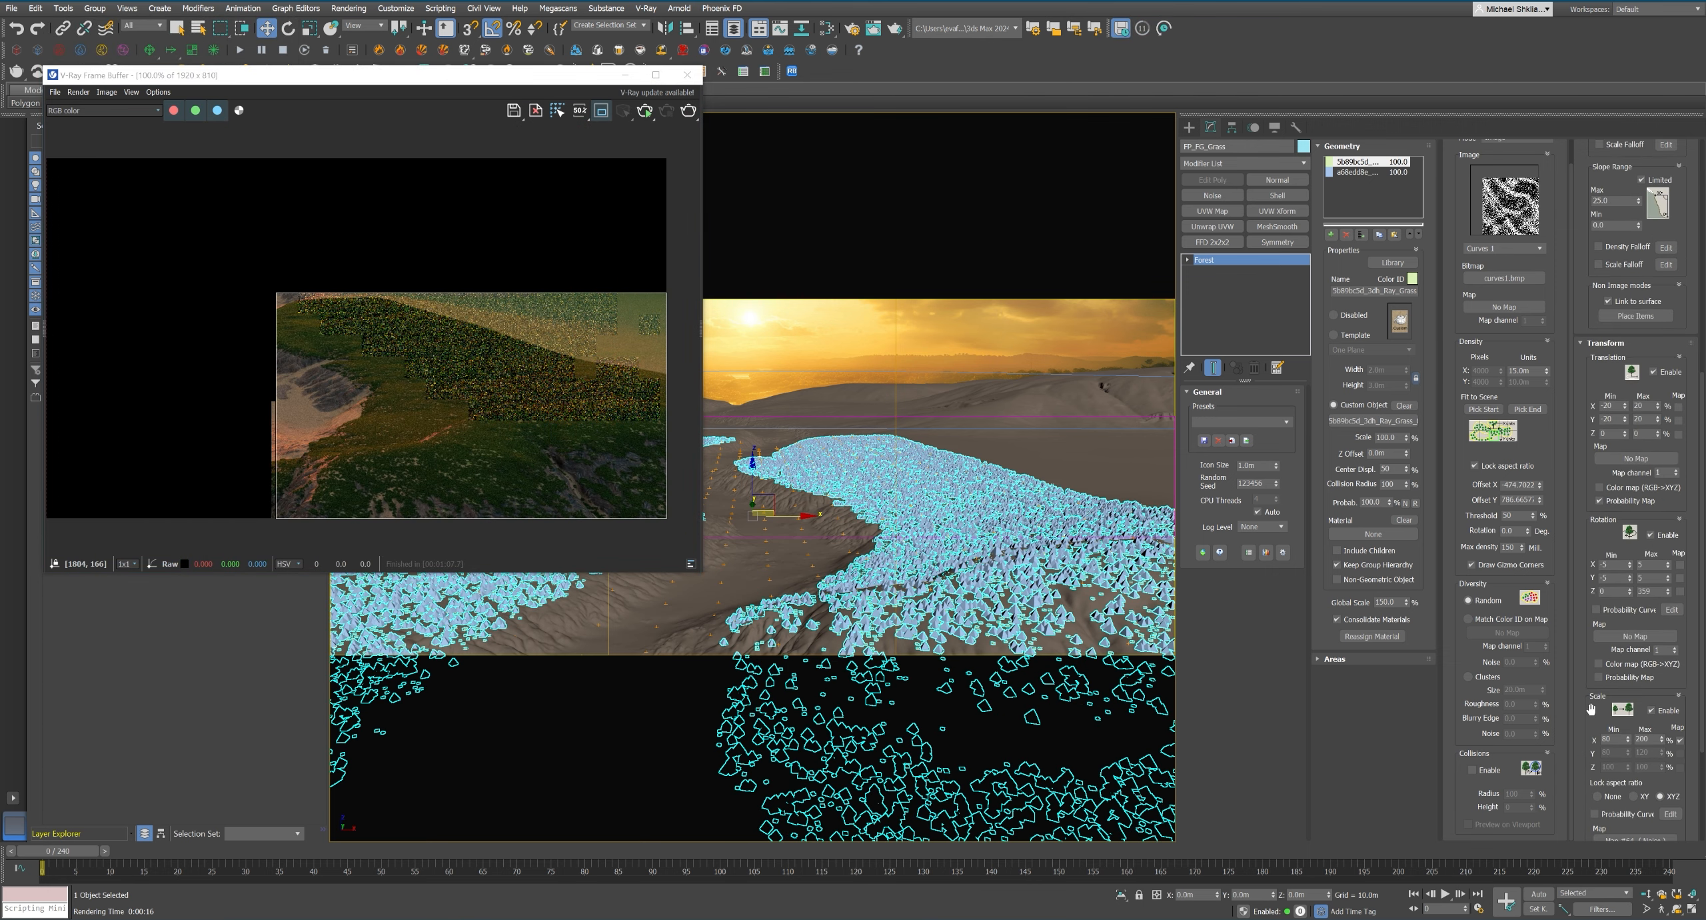
{"action": "type", "text": "m0.7"}
{"action": "key", "text": "Tab"}
{"action": "type", "text": "0.6"}
{"action": "key", "text": "Return"}
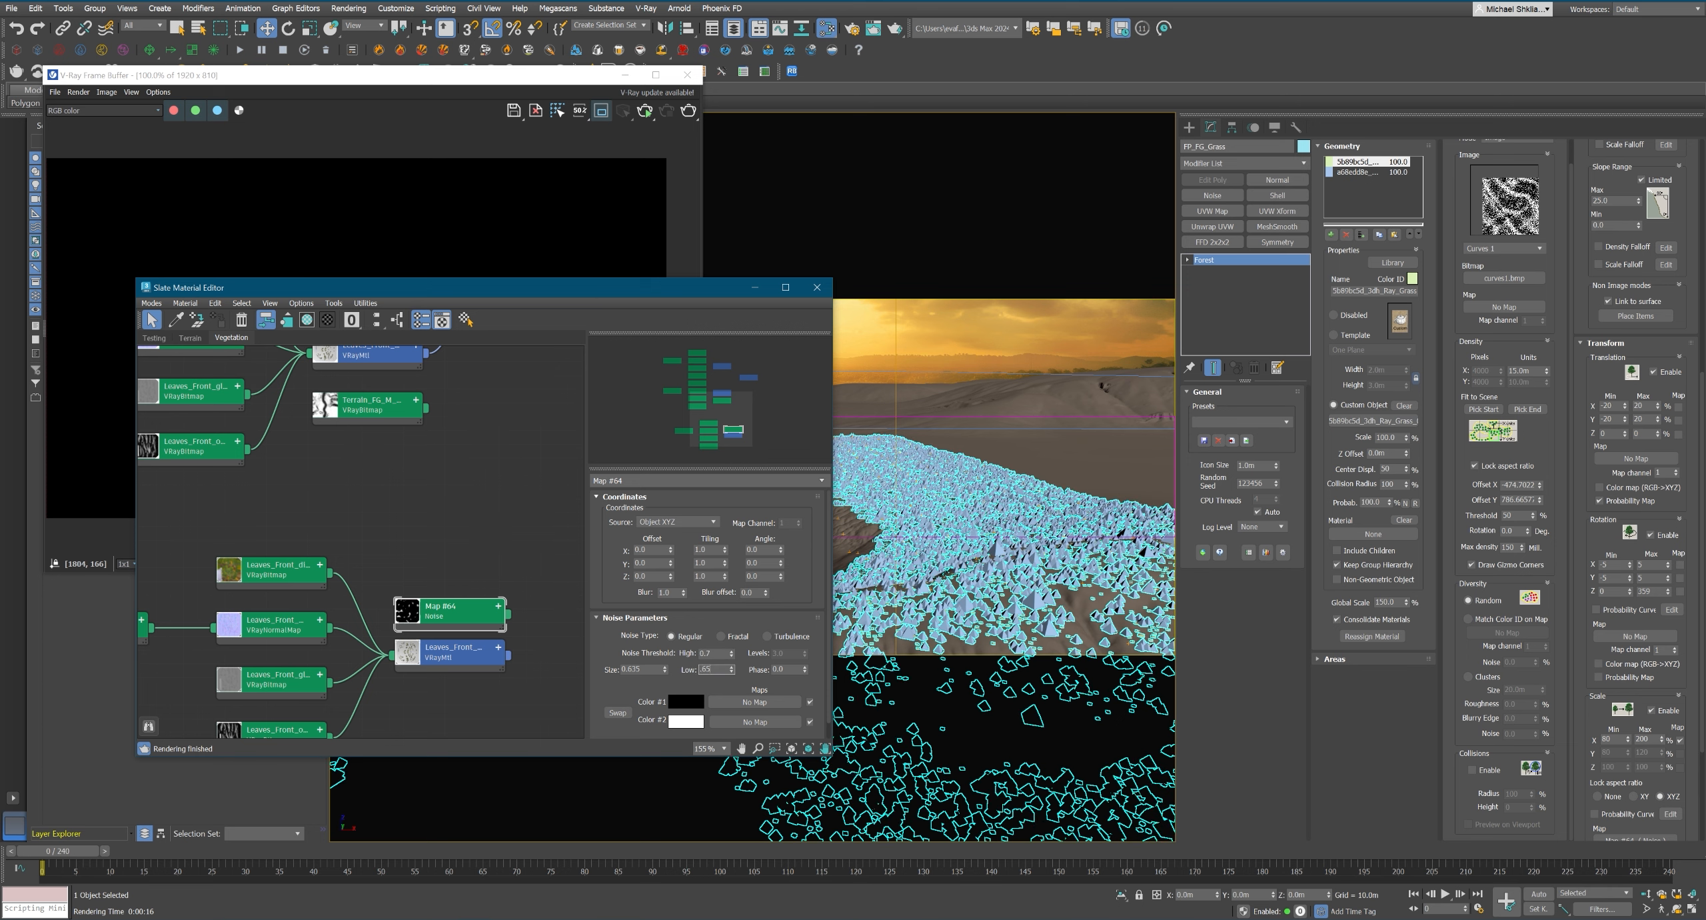
{"action": "type", "text": "0.55"}
{"action": "key", "text": "Return"}
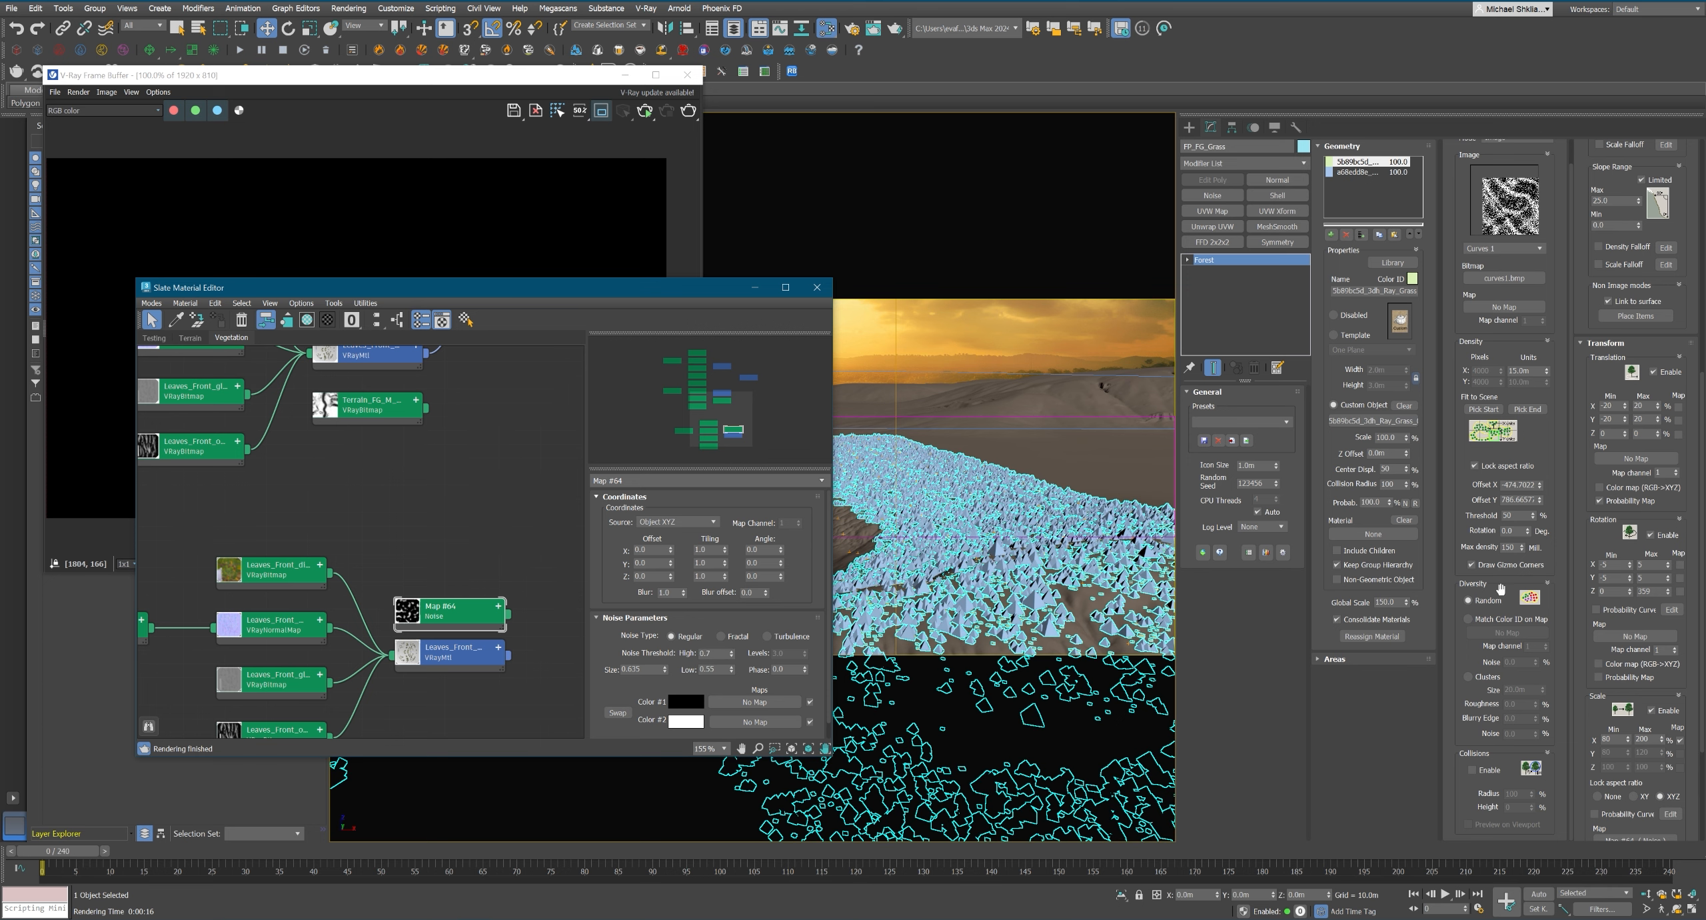
Run Forest Pack's Material Optimizer for VRay on FP_FG_Grass and close the optimizer.
{"action": "middle_click_drag", "start_coordinate": [288, 518], "coordinate": [476, 439]}
{"action": "left_click", "coordinate": [1626, 343]}
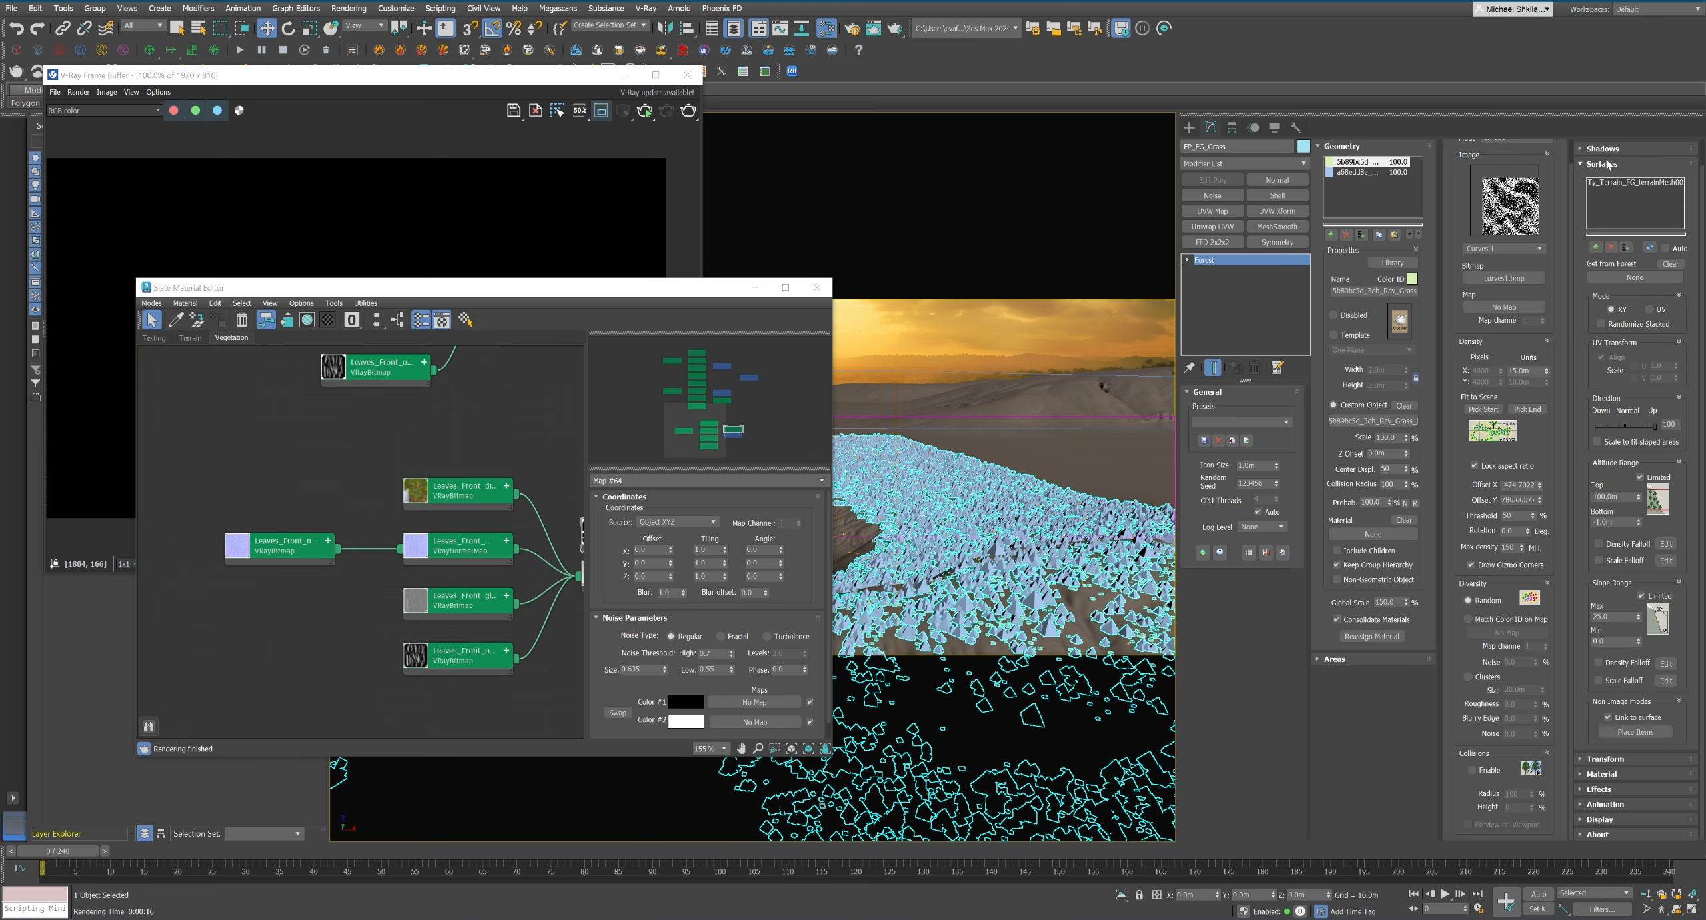
{"action": "left_click", "coordinate": [1607, 163]}
{"action": "left_click", "coordinate": [1615, 222]}
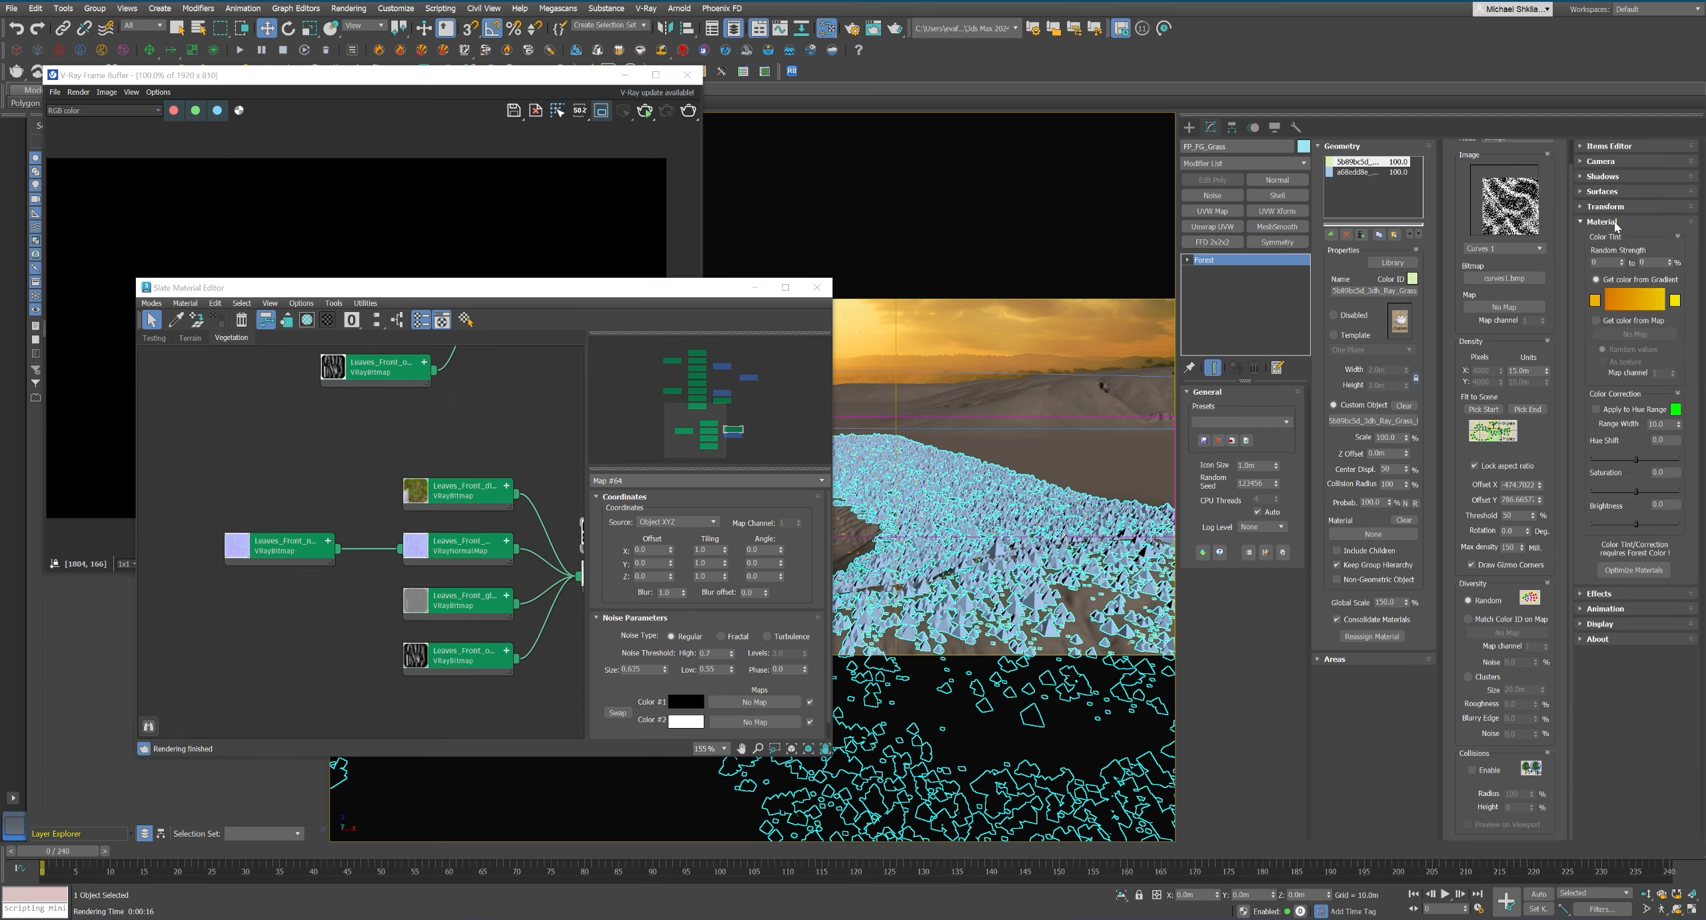
{"action": "left_click", "coordinate": [1633, 569]}
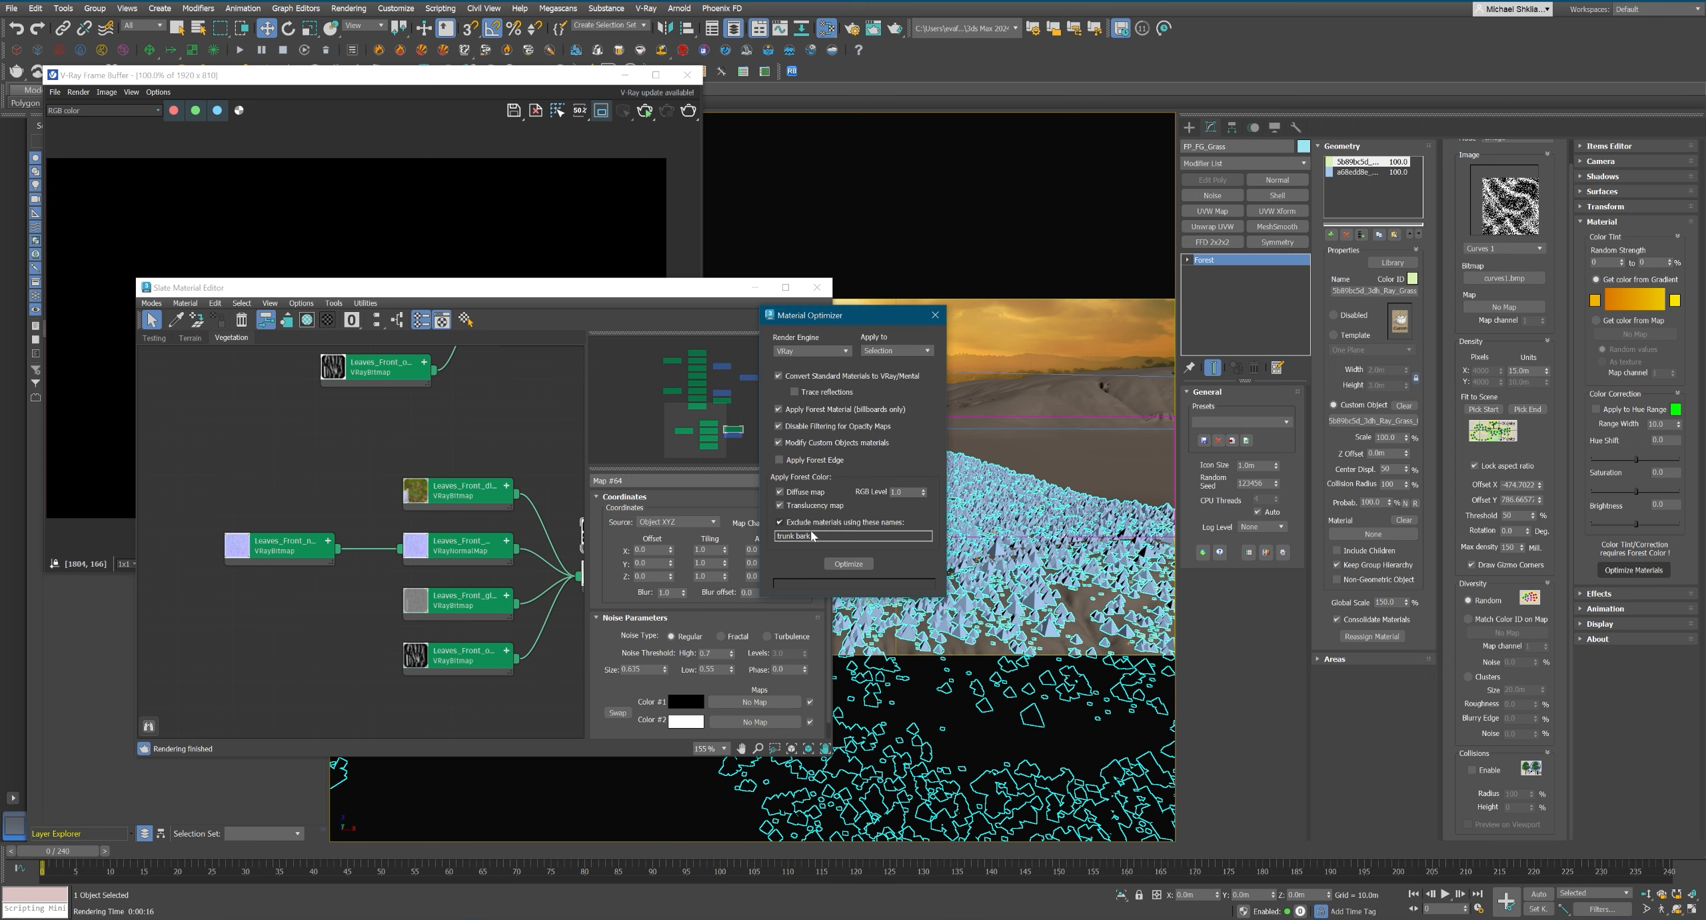
{"action": "left_click", "coordinate": [851, 563]}
{"action": "left_click", "coordinate": [869, 481]}
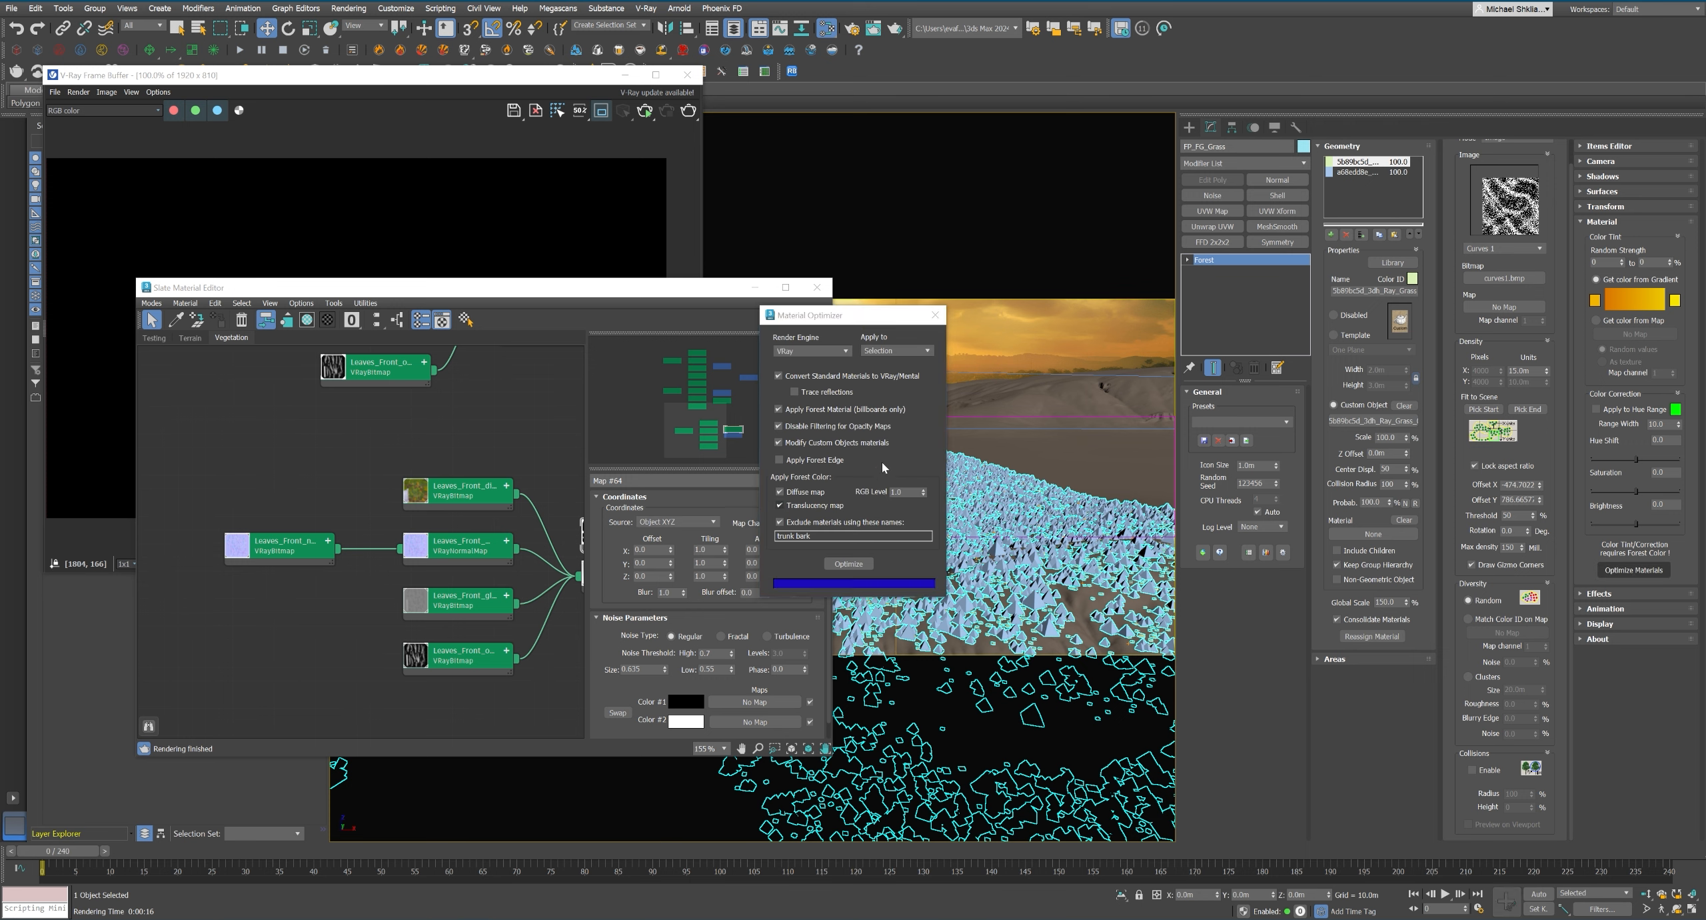
{"action": "left_click", "coordinate": [935, 314]}
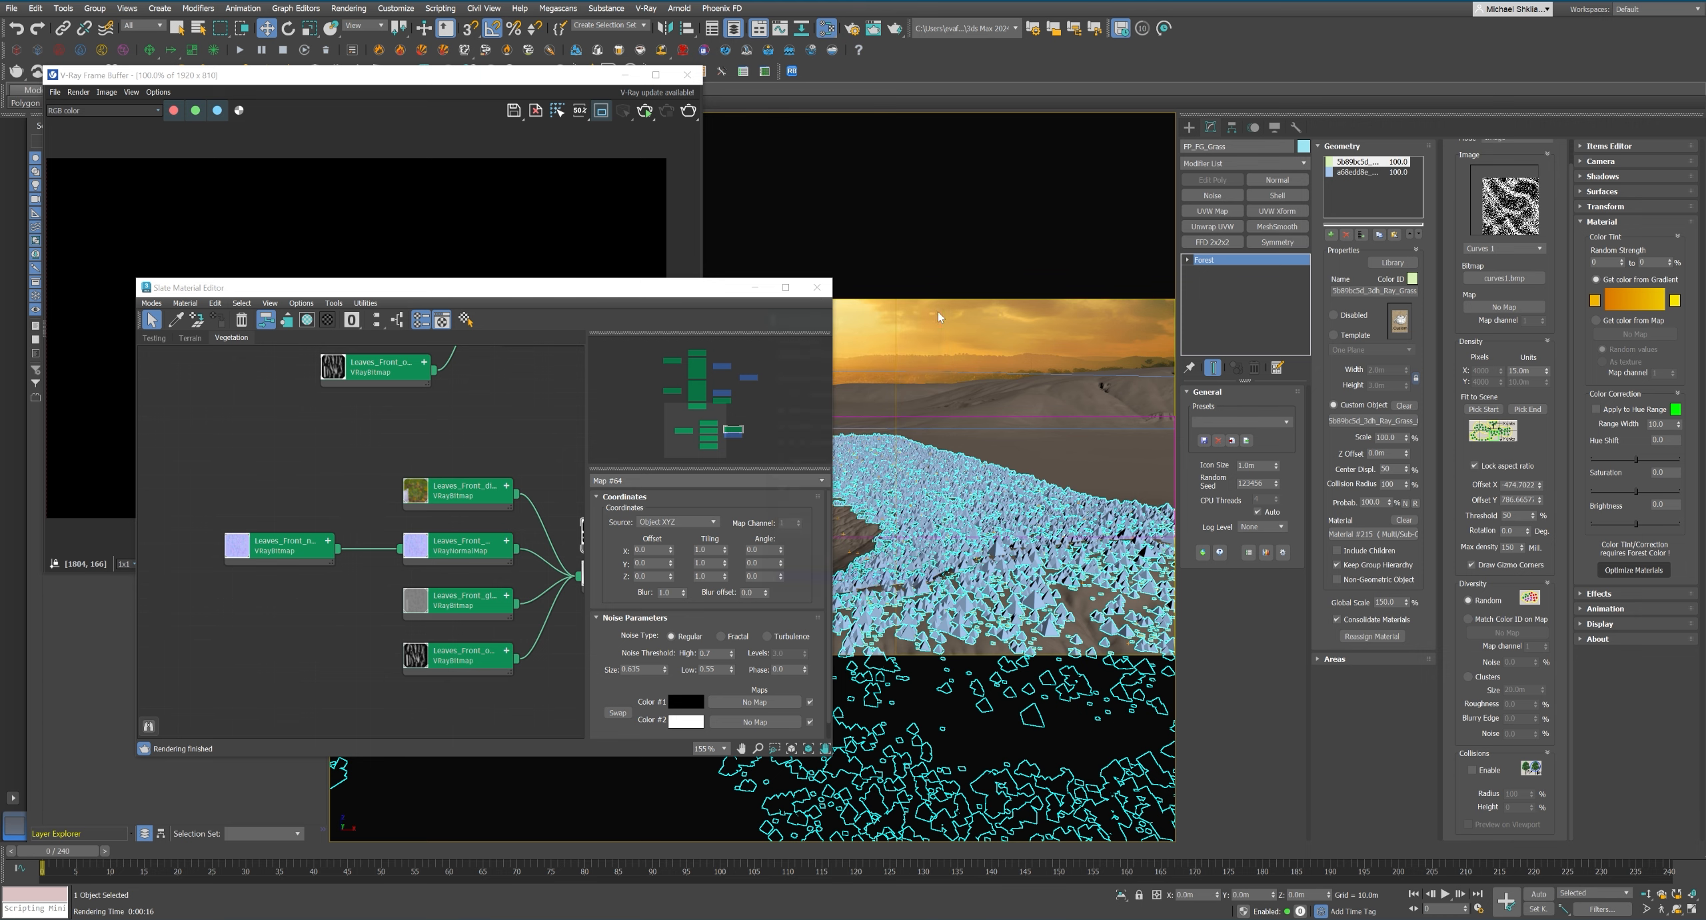
Collapse the SCENE_Attributes layer, expand FP_Base and select both Ray Grass proxies.
{"action": "left_click", "coordinate": [817, 287]}
{"action": "left_click", "coordinate": [891, 245]}
{"action": "left_click", "coordinate": [1192, 128]}
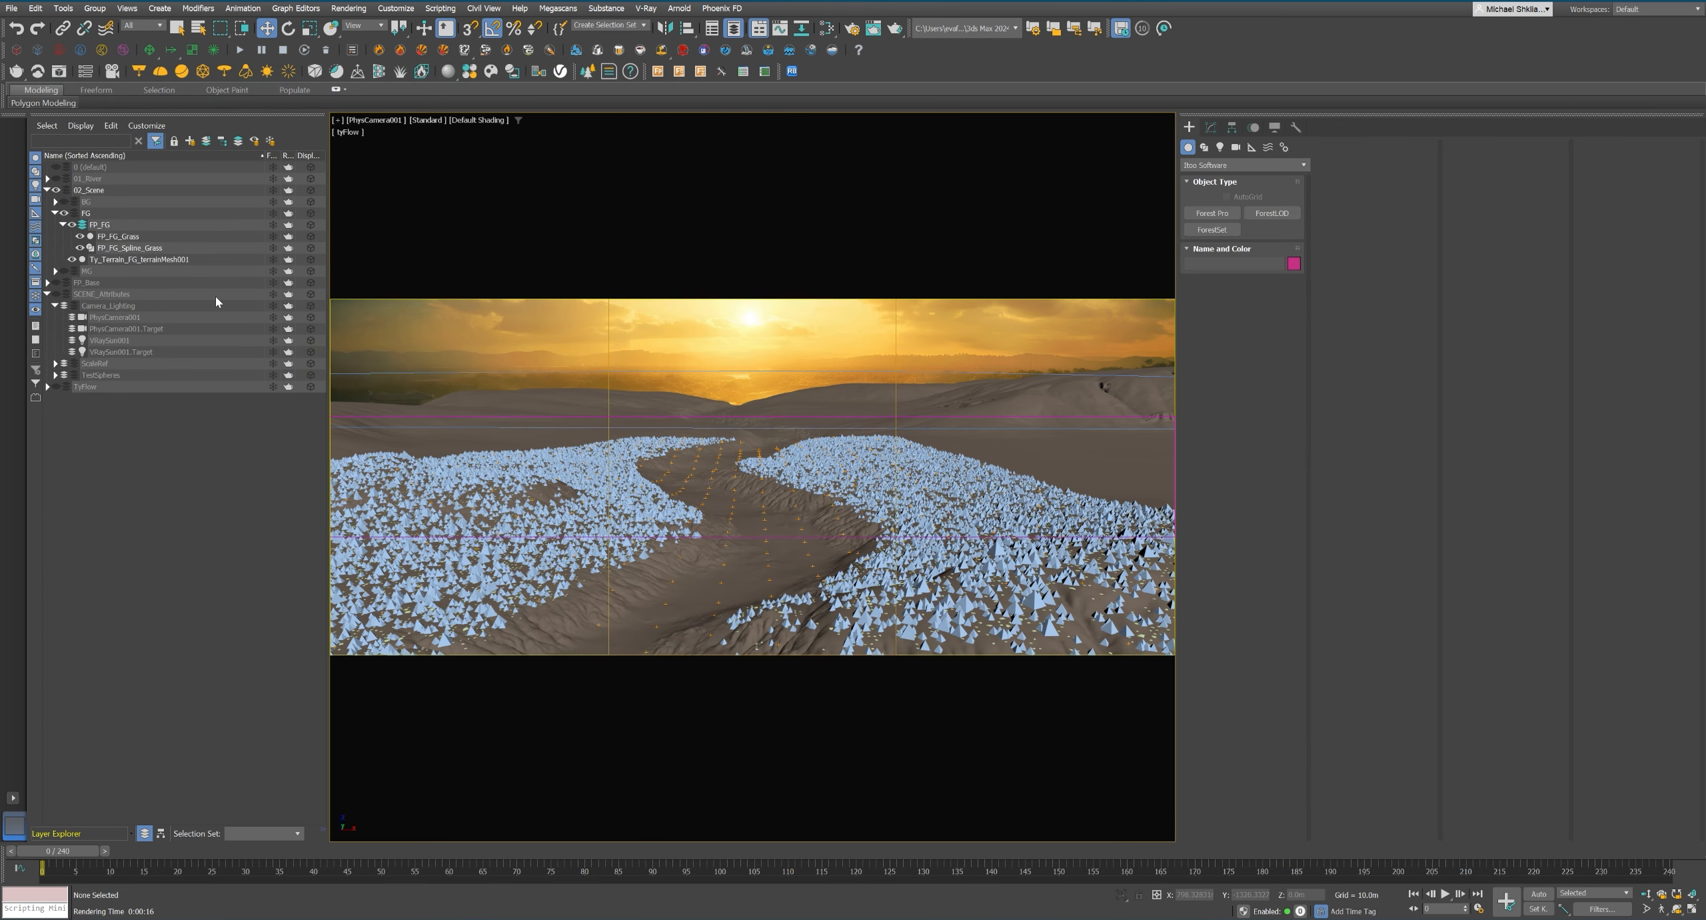
{"action": "left_click", "coordinate": [48, 294]}
{"action": "left_click", "coordinate": [47, 282]}
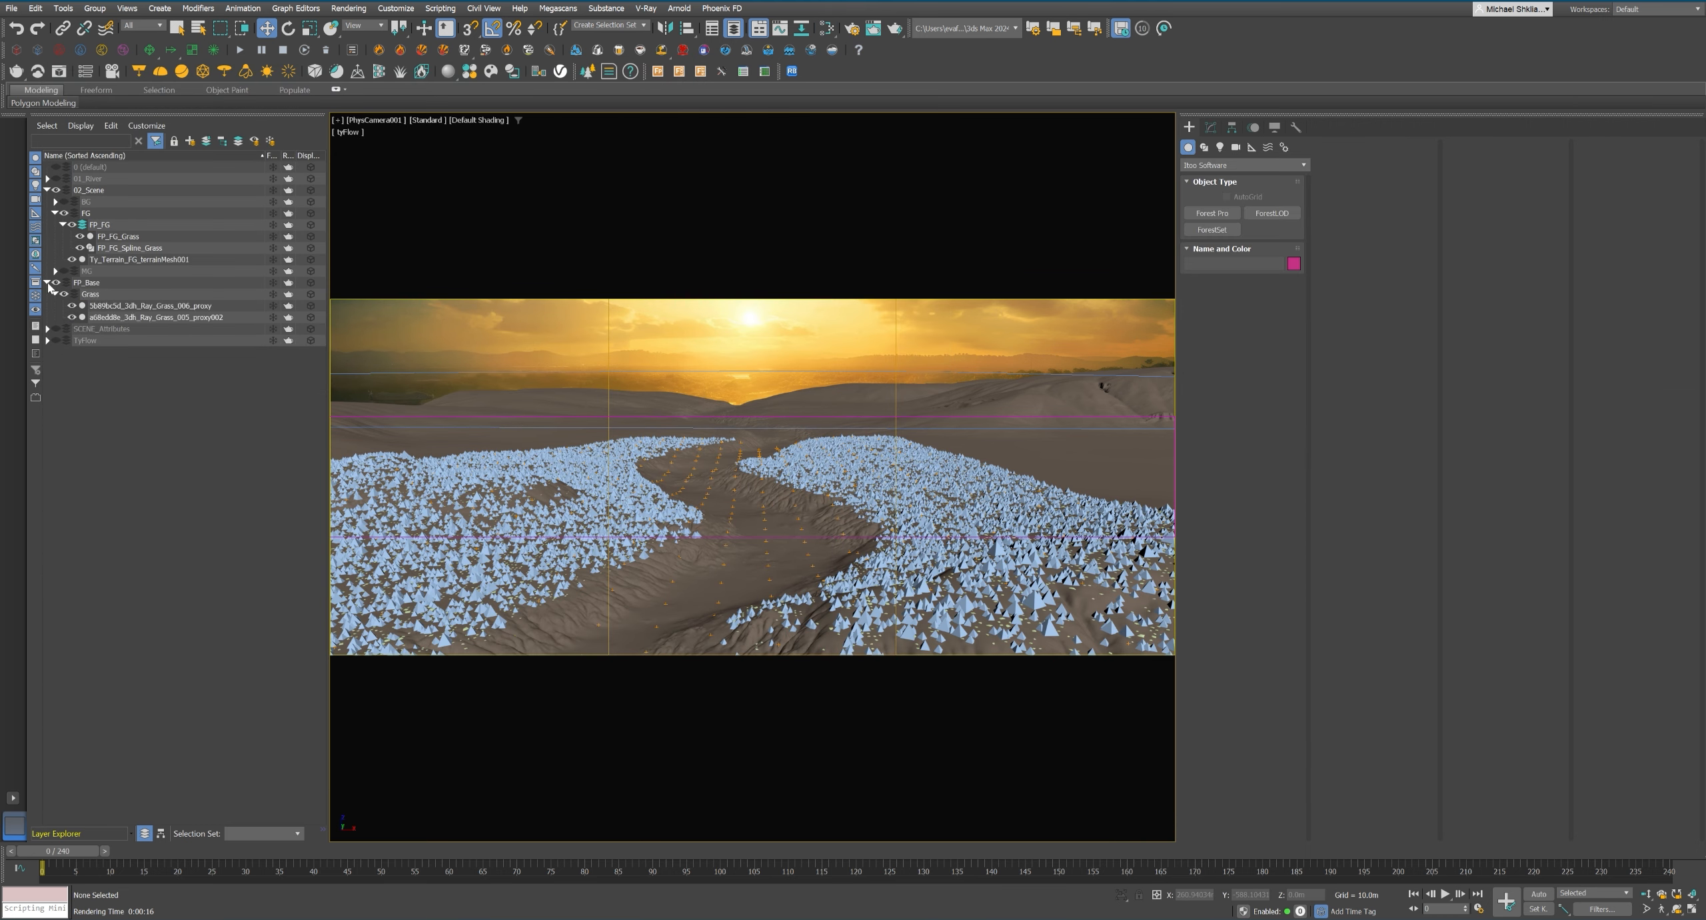
{"action": "left_click", "coordinate": [120, 306]}
{"action": "left_click", "coordinate": [122, 316], "text": "ctrl"}
Load the selected proxies' materials into the Vegetation view of the Slate Material Editor.
{"action": "key", "text": "m"}
{"action": "scroll", "coordinate": [552, 401], "scroll_direction": "down", "scroll_amount": 1}
{"action": "middle_click_drag", "start_coordinate": [560, 466], "coordinate": [430, 464]}
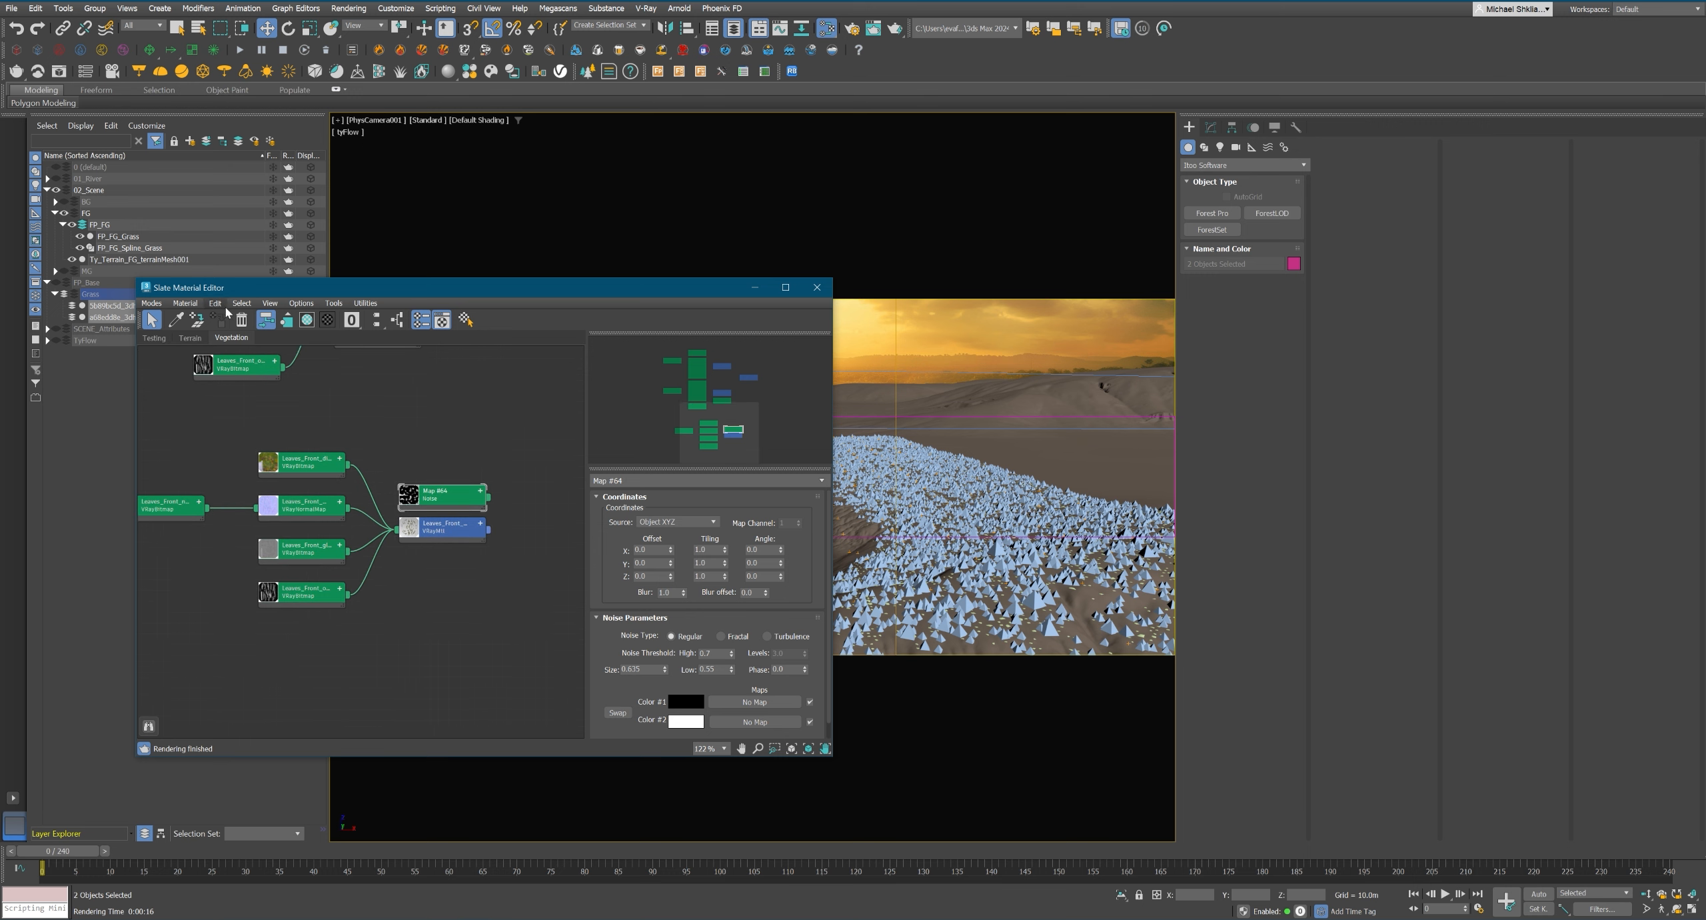
{"action": "left_click", "coordinate": [188, 303]}
{"action": "left_click", "coordinate": [209, 339]}
{"action": "middle_click_drag", "start_coordinate": [474, 527], "coordinate": [446, 502]}
{"action": "scroll", "coordinate": [446, 503], "scroll_direction": "down", "scroll_amount": 3}
{"action": "left_click", "coordinate": [488, 522]}
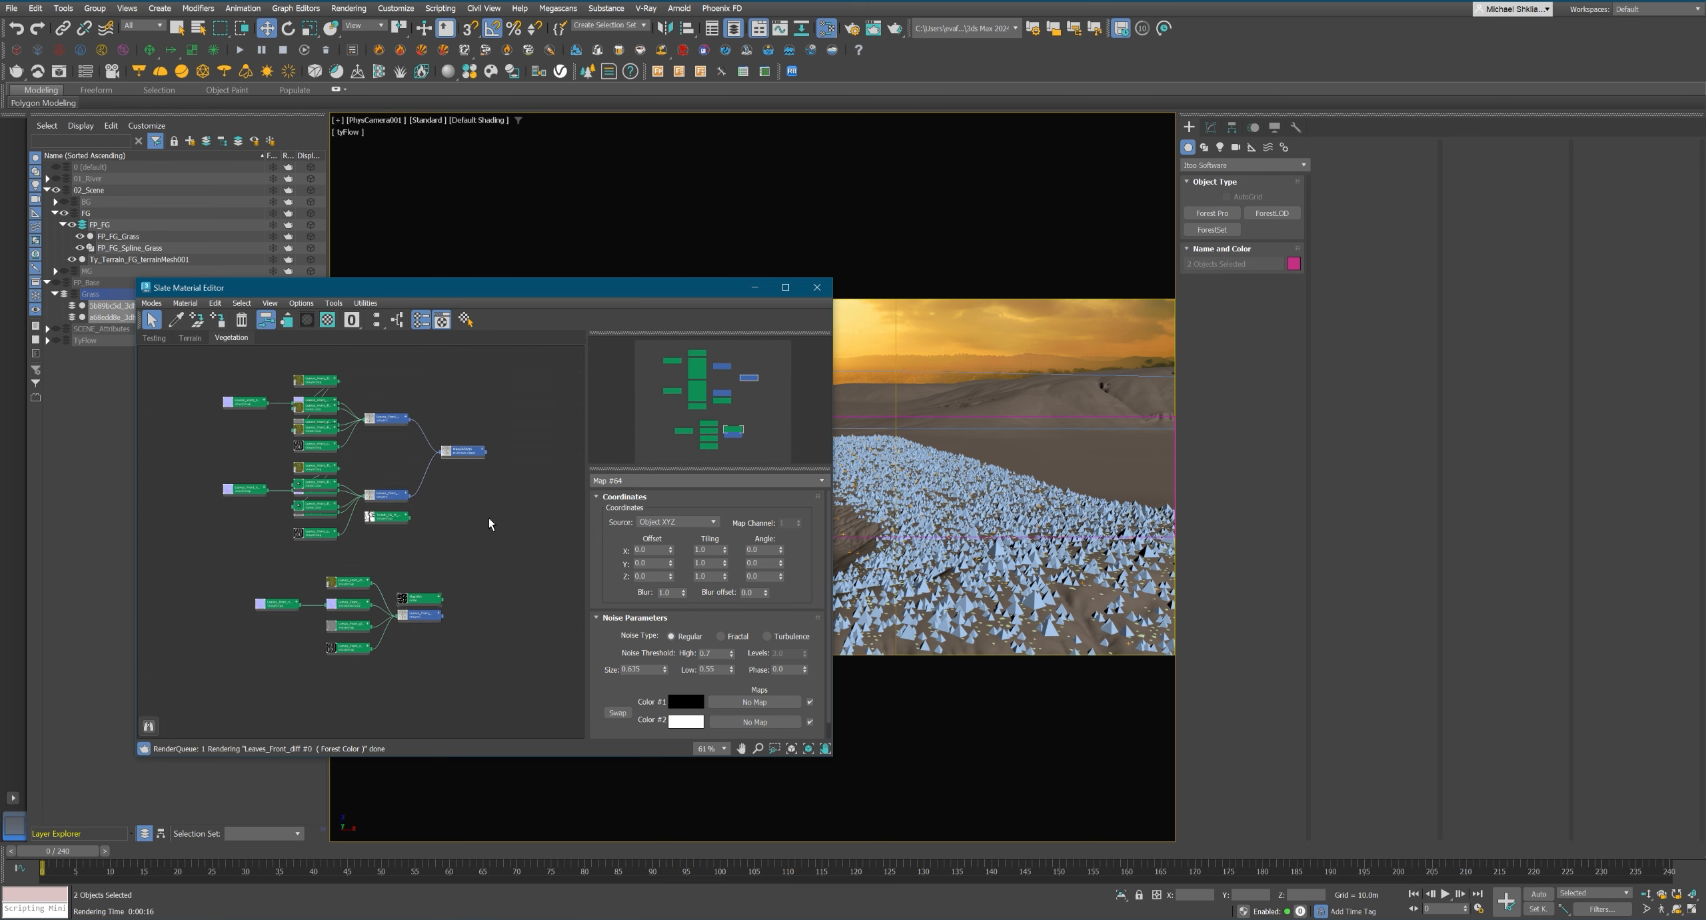
Lay out the child nodes of the multi-material and of the separate Leaves_Front material below it.
{"action": "left_click", "coordinate": [466, 455]}
{"action": "key", "text": "c"}
{"action": "left_click_drag", "start_coordinate": [464, 458], "coordinate": [404, 418]}
{"action": "left_click", "coordinate": [424, 619]}
{"action": "key", "text": "c"}
{"action": "left_click_drag", "start_coordinate": [424, 619], "coordinate": [336, 594]}
{"action": "scroll", "coordinate": [261, 513], "scroll_direction": "up", "scroll_amount": 7}
{"action": "middle_click_drag", "start_coordinate": [343, 623], "coordinate": [422, 576]}
Add a Forest Color map for the separate Leaves_Front material and connect its diffuse bitmap to the Default Map input.
{"action": "left_click_drag", "start_coordinate": [495, 650], "coordinate": [484, 650]}
{"action": "left_click", "coordinate": [327, 592]}
{"action": "double_click", "coordinate": [351, 612]}
{"action": "middle_click_drag", "start_coordinate": [434, 586], "coordinate": [451, 595]}
{"action": "mouse_move", "coordinate": [380, 633]}
{"action": "left_mouse_down"}
{"action": "mouse_move", "coordinate": [237, 620]}
{"action": "mouse_move", "coordinate": [361, 628]}
{"action": "left_mouse_up"}
{"action": "double_click", "coordinate": [395, 643]}
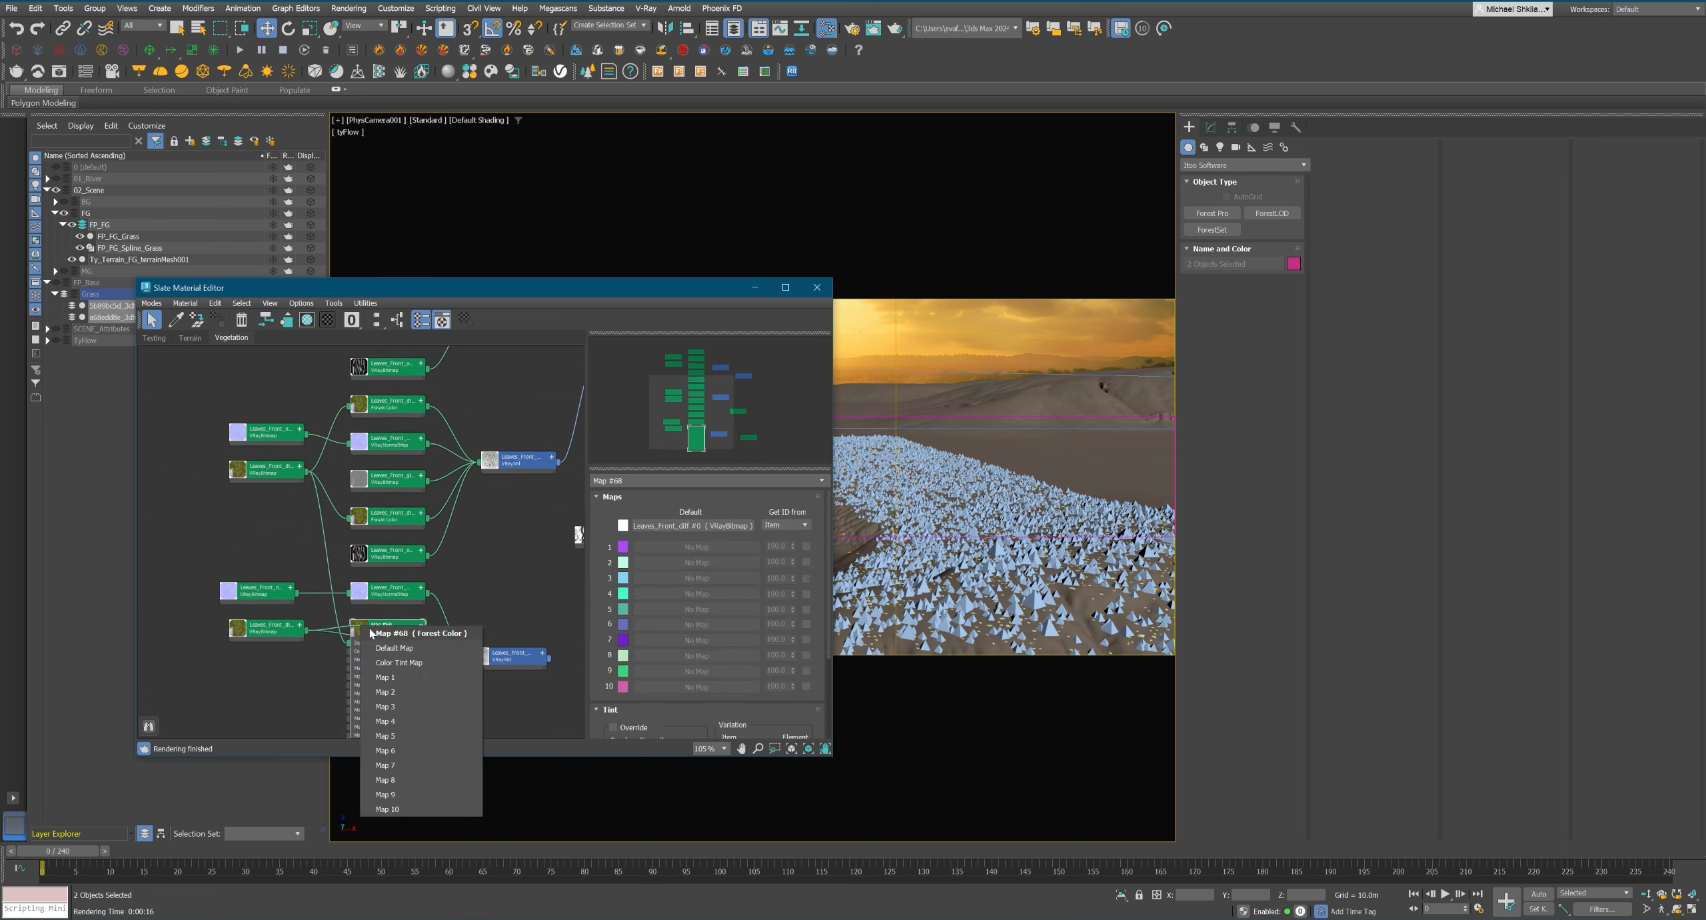
{"action": "left_click", "coordinate": [414, 649]}
Replace the direct diffuse bitmap link on the separate Leaves_Front material with the Forest Color map, and open the material's parameters.
{"action": "middle_click_drag", "start_coordinate": [448, 643], "coordinate": [437, 543]}
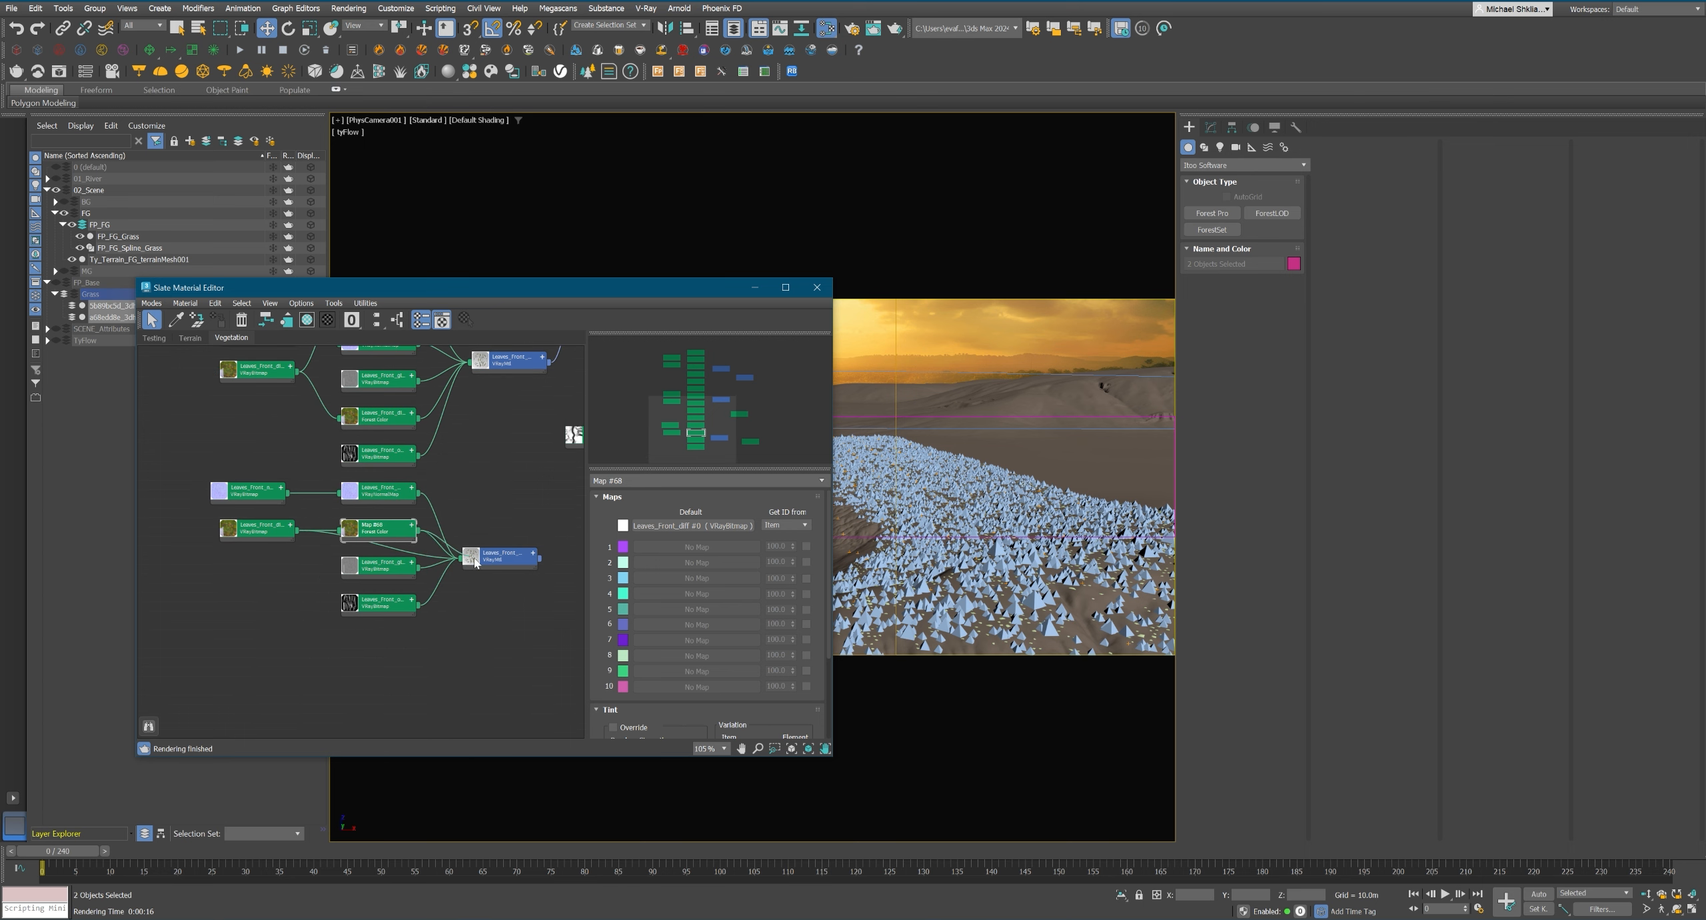
{"action": "left_click_drag", "start_coordinate": [475, 564], "coordinate": [474, 639]}
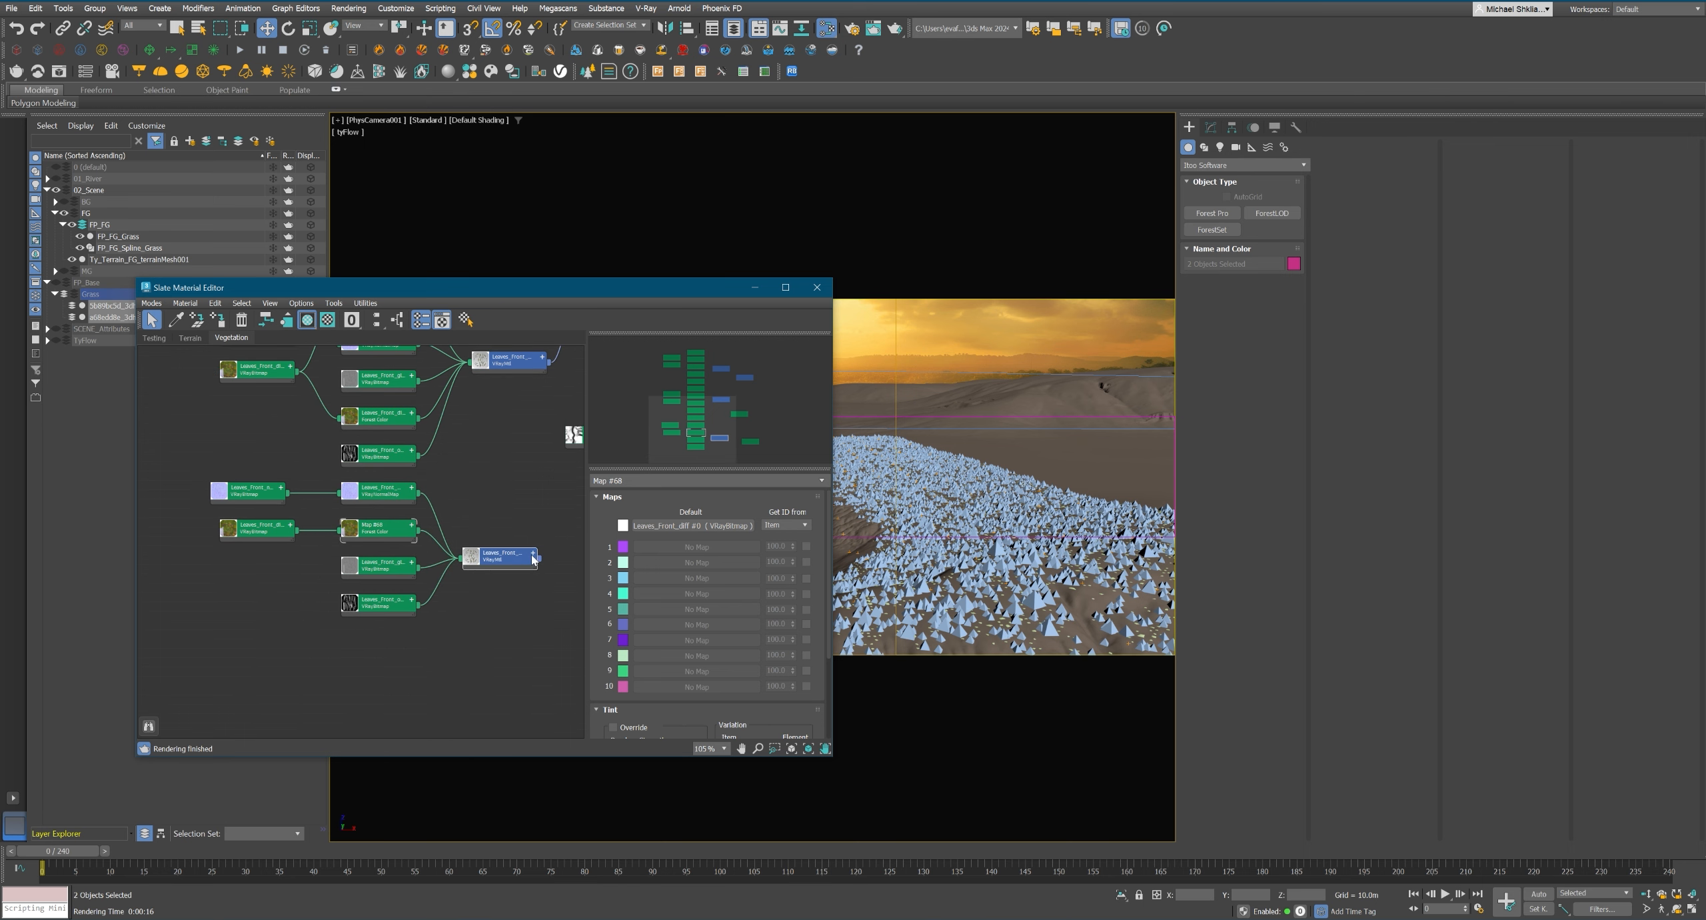
{"action": "double_click", "coordinate": [503, 556]}
{"action": "middle_click_drag", "start_coordinate": [448, 458], "coordinate": [458, 560]}
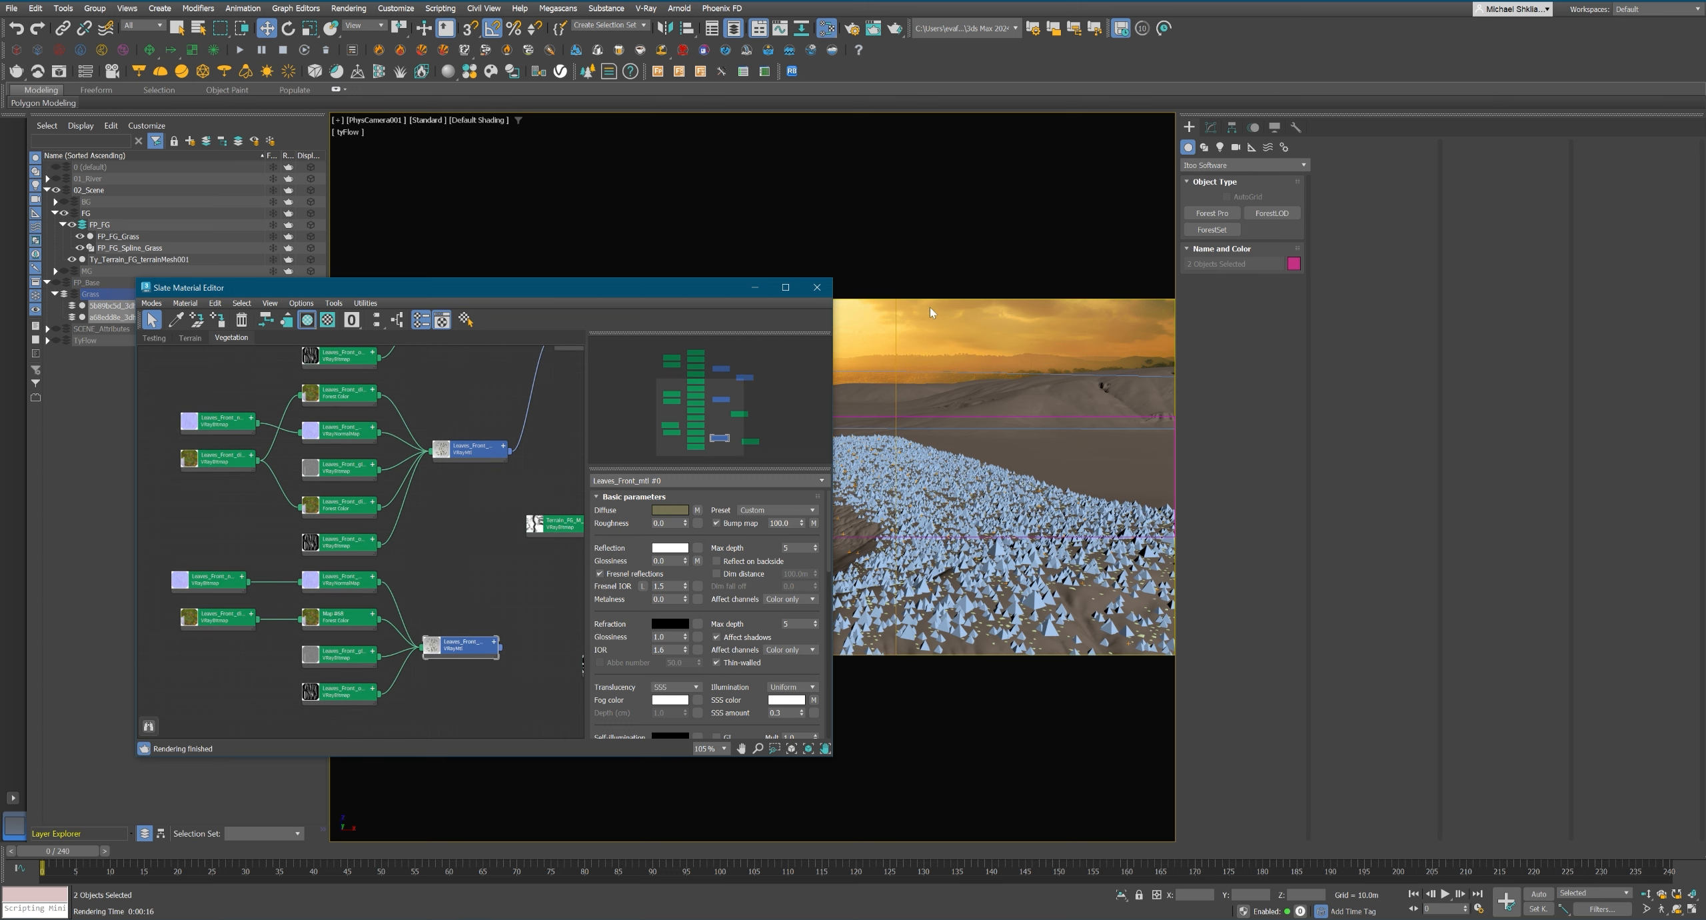
Reselect FP_FG_Grass and set its color tint to come from a map.
{"action": "left_click", "coordinate": [940, 474]}
{"action": "left_click", "coordinate": [1211, 127]}
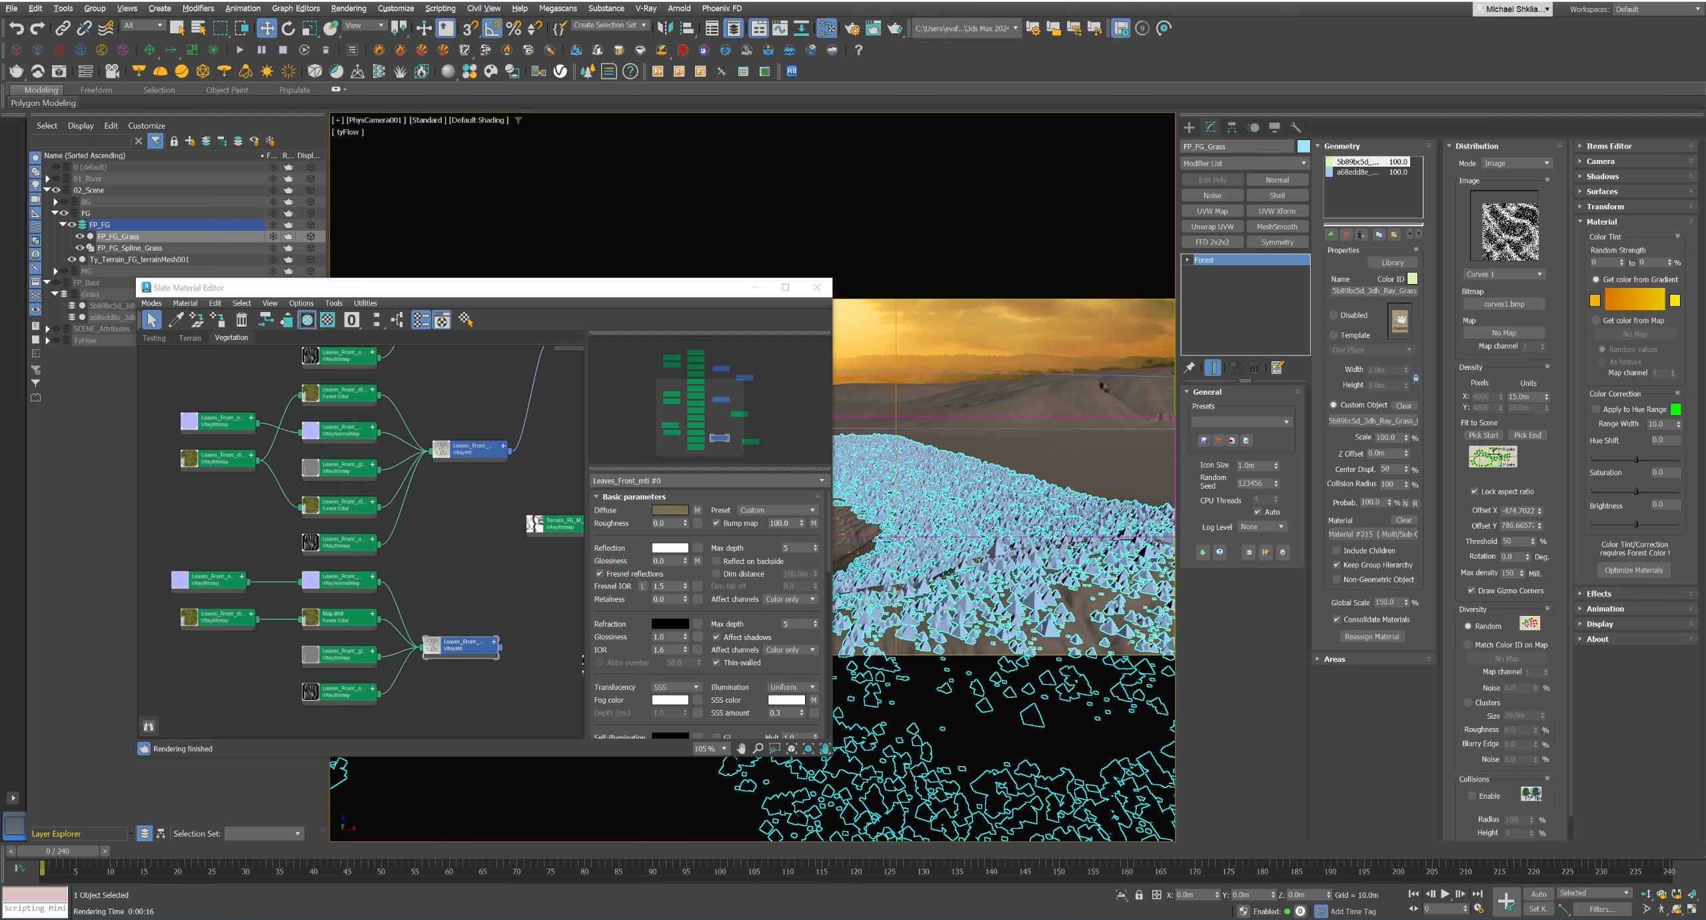
{"action": "middle_click_drag", "start_coordinate": [437, 537], "coordinate": [455, 477]}
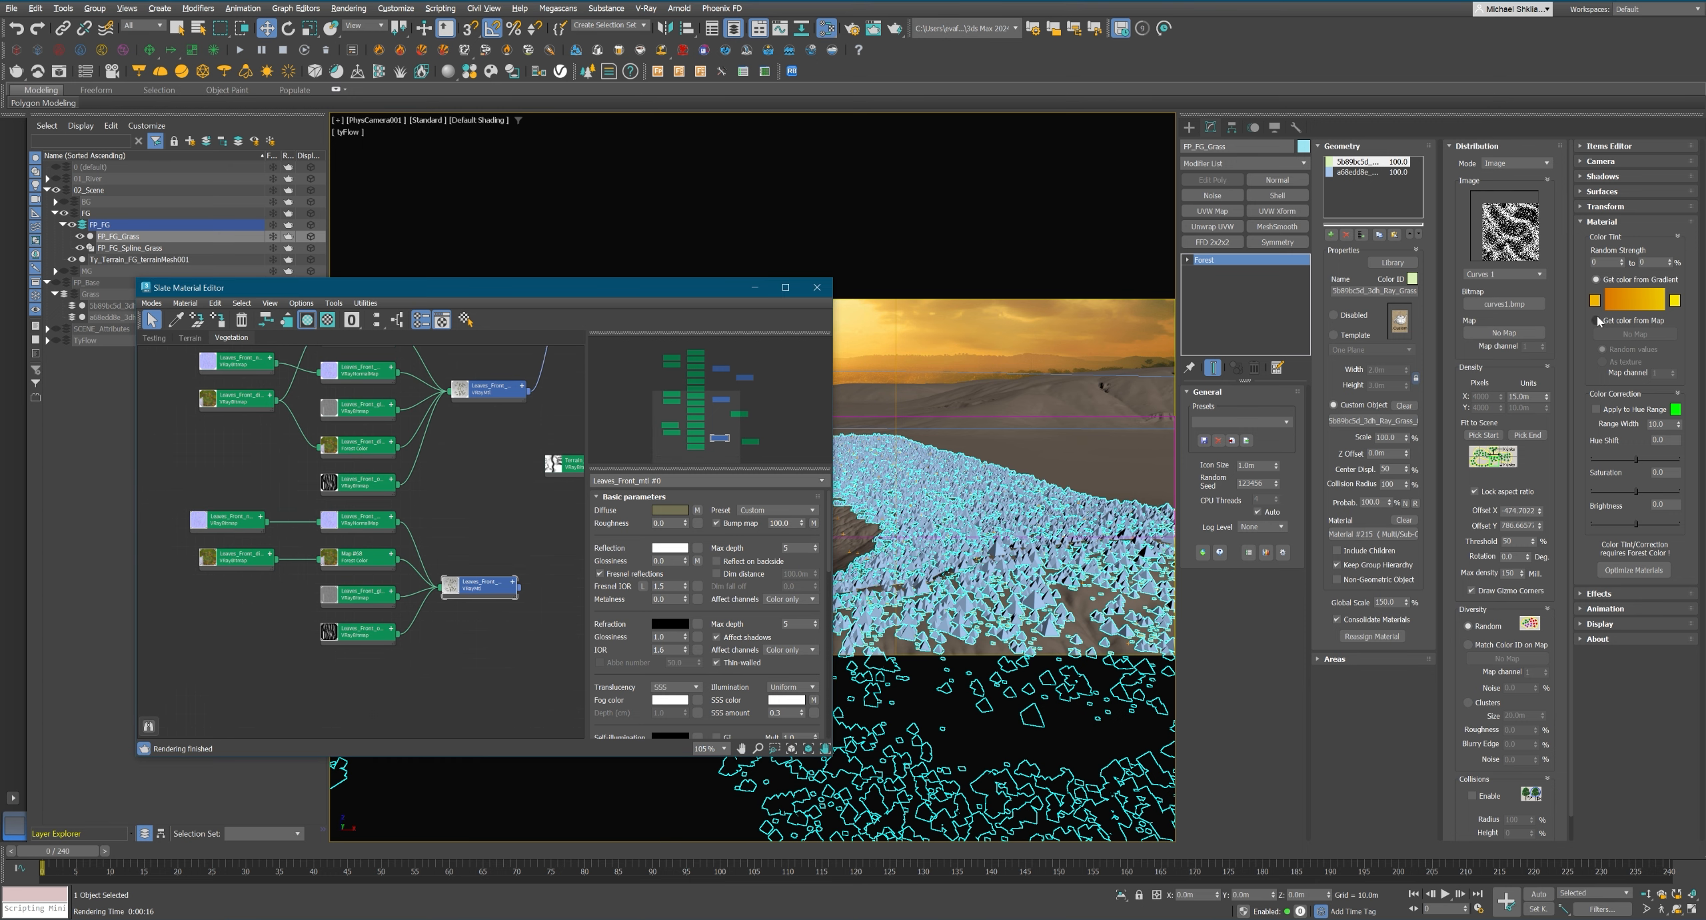
{"action": "left_click", "coordinate": [1597, 321]}
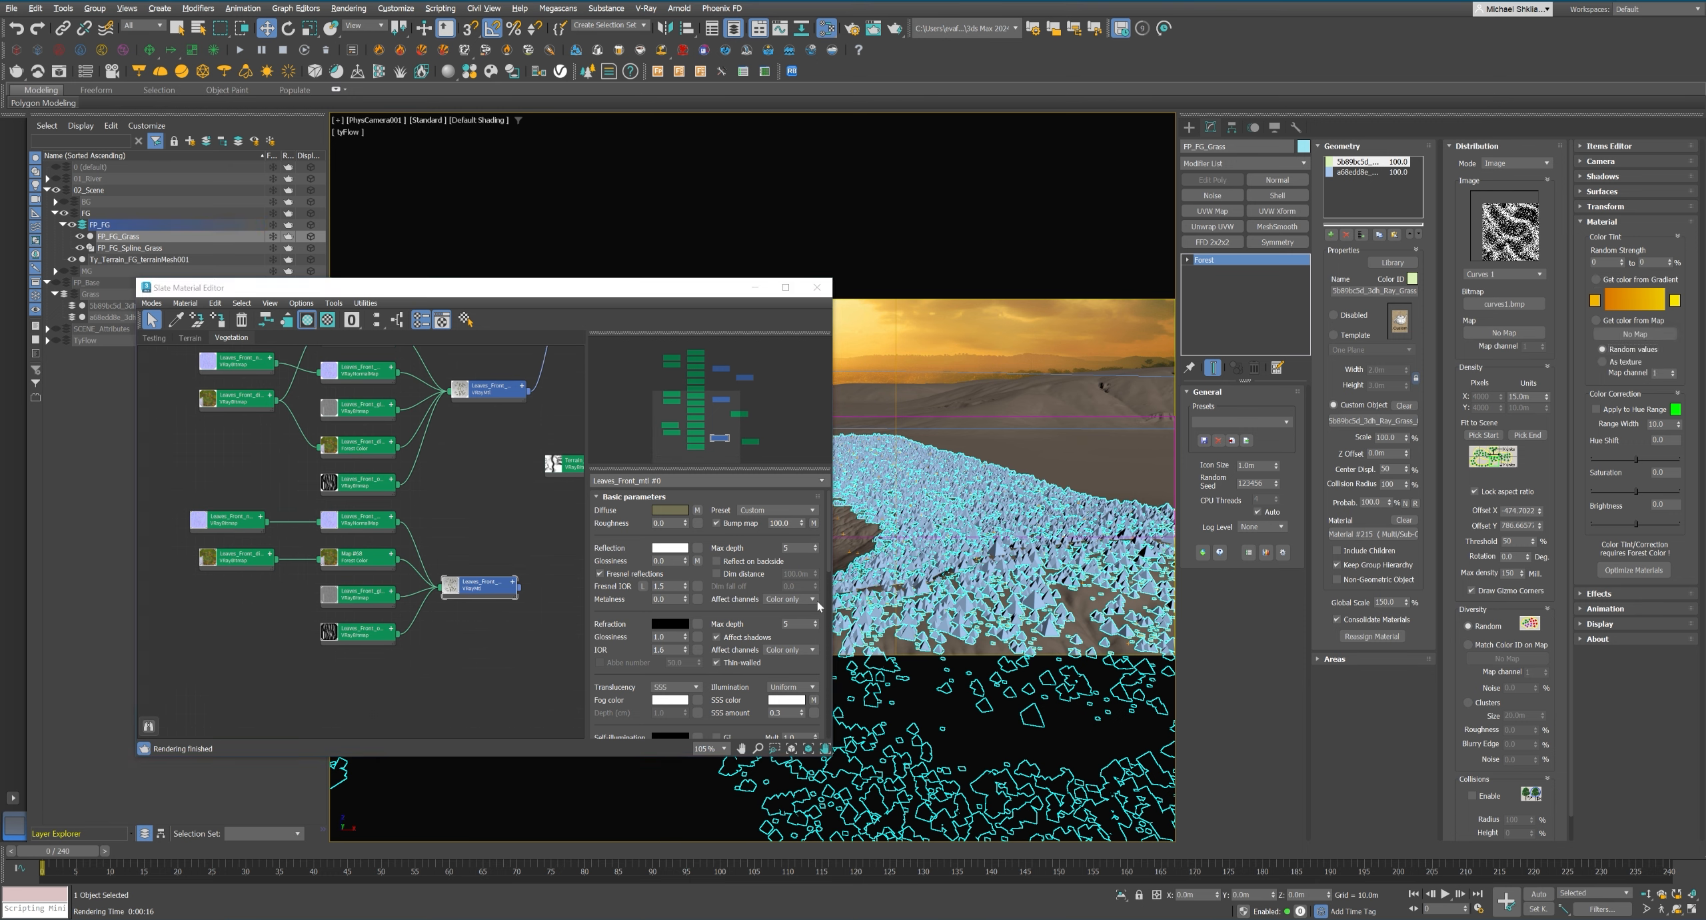
Bring Grass_Color.jpg from the project's Textures\FP folder into the material graph as a bitmap map.
{"action": "mouse_move", "coordinate": [274, 918]}
{"action": "left_click", "coordinate": [357, 864]}
{"action": "left_click", "coordinate": [967, 417]}
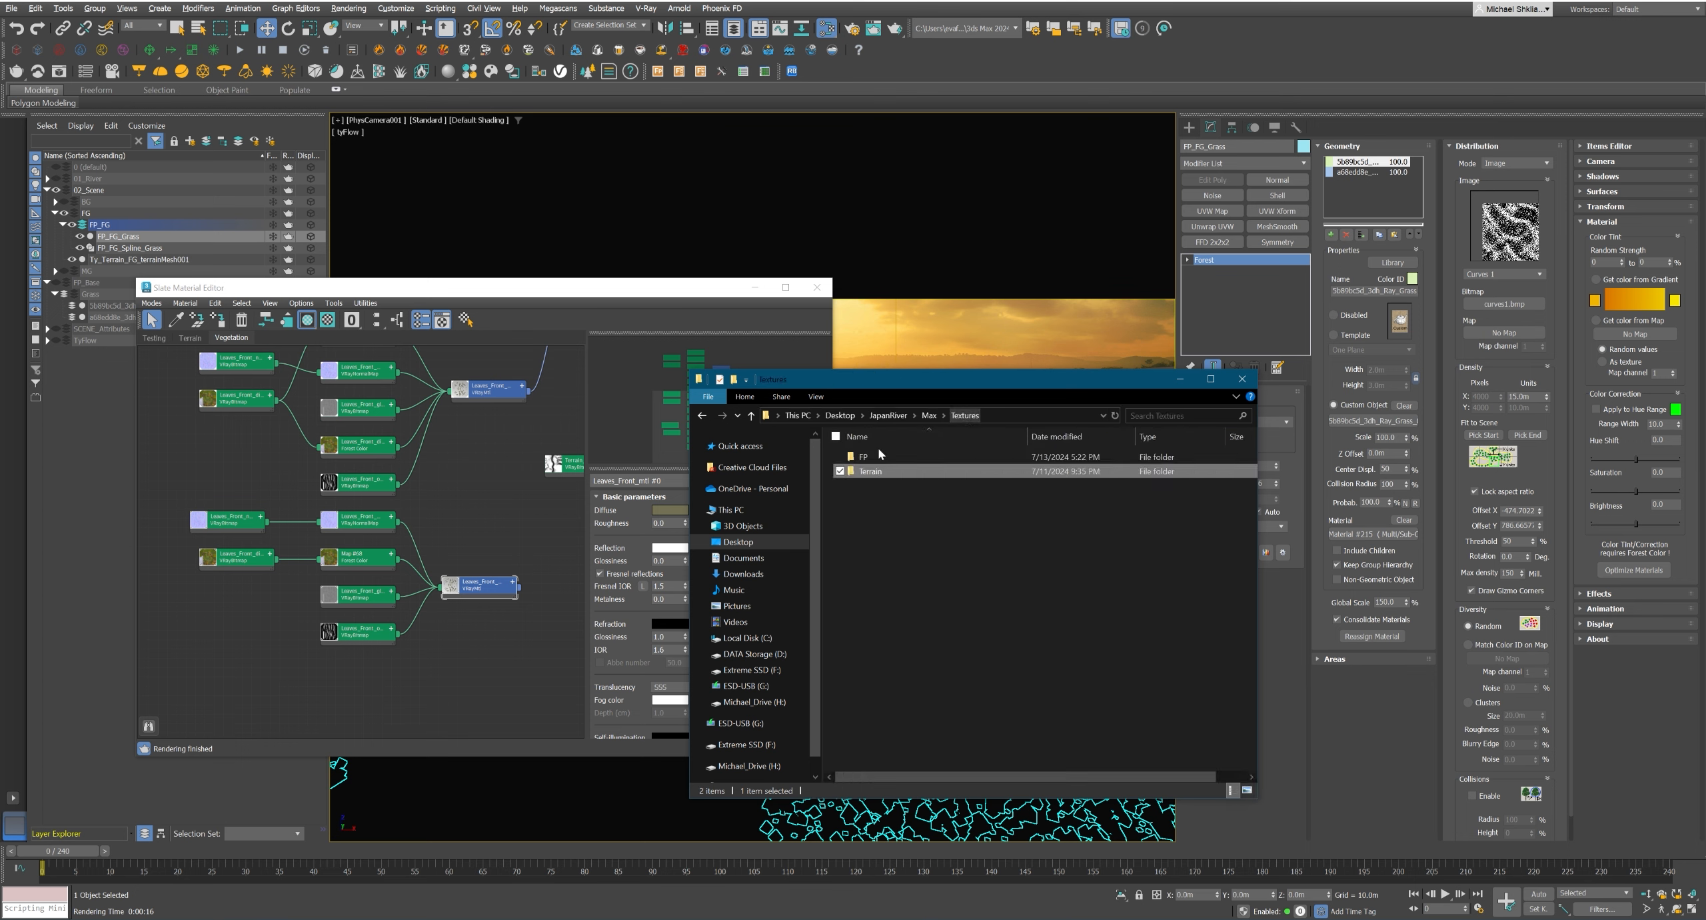
{"action": "double_click", "coordinate": [877, 461]}
{"action": "left_click", "coordinate": [1247, 791]}
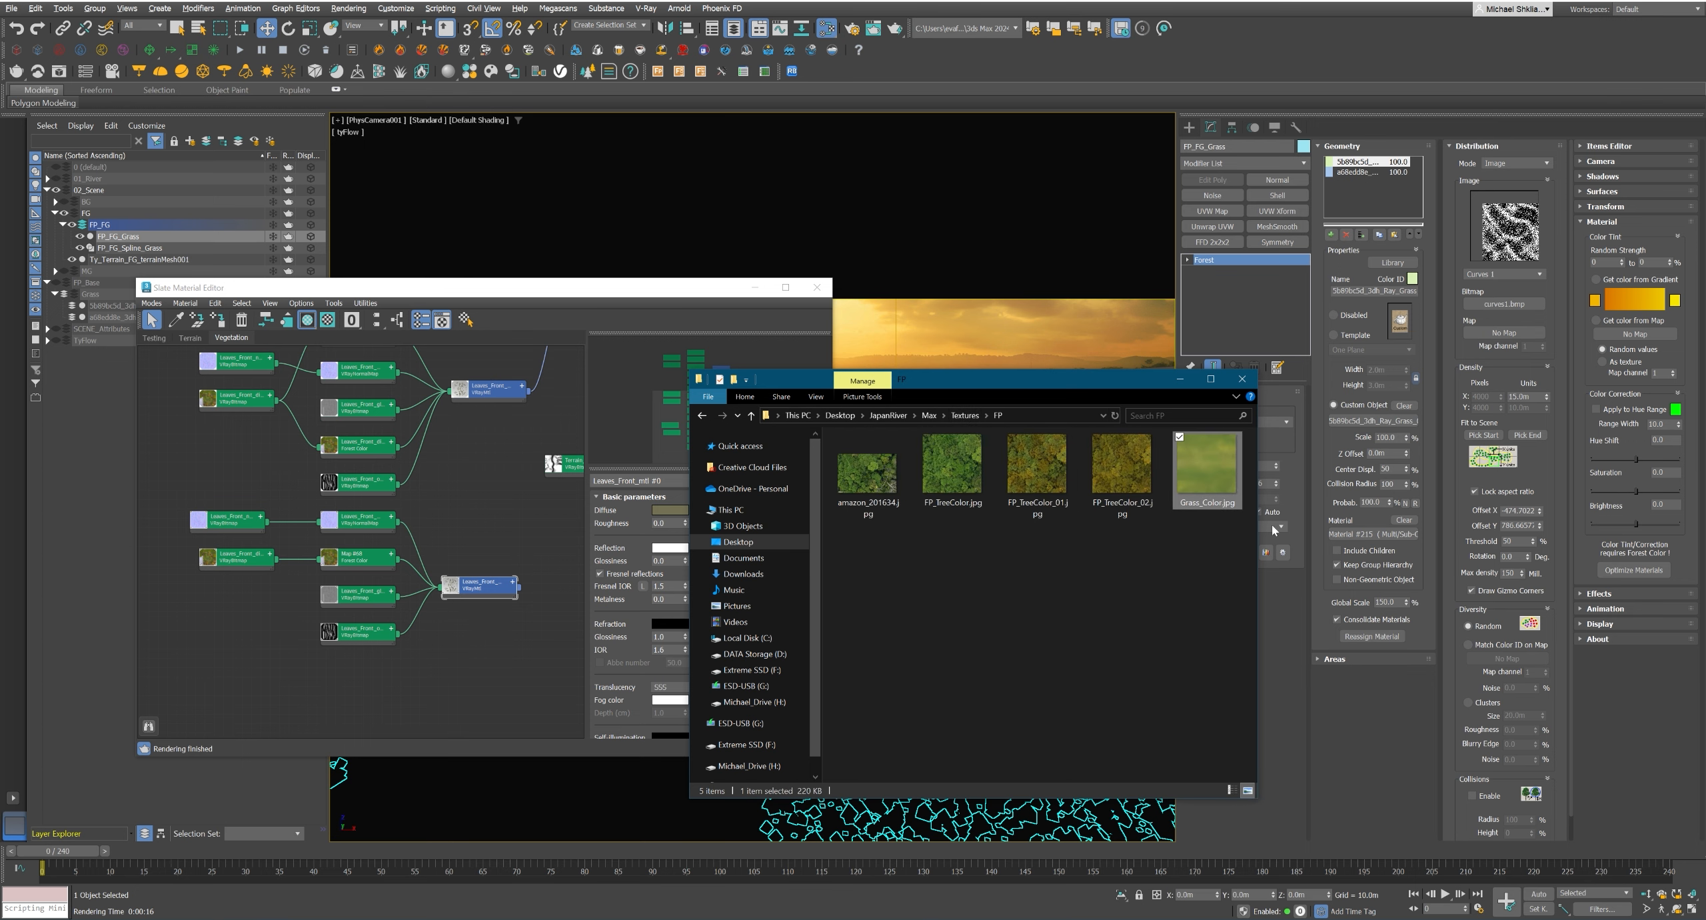
{"action": "left_click_drag", "start_coordinate": [1208, 466], "coordinate": [345, 547]}
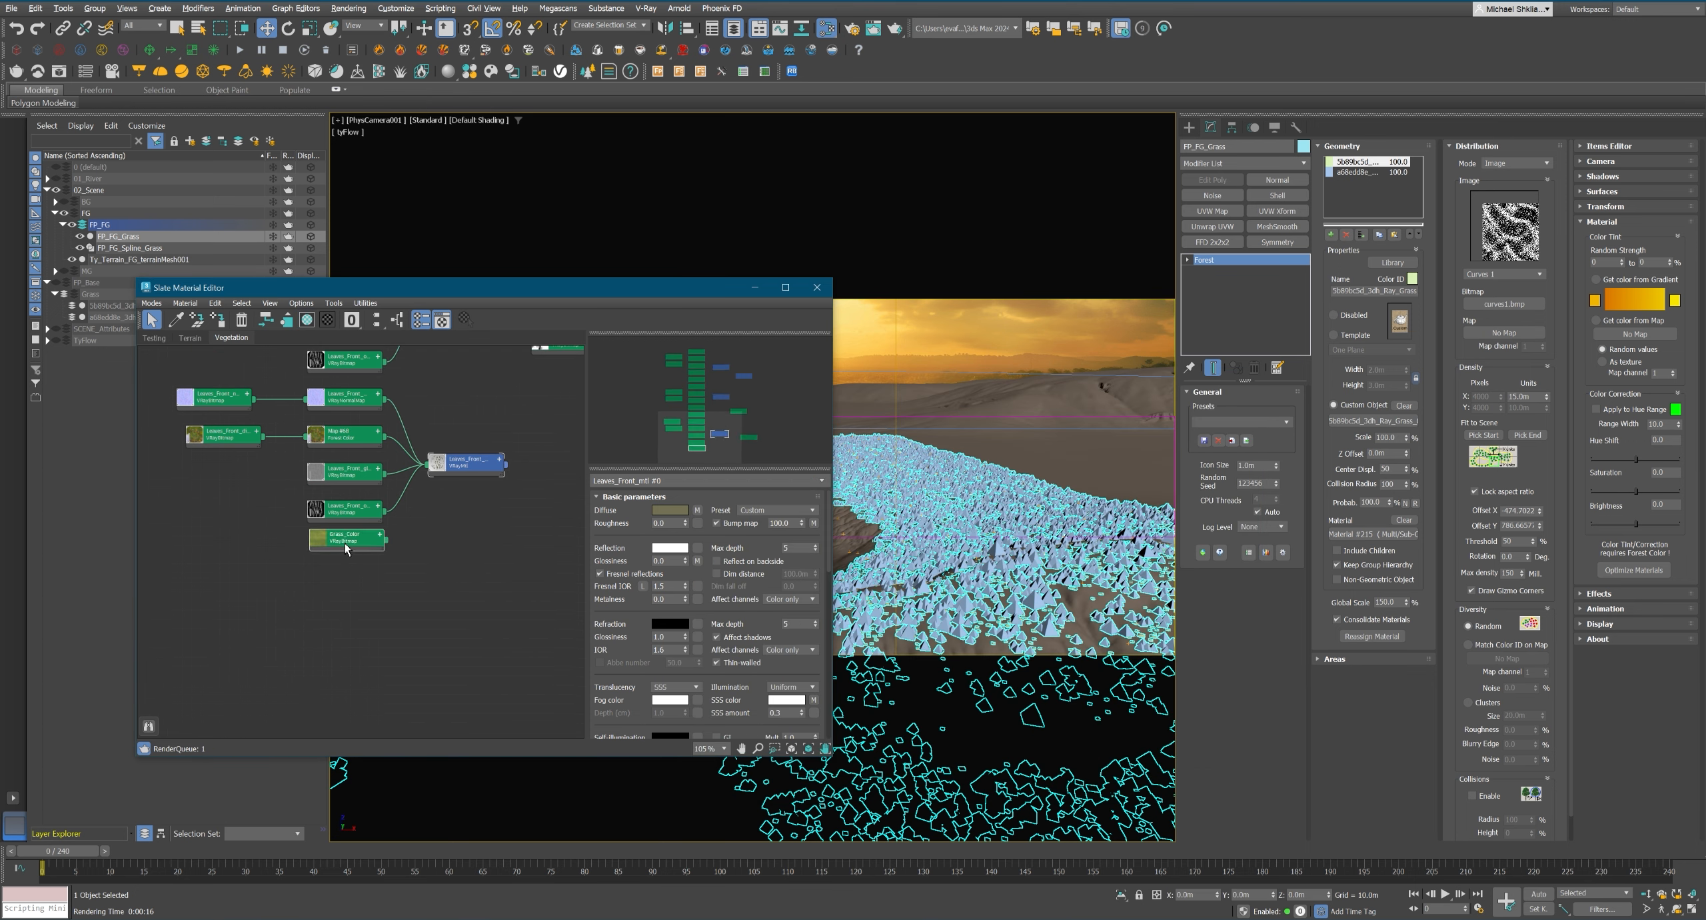
Place the Grass_Color bitmap below the noise map and assign it as FP_FG_Grass's tint map with random strength from 20 to 80%.
{"action": "middle_click_drag", "start_coordinate": [358, 562], "coordinate": [235, 679]}
{"action": "left_click_drag", "start_coordinate": [520, 598], "coordinate": [460, 490]}
{"action": "middle_click_drag", "start_coordinate": [429, 551], "coordinate": [479, 517]}
{"action": "left_click_drag", "start_coordinate": [275, 627], "coordinate": [498, 486]}
{"action": "middle_click_drag", "start_coordinate": [489, 503], "coordinate": [319, 605]}
{"action": "left_click_drag", "start_coordinate": [1614, 333], "coordinate": [1616, 333]}
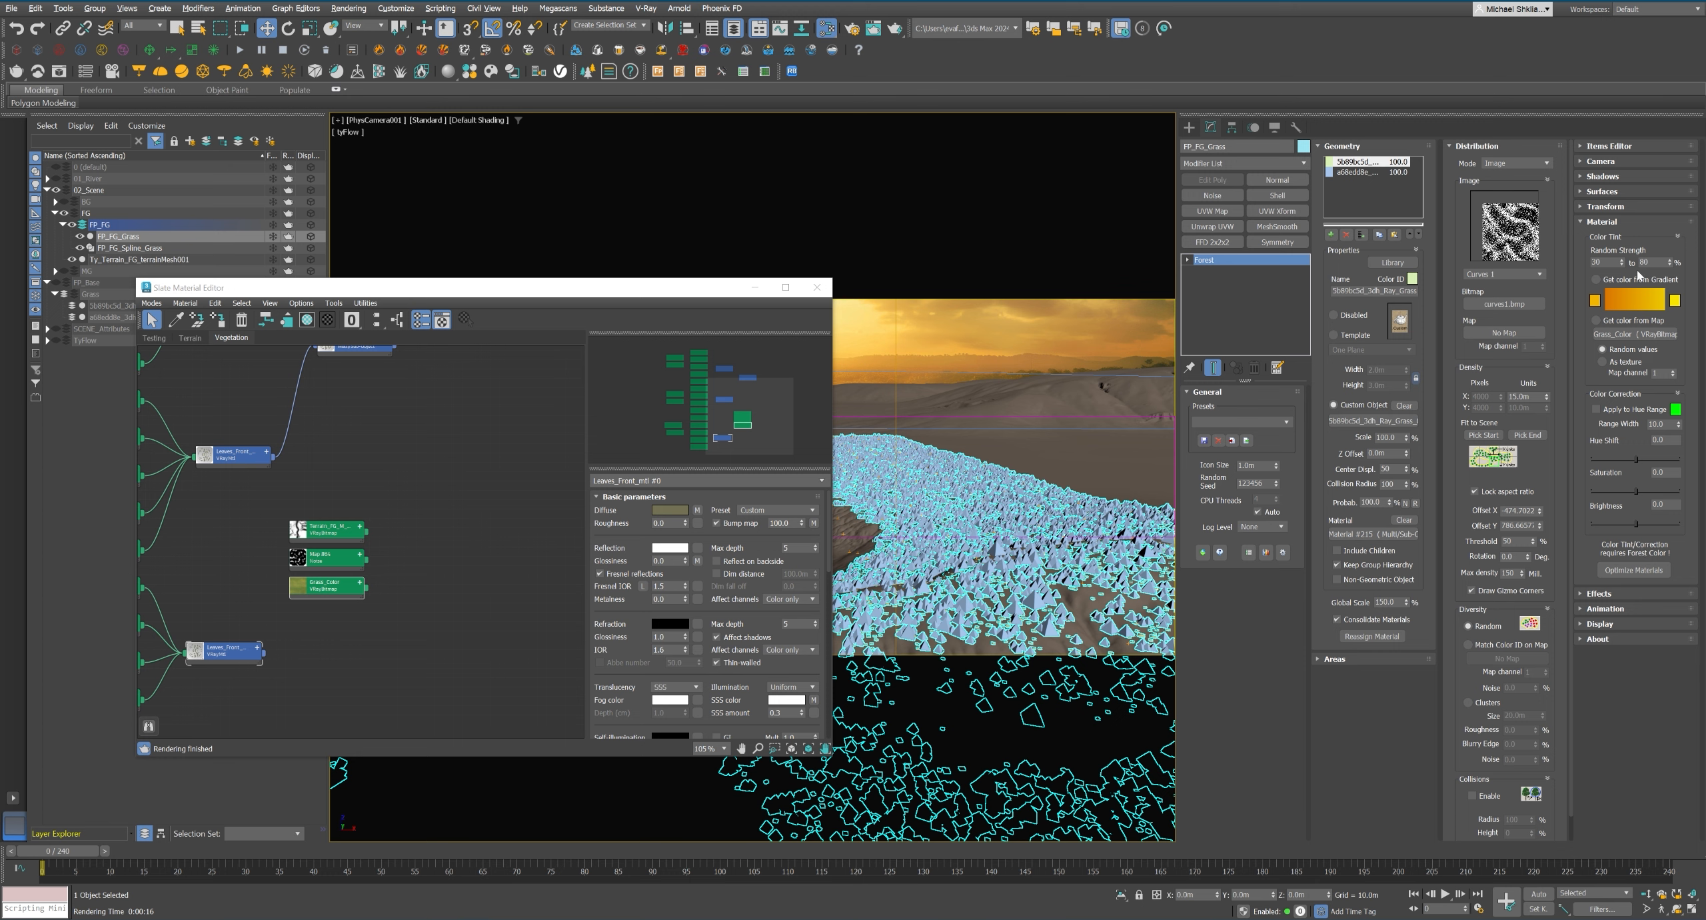
{"action": "middle_click_drag", "start_coordinate": [373, 645], "coordinate": [435, 628]}
Render the region again and examine the grass color in the VRayDiffuseFilter pass, then stop the render.
{"action": "left_click", "coordinate": [60, 74]}
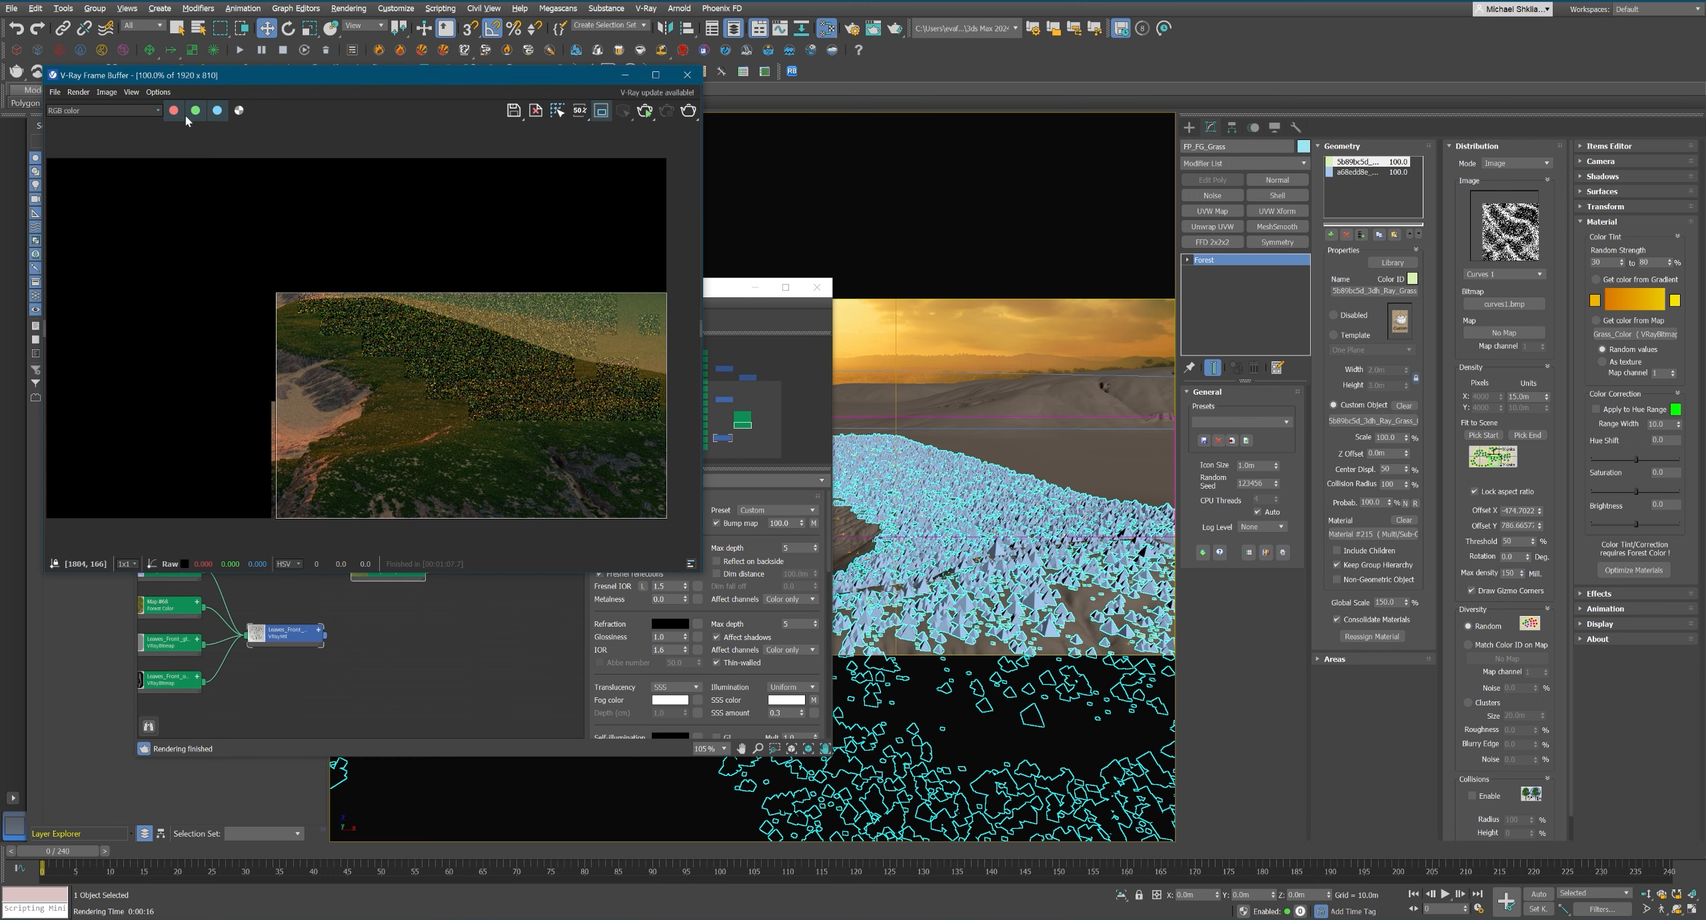
{"action": "left_click", "coordinate": [100, 110]}
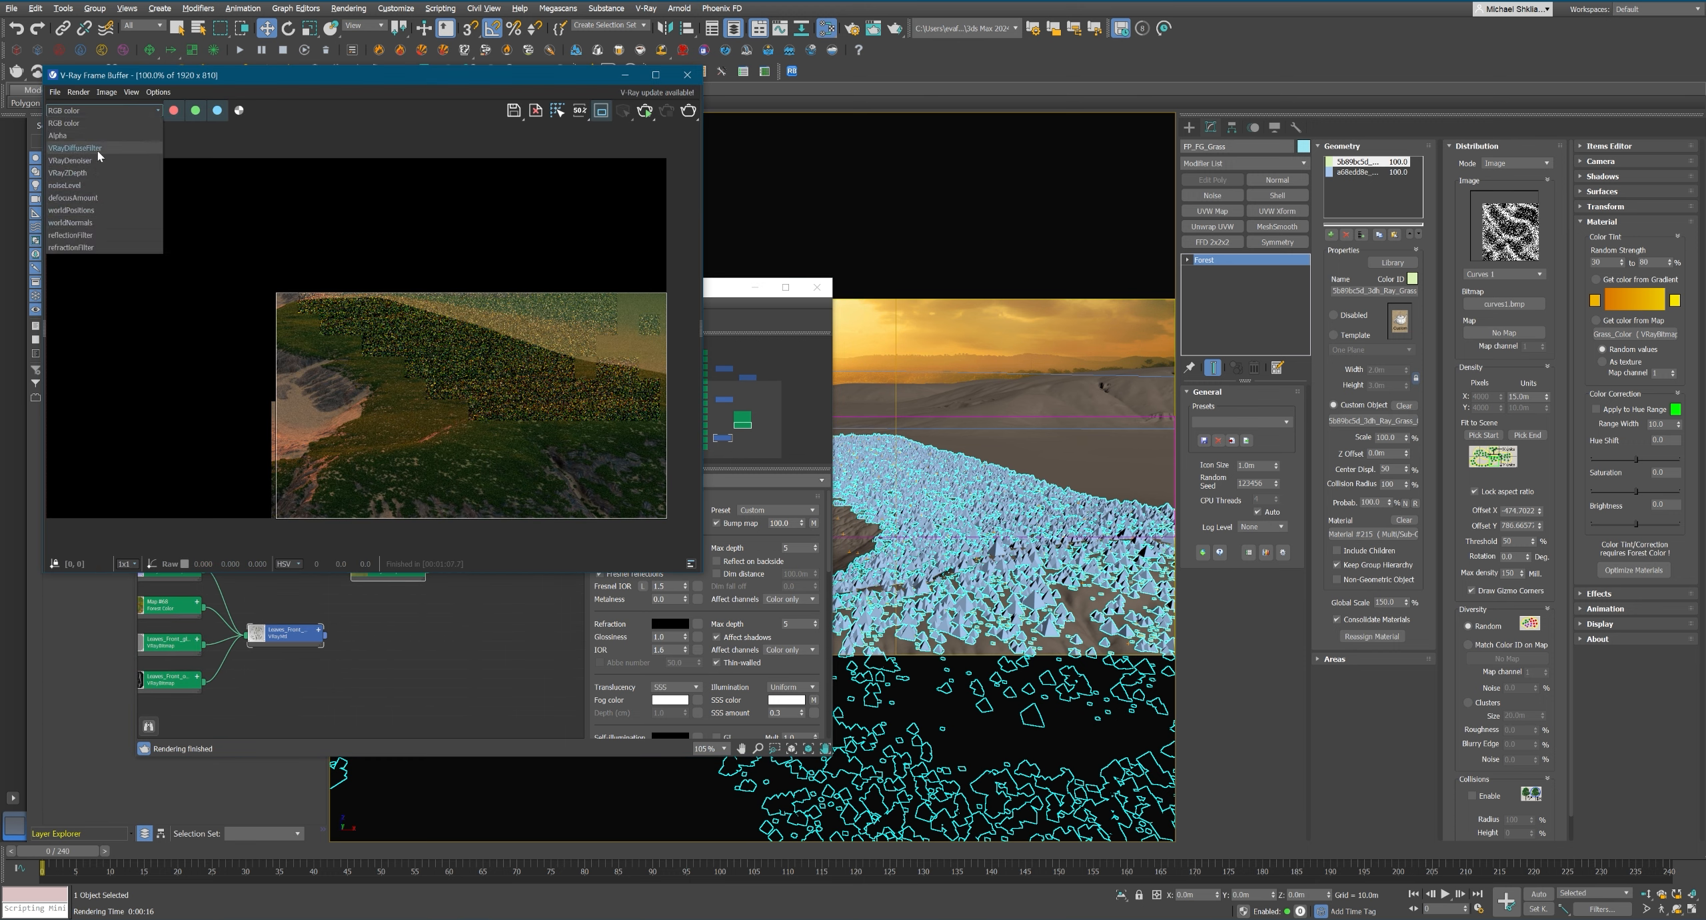
{"action": "left_click", "coordinate": [78, 148]}
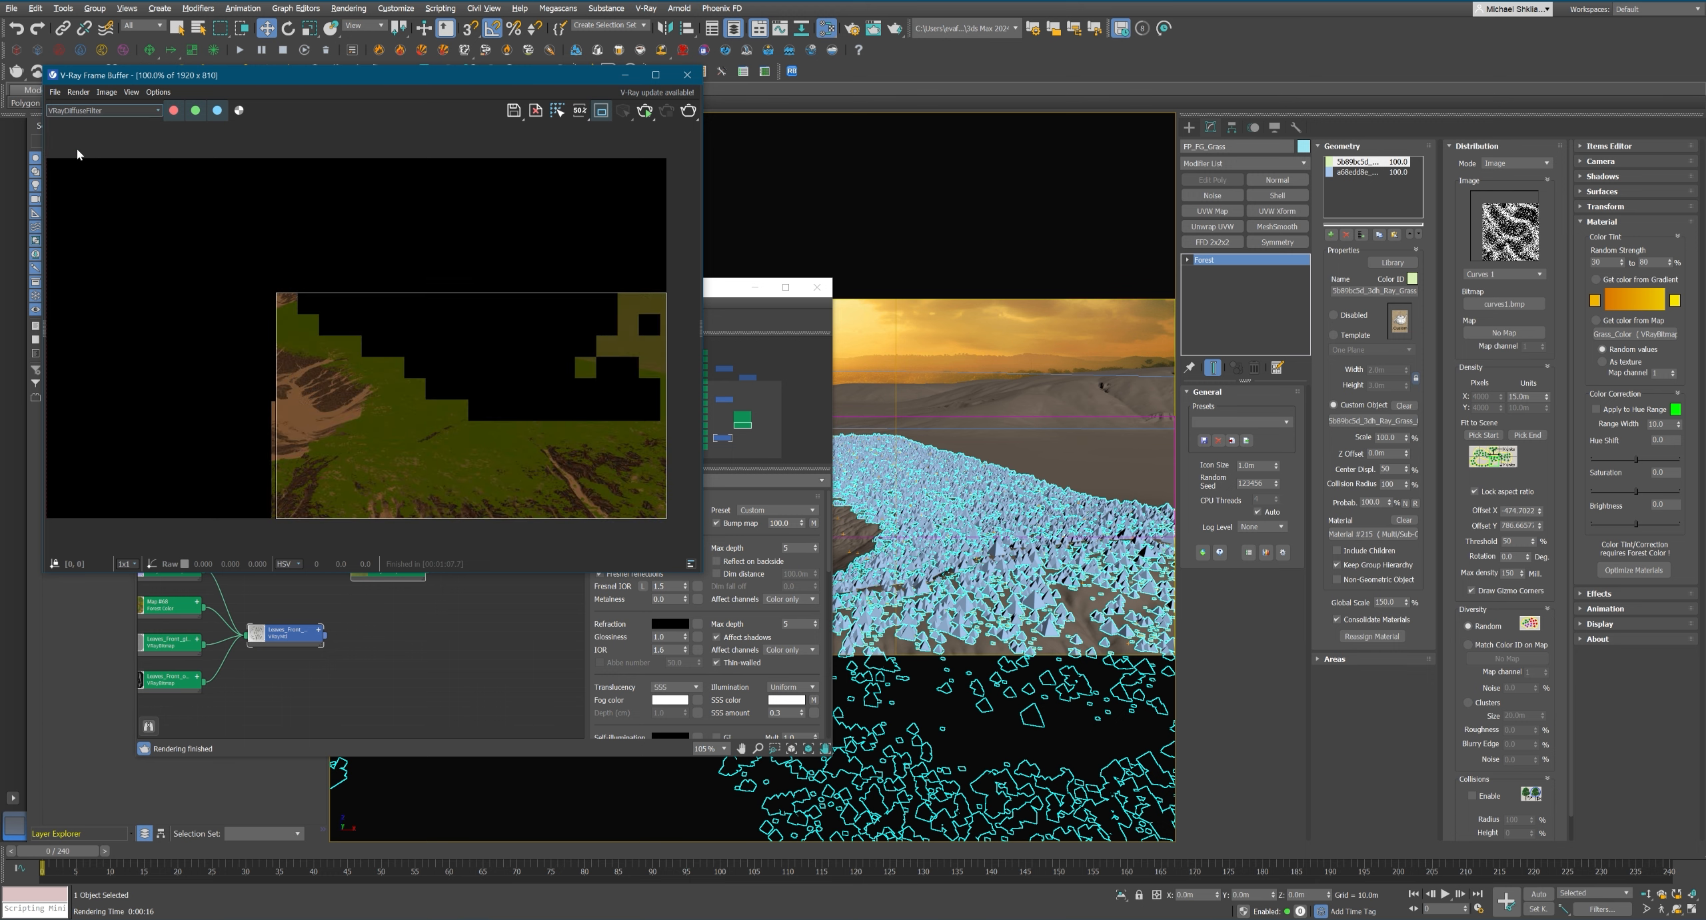
{"action": "left_click", "coordinate": [688, 110]}
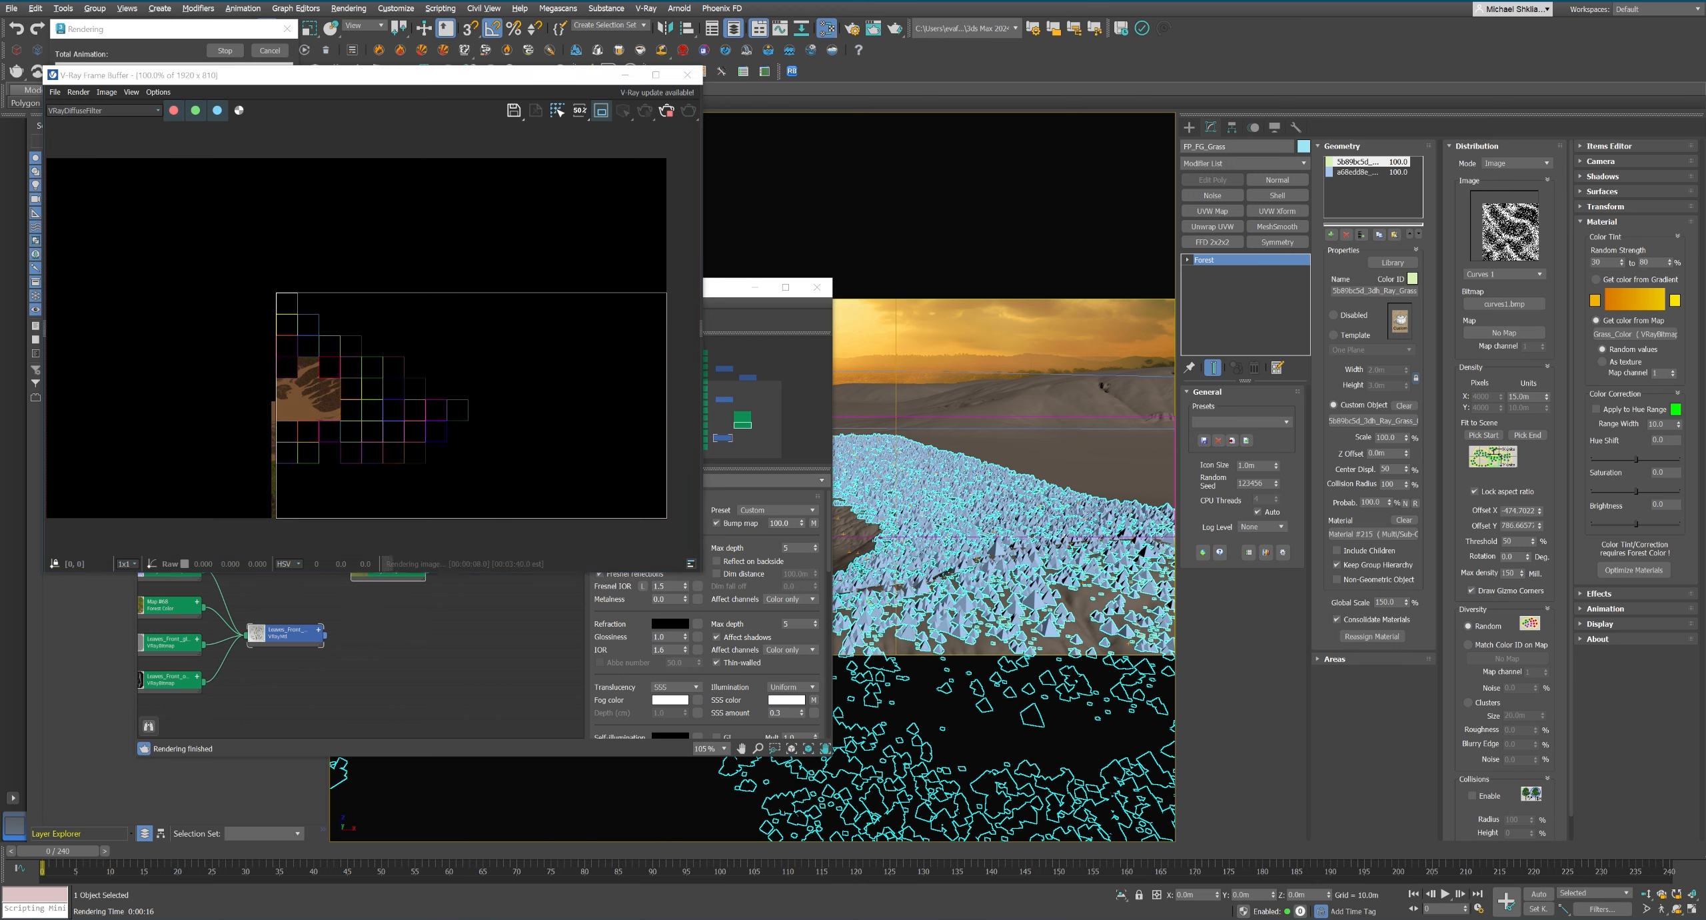
{"action": "left_click", "coordinate": [394, 440]}
{"action": "scroll", "coordinate": [394, 440], "scroll_direction": "up", "scroll_amount": 1}
{"action": "scroll", "coordinate": [433, 441], "scroll_direction": "down", "scroll_amount": 1}
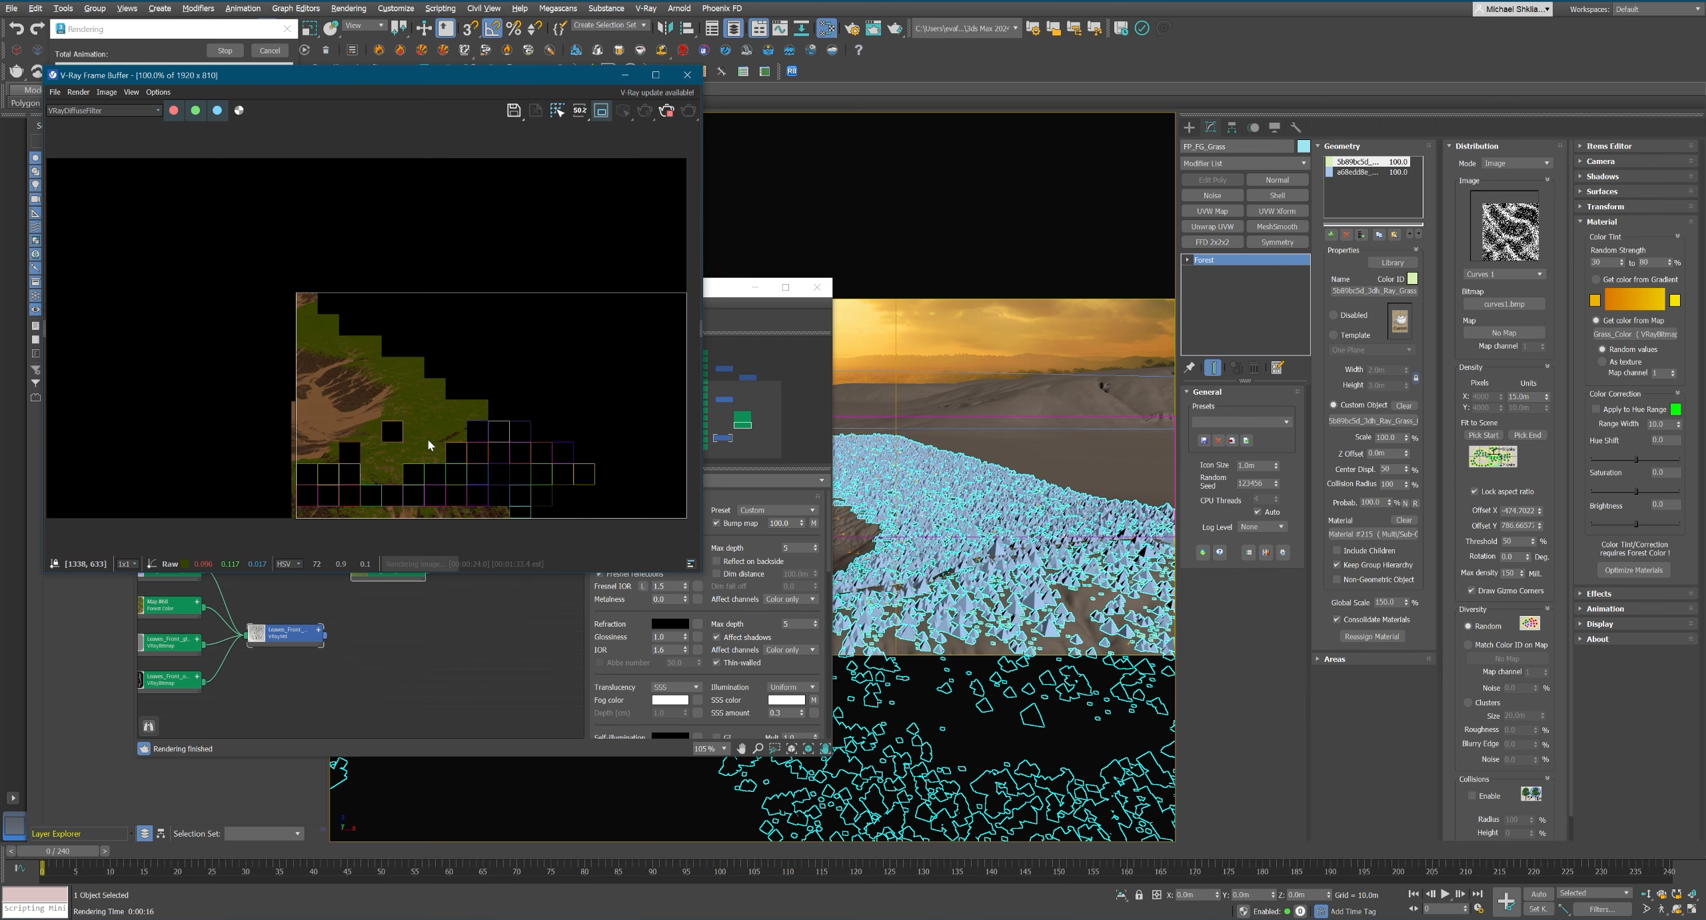
{"action": "key", "text": "Escape"}
Duplicate the terrain grass mask bitmap node below Grass_Color and load Terrain_FG_color.png into the copy.
{"action": "middle_click_drag", "start_coordinate": [438, 593], "coordinate": [428, 600]}
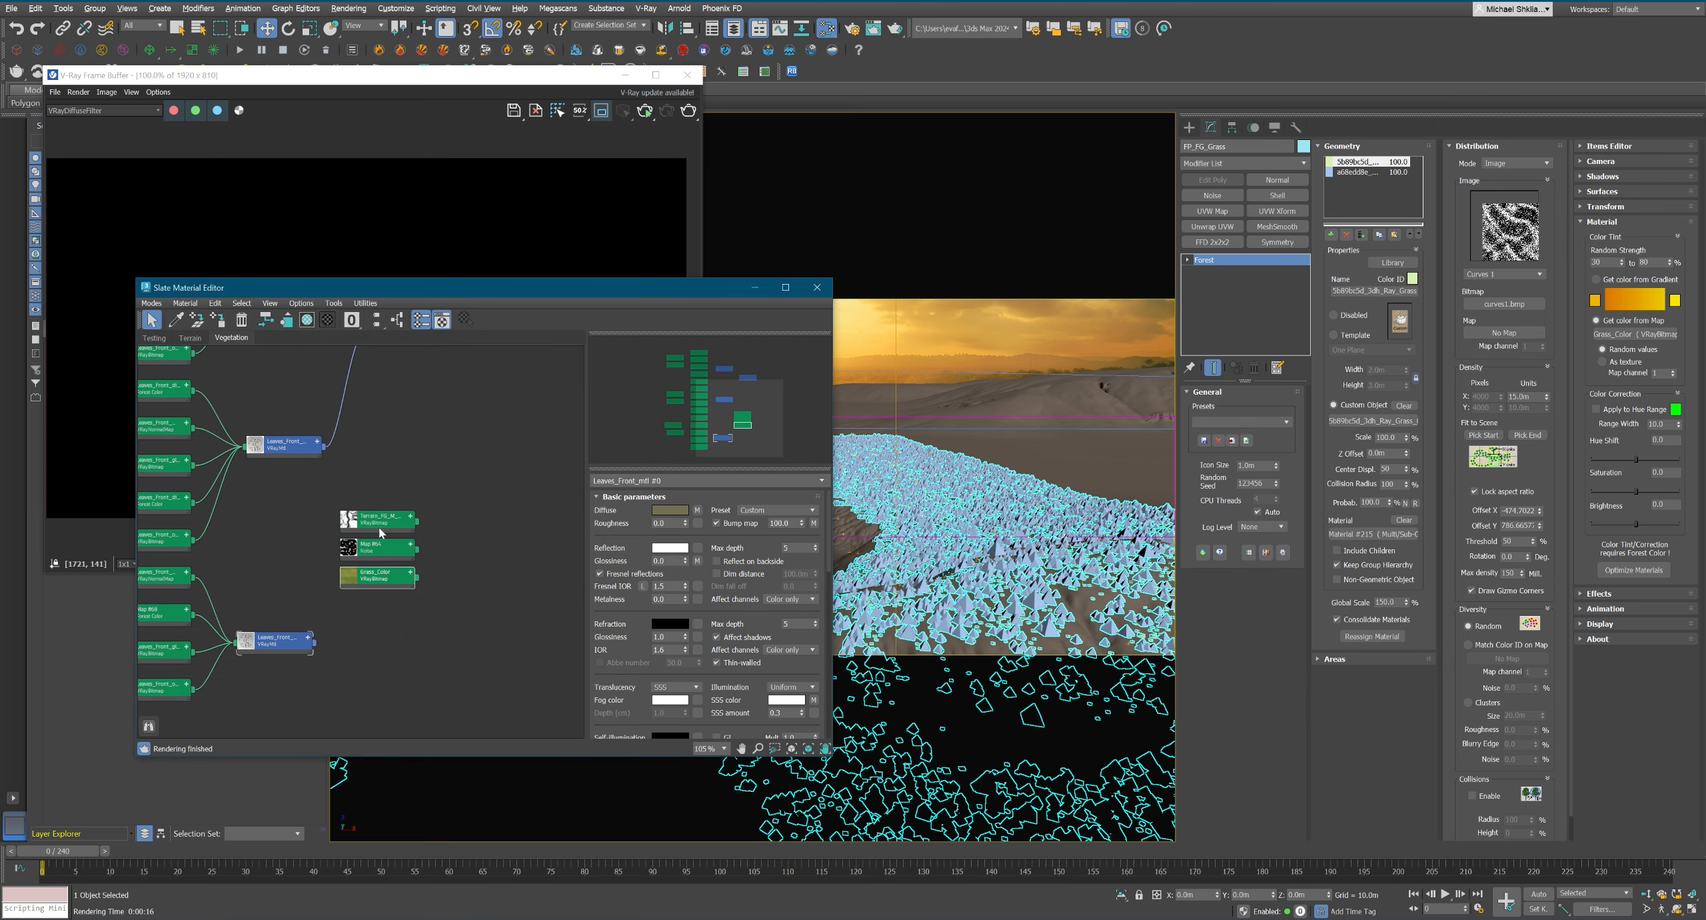
{"action": "left_click_drag", "start_coordinate": [377, 522], "coordinate": [378, 607], "text": "shift"}
{"action": "double_click", "coordinate": [377, 607]}
{"action": "left_click", "coordinate": [803, 524]}
{"action": "left_click", "coordinate": [259, 392]}
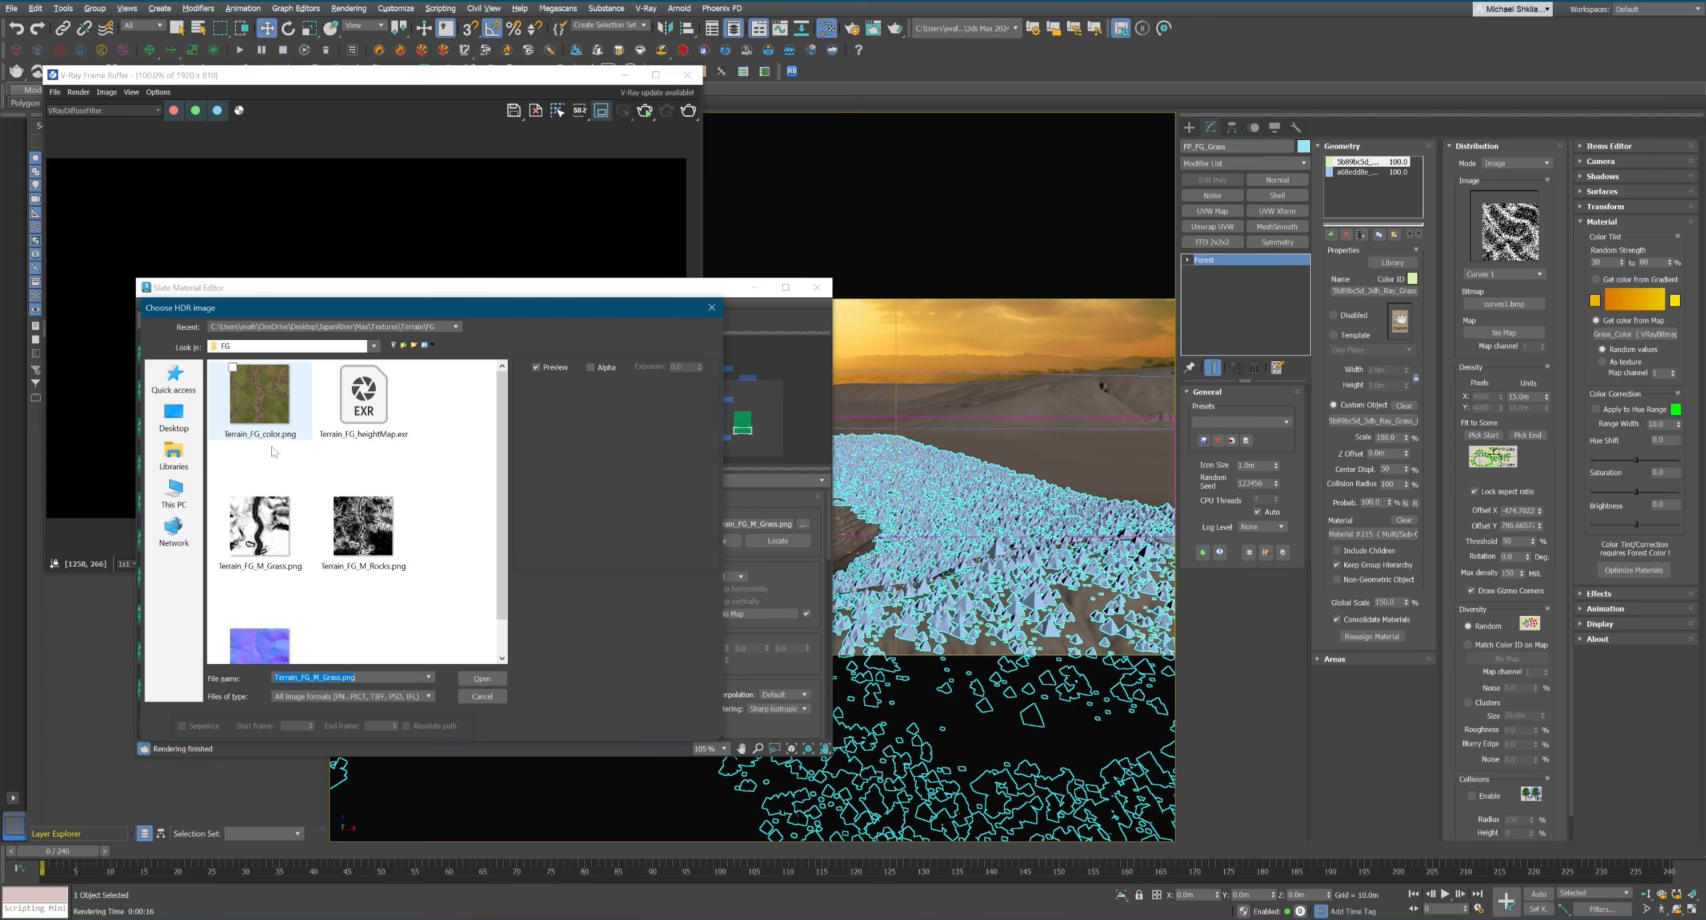
{"action": "double_click", "coordinate": [259, 392]}
{"action": "scroll", "coordinate": [478, 610], "scroll_direction": "up", "scroll_amount": 2}
{"action": "scroll", "coordinate": [766, 600], "scroll_direction": "down", "scroll_amount": 10}
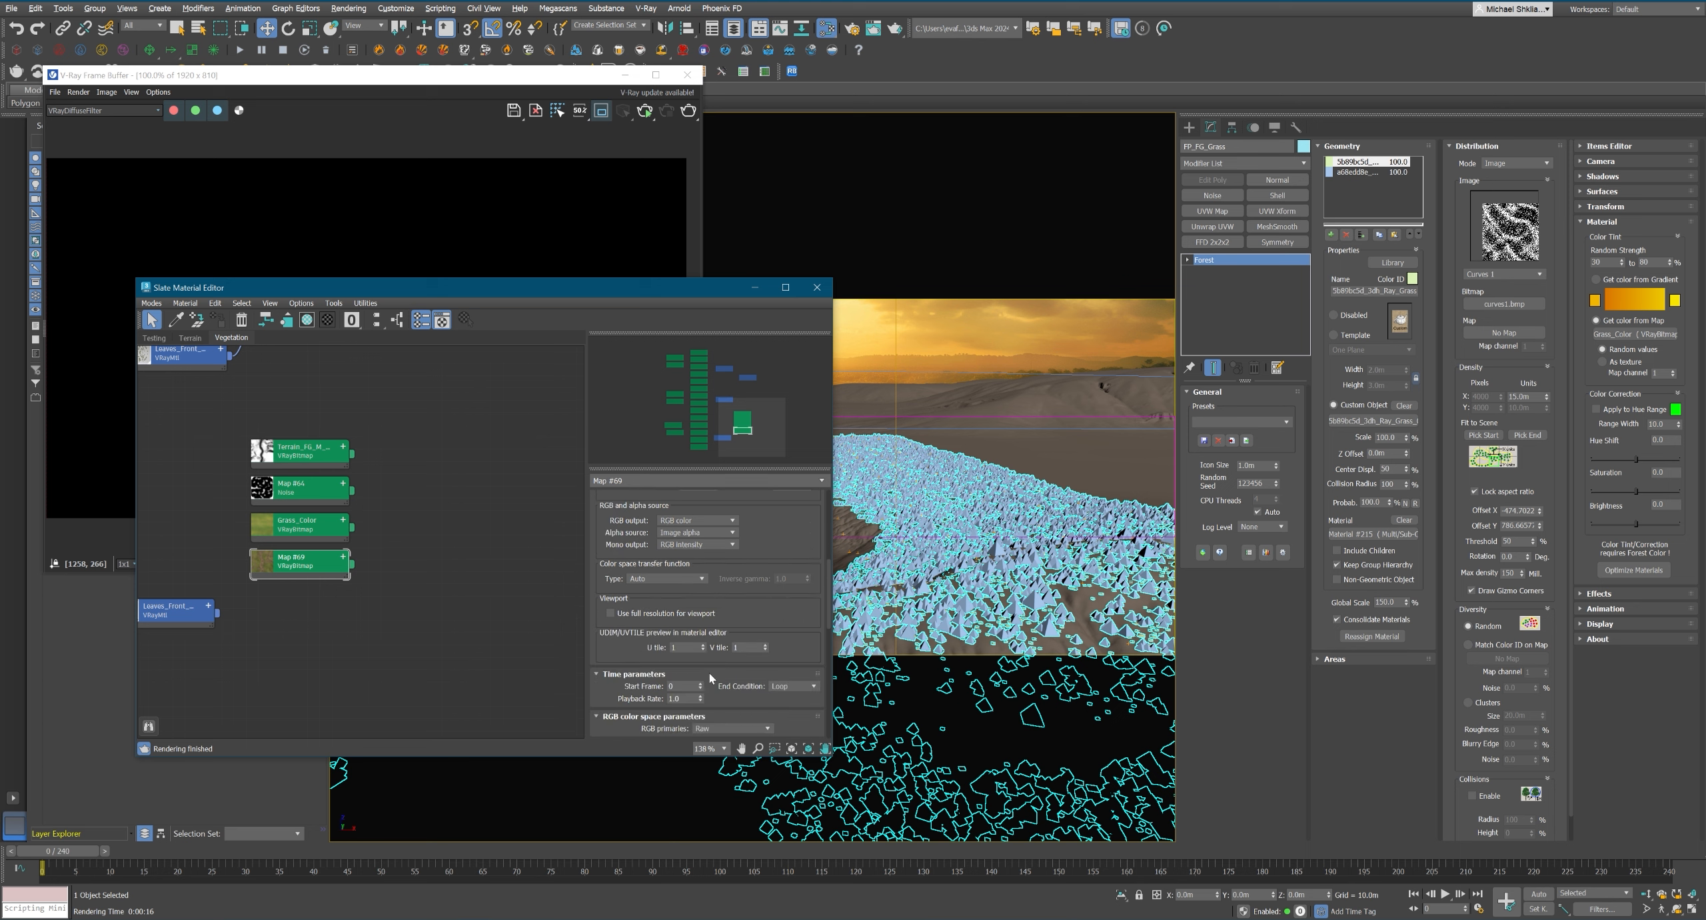
{"action": "middle_click_drag", "start_coordinate": [394, 585], "coordinate": [399, 585]}
{"action": "right_click", "coordinate": [387, 538]}
{"action": "mouse_move", "coordinate": [433, 556]}
{"action": "mouse_move", "coordinate": [520, 571]}
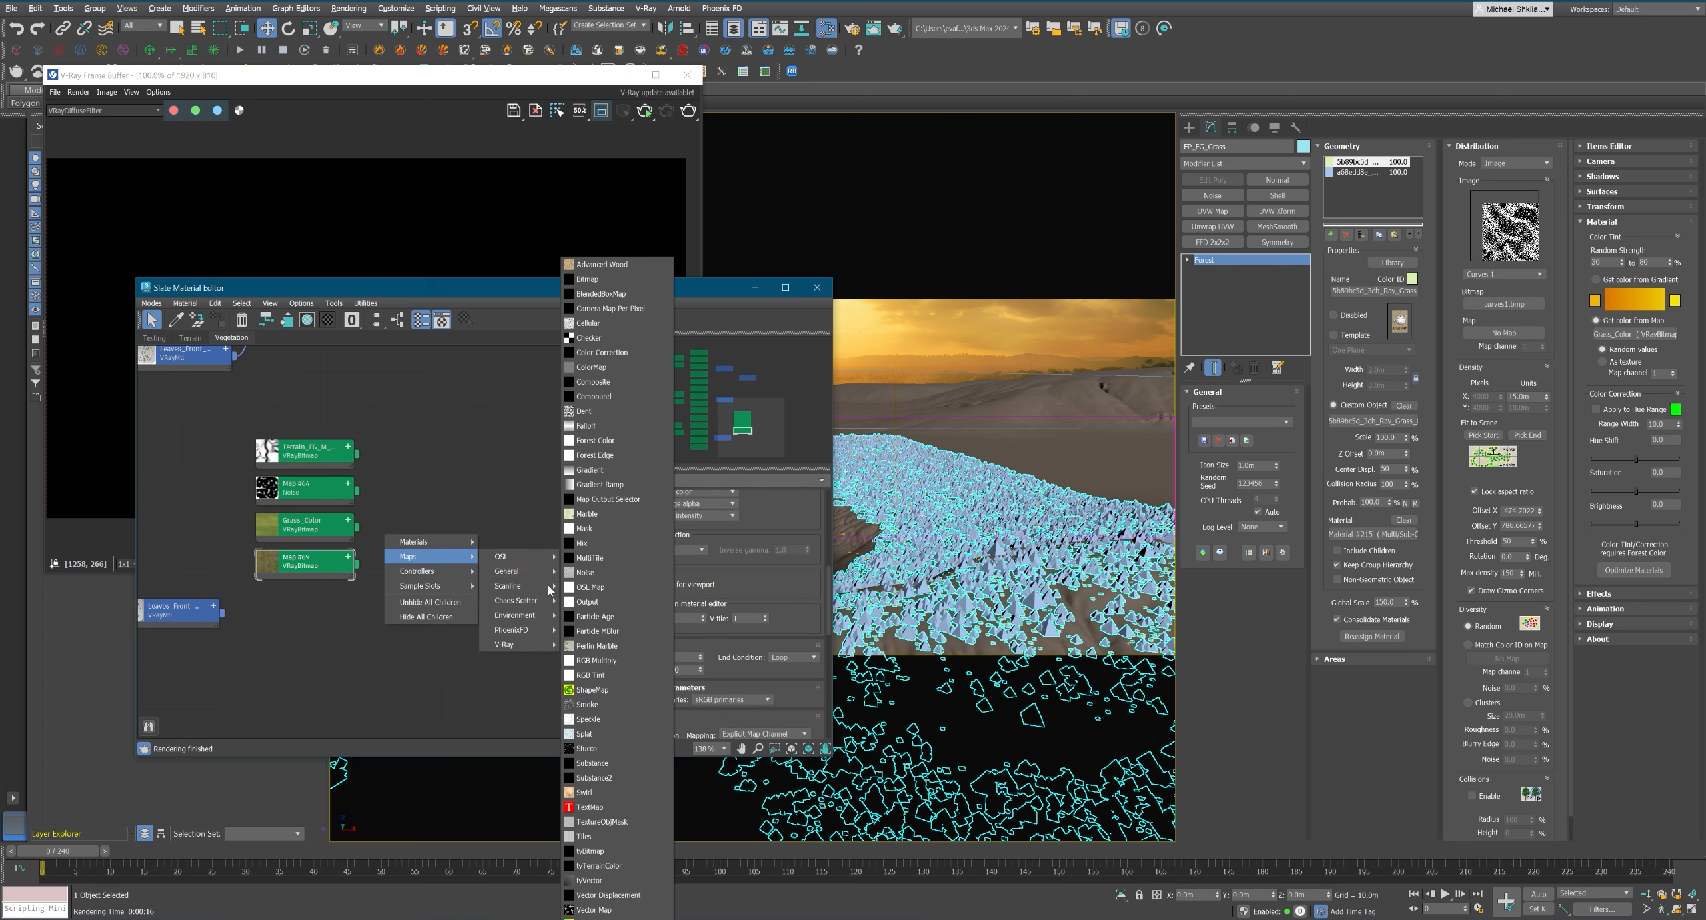
{"action": "left_click", "coordinate": [603, 352]}
{"action": "middle_click_drag", "start_coordinate": [422, 514], "coordinate": [429, 520]}
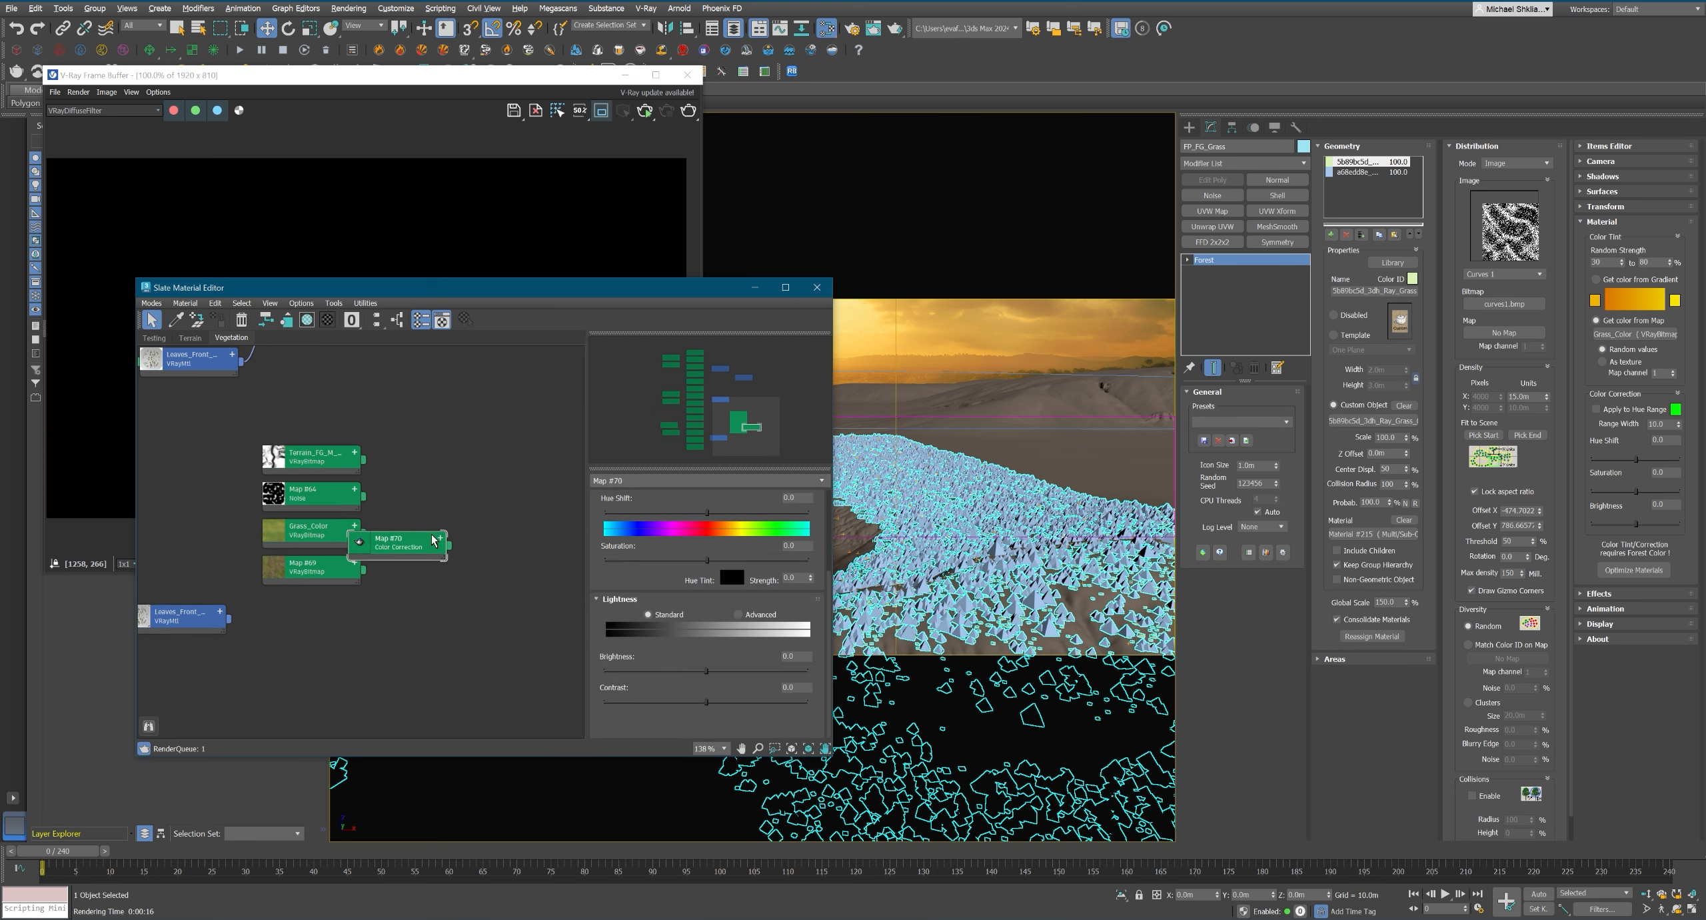
{"action": "key", "text": "Delete"}
Add a Composite map and connect the terrain color bitmap as Layer 1 and Grass_Color as Layer 2.
{"action": "right_click", "coordinate": [447, 545]}
{"action": "mouse_move", "coordinate": [490, 565]}
{"action": "mouse_move", "coordinate": [578, 582]}
{"action": "left_click", "coordinate": [654, 381]}
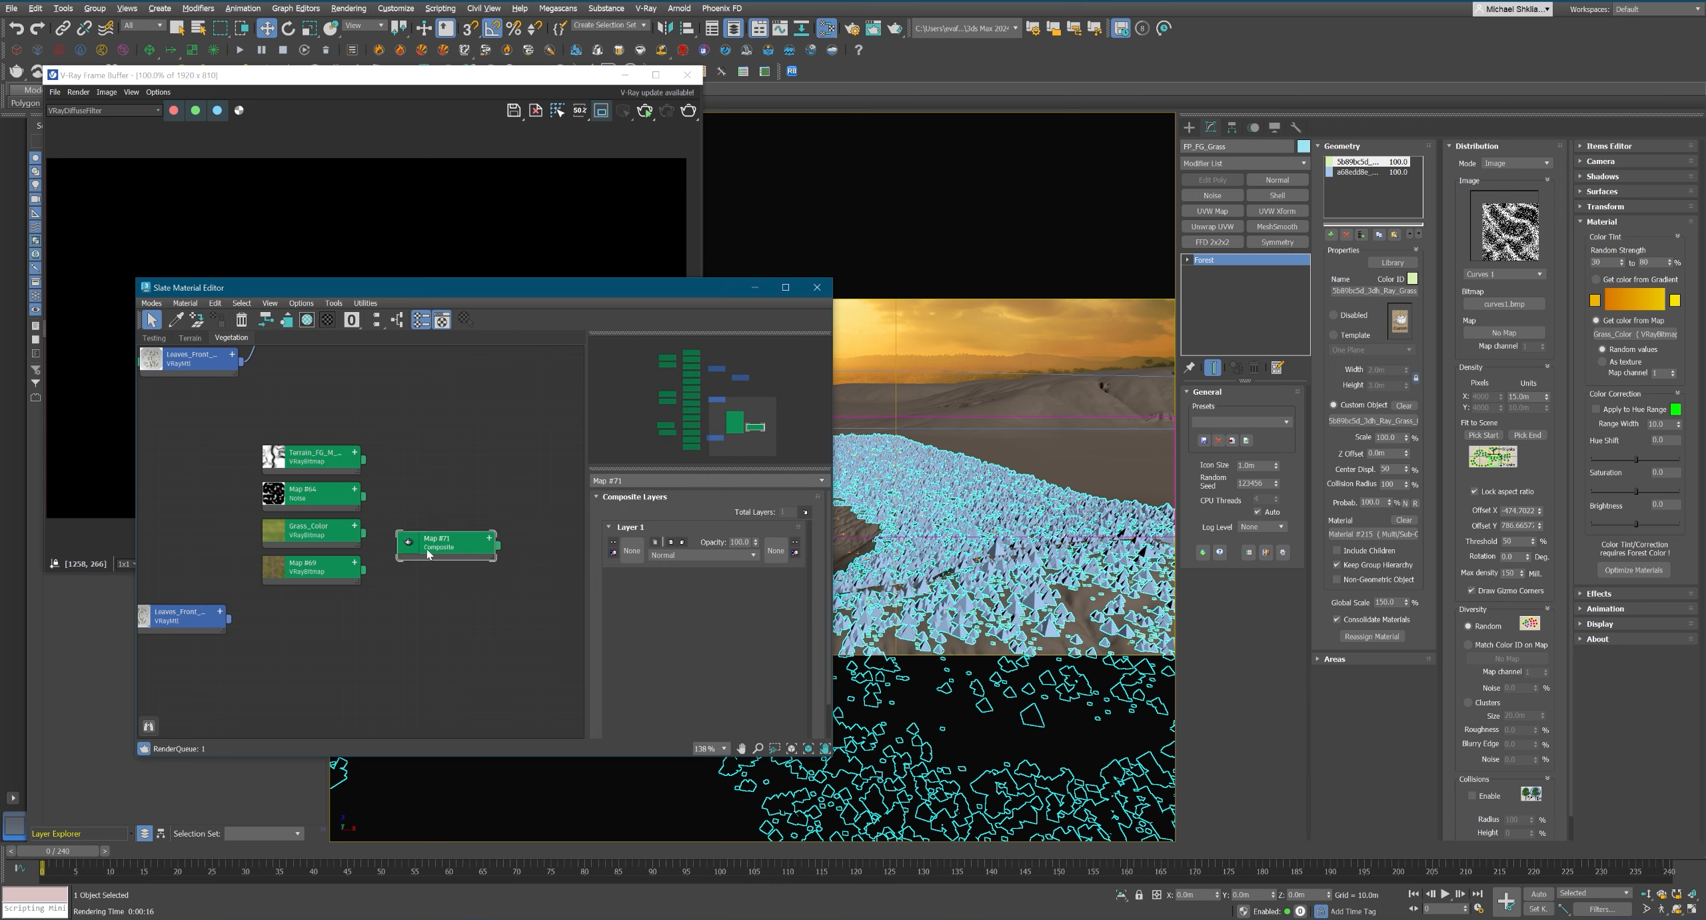
{"action": "scroll", "coordinate": [427, 552], "scroll_direction": "up", "scroll_amount": 2}
{"action": "middle_click_drag", "start_coordinate": [495, 589], "coordinate": [497, 589]}
{"action": "left_click_drag", "start_coordinate": [350, 574], "coordinate": [422, 528]}
{"action": "left_click", "coordinate": [433, 553]}
{"action": "left_click", "coordinate": [445, 580]}
Set the Composite's Layer 2 to Color blending with an opacity of 30.
{"action": "left_click", "coordinate": [710, 555]}
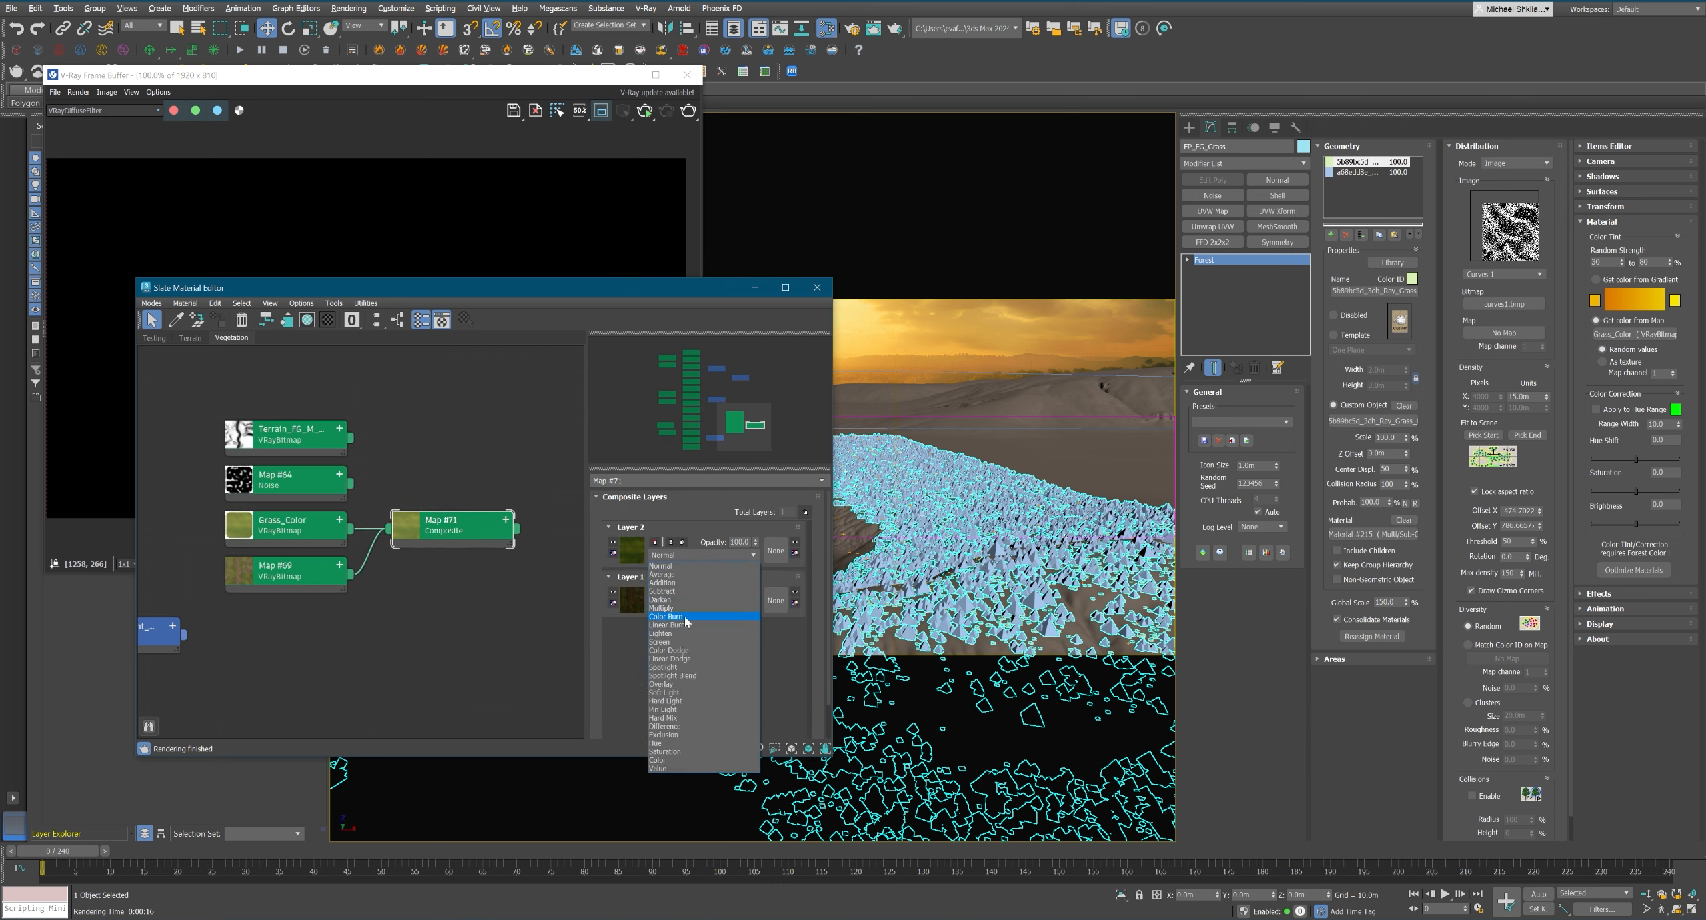
{"action": "left_click", "coordinate": [697, 760]}
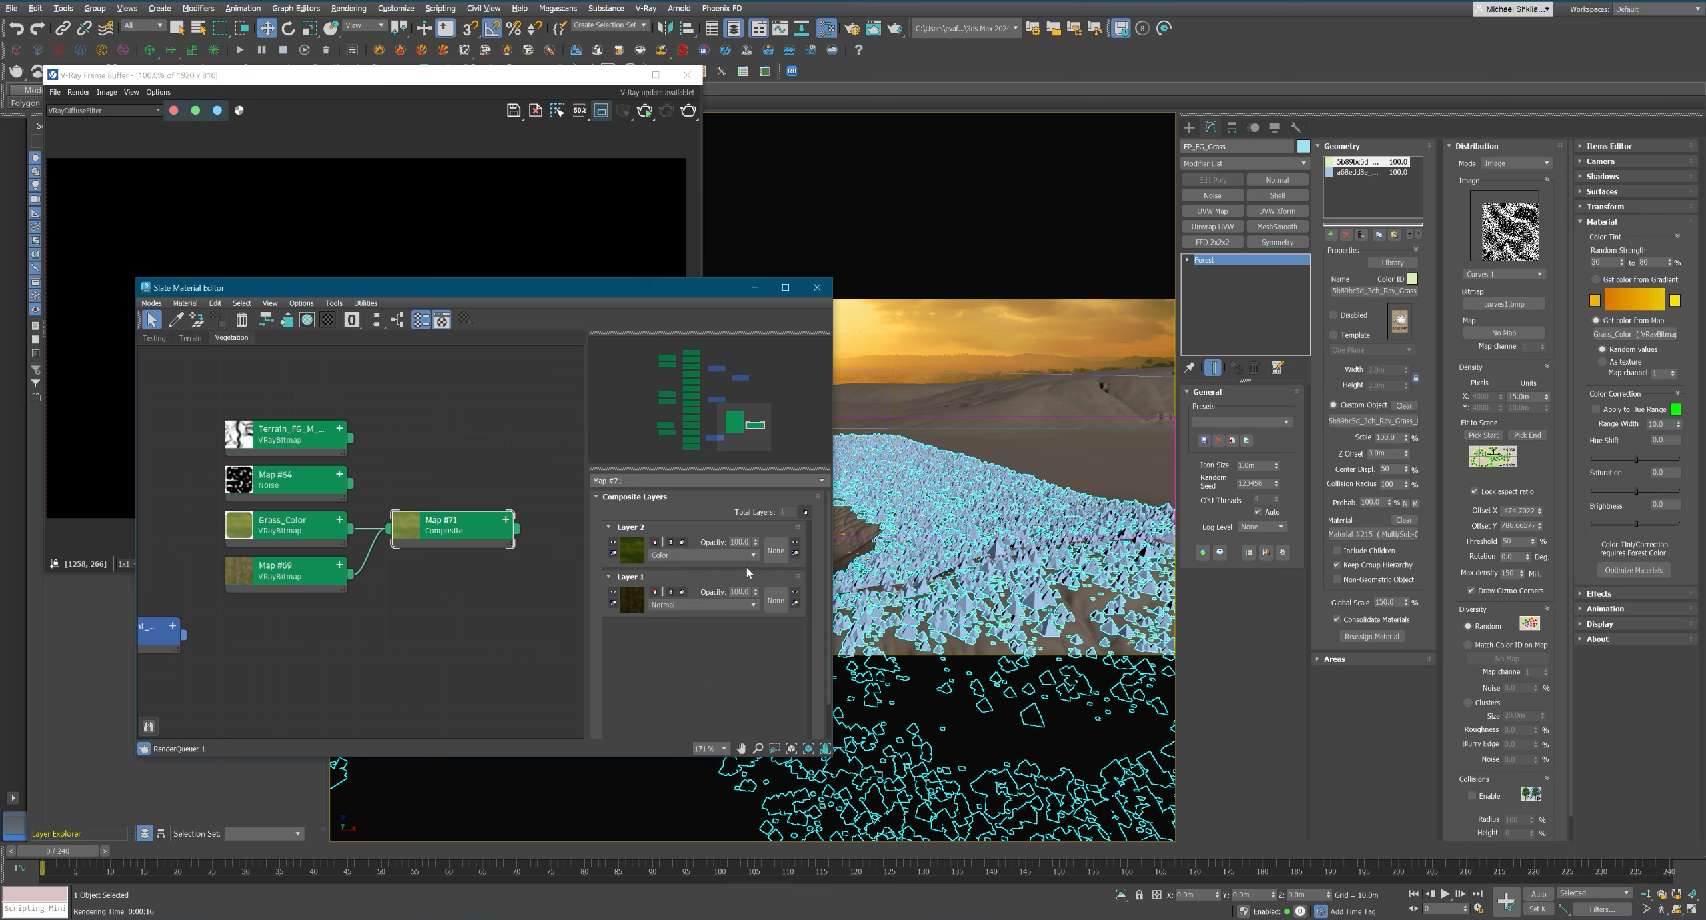
{"action": "middle_click_drag", "start_coordinate": [492, 537], "coordinate": [467, 546]}
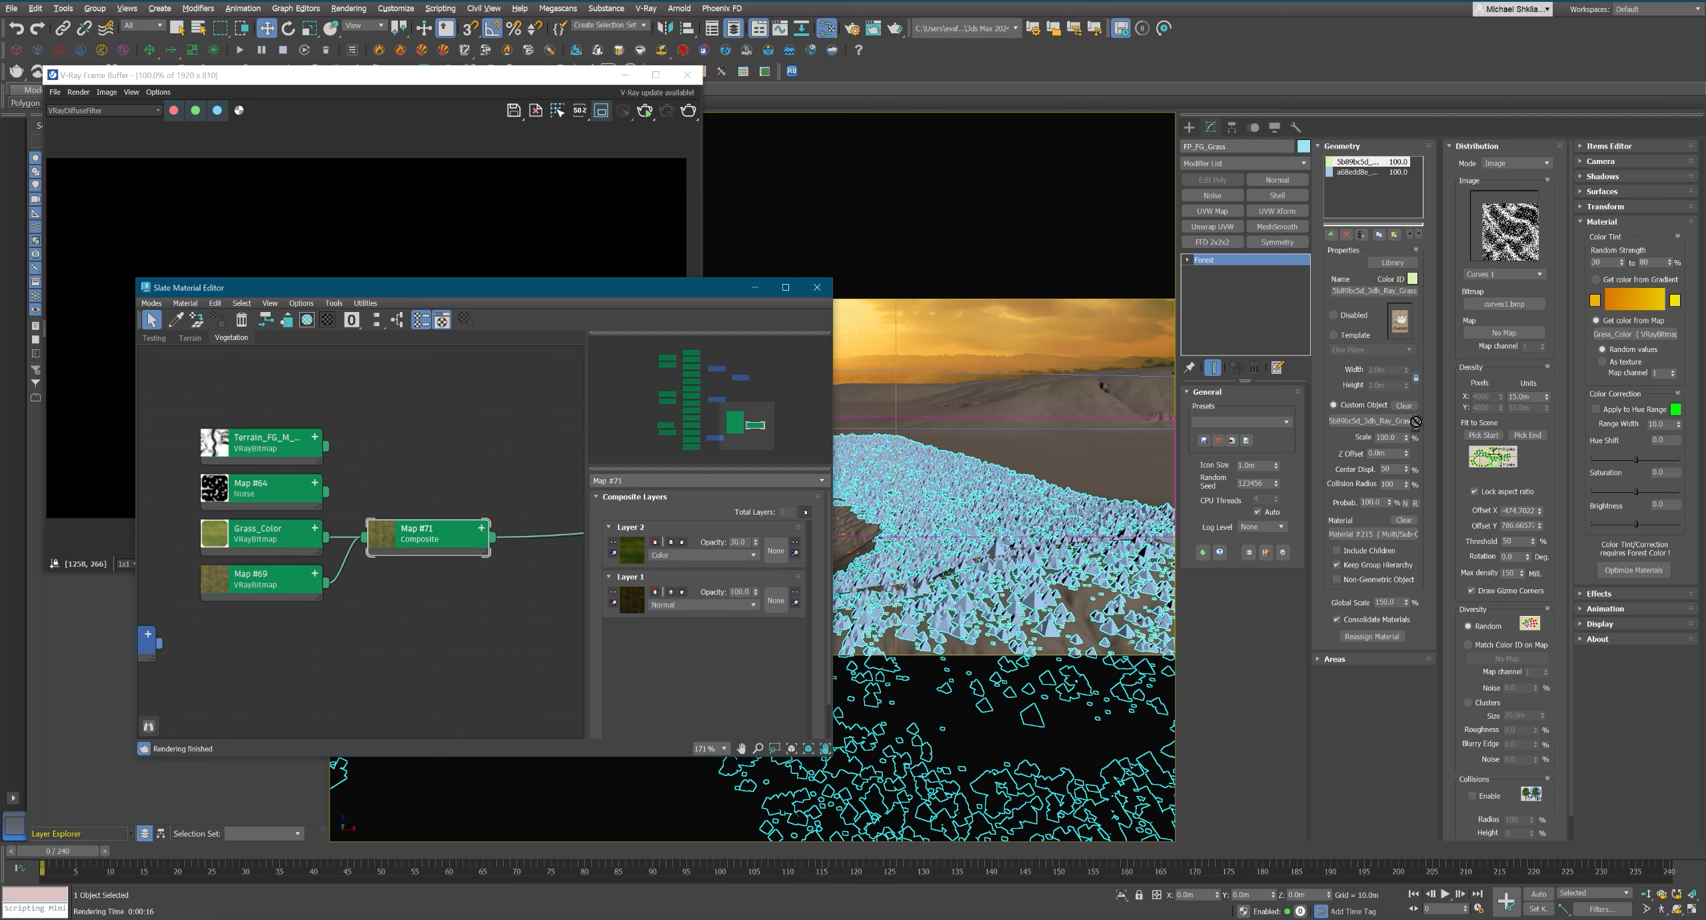
Assign the Composite as FP_FG_Grass's tint map, read it as texture, and raise the maximum random strength to 100%.
{"action": "left_click_drag", "start_coordinate": [1628, 333], "coordinate": [1628, 334]}
{"action": "left_click", "coordinate": [1603, 362]}
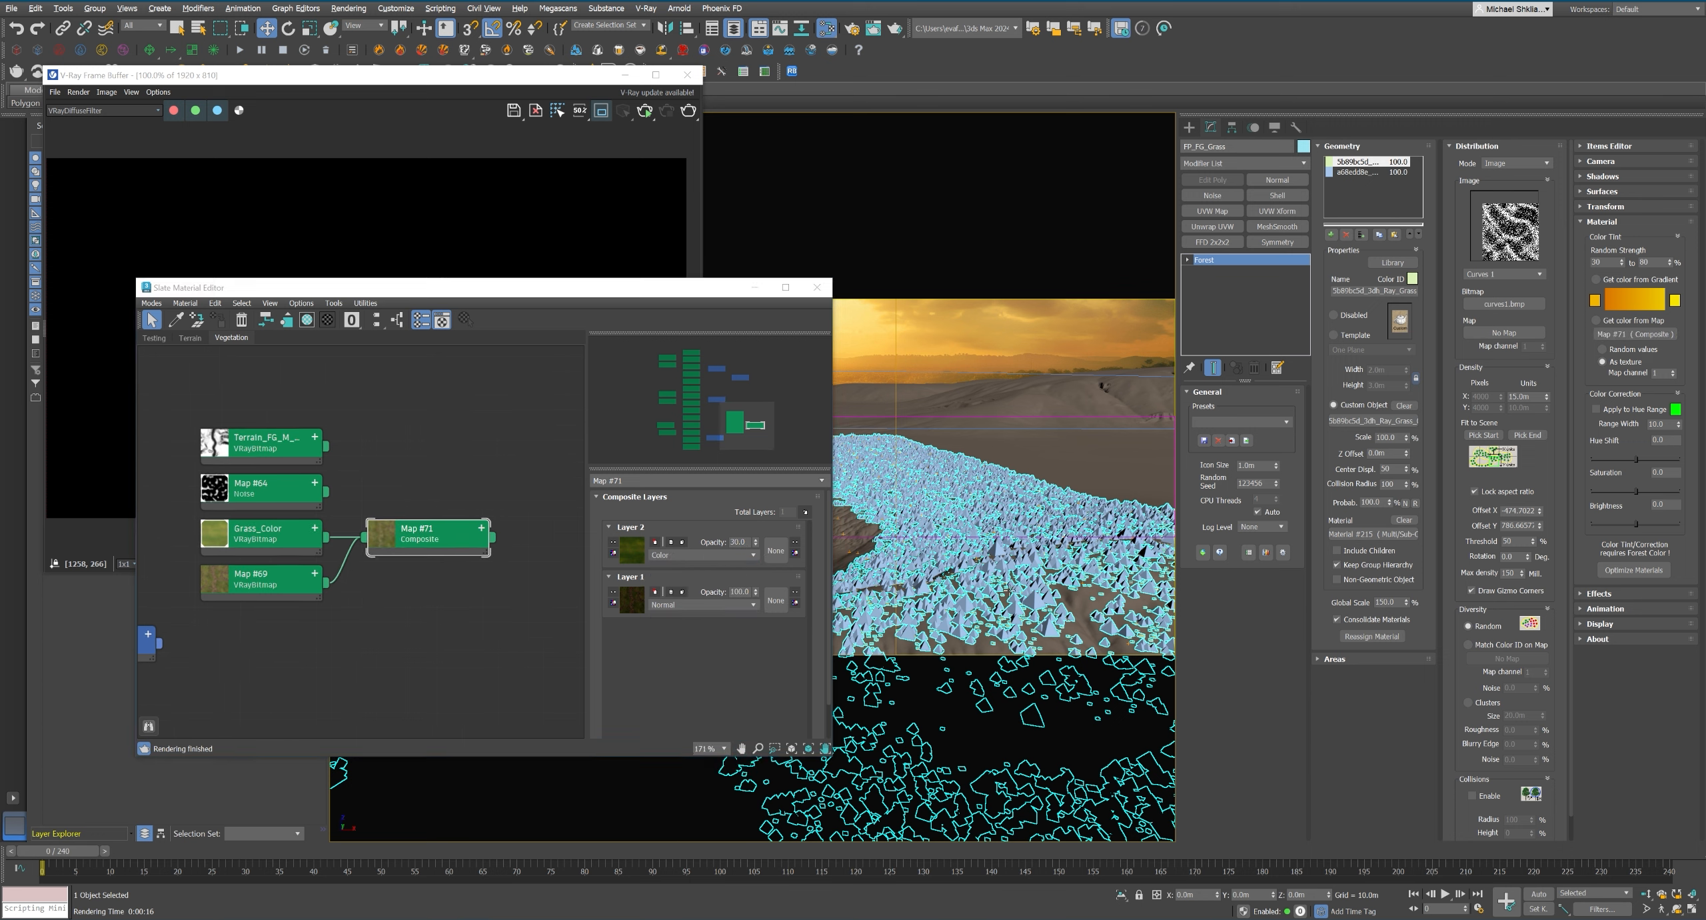
{"action": "left_click", "coordinate": [469, 212]}
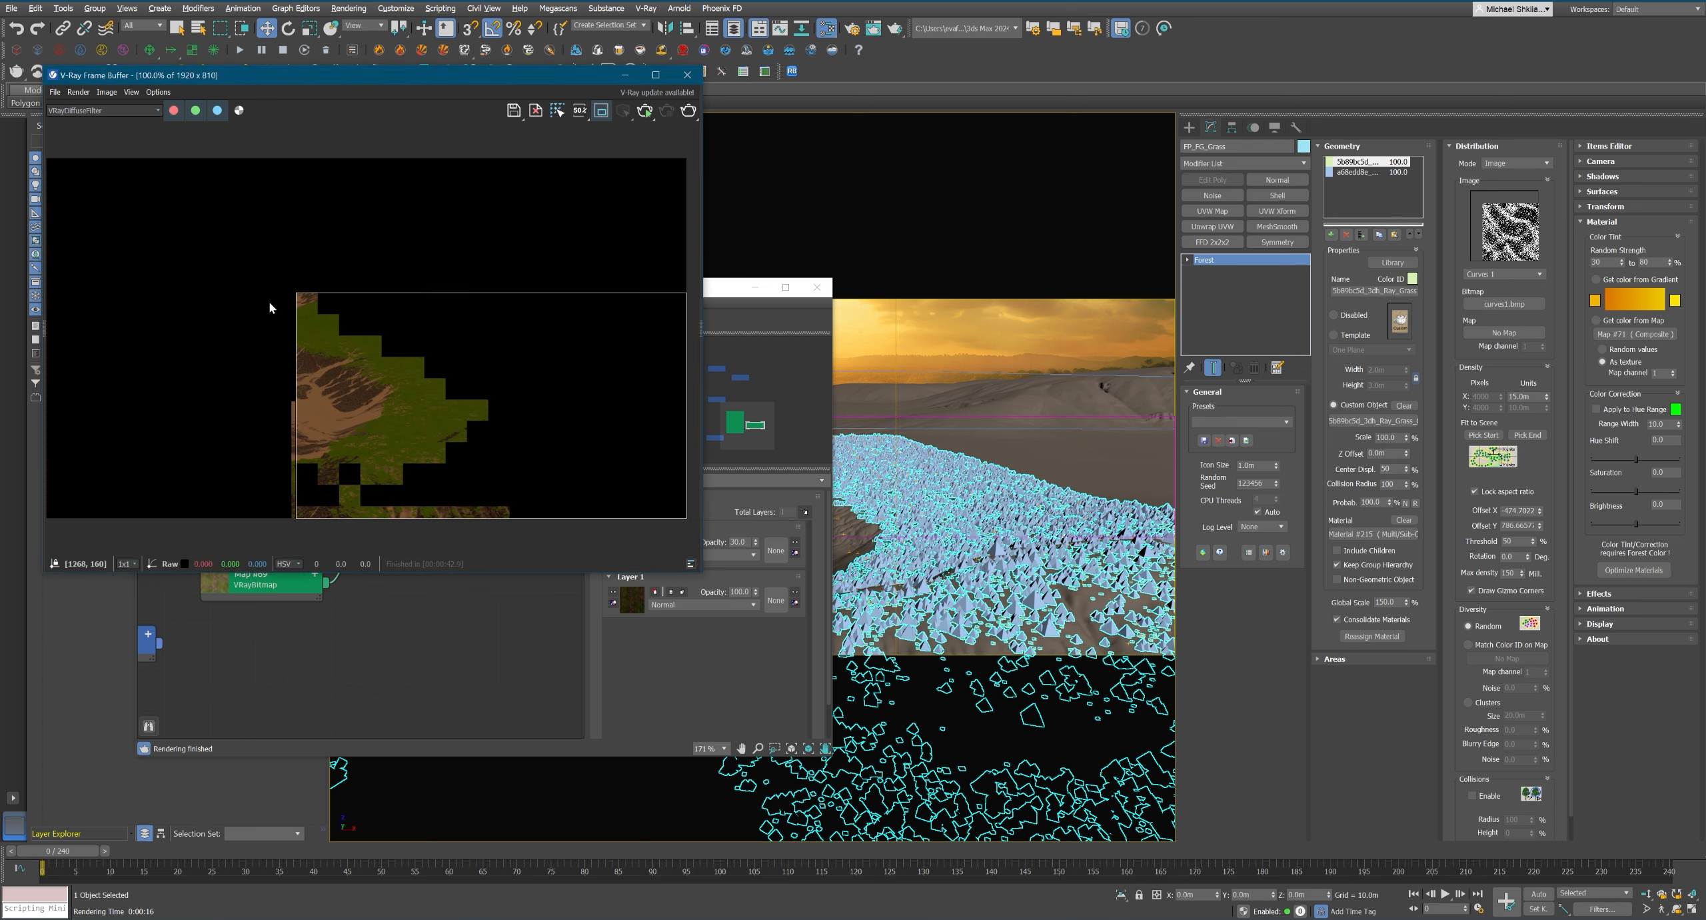
{"action": "double_click", "coordinate": [1654, 262]}
{"action": "type", "text": "100"}
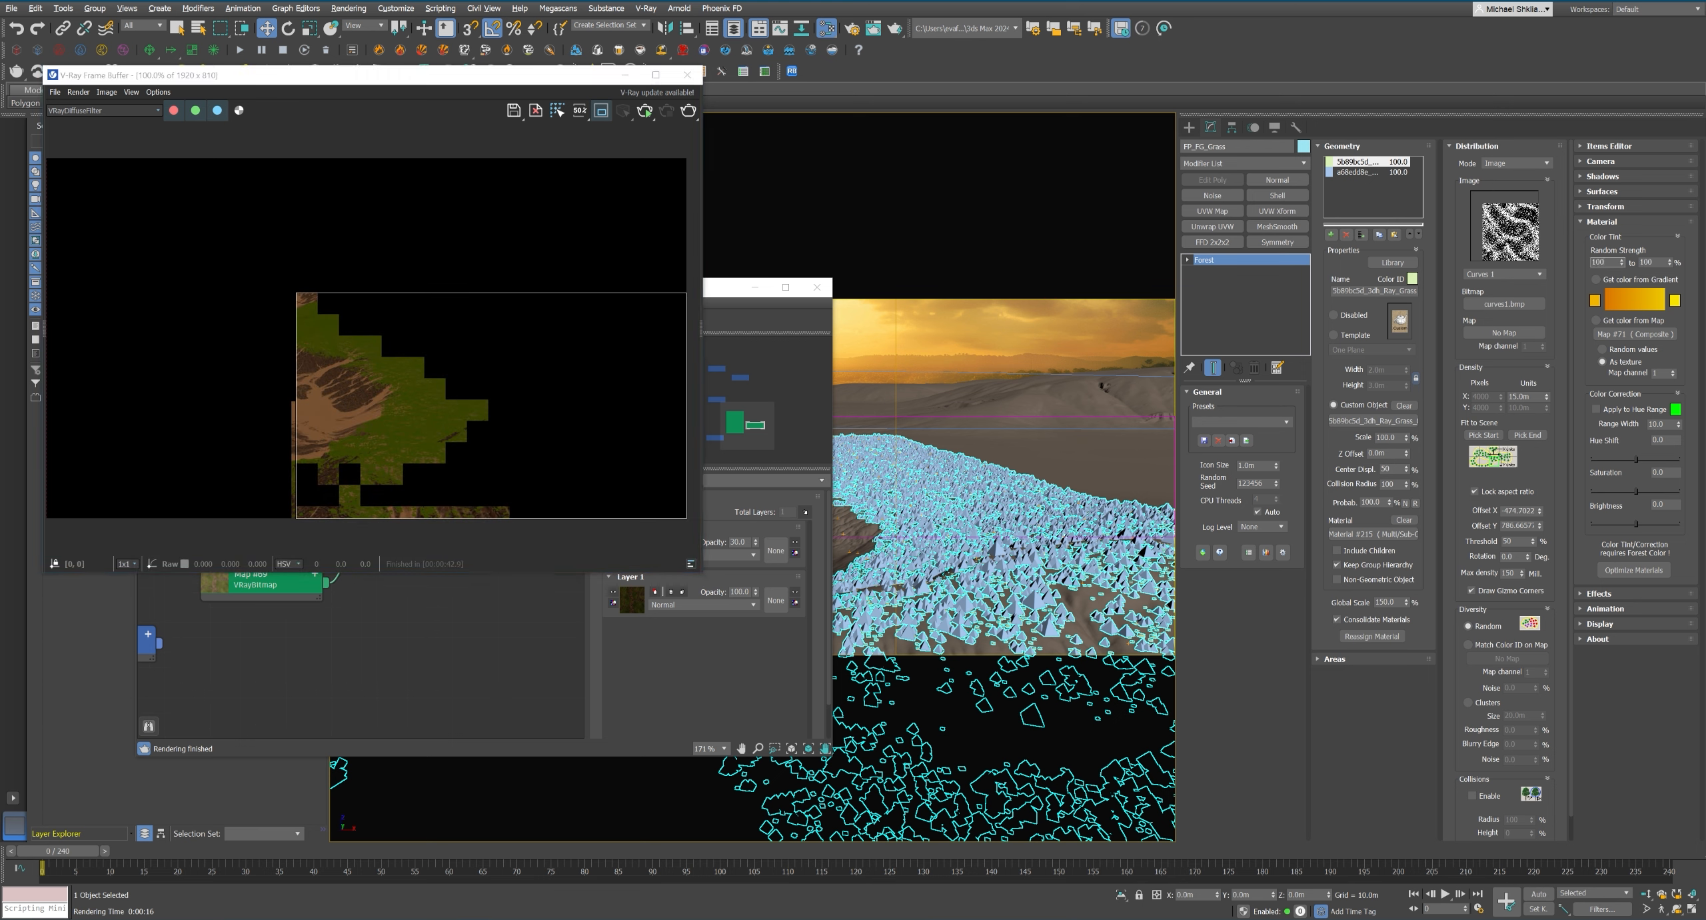
Render the region with the composite tint and examine the grass color up close in the RGB color pass.
{"action": "left_click", "coordinate": [688, 109]}
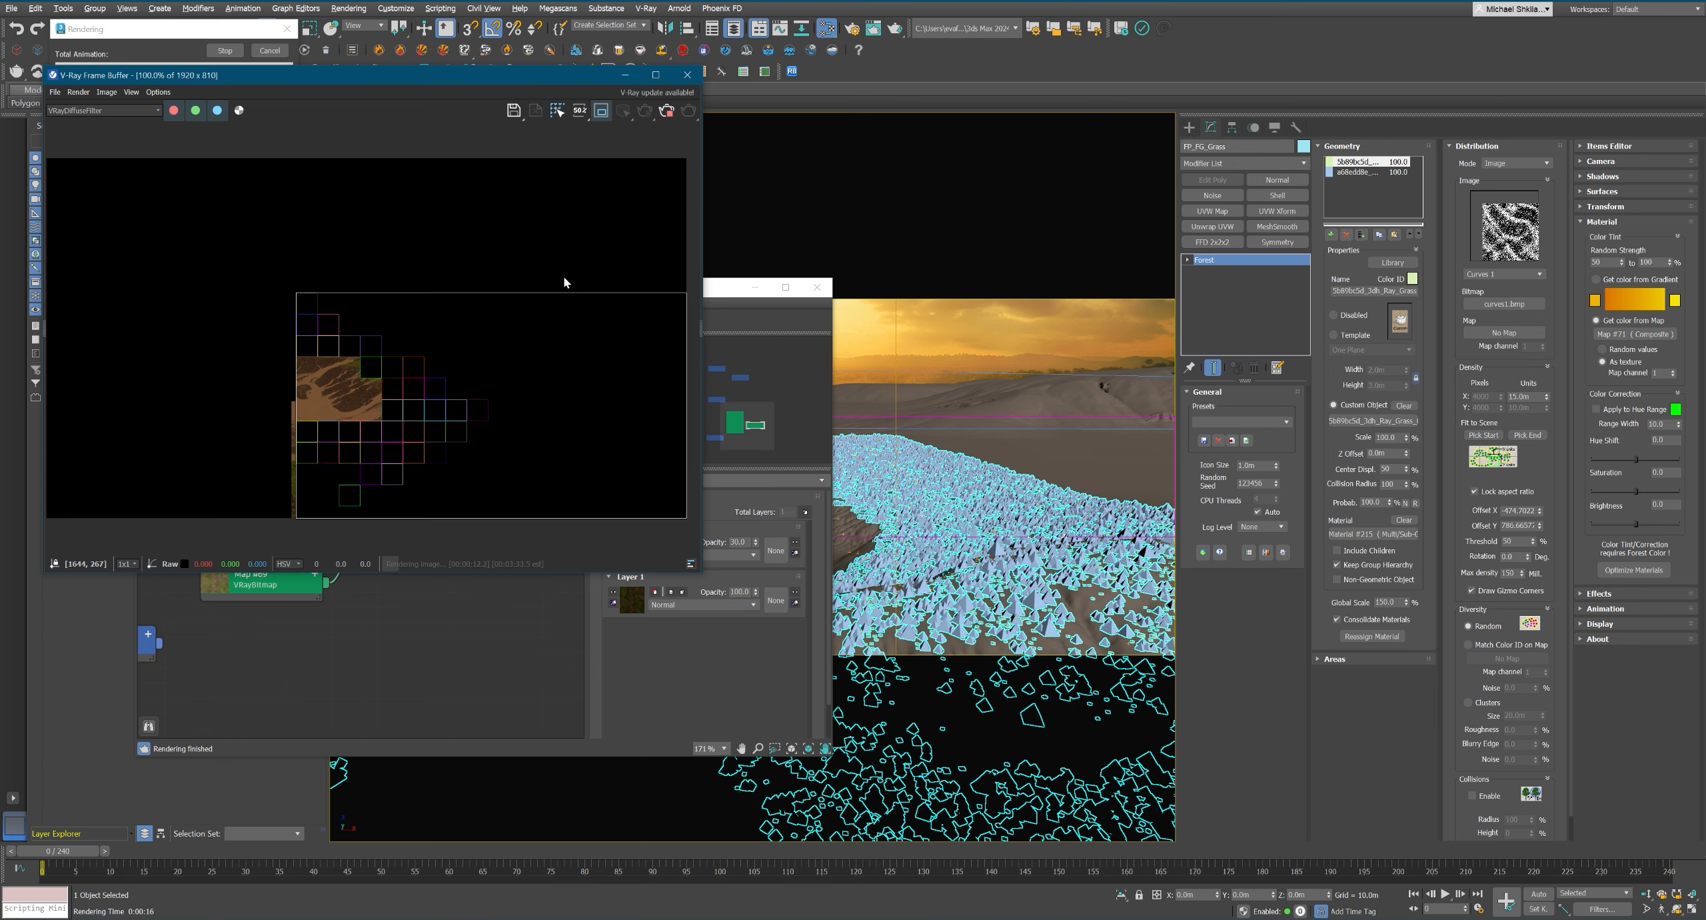
{"action": "scroll", "coordinate": [484, 358], "scroll_direction": "up", "scroll_amount": 2}
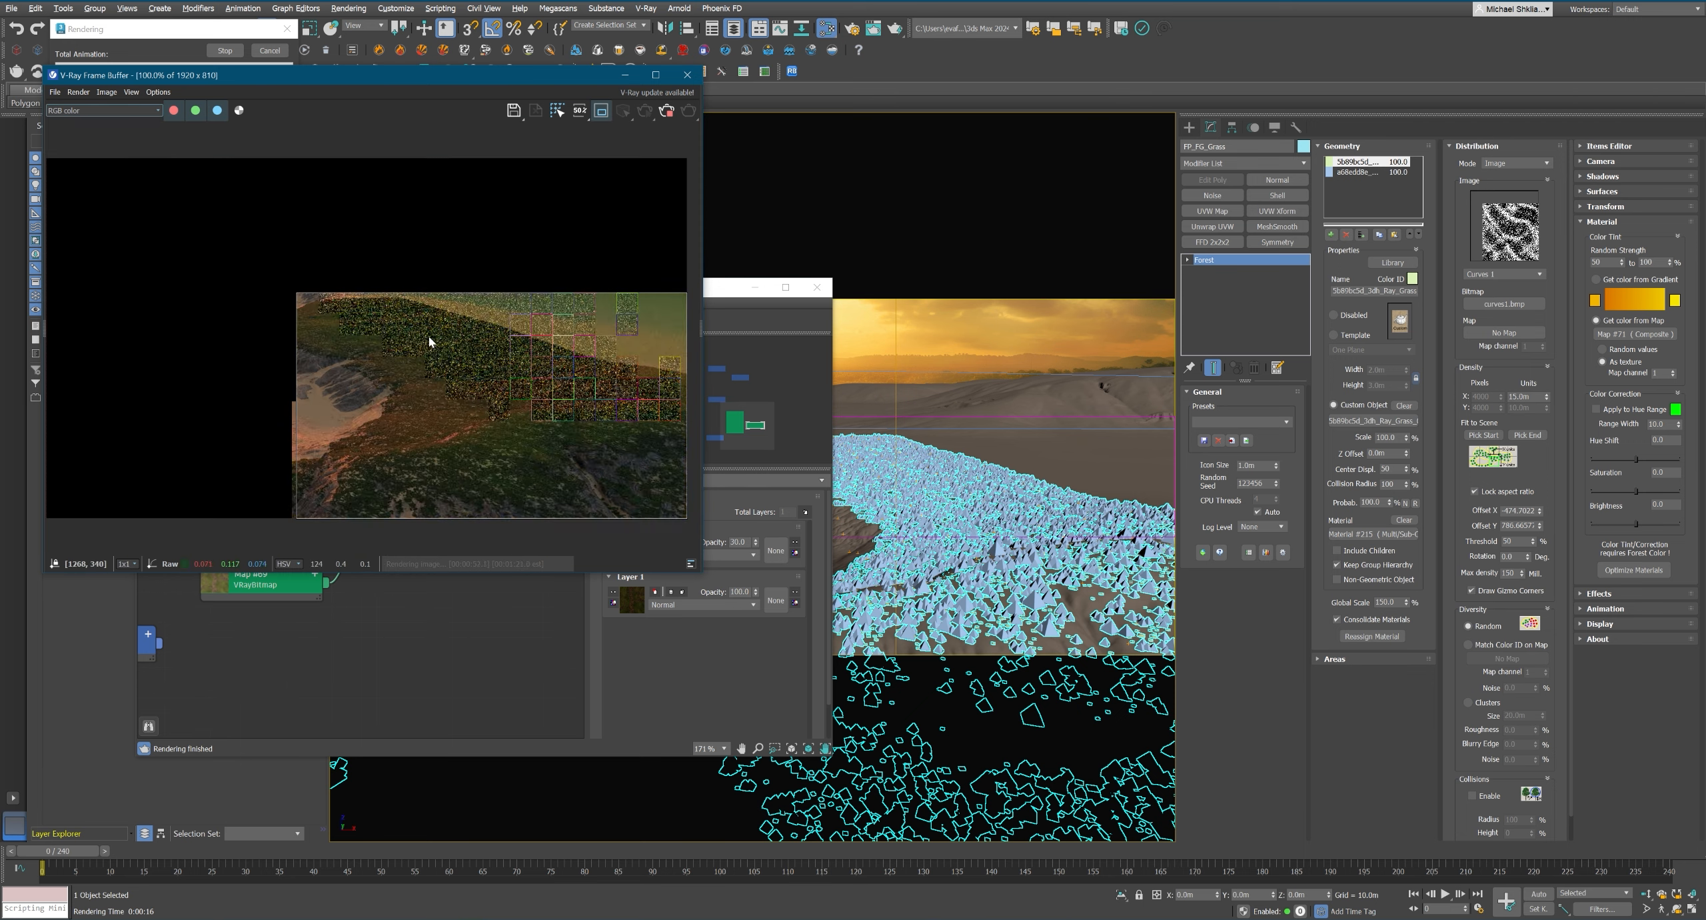
{"action": "scroll", "coordinate": [409, 482], "scroll_direction": "up", "scroll_amount": 4}
{"action": "scroll", "coordinate": [515, 440], "scroll_direction": "down", "scroll_amount": 4}
{"action": "scroll", "coordinate": [512, 440], "scroll_direction": "up", "scroll_amount": 4}
{"action": "left_click", "coordinate": [78, 111]}
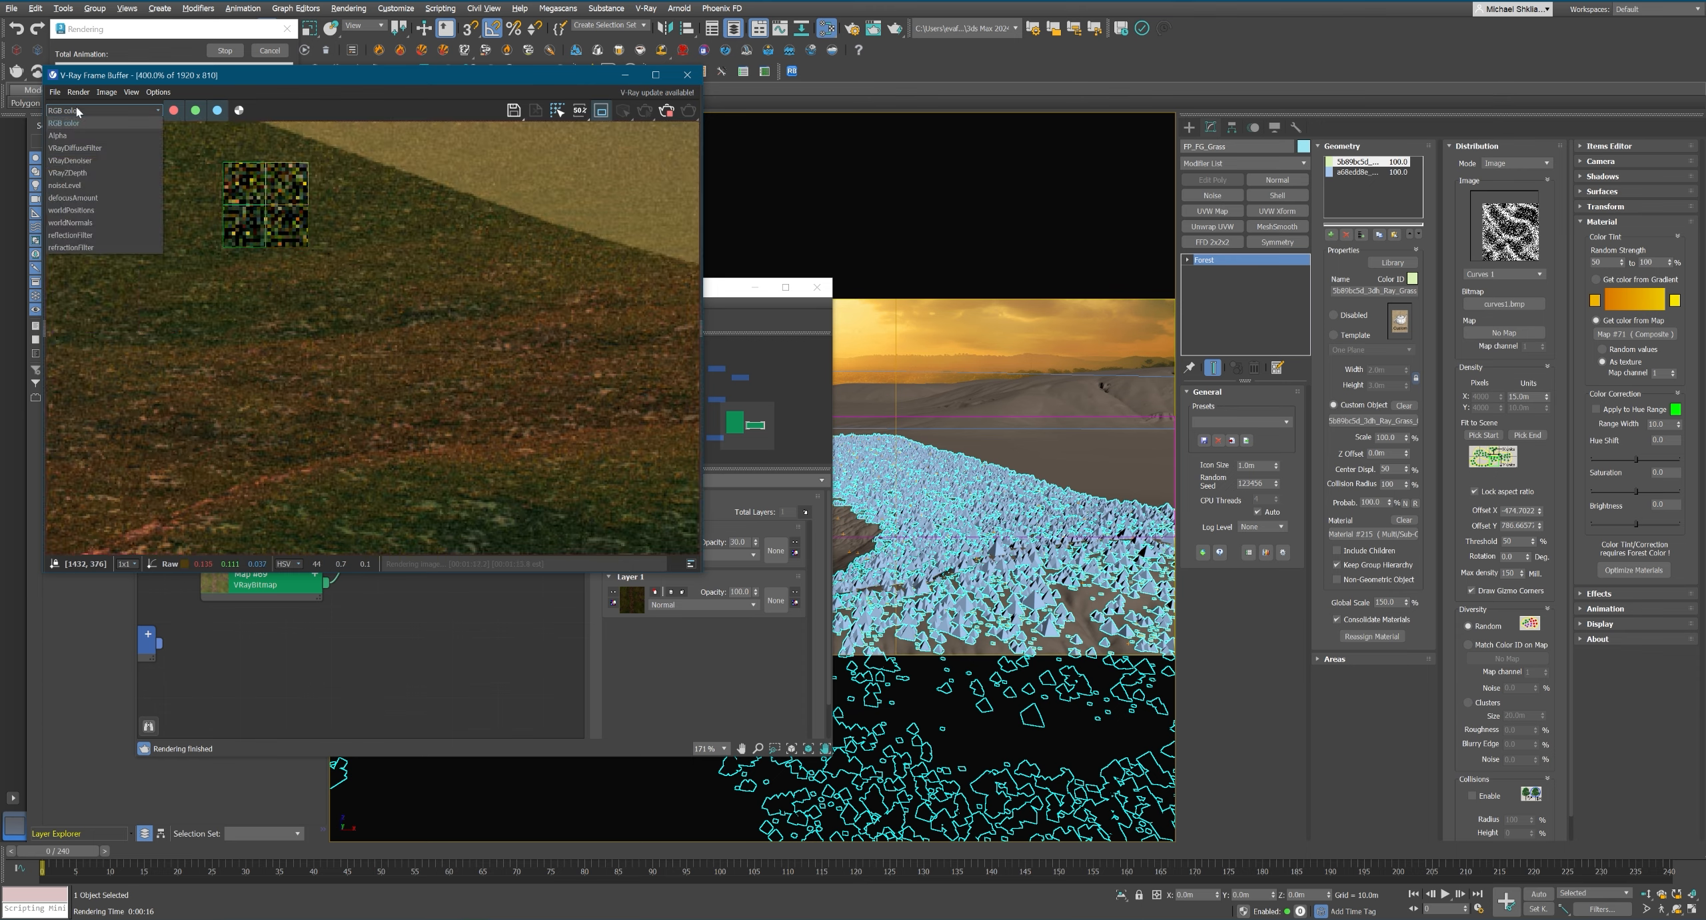
{"action": "left_click", "coordinate": [64, 122]}
{"action": "scroll", "coordinate": [426, 374], "scroll_direction": "down", "scroll_amount": 8}
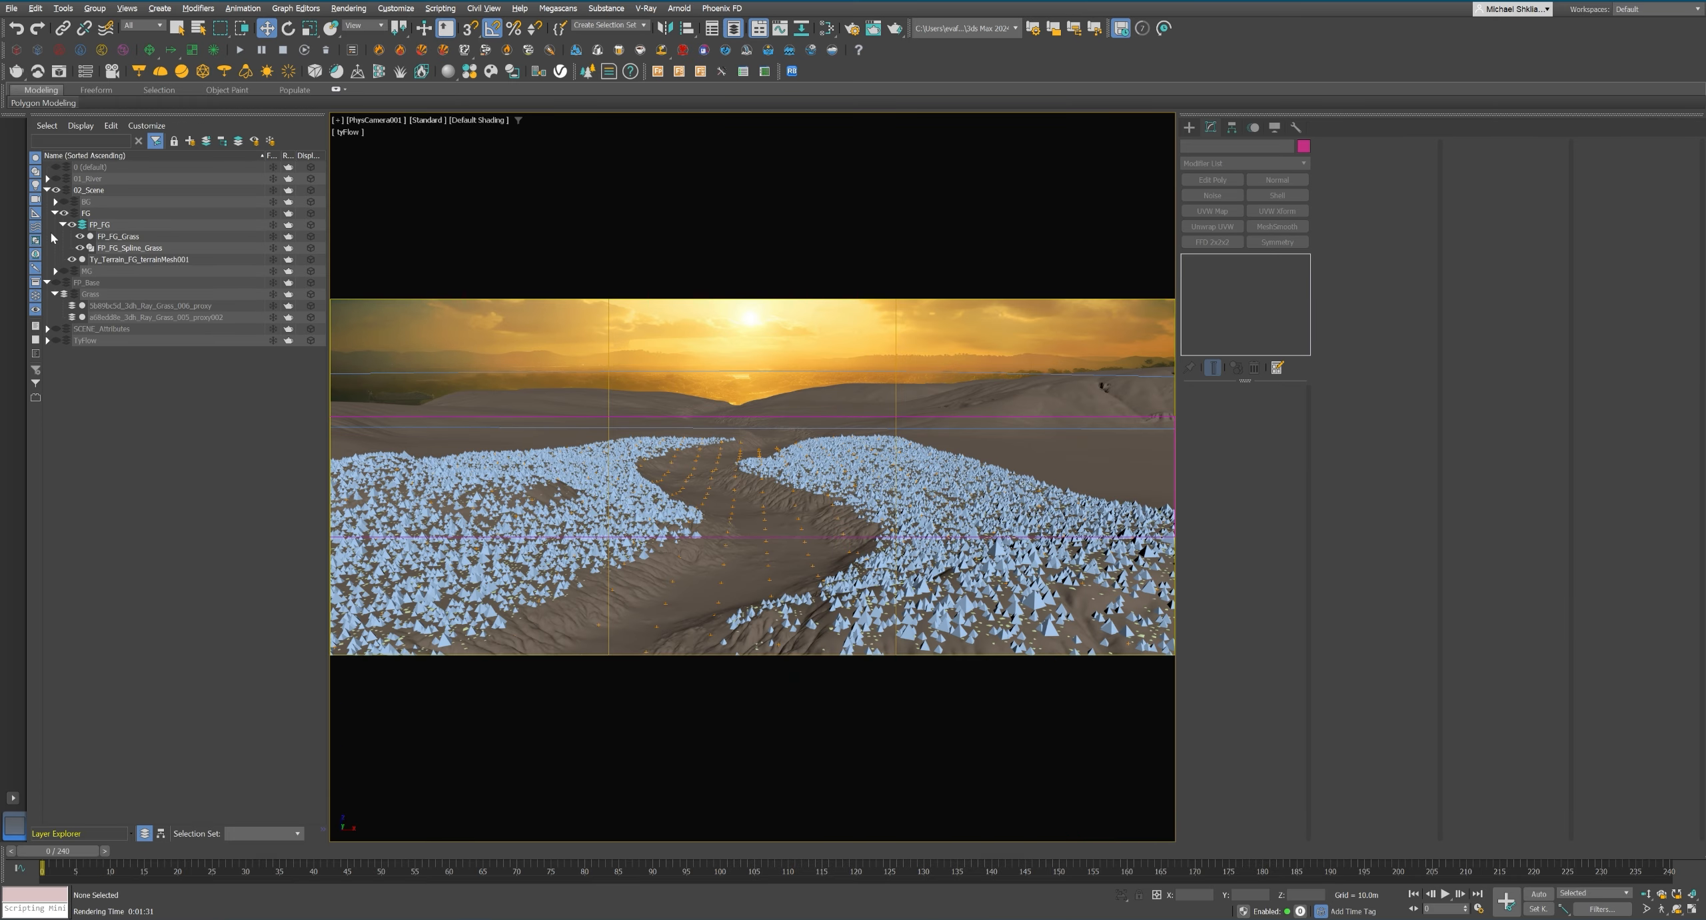
Collapse the scene and grass layers and create a Trees layer under the FP_Base layer.
{"action": "left_click", "coordinate": [56, 190]}
{"action": "left_click", "coordinate": [47, 190]}
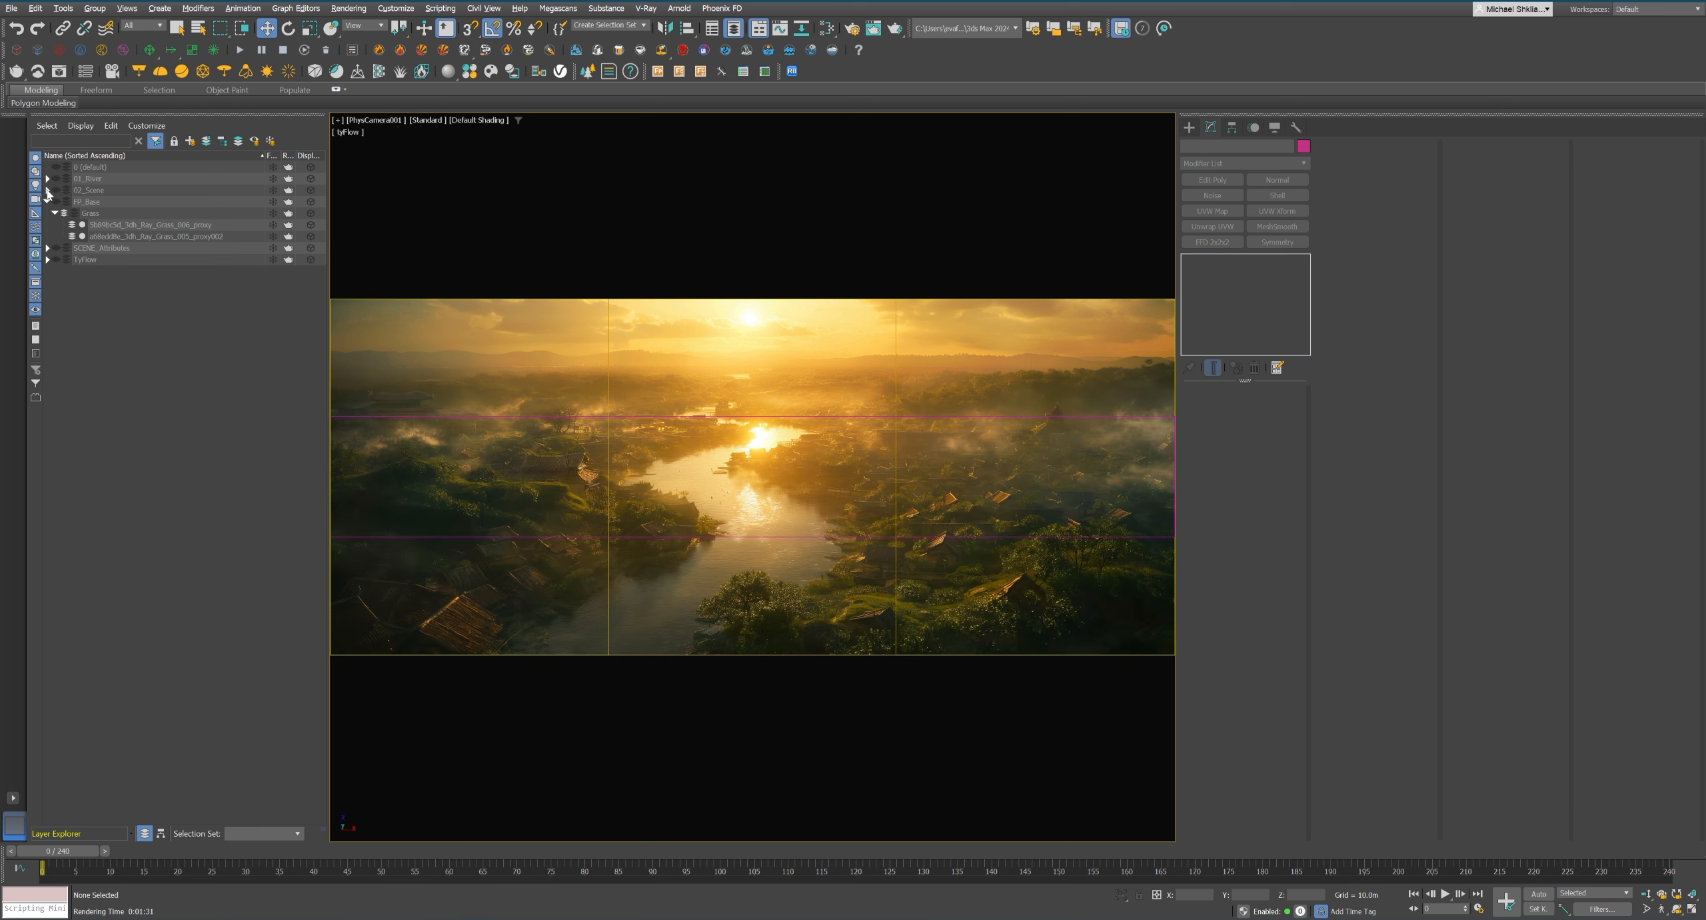
{"action": "left_click", "coordinate": [56, 213]}
{"action": "left_click", "coordinate": [206, 141]}
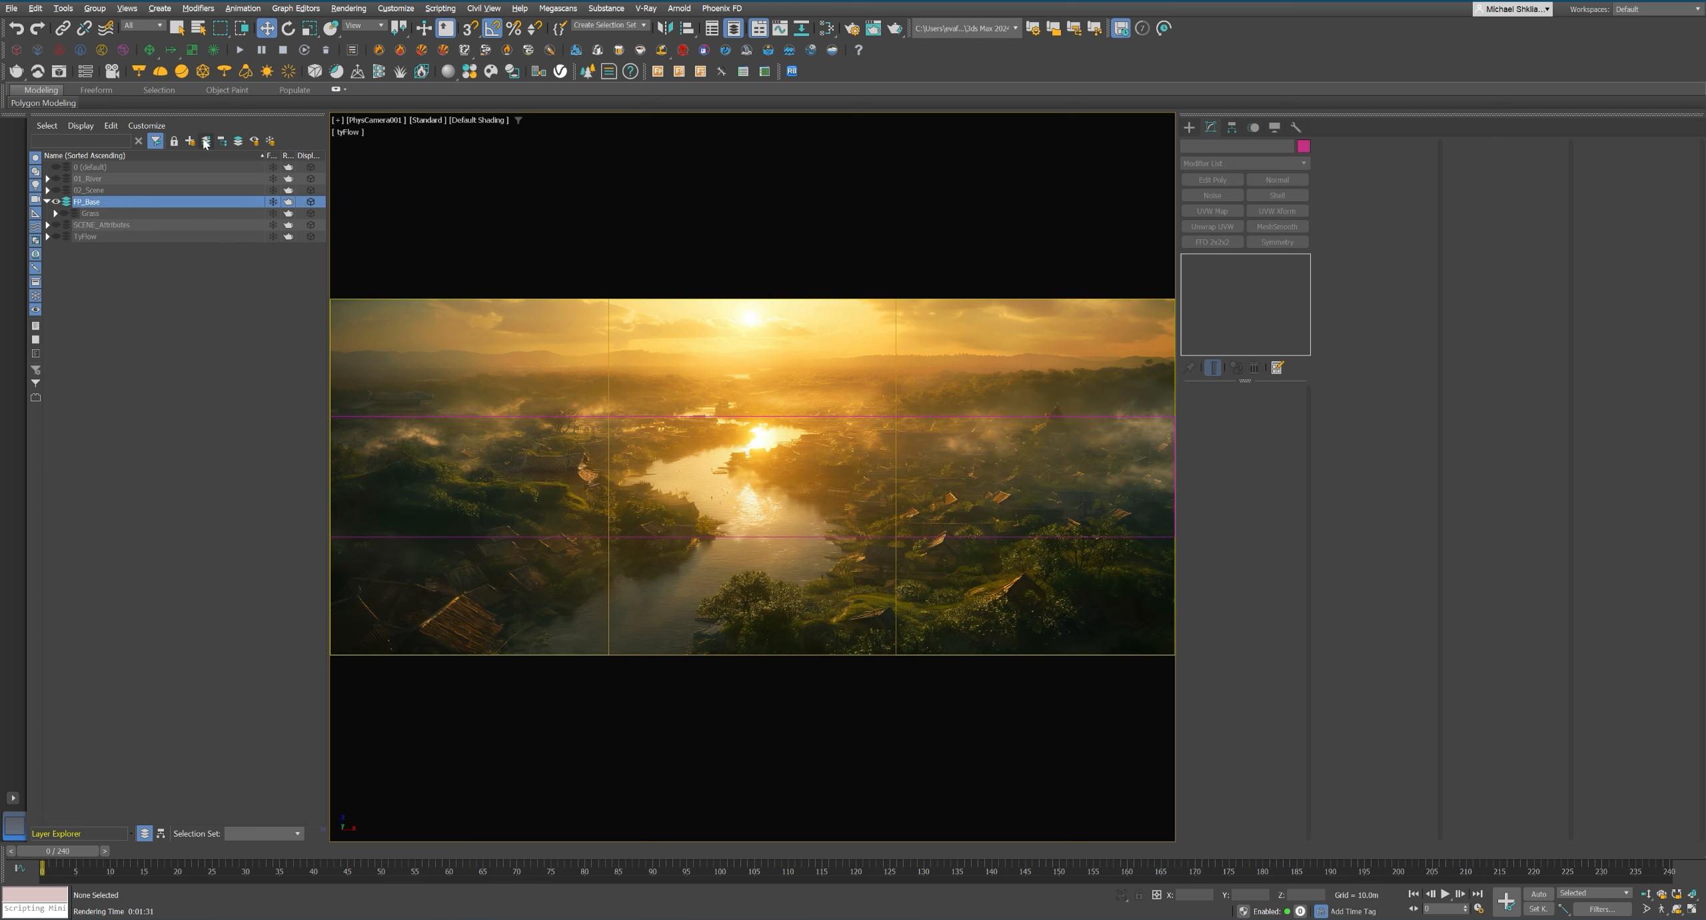
{"action": "type", "text": "Trees"}
{"action": "key", "text": "Return"}
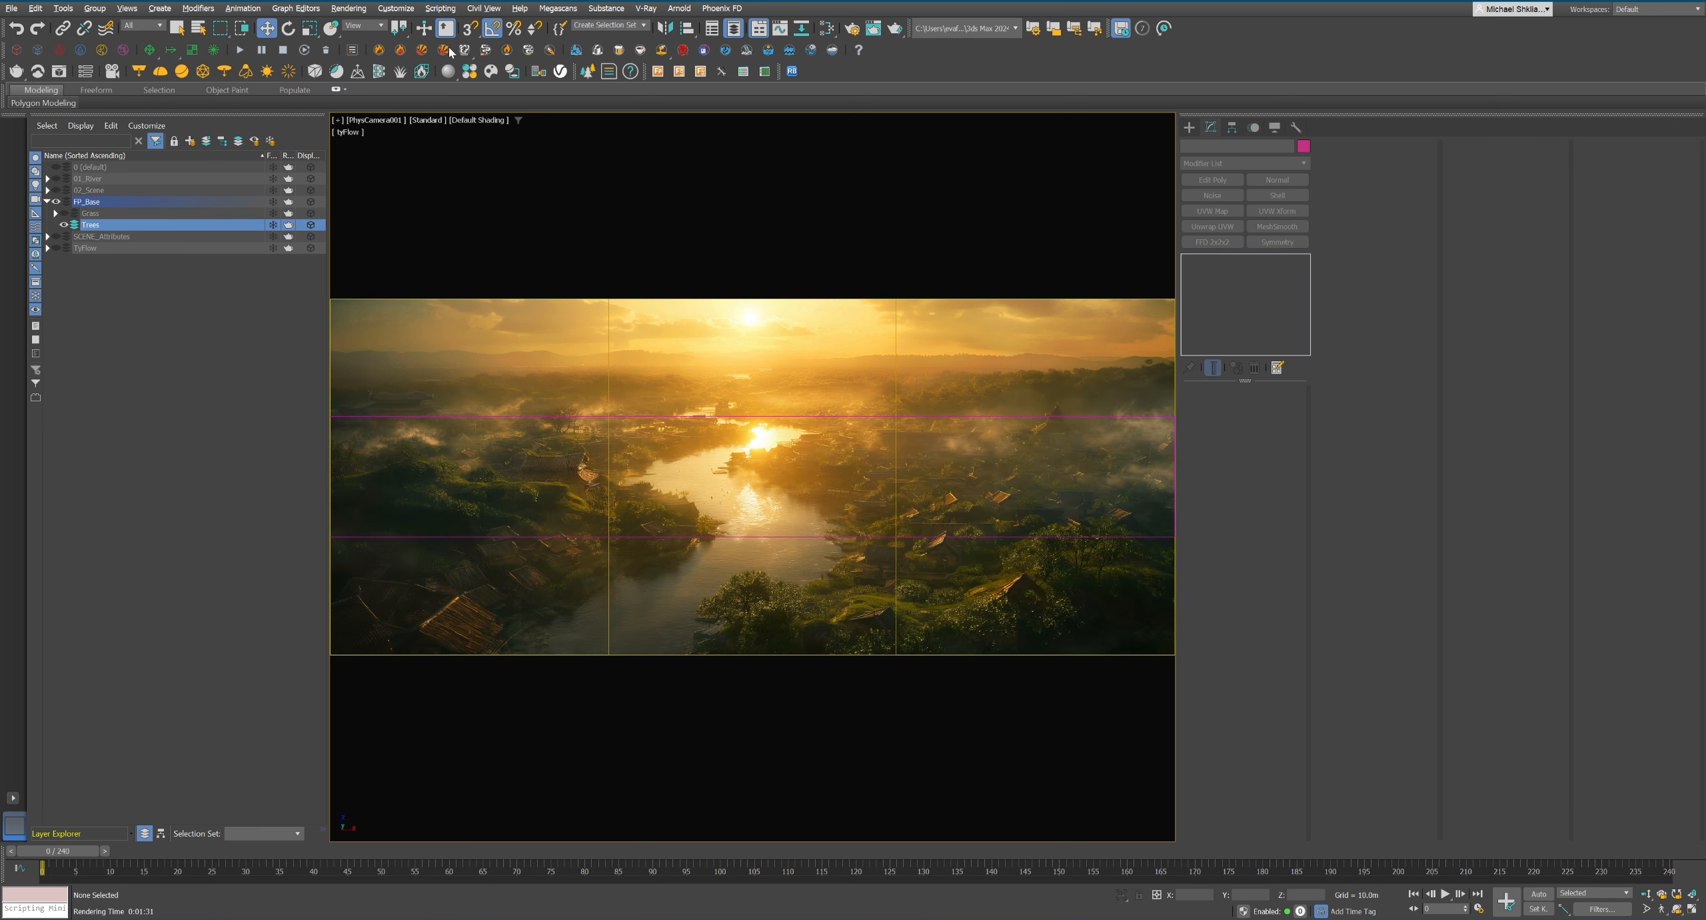
Search the Trees category of the Chaos Cosmos library for "oak" in an enlarged browser window.
{"action": "left_click", "coordinate": [686, 484]}
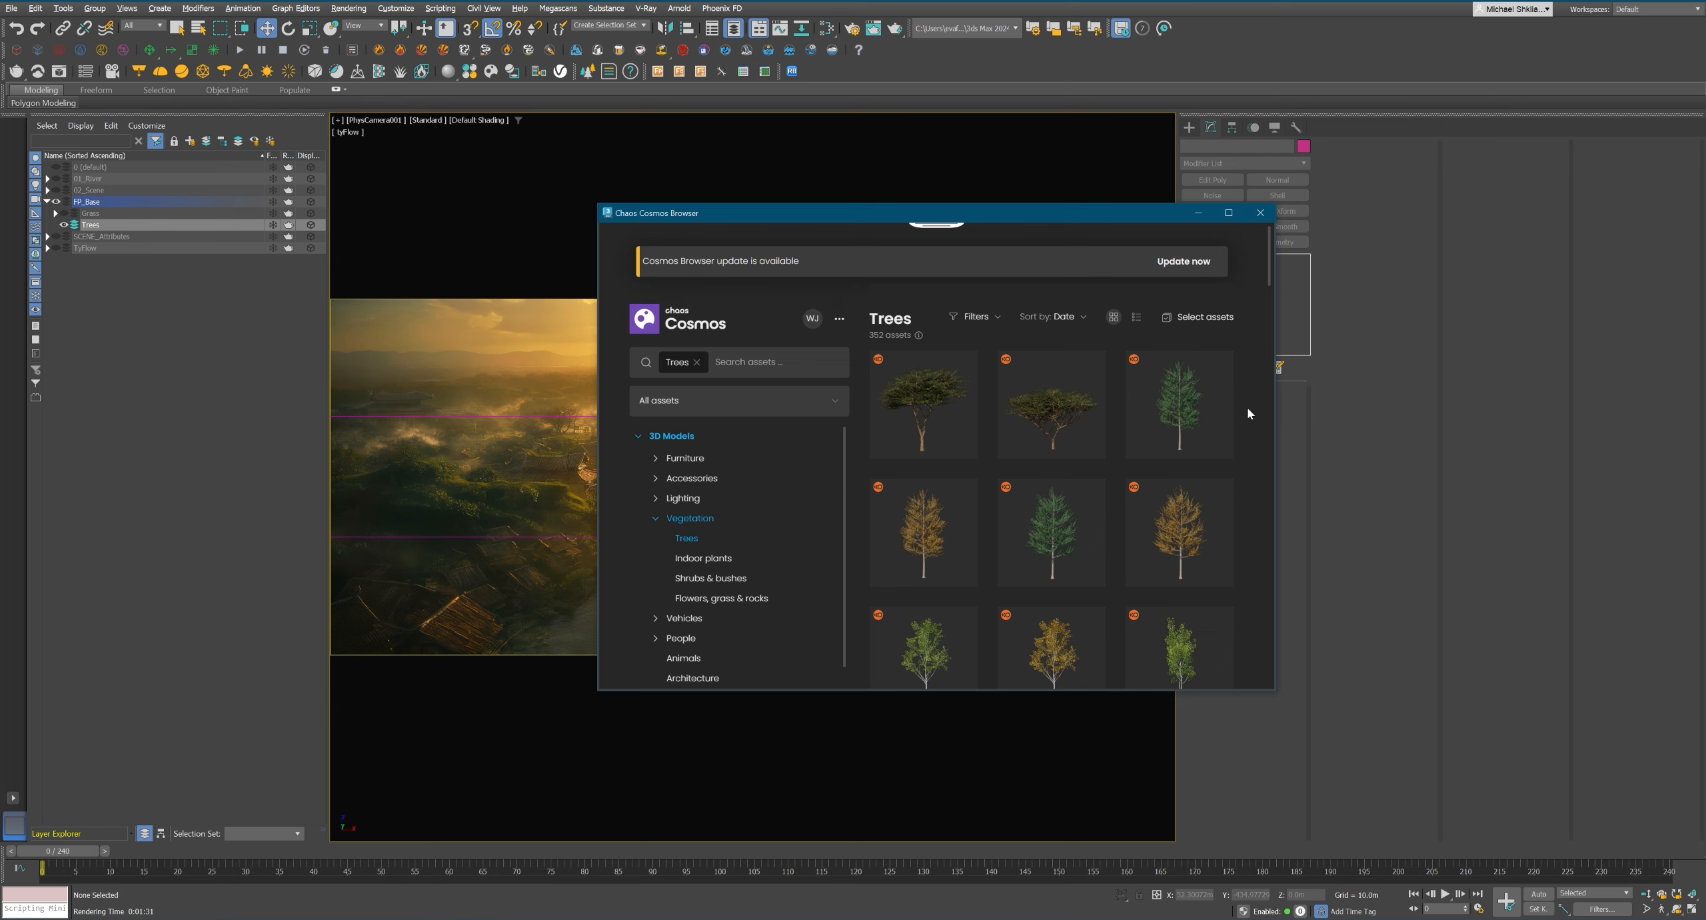
{"action": "left_click", "coordinate": [773, 361]}
{"action": "type", "text": "oak"}
{"action": "key", "text": "Return"}
{"action": "left_click", "coordinate": [1229, 212]}
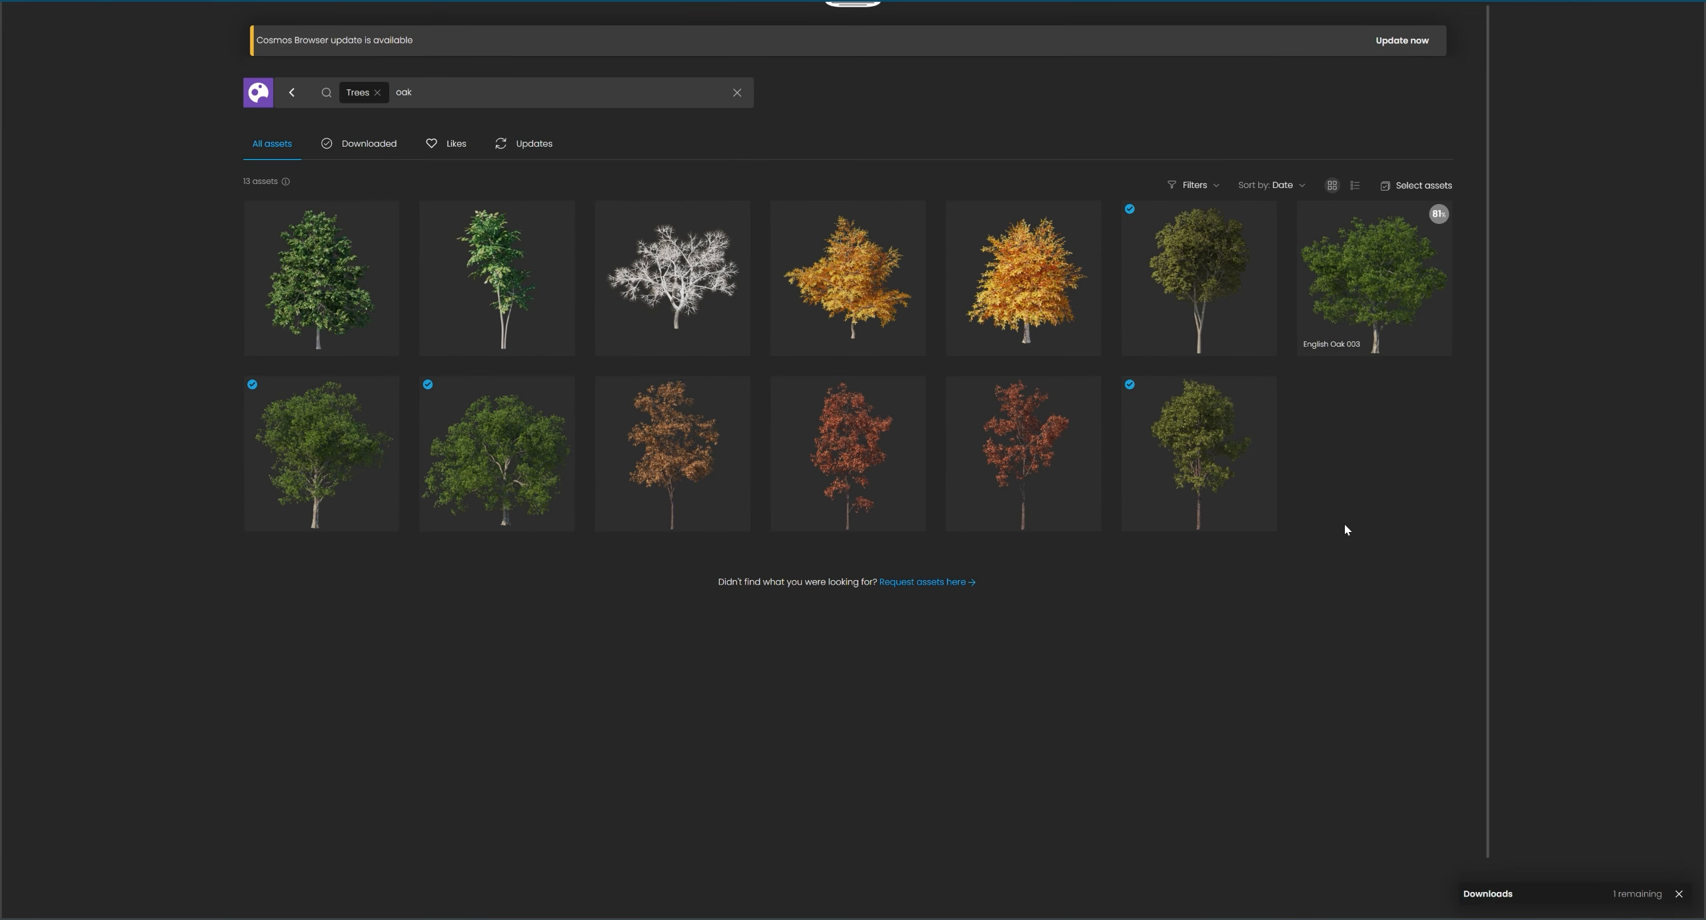
Import the five downloaded green oaks into the scene, including Austrian Oak 62-02 and English Oak 003.
{"action": "left_click", "coordinate": [1263, 214]}
{"action": "left_click", "coordinate": [1440, 214]}
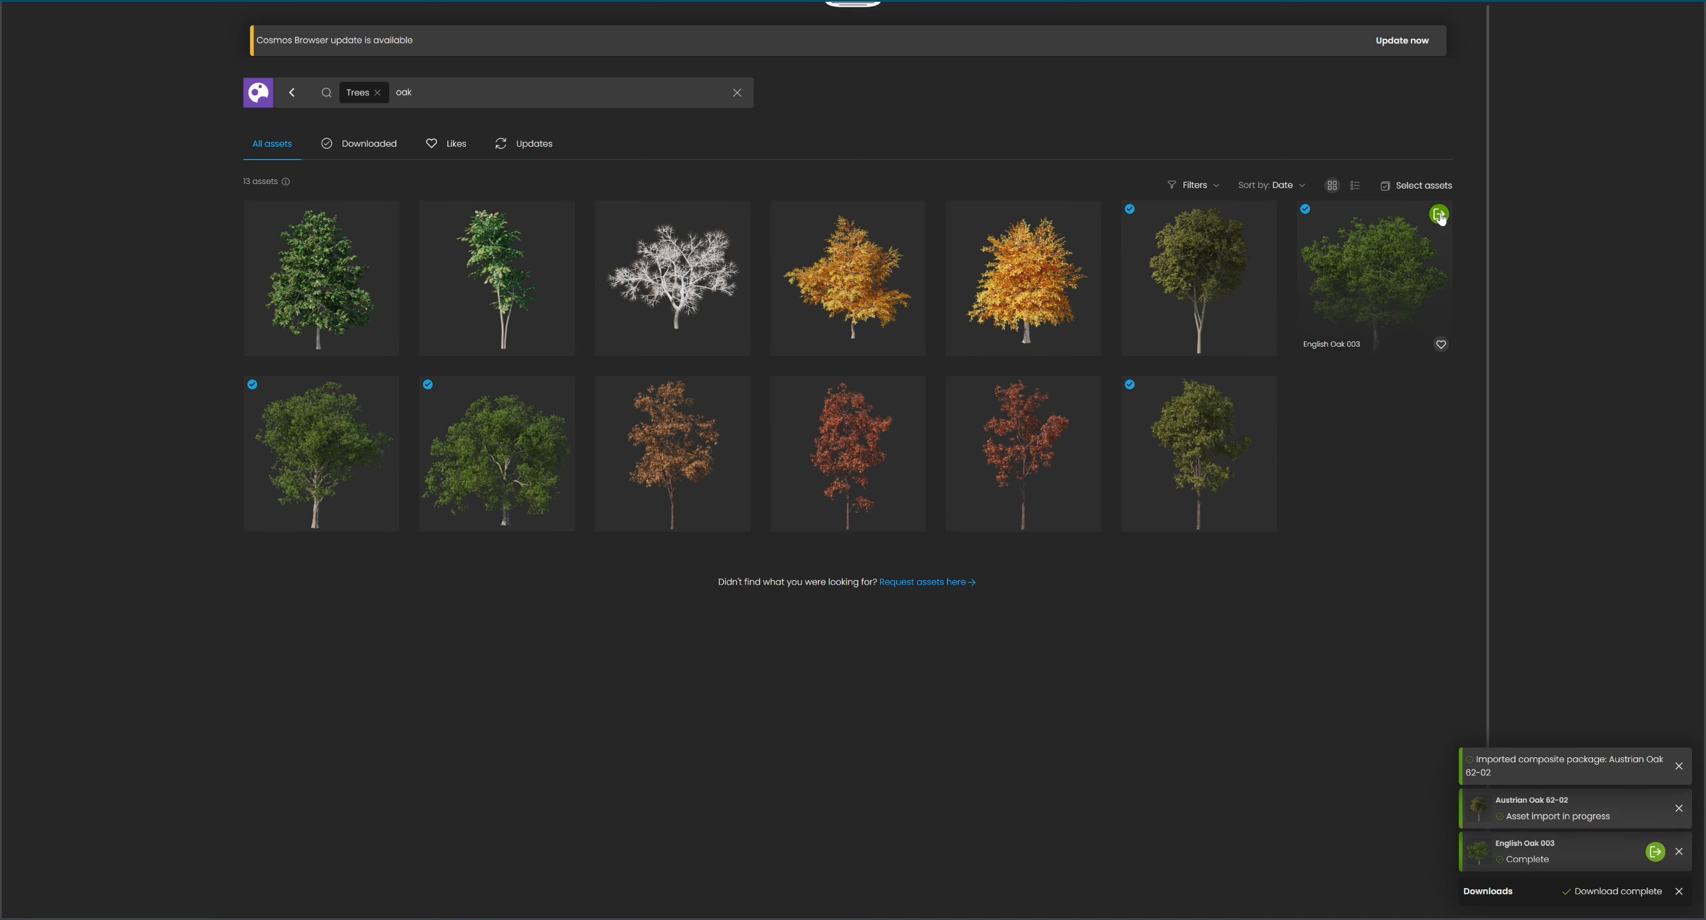
{"action": "left_click", "coordinate": [387, 390]}
{"action": "left_click", "coordinate": [562, 392]}
{"action": "left_click", "coordinate": [1262, 390]}
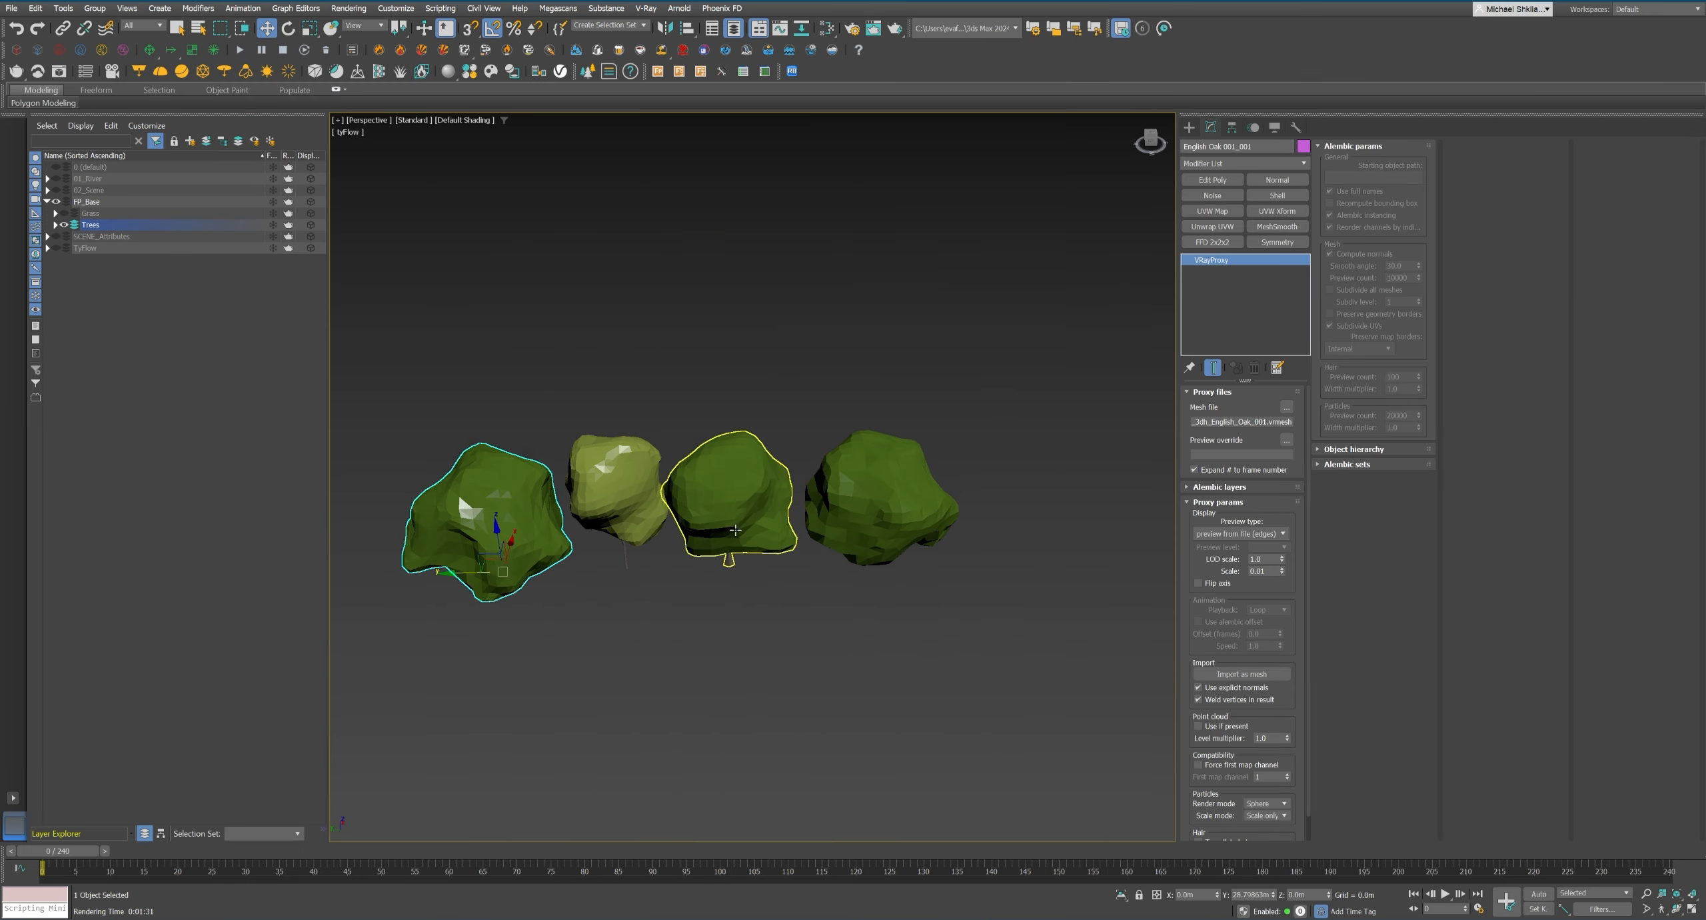
Measure the dimensions of the imported oak trees one by one with the Measure utility.
{"action": "left_click", "coordinate": [1296, 128]}
{"action": "left_click", "coordinate": [1241, 256]}
{"action": "left_click", "coordinate": [1033, 496]}
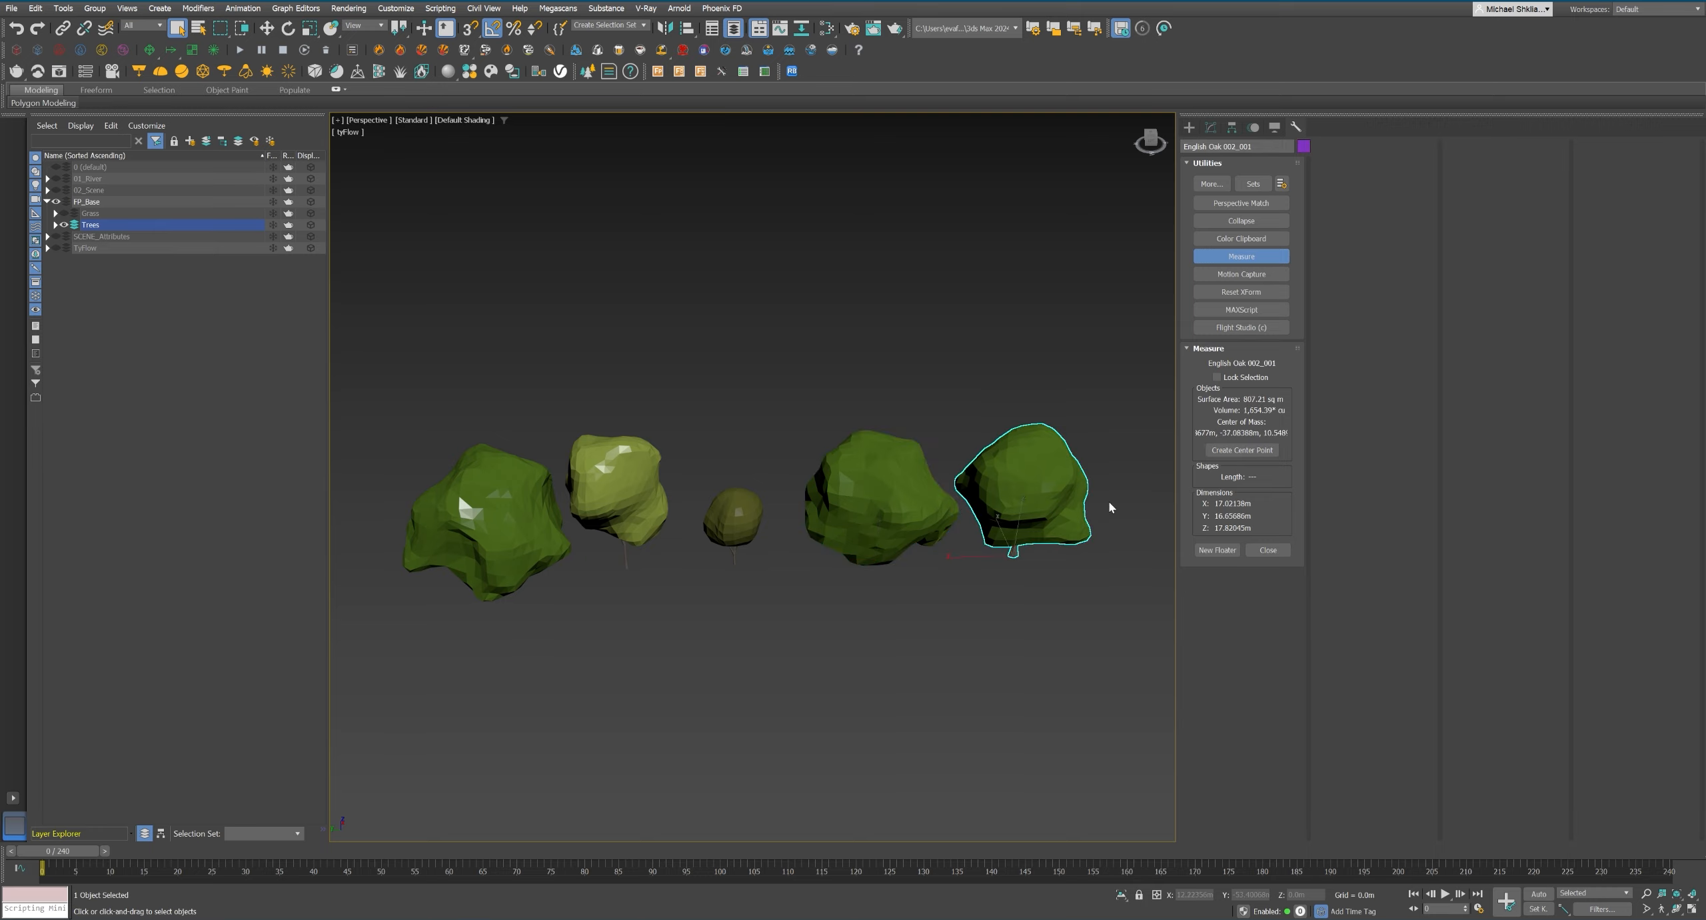
{"action": "left_click", "coordinate": [887, 499]}
{"action": "left_click", "coordinate": [735, 520]}
{"action": "left_click", "coordinate": [623, 497]}
{"action": "left_click", "coordinate": [800, 374]}
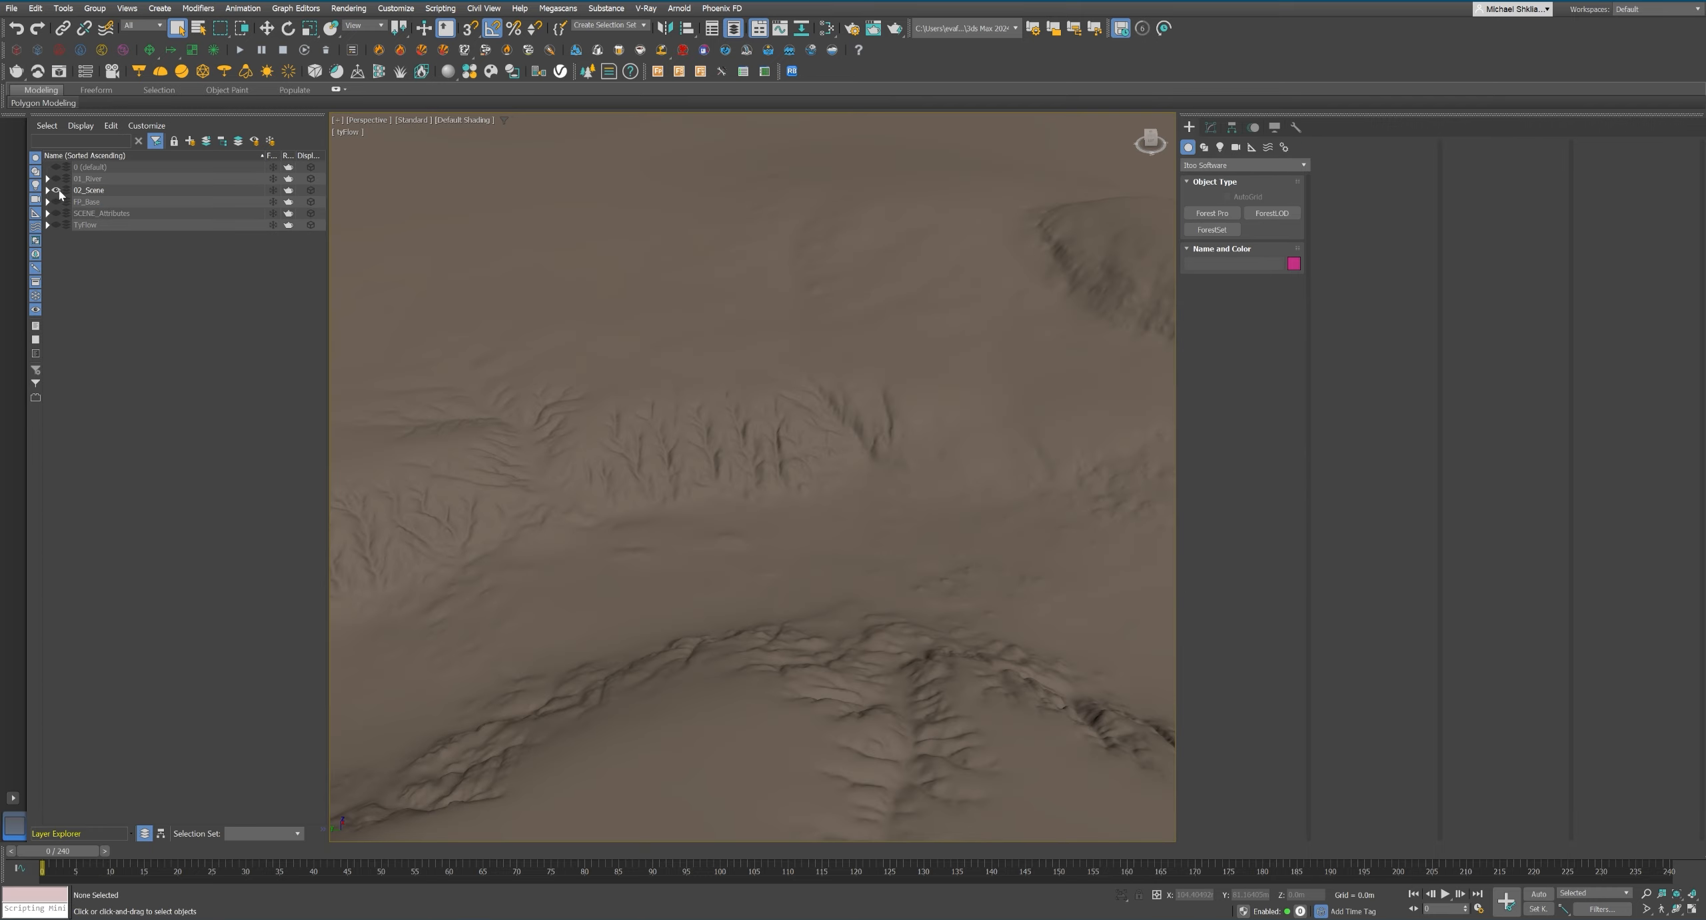
Create a Forest Pro scatter on the foreground terrain mesh in the FP_FG layer, unhiding the target layer.
{"action": "scroll", "coordinate": [510, 355], "scroll_direction": "down", "scroll_amount": 3}
{"action": "middle_click_drag", "start_coordinate": [510, 356], "coordinate": [516, 507]}
{"action": "left_click", "coordinate": [1212, 213]}
{"action": "left_click", "coordinate": [810, 470]}
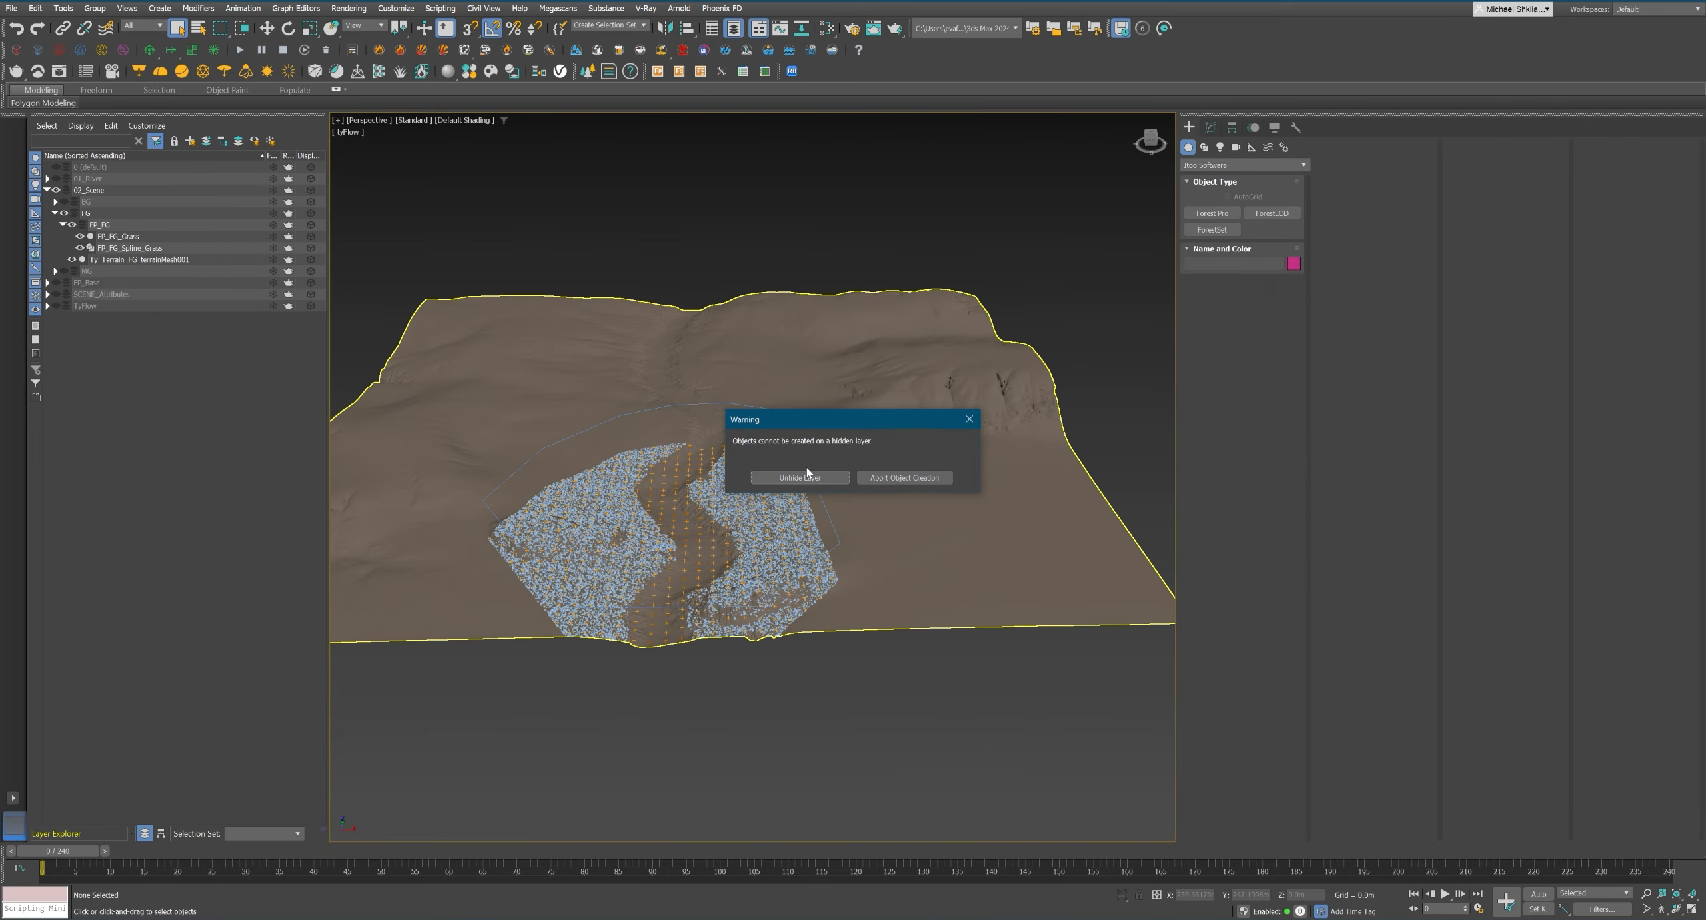
{"action": "left_click", "coordinate": [807, 475]}
{"action": "left_click", "coordinate": [967, 448]}
{"action": "left_click", "coordinate": [1211, 127]}
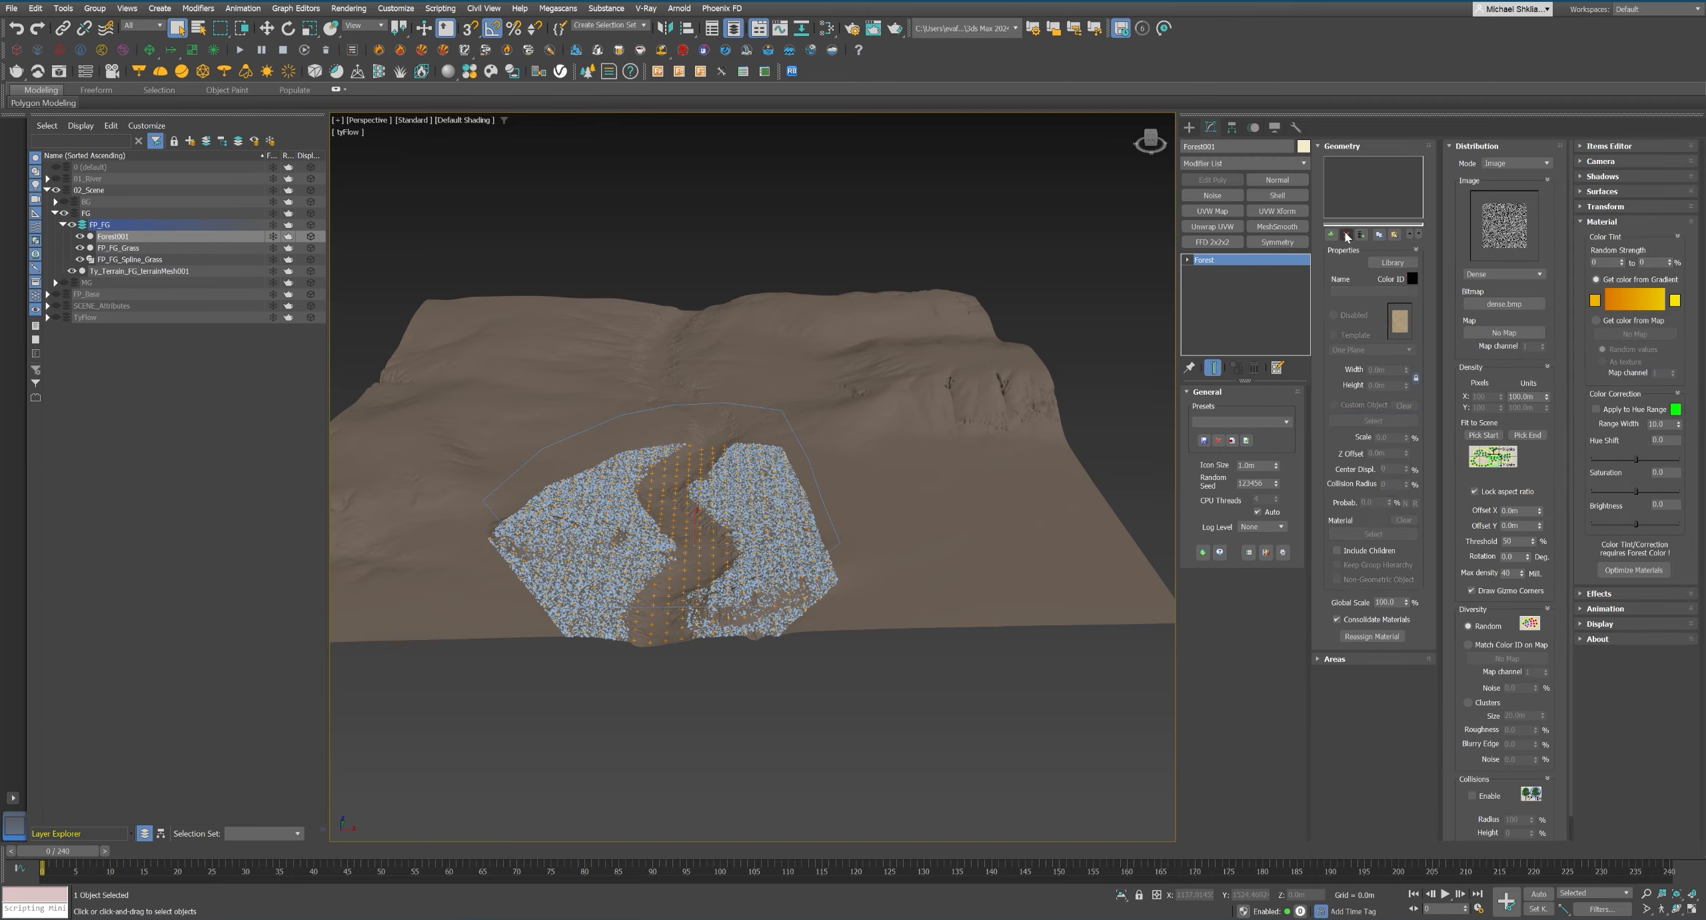
Add the five oaks from the Trees layer under FP_Base to the scatter geometry, from Austrian Oak to White Oak.
{"action": "left_click", "coordinate": [1331, 234]}
{"action": "left_click", "coordinate": [48, 294]}
{"action": "left_click", "coordinate": [55, 317]}
{"action": "left_click", "coordinate": [144, 328]}
{"action": "left_click", "coordinate": [1331, 235]}
{"action": "left_click", "coordinate": [130, 340]}
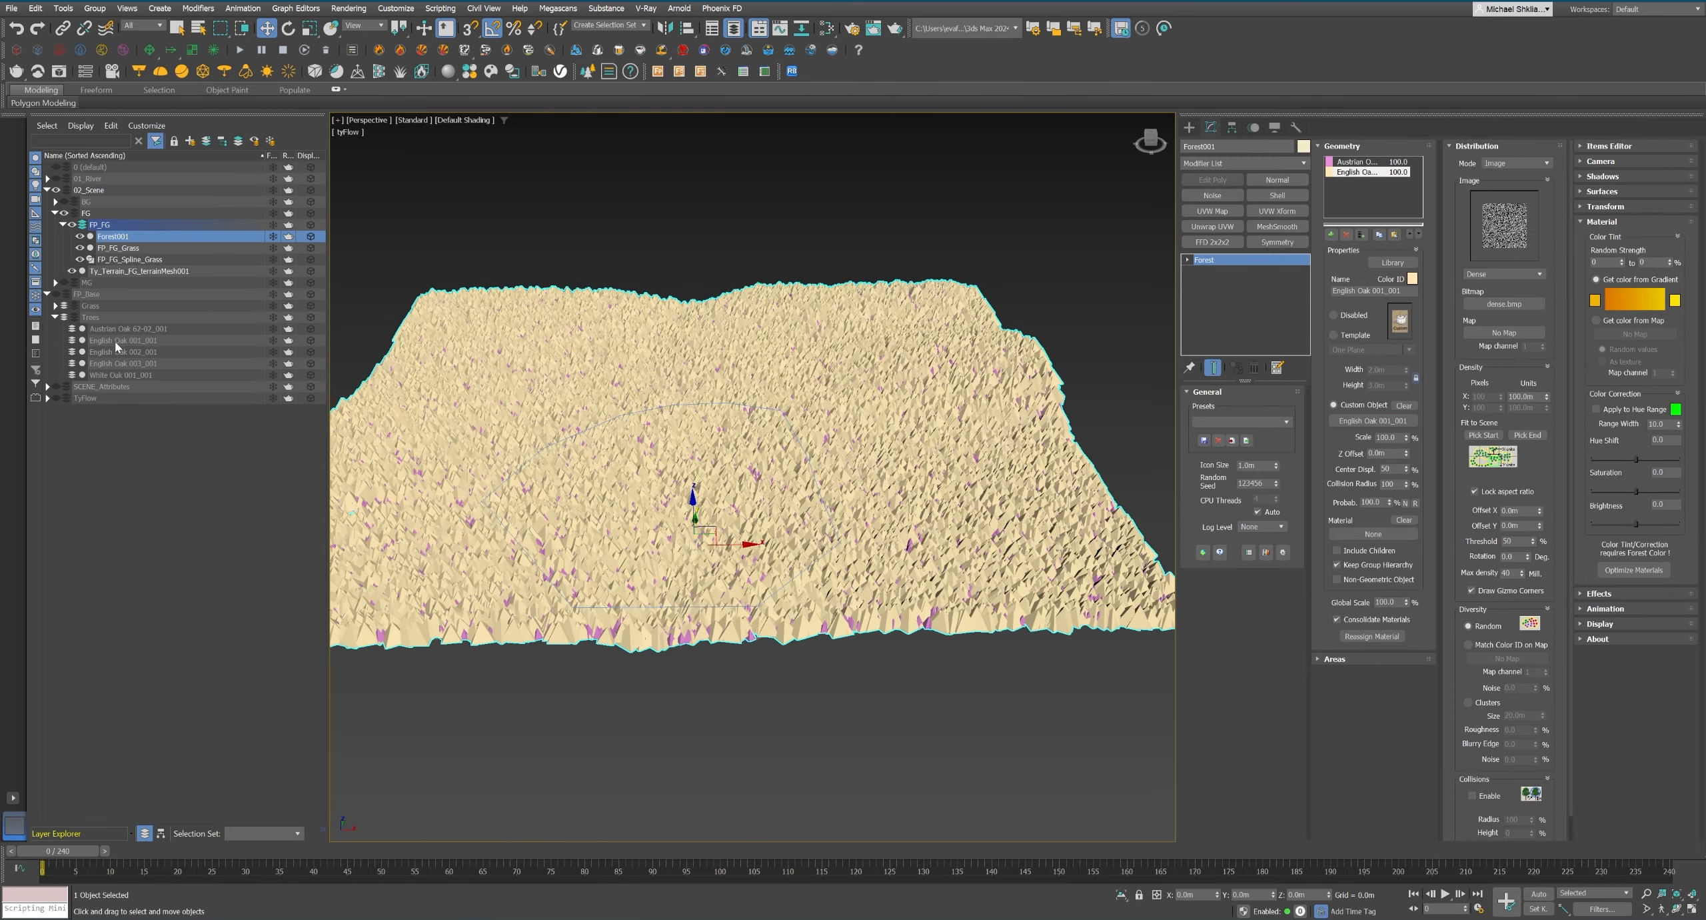
{"action": "left_click", "coordinate": [1331, 235]}
{"action": "left_click", "coordinate": [130, 352]}
{"action": "left_click", "coordinate": [1331, 234]}
{"action": "left_click", "coordinate": [130, 363]}
{"action": "left_click", "coordinate": [1331, 235]}
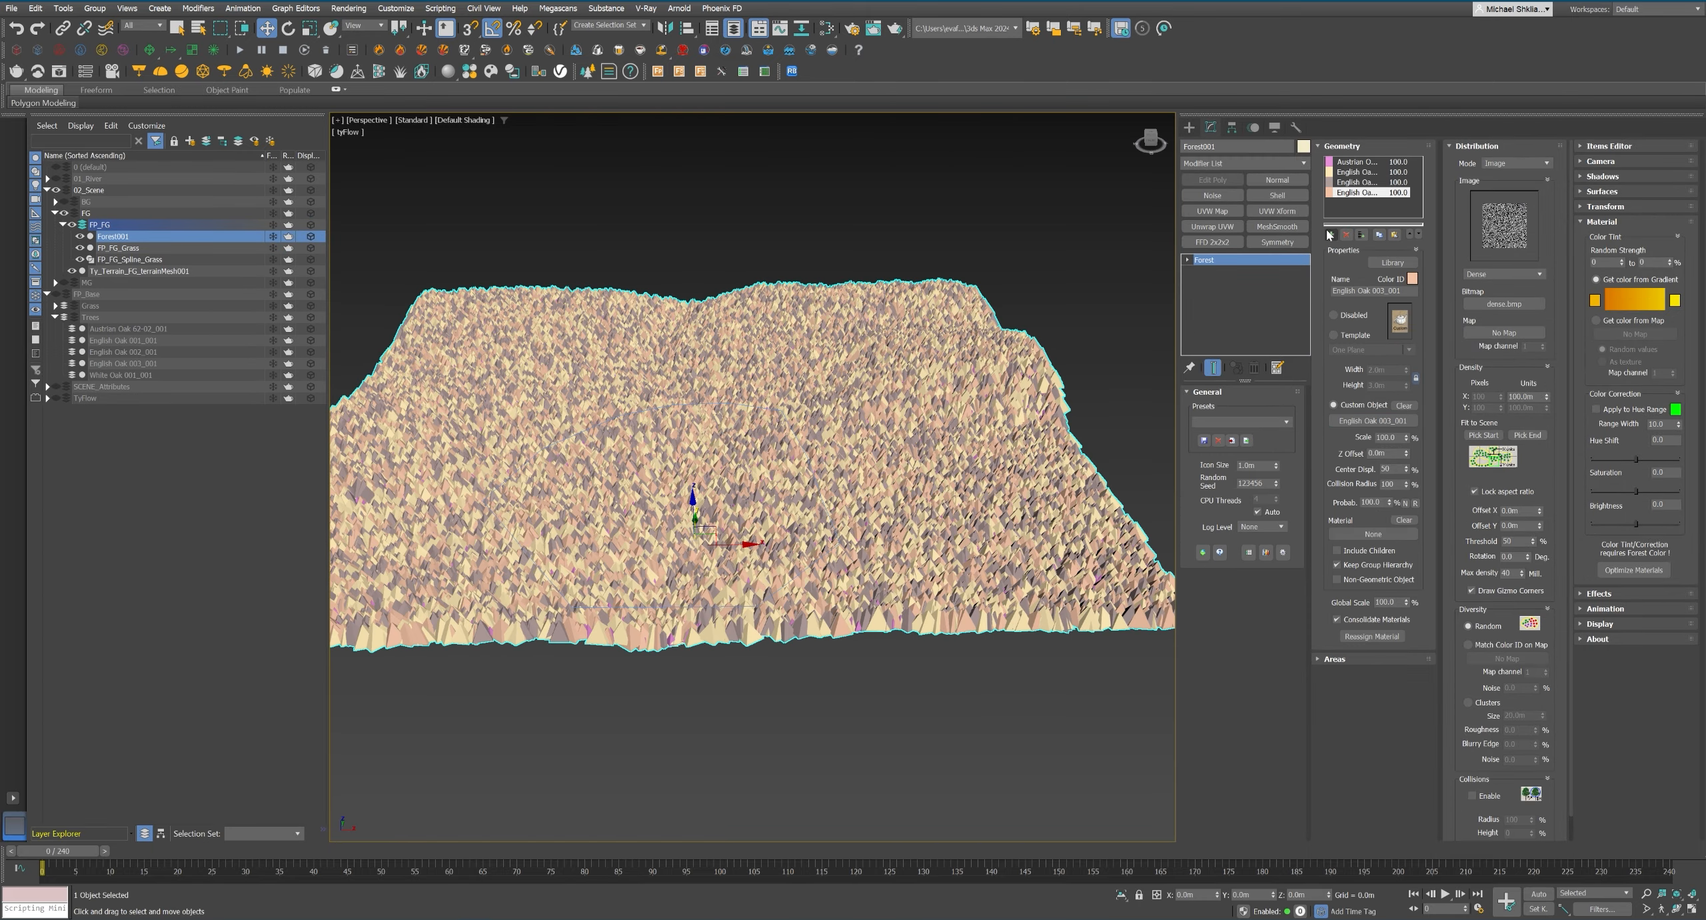
{"action": "left_click", "coordinate": [130, 375]}
{"action": "scroll", "coordinate": [1458, 732], "scroll_direction": "down", "scroll_amount": 2}
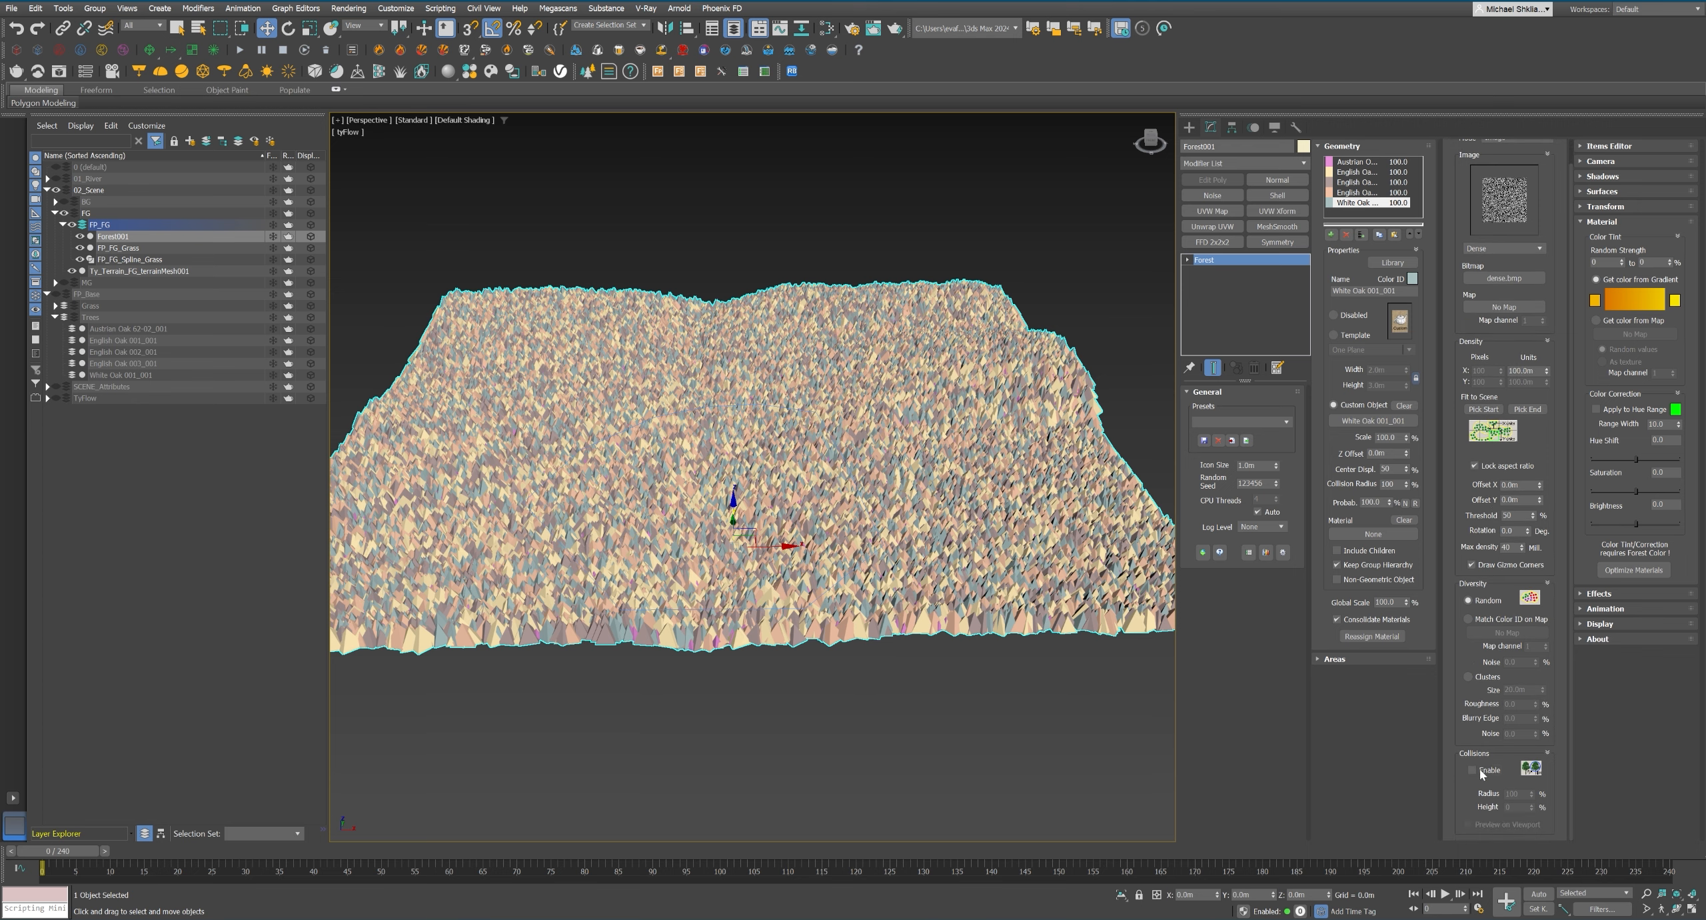
Enable collisions for the tree scatter with a radius of 80% and preview them in the viewport.
{"action": "left_click", "coordinate": [1473, 769]}
{"action": "left_click", "coordinate": [1469, 825]}
{"action": "double_click", "coordinate": [1512, 794]}
{"action": "type", "text": "80"}
{"action": "key", "text": "Return"}
Limit the tree scatter's maximum surface slope to 15.0 while checking it through the camera, and return to the perspective view.
{"action": "key", "text": "c"}
{"action": "key", "text": "q"}
{"action": "left_click", "coordinate": [1602, 192]}
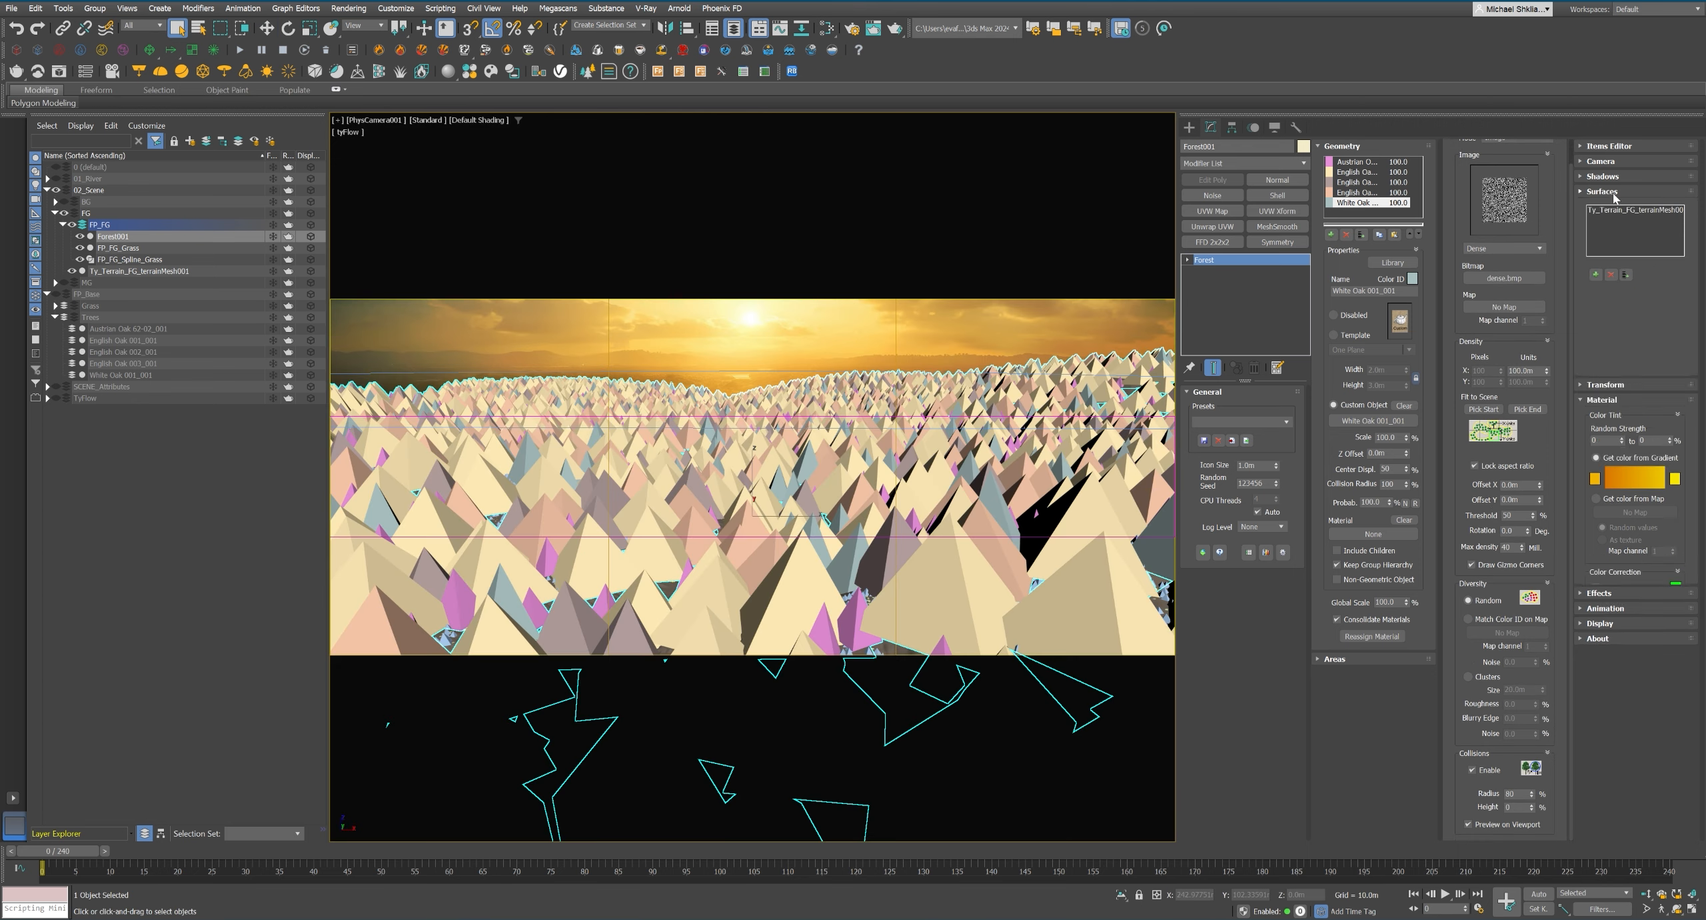
{"action": "double_click", "coordinate": [1601, 644]}
{"action": "type", "text": "15"}
{"action": "key", "text": "Return"}
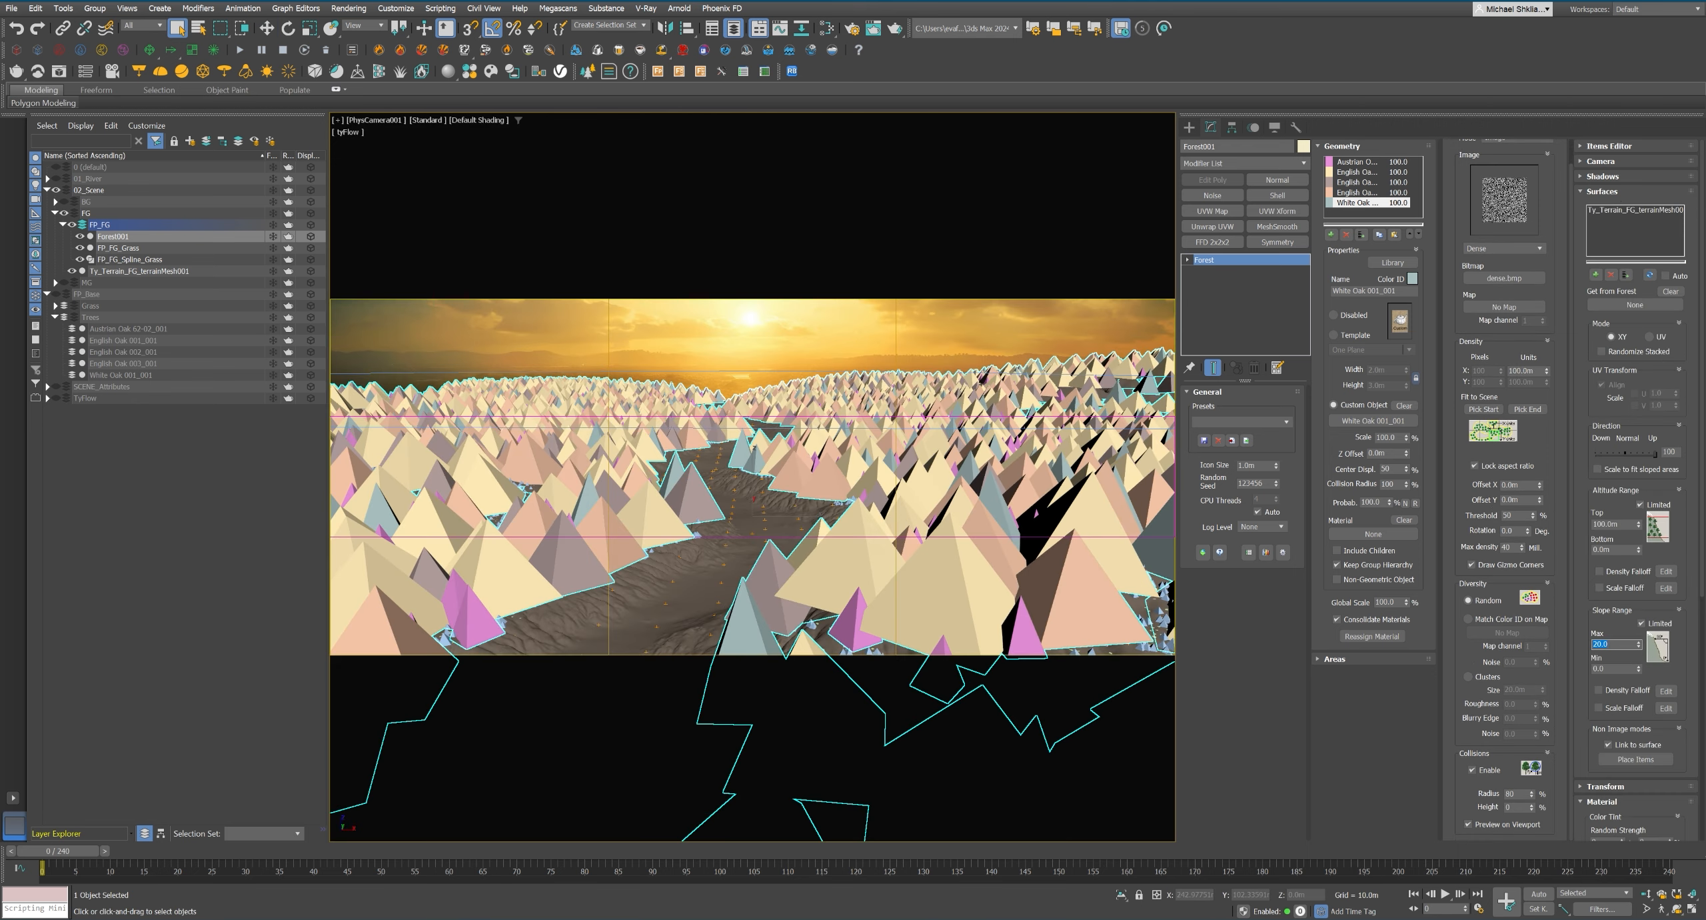
{"action": "scroll", "coordinate": [1592, 609], "scroll_direction": "down", "scroll_amount": 2}
{"action": "scroll", "coordinate": [1591, 609], "scroll_direction": "up", "scroll_amount": 2}
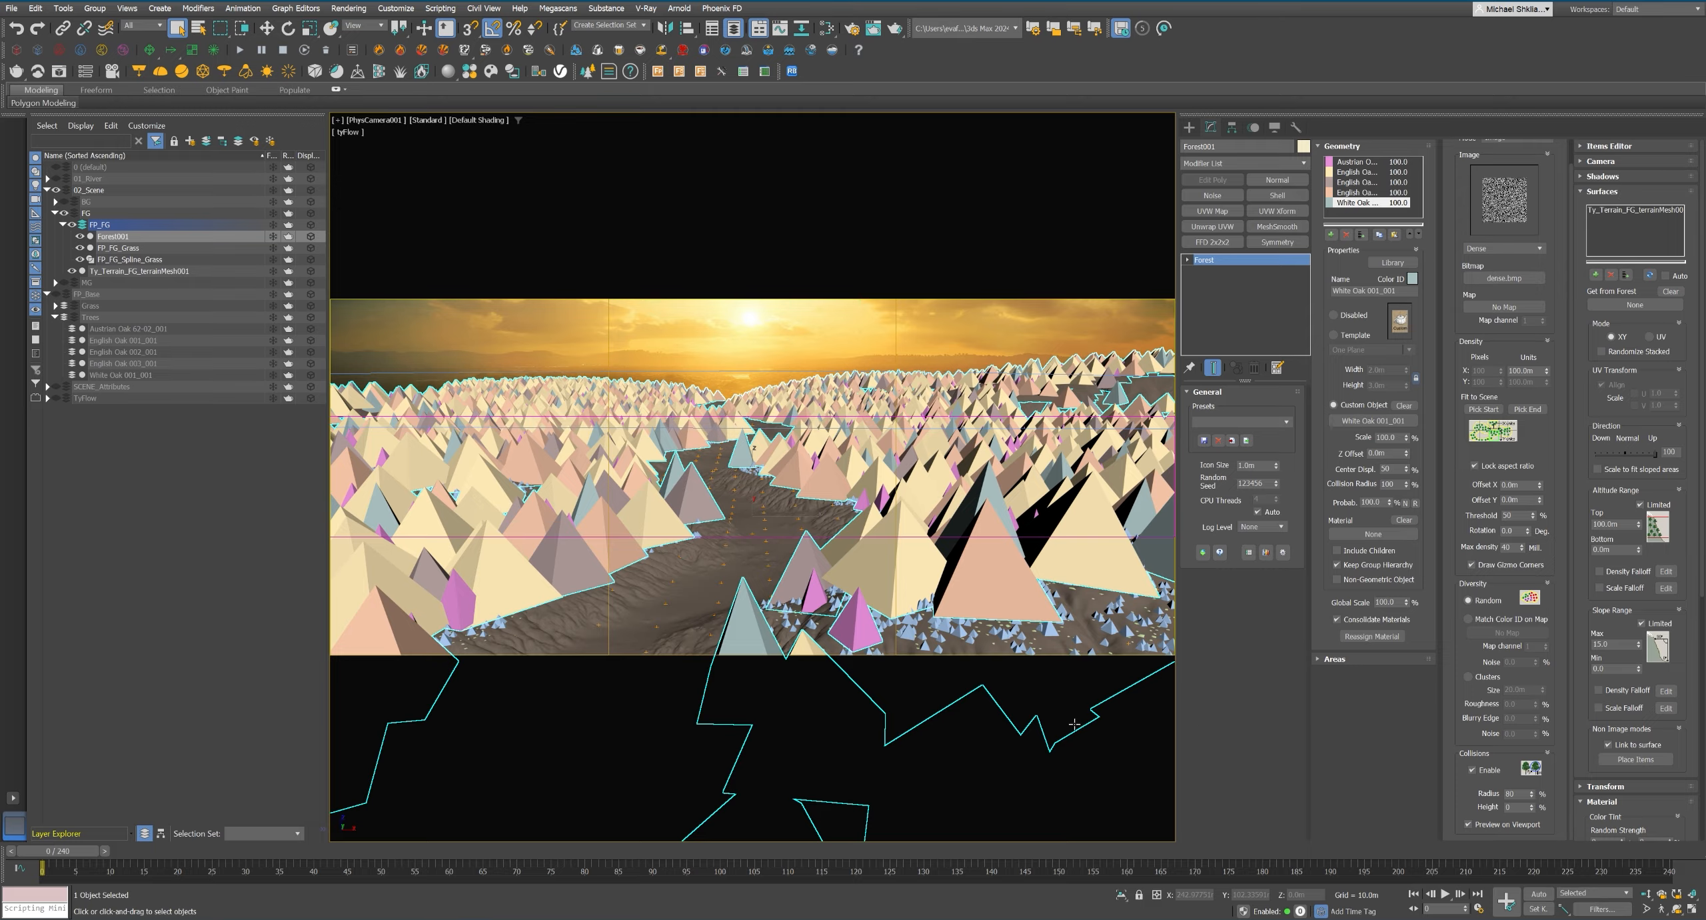
{"action": "key", "text": "p"}
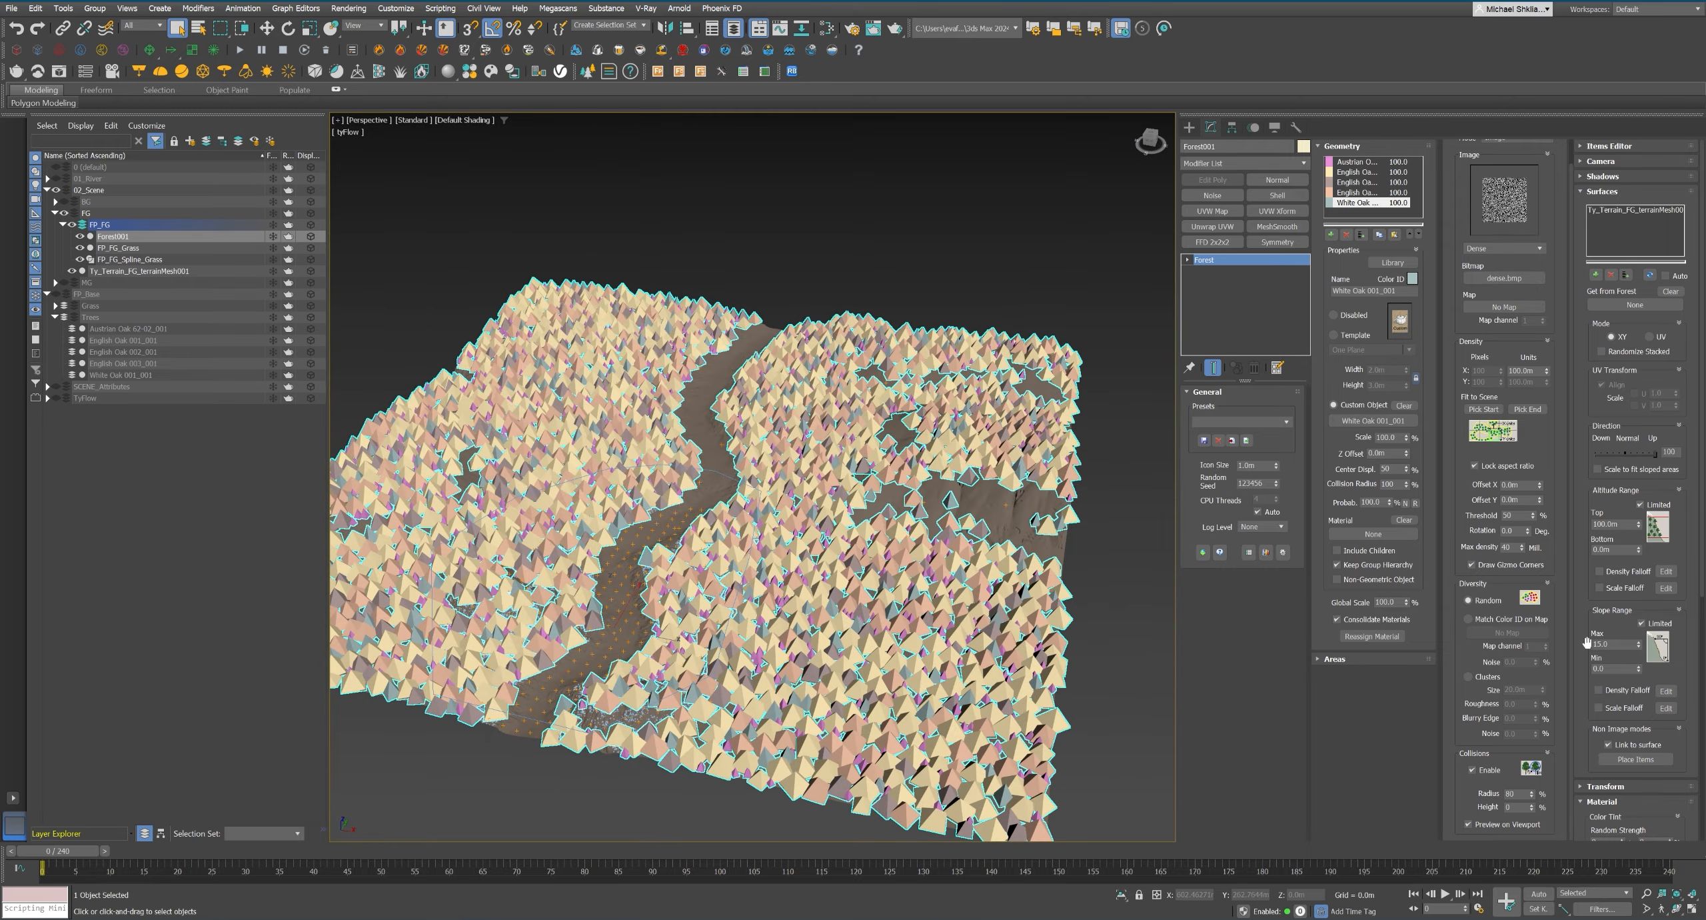
Switch the tree diversity to Clusters, try larger sizes such as 100 m, and settle on a cluster size of 30 m.
{"action": "left_click", "coordinate": [1468, 677]}
{"action": "double_click", "coordinate": [1515, 690]}
{"action": "type", "text": "50"}
{"action": "key", "text": "Return"}
{"action": "type", "text": "80"}
{"action": "key", "text": "Return"}
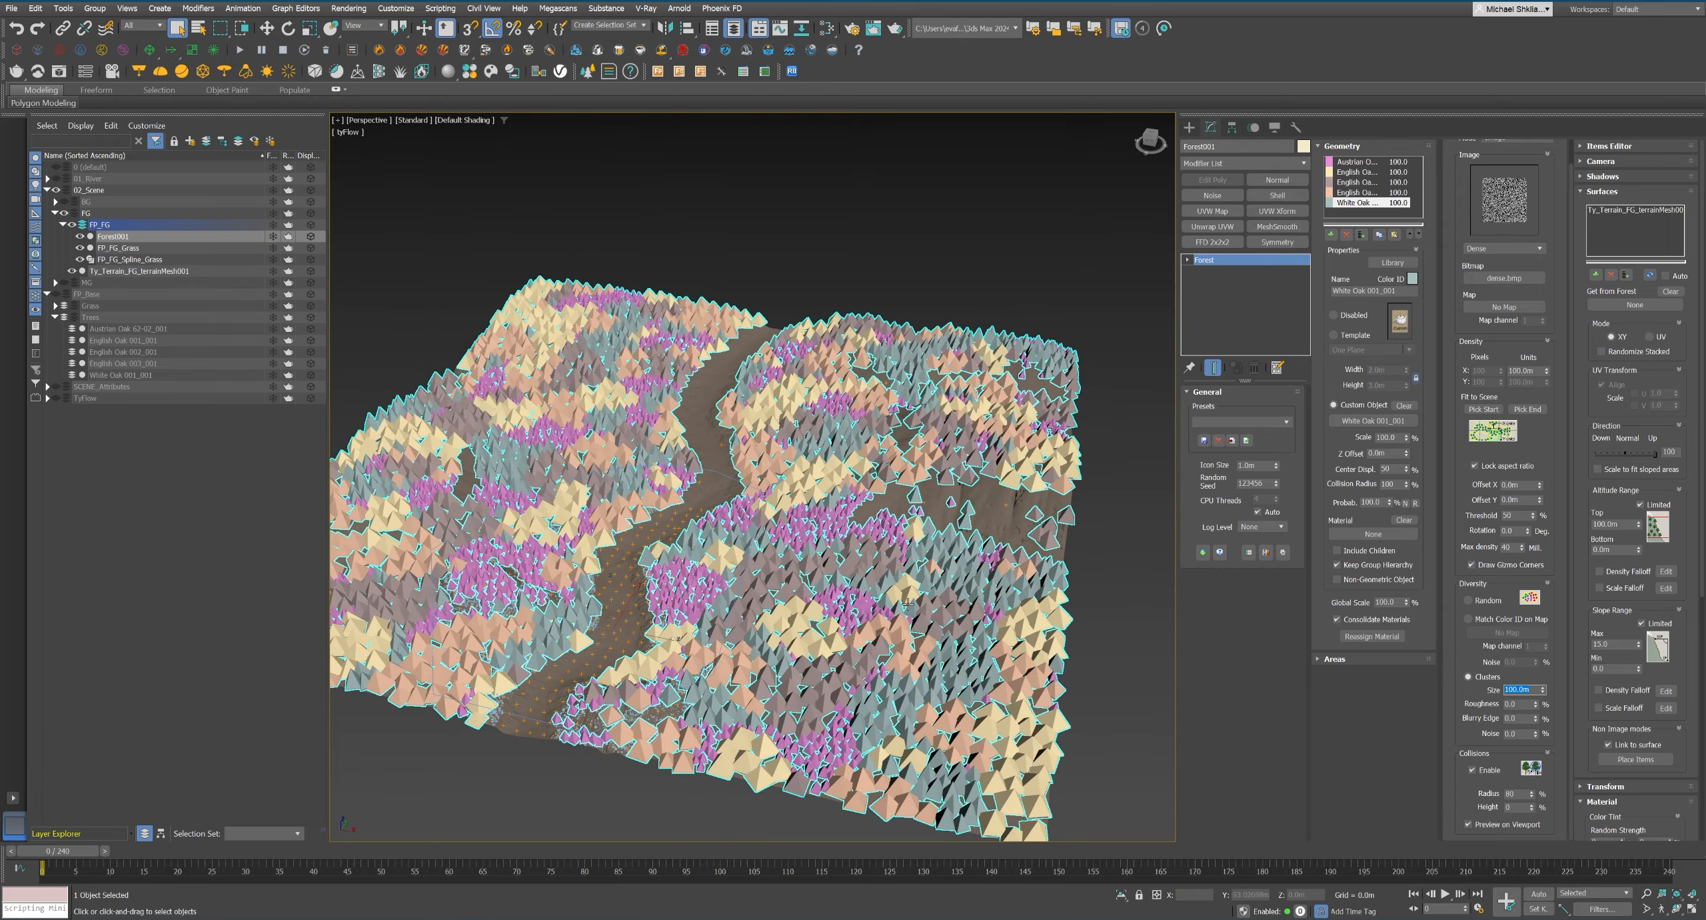
{"action": "type", "text": "100"}
{"action": "key", "text": "Return"}
{"action": "type", "text": "3"}
{"action": "key", "text": "Return"}
{"action": "type", "text": "5"}
{"action": "key", "text": "Return"}
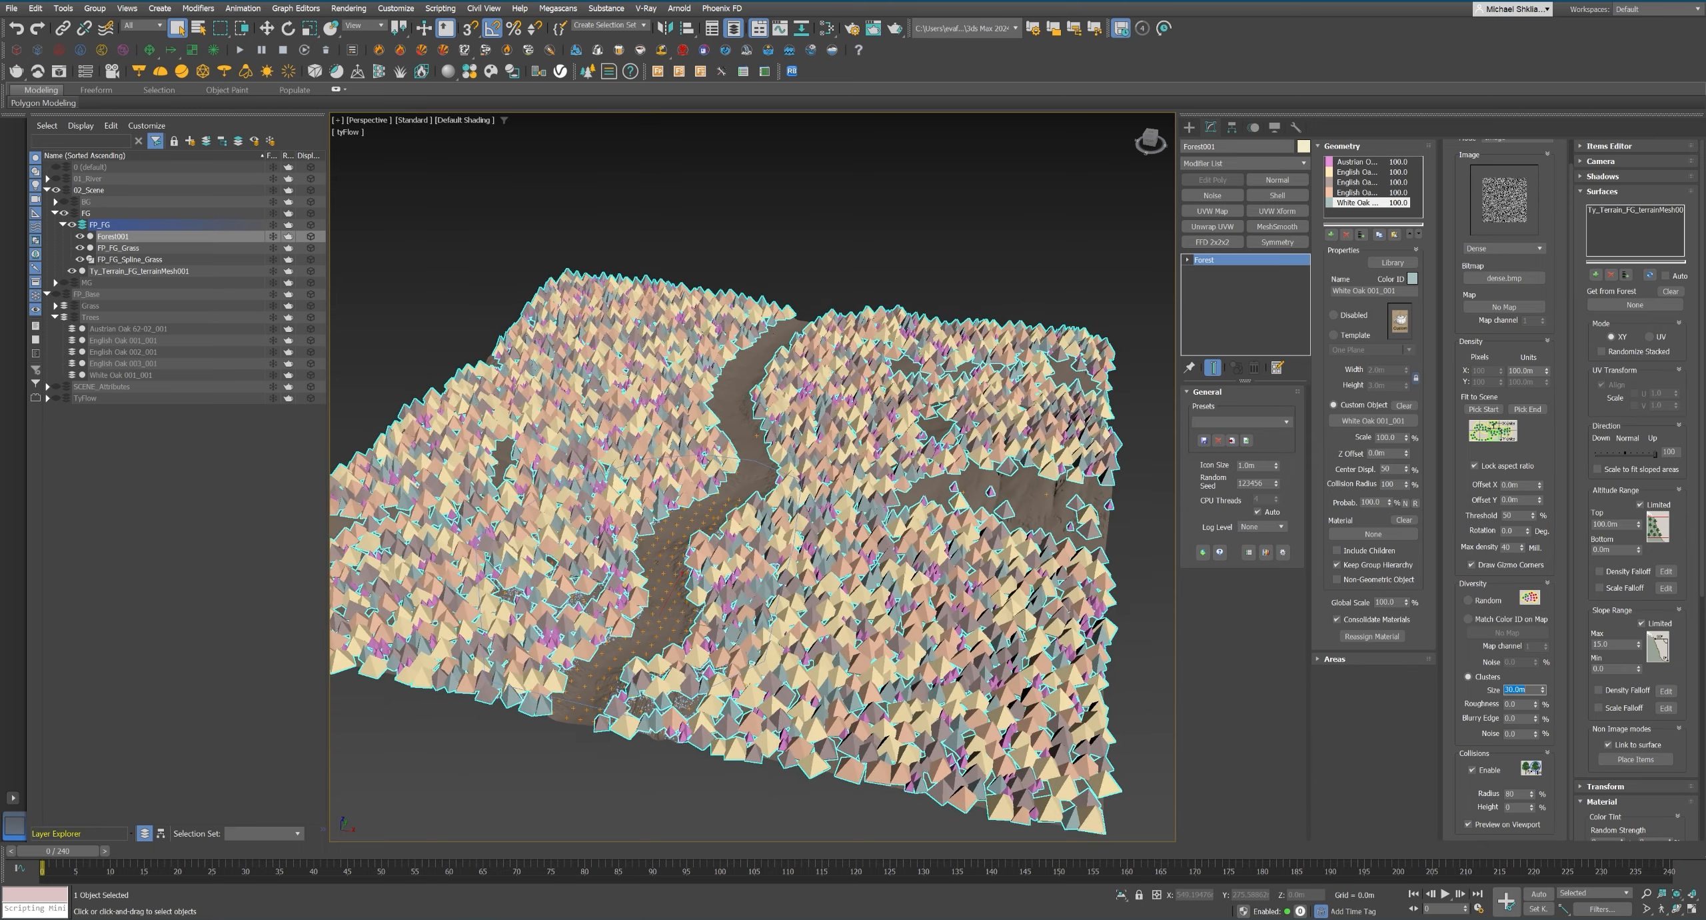
Render the camera view to inspect the scattered oaks and rename the tree scatter with the FP_FG_ prefix.
{"action": "key", "text": "c"}
{"action": "left_click", "coordinate": [427, 220]}
{"action": "key", "text": "shift+q"}
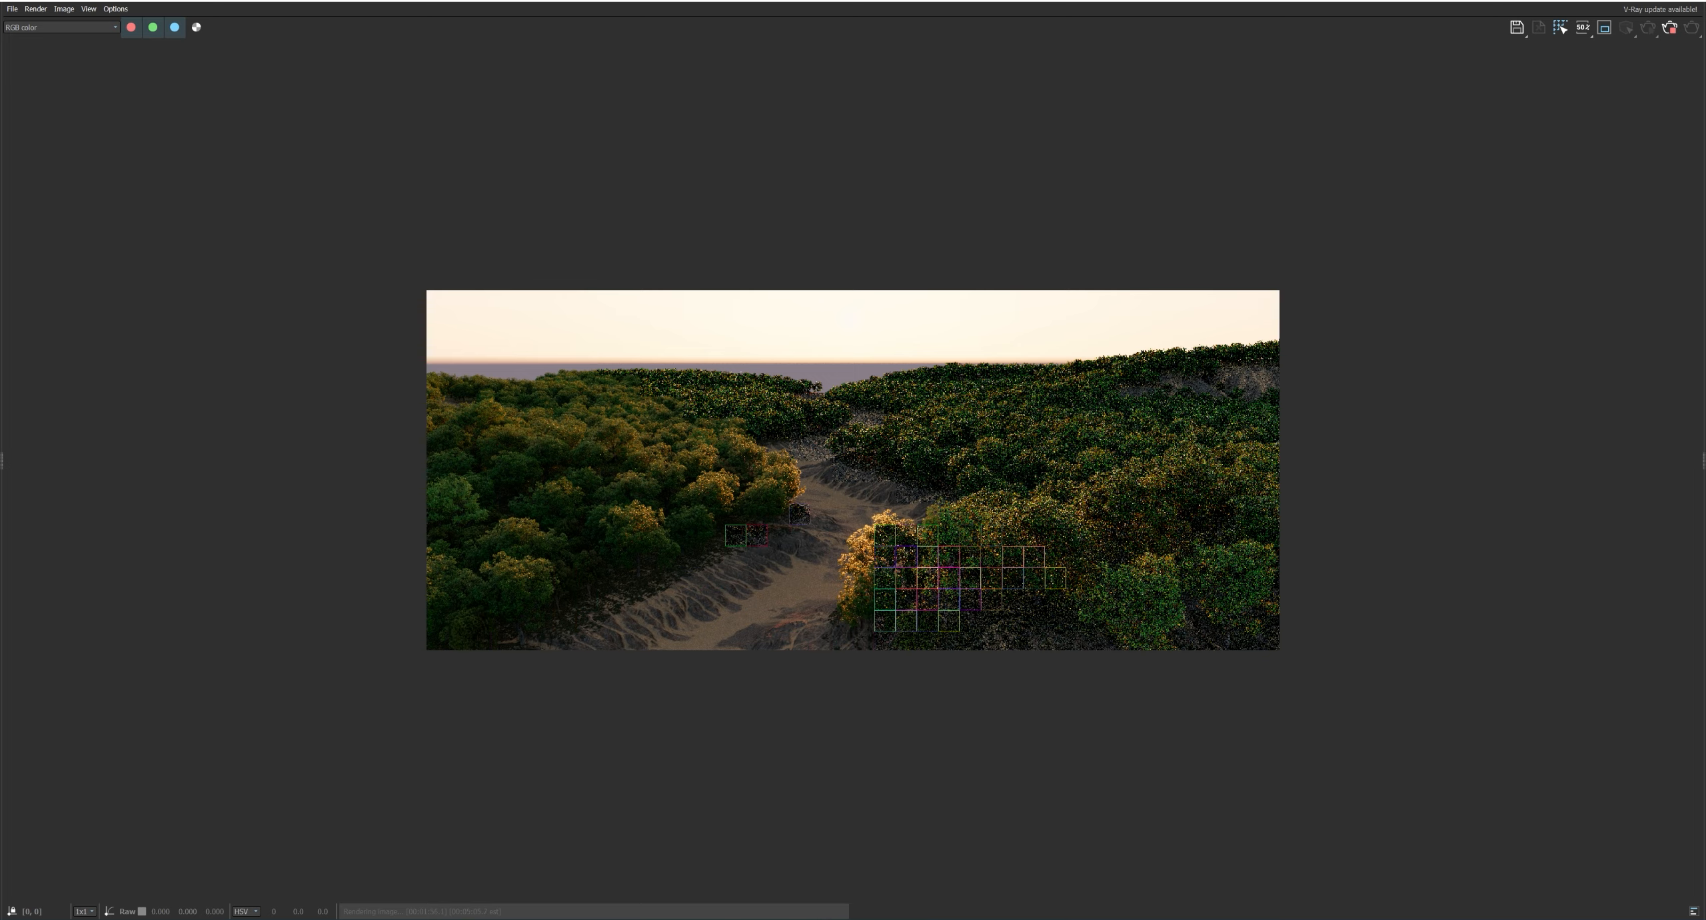
{"action": "scroll", "coordinate": [621, 538], "scroll_direction": "up", "scroll_amount": 1}
{"action": "middle_click_drag", "start_coordinate": [1056, 594], "coordinate": [920, 593]}
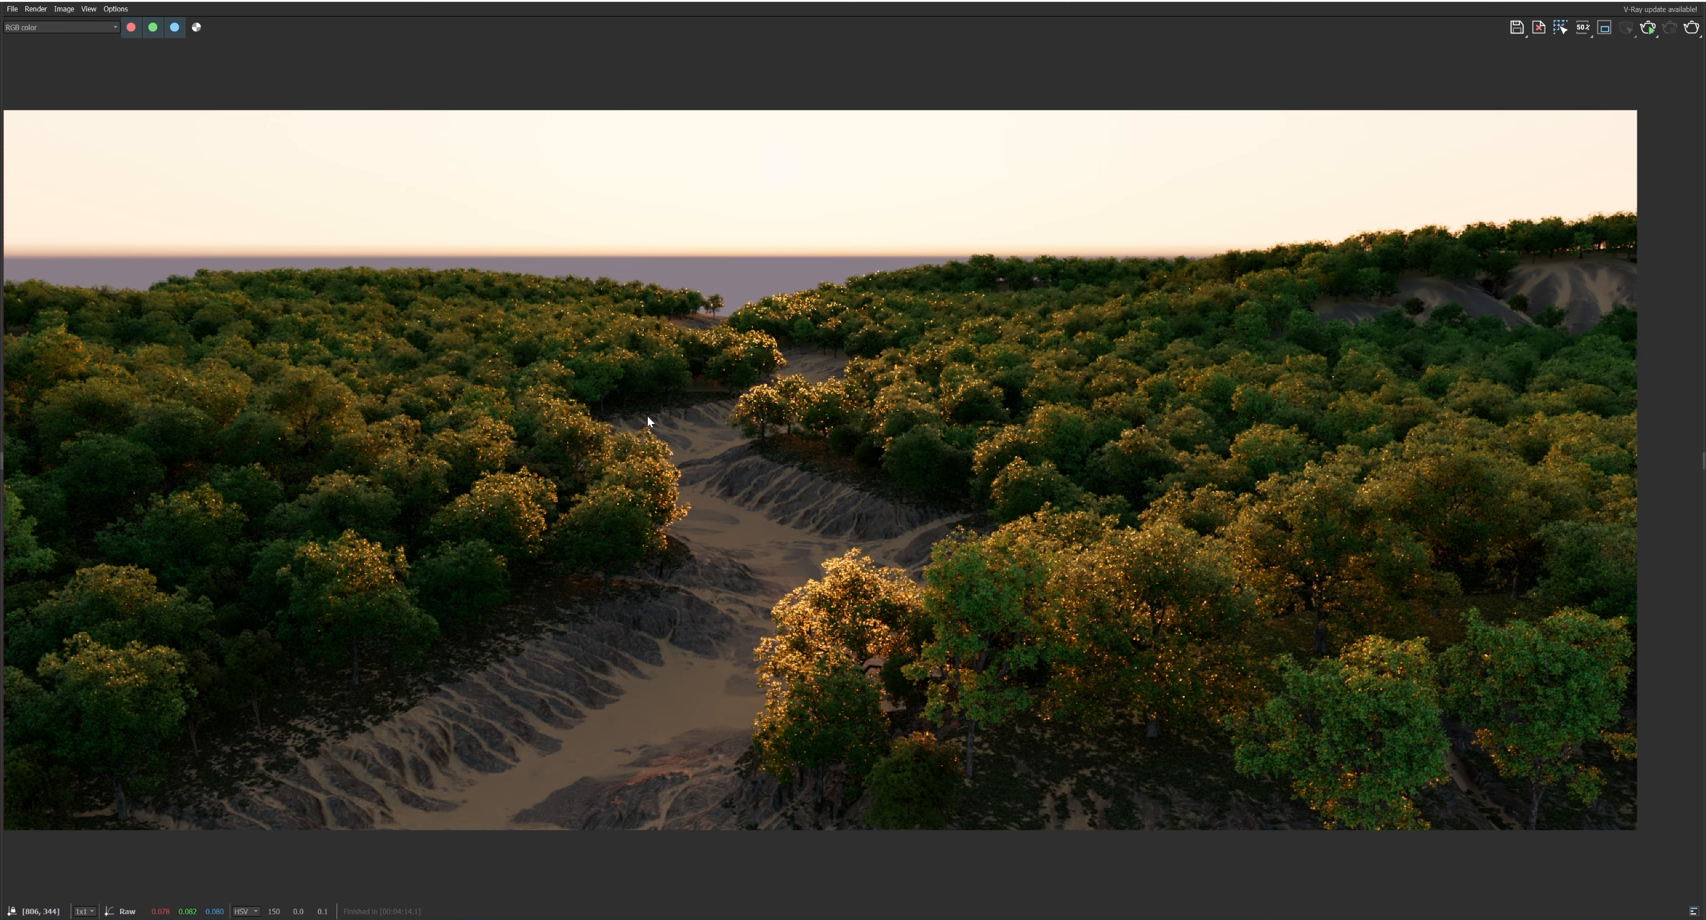
{"action": "middle_click_drag", "start_coordinate": [713, 425], "coordinate": [728, 426]}
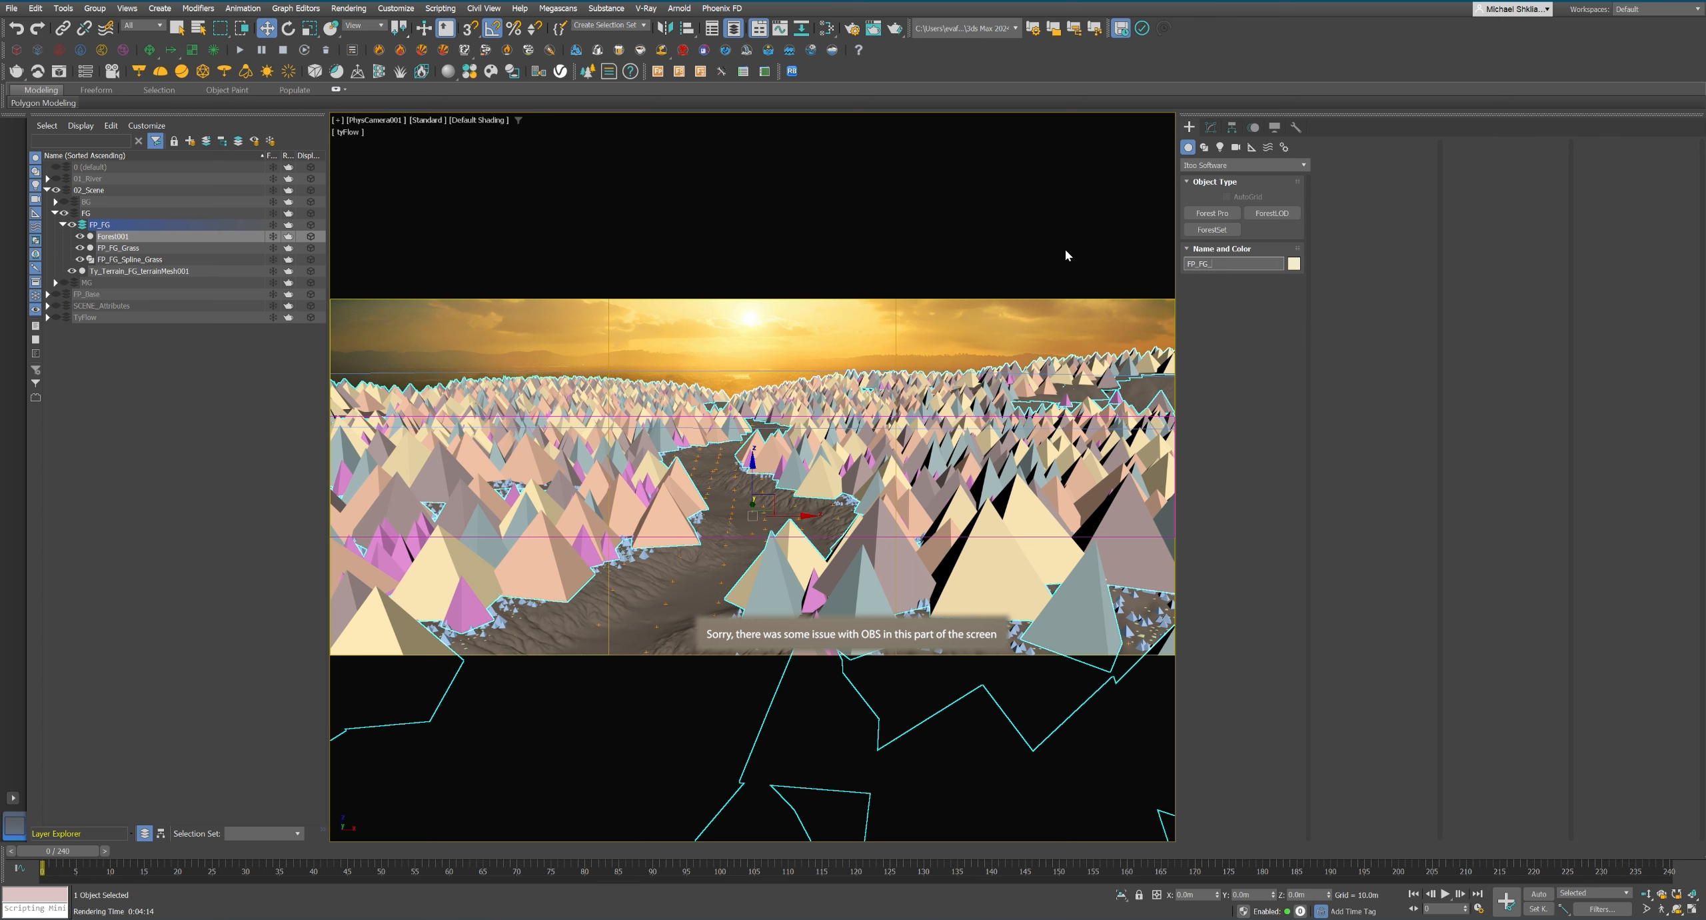
{"action": "key", "text": "Return"}
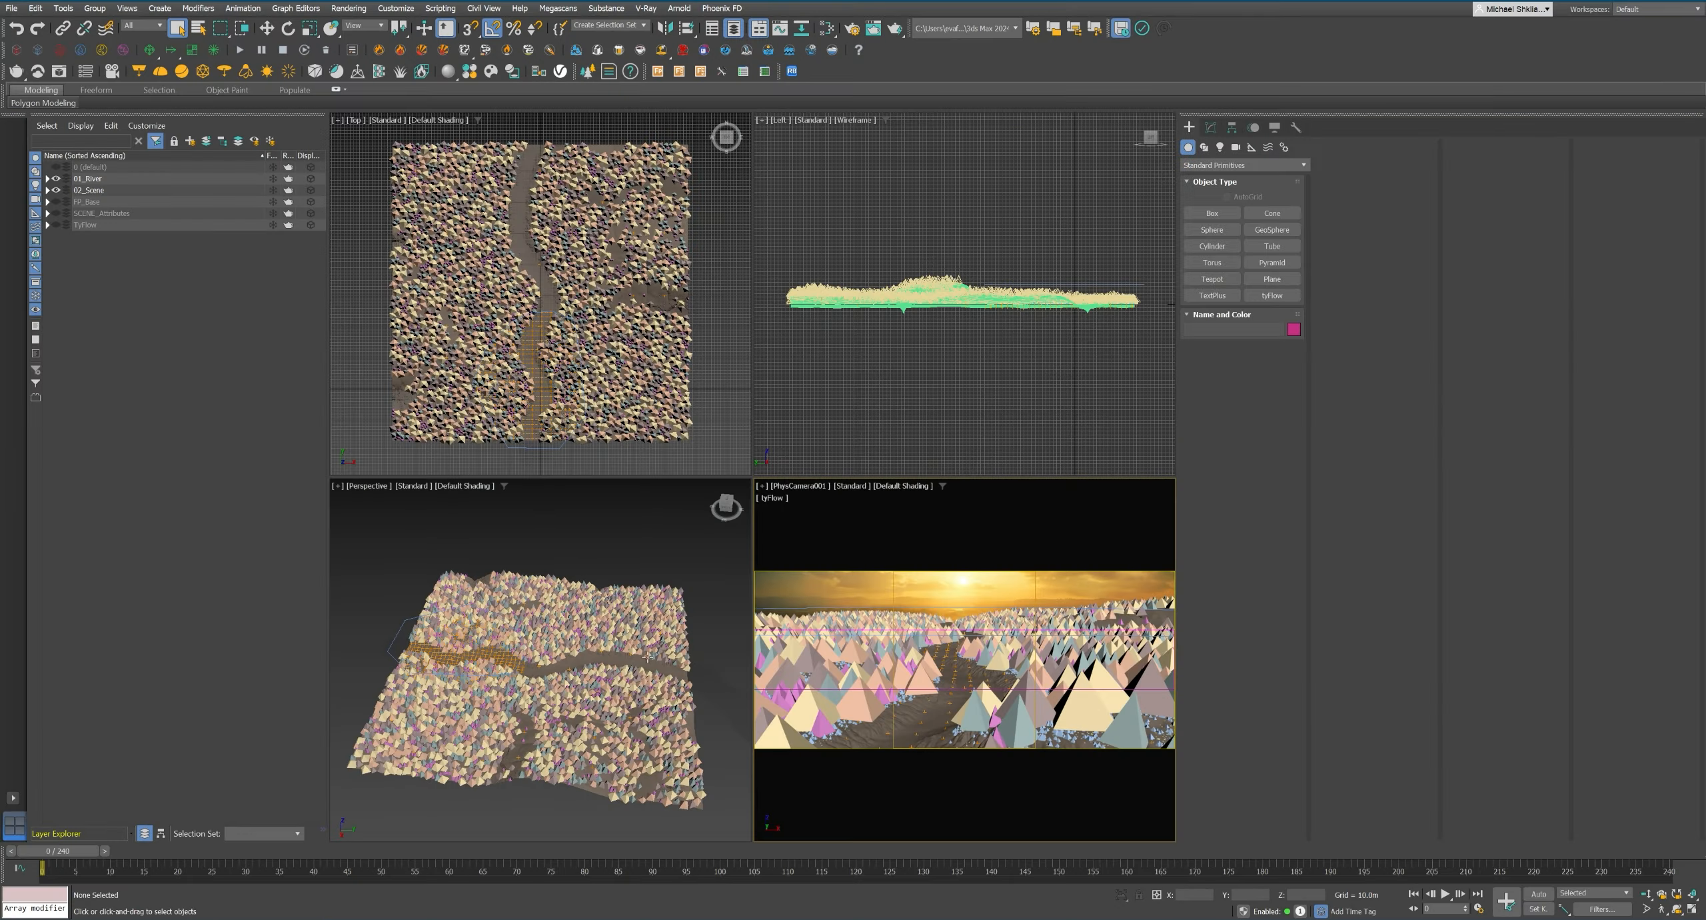
Show the ScaleRef layer under SCENE_Attributes and compare the Box001 house's scale with the scattered trees.
{"action": "key", "text": "alt+w"}
{"action": "mouse_move", "coordinate": [734, 466]}
{"action": "middle_mouse_down", "text": "alt"}
{"action": "mouse_move", "coordinate": [765, 548]}
{"action": "mouse_move", "coordinate": [738, 527]}
{"action": "mouse_move", "coordinate": [750, 483]}
{"action": "middle_mouse_up", "text": "alt"}
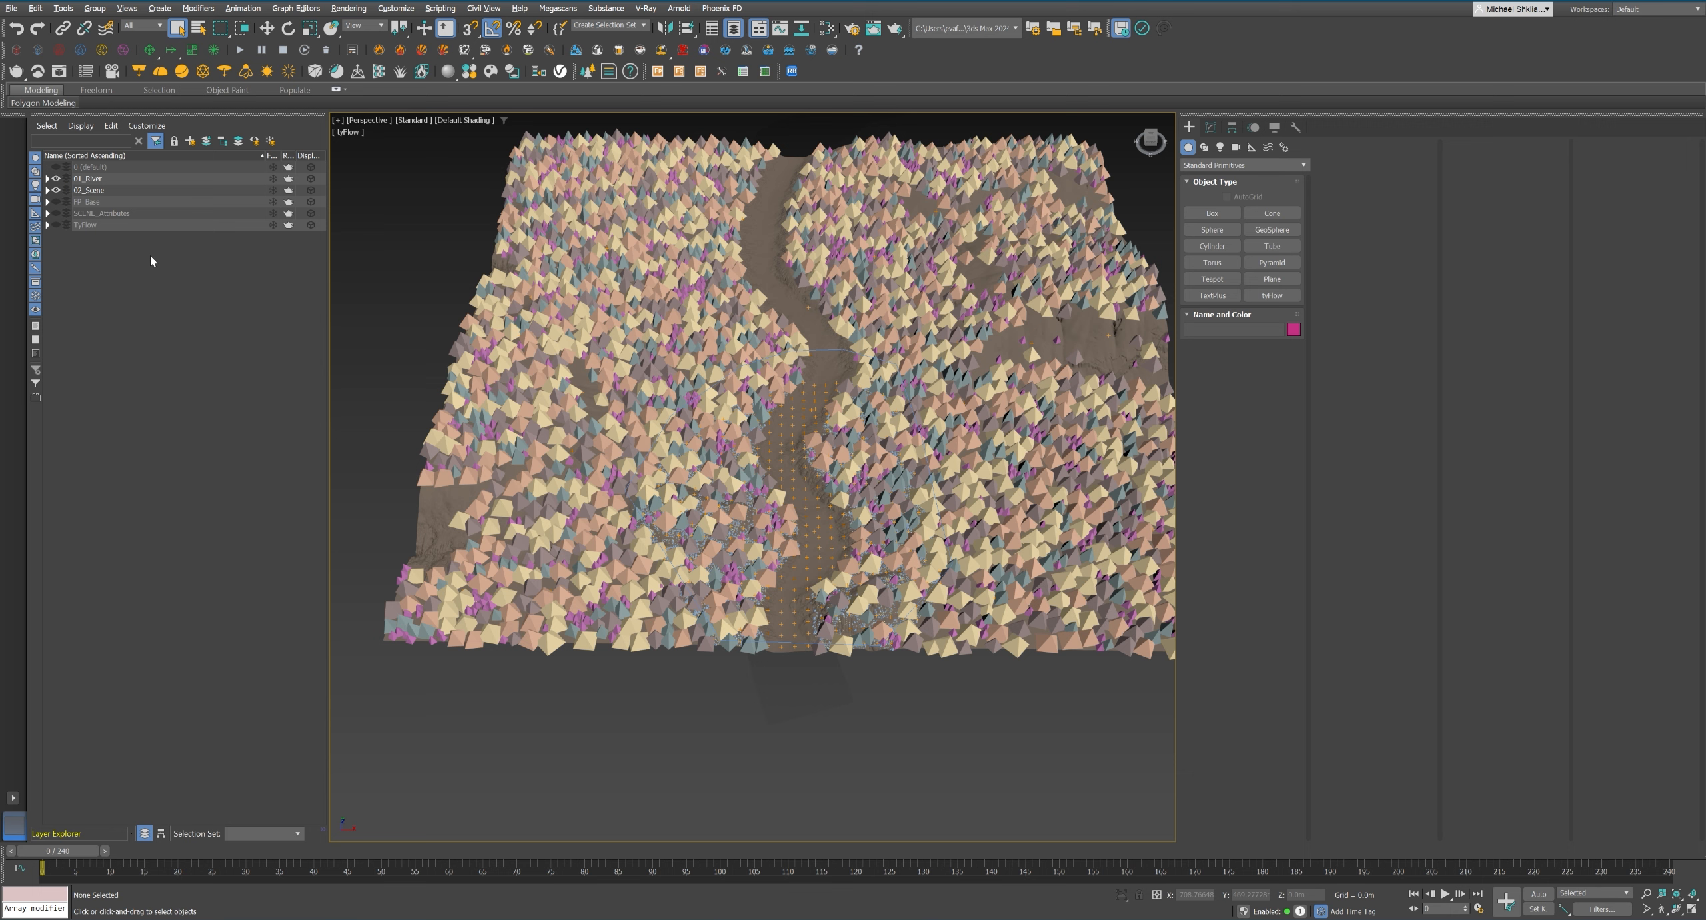
{"action": "left_click", "coordinate": [47, 213]}
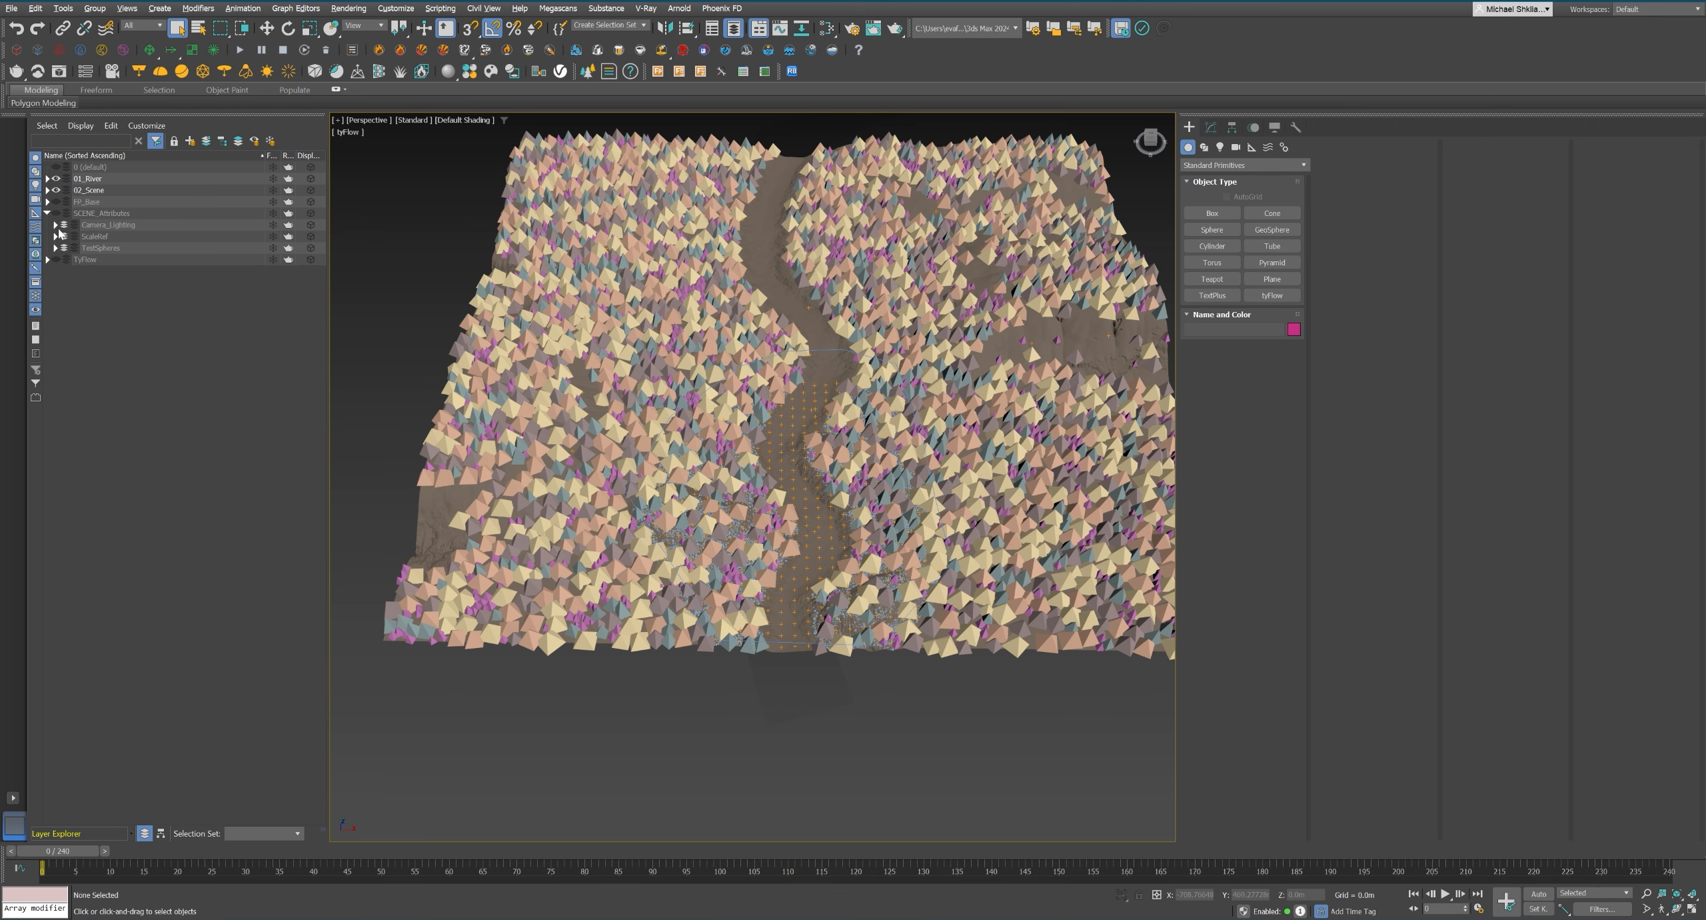
{"action": "left_click", "coordinate": [64, 225]}
{"action": "left_click", "coordinate": [55, 237]}
{"action": "left_click", "coordinate": [102, 260]}
{"action": "key", "text": "z"}
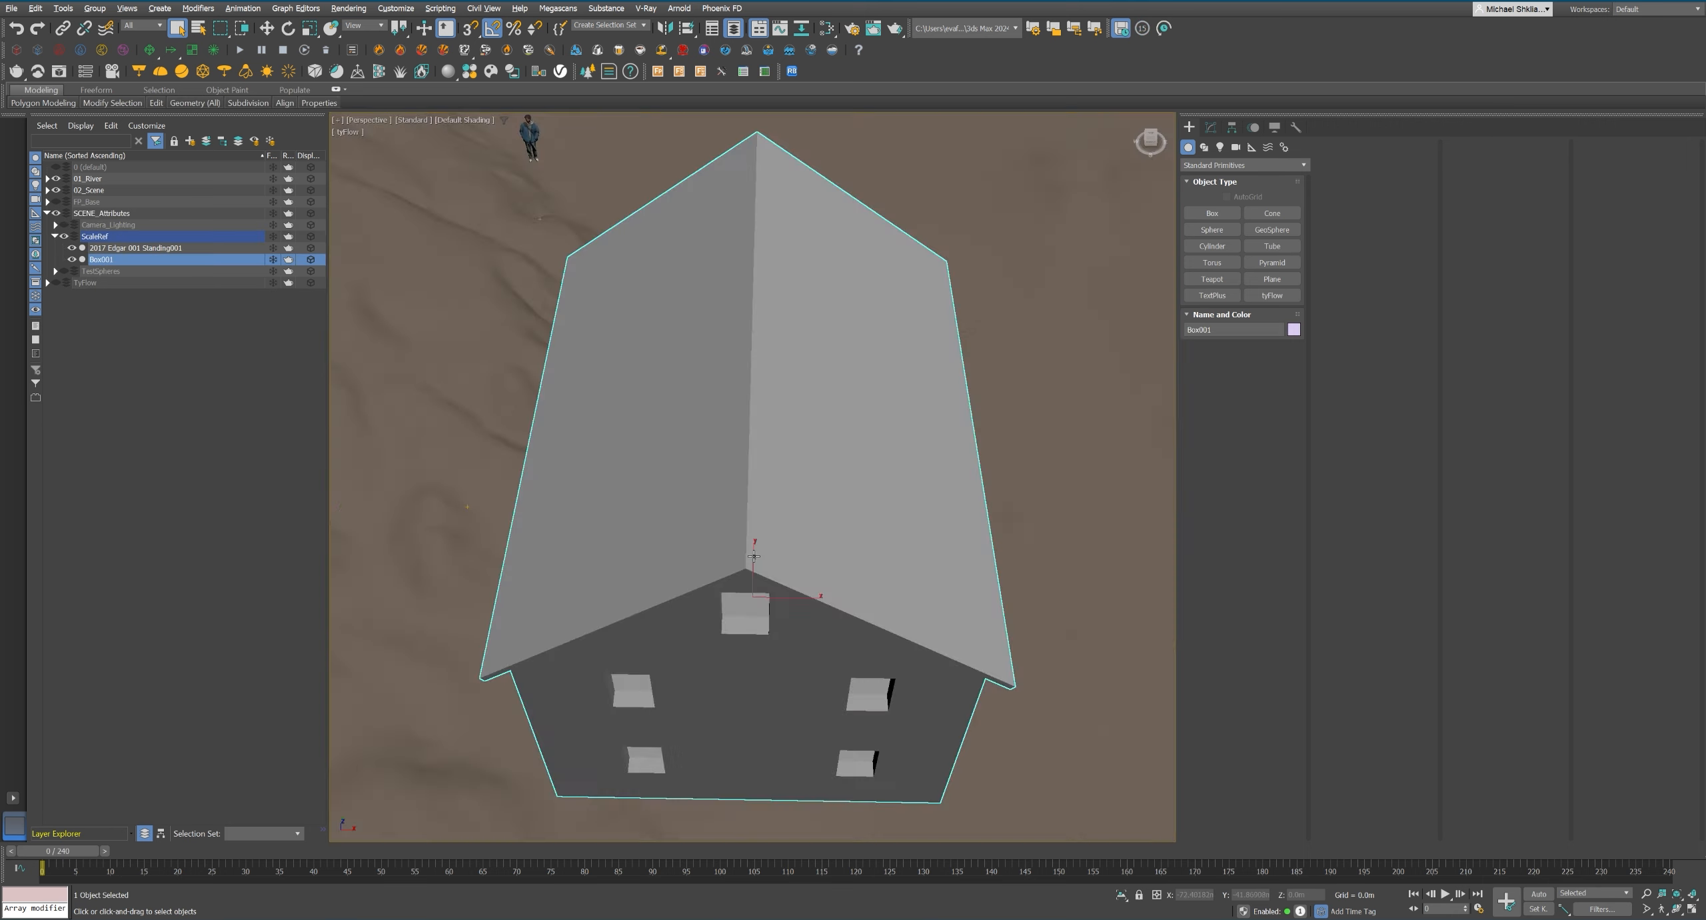
{"action": "scroll", "coordinate": [753, 547], "scroll_direction": "down", "scroll_amount": 3}
{"action": "middle_click_drag", "start_coordinate": [754, 546], "coordinate": [701, 499], "text": "alt"}
{"action": "scroll", "coordinate": [701, 499], "scroll_direction": "down", "scroll_amount": 4}
{"action": "scroll", "coordinate": [700, 499], "scroll_direction": "down", "scroll_amount": 6}
{"action": "left_click", "coordinate": [128, 251]}
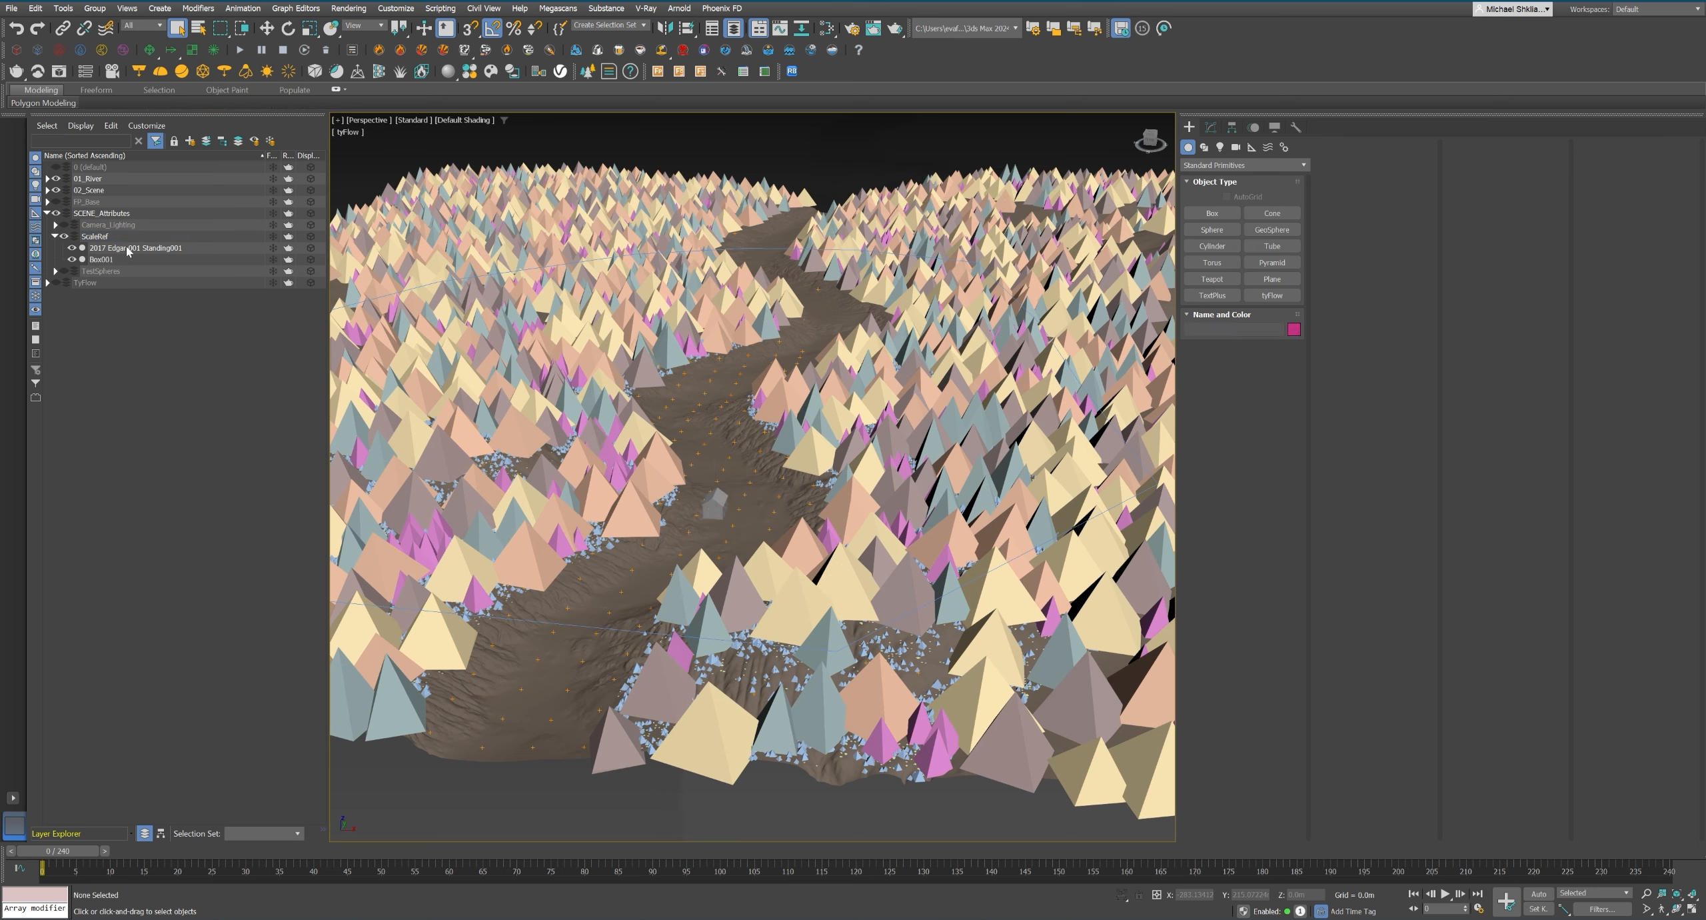
{"action": "left_click", "coordinate": [47, 213]}
Create a tyFlow object named Ty_Village_Scatter in the FG layer on the foreground terrain.
{"action": "left_click", "coordinate": [47, 190]}
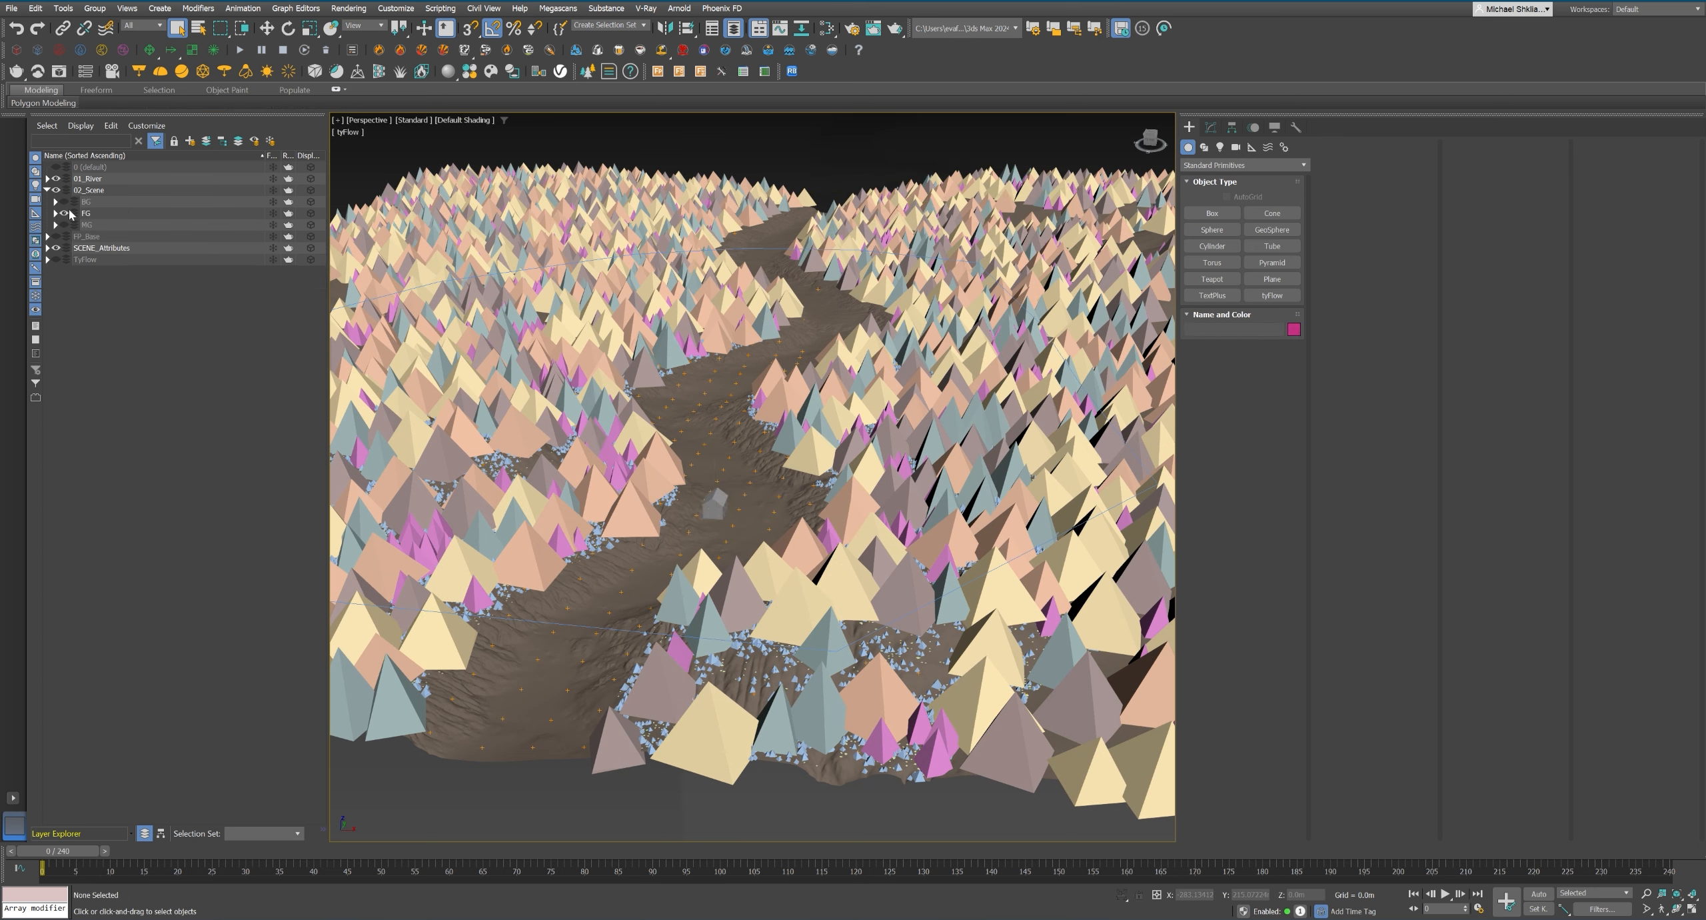
{"action": "left_click", "coordinate": [56, 212]}
{"action": "left_click", "coordinate": [1272, 295]}
{"action": "left_click", "coordinate": [699, 401]}
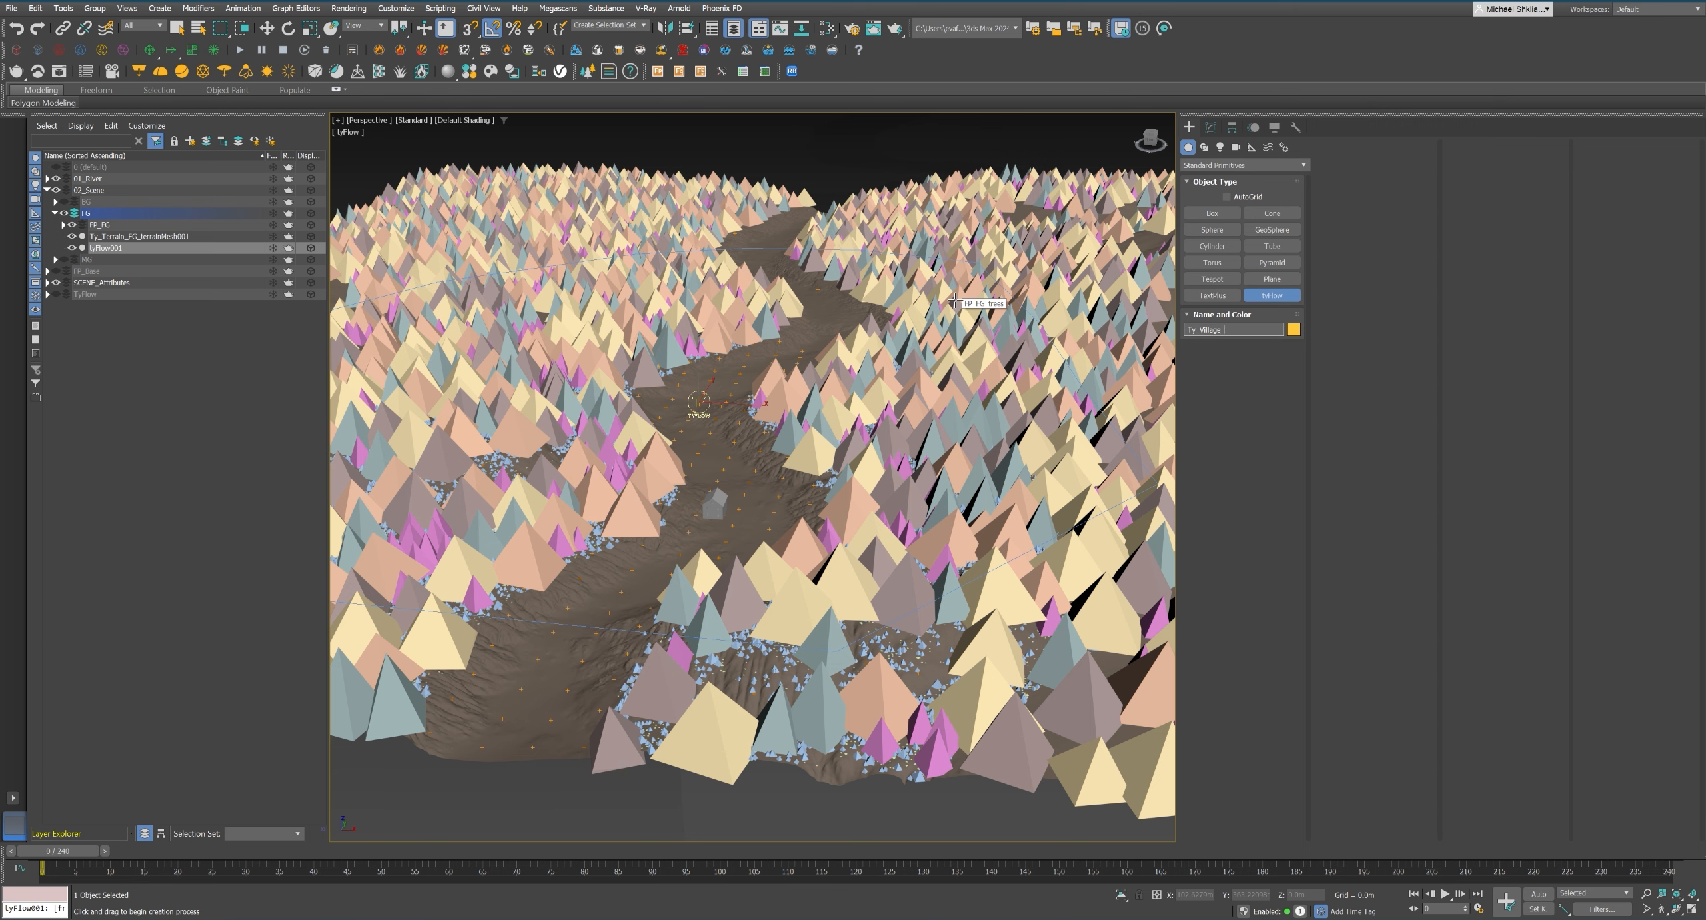
Open the Ty_Village_Scatter flow editor and add a Birth event with its end frame set to 0.
{"action": "left_click", "coordinate": [1212, 127]}
{"action": "left_click", "coordinate": [1235, 419]}
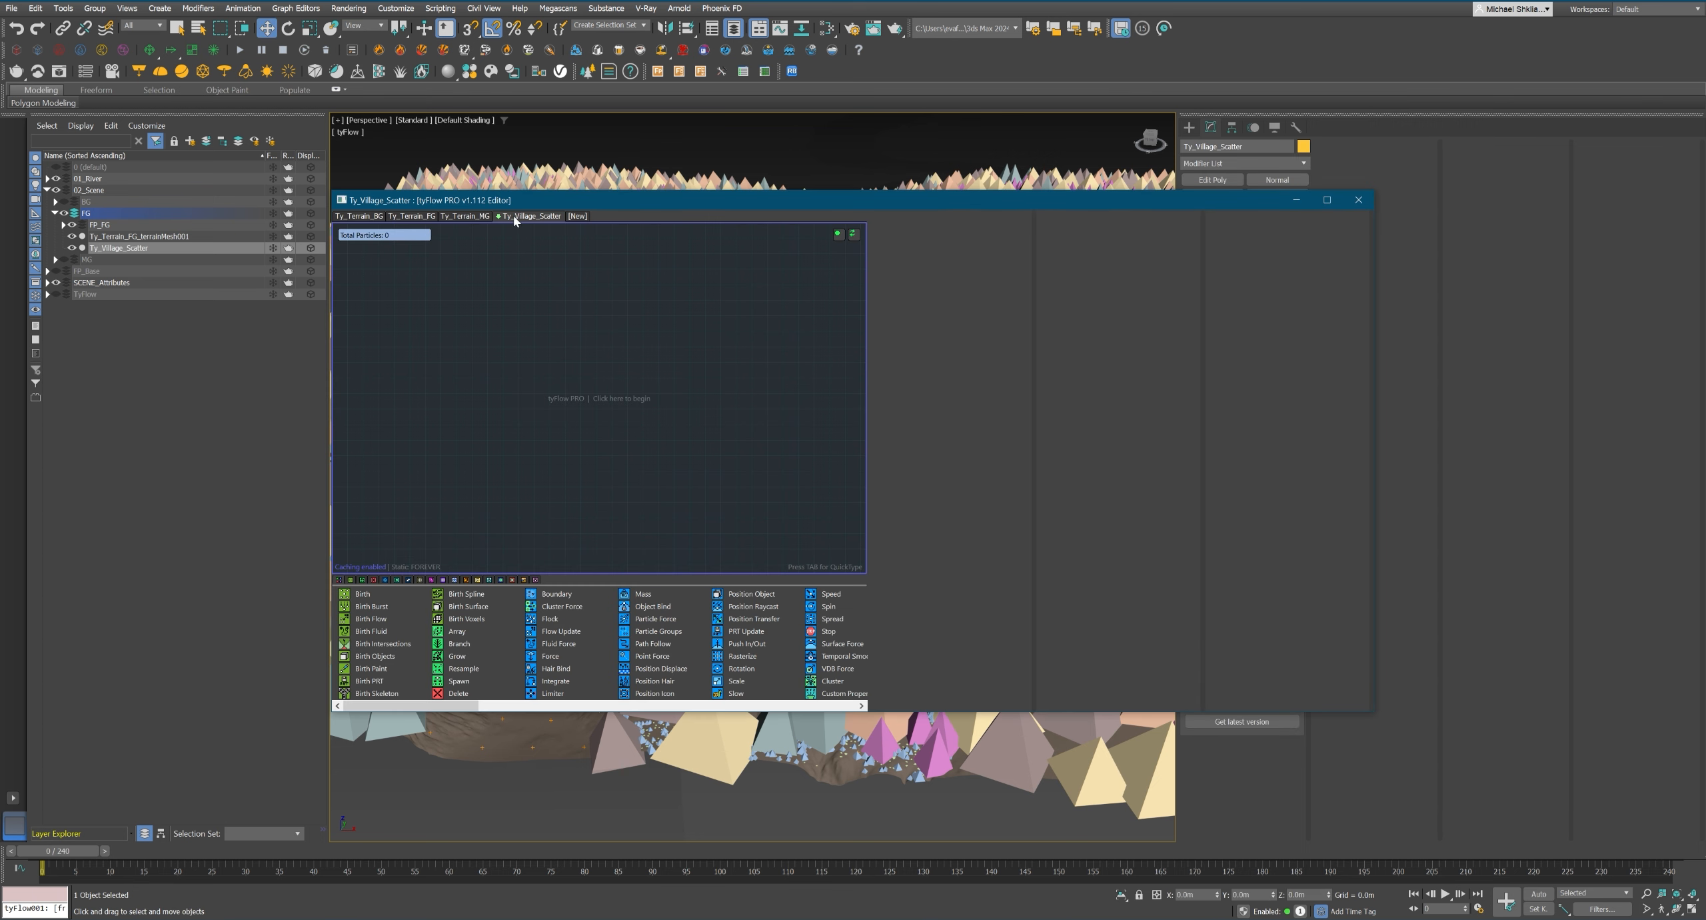
{"action": "left_click_drag", "start_coordinate": [568, 630], "coordinate": [781, 363]}
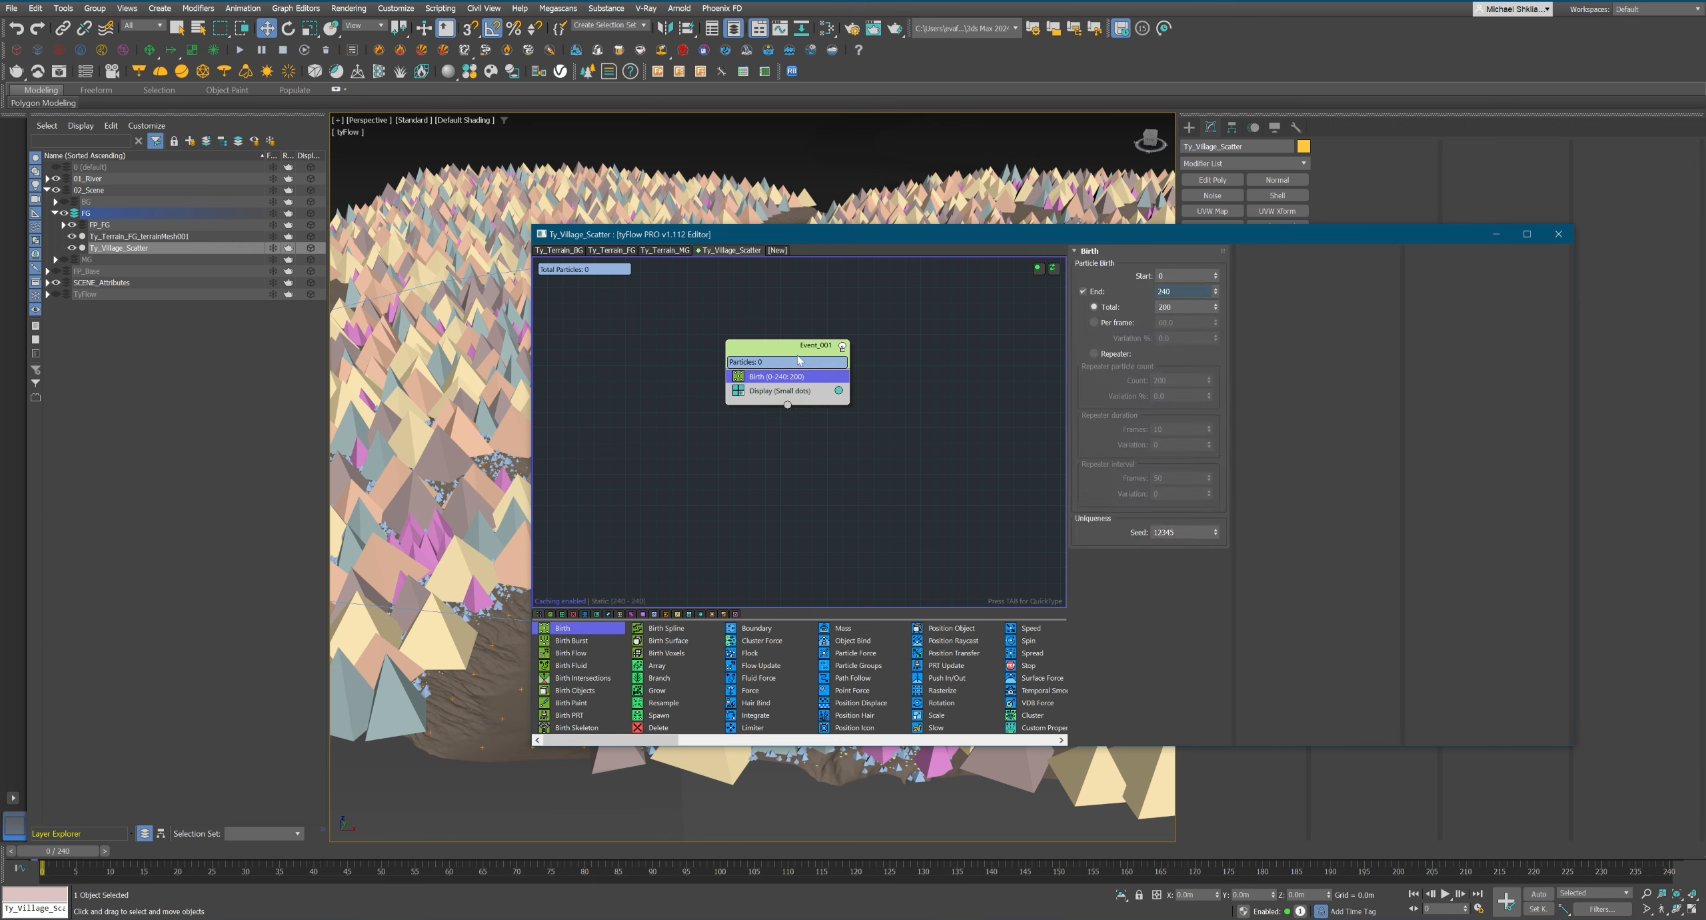
{"action": "left_click", "coordinate": [1185, 291]}
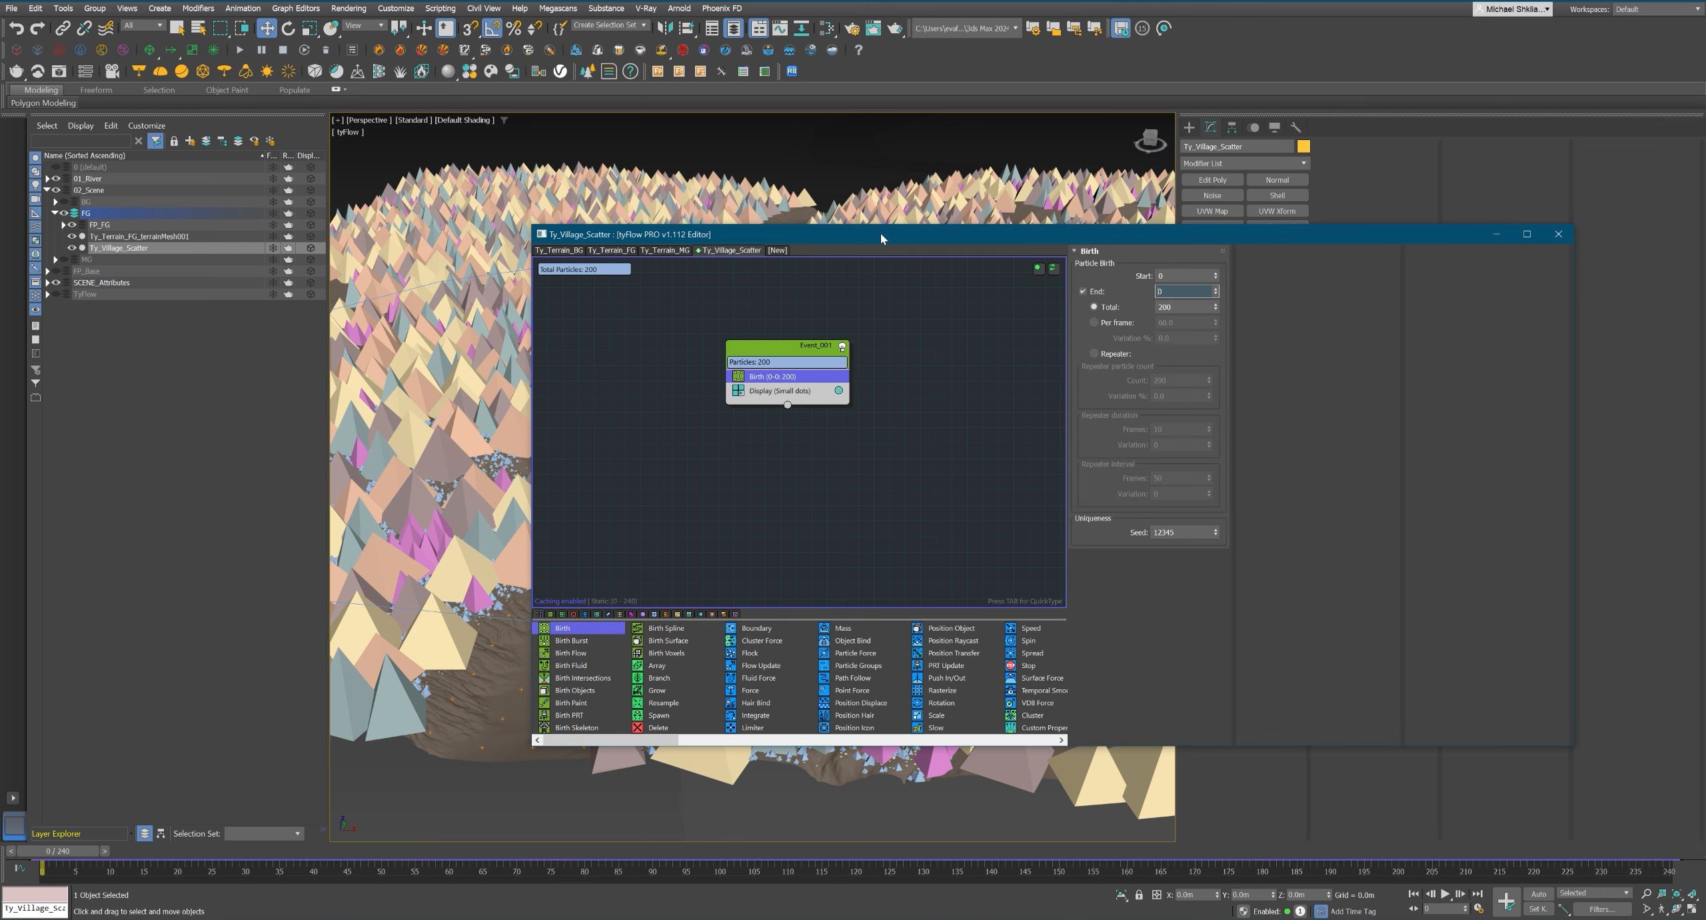
Shrink the tyFlow editor window and move it aside to clear the view of the foreground terrain.
{"action": "left_click_drag", "start_coordinate": [881, 239], "coordinate": [998, 320]}
{"action": "left_click", "coordinate": [650, 425]}
{"action": "left_click_drag", "start_coordinate": [648, 427], "coordinate": [1027, 427]}
{"action": "middle_click_drag", "start_coordinate": [1171, 416], "coordinate": [1086, 431]}
{"action": "scroll", "coordinate": [720, 467], "scroll_direction": "down", "scroll_amount": 5}
{"action": "middle_click_drag", "start_coordinate": [667, 434], "coordinate": [693, 534], "text": "alt"}
{"action": "left_click", "coordinate": [753, 679]}
{"action": "scroll", "coordinate": [566, 467], "scroll_direction": "up", "scroll_amount": 4}
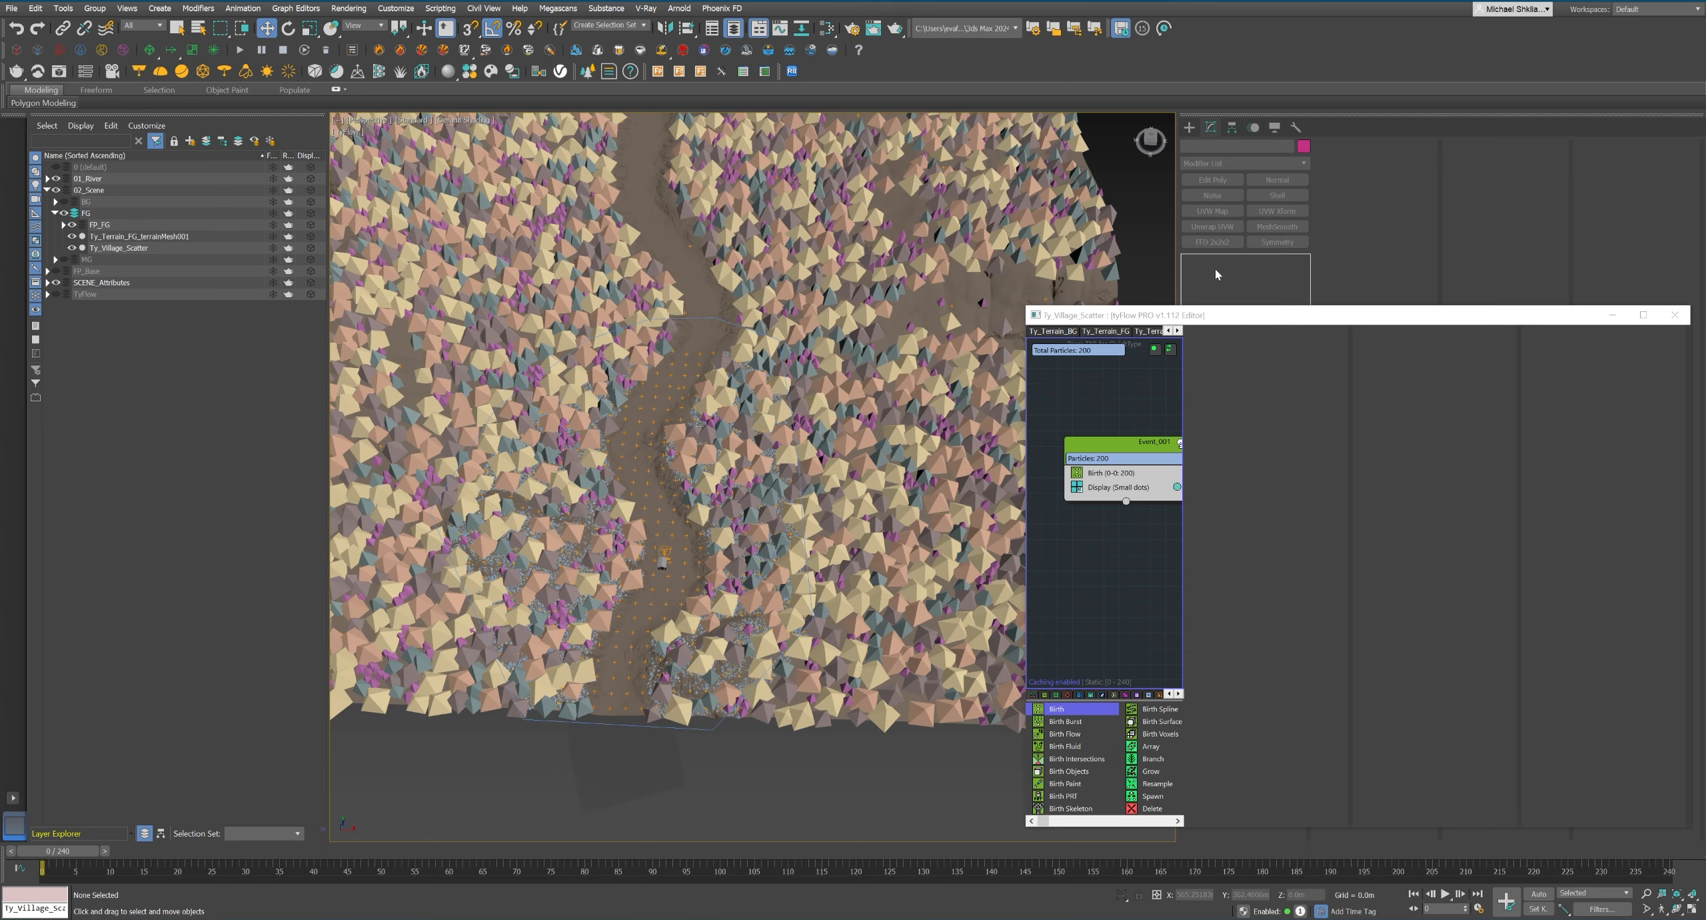
{"action": "left_click_drag", "start_coordinate": [1274, 315], "coordinate": [988, 605]}
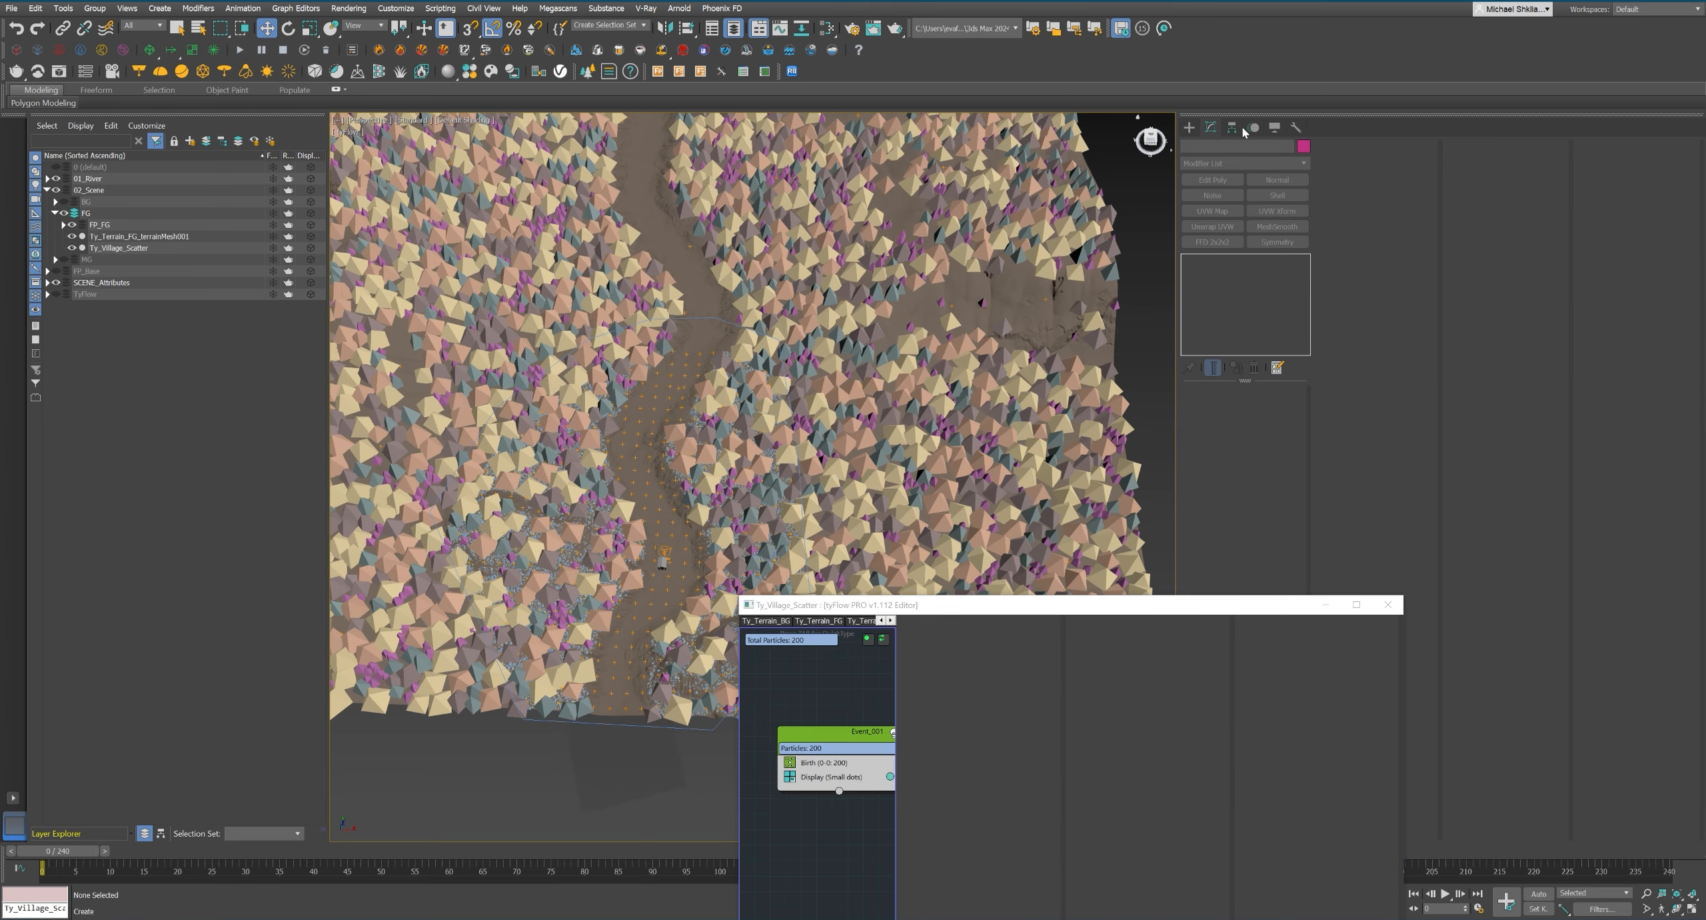
Get the spline Line tool ready in the Top view and hide the FP_FG layer to expose the bare terrain.
{"action": "left_click", "coordinate": [1190, 128]}
{"action": "left_click", "coordinate": [1204, 148]}
{"action": "left_click", "coordinate": [1213, 230]}
{"action": "key", "text": "t"}
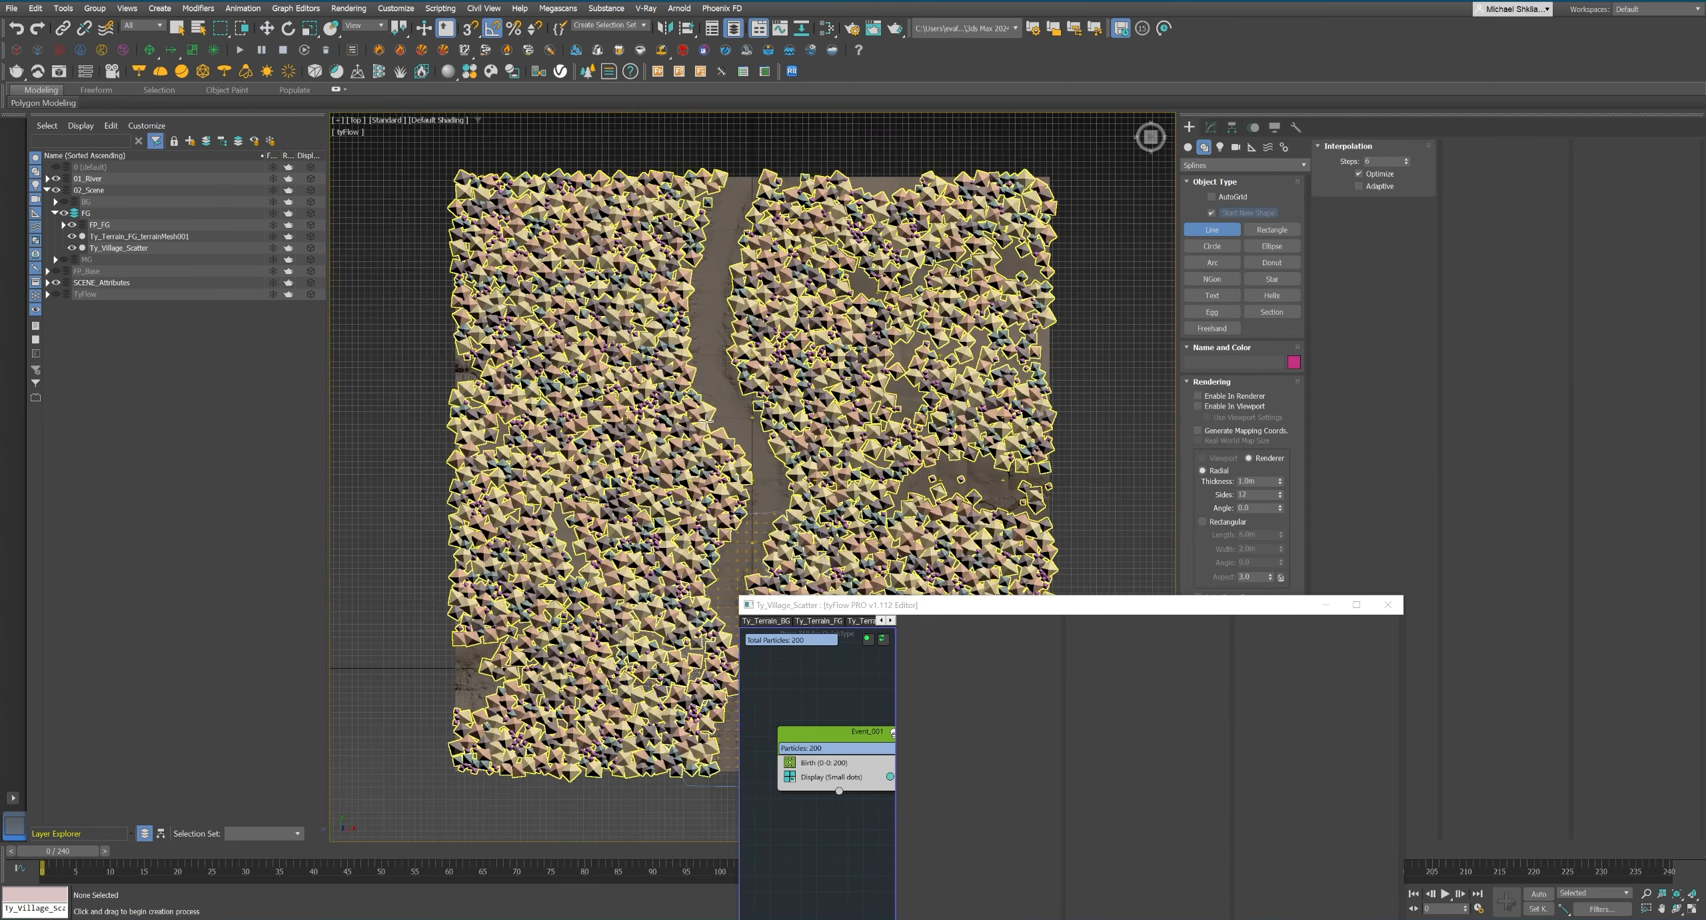
{"action": "scroll", "coordinate": [706, 418], "scroll_direction": "up", "scroll_amount": 6}
{"action": "left_click", "coordinate": [72, 224]}
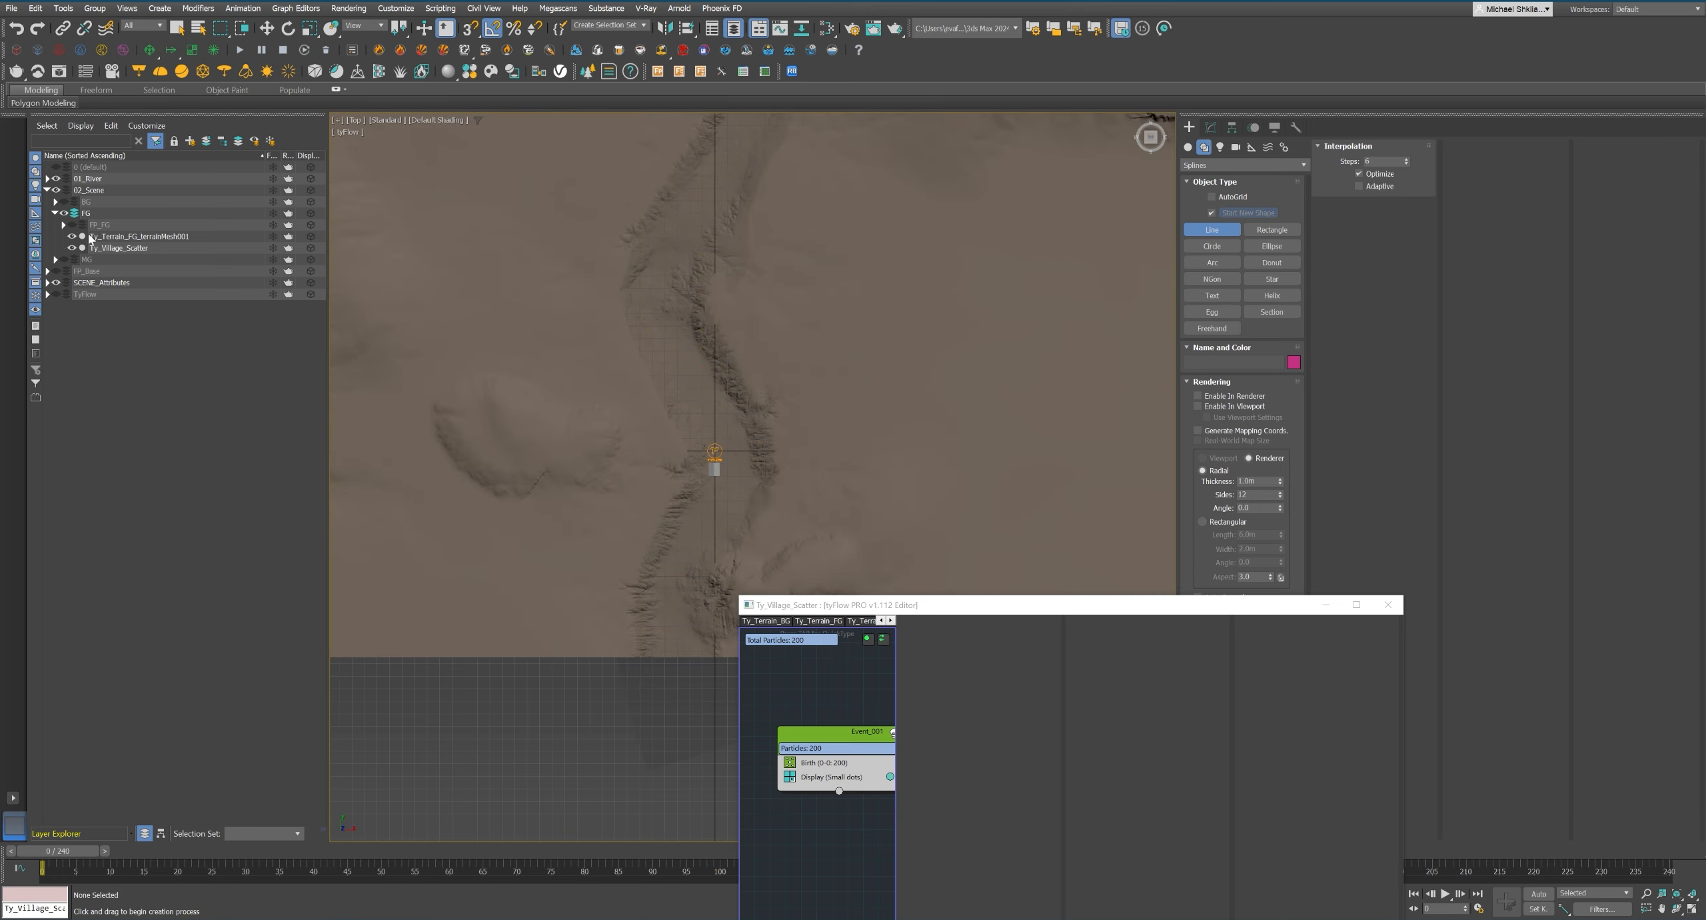
{"action": "scroll", "coordinate": [633, 489], "scroll_direction": "down", "scroll_amount": 3}
{"action": "scroll", "coordinate": [634, 489], "scroll_direction": "up", "scroll_amount": 3}
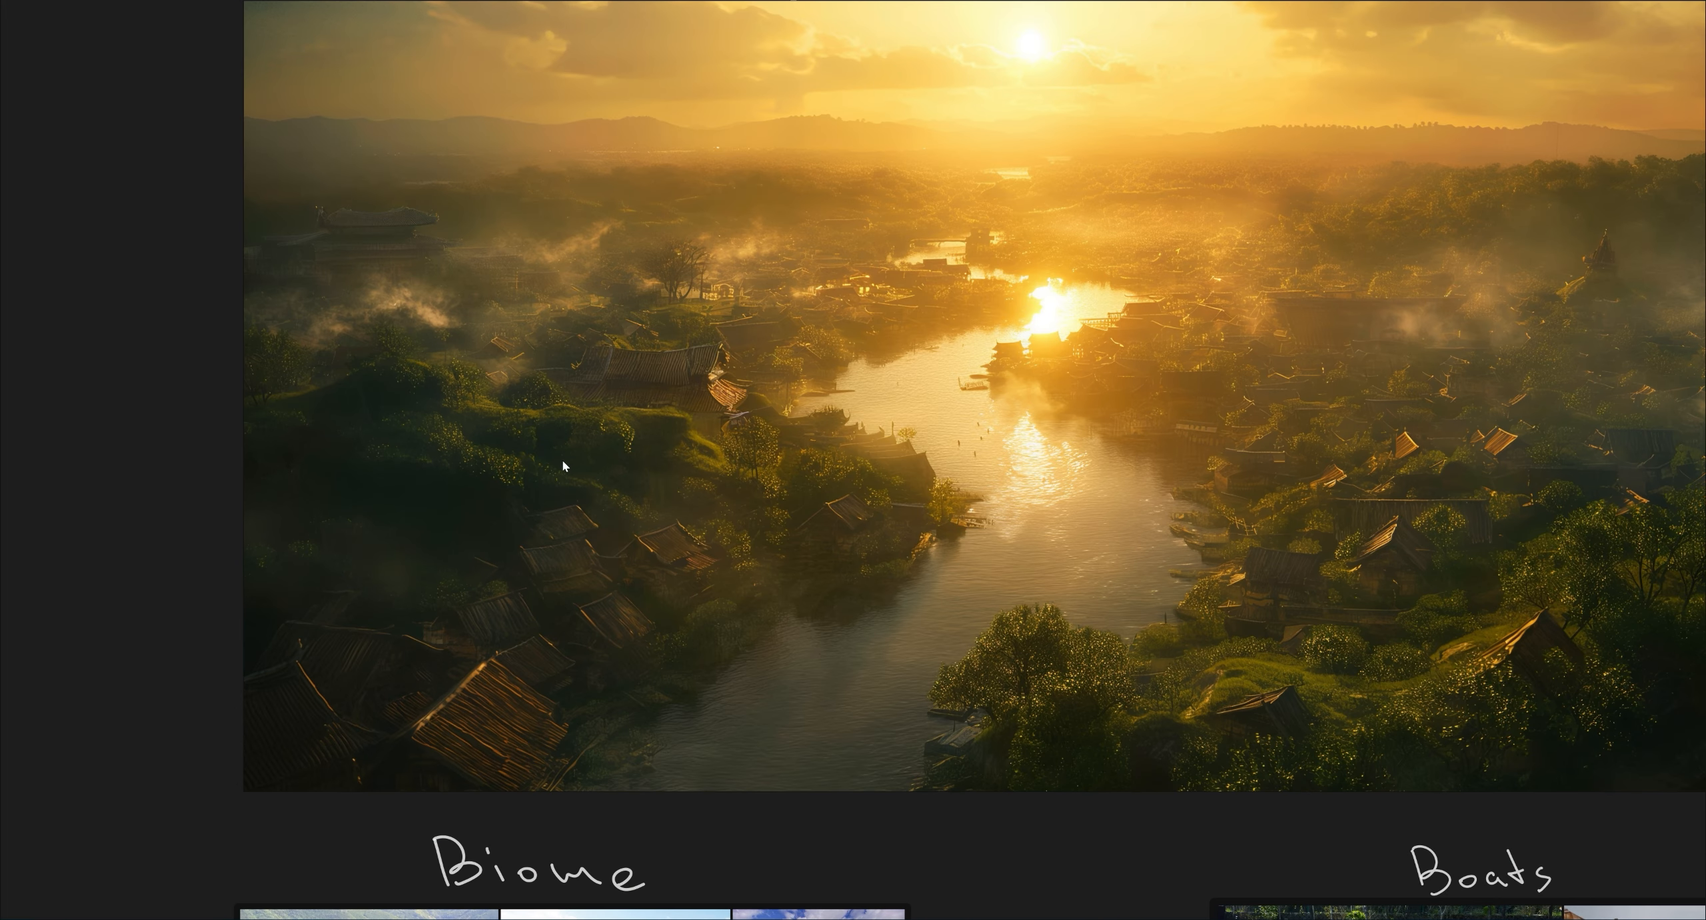
Draw a closed spline around the village area on both sides of the river valley, leaving out the hill.
{"action": "middle_click_drag", "start_coordinate": [562, 461], "coordinate": [489, 500]}
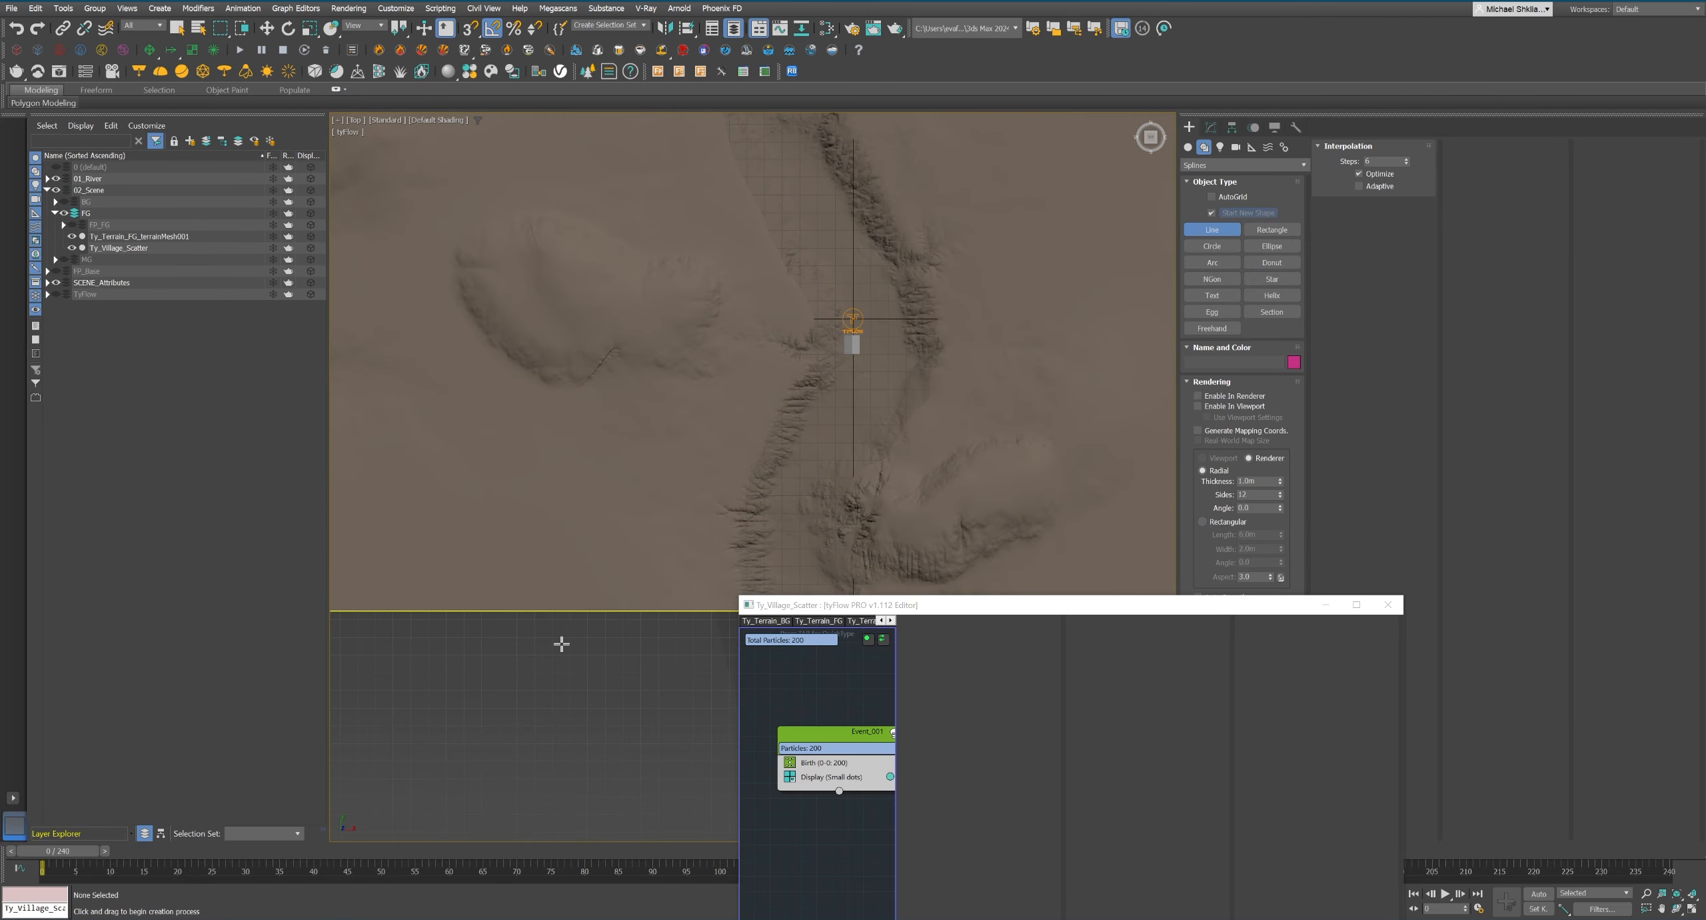
{"action": "left_click", "coordinate": [562, 644]}
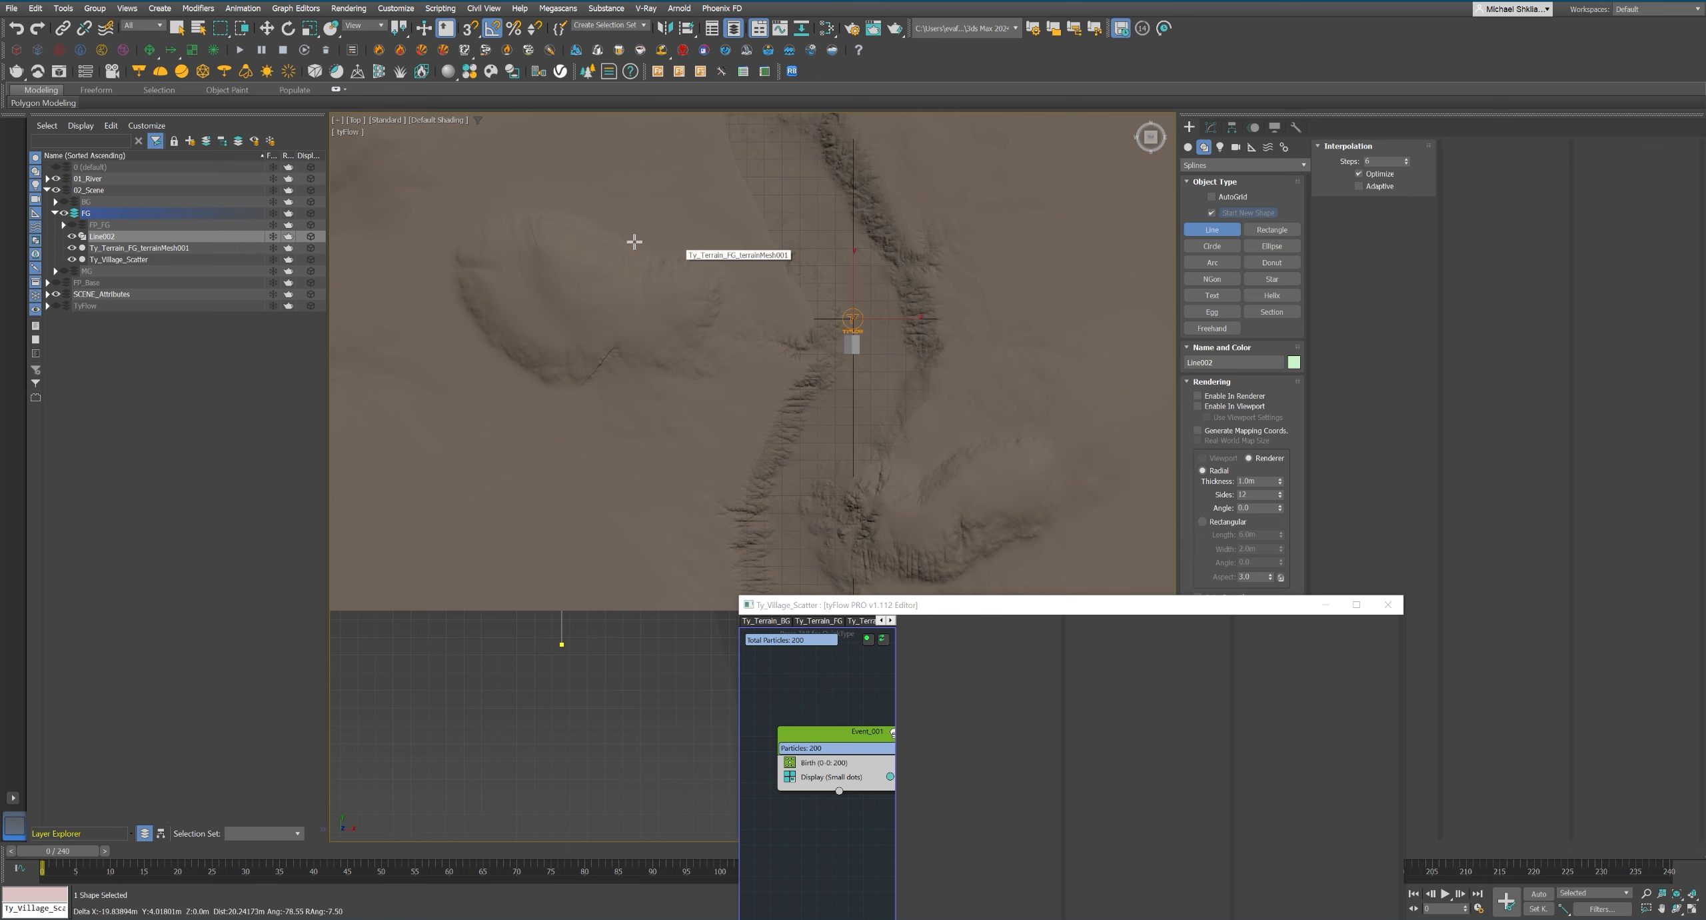
{"action": "middle_click_drag", "start_coordinate": [535, 205], "coordinate": [621, 338]}
{"action": "middle_click_drag", "start_coordinate": [560, 245], "coordinate": [582, 425]}
{"action": "scroll", "coordinate": [632, 270], "scroll_direction": "down", "scroll_amount": 2}
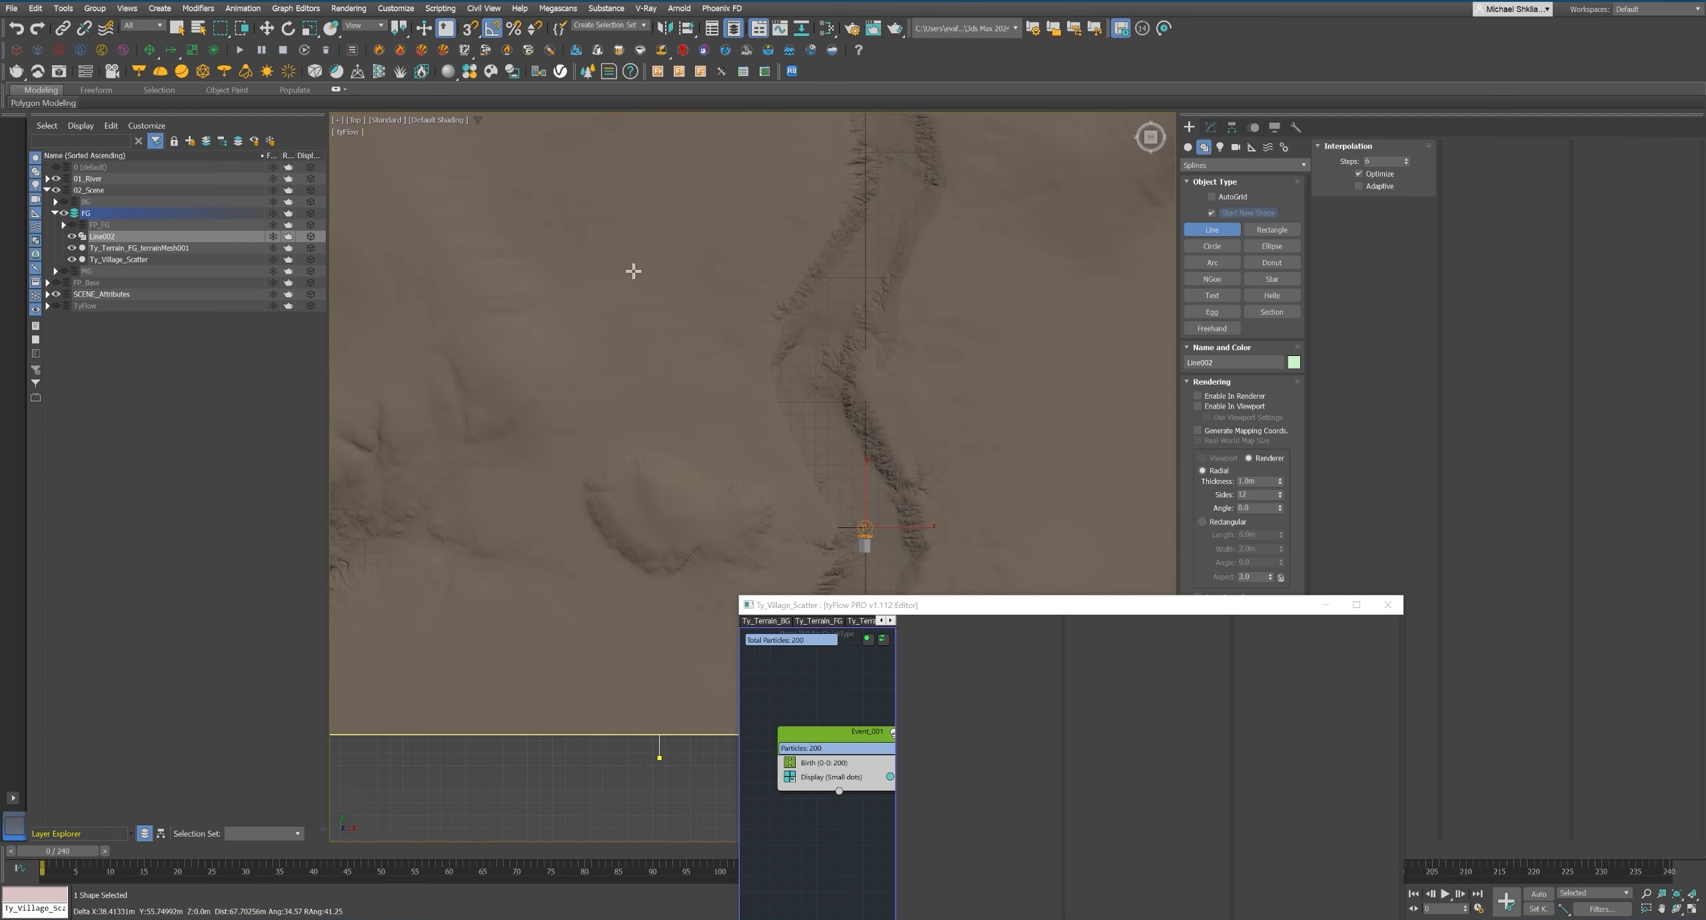
{"action": "middle_click_drag", "start_coordinate": [641, 258], "coordinate": [596, 352]}
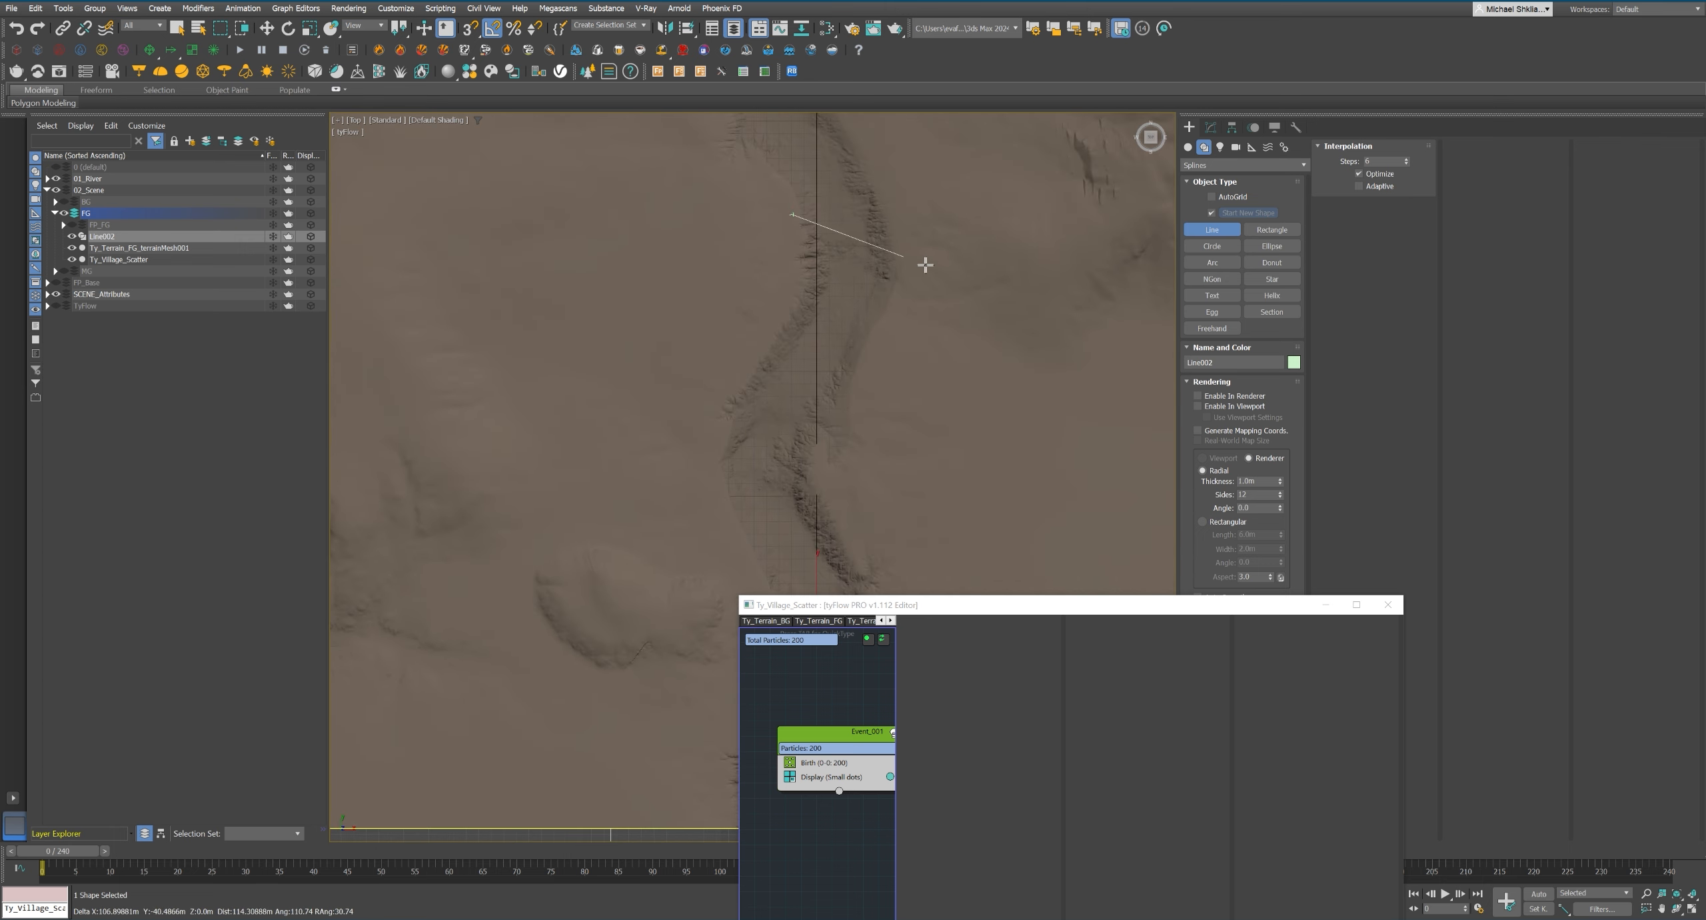
{"action": "middle_click_drag", "start_coordinate": [1004, 378], "coordinate": [739, 297]}
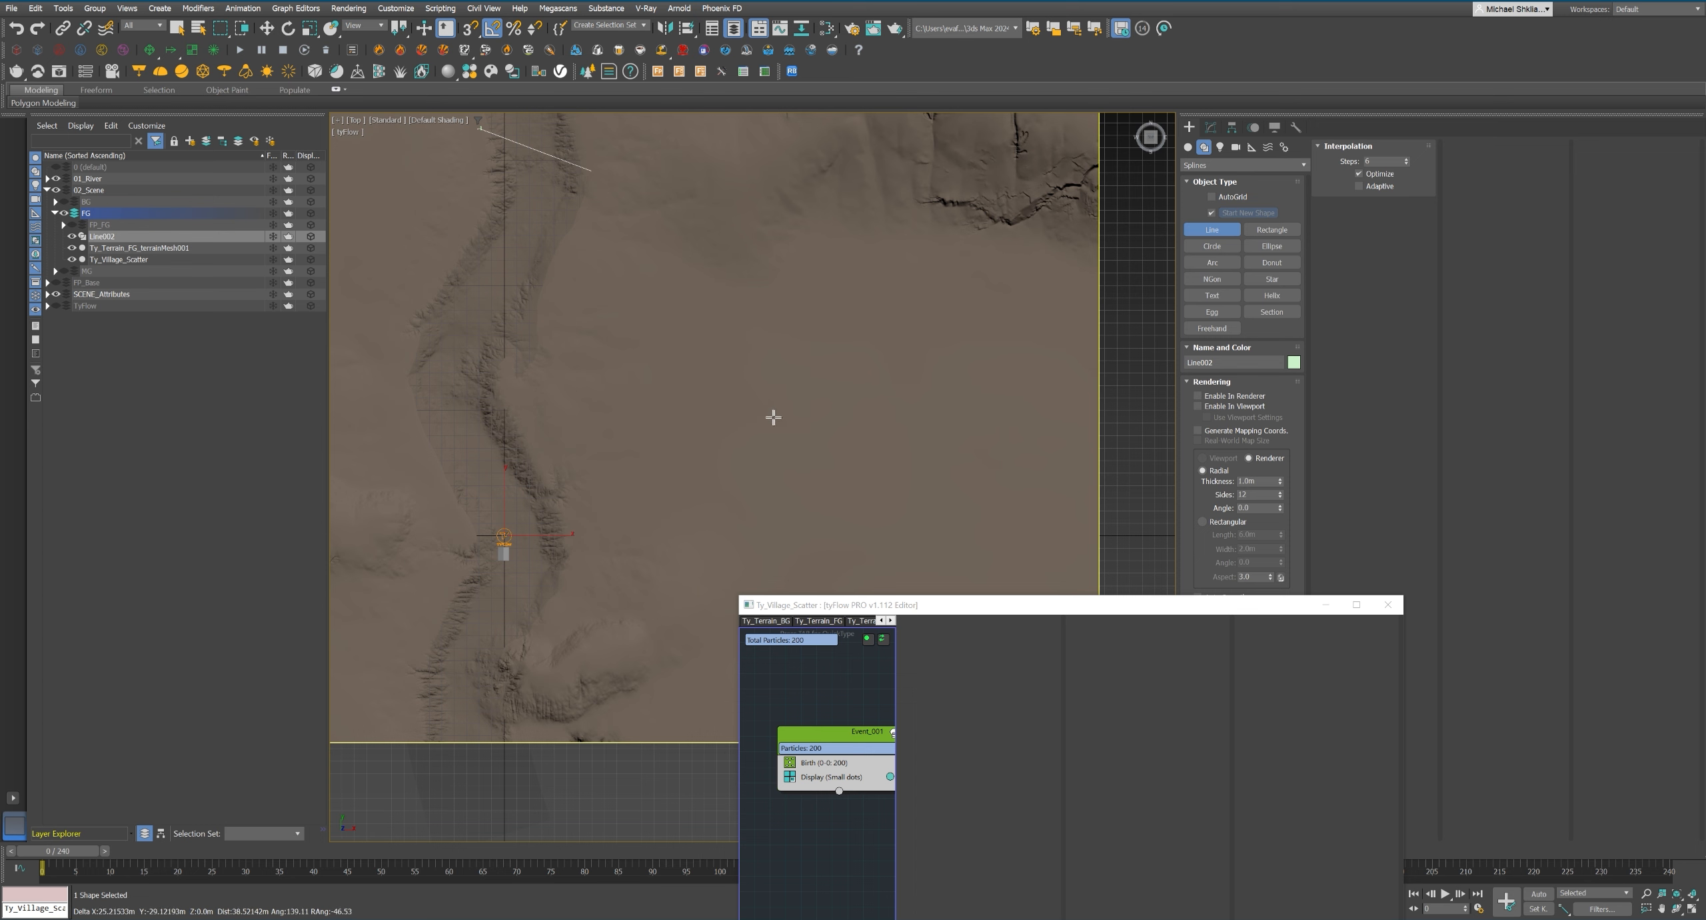
{"action": "middle_click_drag", "start_coordinate": [777, 538], "coordinate": [717, 480]}
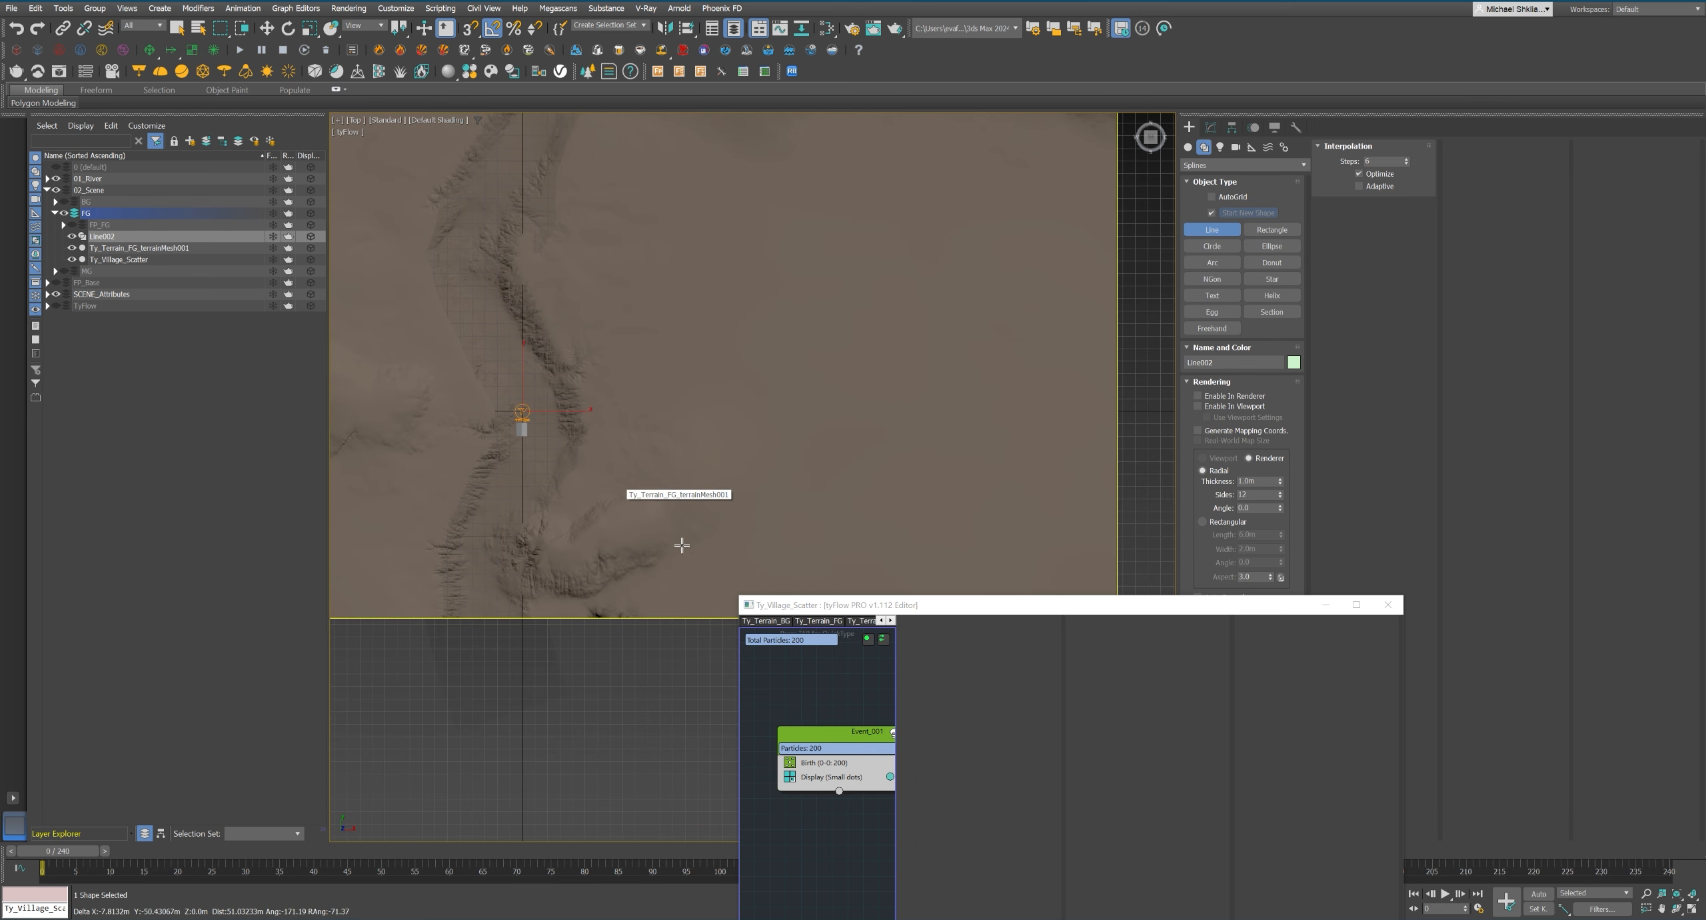
{"action": "key", "text": "alt+q"}
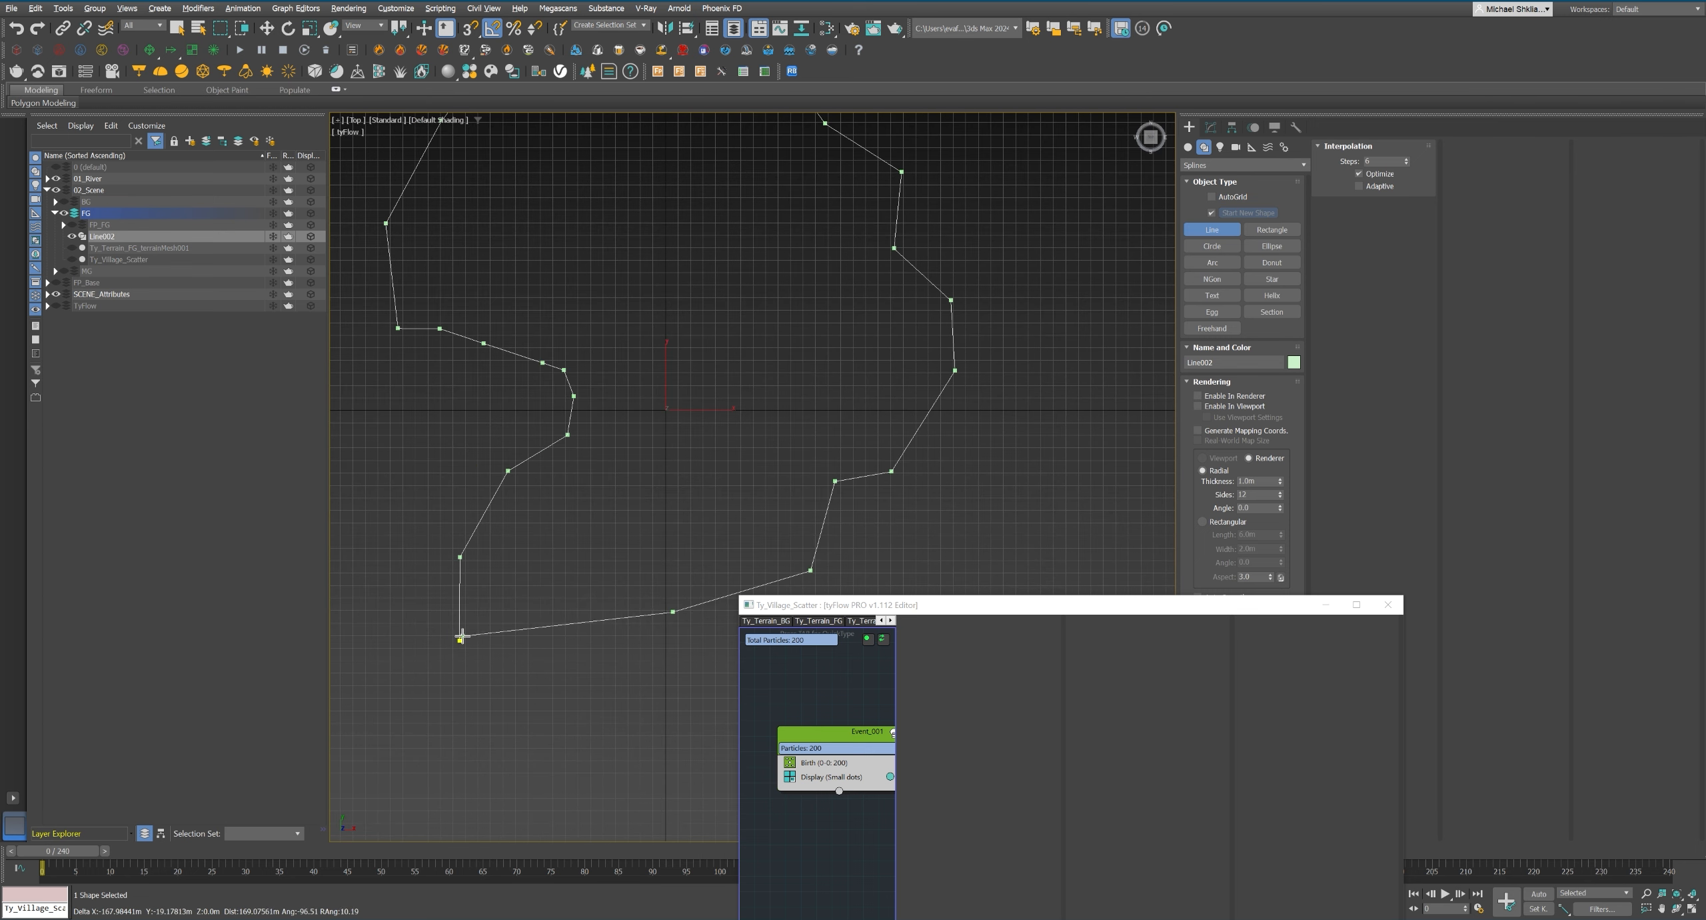
{"action": "left_click", "coordinate": [461, 640]}
{"action": "left_click", "coordinate": [823, 475]}
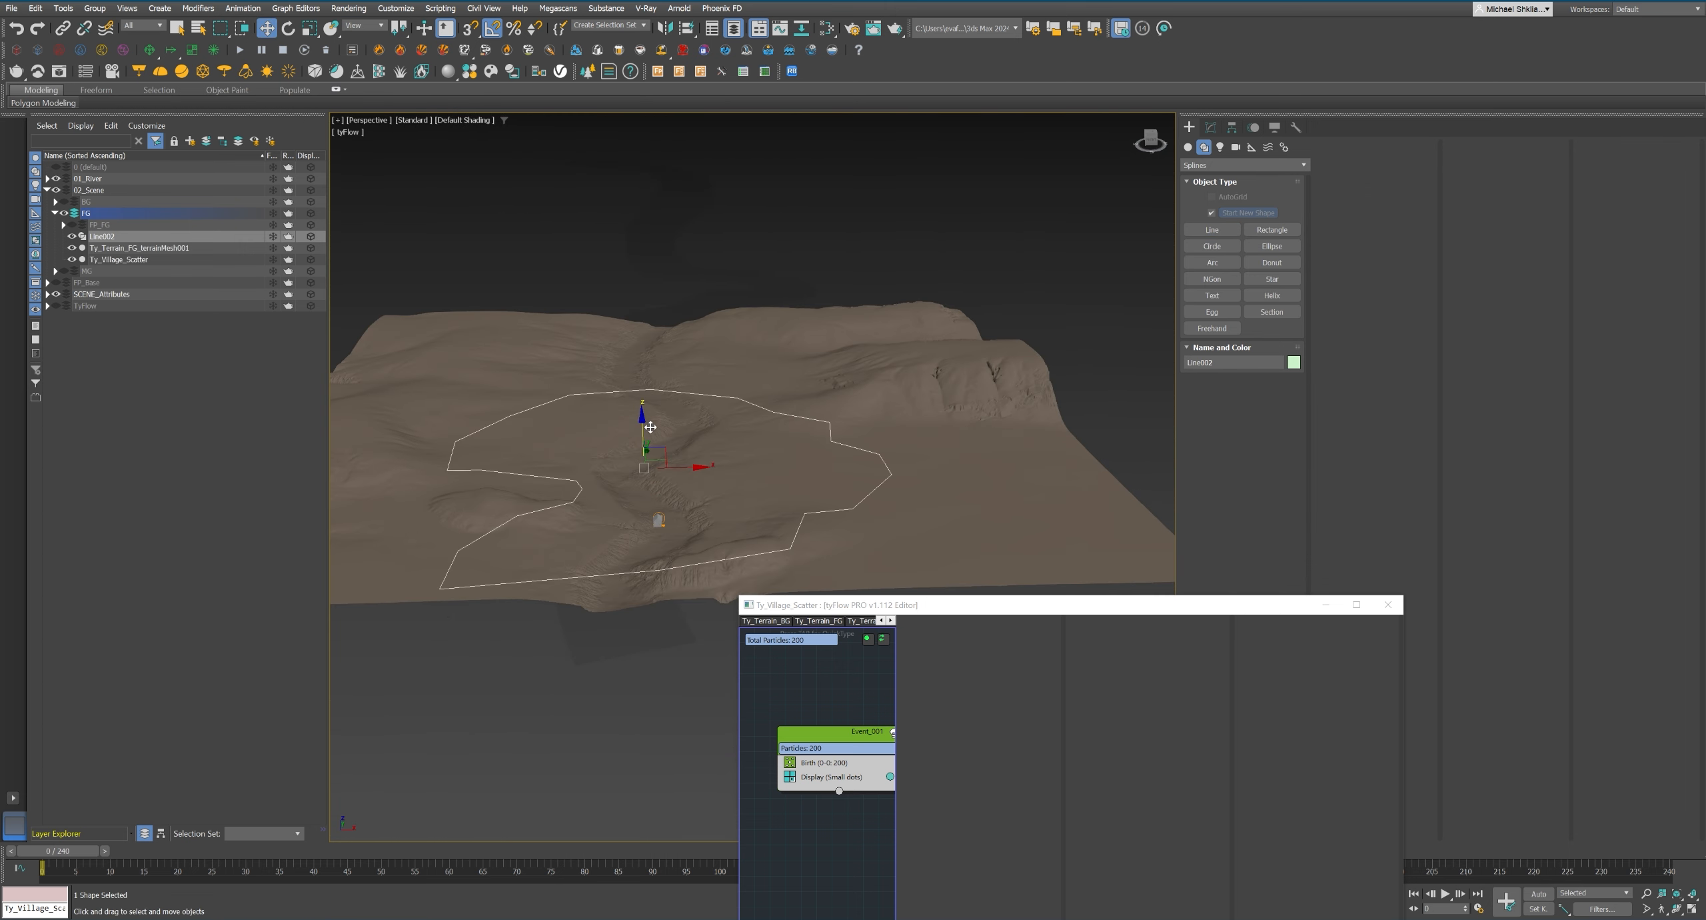
Add a Position Object operator to the village event to distribute the particles inside the Line002 outline.
{"action": "left_click", "coordinate": [48, 294]}
{"action": "left_click_drag", "start_coordinate": [1000, 605], "coordinate": [1253, 320]}
{"action": "key", "text": "Tab"}
{"action": "type", "text": "positi"}
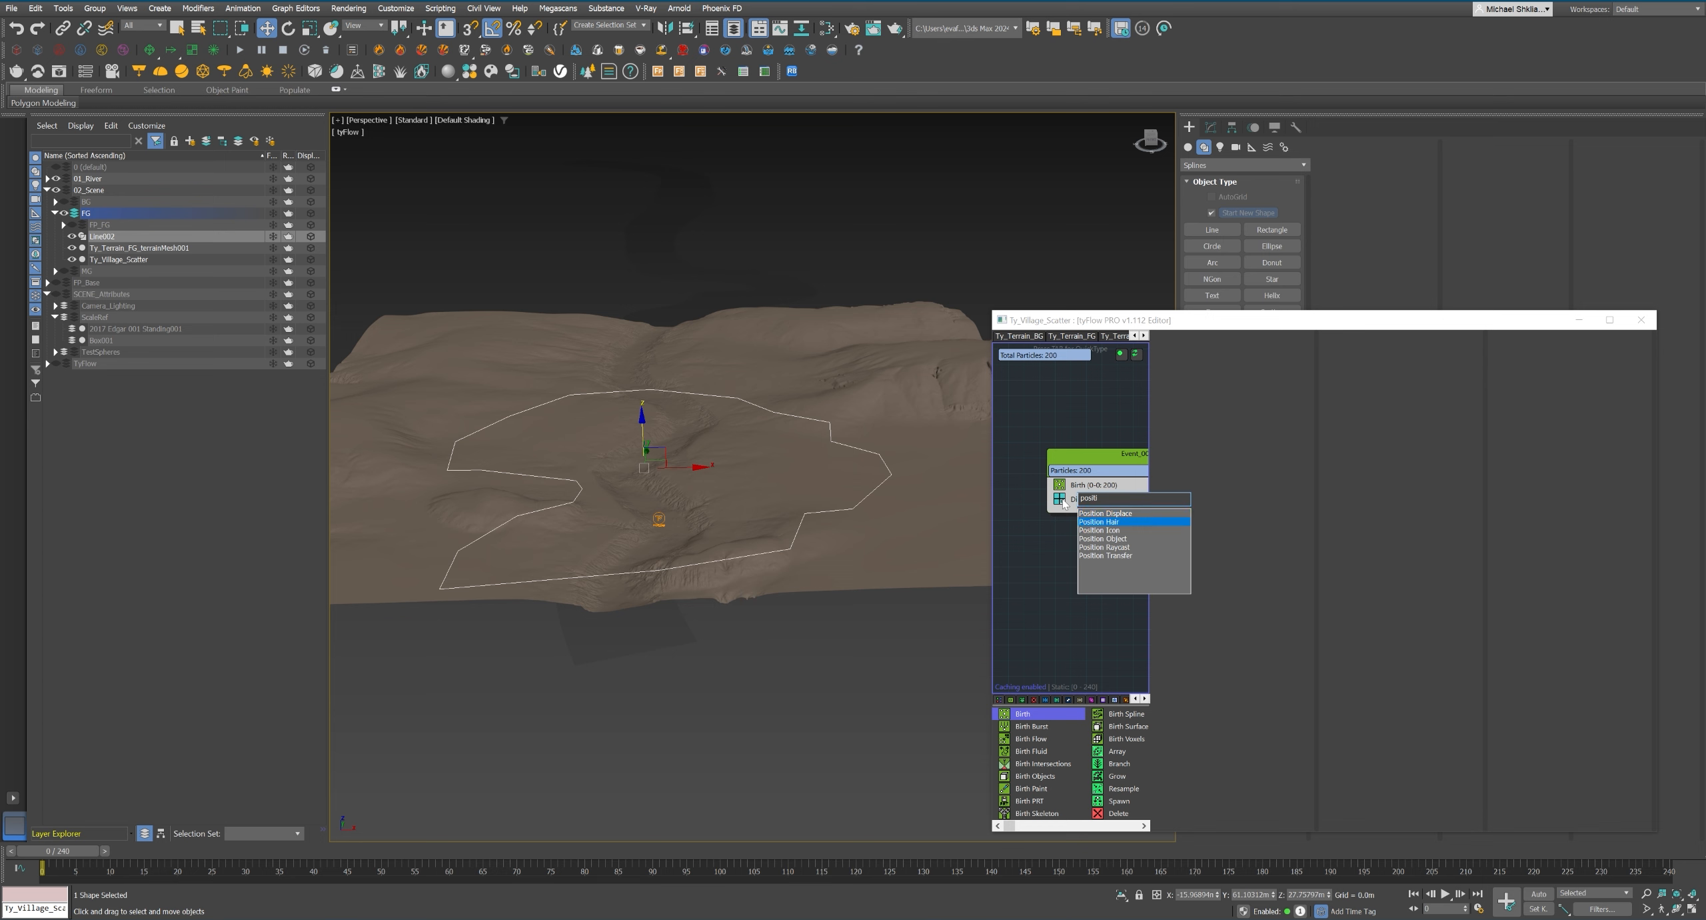
{"action": "key", "text": "Down"}
{"action": "key", "text": "Down"}
{"action": "key", "text": "Return"}
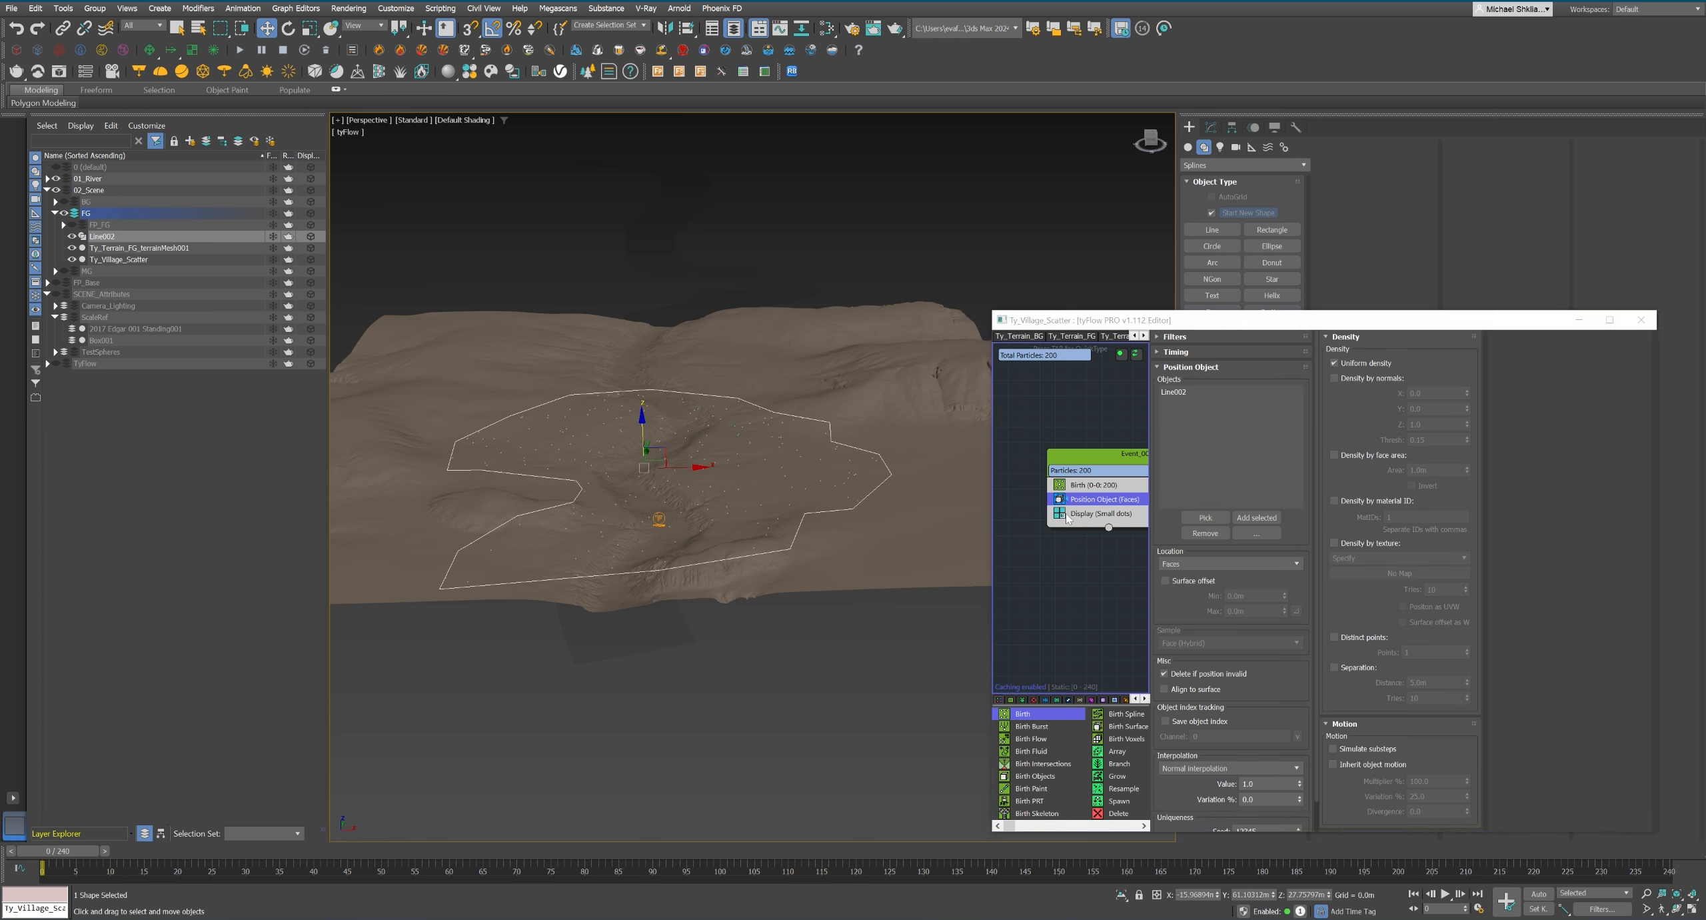
Switch the Display operator to show the particles as Geometry.
{"action": "left_click", "coordinate": [1067, 514]}
{"action": "left_click", "coordinate": [1271, 363]}
{"action": "left_click", "coordinate": [1224, 413]}
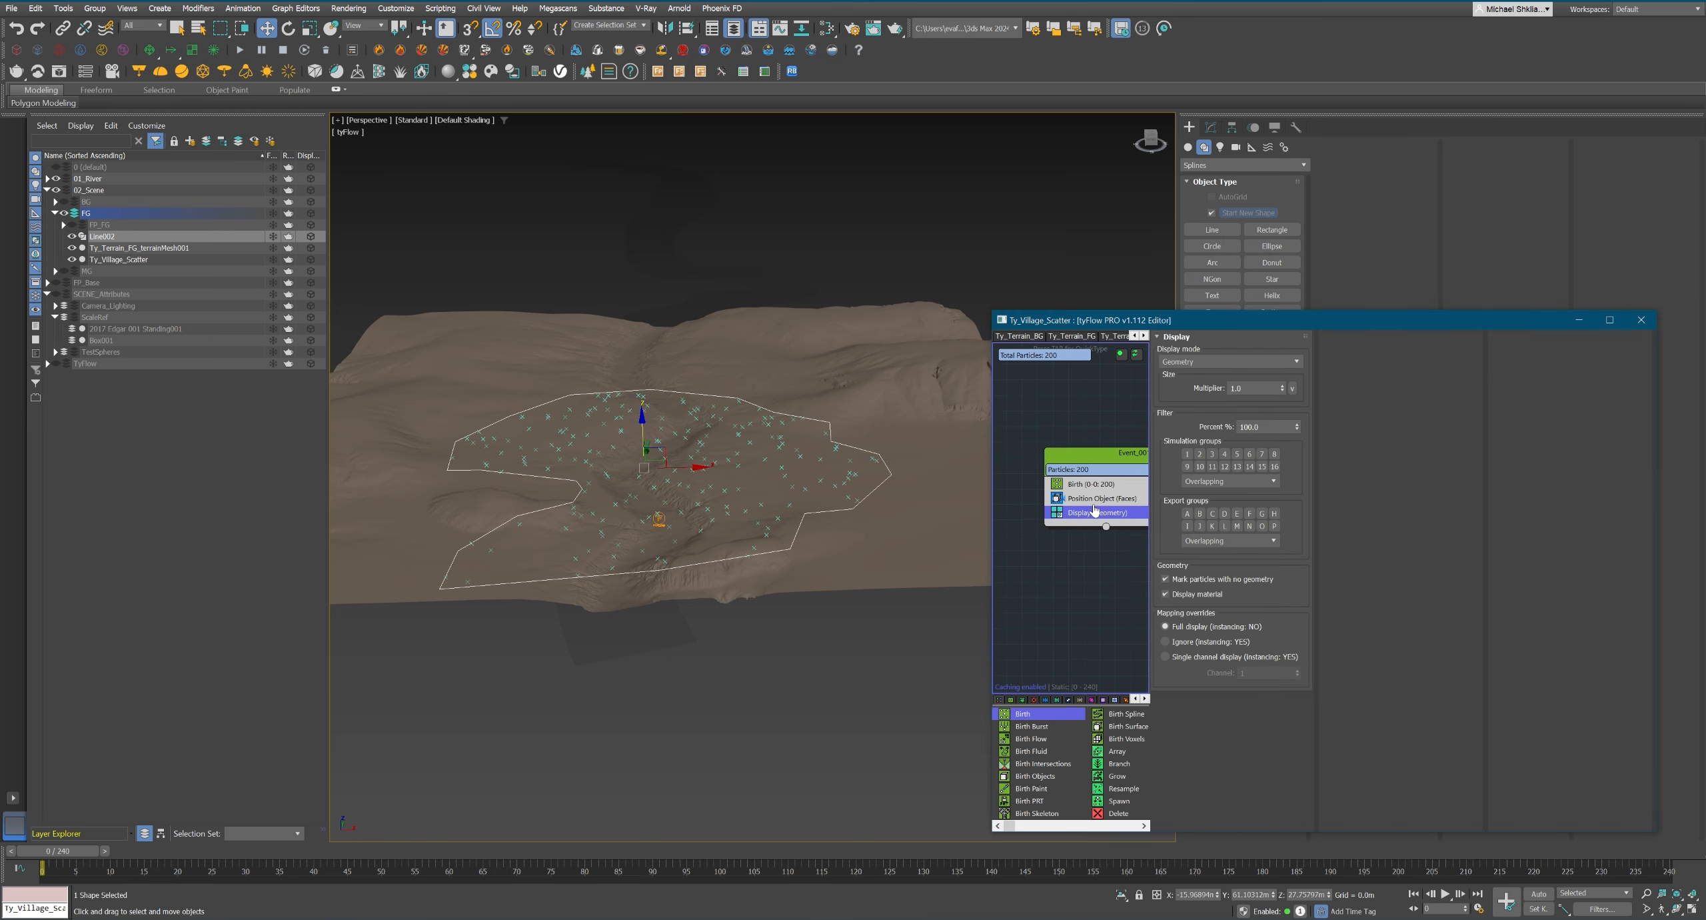
Add a Shape operator, remove its default triangle and use the Box001 house as the particle shape.
{"action": "key", "text": "Tab"}
{"action": "type", "text": "shape"}
{"action": "key", "text": "Return"}
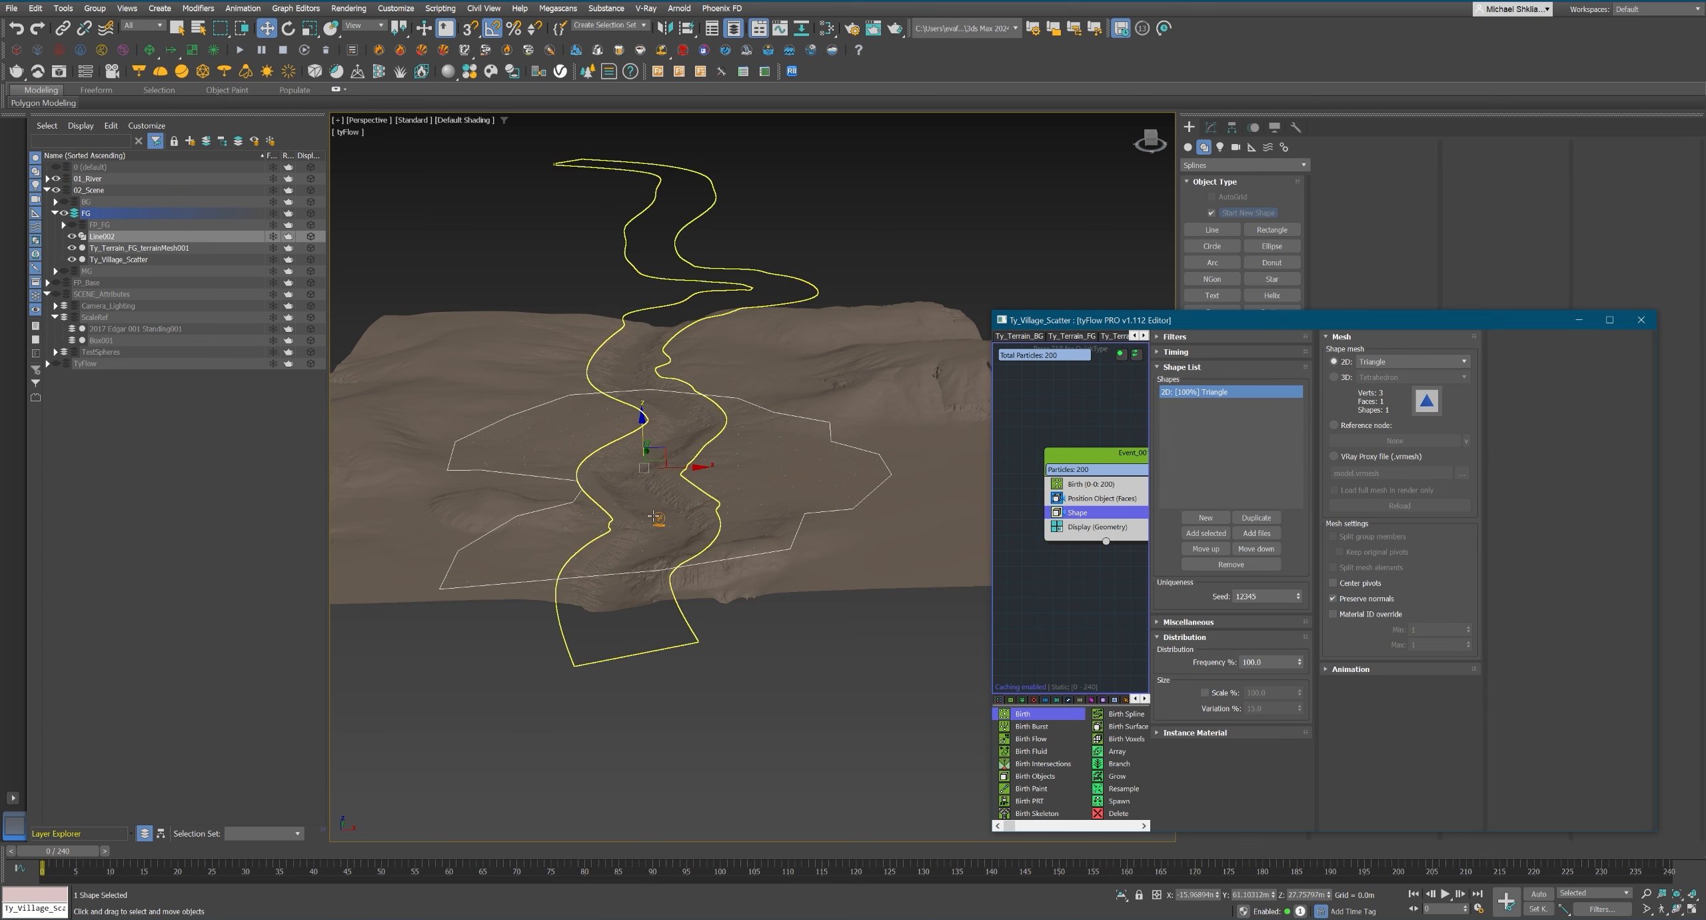
{"action": "left_click", "coordinate": [1231, 563]}
{"action": "left_click", "coordinate": [107, 340]}
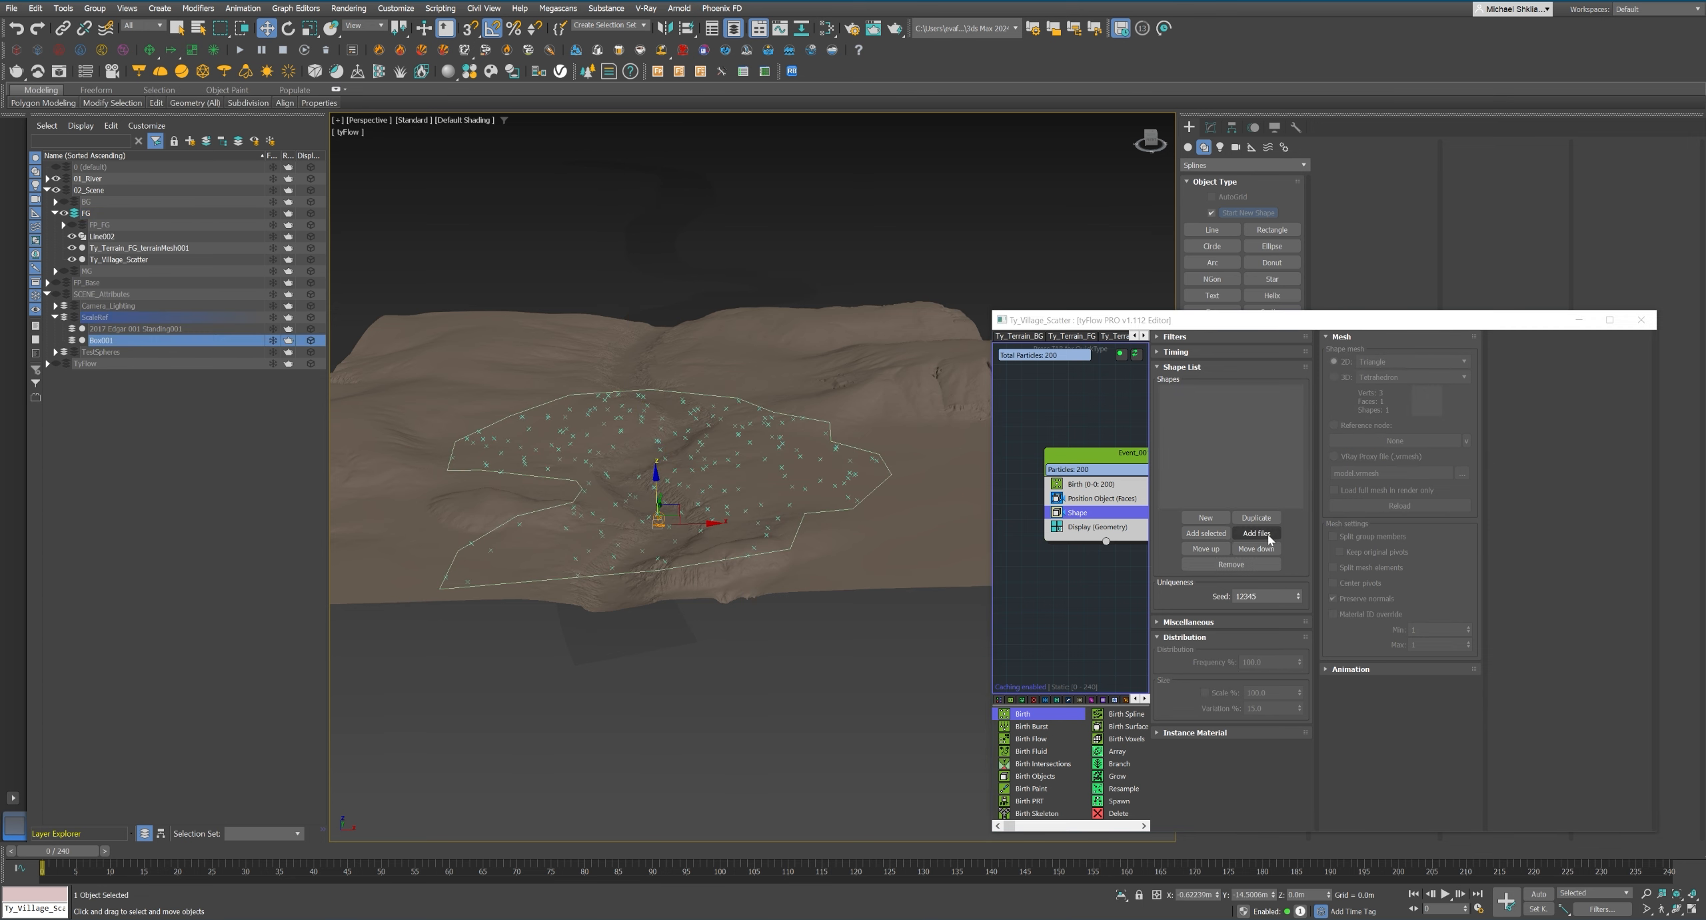
{"action": "left_click", "coordinate": [1217, 537]}
{"action": "left_click", "coordinate": [788, 615]}
{"action": "scroll", "coordinate": [730, 453], "scroll_direction": "up", "scroll_amount": 2}
{"action": "middle_click_drag", "start_coordinate": [730, 453], "coordinate": [733, 541], "text": "alt"}
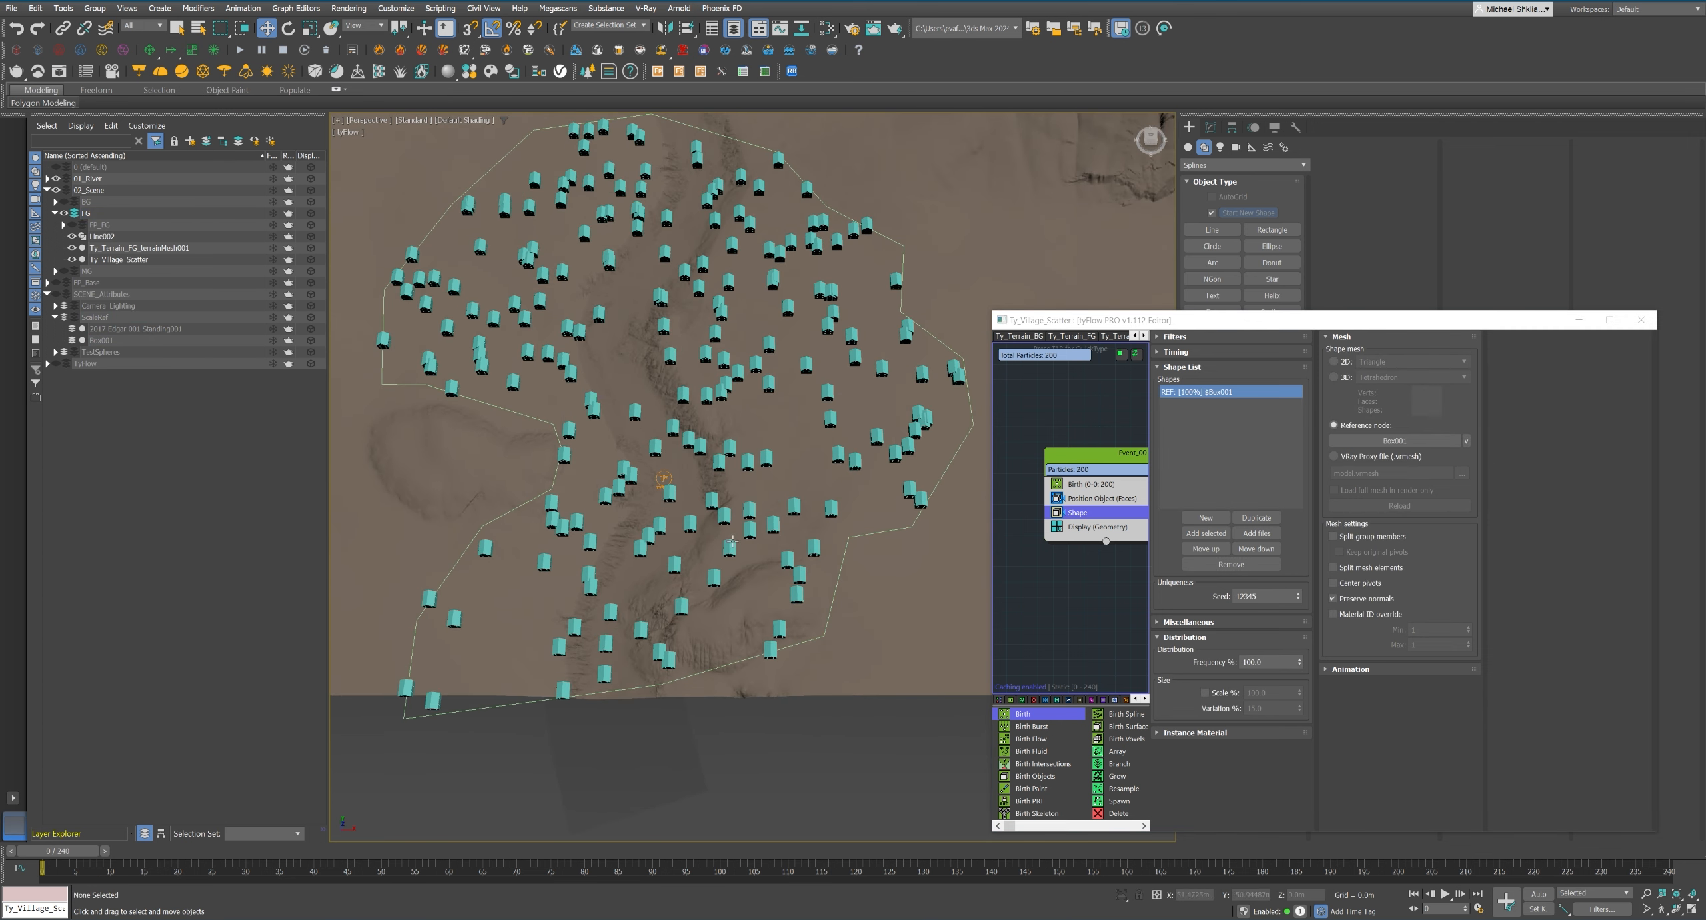
Enable Separation in the Position Object operator with a distance of 20 m.
{"action": "left_click", "coordinate": [1101, 497]}
{"action": "left_click", "coordinate": [1333, 667]}
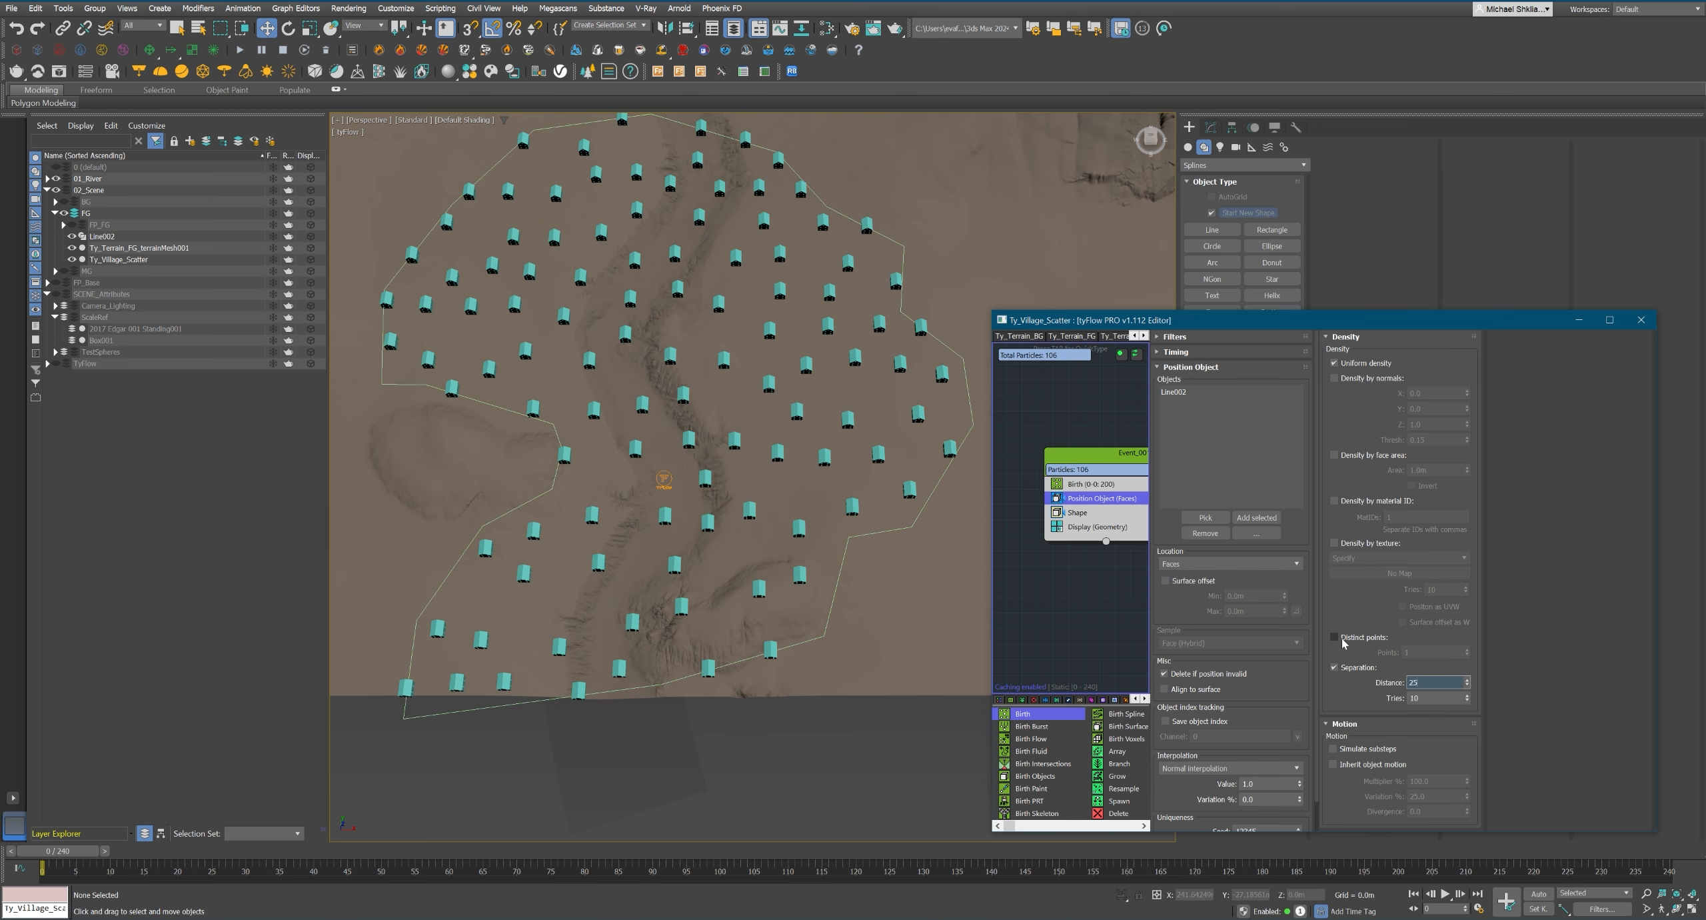
{"action": "middle_click_drag", "start_coordinate": [734, 485], "coordinate": [768, 520]}
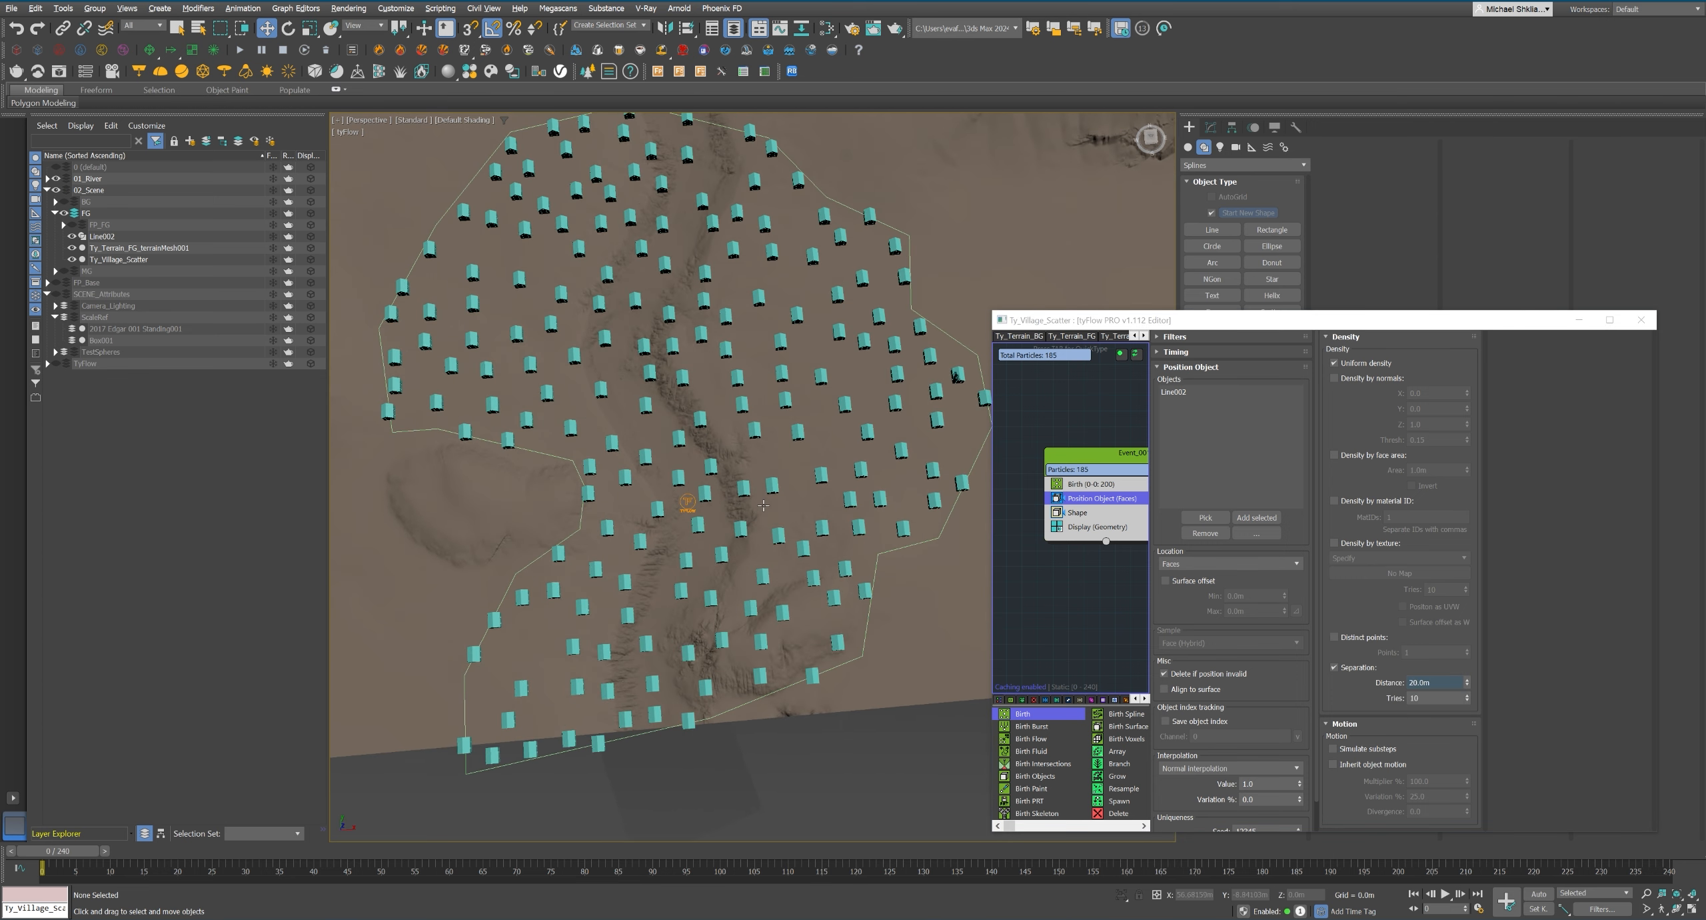
Add a Spread operator to the village event after the Shape operator.
{"action": "middle_click_drag", "start_coordinate": [1110, 526], "coordinate": [1104, 524]}
{"action": "key", "text": "Tab"}
{"action": "type", "text": "spread"}
{"action": "key", "text": "Return"}
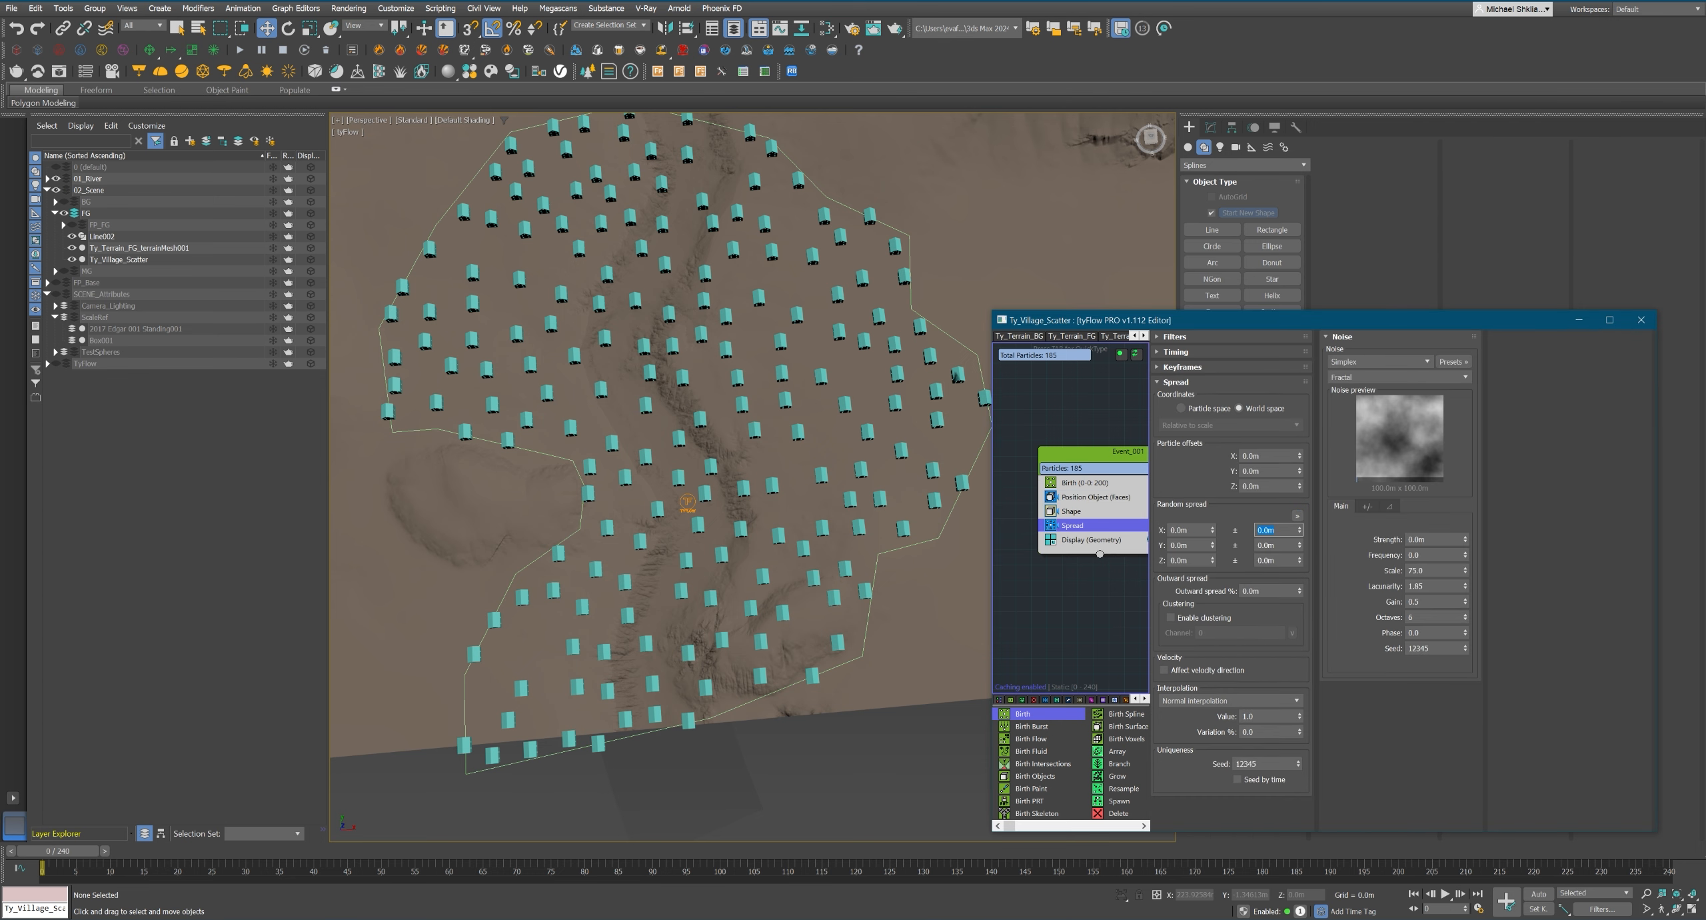
Set the Spread operator's random spread maximum to 3 m in X and Y.
{"action": "type", "text": "2"}
{"action": "key", "text": "Tab"}
{"action": "type", "text": "2"}
{"action": "key", "text": "Return"}
{"action": "key", "text": "shift+Tab"}
{"action": "type", "text": "3"}
{"action": "key", "text": "shift+Tab"}
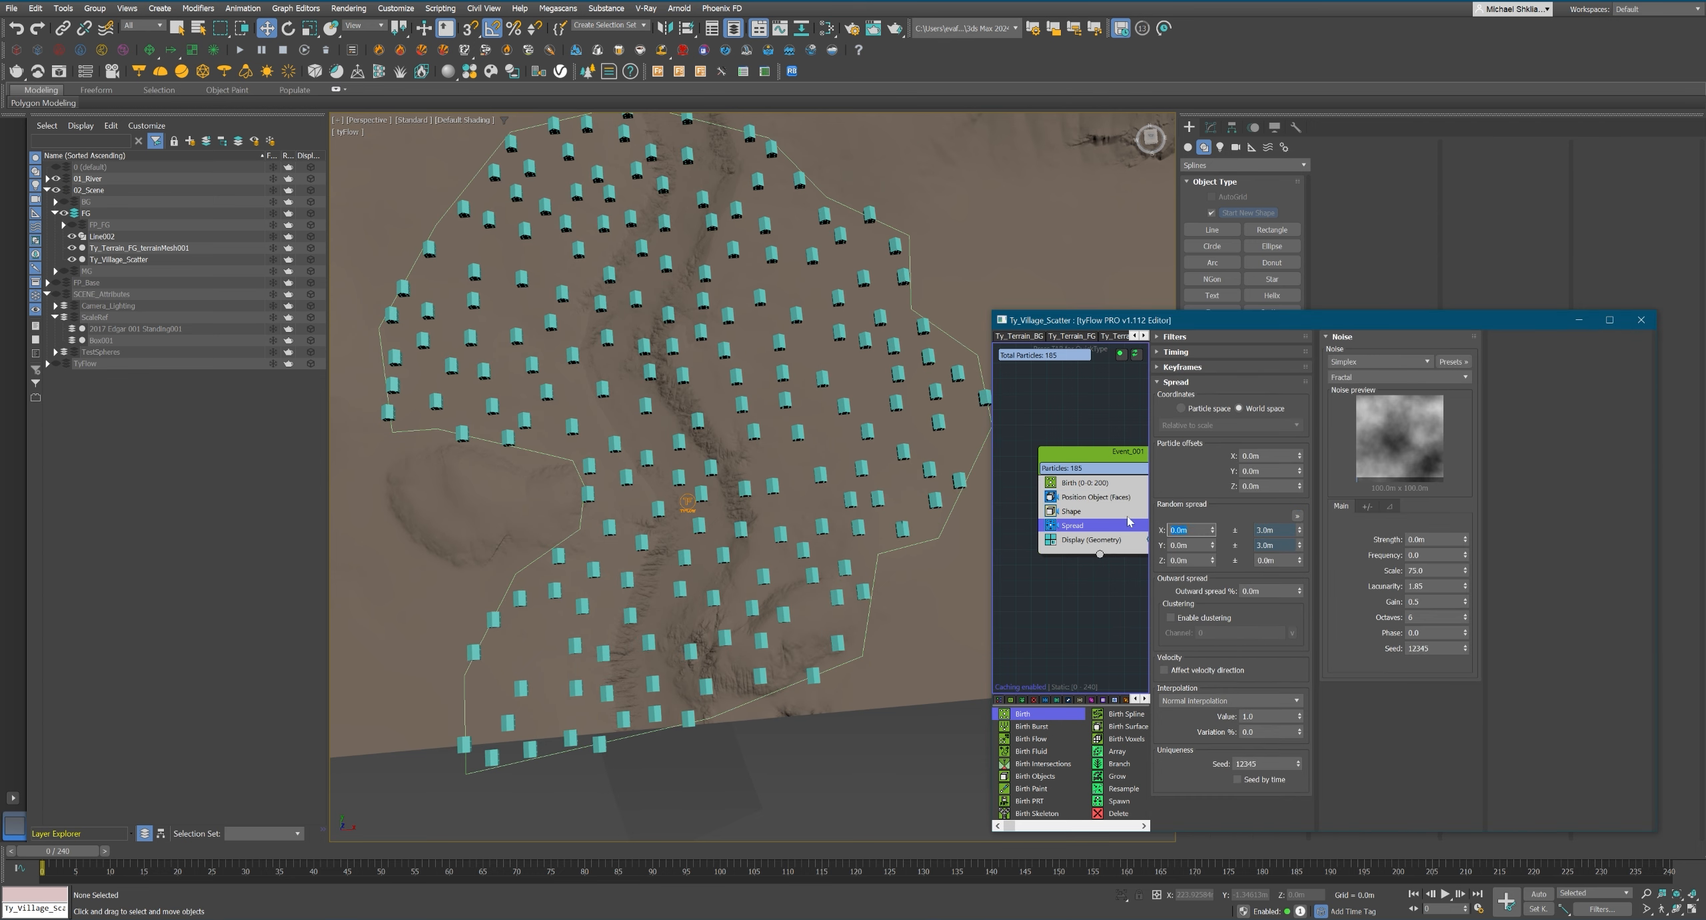
{"action": "scroll", "coordinate": [833, 524], "scroll_direction": "down", "scroll_amount": 3}
{"action": "scroll", "coordinate": [833, 523], "scroll_direction": "up", "scroll_amount": 2}
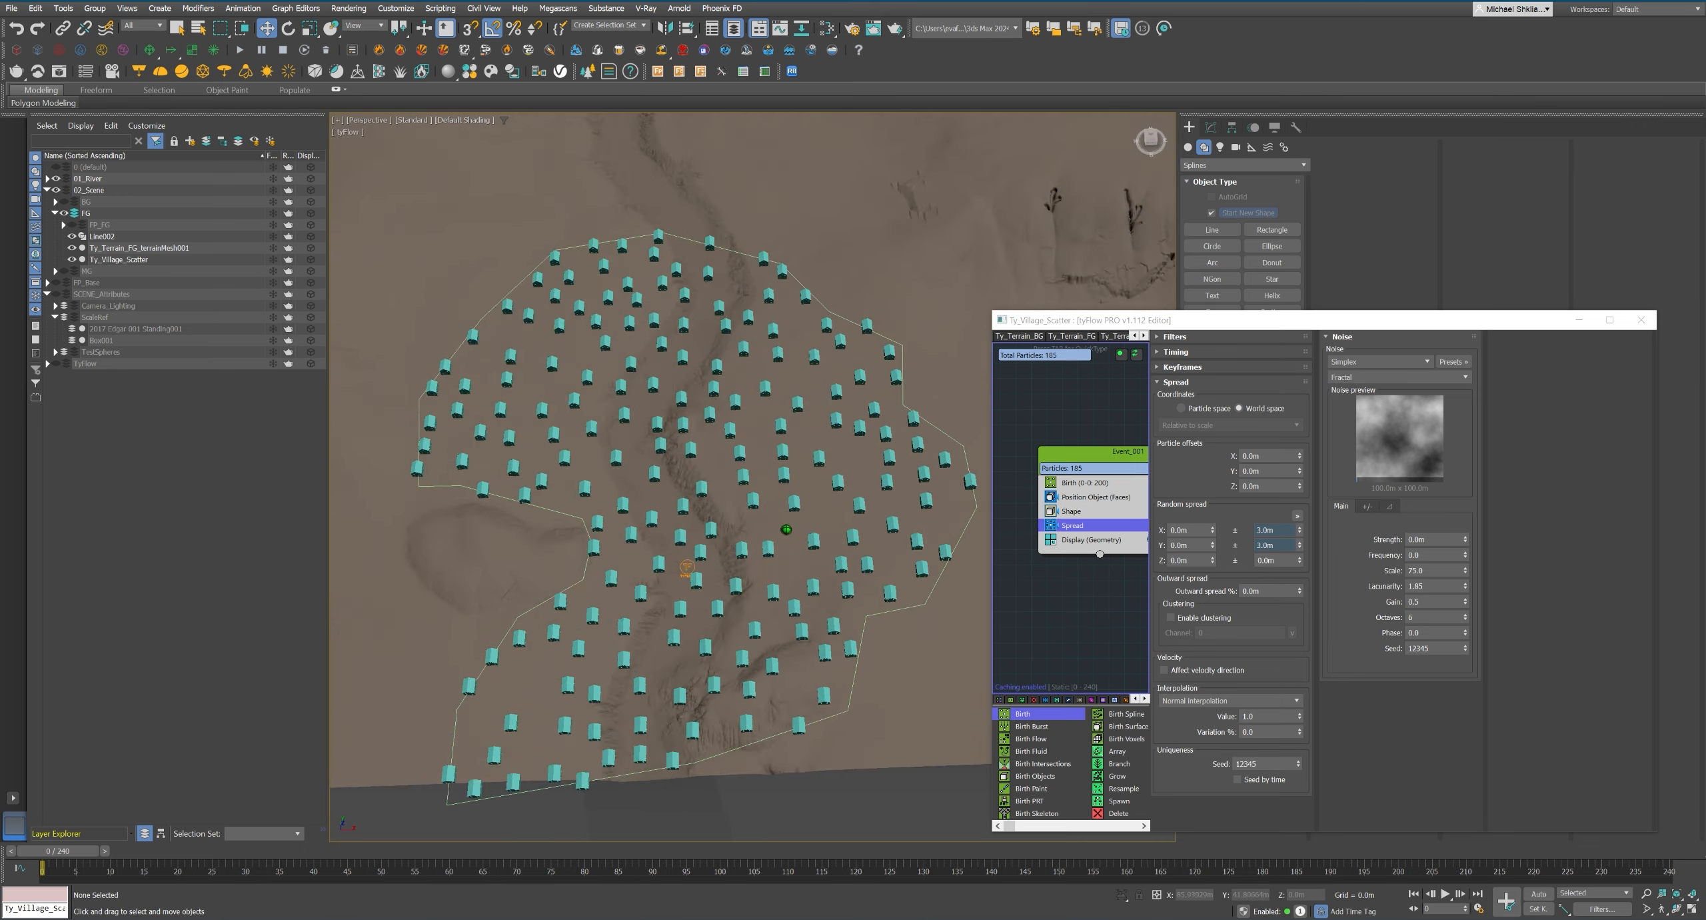
{"action": "middle_click_drag", "start_coordinate": [839, 586], "coordinate": [793, 593], "text": "alt"}
Add a Rotation operator after Spread and set its orientation to Inherit previous.
{"action": "middle_click_drag", "start_coordinate": [1073, 535], "coordinate": [1075, 535]}
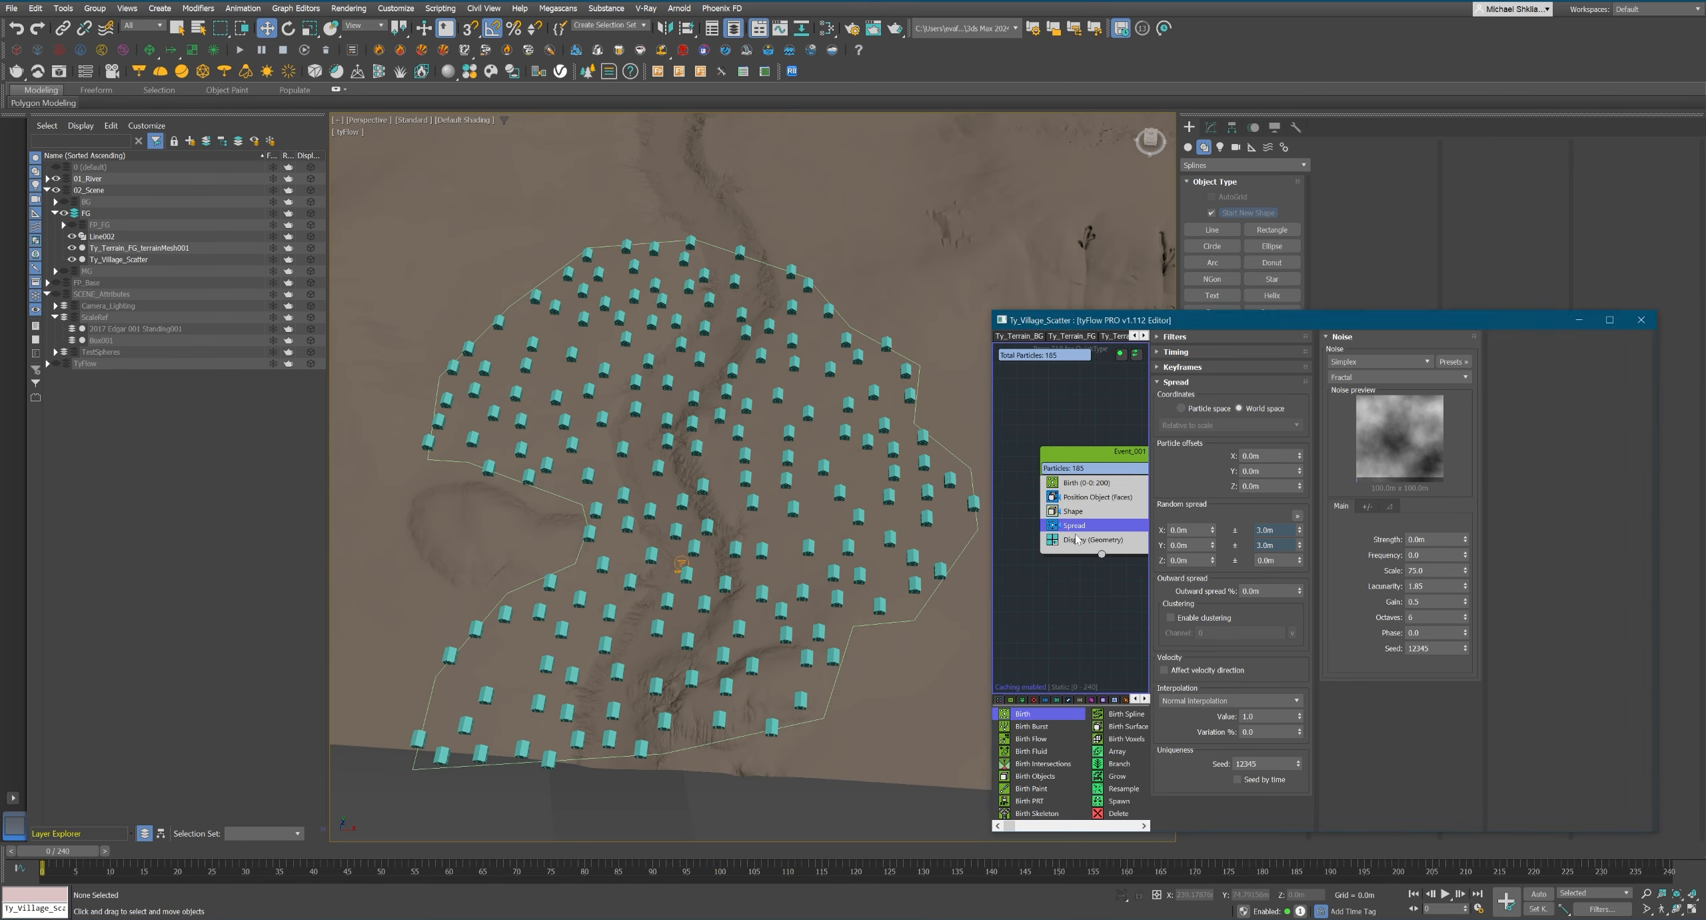
{"action": "key", "text": "Tab"}
{"action": "type", "text": "rot"}
{"action": "key", "text": "Return"}
{"action": "left_click", "coordinate": [1190, 408]}
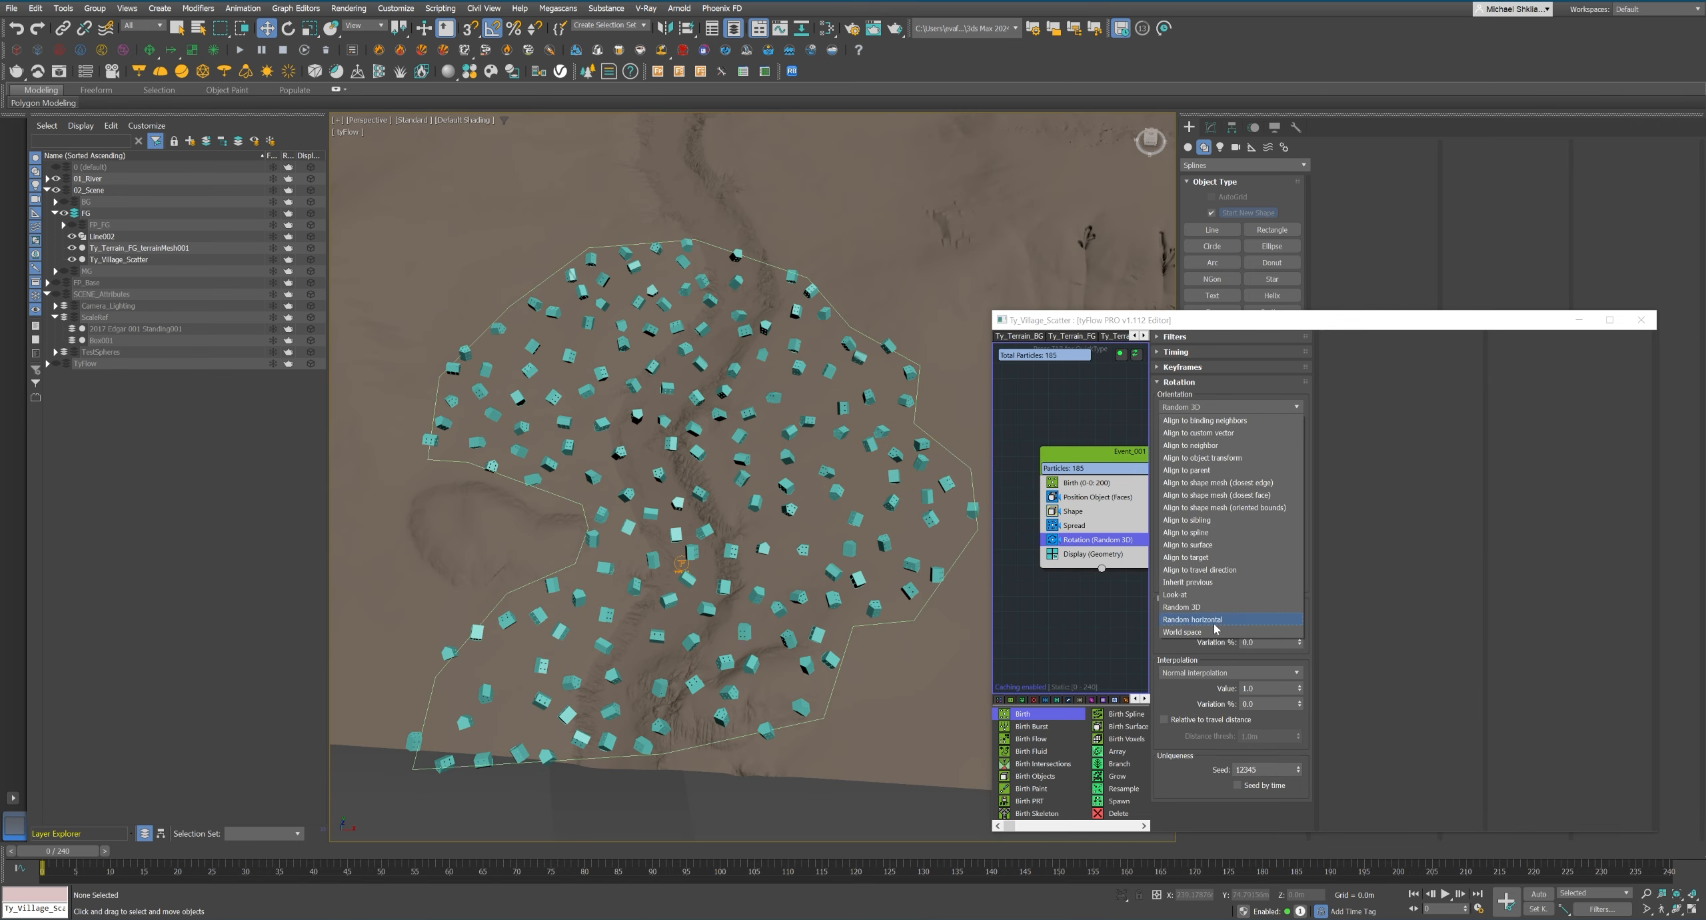
{"action": "left_click", "coordinate": [1221, 583]}
Set the rotation divergence to 180, restrict it to the Z axis and use an angle step of 45.
{"action": "type", "text": "180"}
{"action": "key", "text": "Return"}
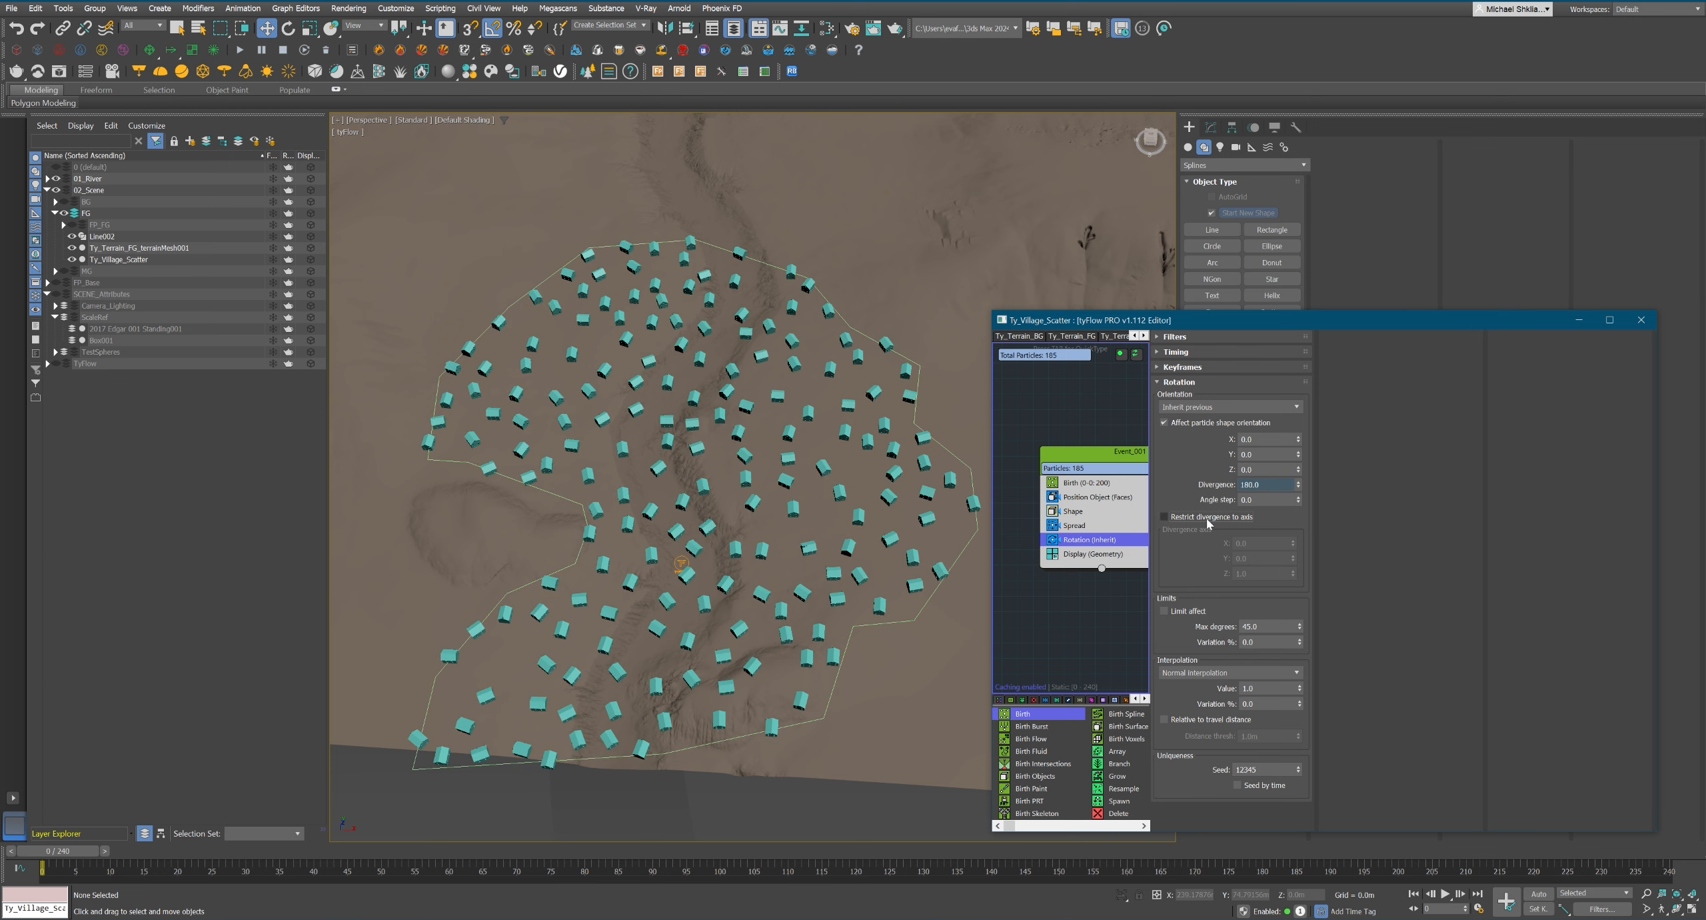
{"action": "left_click", "coordinate": [1259, 517]}
{"action": "left_click", "coordinate": [1266, 499]}
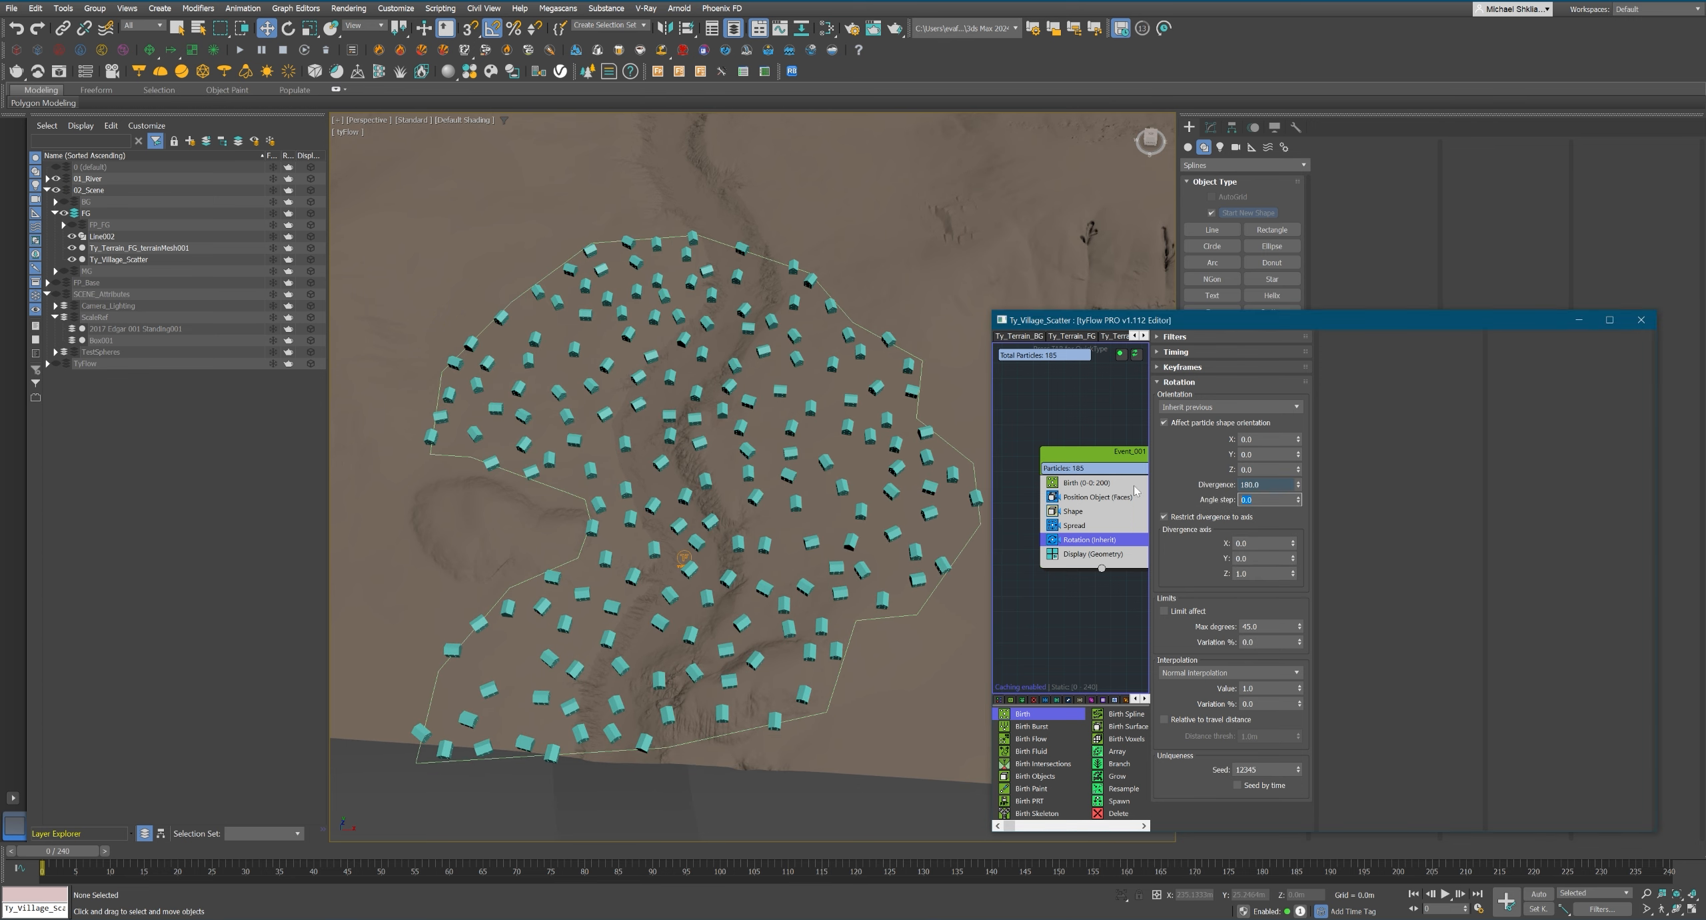
{"action": "type", "text": "45"}
{"action": "key", "text": "Return"}
{"action": "middle_click_drag", "start_coordinate": [787, 533], "coordinate": [841, 566], "text": "alt"}
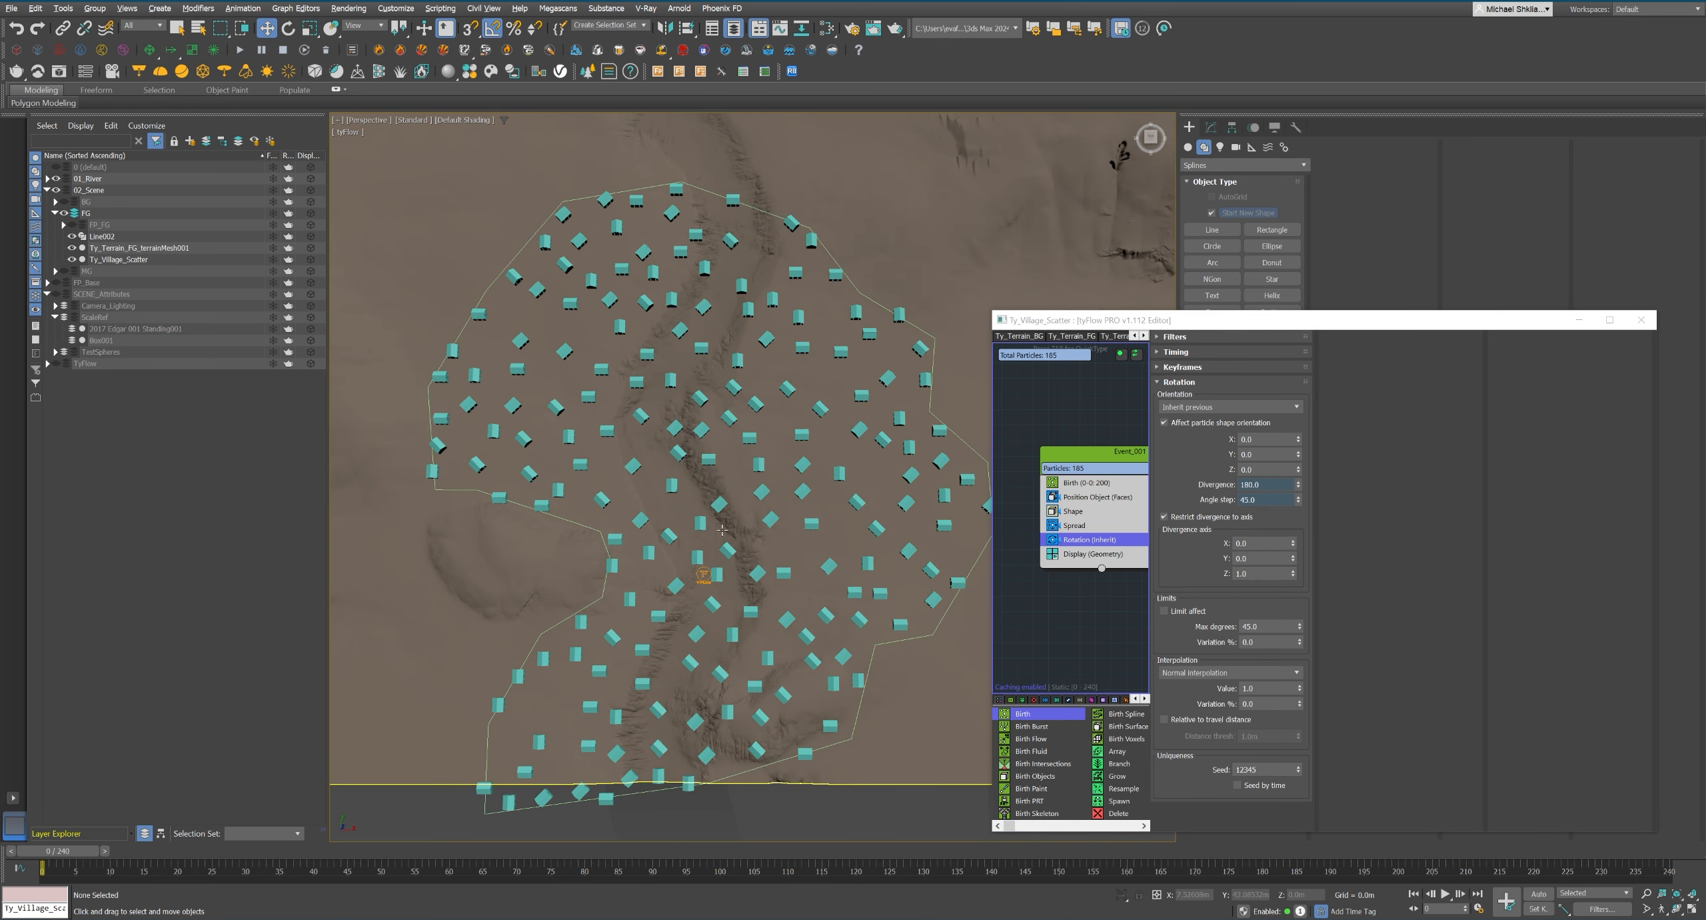
{"action": "middle_click_drag", "start_coordinate": [721, 530], "coordinate": [817, 530], "text": "alt"}
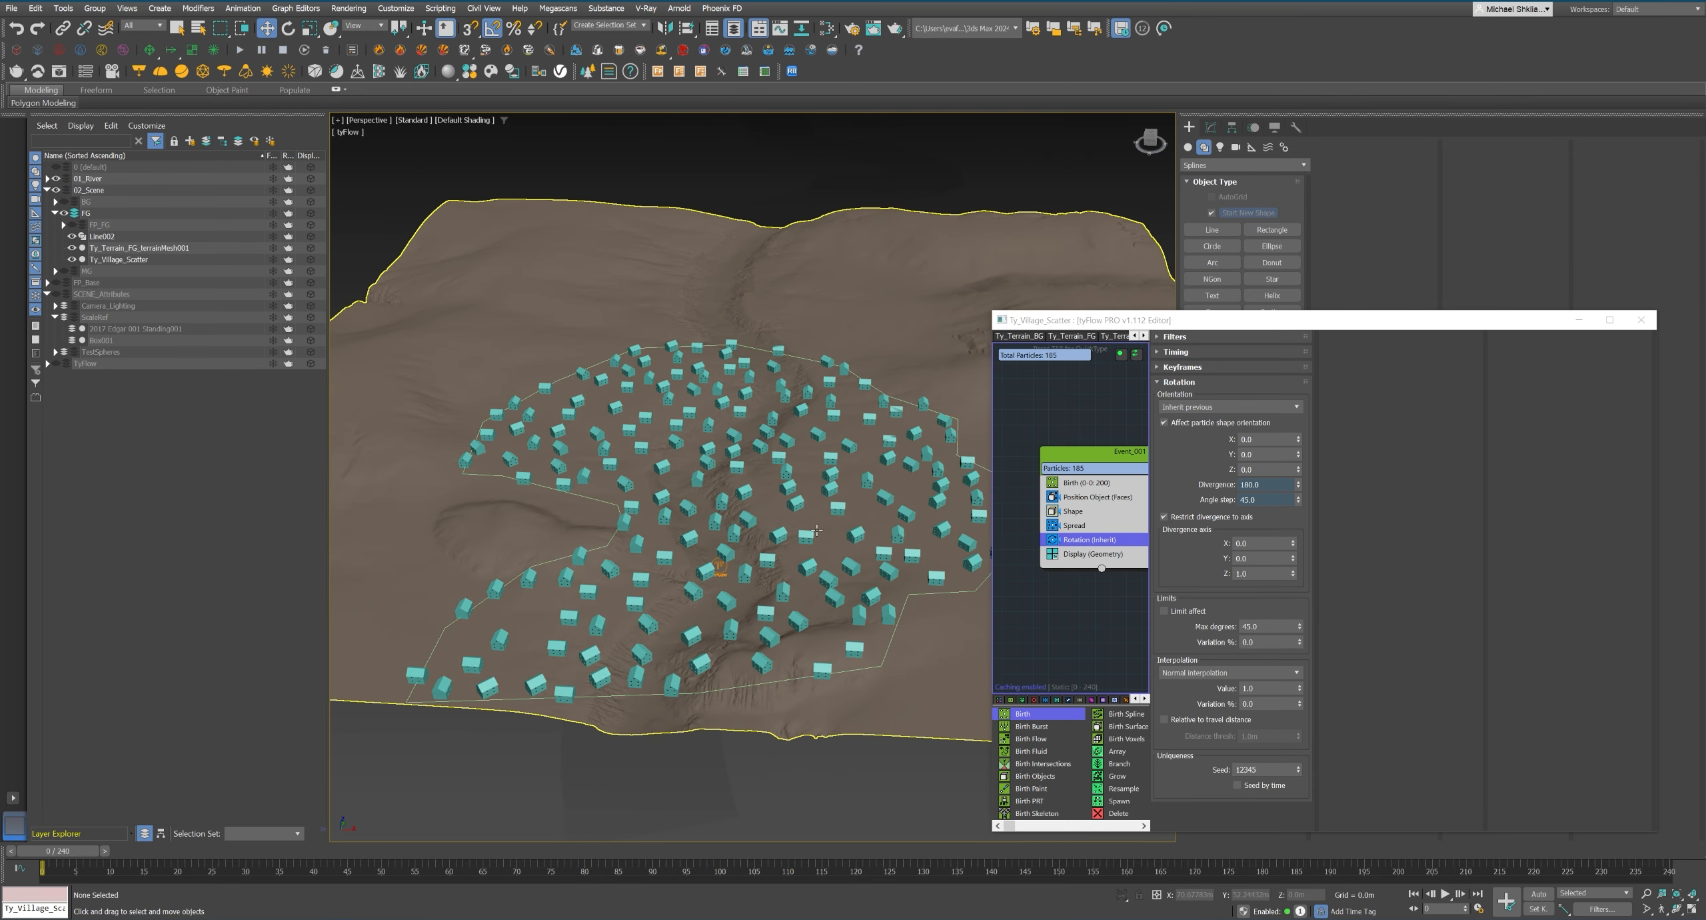
Add a Position Raycast operator to the village event after Rotation.
{"action": "middle_click_drag", "start_coordinate": [1107, 548], "coordinate": [1103, 547]}
{"action": "key", "text": "Tab"}
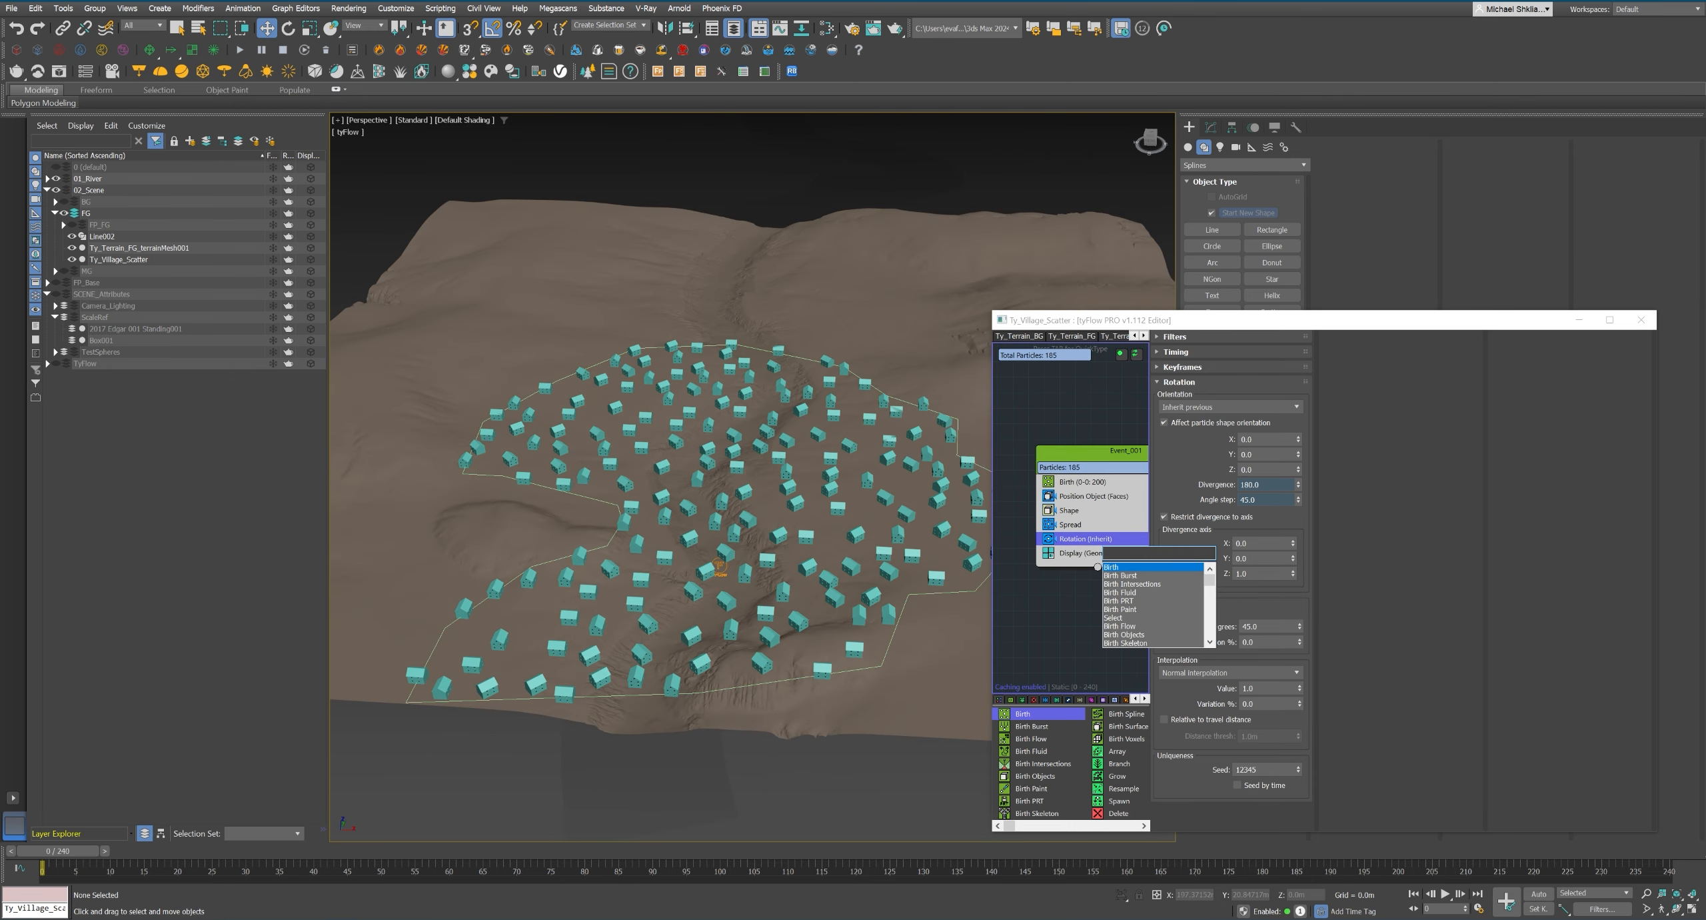
{"action": "type", "text": "rayc"}
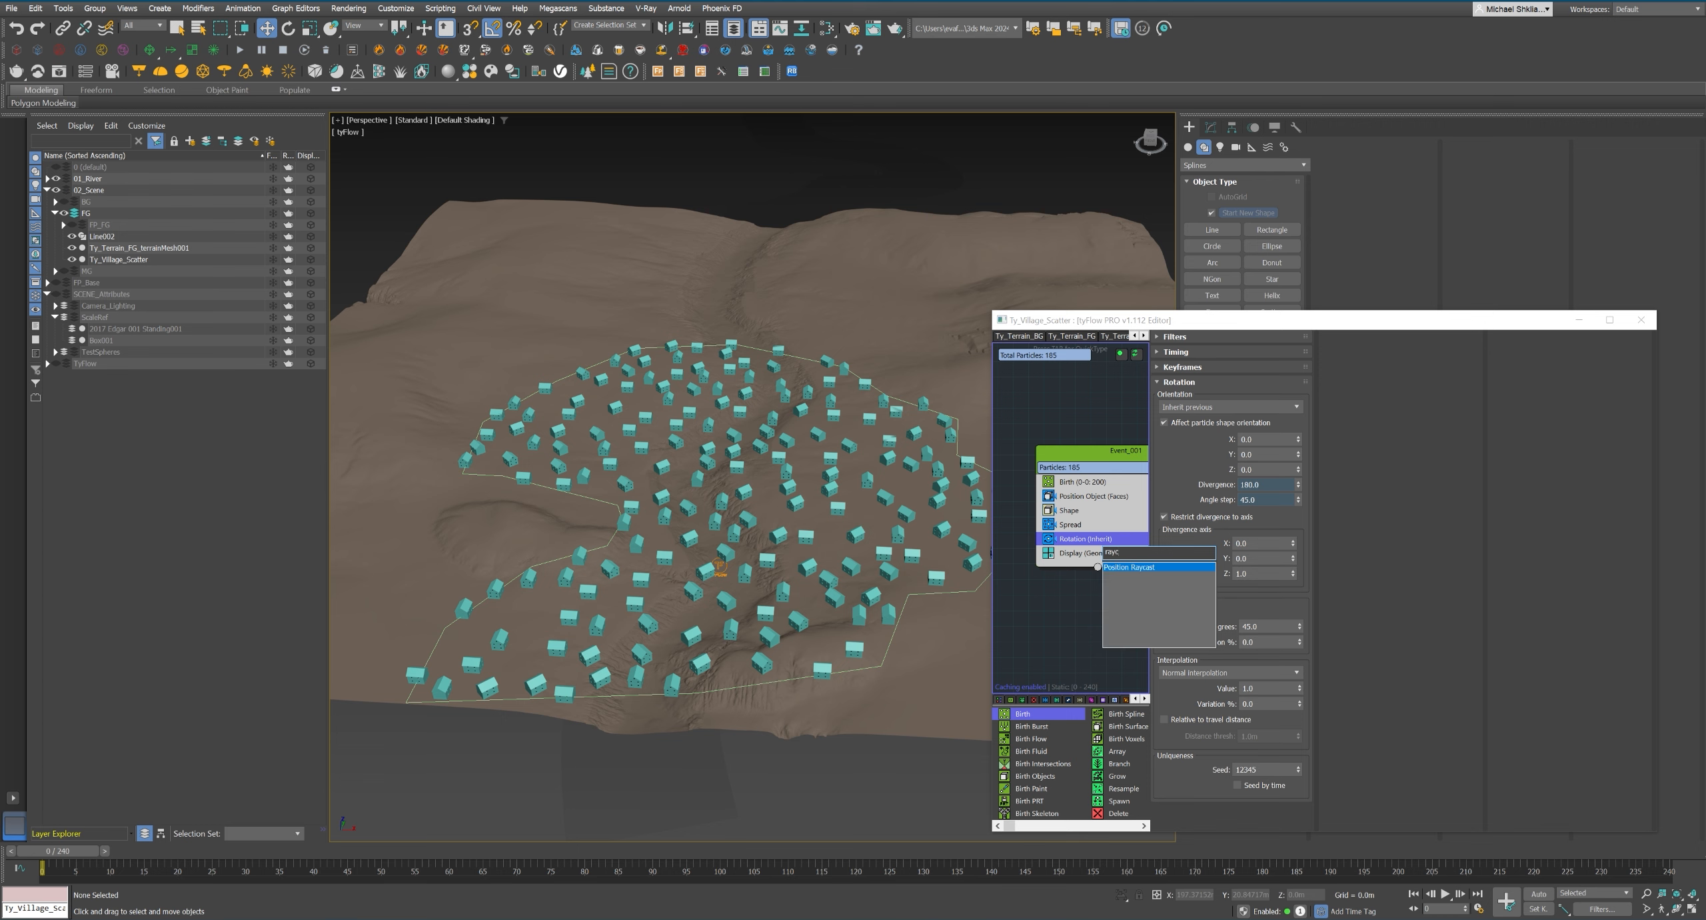
{"action": "key", "text": "Return"}
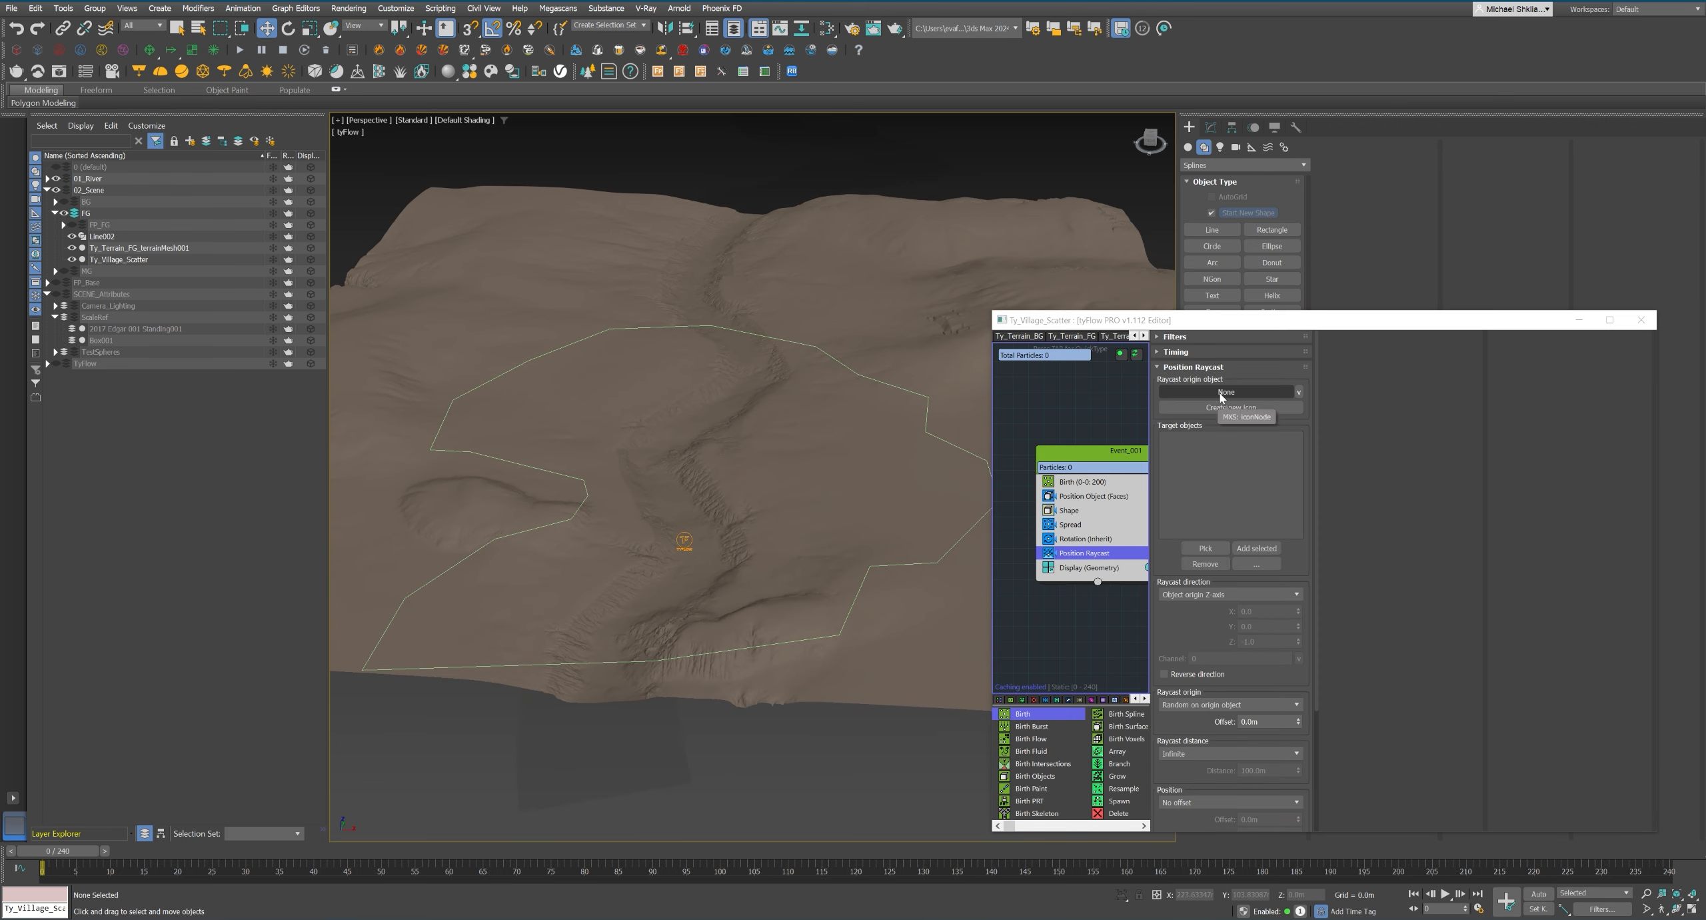
Try the Line002 outline as the raycast origin object.
{"action": "left_click", "coordinate": [1220, 393]}
{"action": "middle_click_drag", "start_coordinate": [730, 480], "coordinate": [721, 422], "text": "alt"}
{"action": "left_click", "coordinate": [742, 465]}
Pick the foreground terrain mesh Ty_Terrain_FG_terrainMesh001 as the raycast target object.
{"action": "left_click", "coordinate": [1221, 551]}
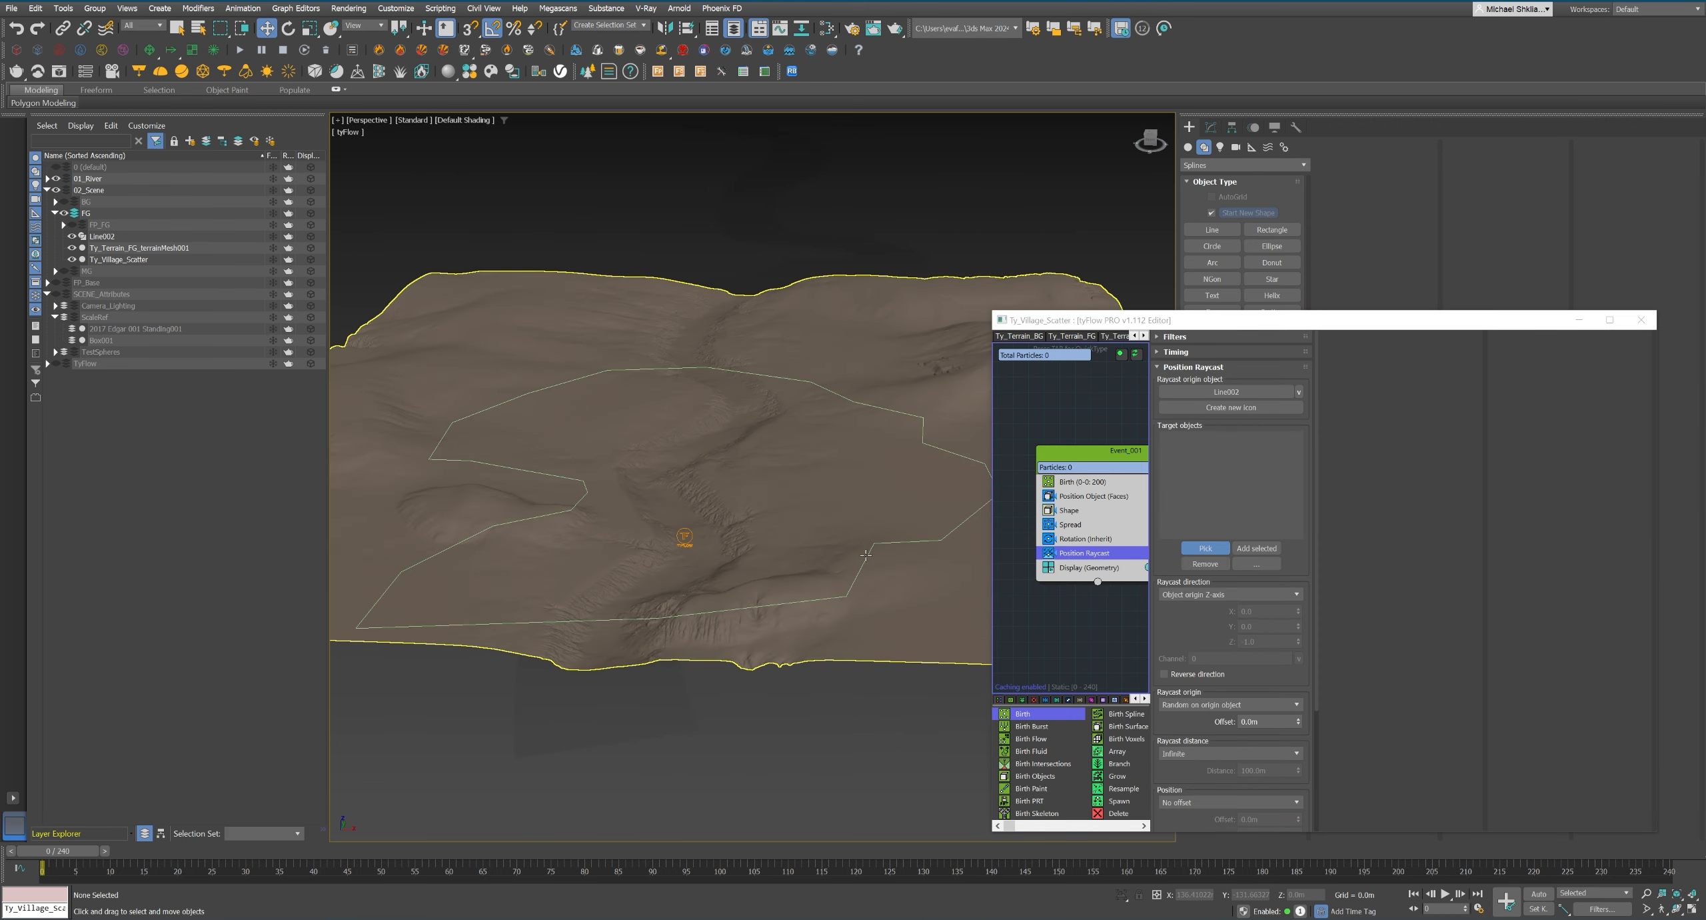
{"action": "left_click", "coordinate": [853, 518]}
{"action": "middle_click_drag", "start_coordinate": [853, 518], "coordinate": [863, 578], "text": "alt"}
{"action": "middle_click_drag", "start_coordinate": [1135, 590], "coordinate": [1118, 574]}
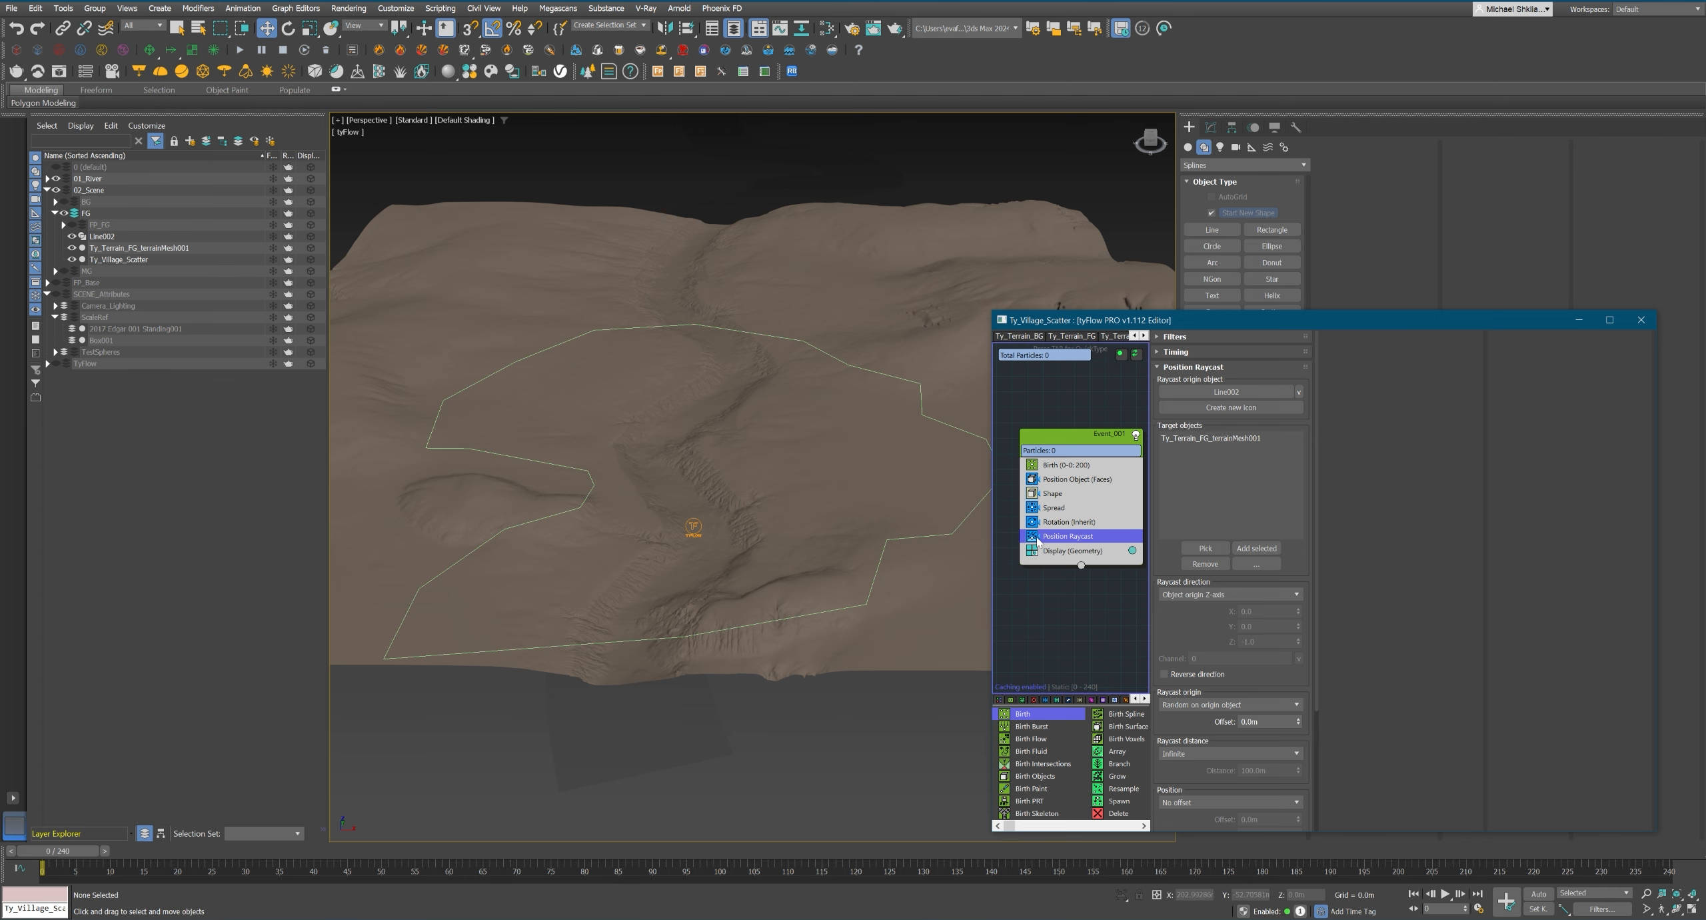
Remove Line002 as the raycast origin object.
{"action": "left_click", "coordinate": [1299, 393]}
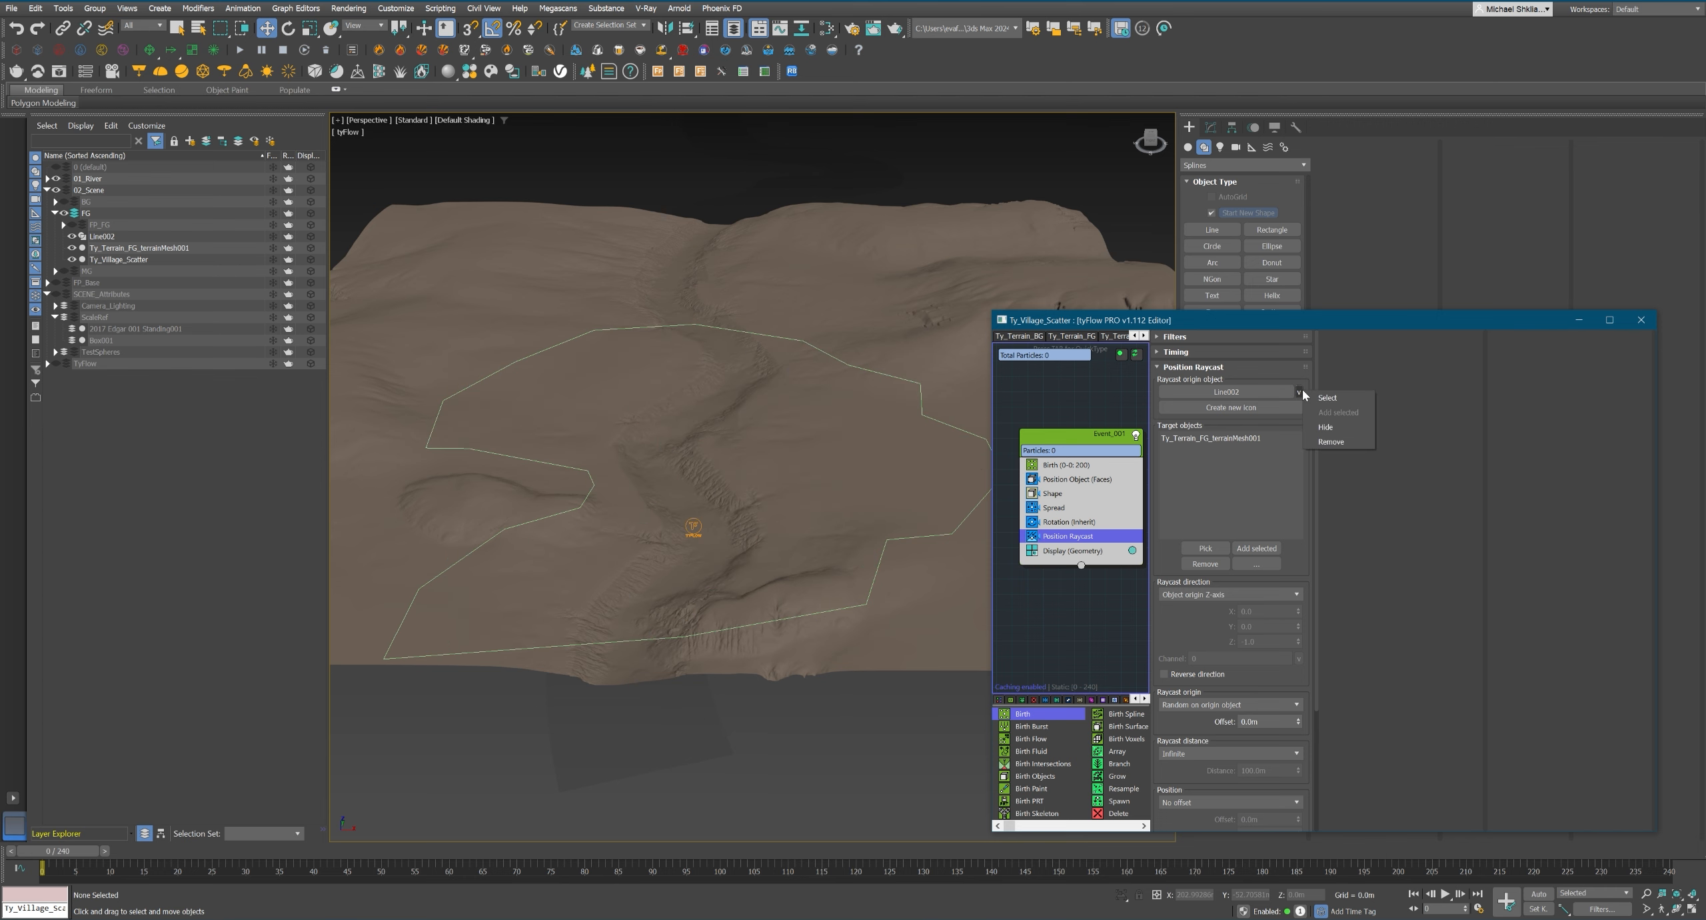
{"action": "left_click", "coordinate": [1328, 442]}
{"action": "middle_click_drag", "start_coordinate": [765, 440], "coordinate": [926, 509], "text": "alt"}
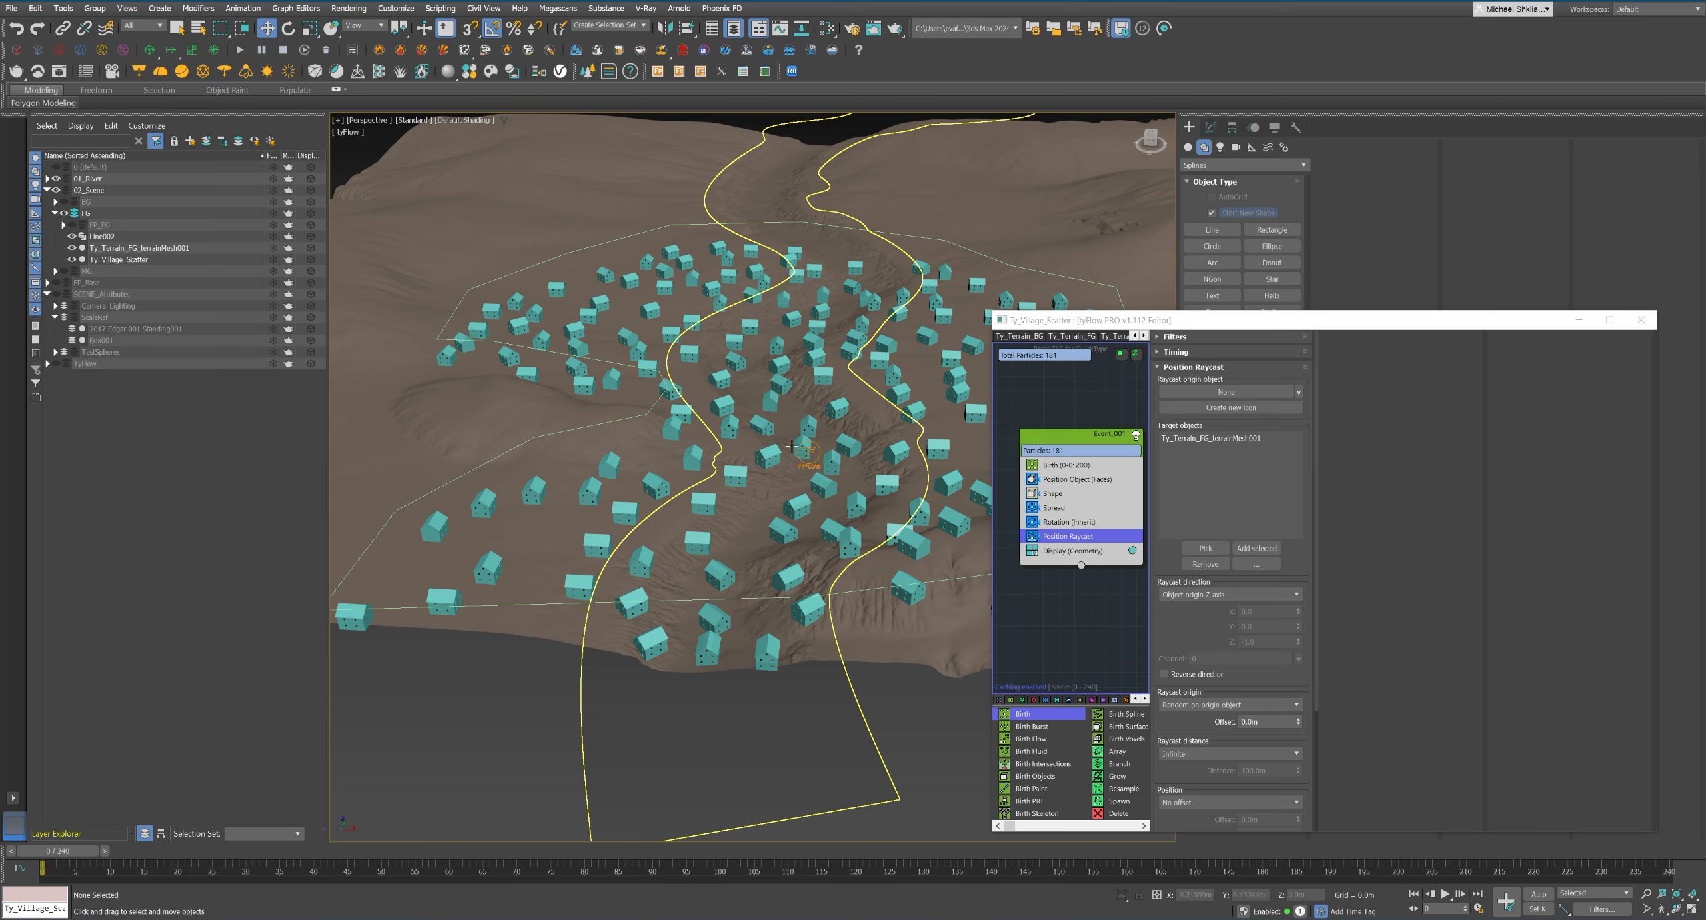
Add an Object Test operator after Position Raycast and pick the River_Renderbody mesh as its test object.
{"action": "middle_click_drag", "start_coordinate": [1075, 549], "coordinate": [1061, 548]}
{"action": "key", "text": "Tab"}
{"action": "type", "text": "test"}
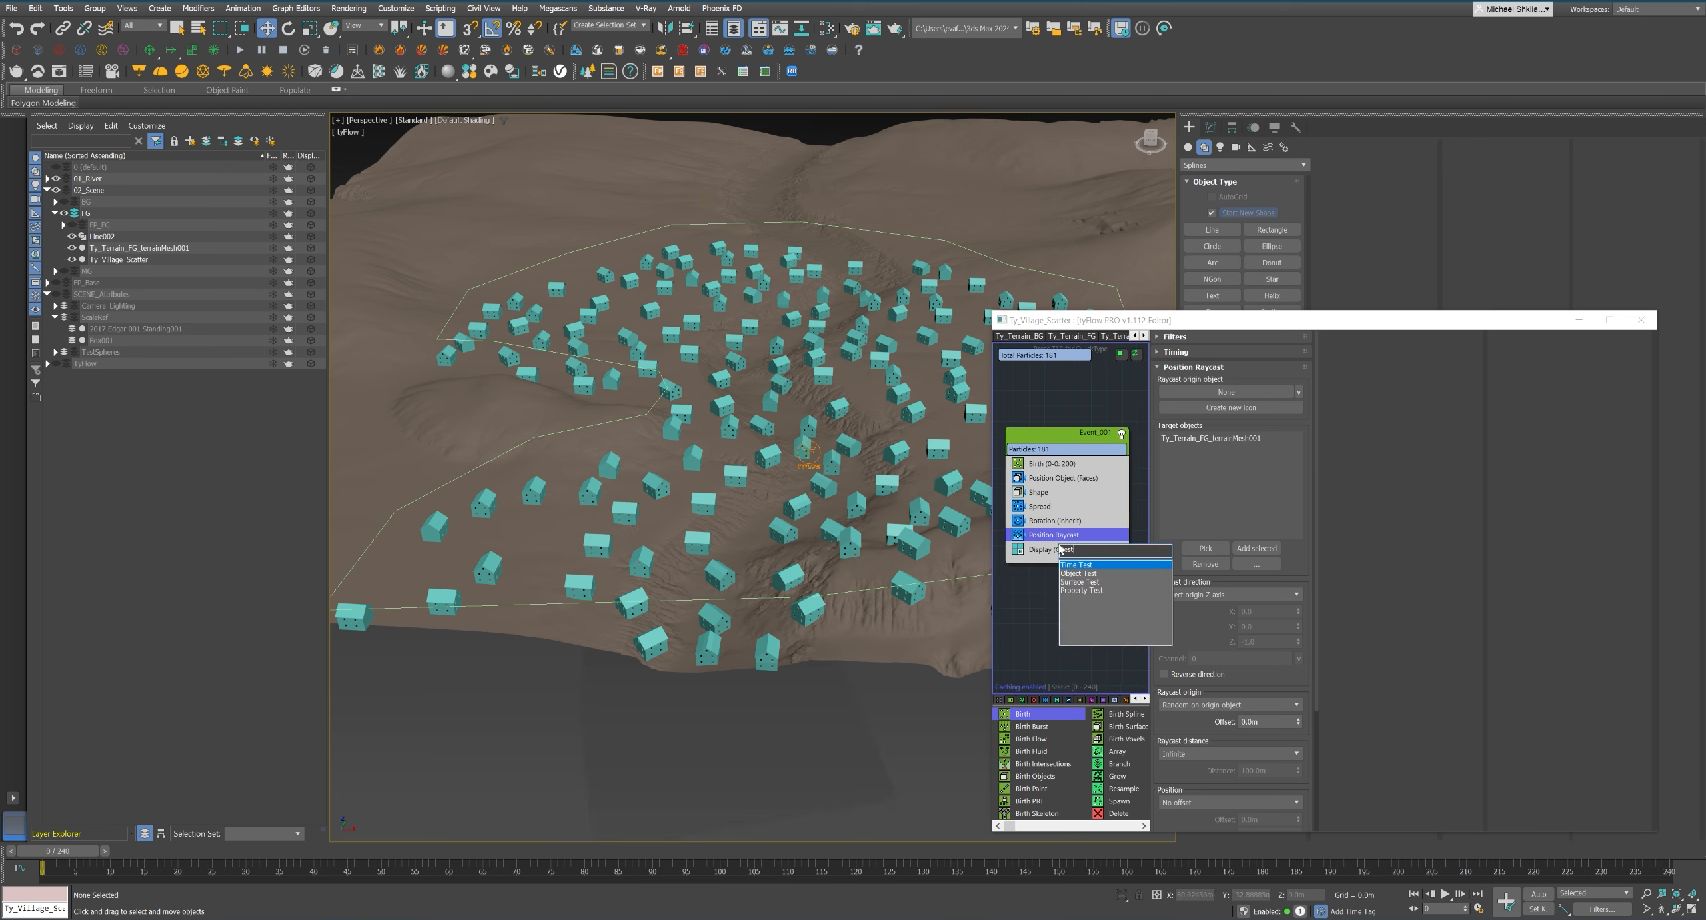
{"action": "key", "text": "Return"}
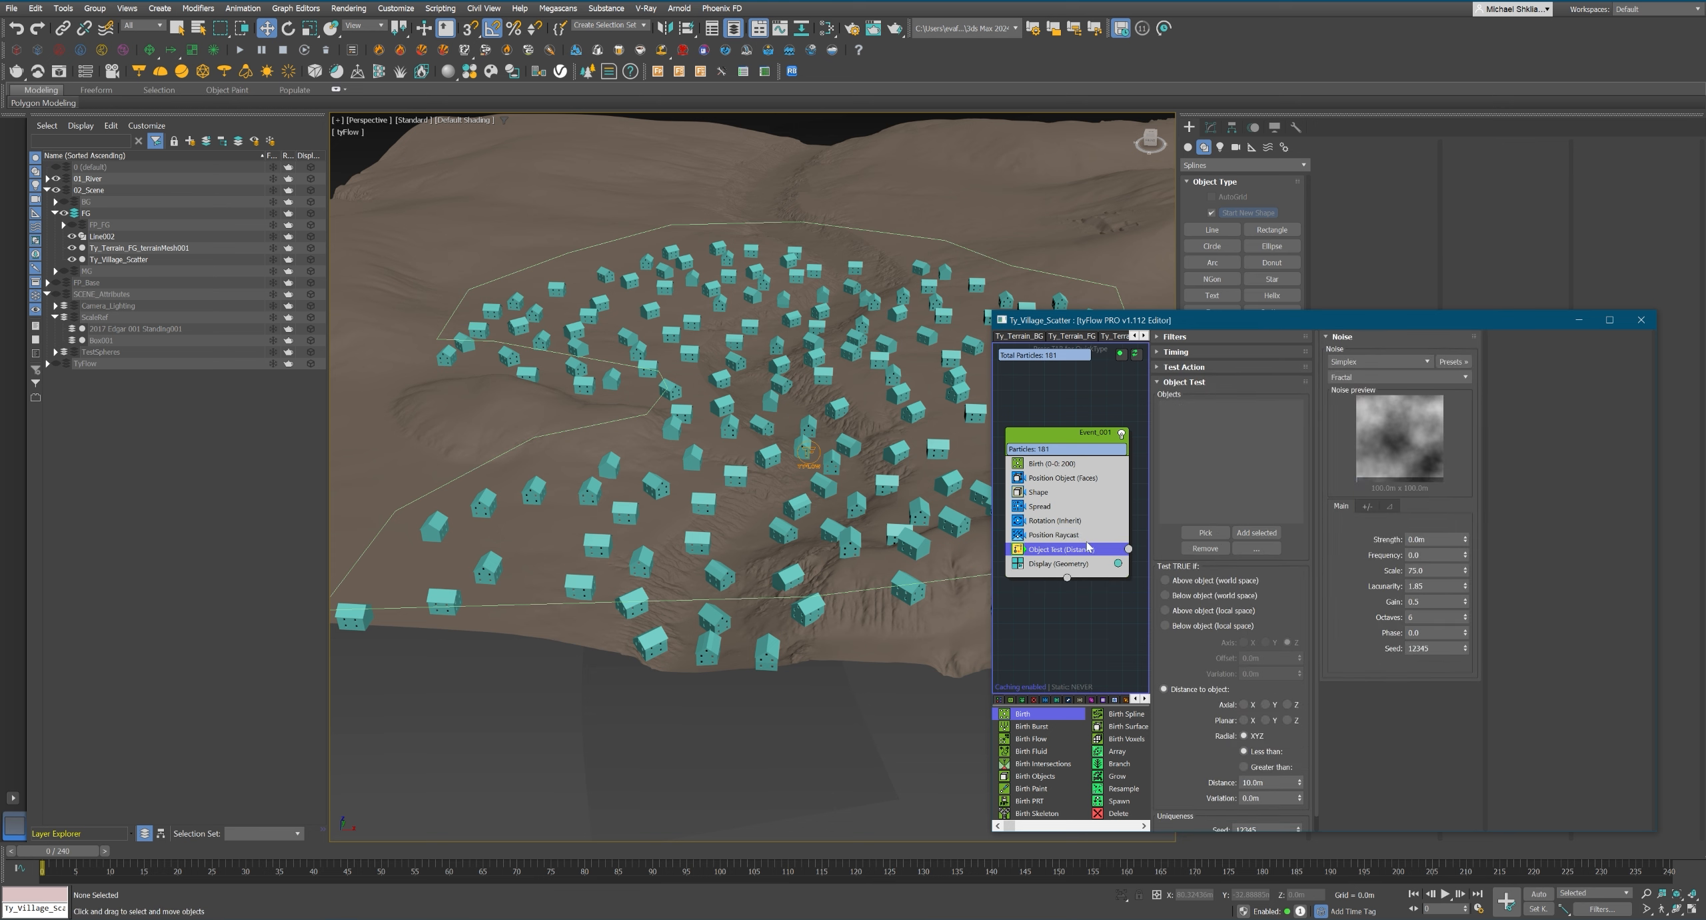
{"action": "right_click", "coordinate": [1061, 549]}
{"action": "mouse_move", "coordinate": [1126, 604]}
{"action": "left_click", "coordinate": [1217, 604]}
{"action": "left_click", "coordinate": [1205, 532]}
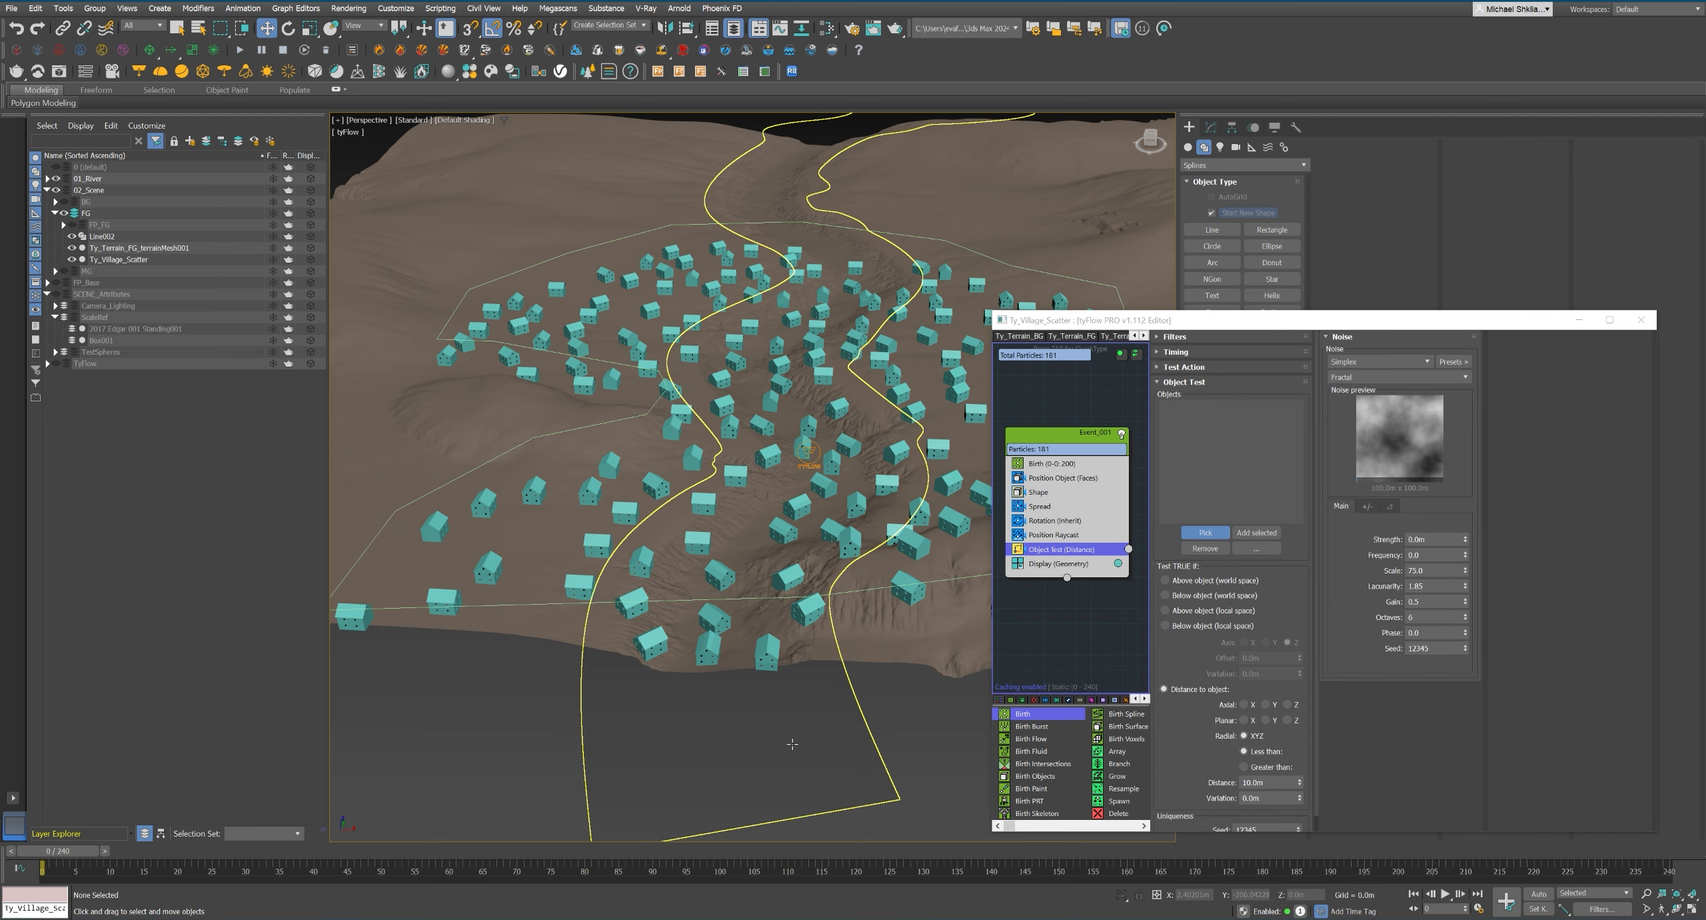
{"action": "left_click", "coordinate": [837, 594]}
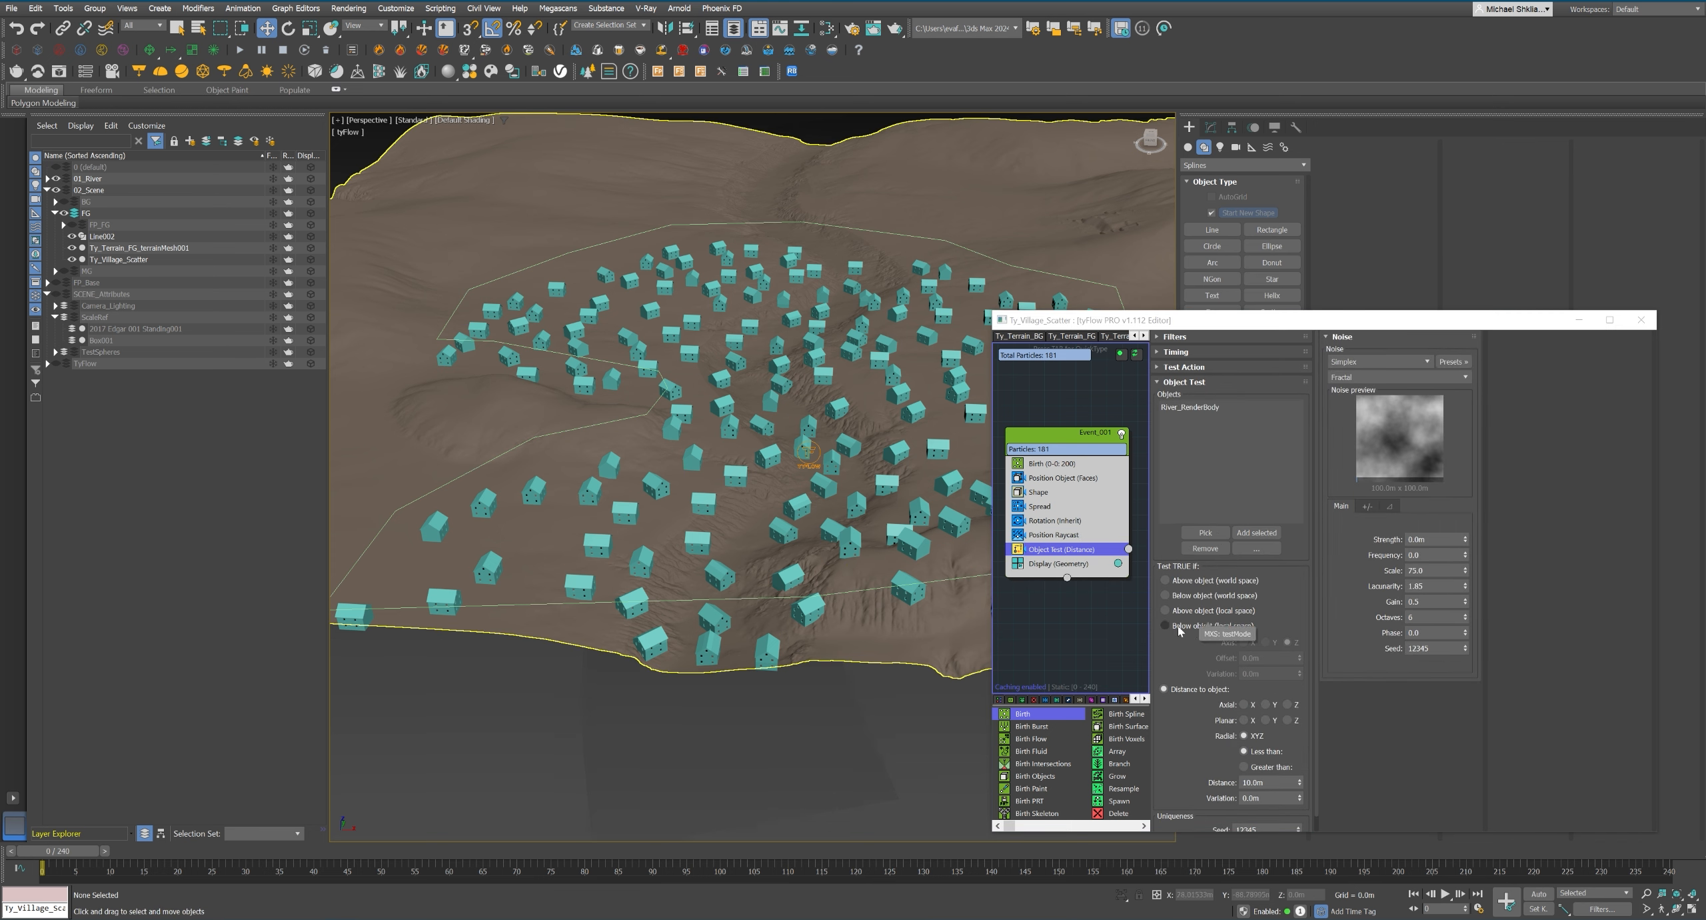
Set the Object Test to below object in world space and make its TRUE action delete the particles.
{"action": "left_click", "coordinate": [1165, 595]}
{"action": "right_click", "coordinate": [1123, 549]}
{"action": "mouse_move", "coordinate": [1187, 620]}
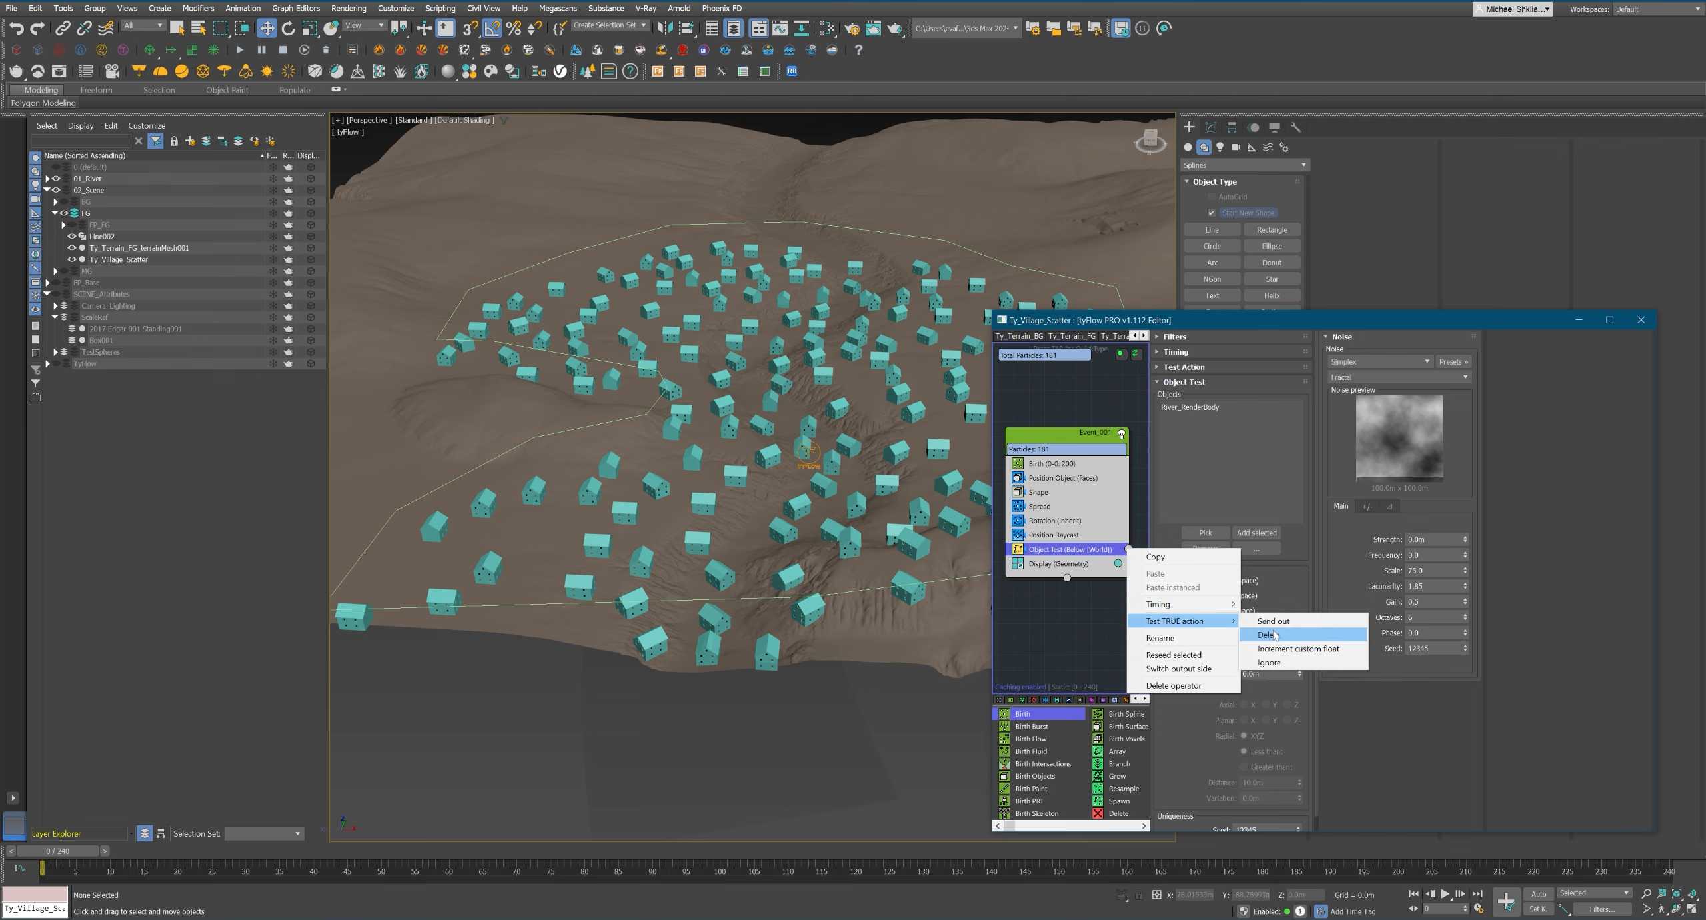
{"action": "left_click", "coordinate": [1274, 634]}
{"action": "middle_click_drag", "start_coordinate": [799, 470], "coordinate": [766, 533], "text": "alt"}
{"action": "scroll", "coordinate": [750, 580], "scroll_direction": "down", "scroll_amount": 6}
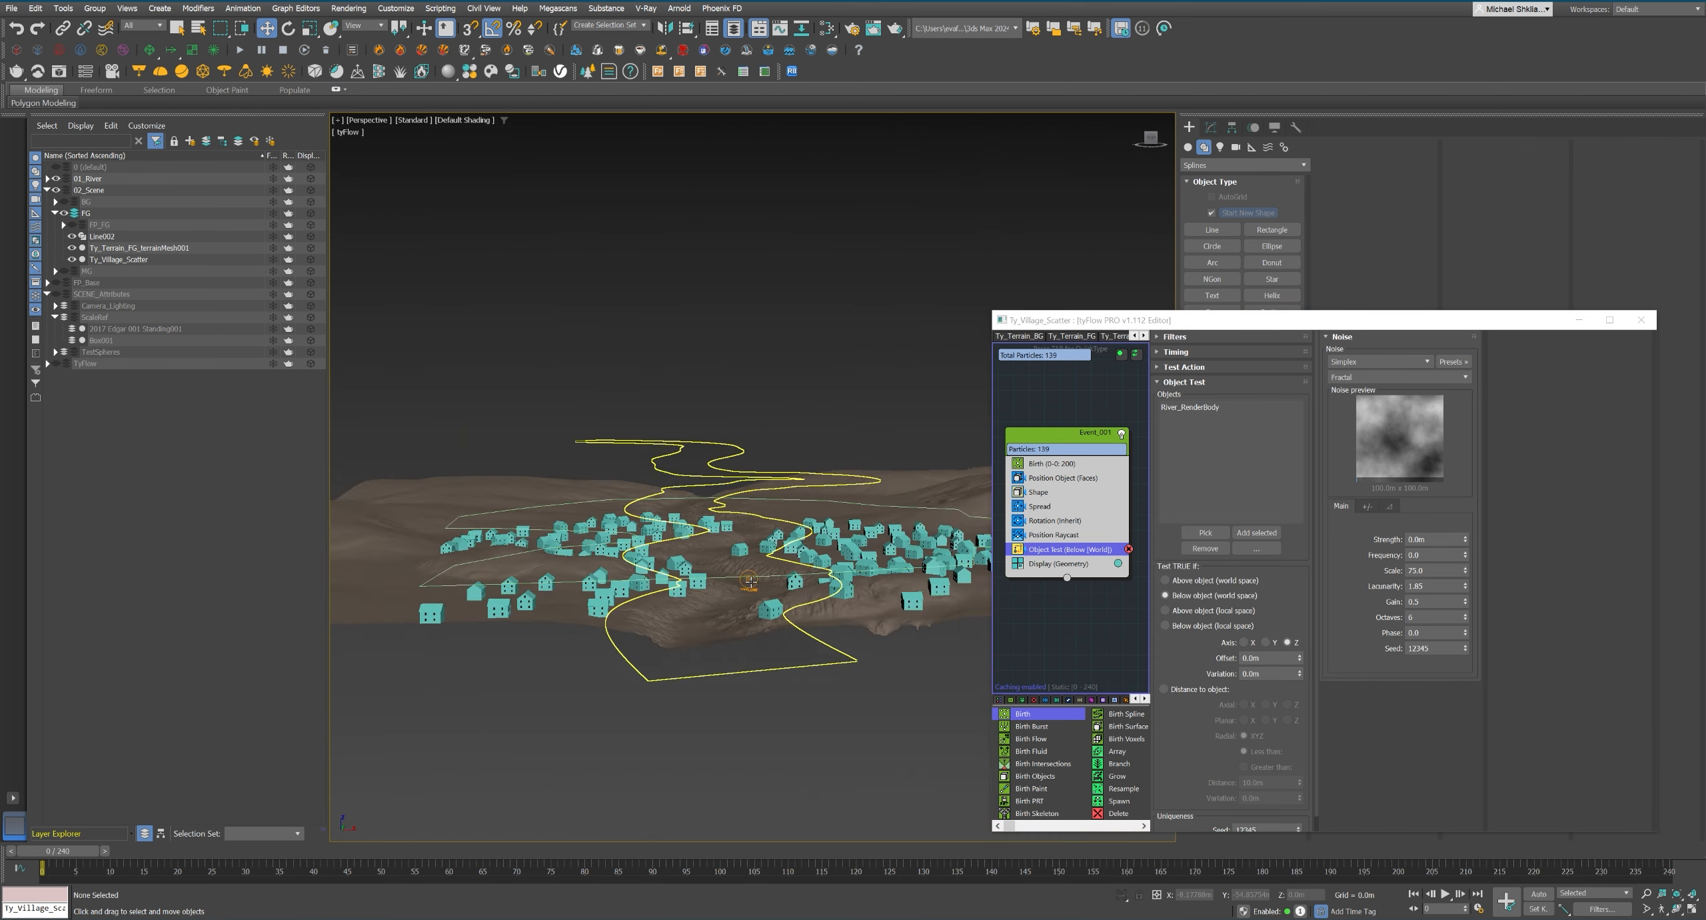
Set the Shape operator's instance material to inherit from reference.
{"action": "key", "text": "shift+z"}
{"action": "left_click", "coordinate": [1039, 492]}
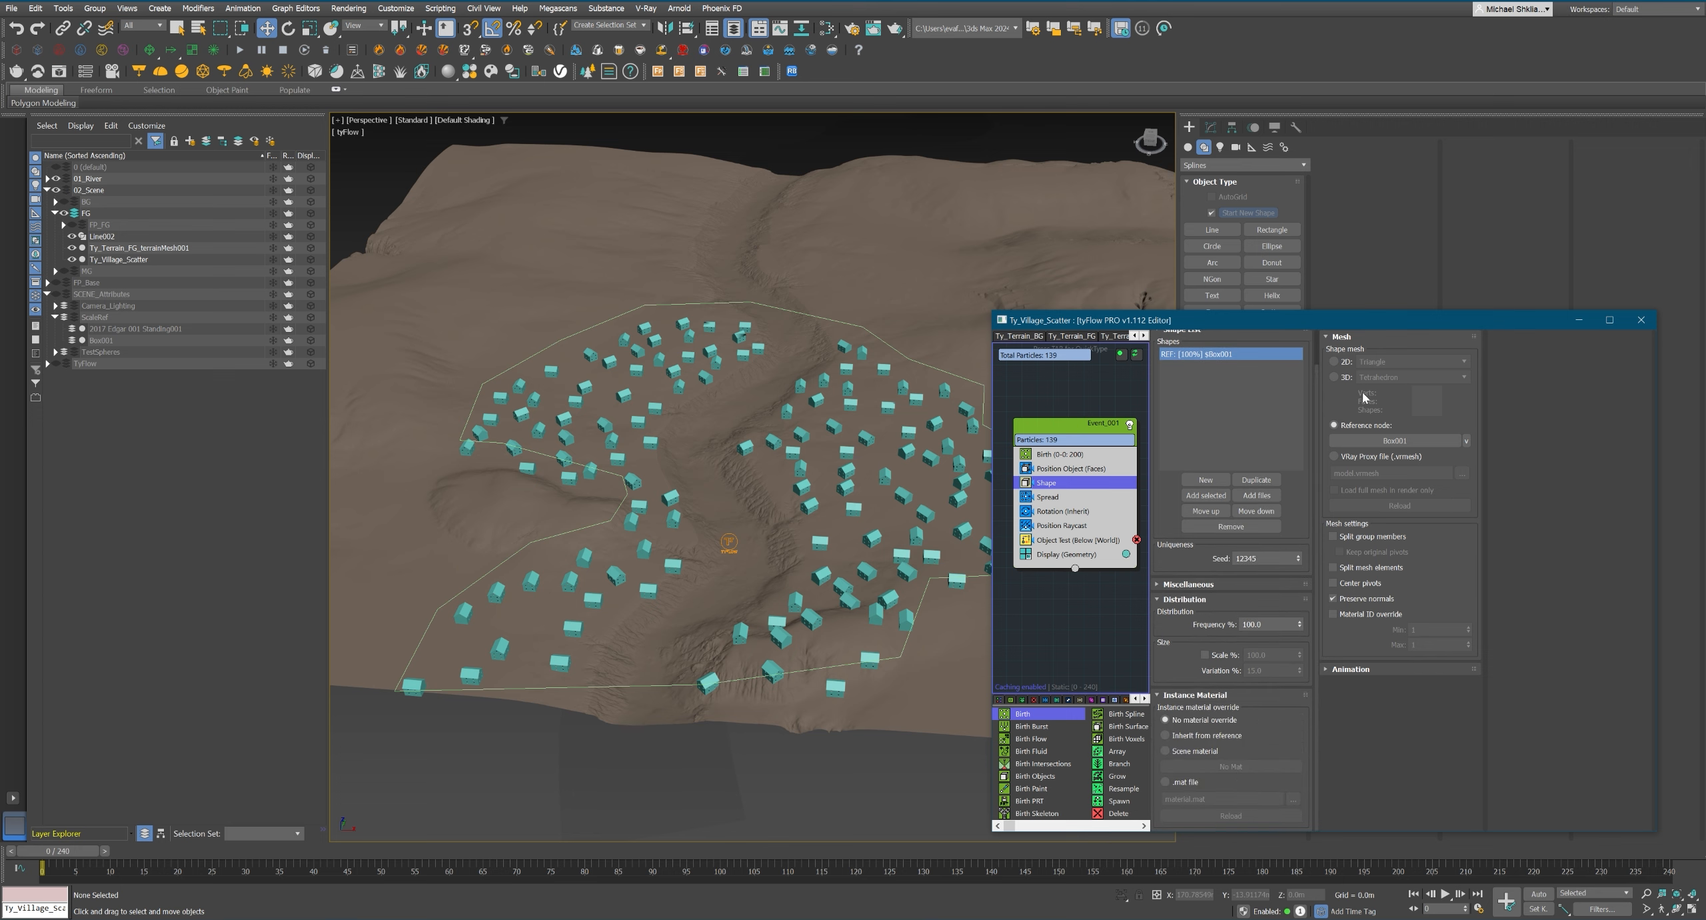
{"action": "middle_click_drag", "start_coordinate": [953, 667], "coordinate": [800, 577], "text": "alt"}
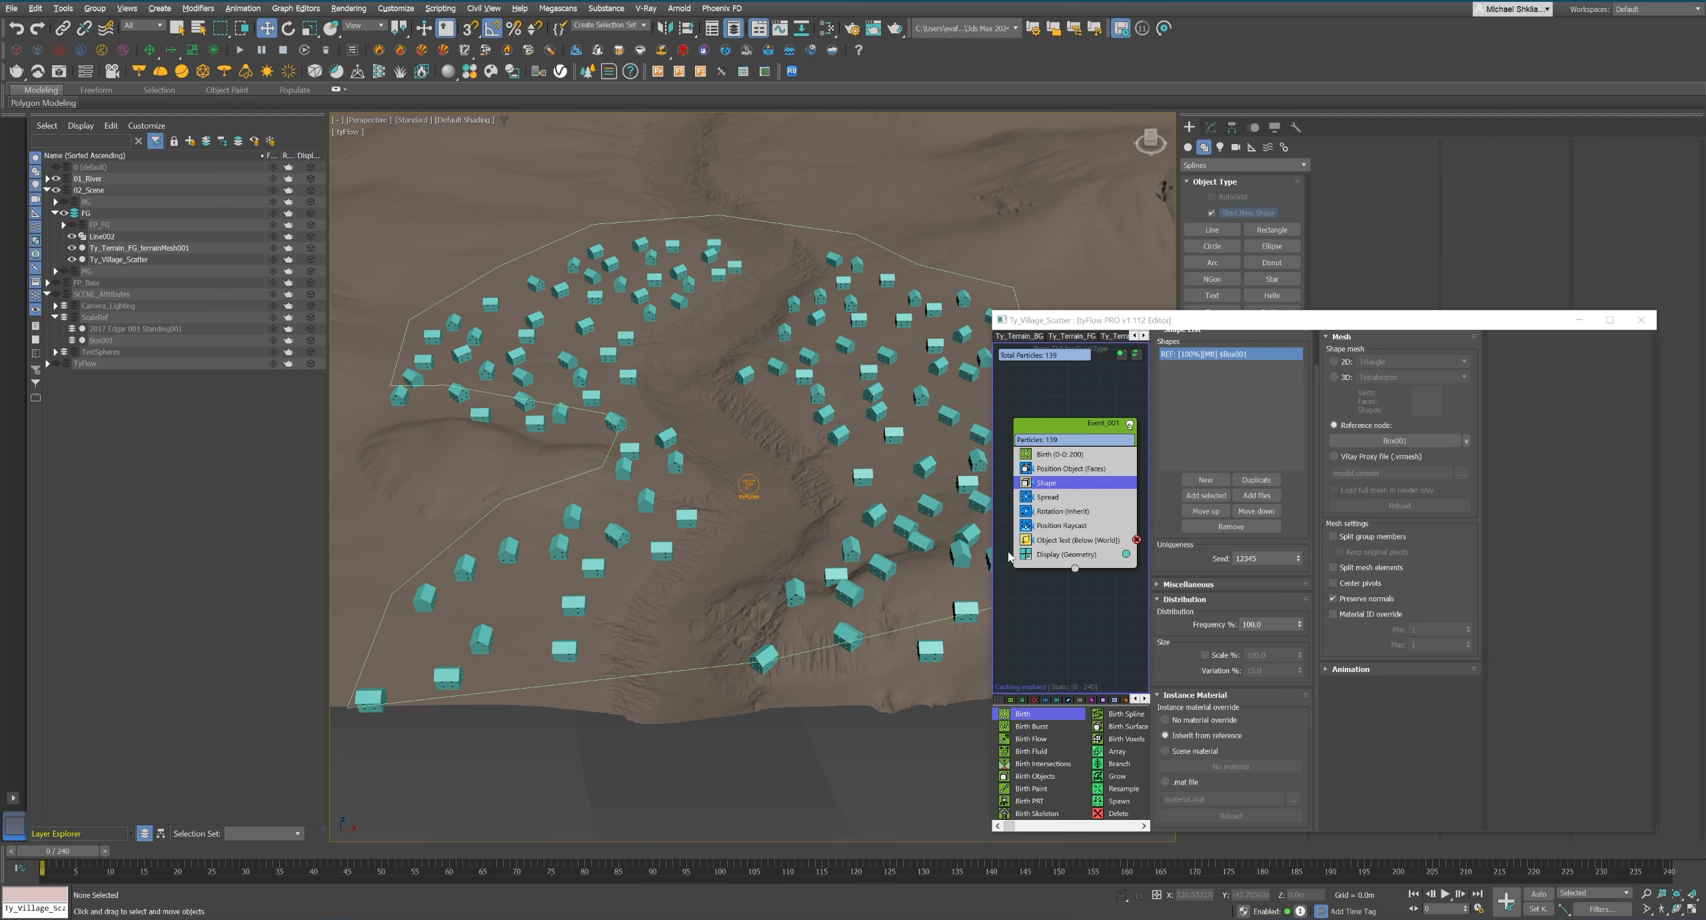
Add a Surface Test operator after Object Test and pick Ty_Terrain_FG_terrainMesh001 as its test object.
{"action": "middle_click_drag", "start_coordinate": [1059, 550], "coordinate": [1063, 551]}
{"action": "key", "text": "Tab"}
{"action": "type", "text": "surface"}
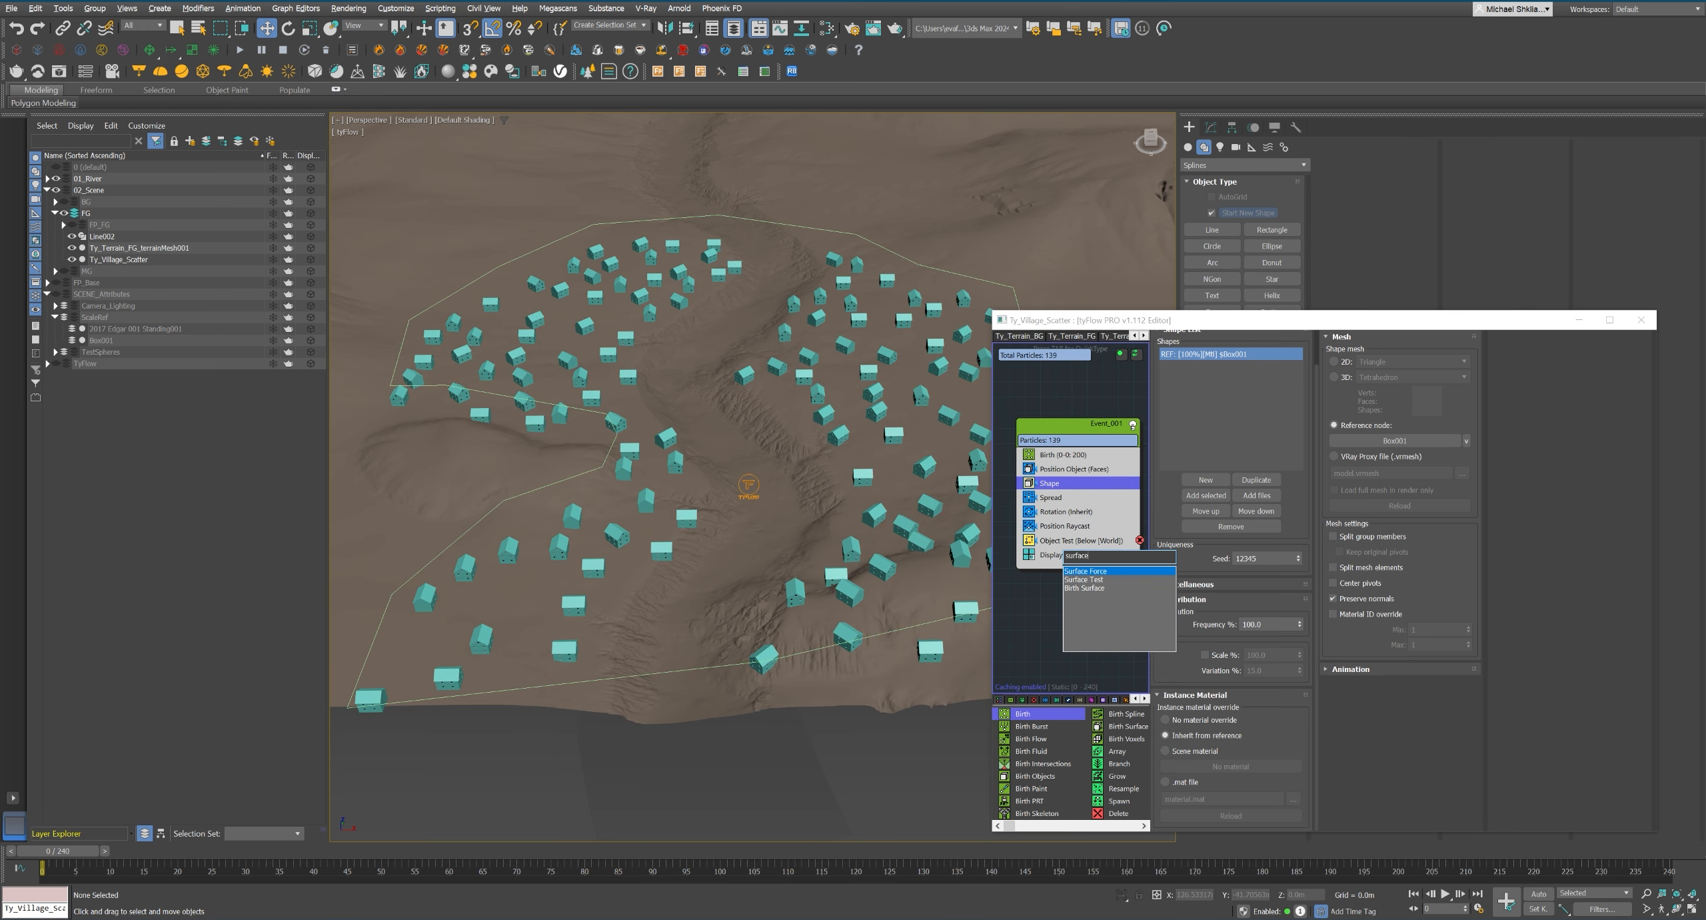
{"action": "left_click", "coordinate": [1120, 579]}
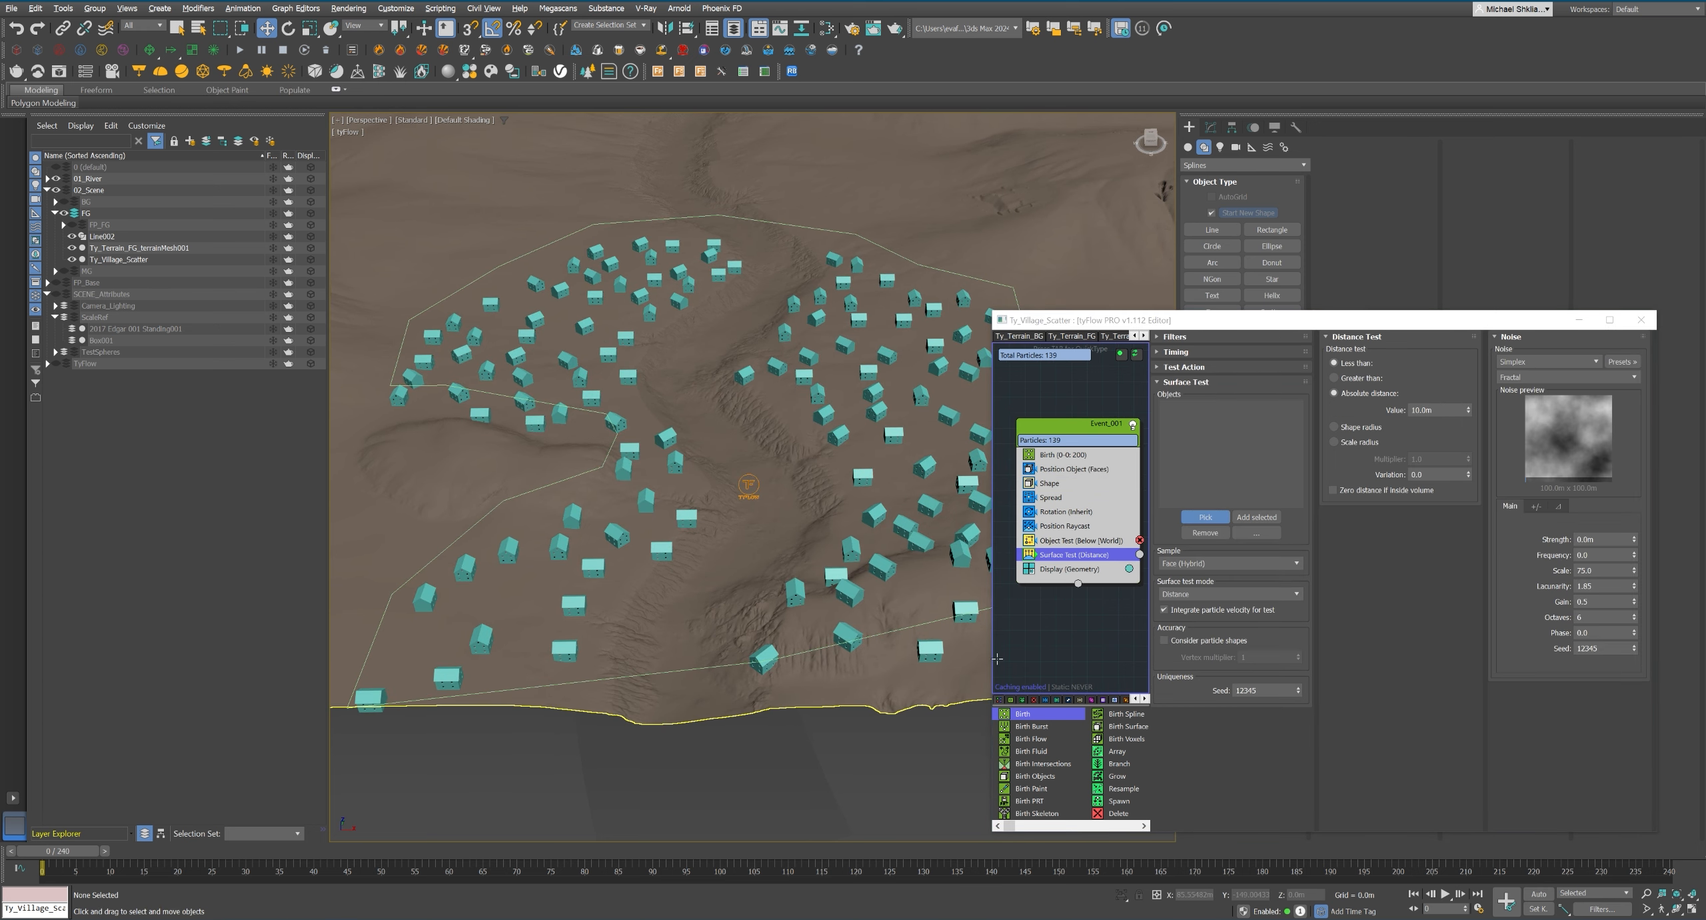
{"action": "right_click", "coordinate": [1077, 554]}
{"action": "mouse_move", "coordinate": [1131, 609]}
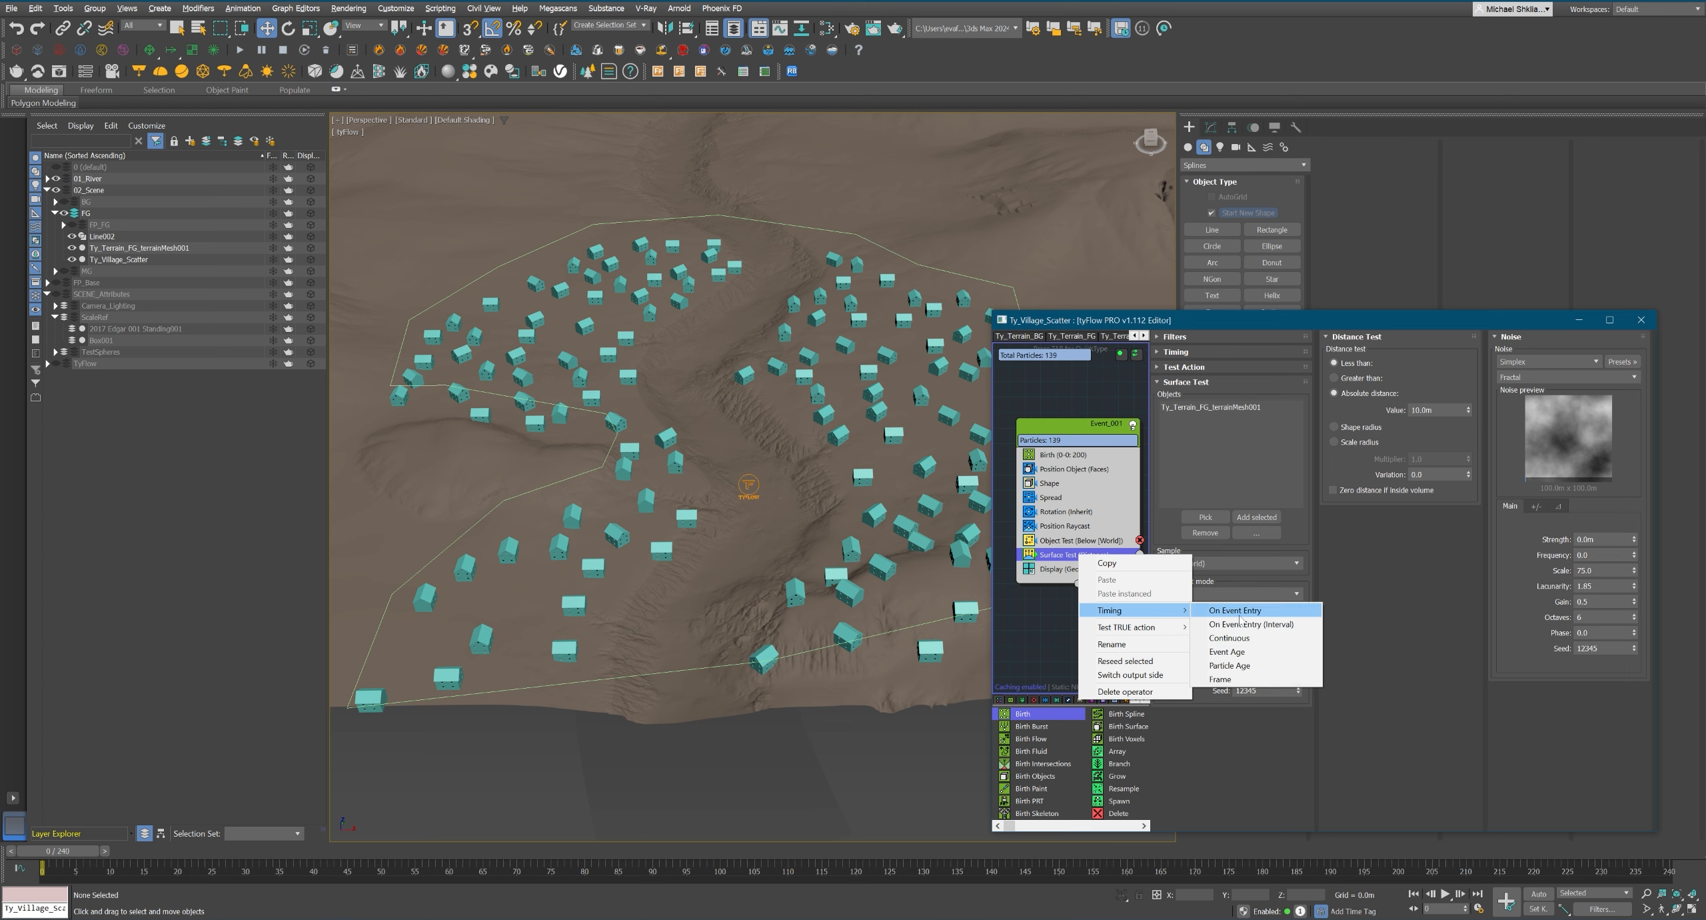
{"action": "left_click", "coordinate": [1225, 608]}
Set the Surface Test mode to Normals with the Face (Hybrid) sample and a threshold of 0.05.
{"action": "left_click", "coordinate": [1220, 563]}
{"action": "left_click", "coordinate": [1209, 589]}
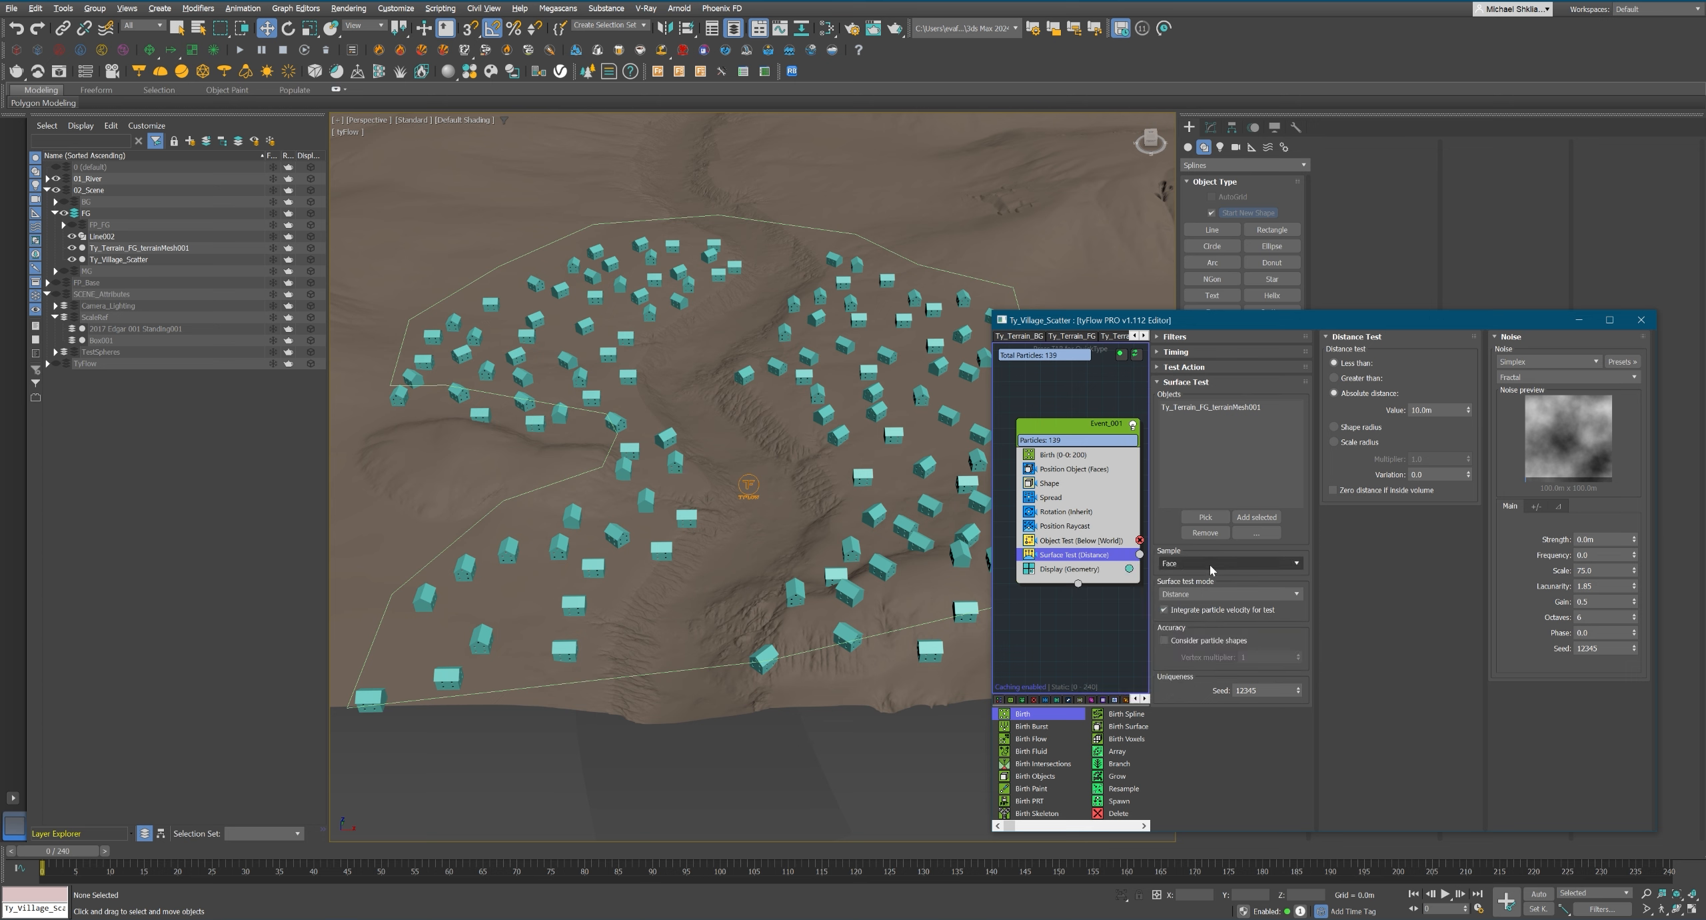
{"action": "left_click", "coordinate": [1184, 594]}
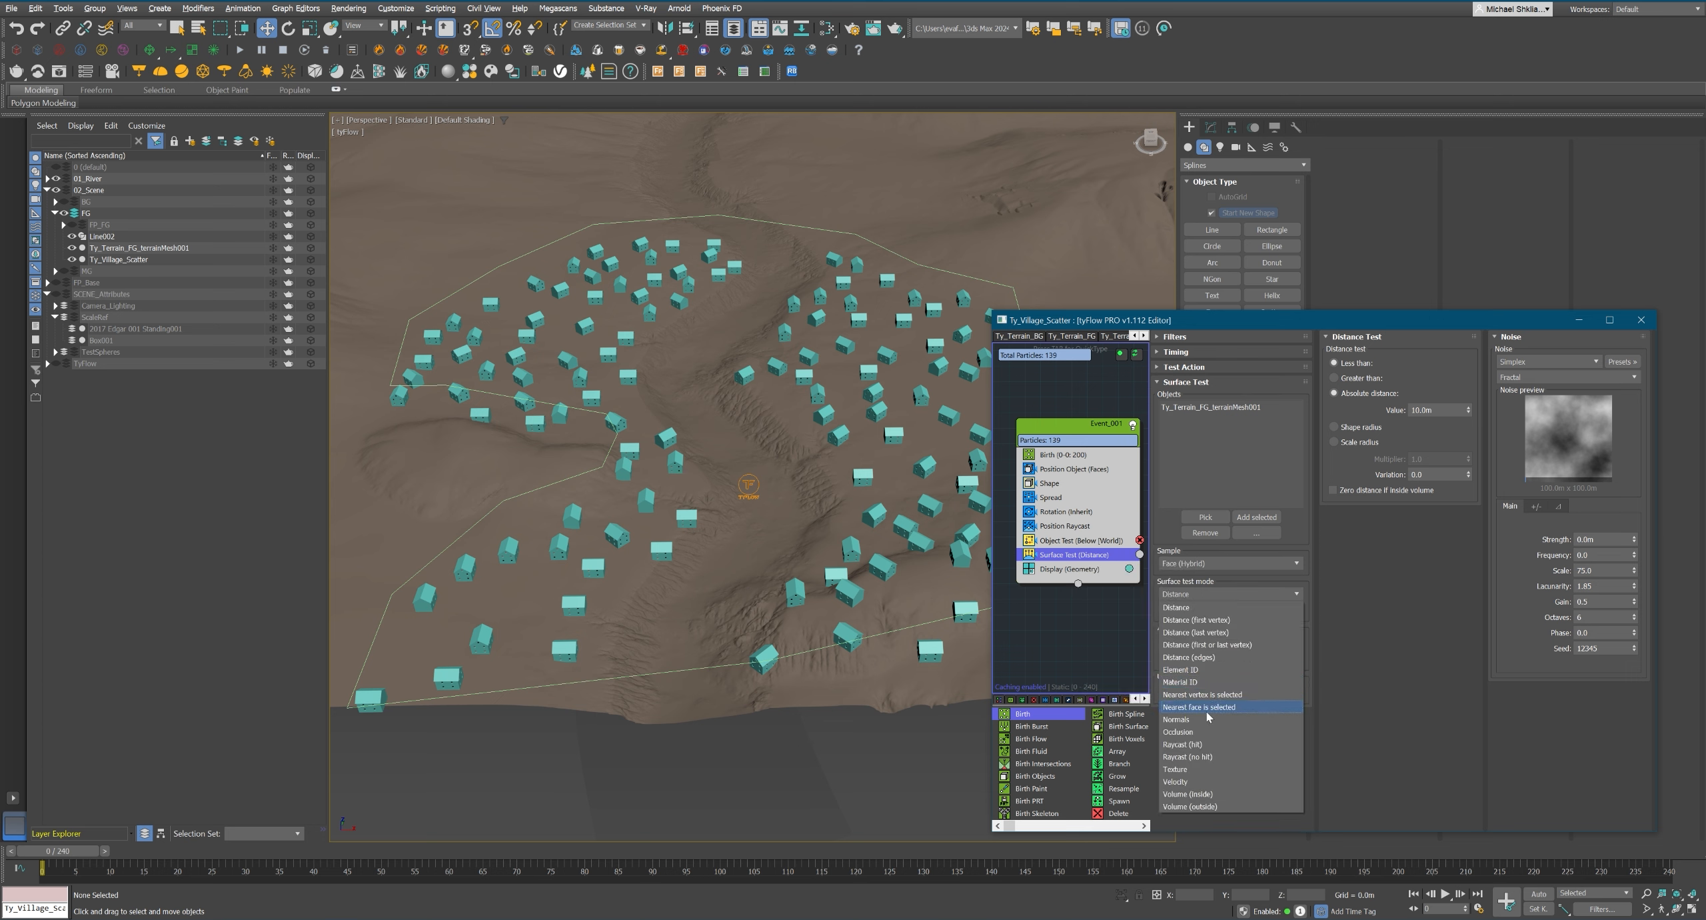
{"action": "left_click", "coordinate": [1193, 718]}
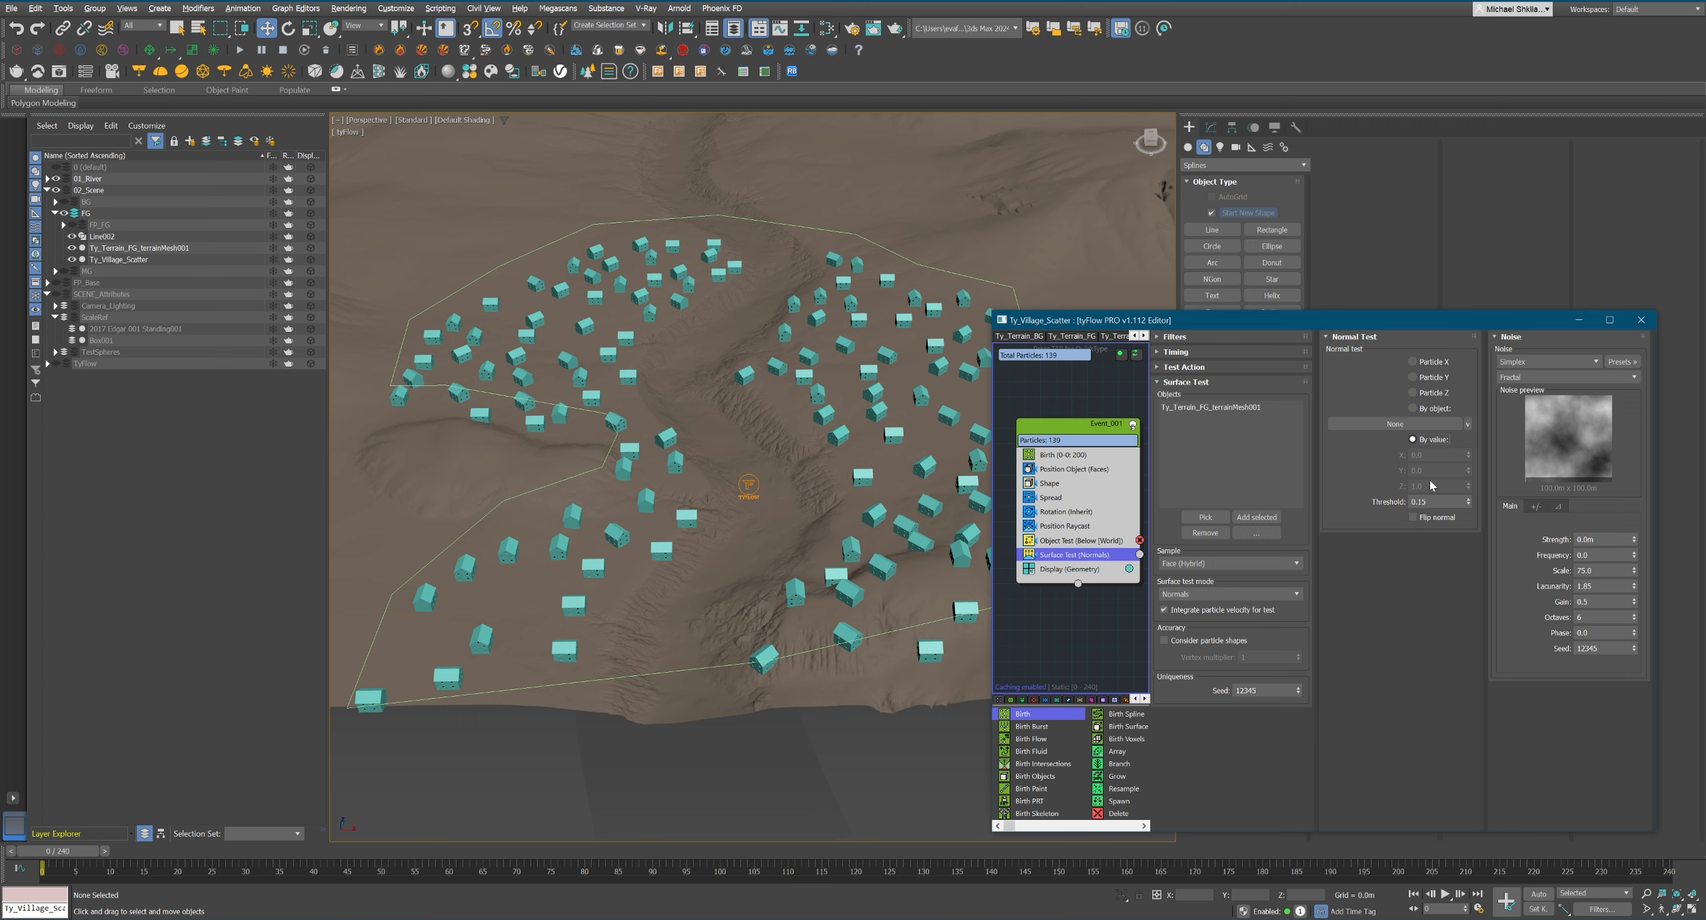
{"action": "left_click", "coordinate": [1433, 501]}
{"action": "key", "text": "Return"}
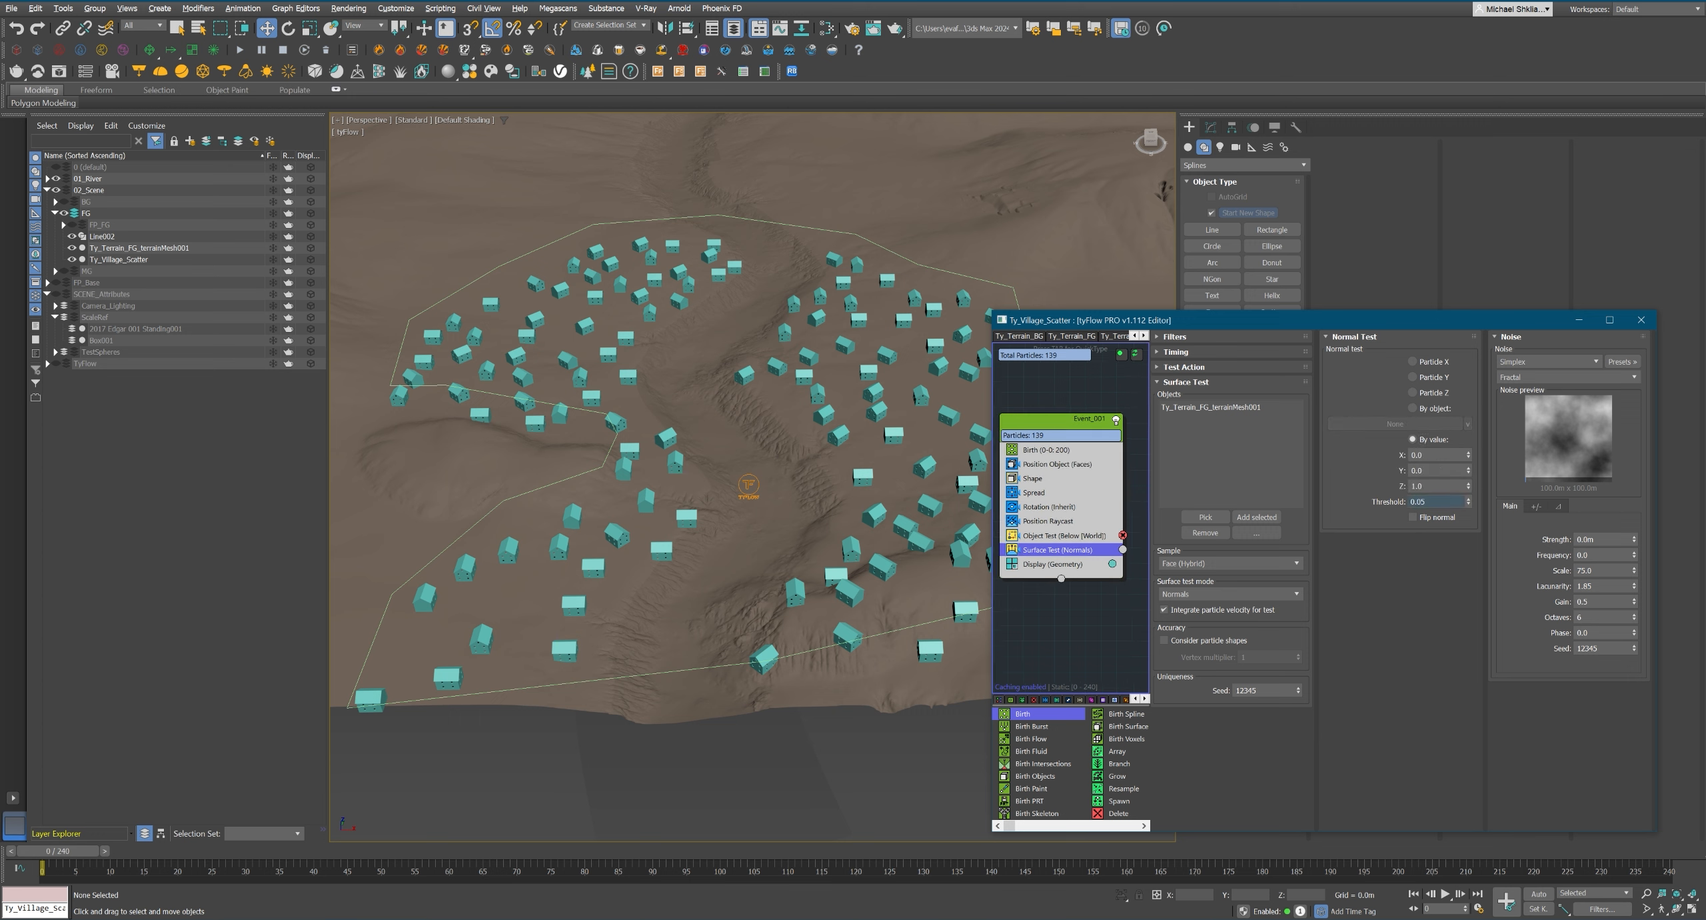
Make the Surface Test's TRUE action delete the particles.
{"action": "right_click", "coordinate": [1124, 552]}
{"action": "mouse_move", "coordinate": [1187, 606]}
{"action": "left_click", "coordinate": [1293, 631]}
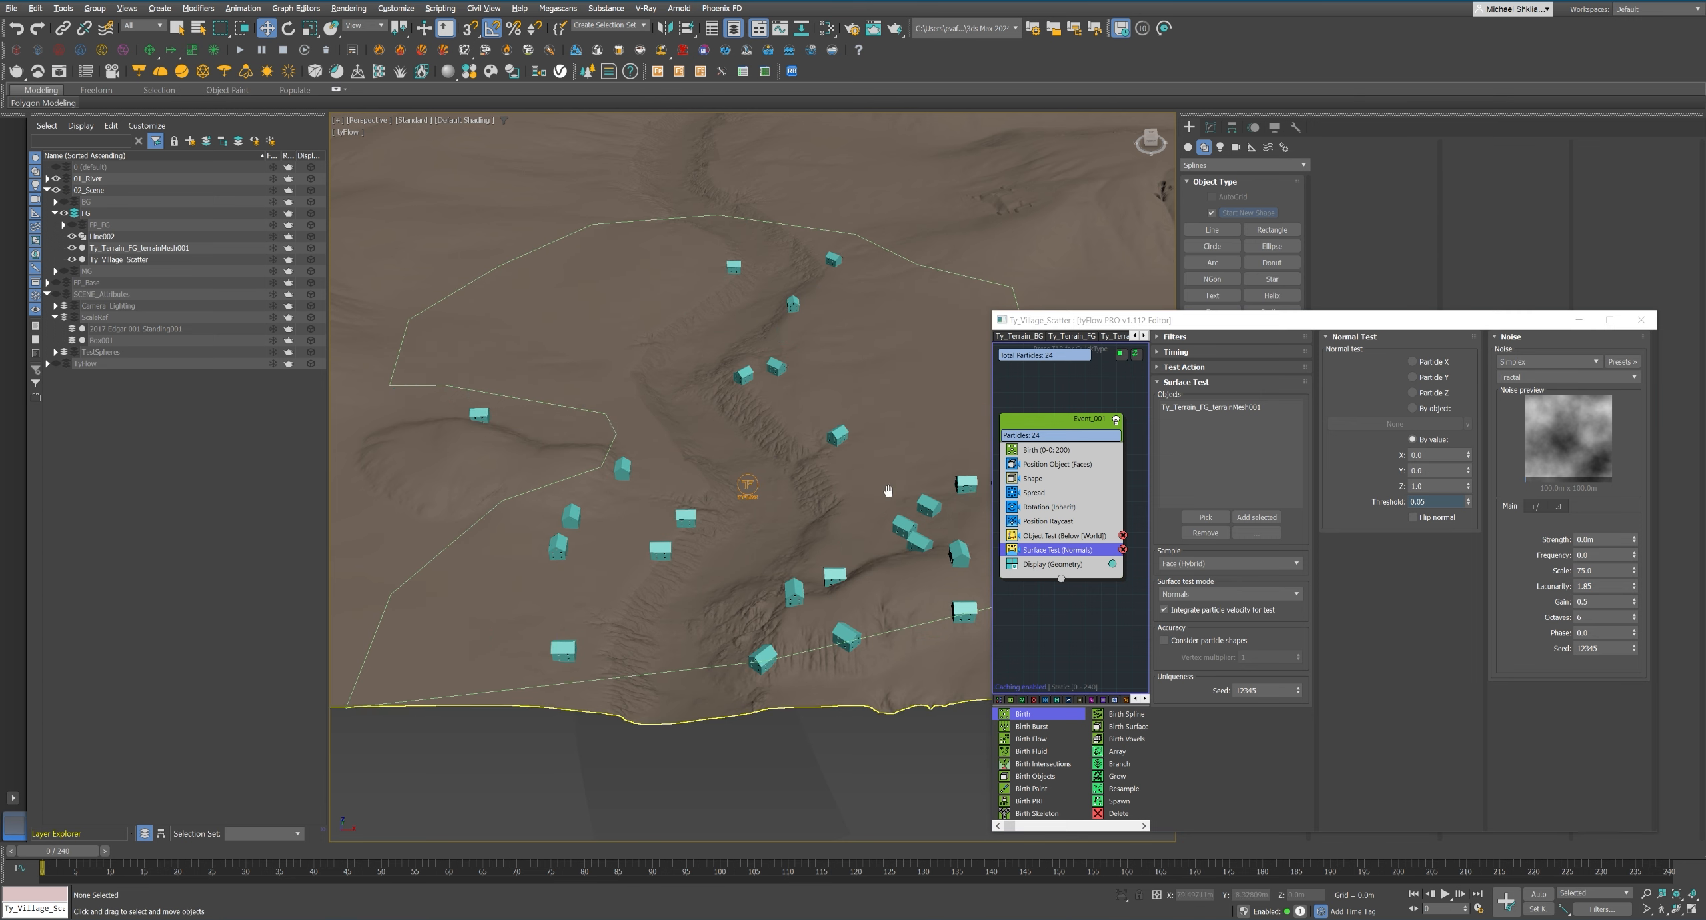
{"action": "middle_click_drag", "start_coordinate": [889, 491], "coordinate": [860, 486]}
Flip the normal in the Surface Test and tune its threshold to 0.95.
{"action": "left_click", "coordinate": [1413, 517]}
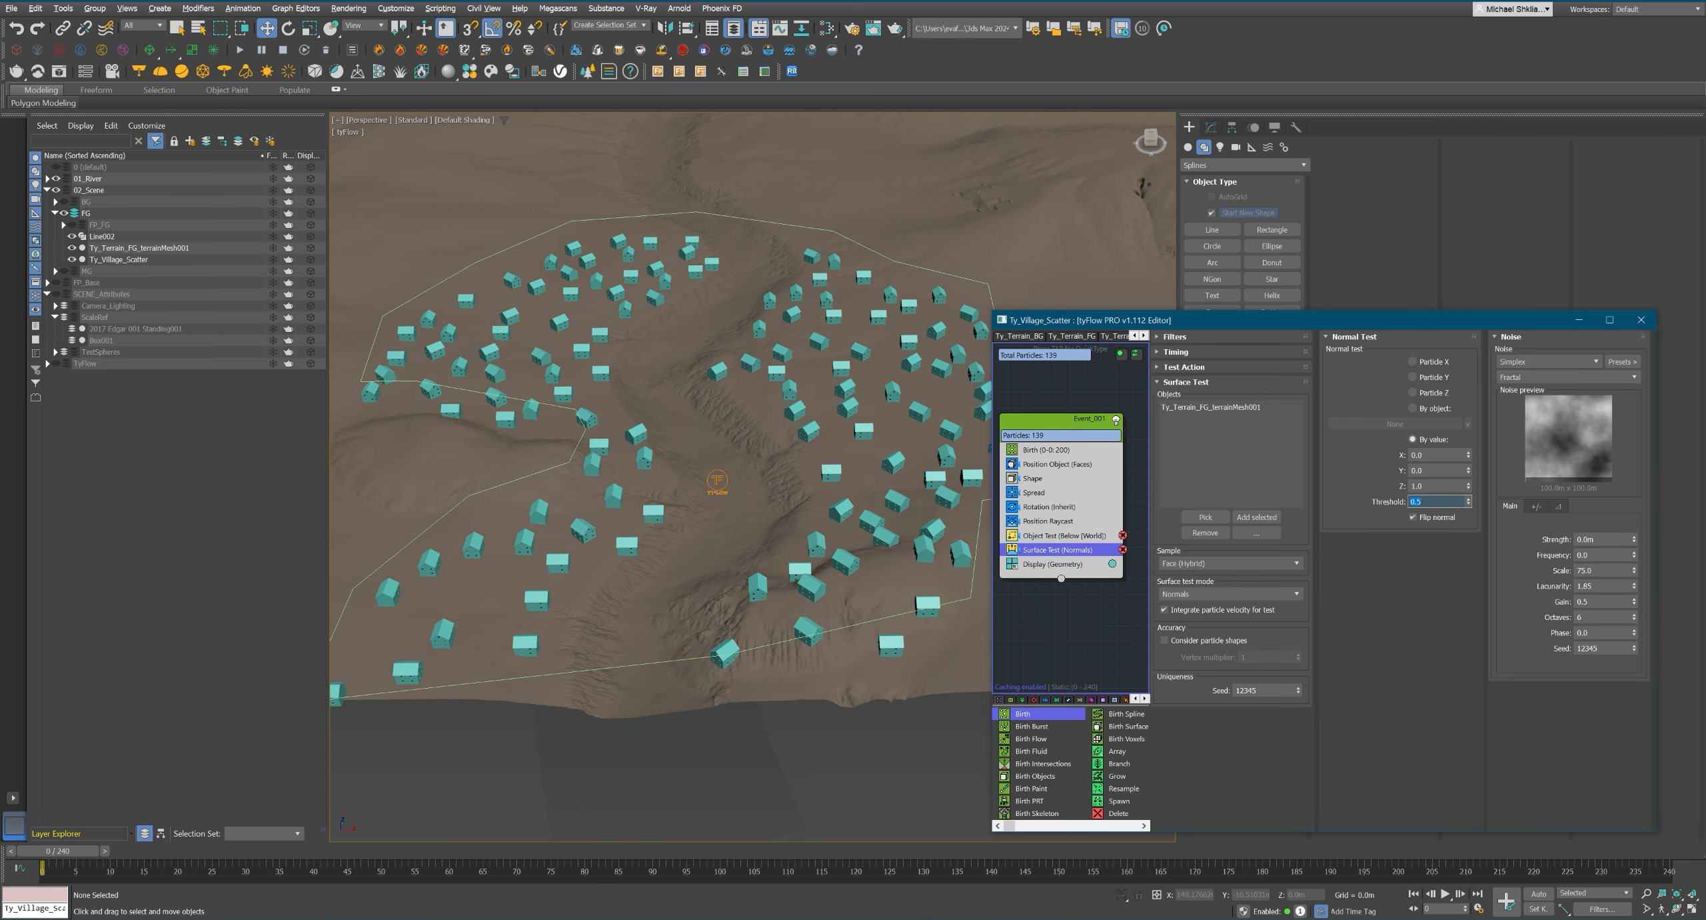
{"action": "type", "text": "1"}
{"action": "key", "text": "Return"}
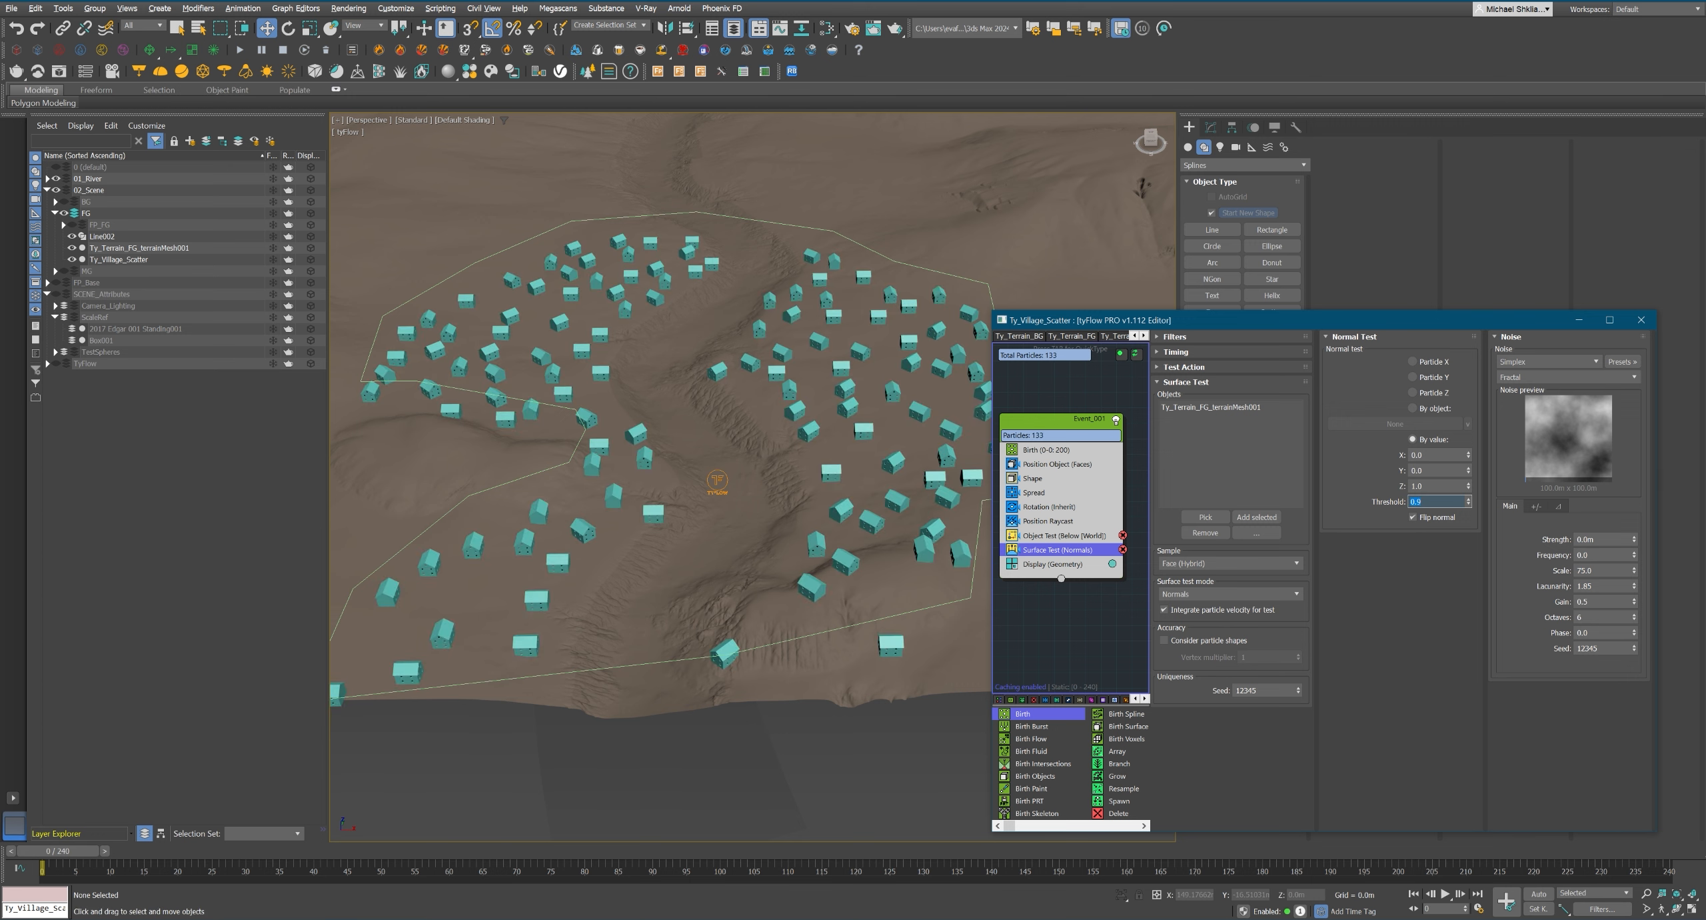
{"action": "type", "text": ".8"}
{"action": "key", "text": "Return"}
{"action": "key", "text": "Return"}
{"action": "middle_click_drag", "start_coordinate": [887, 586], "coordinate": [753, 613], "text": "alt"}
{"action": "scroll", "coordinate": [690, 636], "scroll_direction": "up", "scroll_amount": 3}
{"action": "double_click", "coordinate": [1415, 502]}
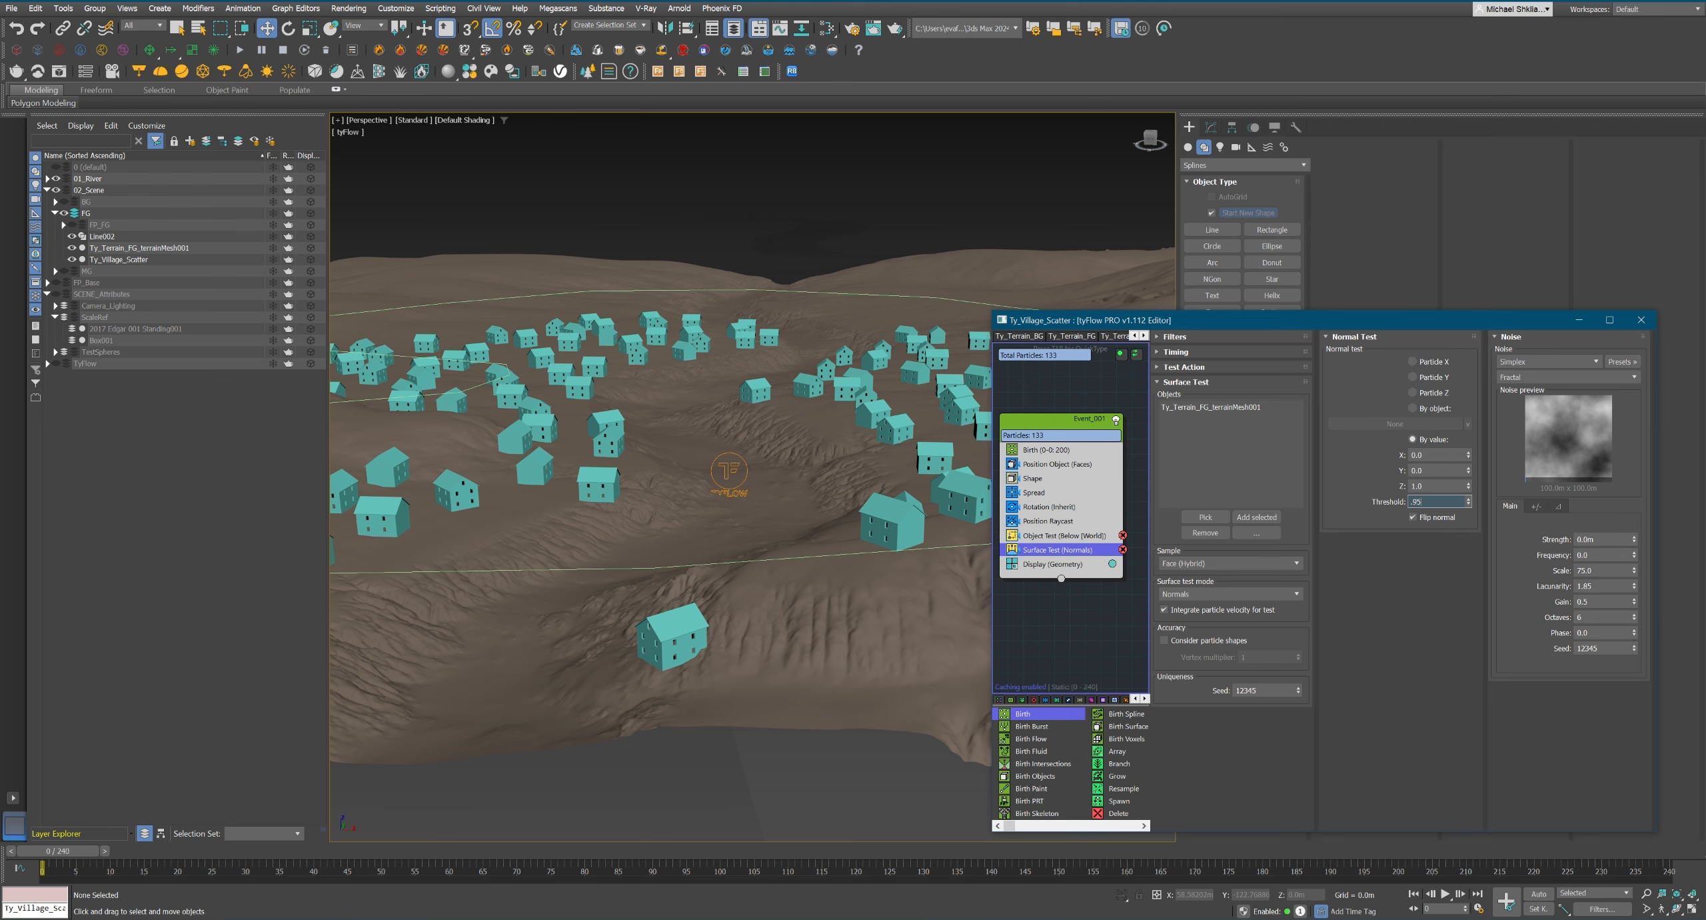
{"action": "key", "text": "Return"}
{"action": "middle_click_drag", "start_coordinate": [719, 640], "coordinate": [807, 568], "text": "alt"}
Raise the Birth operator's total to 400 particles and close the flow editor.
{"action": "left_click", "coordinate": [1047, 449]}
{"action": "left_click_drag", "start_coordinate": [1053, 420], "coordinate": [1060, 424]}
{"action": "middle_click_drag", "start_coordinate": [796, 535], "coordinate": [804, 530]}
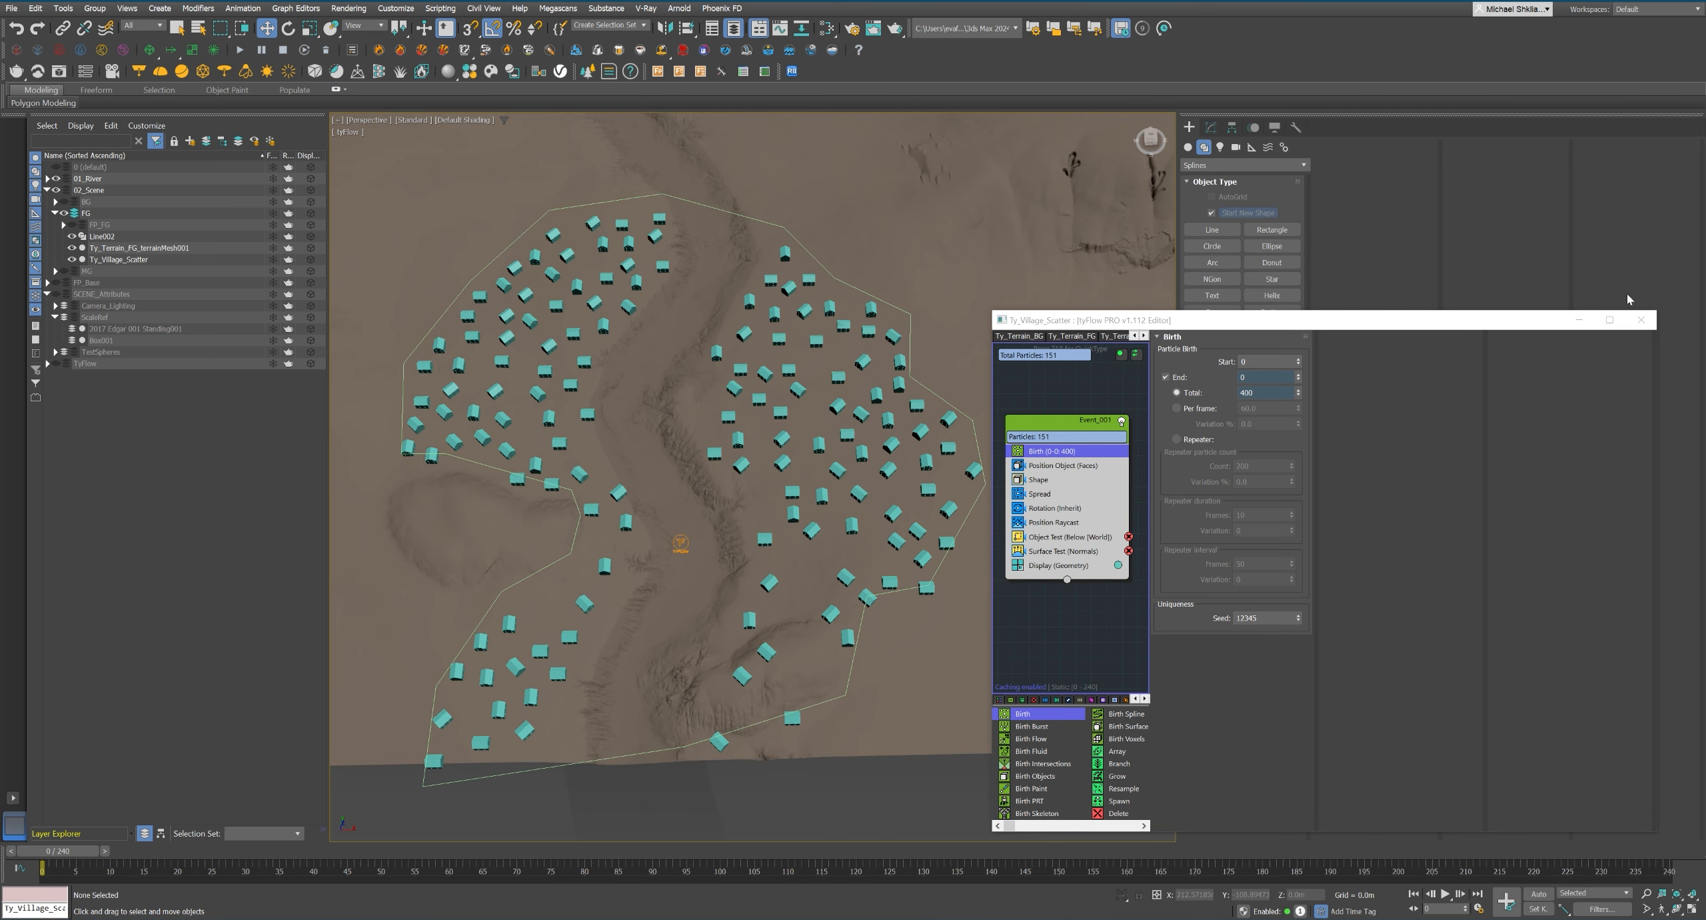
{"action": "left_click", "coordinate": [1641, 320]}
{"action": "middle_click_drag", "start_coordinate": [867, 481], "coordinate": [863, 450], "text": "alt"}
Reopen the Ty_Village_Scatter flow and add a Mesh operator with the Triangle mesh type before Display.
{"action": "left_click", "coordinate": [351, 132]}
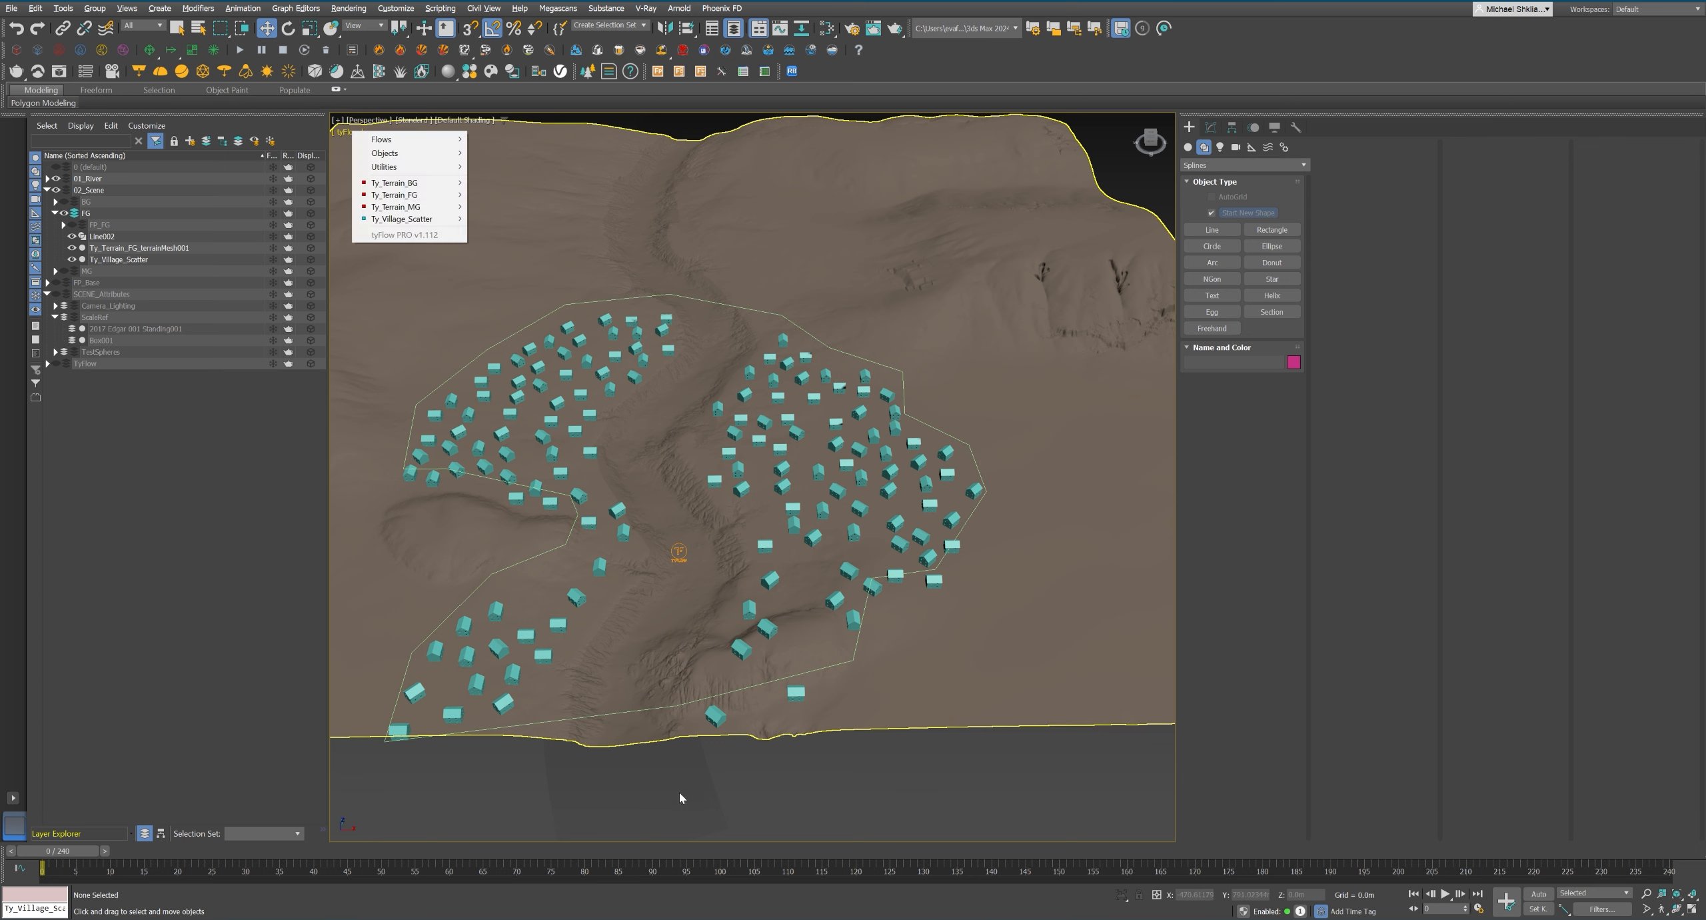
{"action": "left_click", "coordinate": [399, 182]}
{"action": "left_click", "coordinate": [1238, 420]}
{"action": "middle_click_drag", "start_coordinate": [915, 396], "coordinate": [1006, 393]}
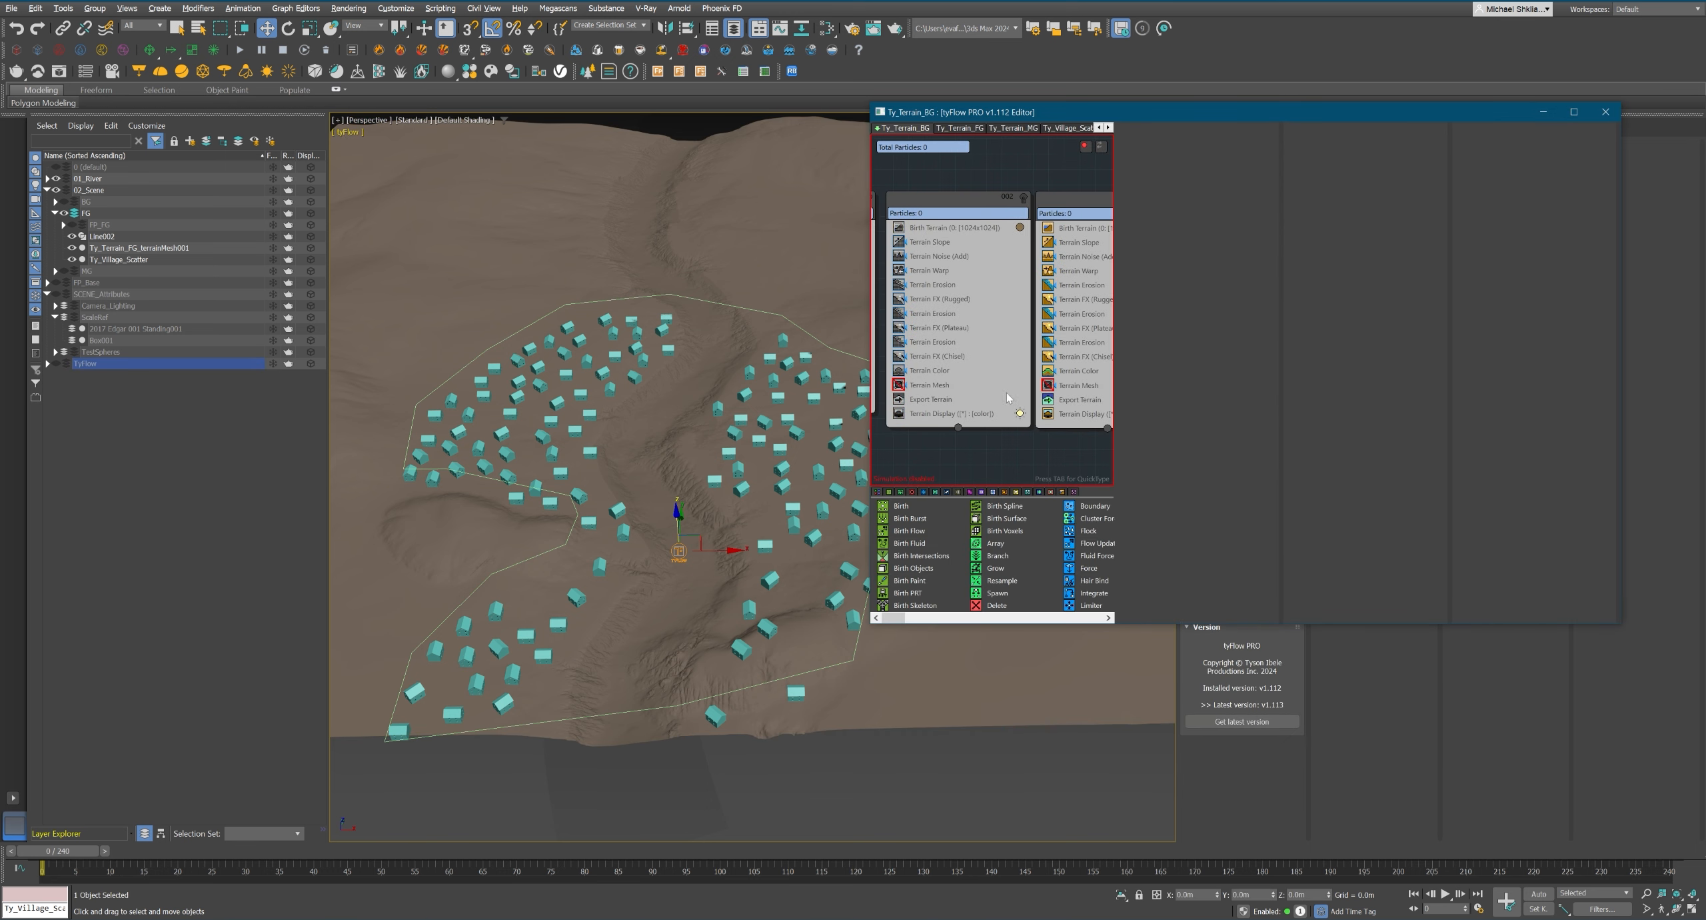
{"action": "left_click", "coordinate": [1109, 128]}
{"action": "key", "text": "Tab"}
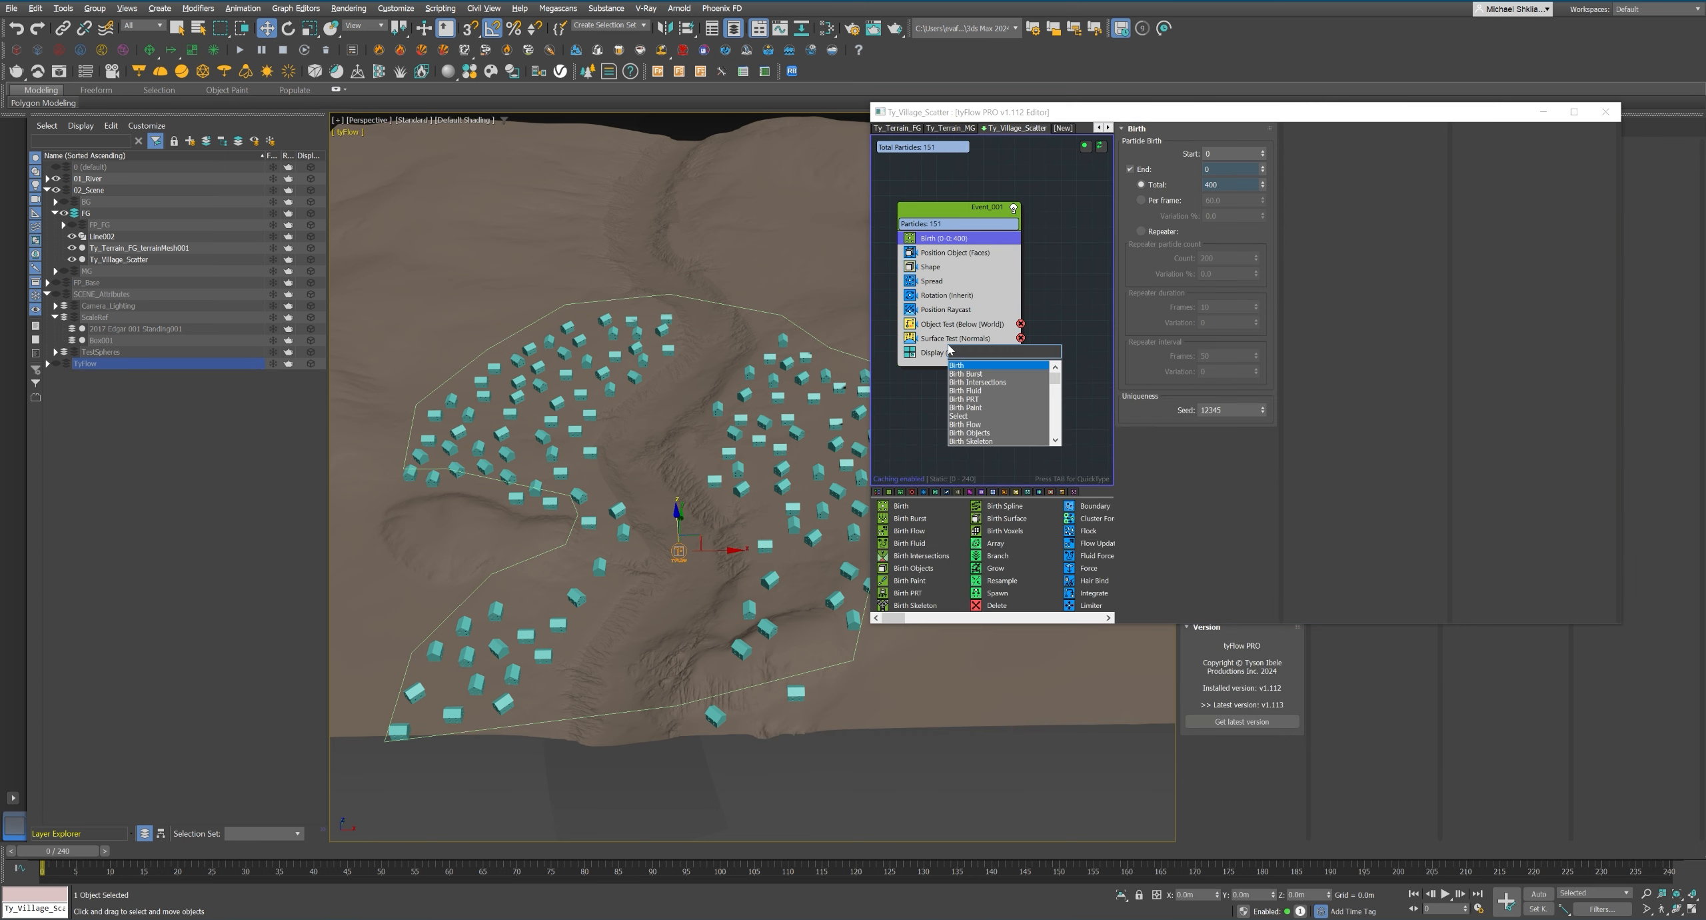
{"action": "type", "text": "mesh"}
{"action": "key", "text": "Return"}
{"action": "left_click", "coordinate": [1129, 200]}
{"action": "middle_click_drag", "start_coordinate": [833, 814], "coordinate": [853, 786]}
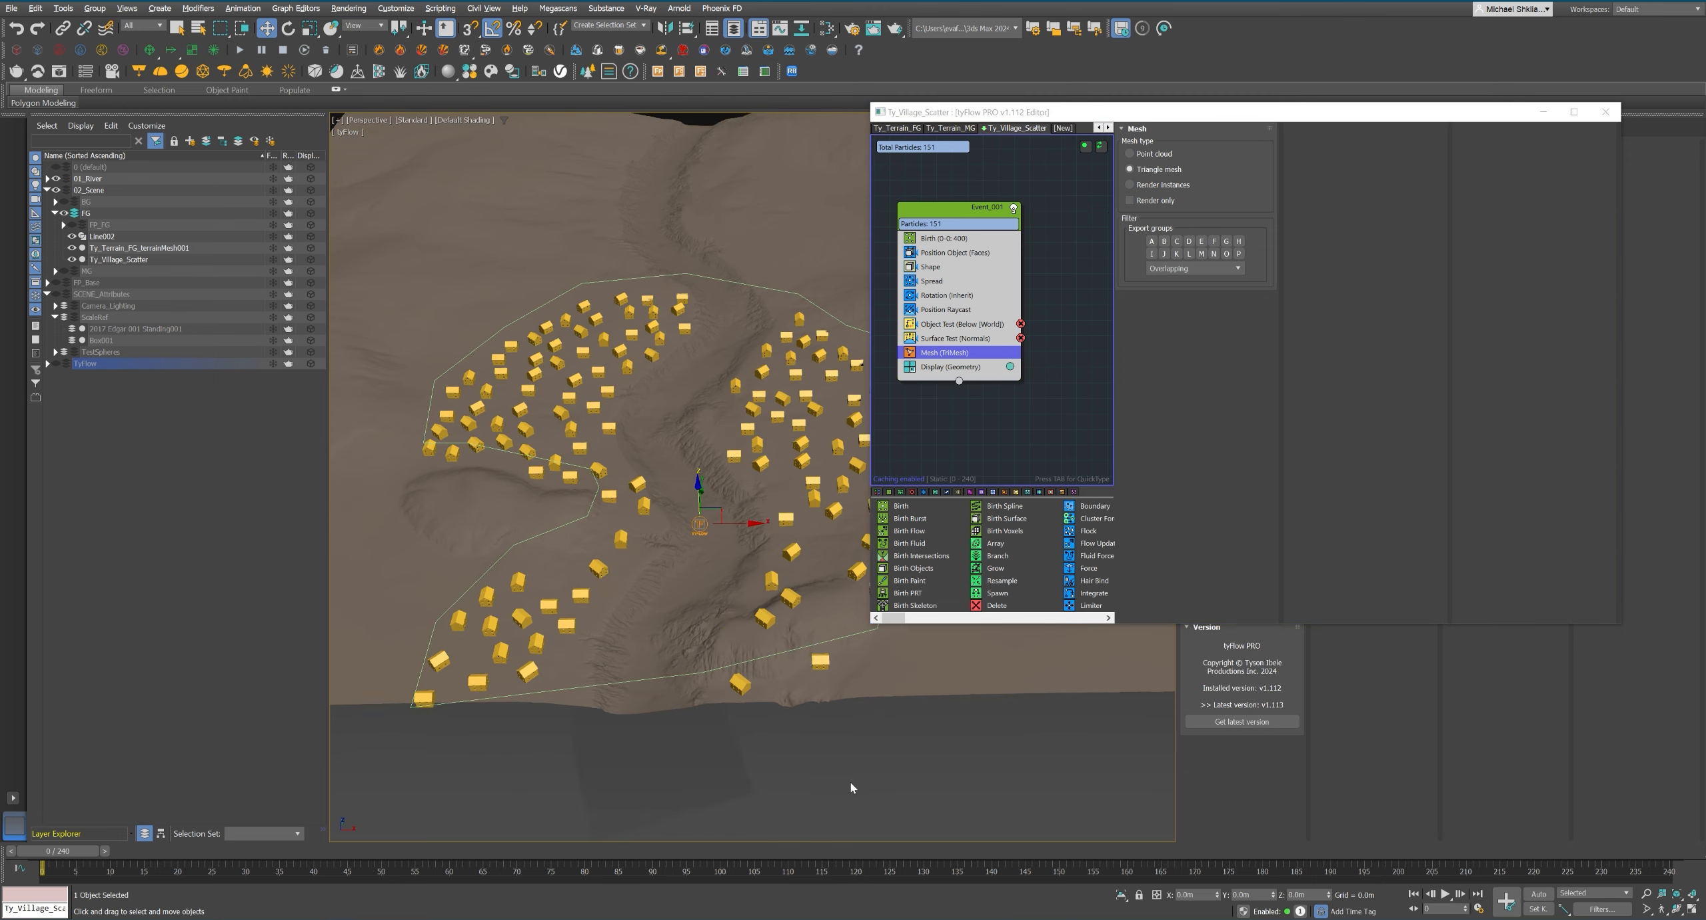
{"action": "left_click", "coordinate": [853, 786]}
Unhide the FP_FG forest layer and close the flow editor.
{"action": "middle_click_drag", "start_coordinate": [757, 520], "coordinate": [677, 518]}
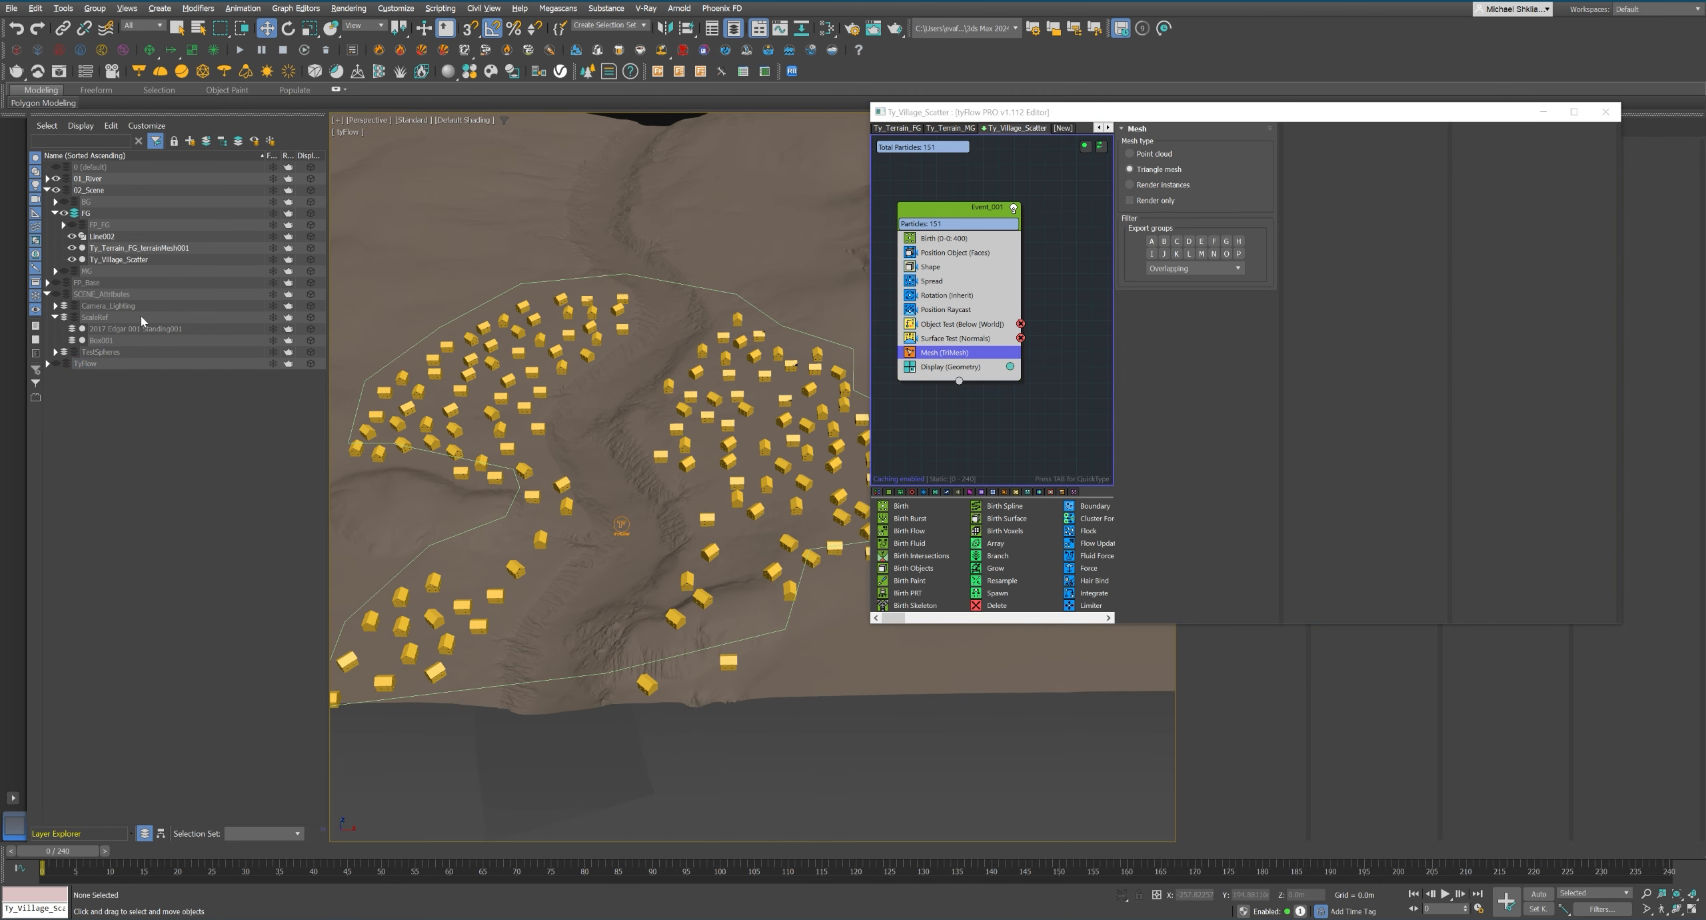
{"action": "left_click", "coordinate": [72, 225]}
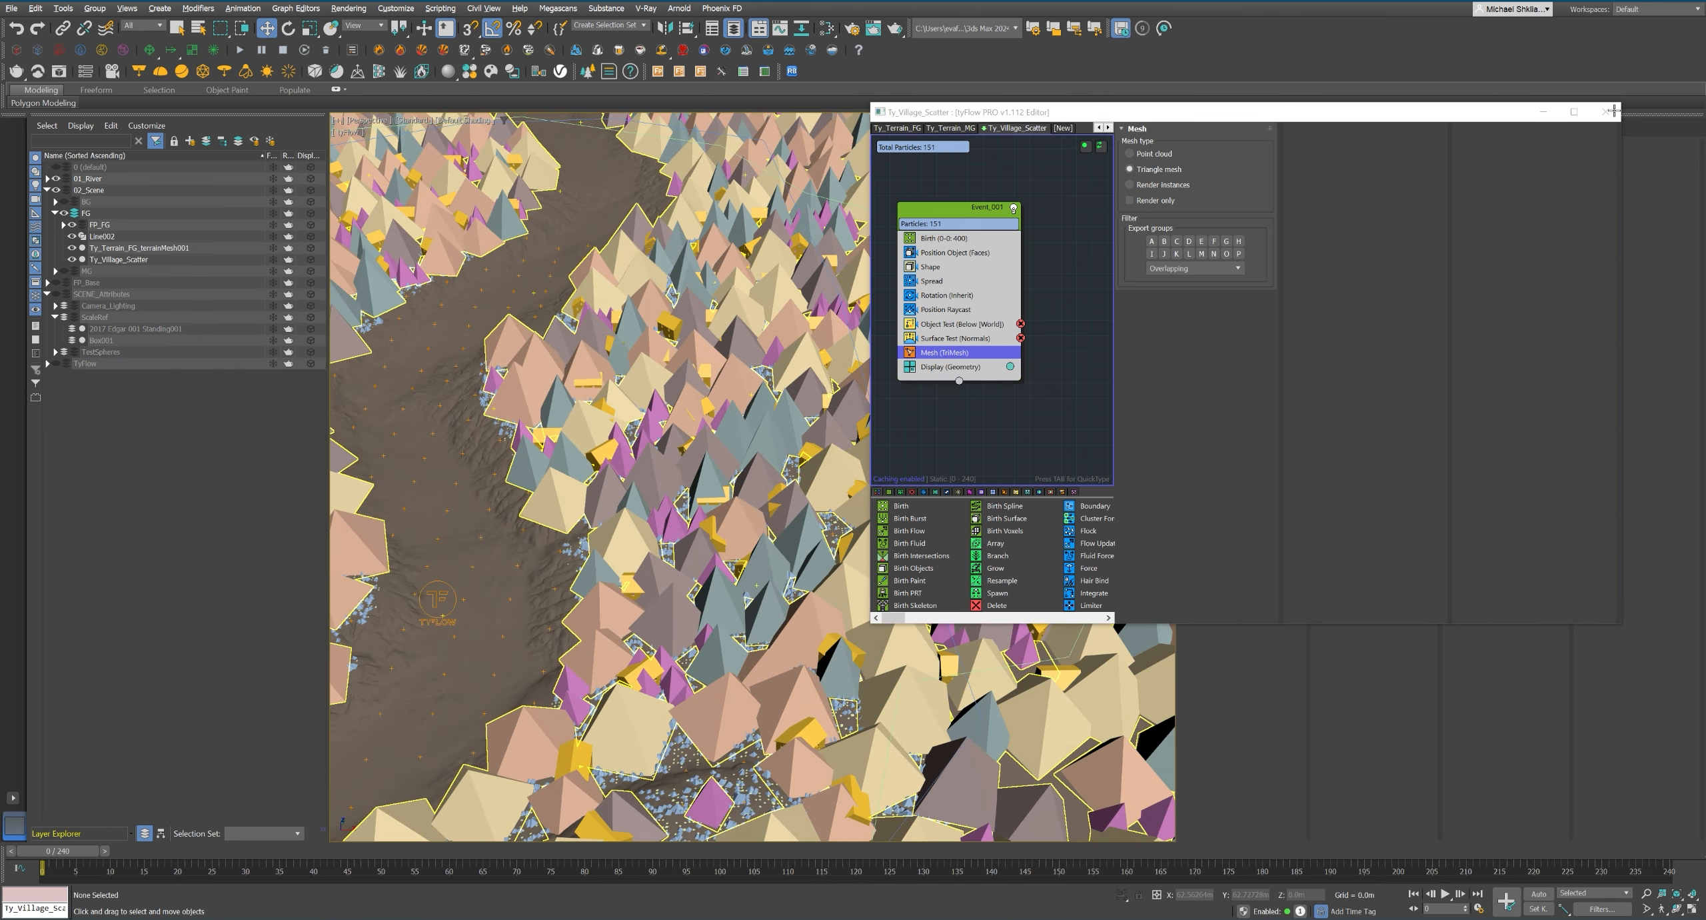
{"action": "left_click", "coordinate": [1611, 111]}
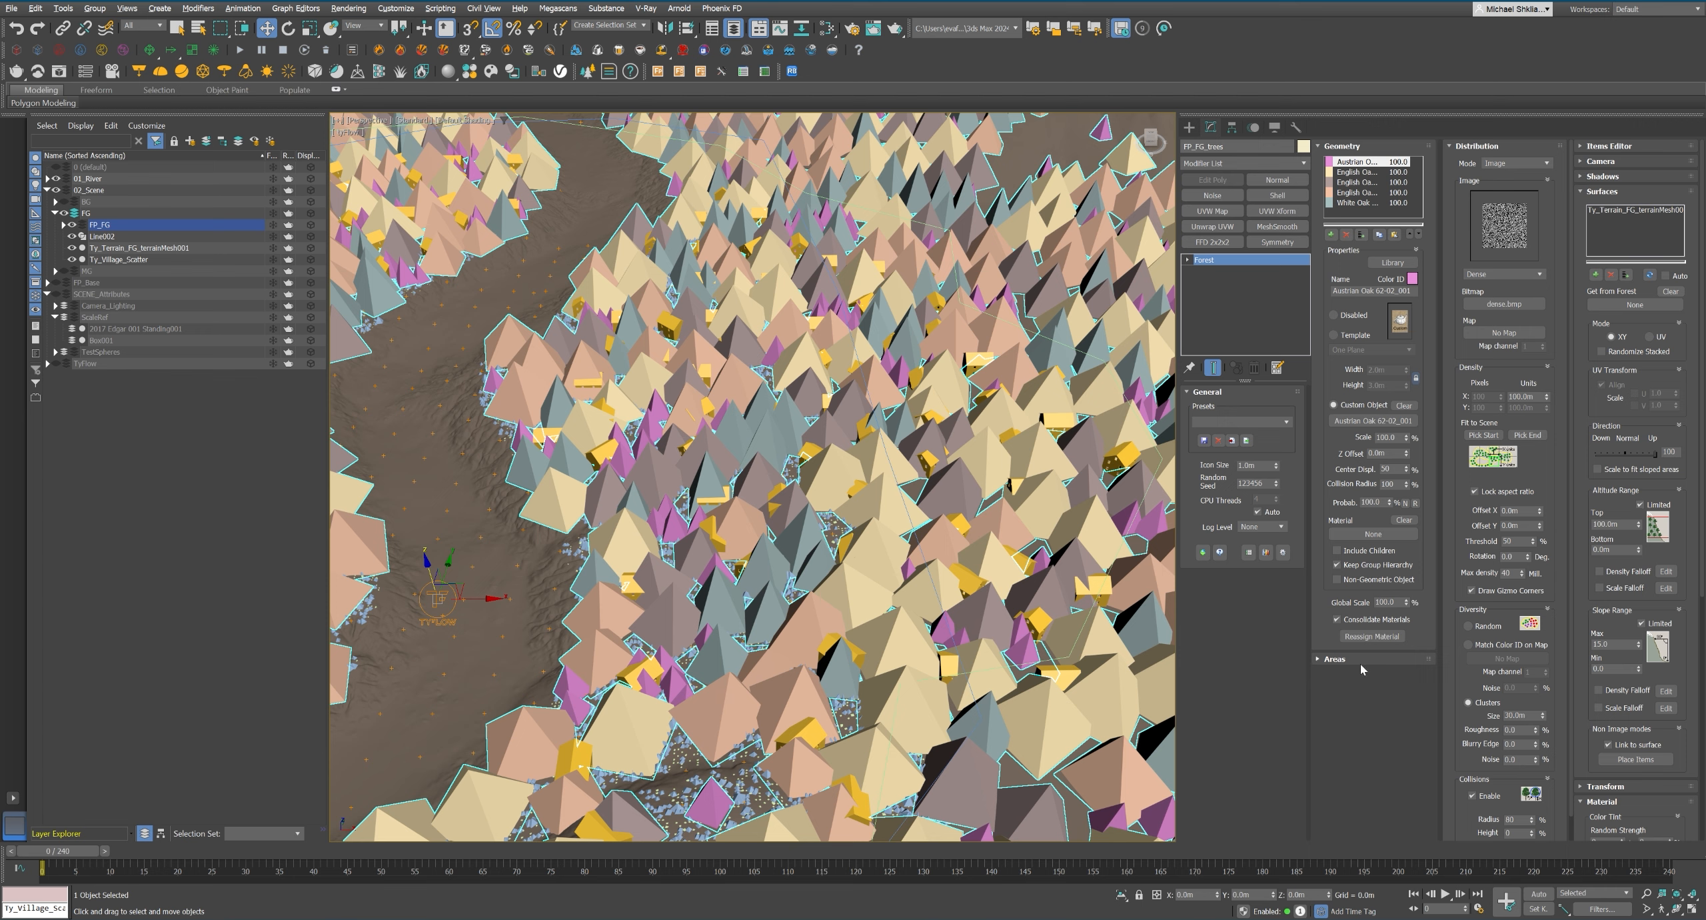
Add Ty_Village_Scatter as an object area of the FP_FG_trees forest with a resolution of 1024 px.
{"action": "left_click", "coordinate": [1336, 658]}
{"action": "left_click", "coordinate": [1477, 238]}
{"action": "left_click", "coordinate": [1490, 316]}
{"action": "left_click", "coordinate": [930, 461]}
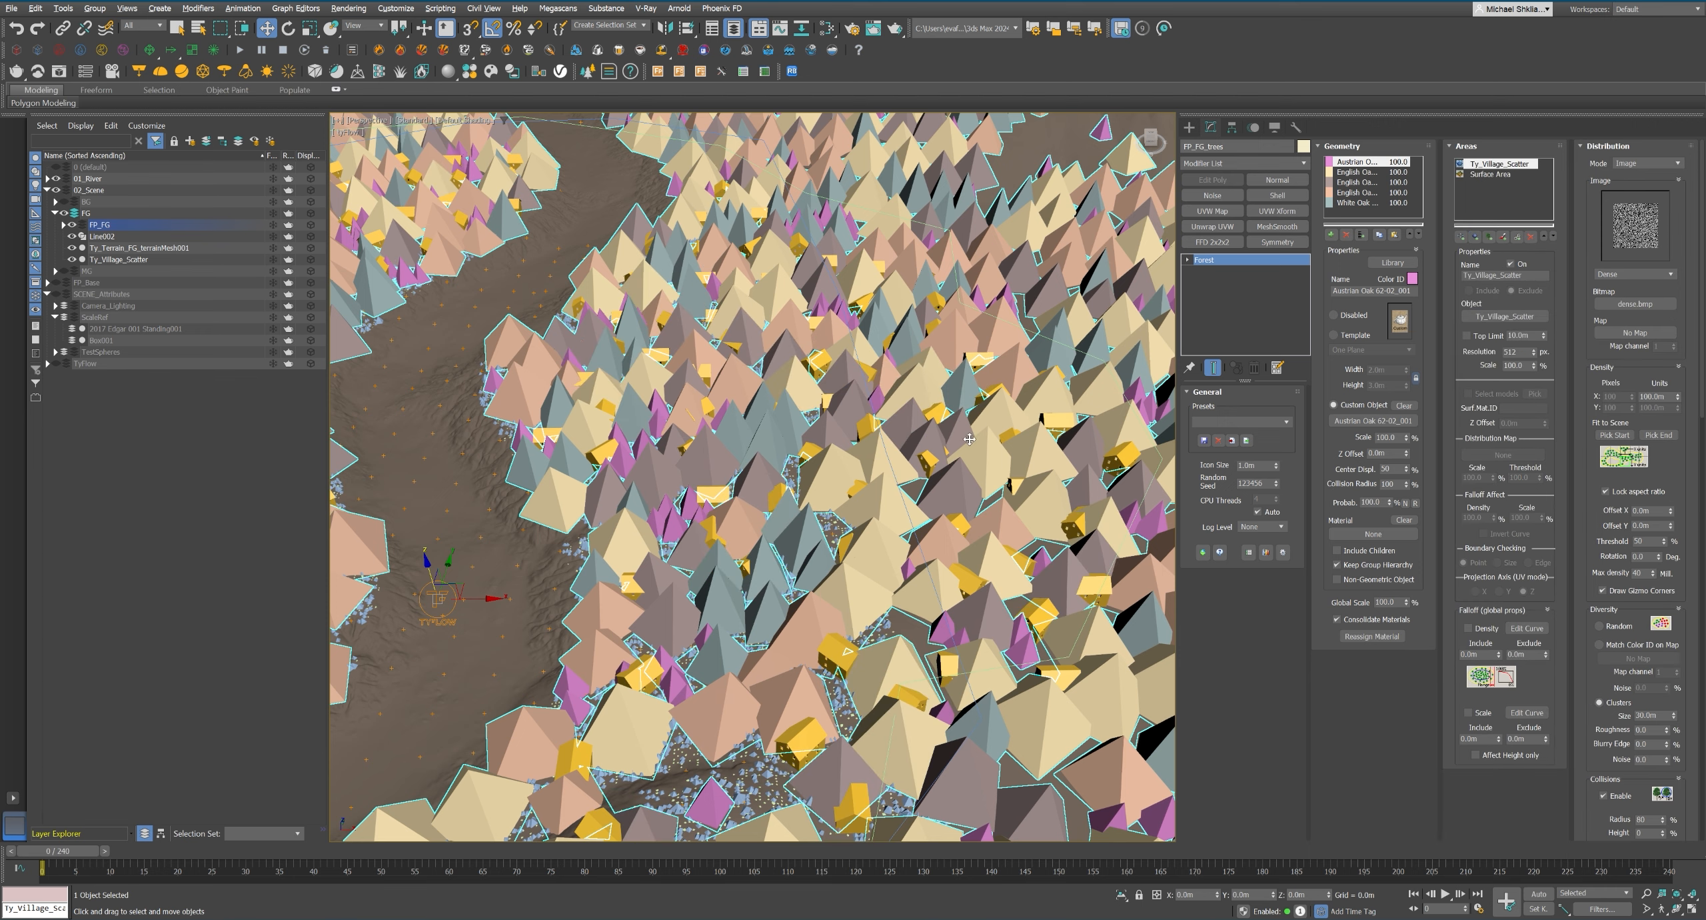
{"action": "middle_click_drag", "start_coordinate": [966, 436], "coordinate": [892, 450]}
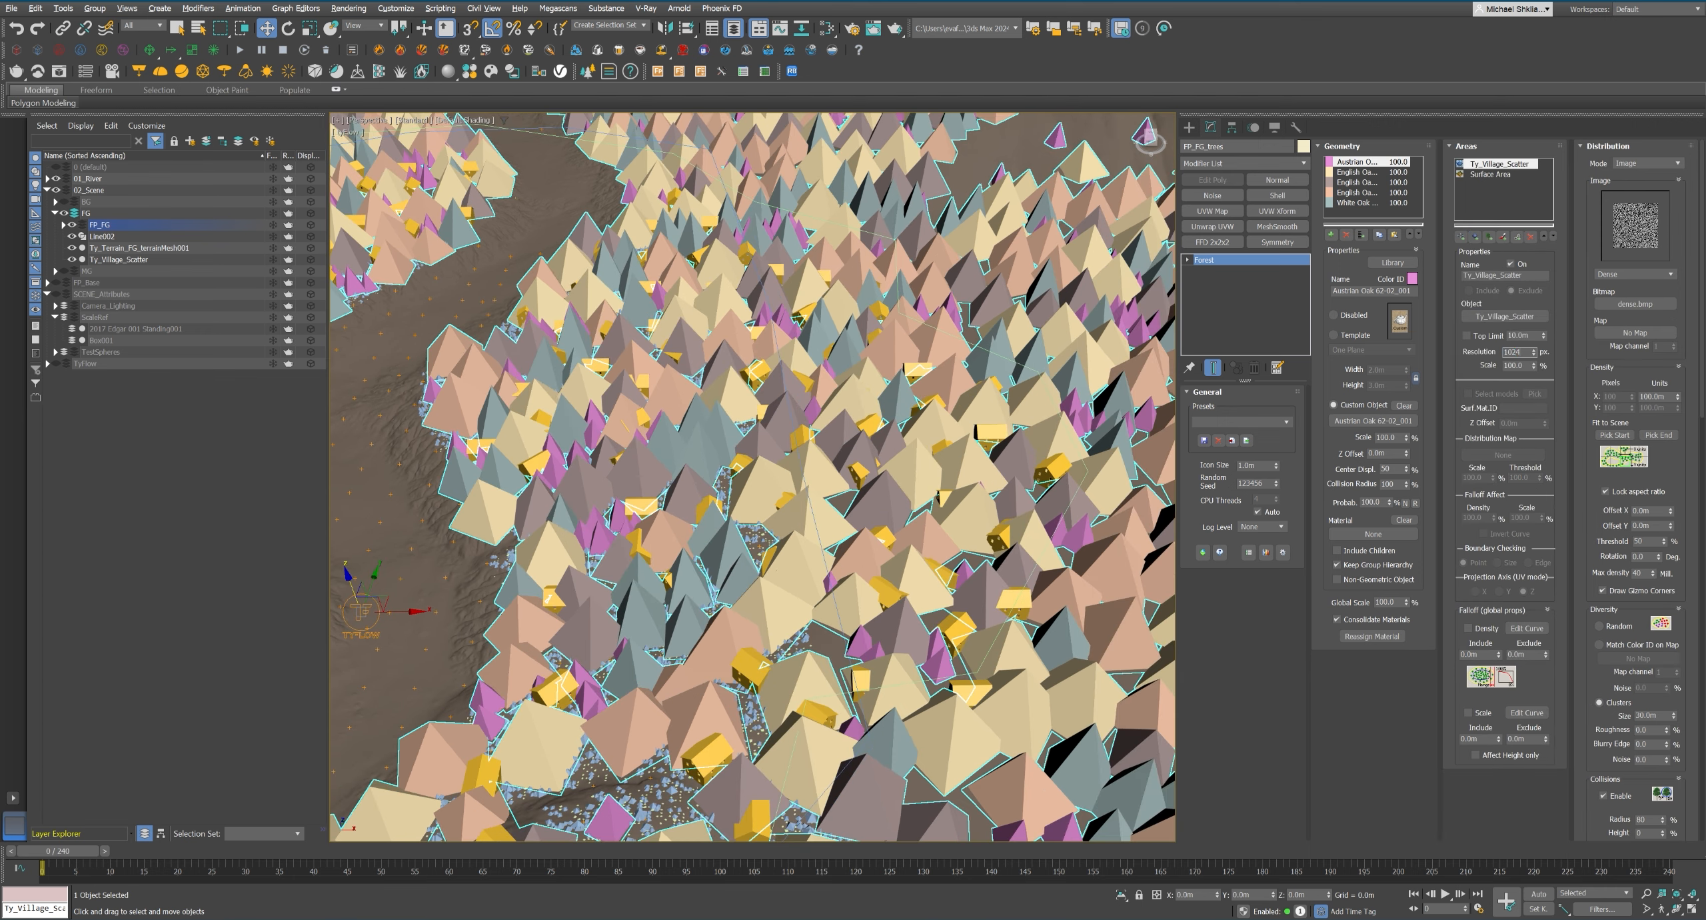
{"action": "scroll", "coordinate": [752, 477], "scroll_direction": "down", "scroll_amount": 5}
{"action": "scroll", "coordinate": [752, 477], "scroll_direction": "up", "scroll_amount": 8}
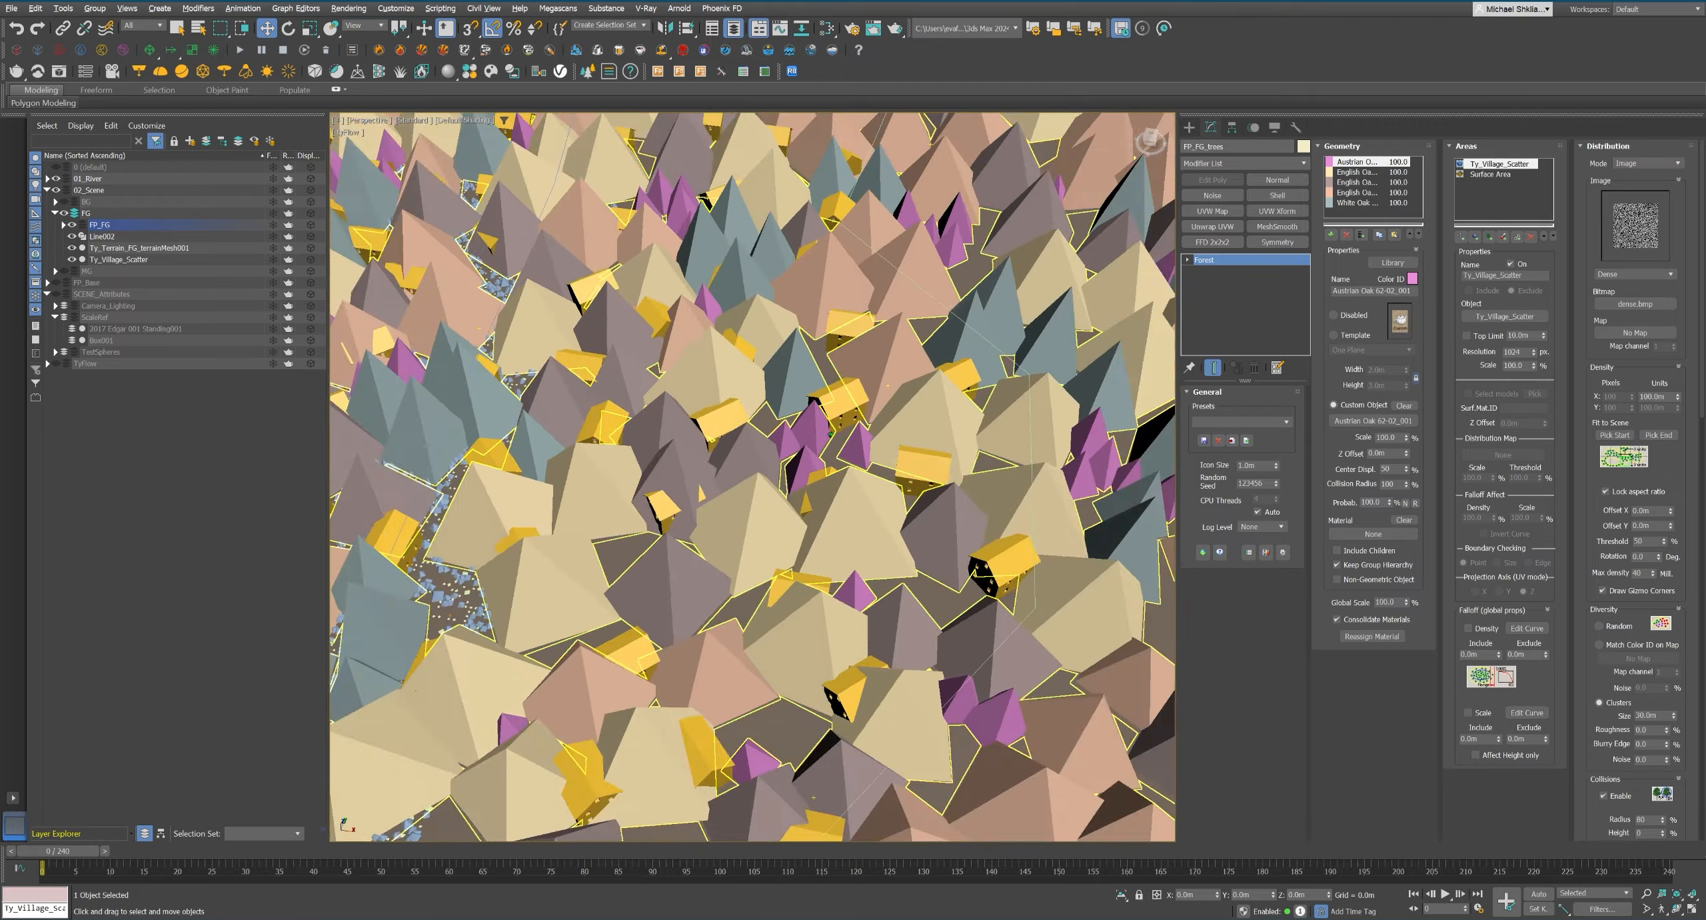
Set the maximum scale of the FP_FG_Grass forest to 150% in its transform settings.
{"action": "middle_click_drag", "start_coordinate": [831, 434], "coordinate": [857, 364], "text": "alt"}
{"action": "scroll", "coordinate": [862, 436], "scroll_direction": "up", "scroll_amount": 6}
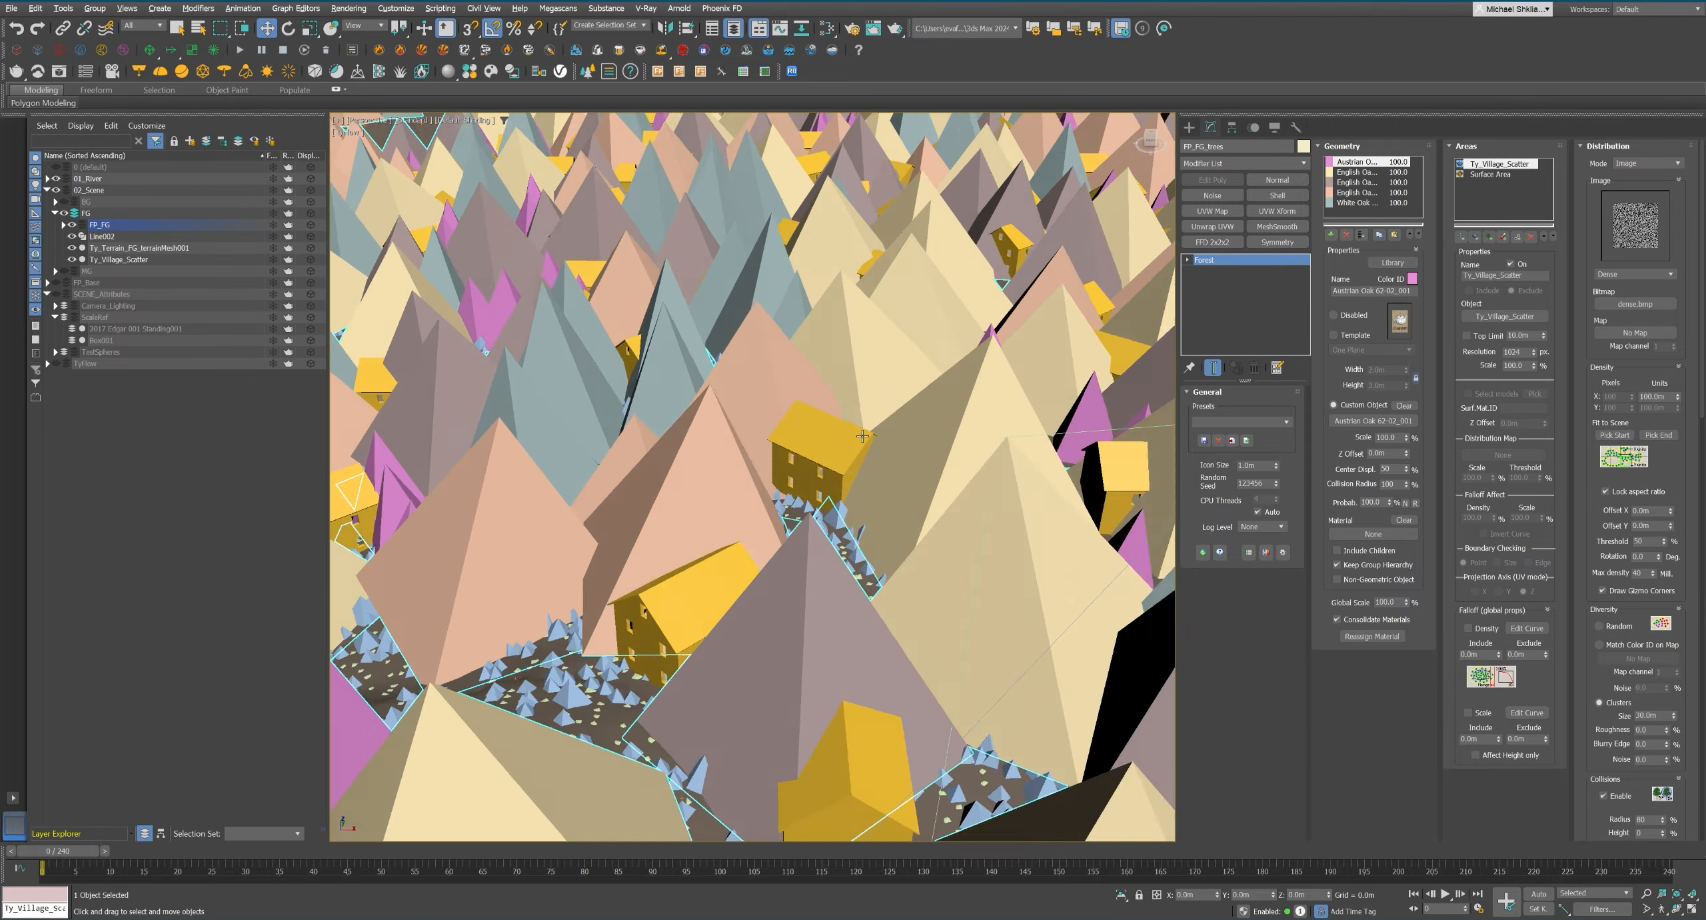
{"action": "middle_click_drag", "start_coordinate": [863, 436], "coordinate": [940, 407], "text": "alt"}
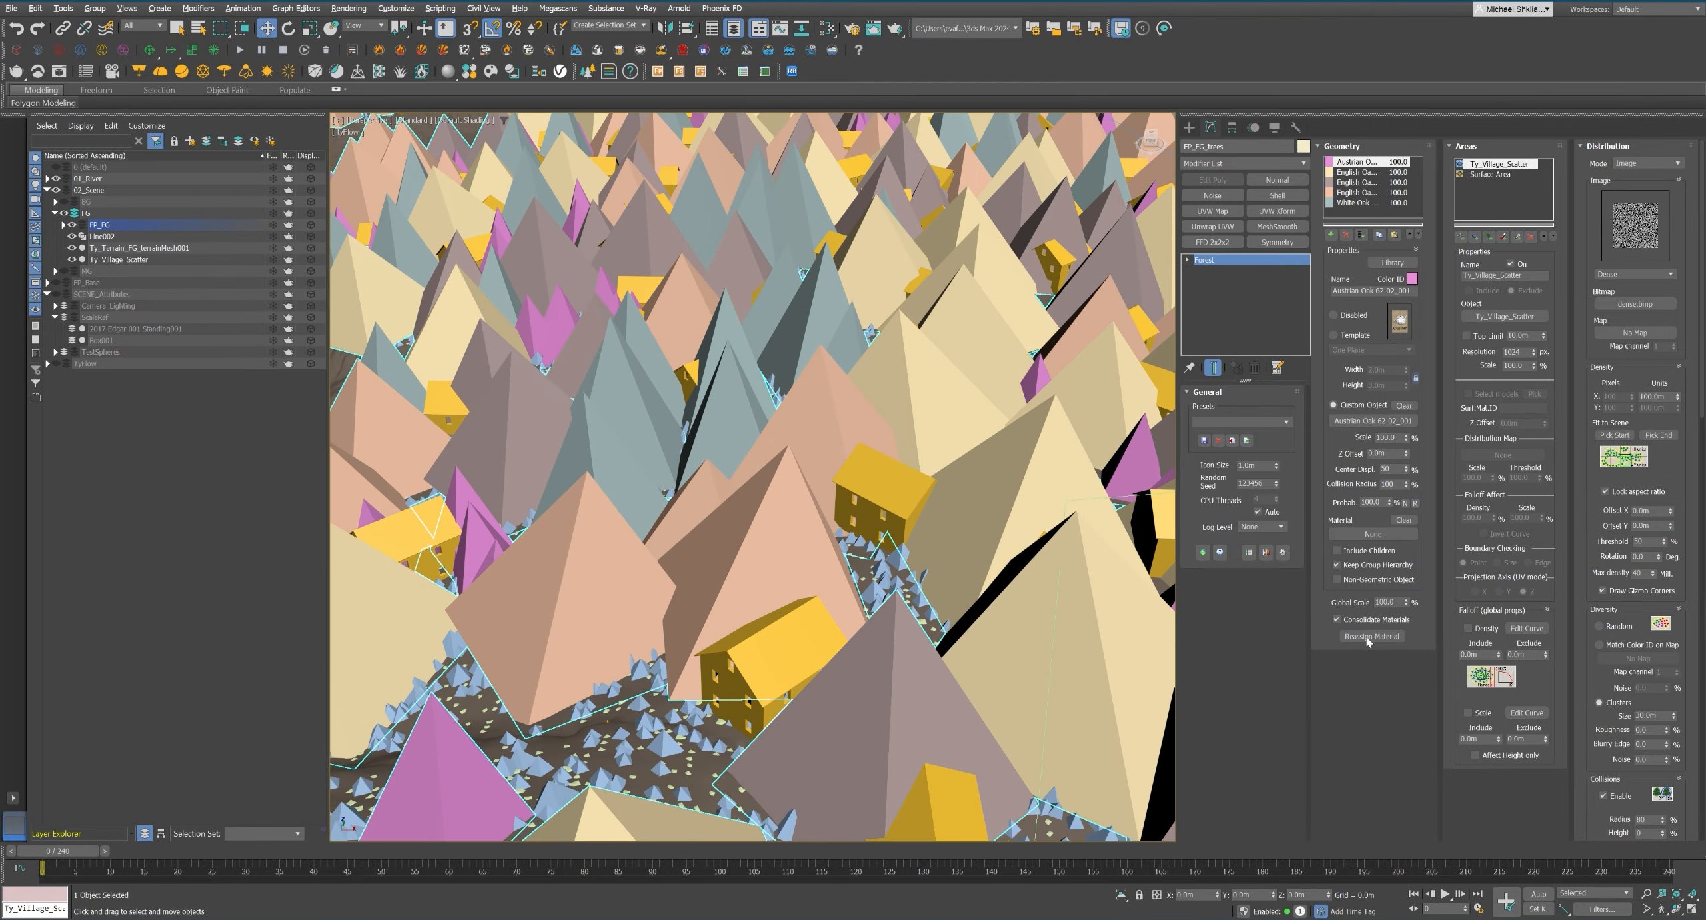
{"action": "scroll", "coordinate": [758, 669], "scroll_direction": "up", "scroll_amount": 3}
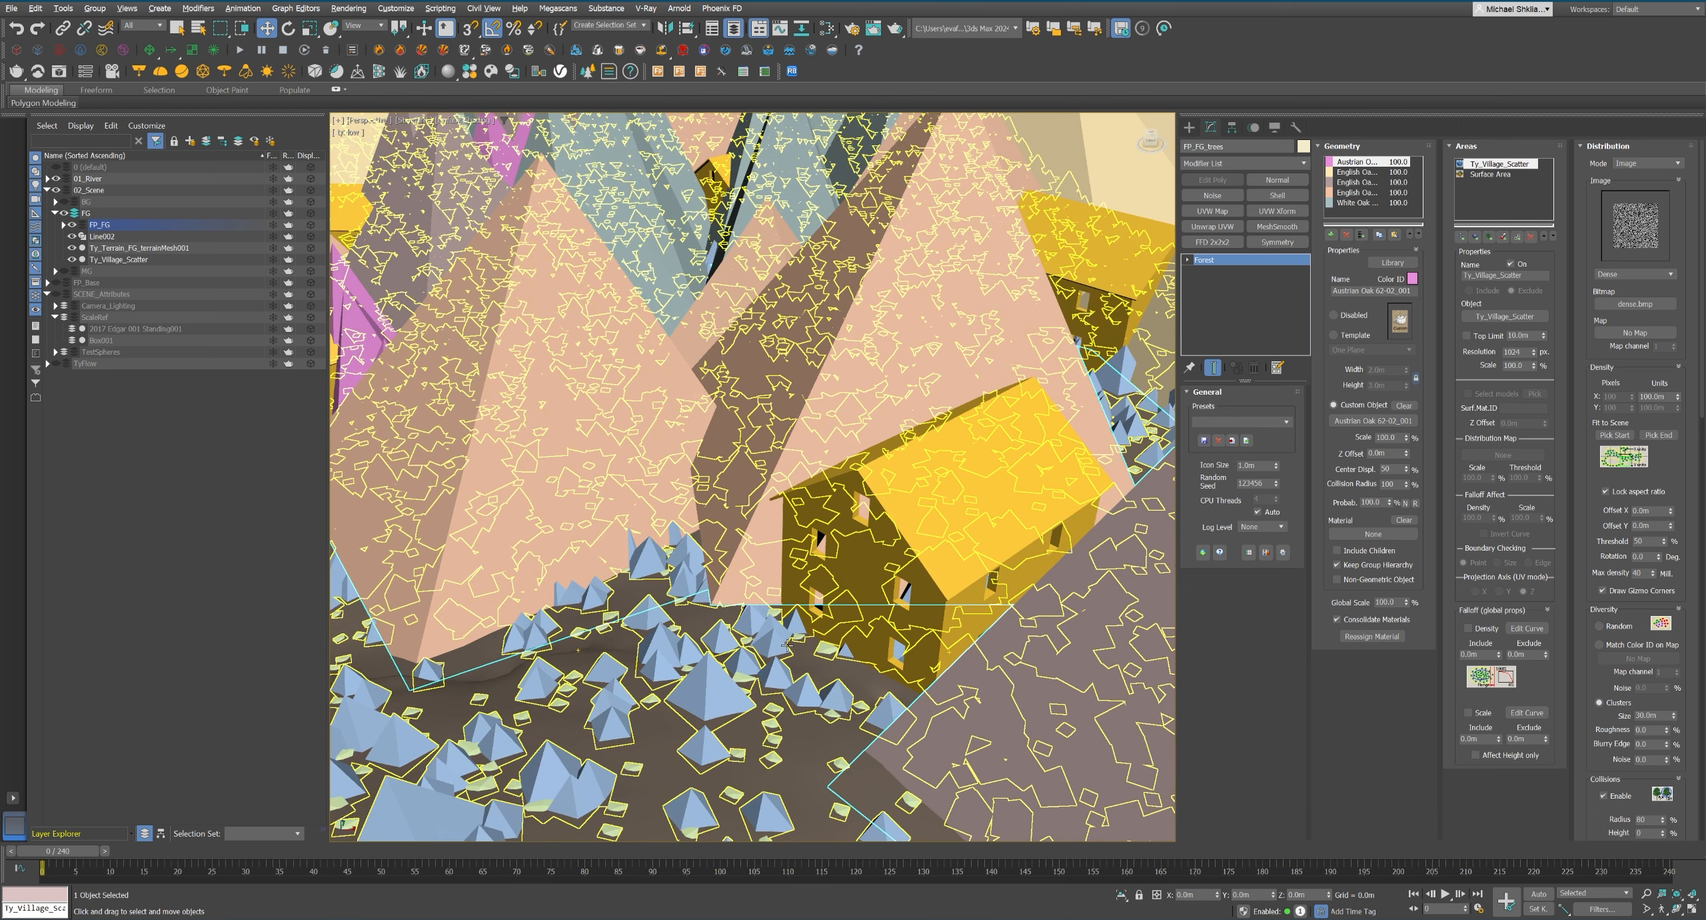
{"action": "left_click_drag", "start_coordinate": [1591, 808], "coordinate": [1611, 313]}
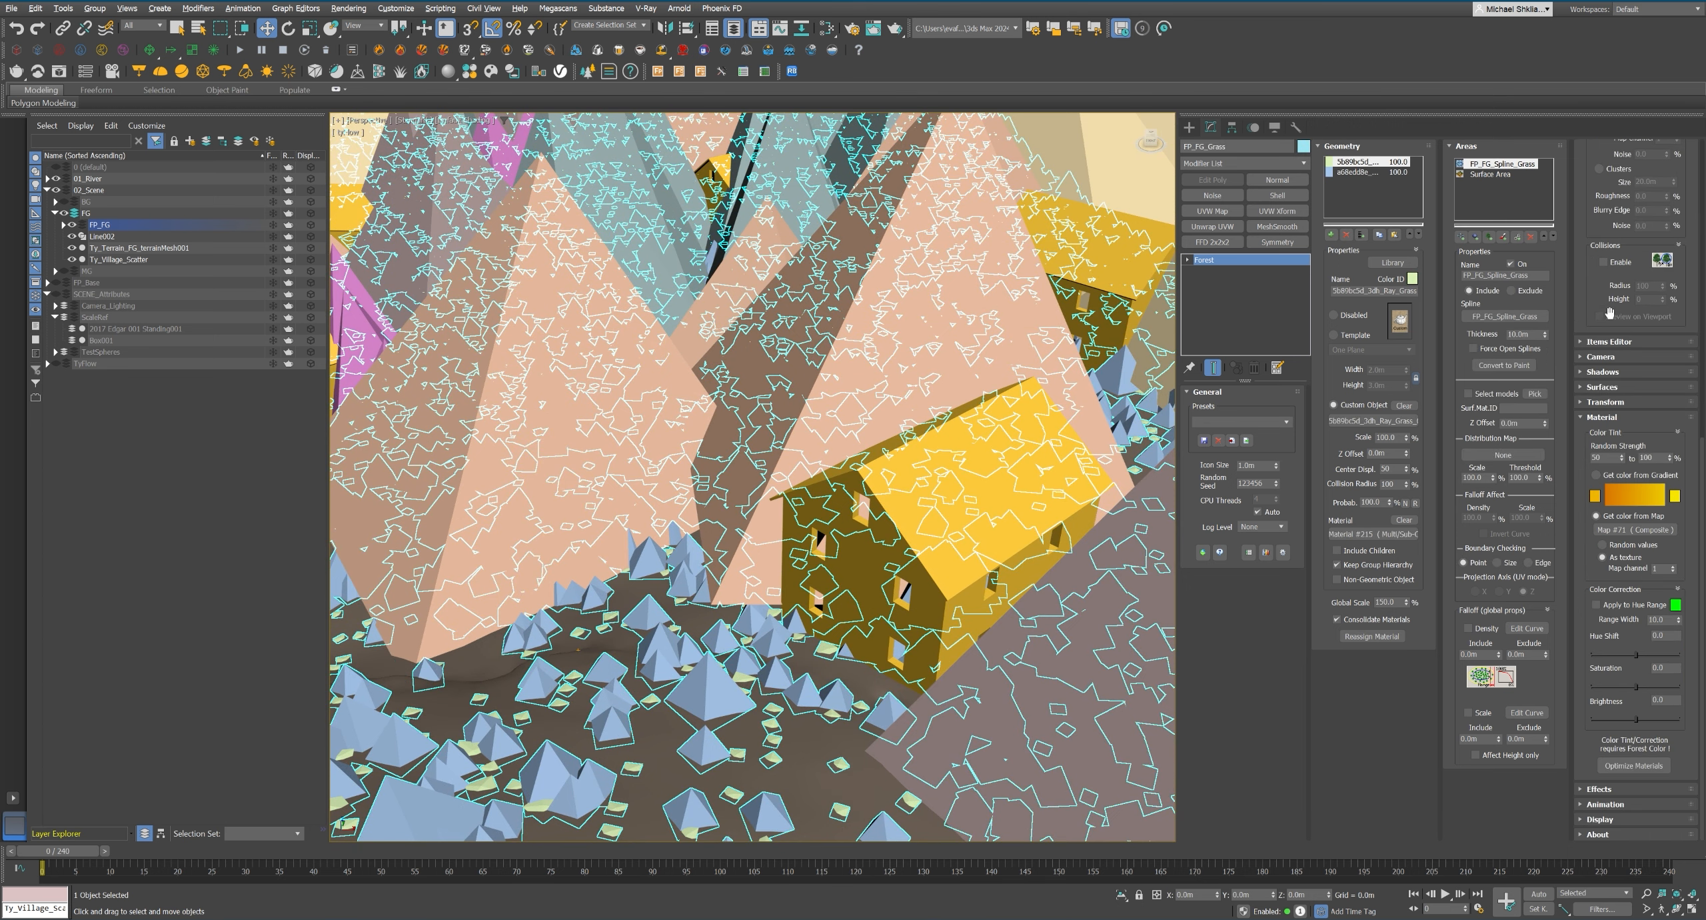
{"action": "left_click", "coordinate": [1605, 420]}
{"action": "left_click", "coordinate": [1607, 759]}
{"action": "left_click_drag", "start_coordinate": [1593, 747], "coordinate": [1593, 718]}
{"action": "type", "text": "150"}
{"action": "key", "text": "Tab"}
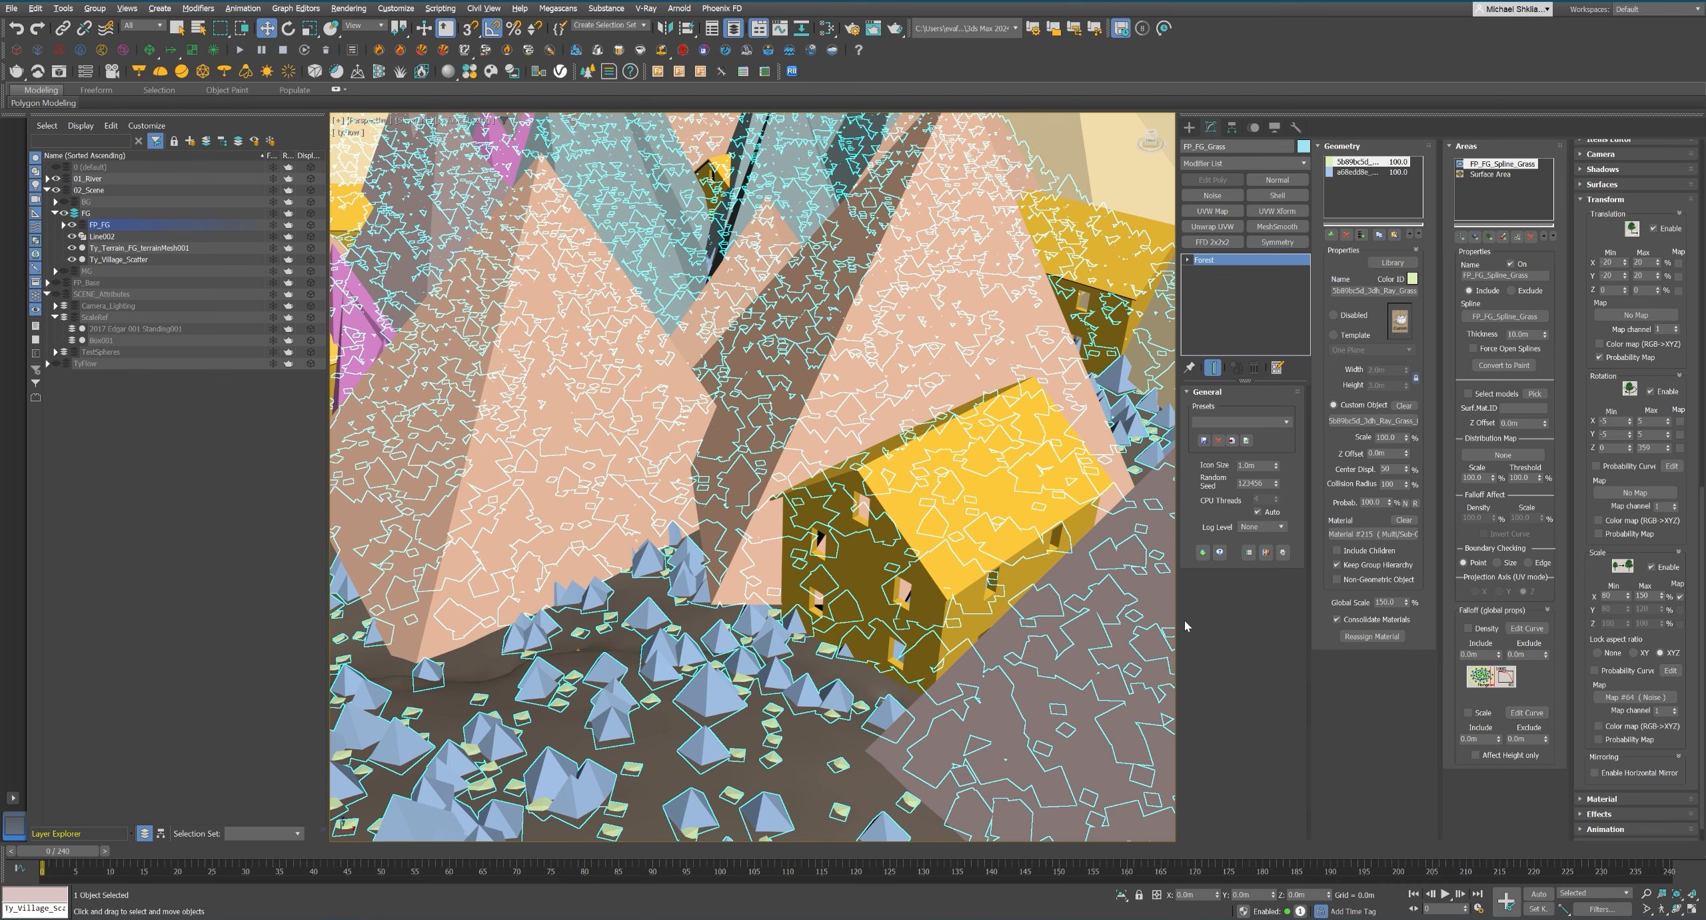
Set the maximum scale of the FP_FG_trees forest to 100% and deselect it.
{"action": "double_click", "coordinate": [1649, 596]}
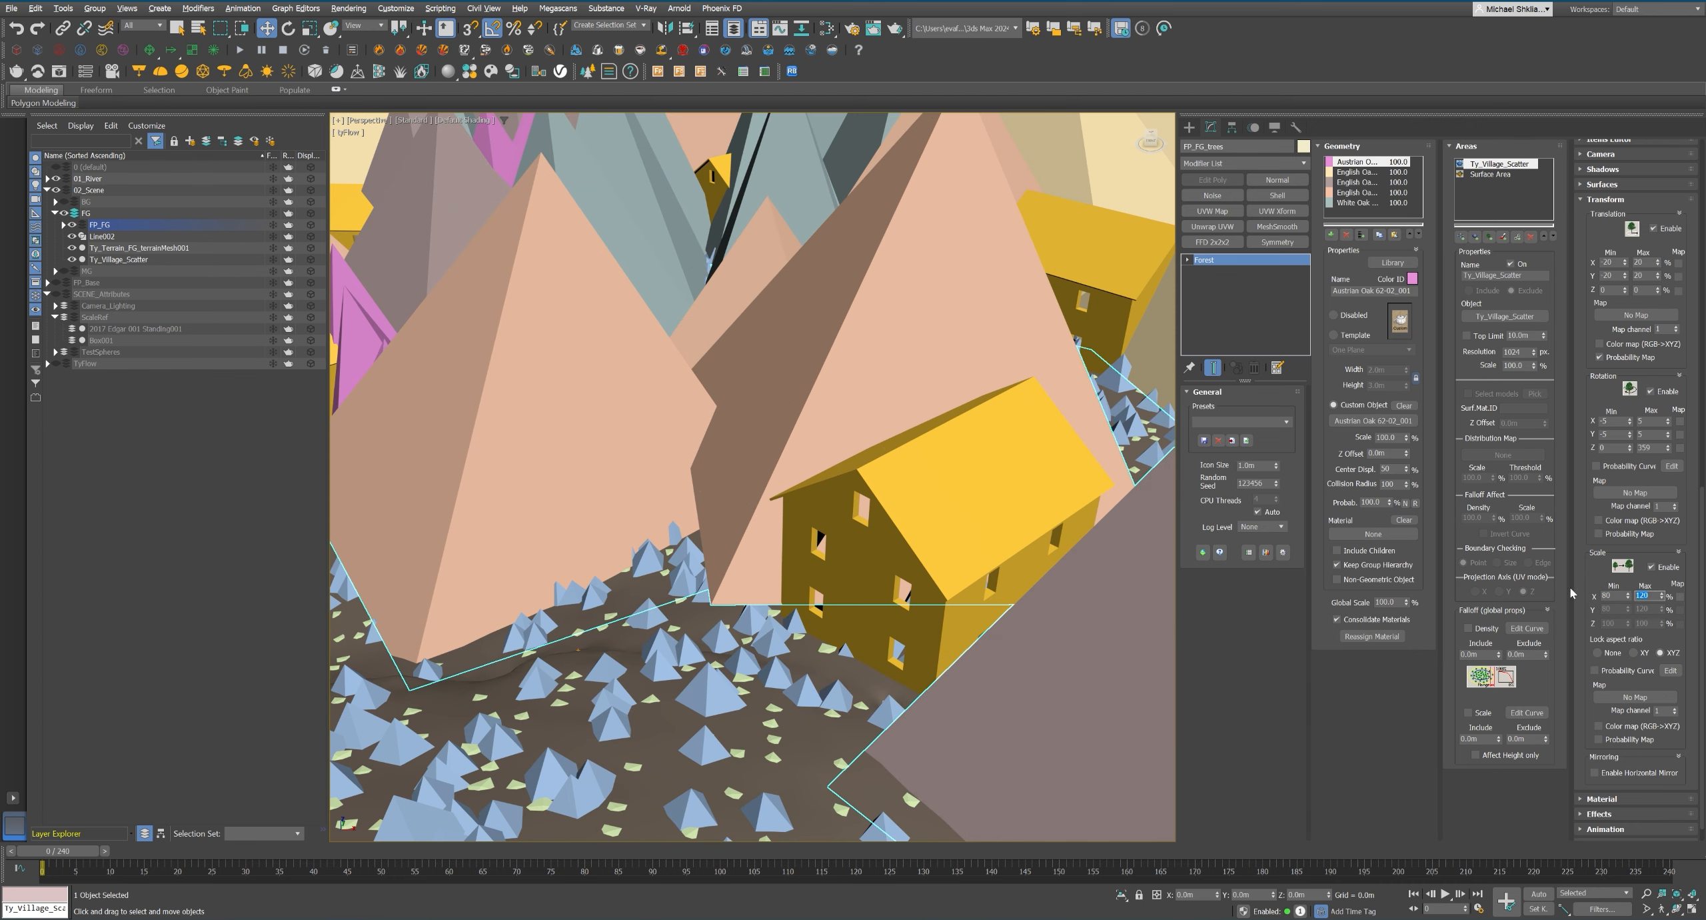
{"action": "type", "text": "100"}
{"action": "key", "text": "Tab"}
{"action": "scroll", "coordinate": [831, 414], "scroll_direction": "down", "scroll_amount": 5}
{"action": "scroll", "coordinate": [831, 413], "scroll_direction": "down", "scroll_amount": 3}
{"action": "middle_click_drag", "start_coordinate": [799, 404], "coordinate": [836, 434], "text": "alt"}
{"action": "scroll", "coordinate": [800, 433], "scroll_direction": "up", "scroll_amount": 4}
{"action": "left_click", "coordinate": [513, 343]}
Open the Ty_Village_Scatter flow for editing from the viewport's tyFlow shortcuts.
{"action": "left_click", "coordinate": [348, 131]}
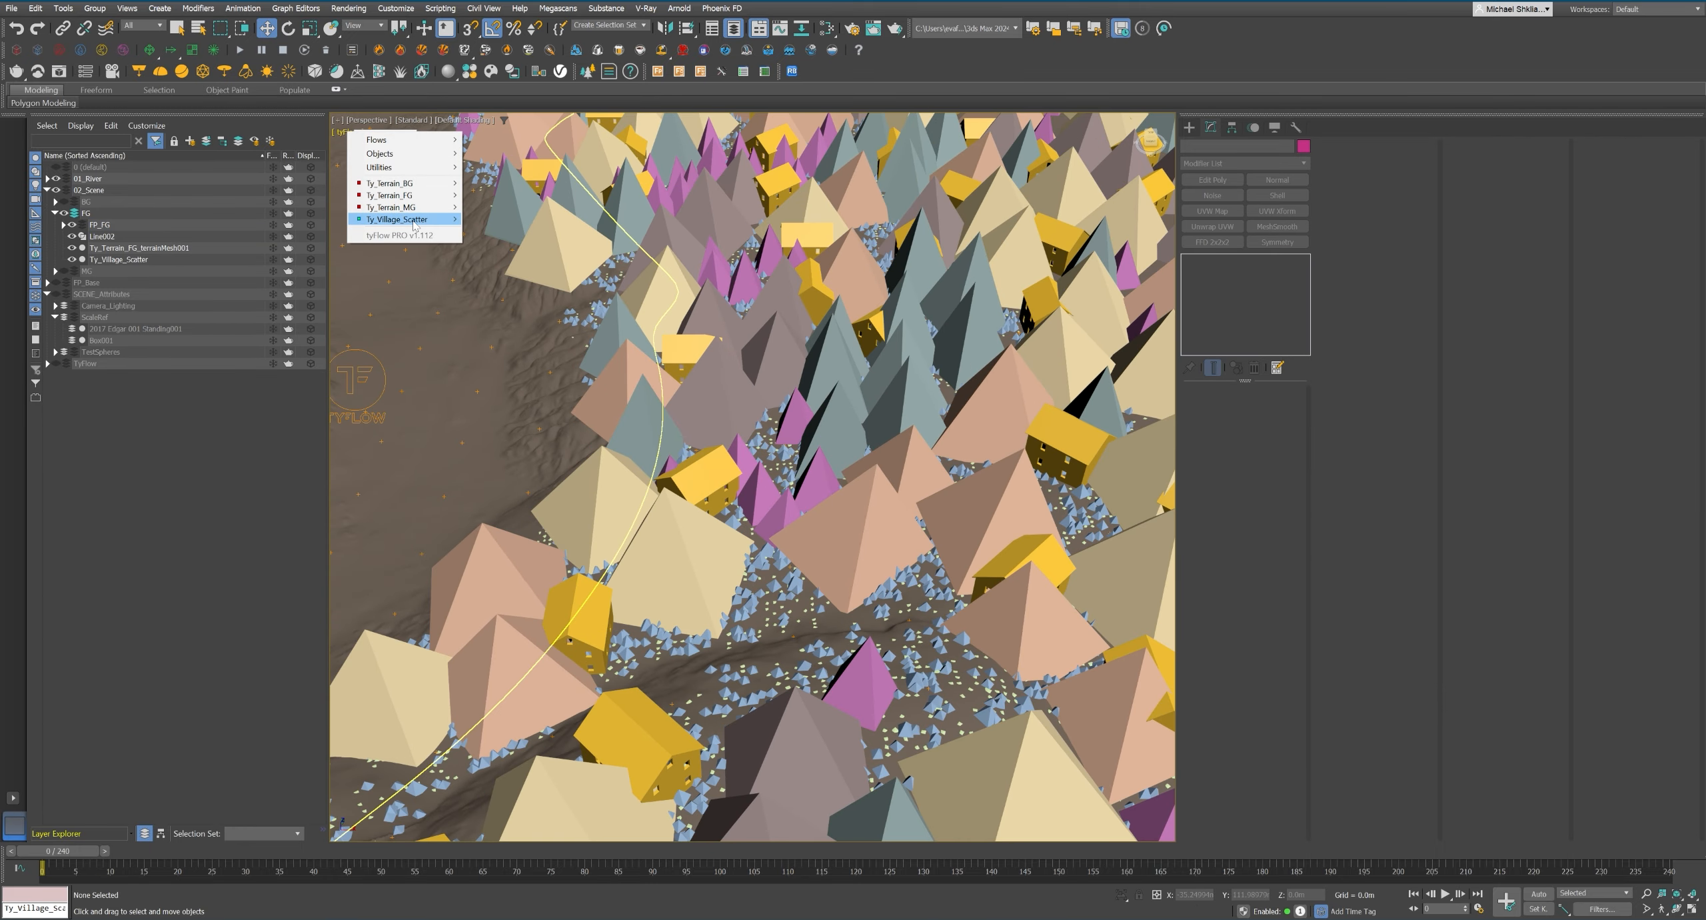
{"action": "mouse_move", "coordinate": [426, 219]}
{"action": "left_click", "coordinate": [493, 360]}
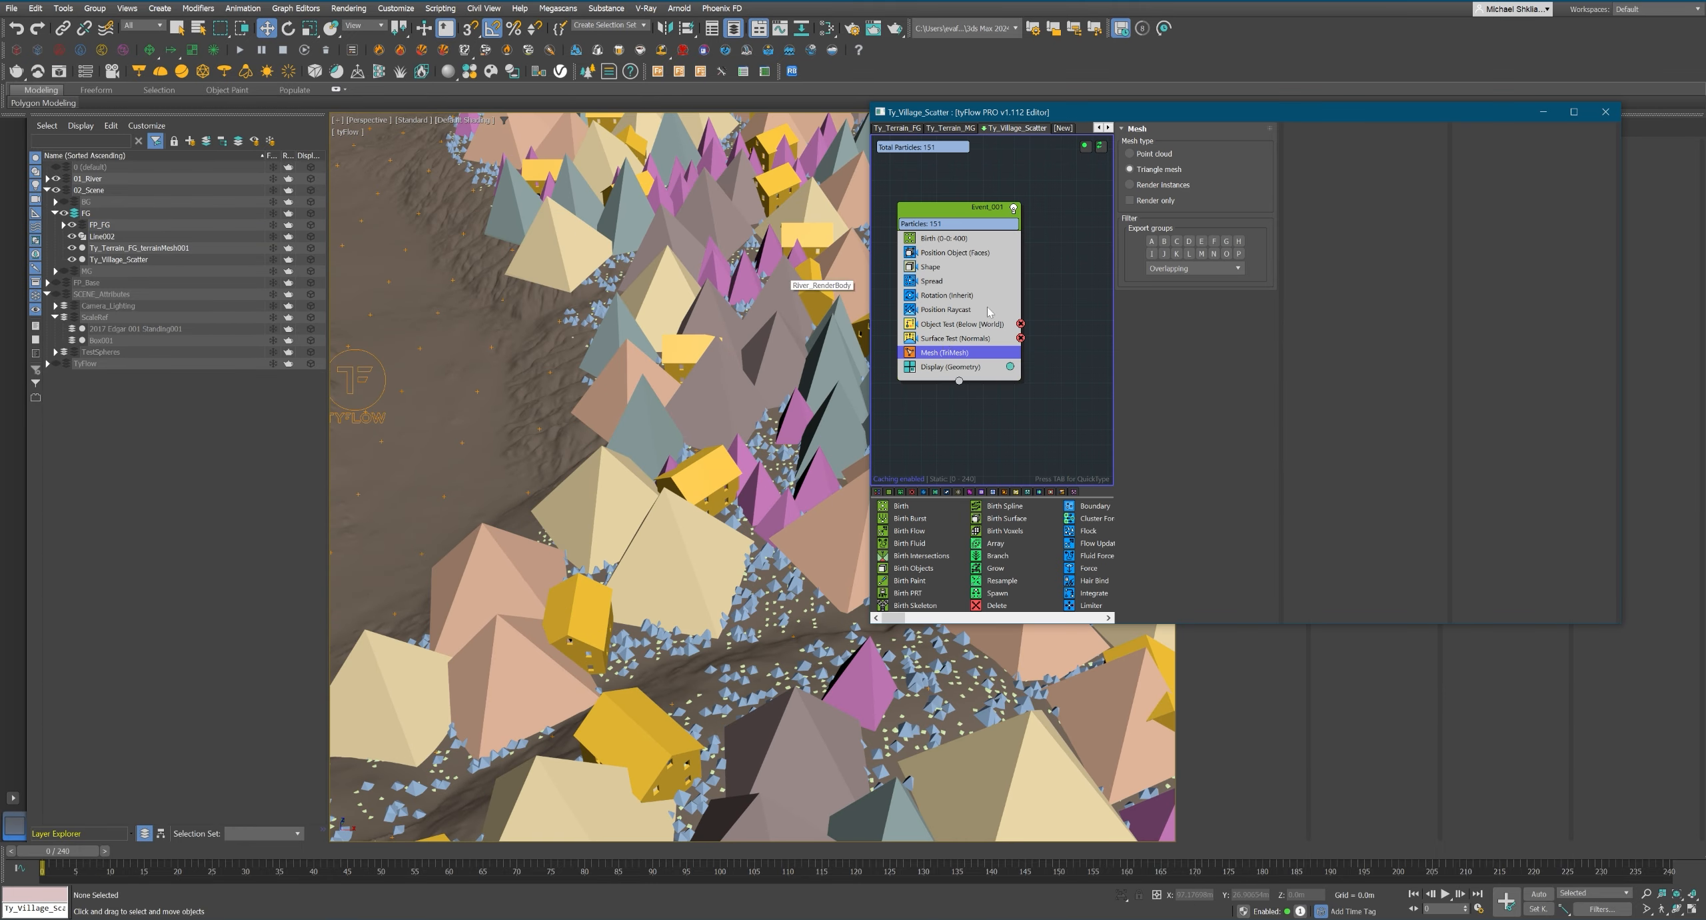
Try adding a Spawn operator to Event_001 that feeds a second event containing the Mesh operator.
{"action": "middle_click_drag", "start_coordinate": [994, 351], "coordinate": [999, 353]}
{"action": "left_click", "coordinate": [966, 352]}
{"action": "key", "text": "Delete"}
{"action": "key", "text": "Tab"}
{"action": "type", "text": "spawn"}
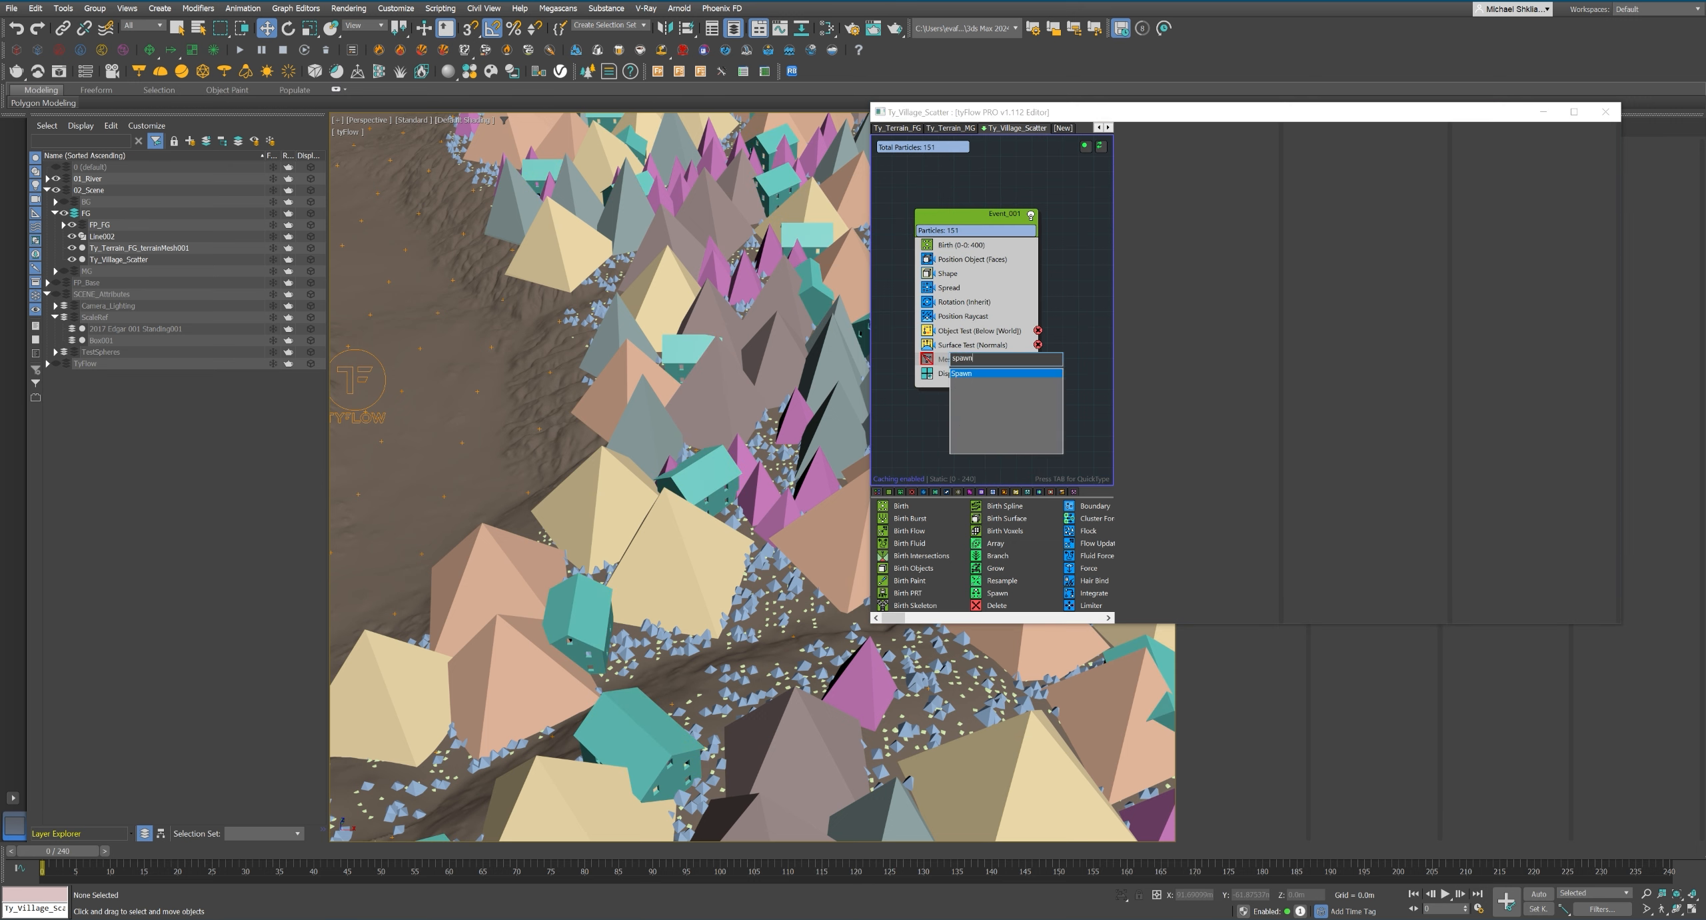
{"action": "key", "text": "Return"}
{"action": "left_click_drag", "start_coordinate": [1013, 350], "coordinate": [1046, 372]}
{"action": "left_click_drag", "start_coordinate": [944, 365], "coordinate": [1044, 413], "text": "shift"}
{"action": "middle_click_drag", "start_coordinate": [987, 393], "coordinate": [986, 380]}
Add a Scale operator to Event_001 and set its X, Y and Z scale to 200%.
{"action": "key", "text": "Tab"}
{"action": "type", "text": "scale"}
{"action": "key", "text": "Return"}
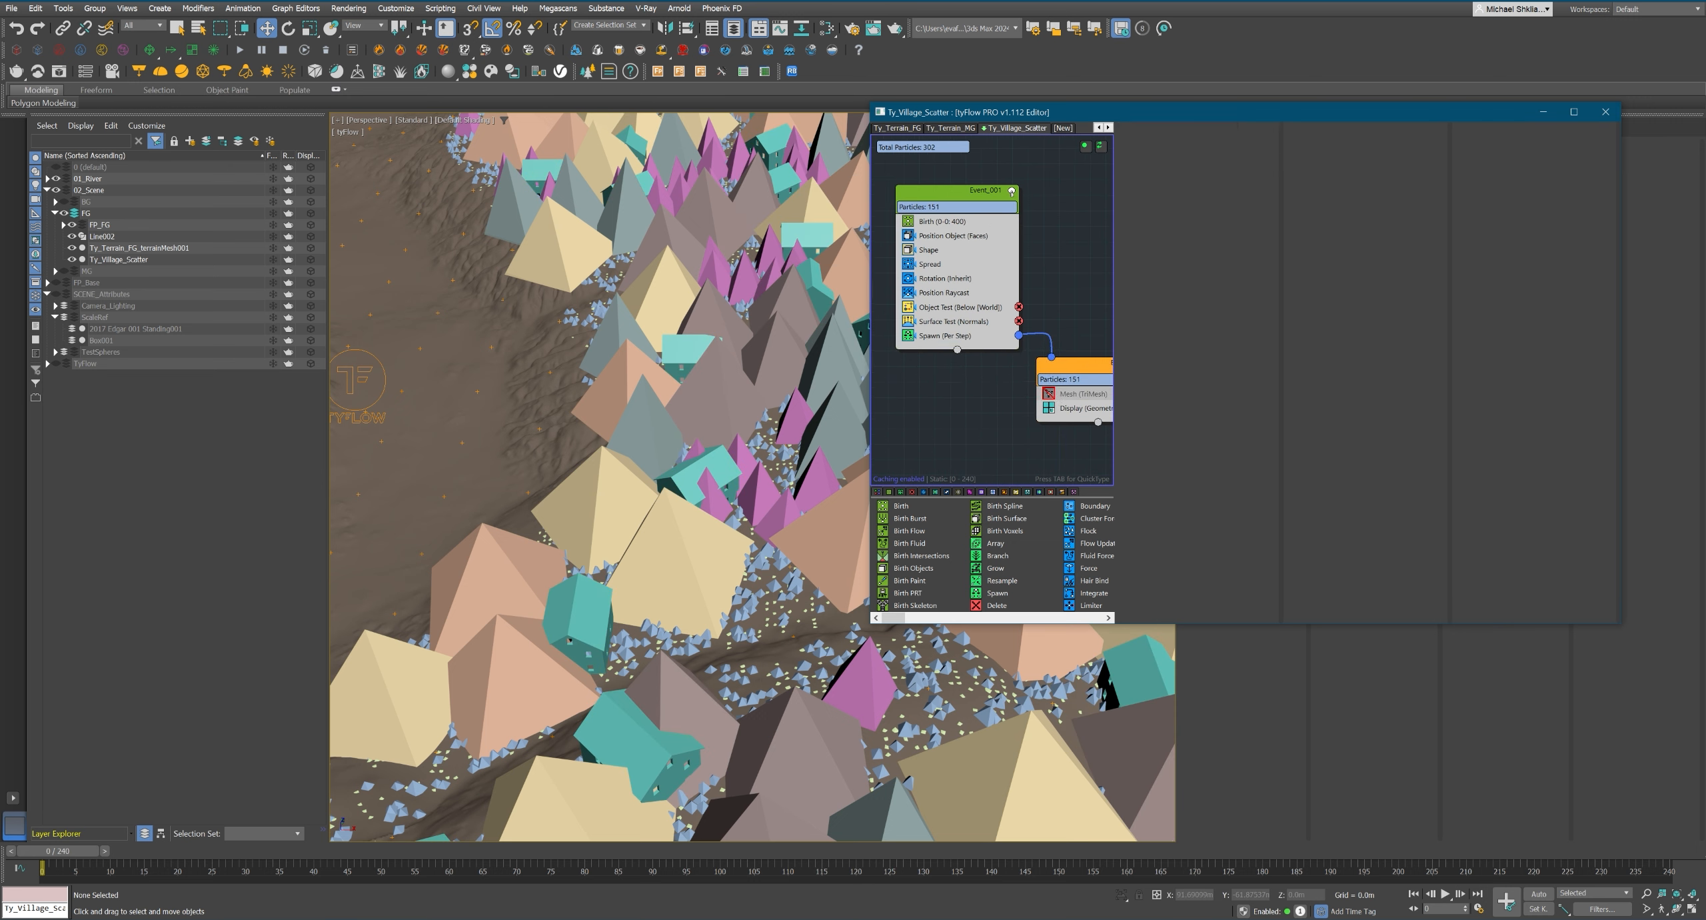
{"action": "left_click_drag", "start_coordinate": [1074, 409], "coordinate": [950, 360]}
{"action": "left_click", "coordinate": [940, 341]}
{"action": "double_click", "coordinate": [1227, 231]}
{"action": "scroll", "coordinate": [814, 449], "scroll_direction": "down", "scroll_amount": 6}
Move the Mesh operator back into Event_001 and delete the Spawn operator and the second event.
{"action": "left_click_drag", "start_coordinate": [1079, 384], "coordinate": [950, 354]}
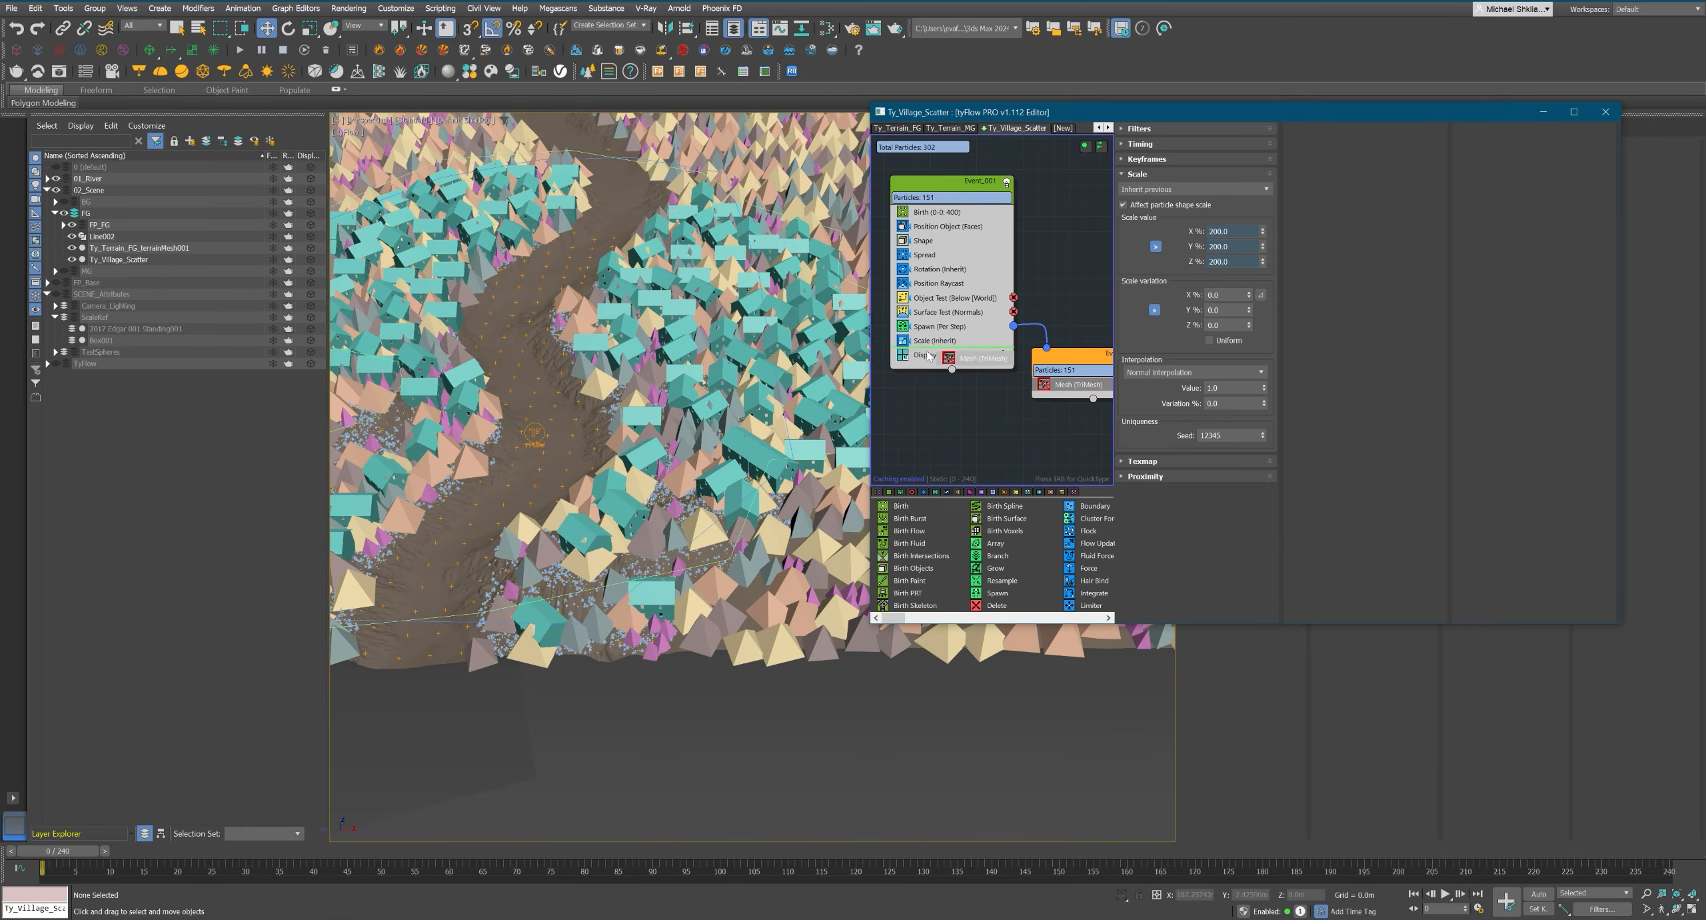
{"action": "left_click", "coordinate": [903, 354]}
{"action": "left_click", "coordinate": [940, 327]}
{"action": "key", "text": "Delete"}
{"action": "left_click", "coordinate": [1072, 354]}
{"action": "key", "text": "Delete"}
Delete the Display operator from Event_001.
{"action": "left_click", "coordinate": [953, 364]}
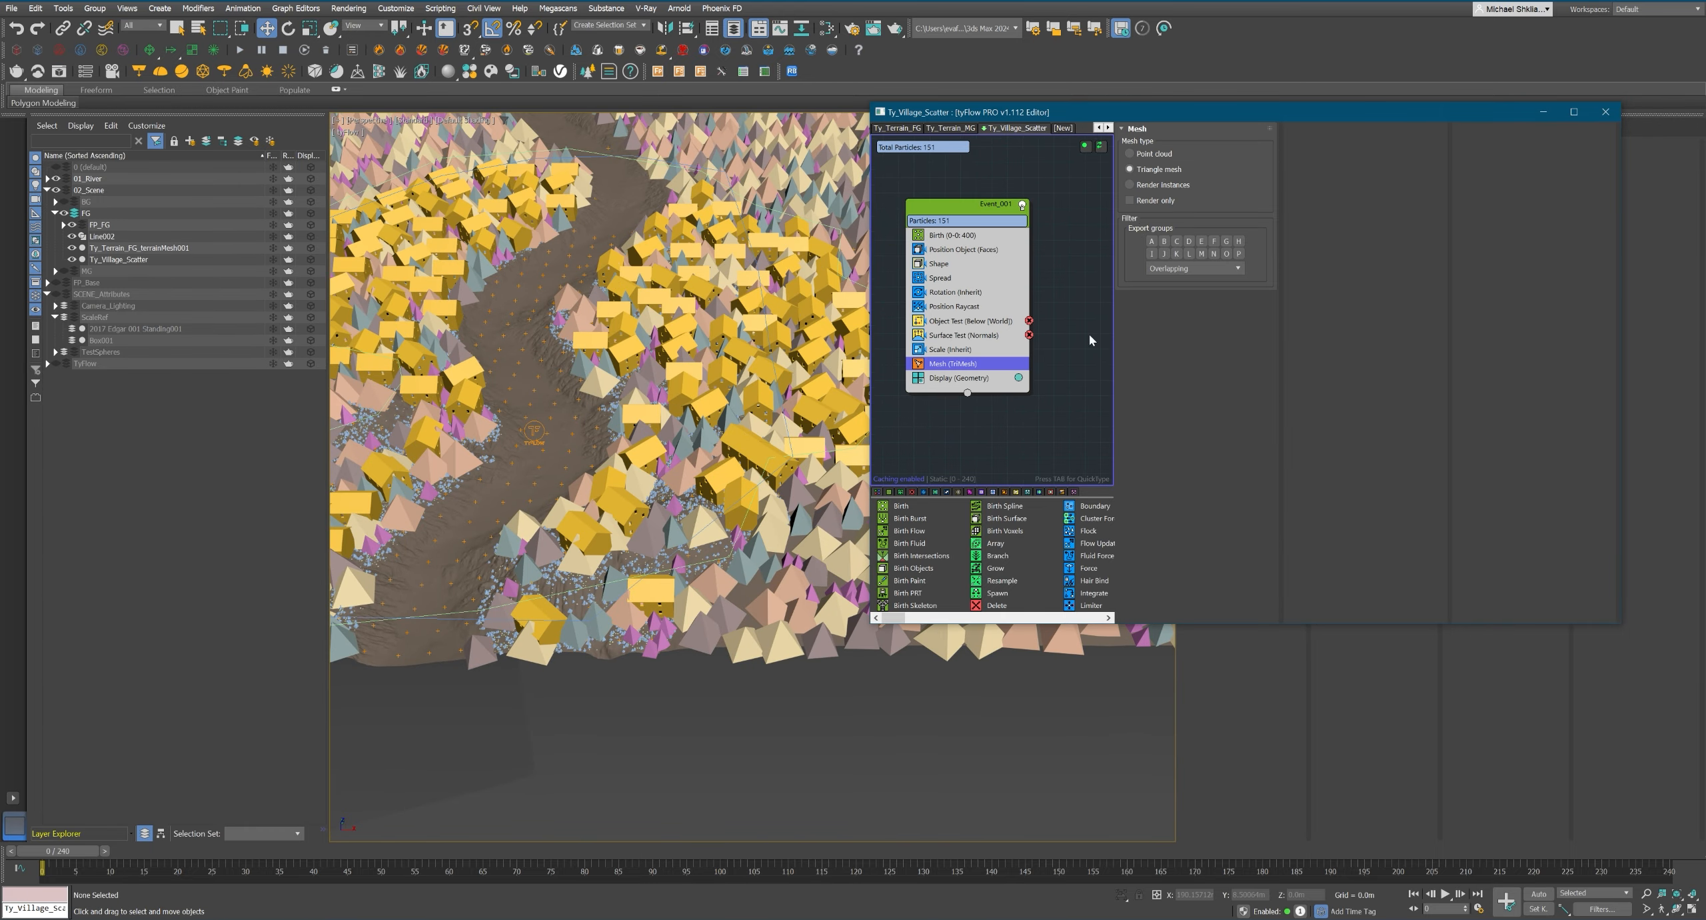
{"action": "left_click", "coordinate": [917, 363]}
{"action": "left_click", "coordinate": [917, 364]}
{"action": "middle_click_drag", "start_coordinate": [600, 399], "coordinate": [606, 493], "text": "alt"}
{"action": "left_click", "coordinate": [958, 378]}
{"action": "key", "text": "Delete"}
{"action": "scroll", "coordinate": [1052, 425], "scroll_direction": "down", "scroll_amount": 1}
{"action": "left_click", "coordinate": [967, 236]}
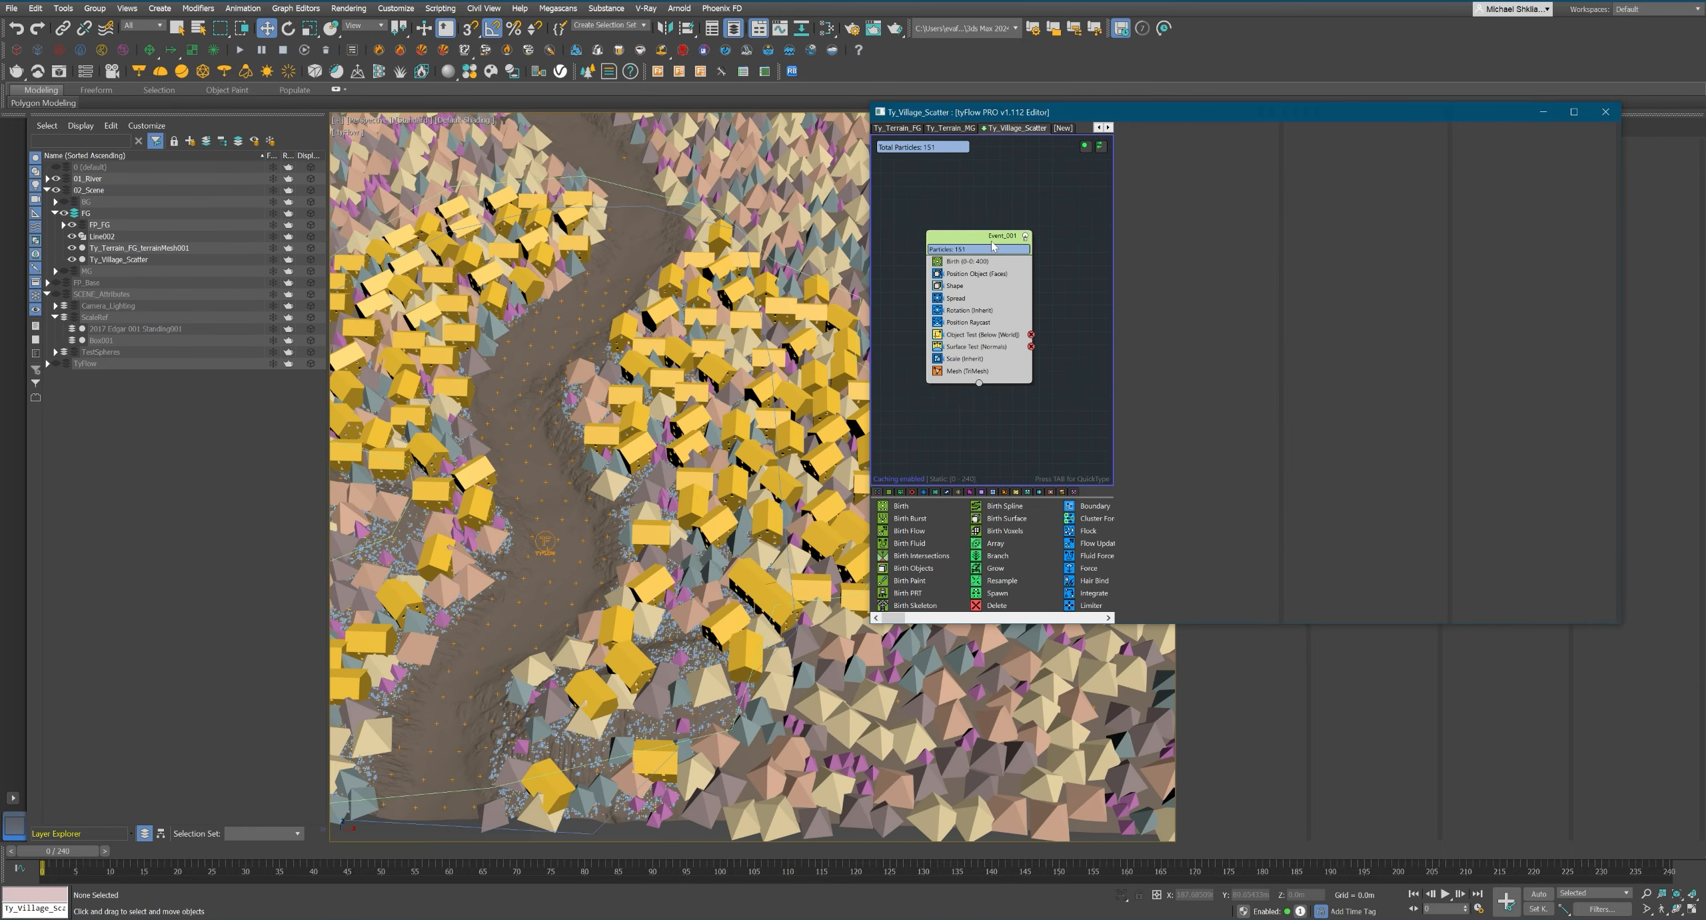
Rename the village flow object as Ty_Village_Scatter_BB.
{"action": "double_click", "coordinate": [1026, 129]}
{"action": "left_click_drag", "start_coordinate": [1244, 109], "coordinate": [772, 180]}
{"action": "left_click", "coordinate": [1238, 147]}
{"action": "type", "text": "_Village_Scatter_"}
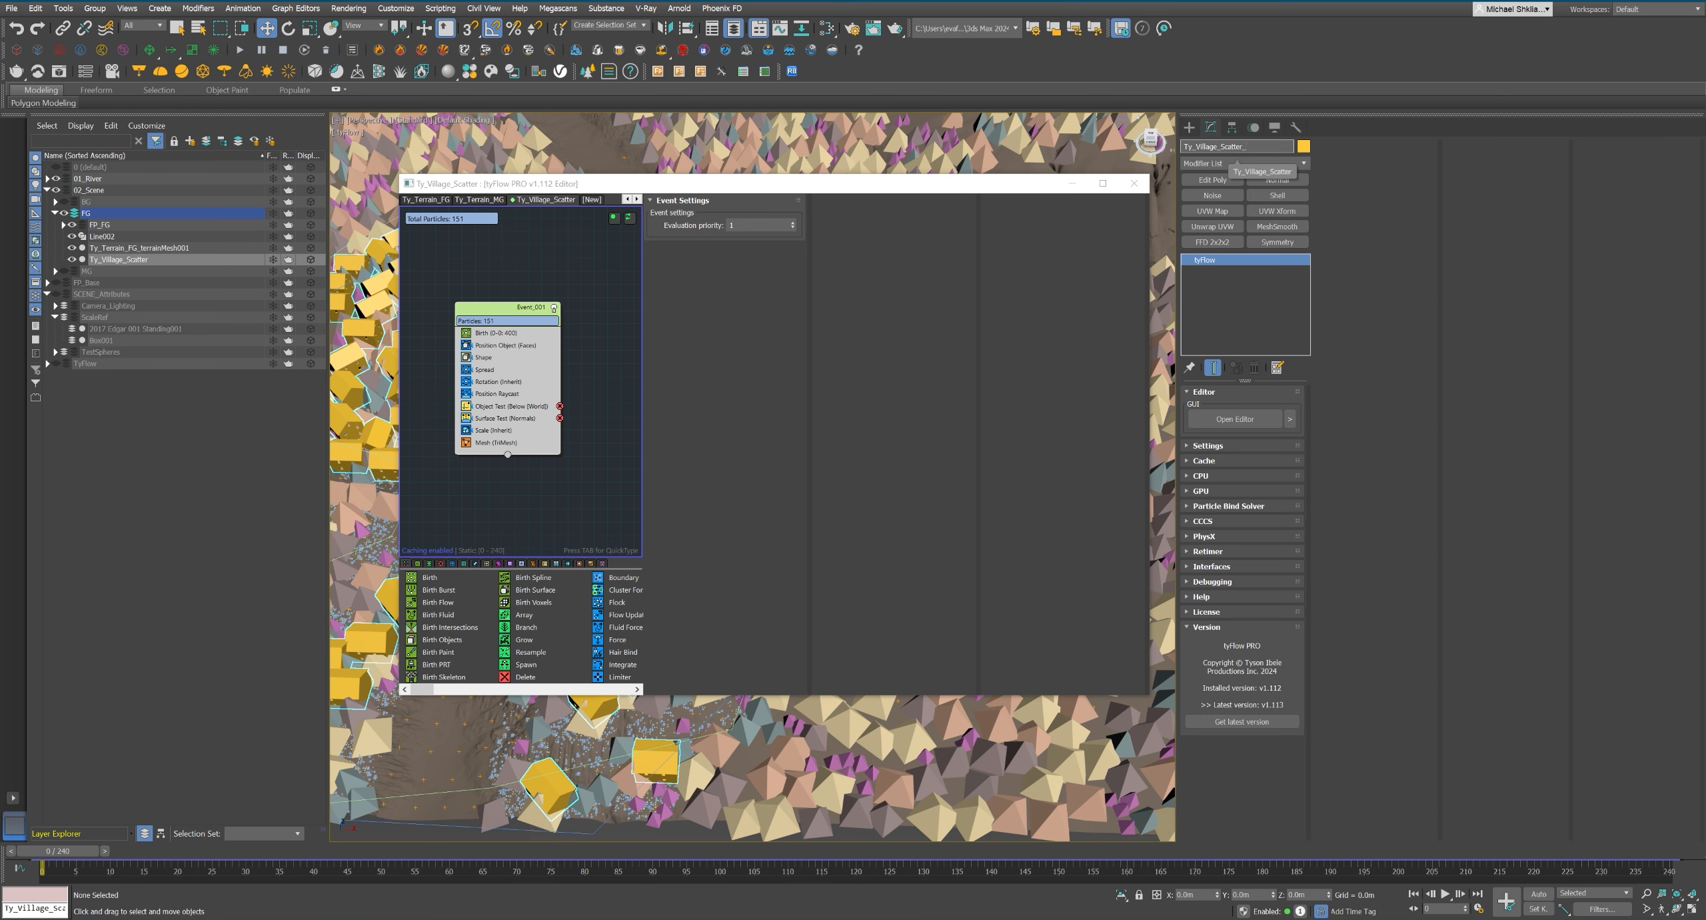
{"action": "type", "text": "BB"}
{"action": "key", "text": "Return"}
Copy Event_001 from Ty_Village_Scatter_BB and paste it into a new tyFlow object.
{"action": "left_click_drag", "start_coordinate": [753, 184], "coordinate": [1155, 171]}
{"action": "right_click", "coordinate": [910, 307]}
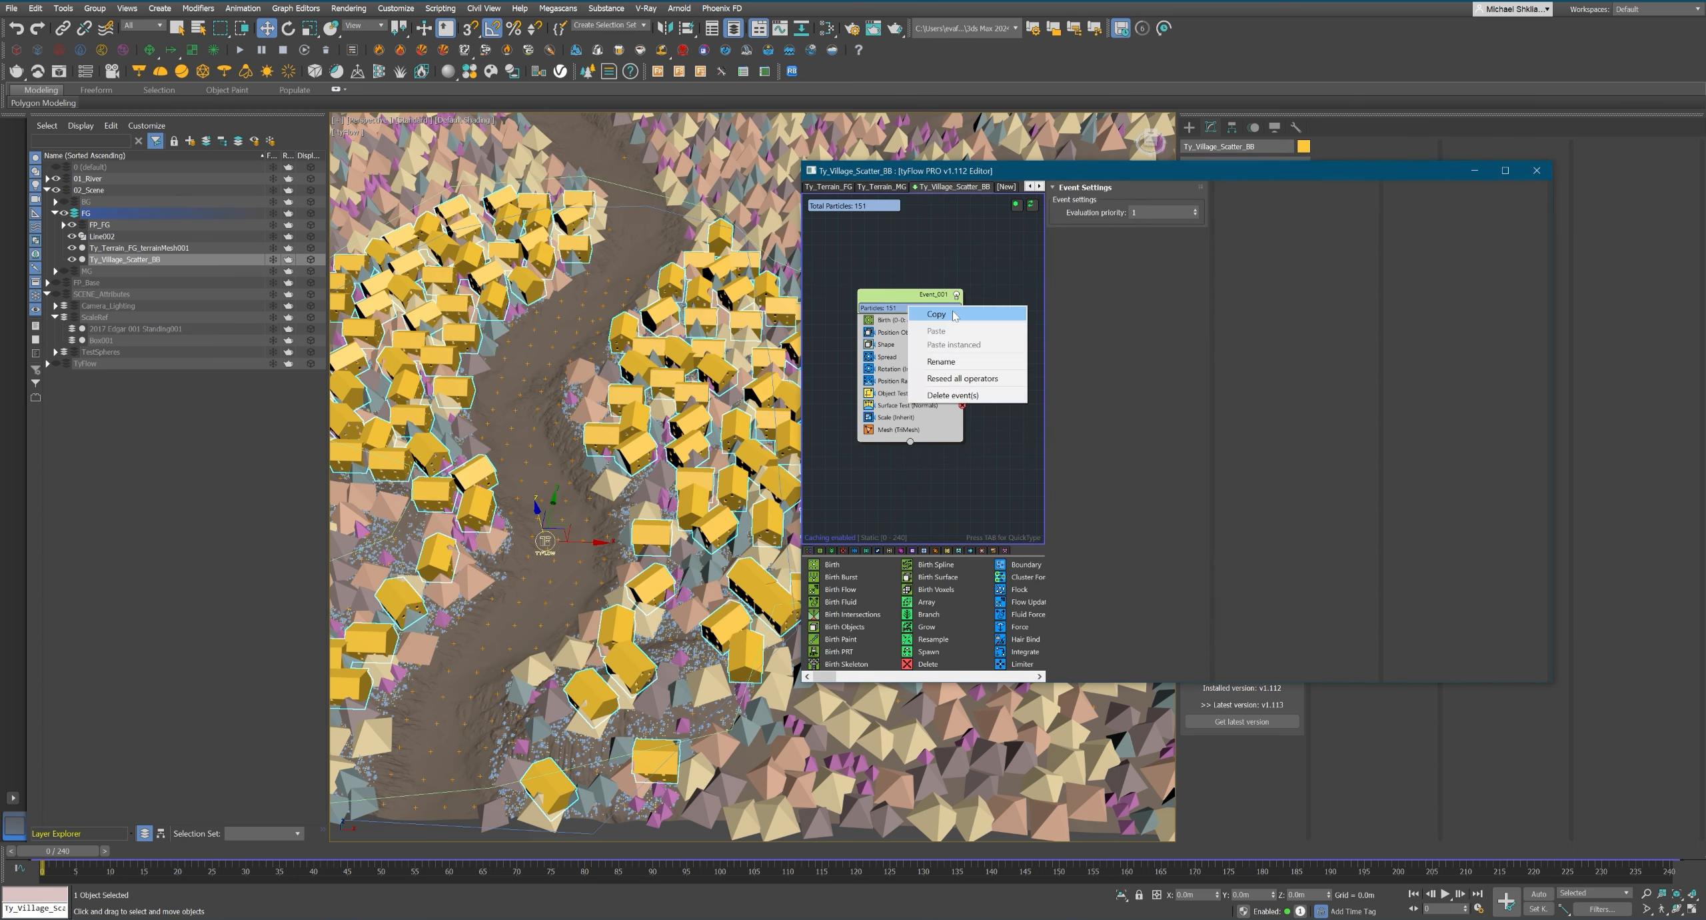
{"action": "left_click", "coordinate": [953, 312]}
{"action": "left_click_drag", "start_coordinate": [1042, 172], "coordinate": [1011, 204]}
{"action": "left_click", "coordinate": [975, 218]}
{"action": "right_click", "coordinate": [894, 331]}
{"action": "left_click", "coordinate": [917, 338]}
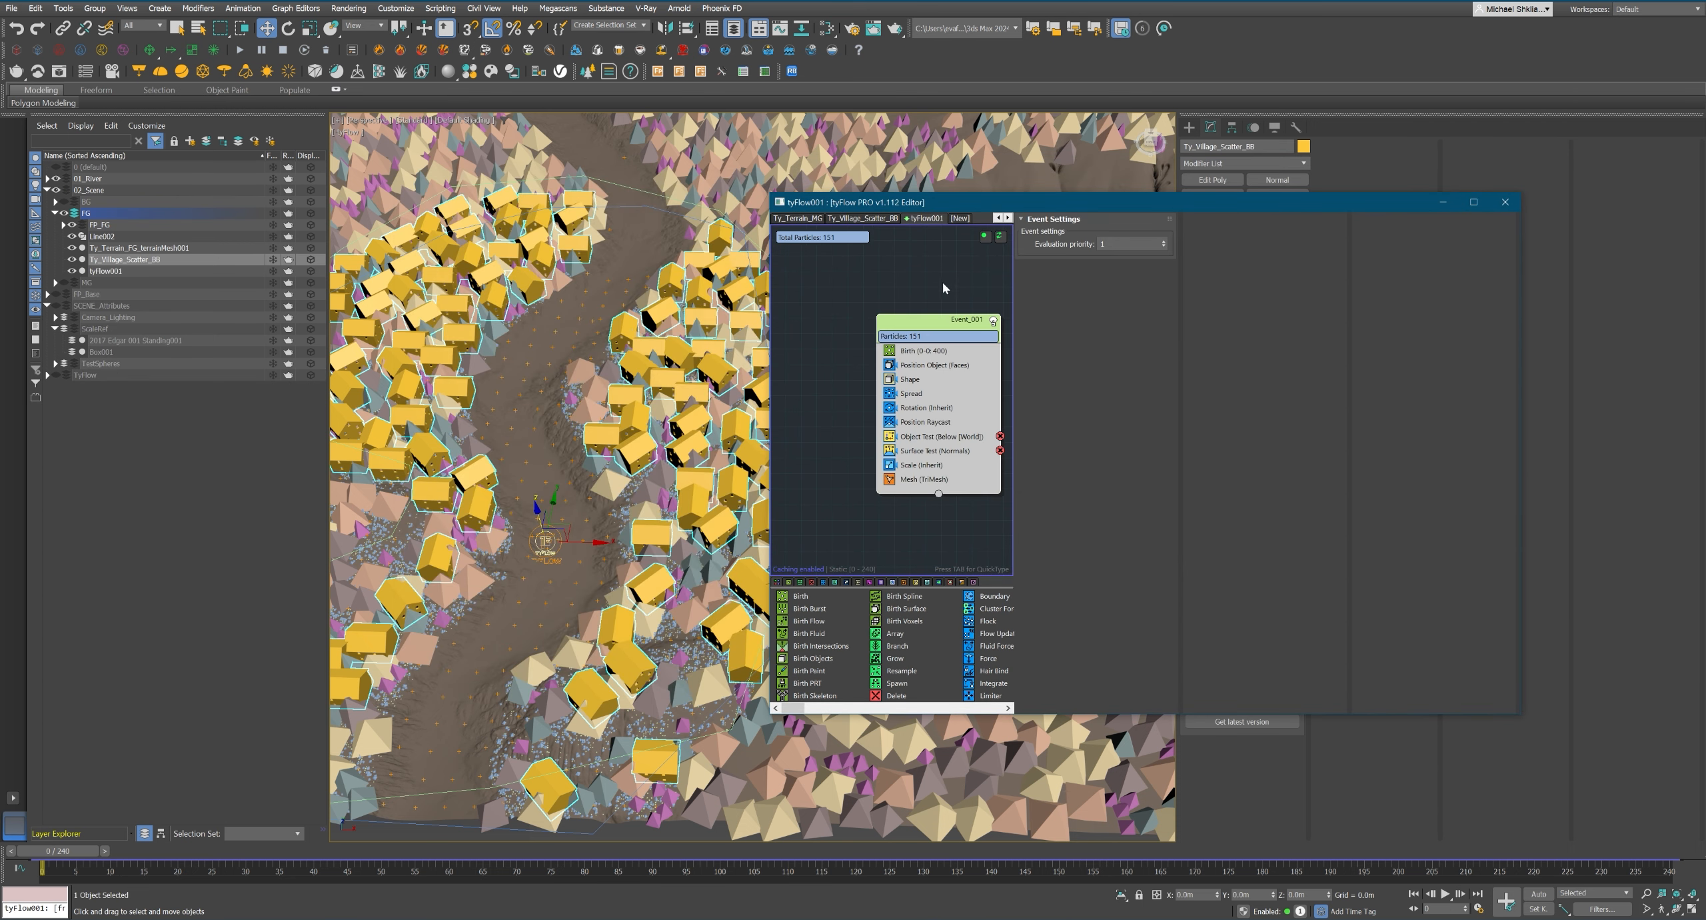
{"action": "left_click", "coordinate": [896, 294]}
{"action": "left_click_drag", "start_coordinate": [916, 202], "coordinate": [515, 260]}
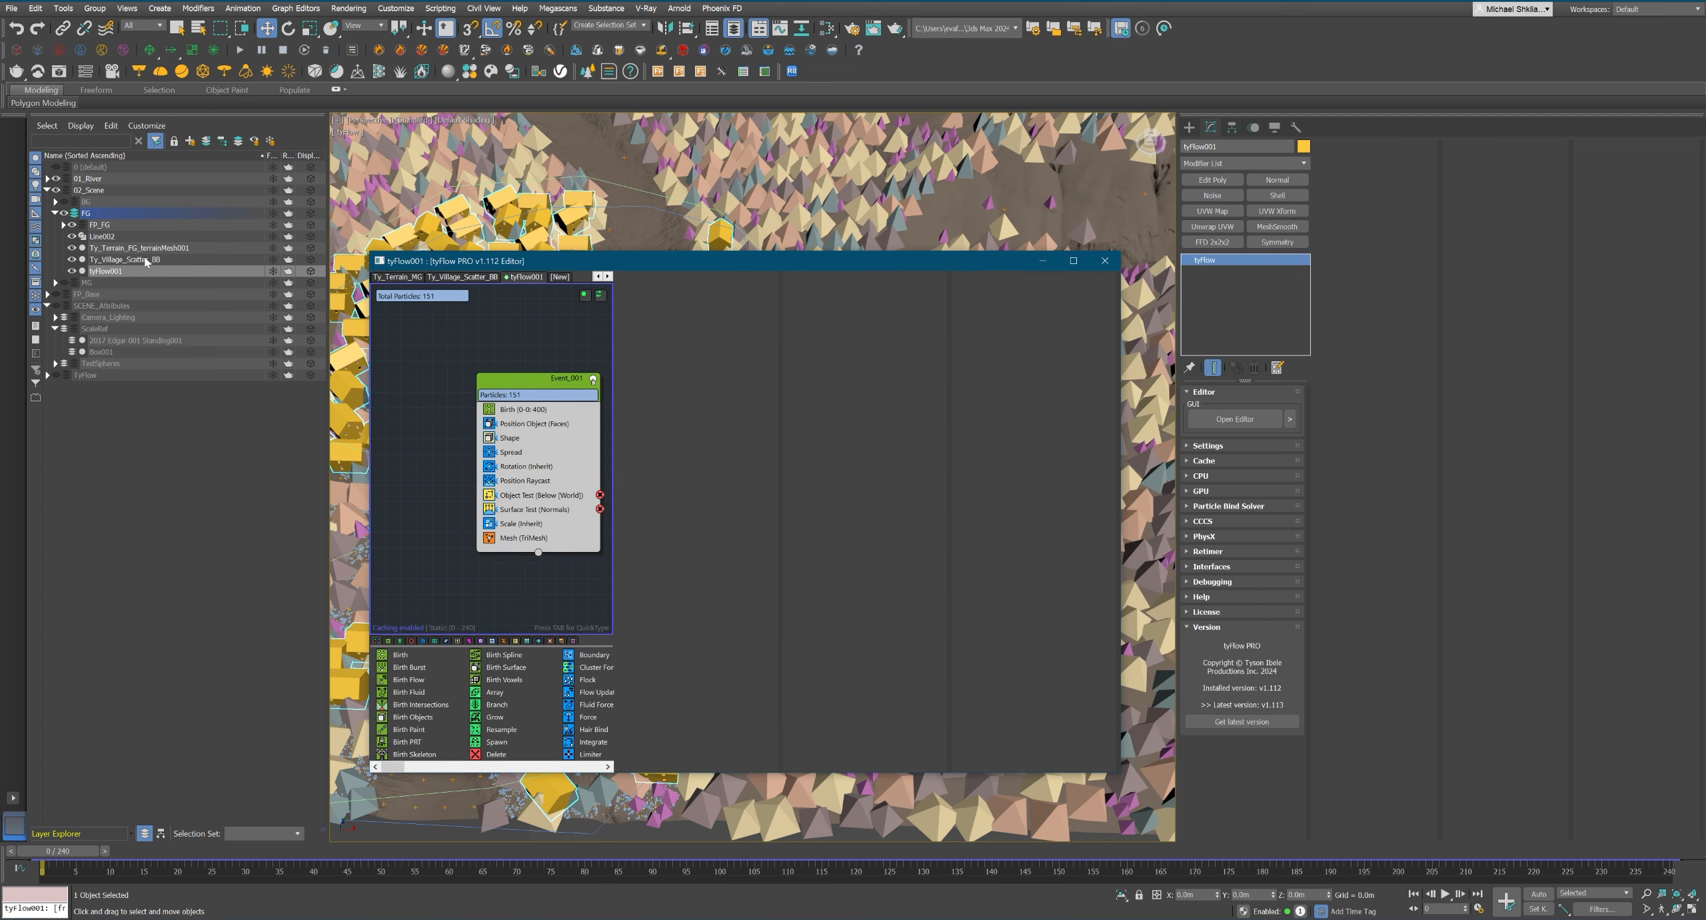
Rename the new tyFlow object as Ty_Village_Scatter.
{"action": "left_click", "coordinate": [155, 271]}
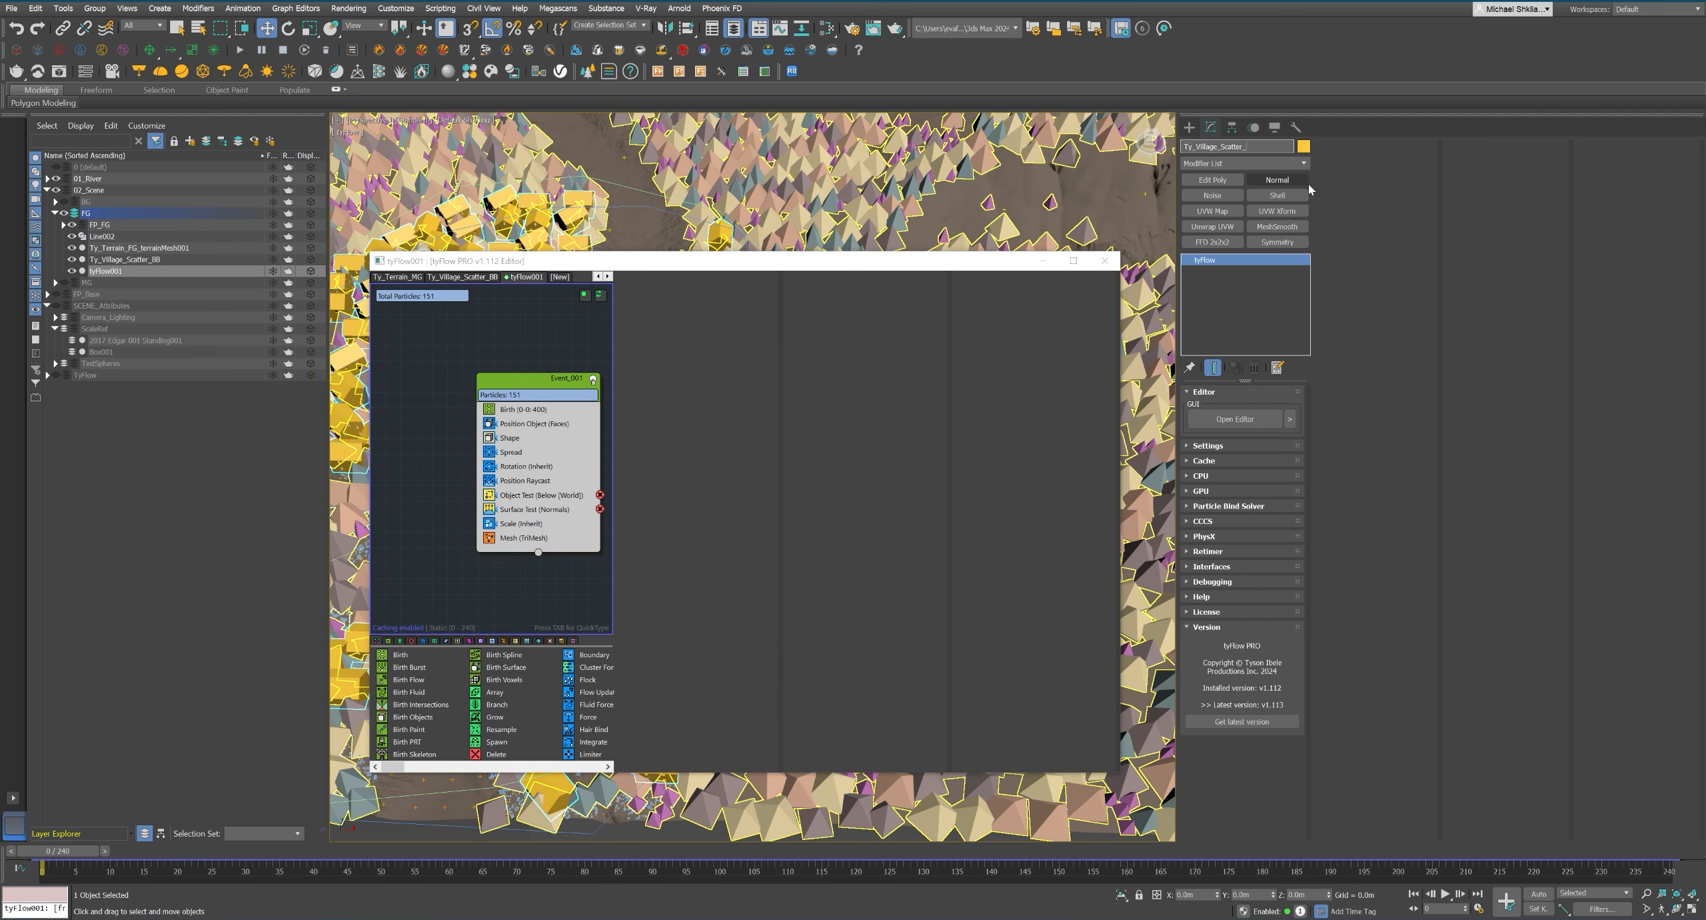
{"action": "key", "text": "BackSpace"}
{"action": "middle_click_drag", "start_coordinate": [548, 610], "coordinate": [552, 611]}
{"action": "key", "text": "Tab"}
{"action": "key", "text": "Tab"}
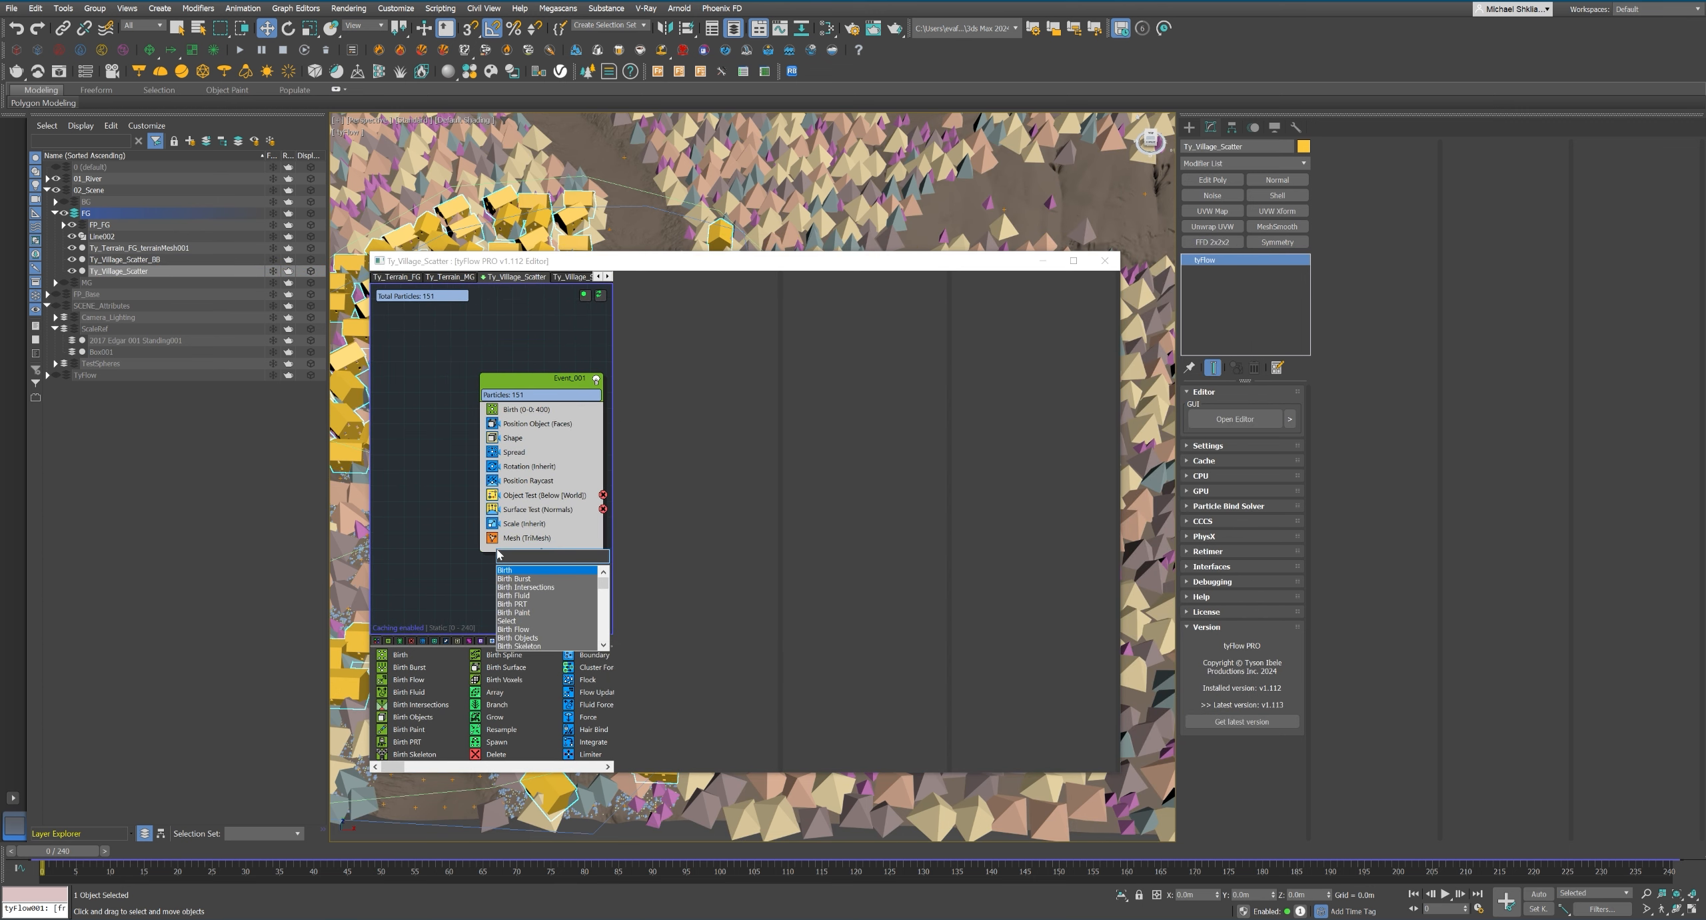
{"action": "key", "text": "Escape"}
Hide Ty_Village_Scatter_BB and delete the Scale operator from the Ty_Village_Scatter event.
{"action": "left_click", "coordinate": [72, 259]}
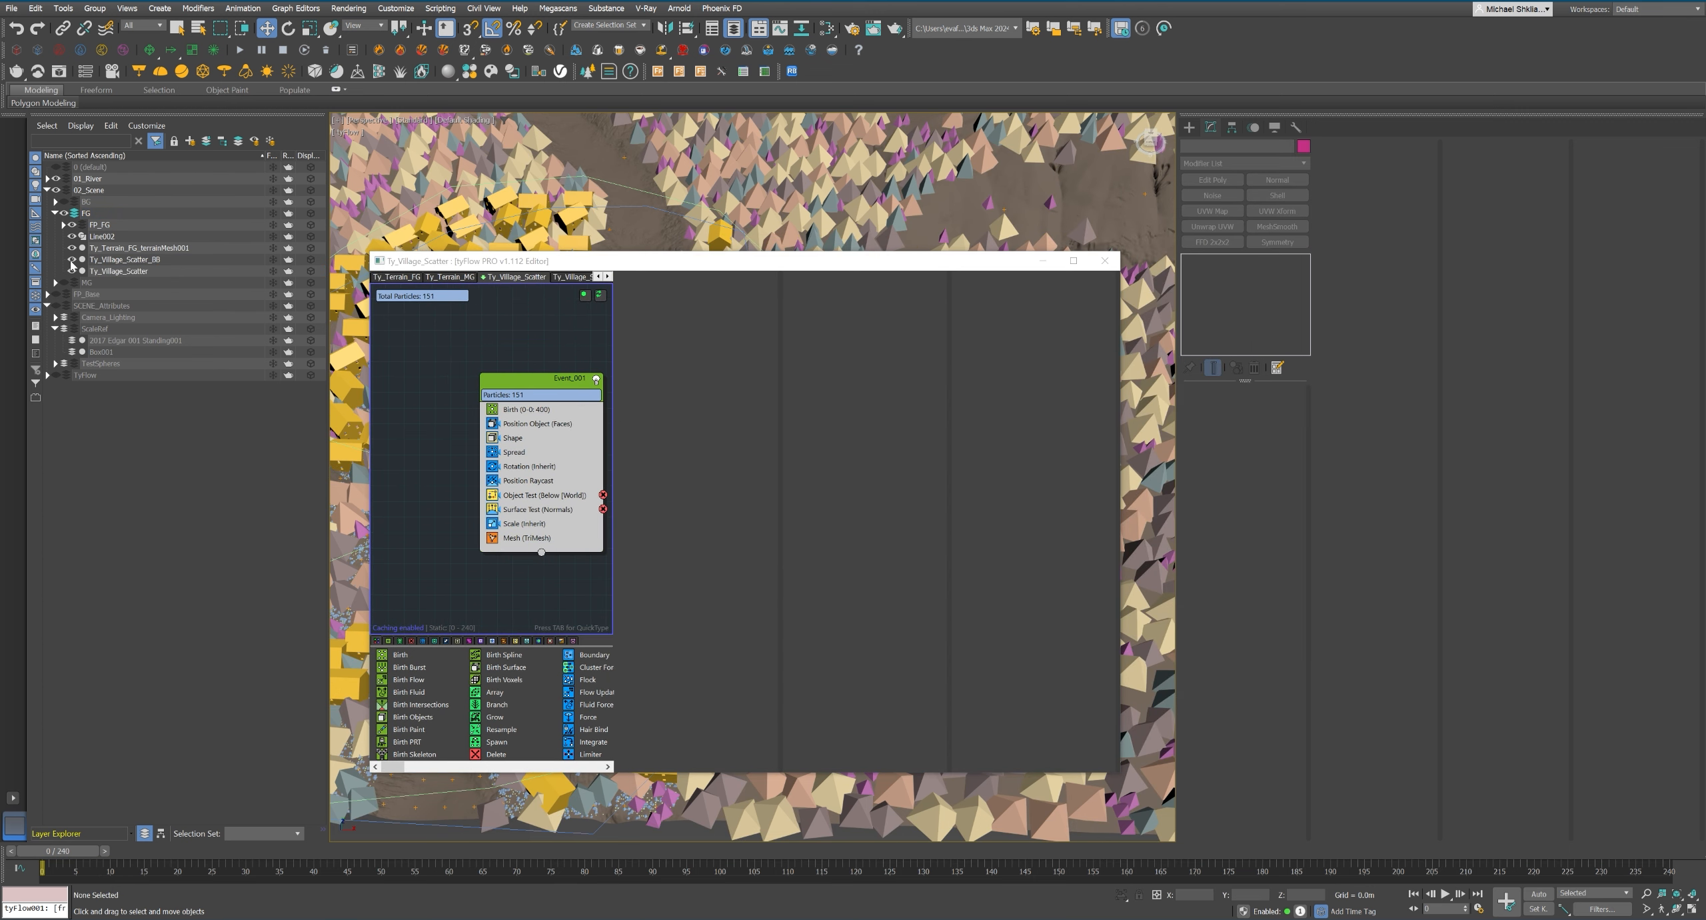
{"action": "left_click", "coordinate": [520, 523]}
{"action": "key", "text": "Delete"}
{"action": "left_click_drag", "start_coordinate": [567, 264], "coordinate": [1247, 325]}
{"action": "middle_click_drag", "start_coordinate": [853, 493], "coordinate": [833, 452]}
{"action": "scroll", "coordinate": [793, 477], "scroll_direction": "up", "scroll_amount": 6}
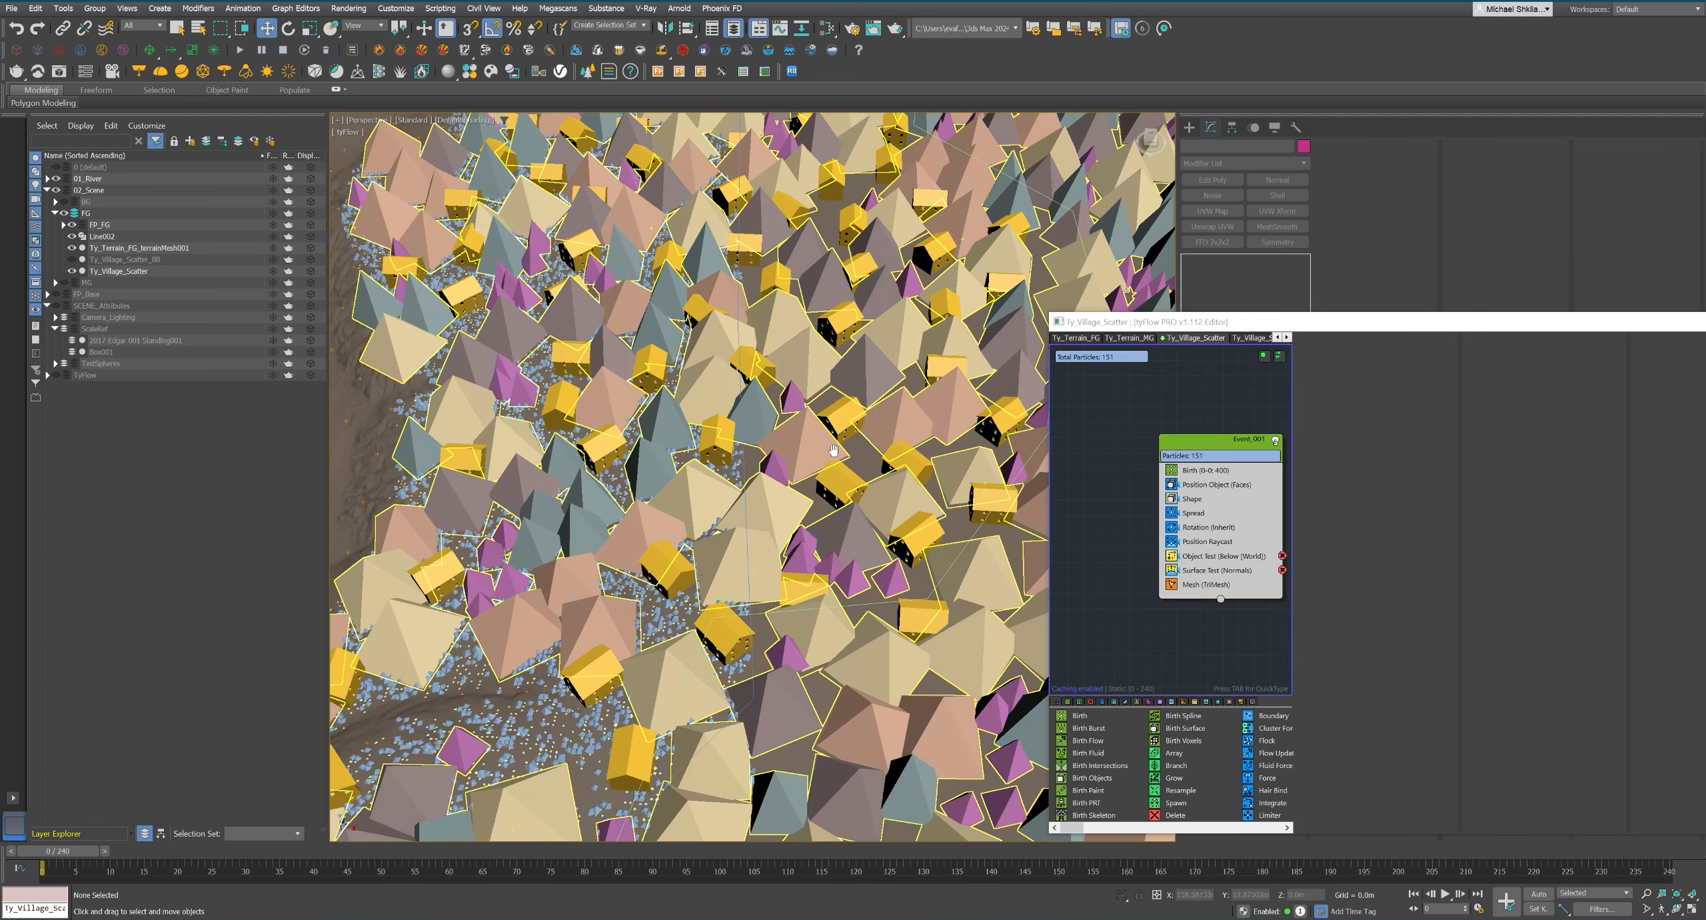
Try scales of 400%, 300% and 200% in the Scale operator of Ty_Village_Scatter_BB, settling on 250%.
{"action": "left_click", "coordinate": [1252, 338]}
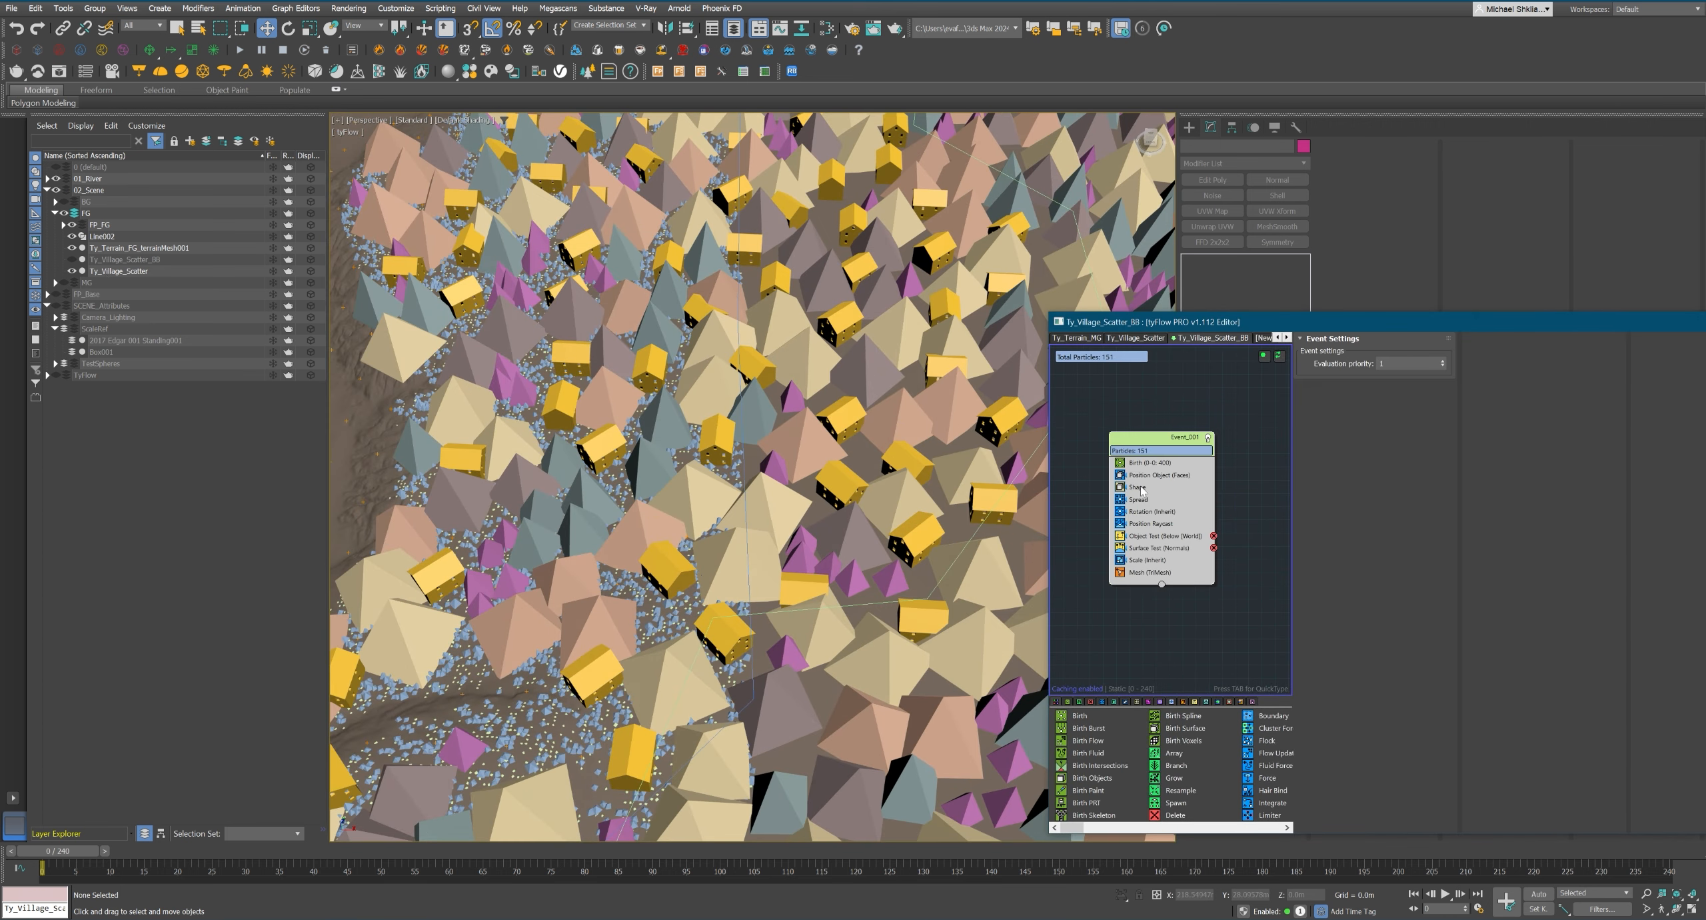
{"action": "left_click", "coordinate": [1148, 560]}
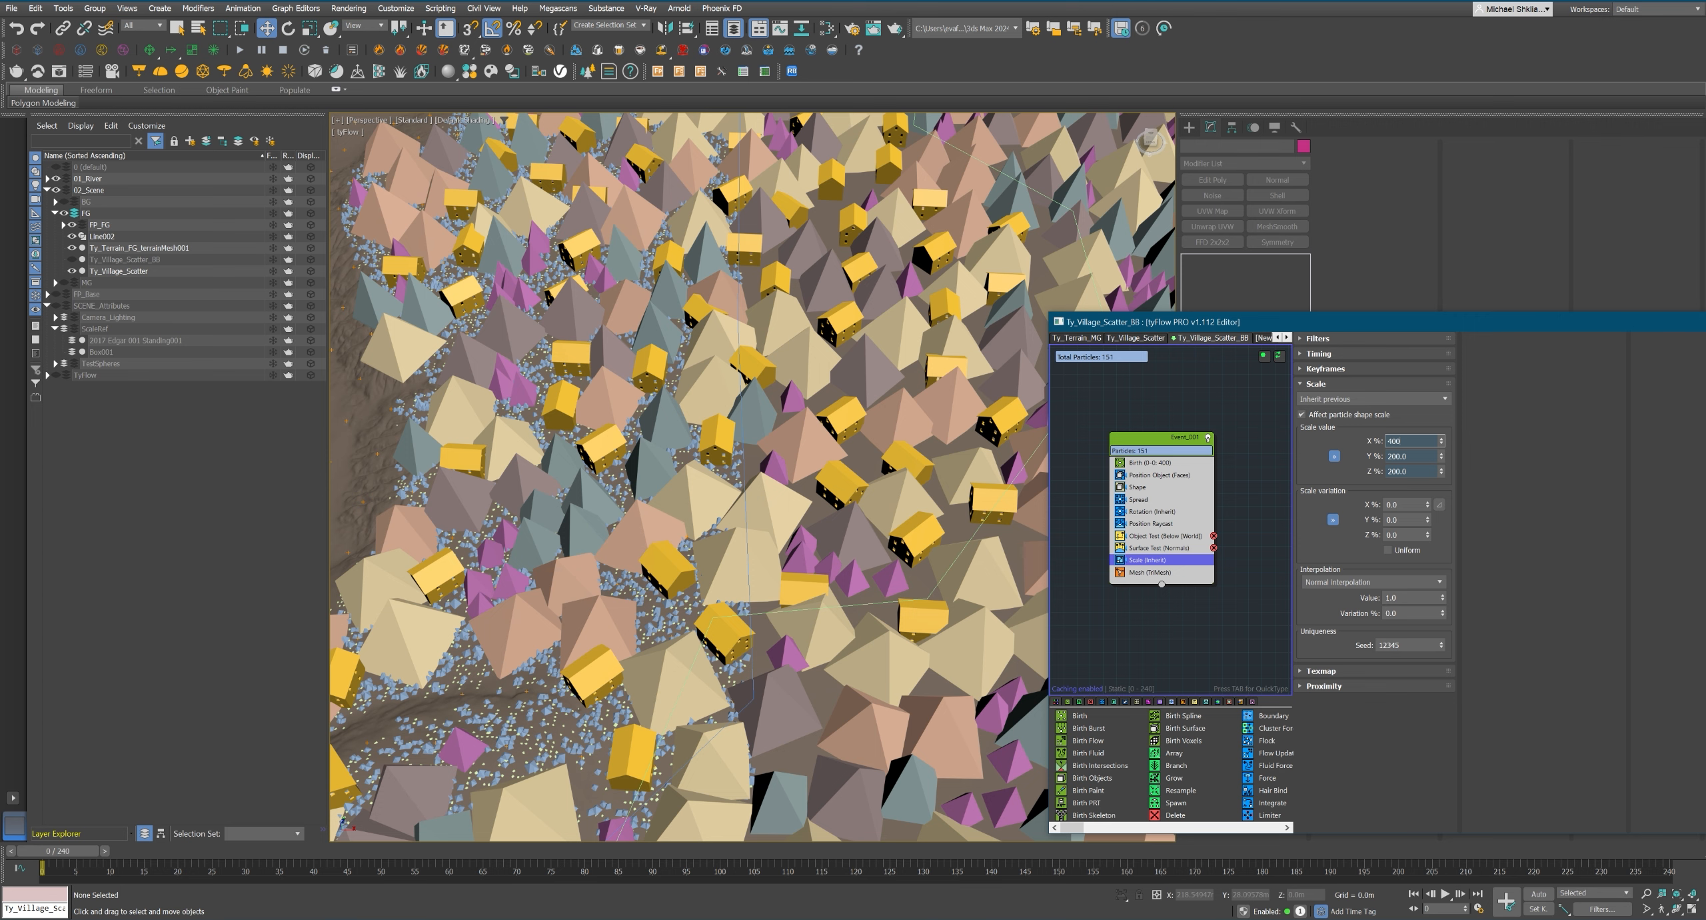
{"action": "key", "text": "Return"}
{"action": "scroll", "coordinate": [847, 497], "scroll_direction": "down", "scroll_amount": 10}
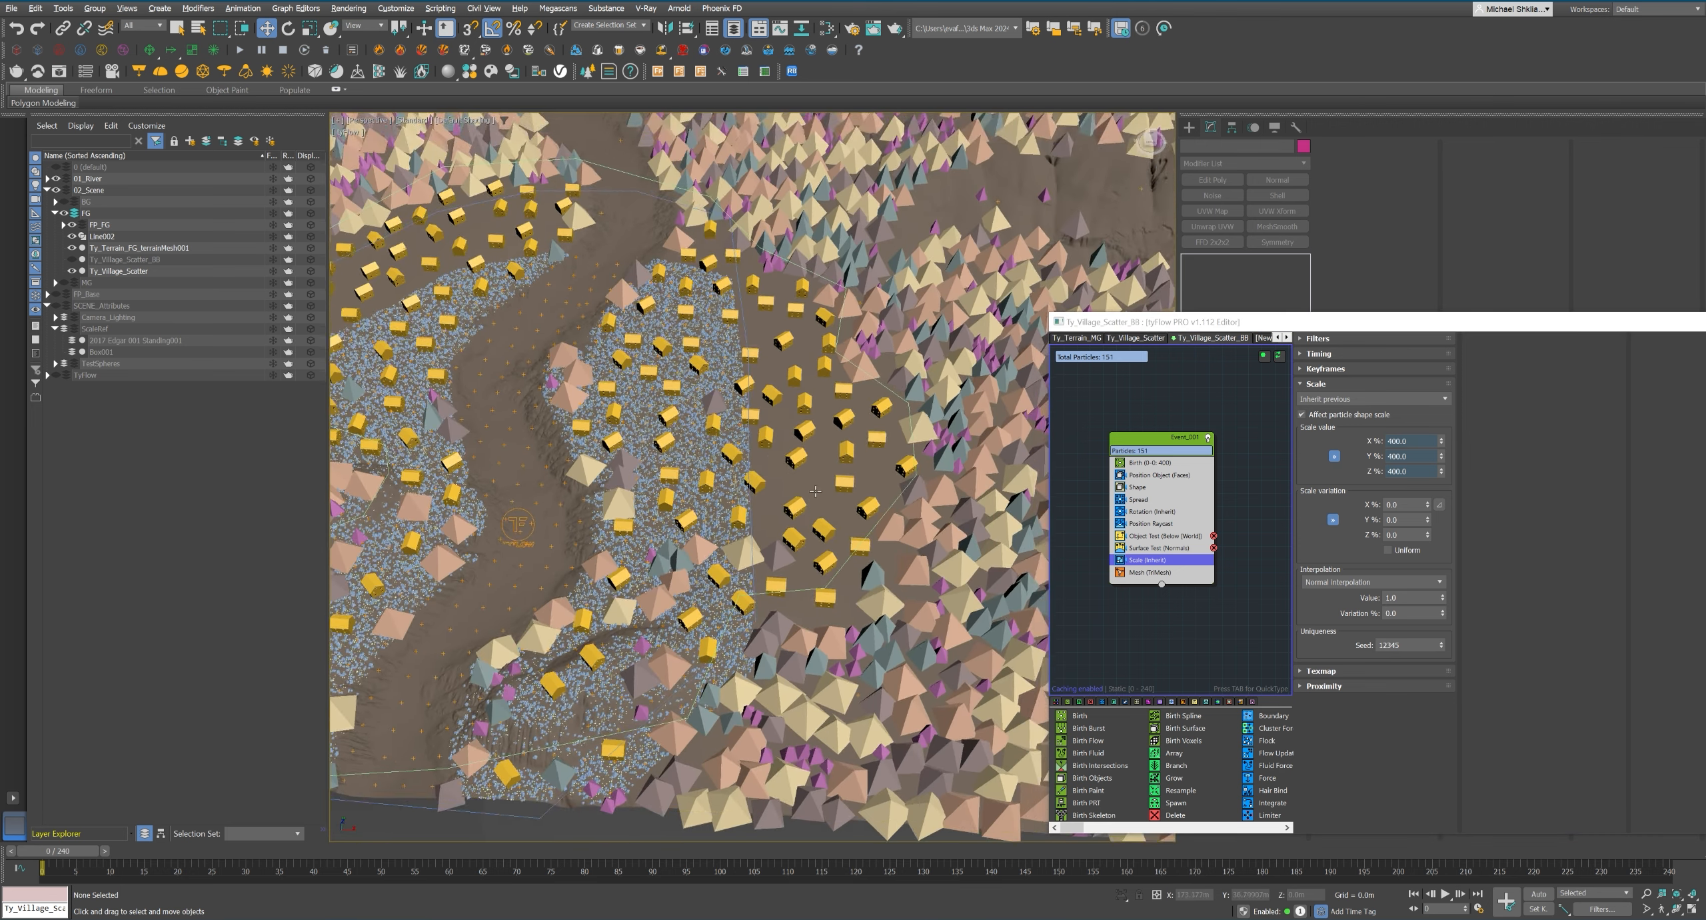
{"action": "type", "text": "300"}
{"action": "key", "text": "Return"}
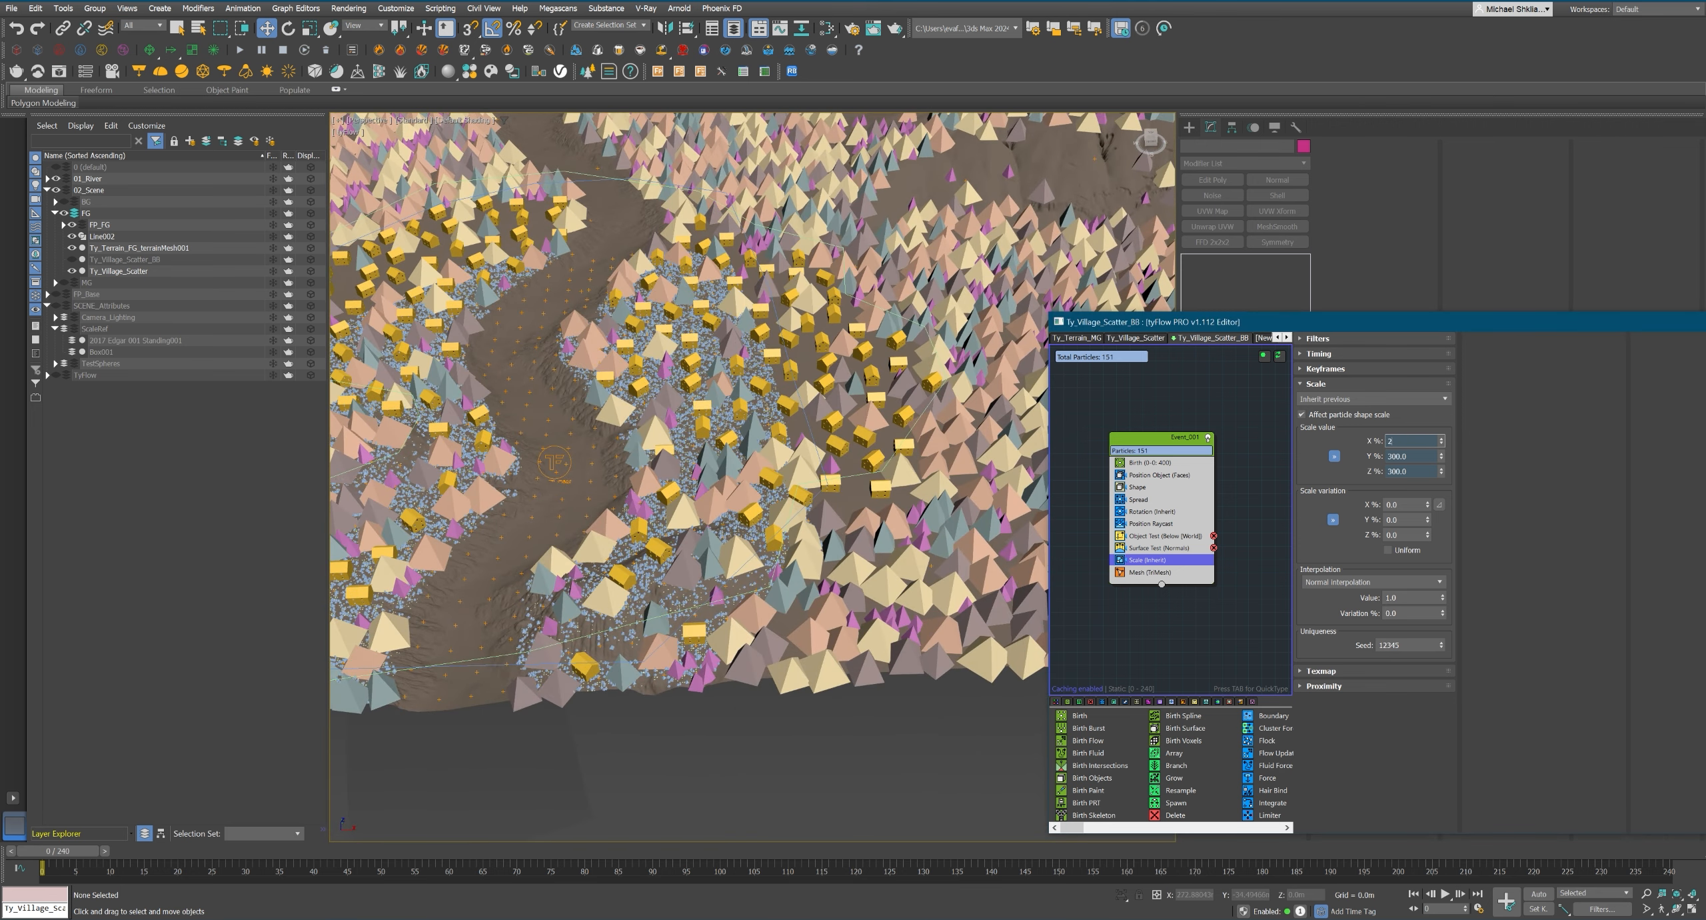
{"action": "type", "text": "200"}
{"action": "key", "text": "Return"}
{"action": "type", "text": "250"}
{"action": "key", "text": "Return"}
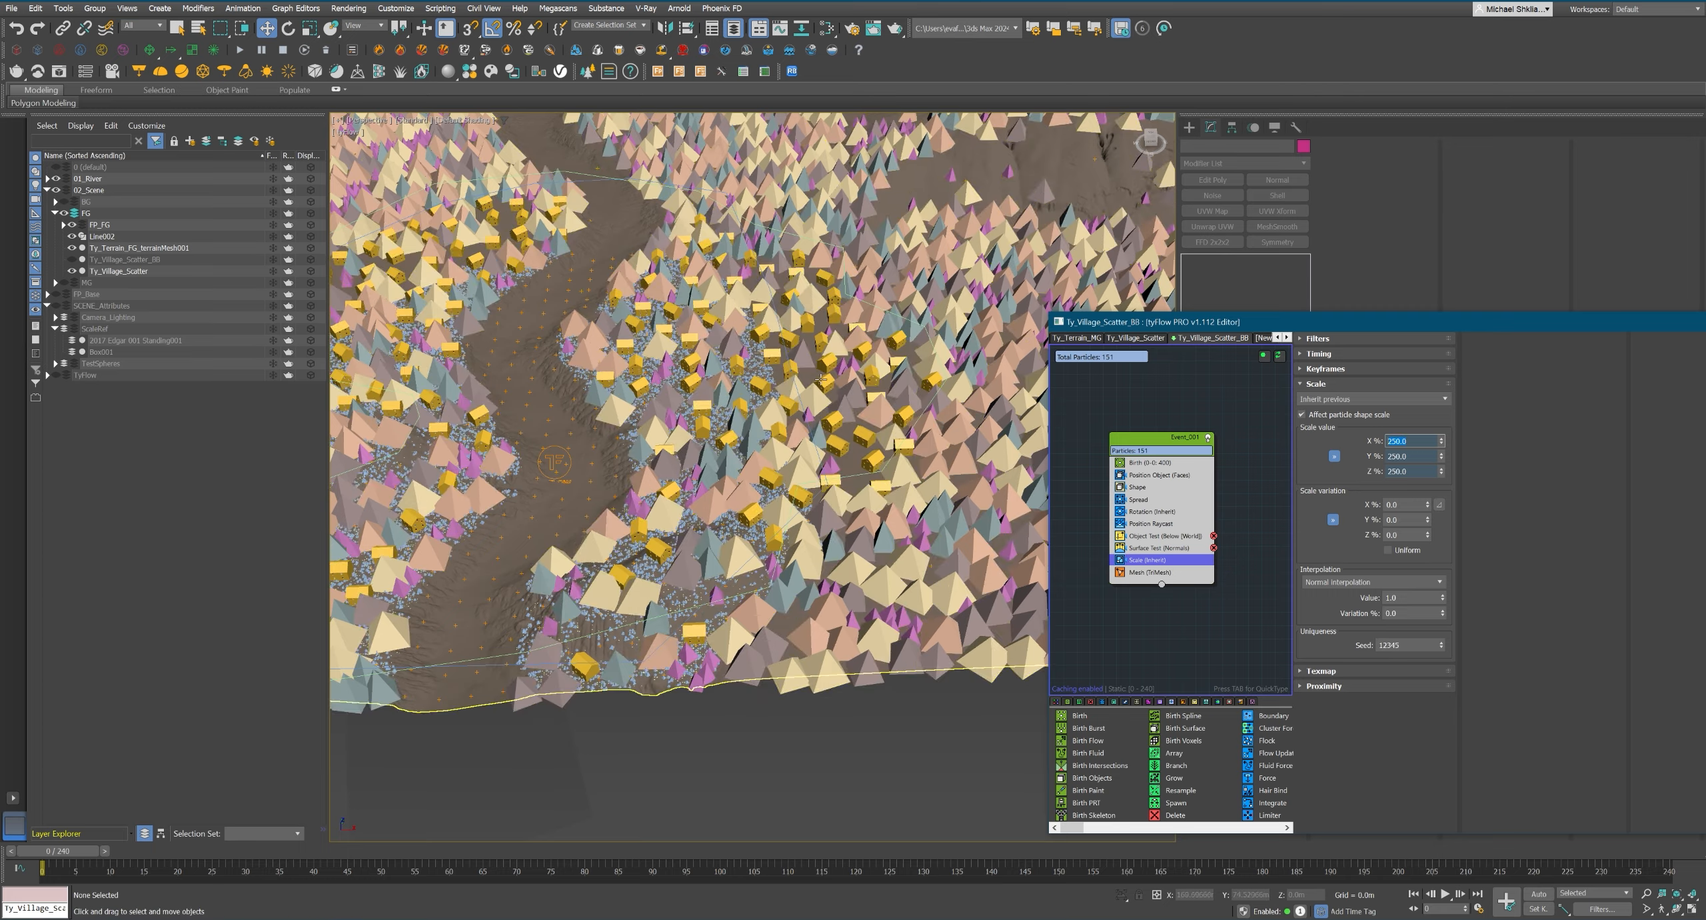
Inspect the clearance between houses and trees along both riverbanks, in perspective and through the camera.
{"action": "scroll", "coordinate": [864, 761], "scroll_direction": "down", "scroll_amount": 1}
{"action": "middle_click_drag", "start_coordinate": [864, 761], "coordinate": [826, 720], "text": "alt"}
{"action": "scroll", "coordinate": [827, 694], "scroll_direction": "up", "scroll_amount": 3}
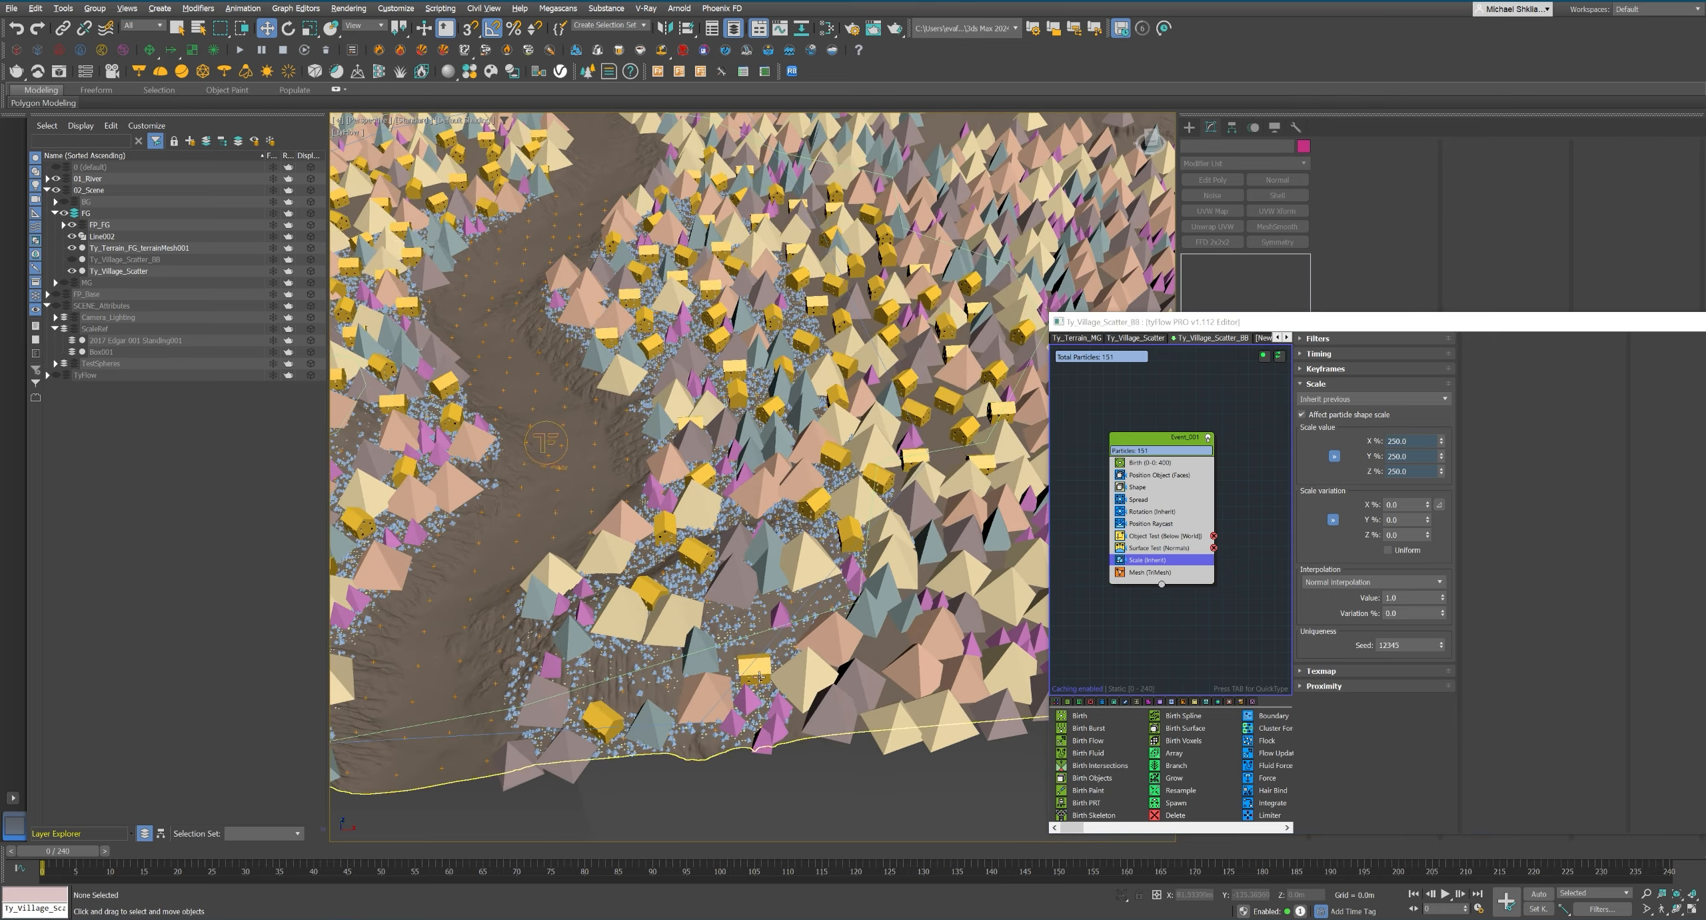
{"action": "middle_click_drag", "start_coordinate": [426, 660], "coordinate": [884, 778]}
{"action": "scroll", "coordinate": [619, 669], "scroll_direction": "up", "scroll_amount": 3}
{"action": "scroll", "coordinate": [619, 669], "scroll_direction": "up", "scroll_amount": 2}
{"action": "scroll", "coordinate": [619, 668], "scroll_direction": "down", "scroll_amount": 10}
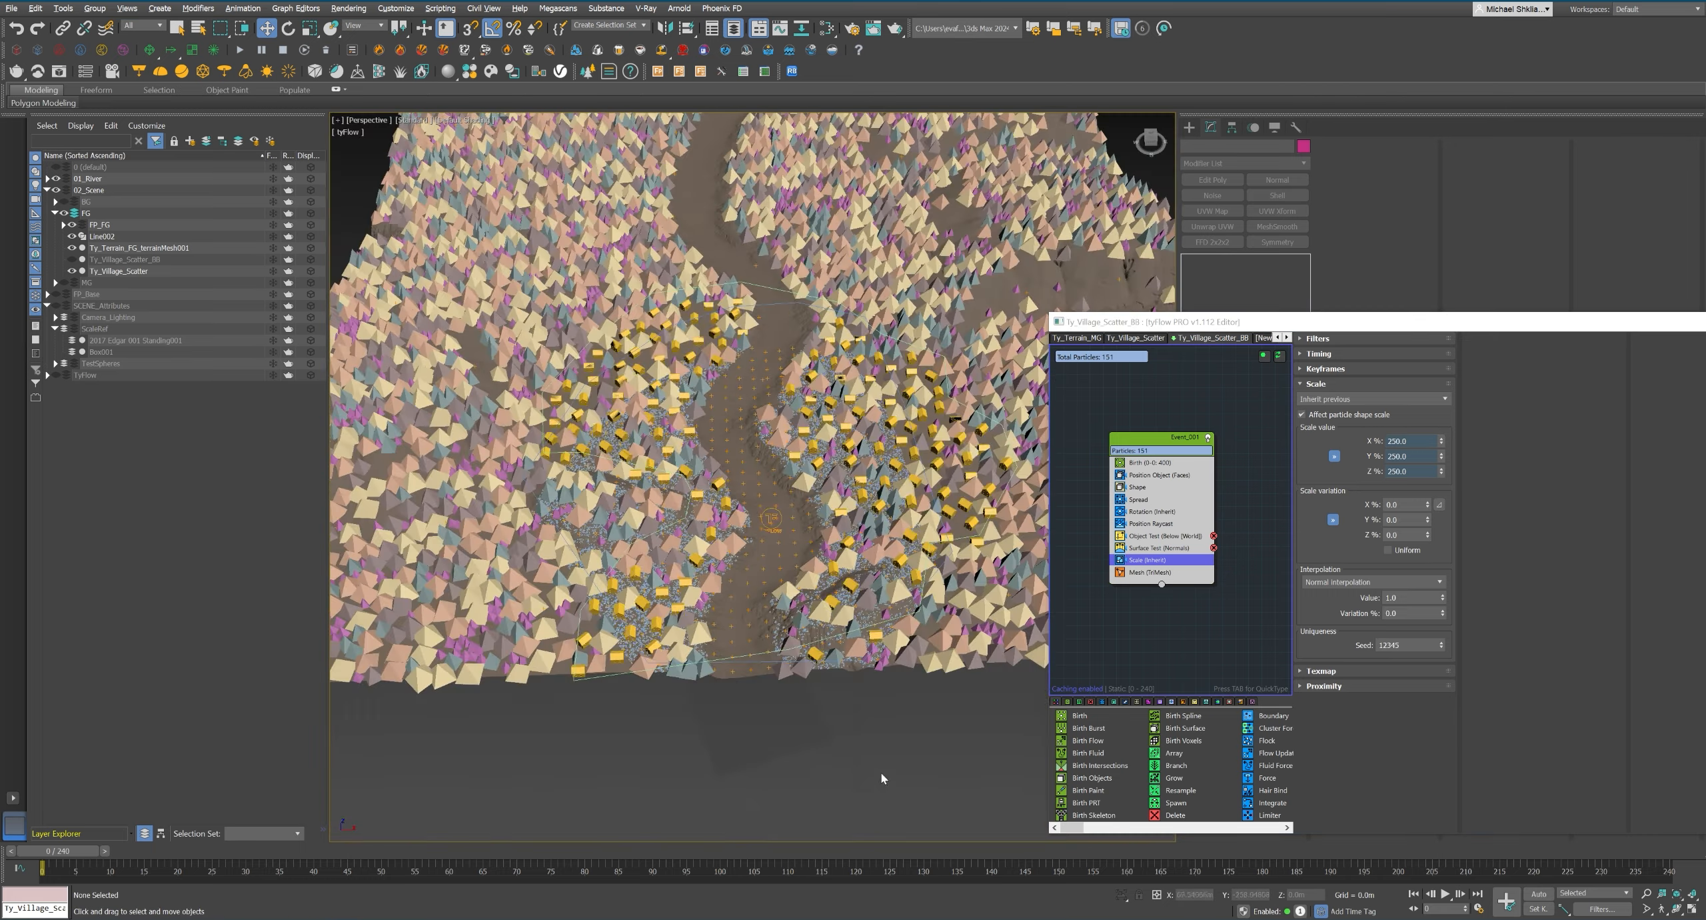
{"action": "key", "text": "c"}
{"action": "left_click", "coordinate": [1140, 488]}
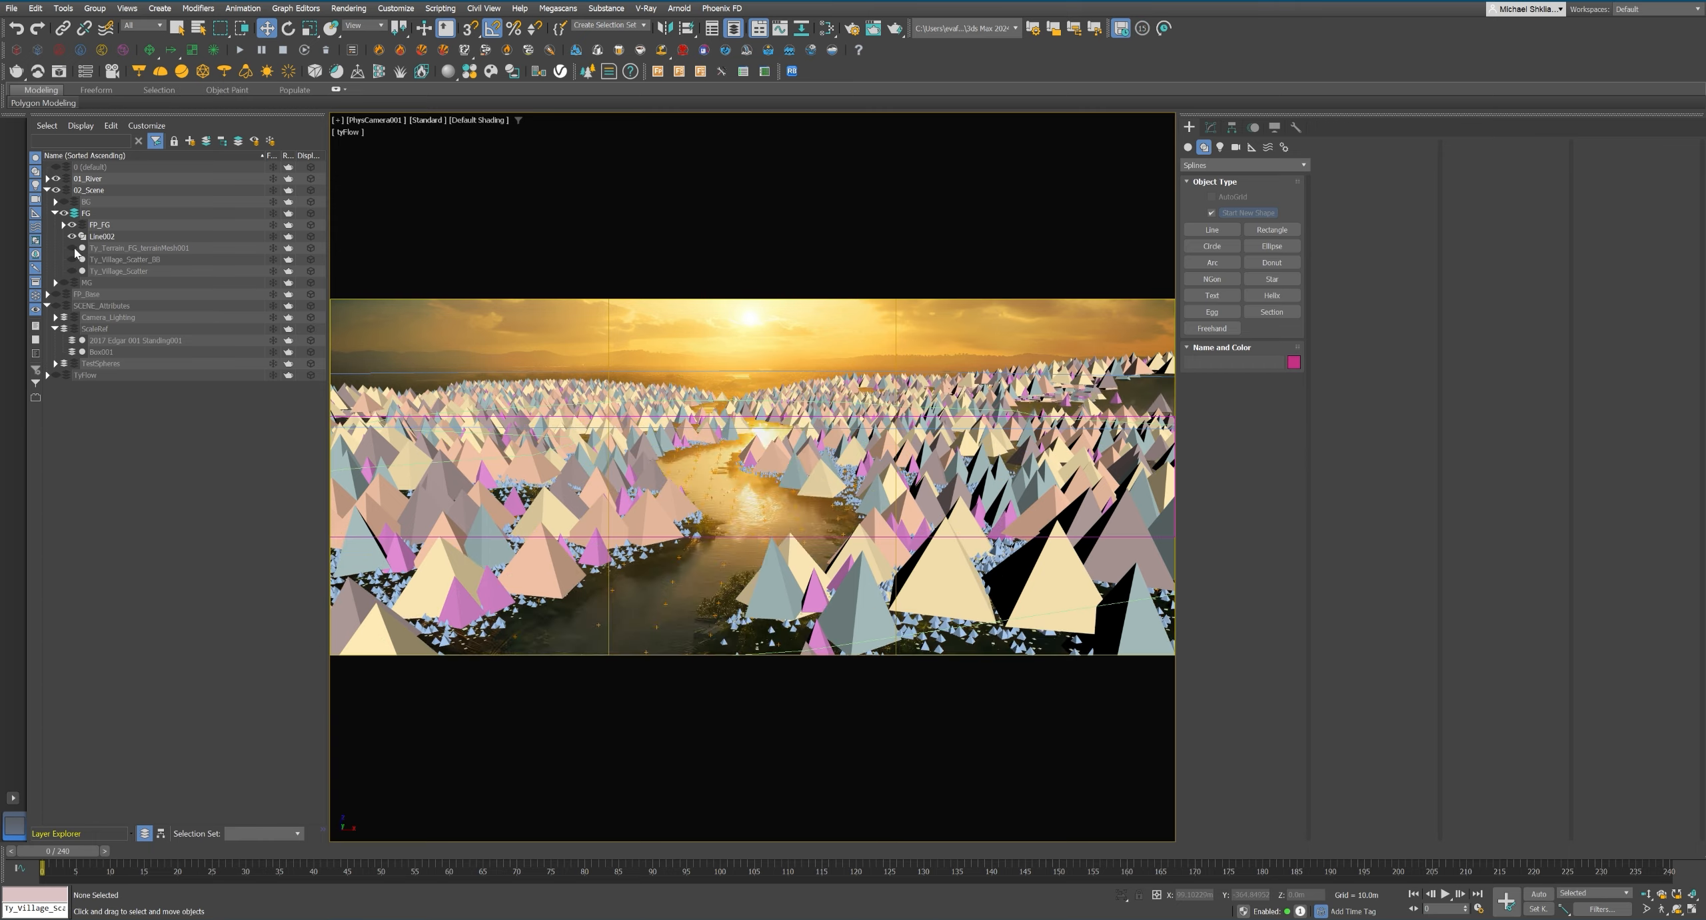
Select the FP_FG_Grass forest and expand the Grass layer holding its source proxies.
{"action": "left_click", "coordinate": [63, 225]}
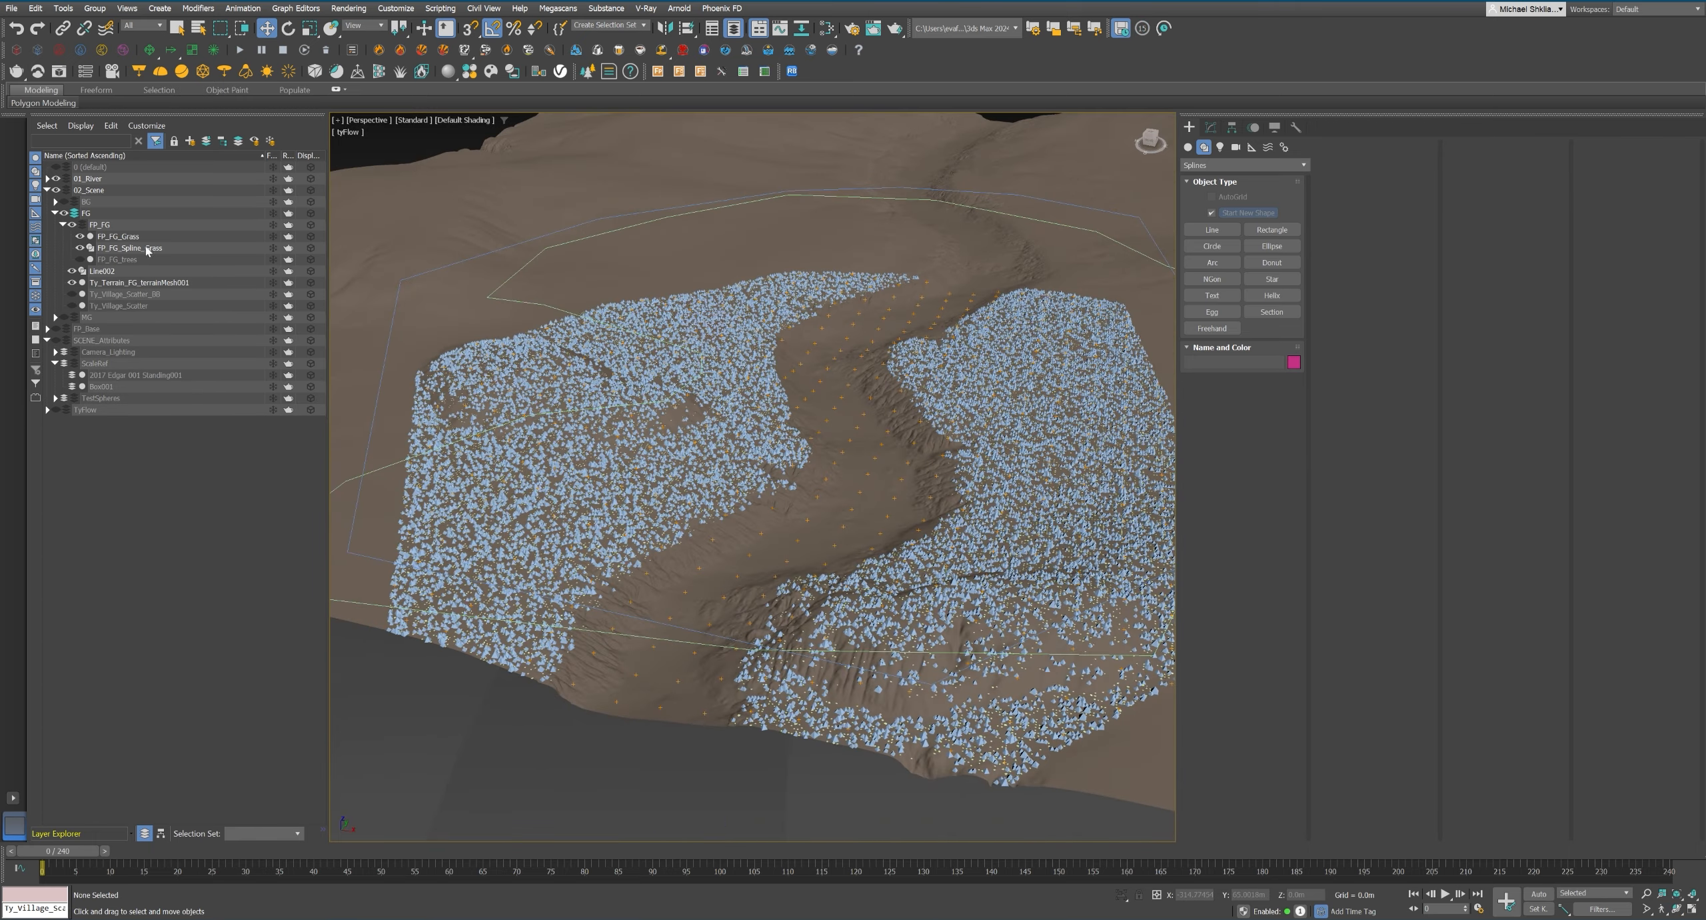
{"action": "left_click", "coordinate": [118, 236]}
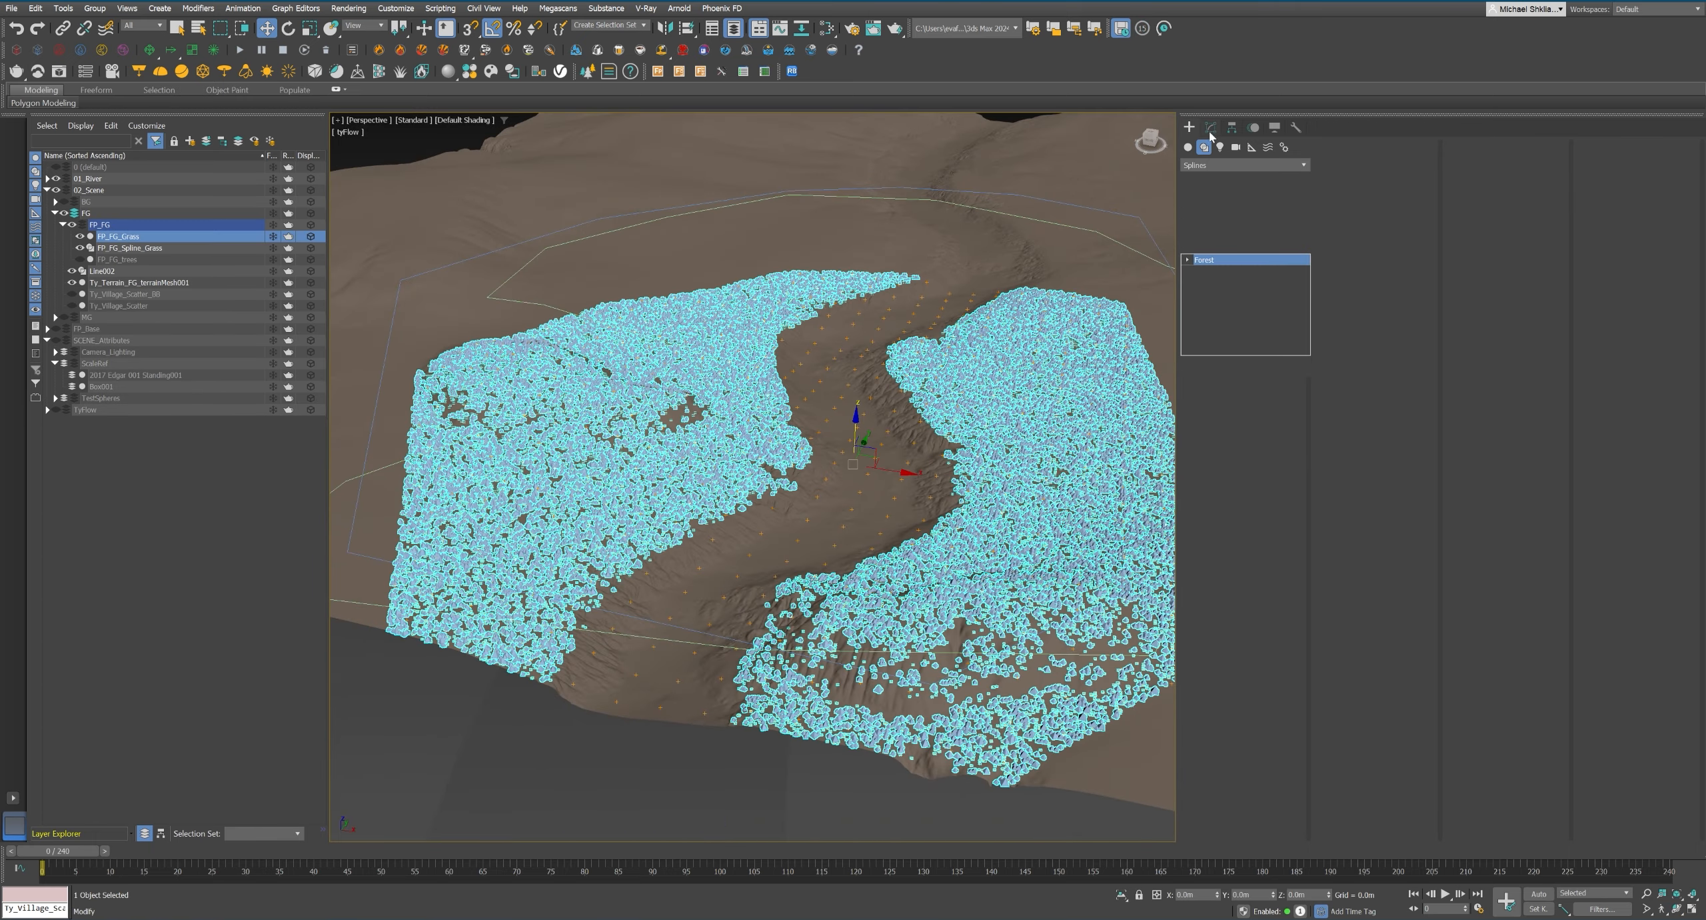
{"action": "left_click", "coordinate": [54, 340]}
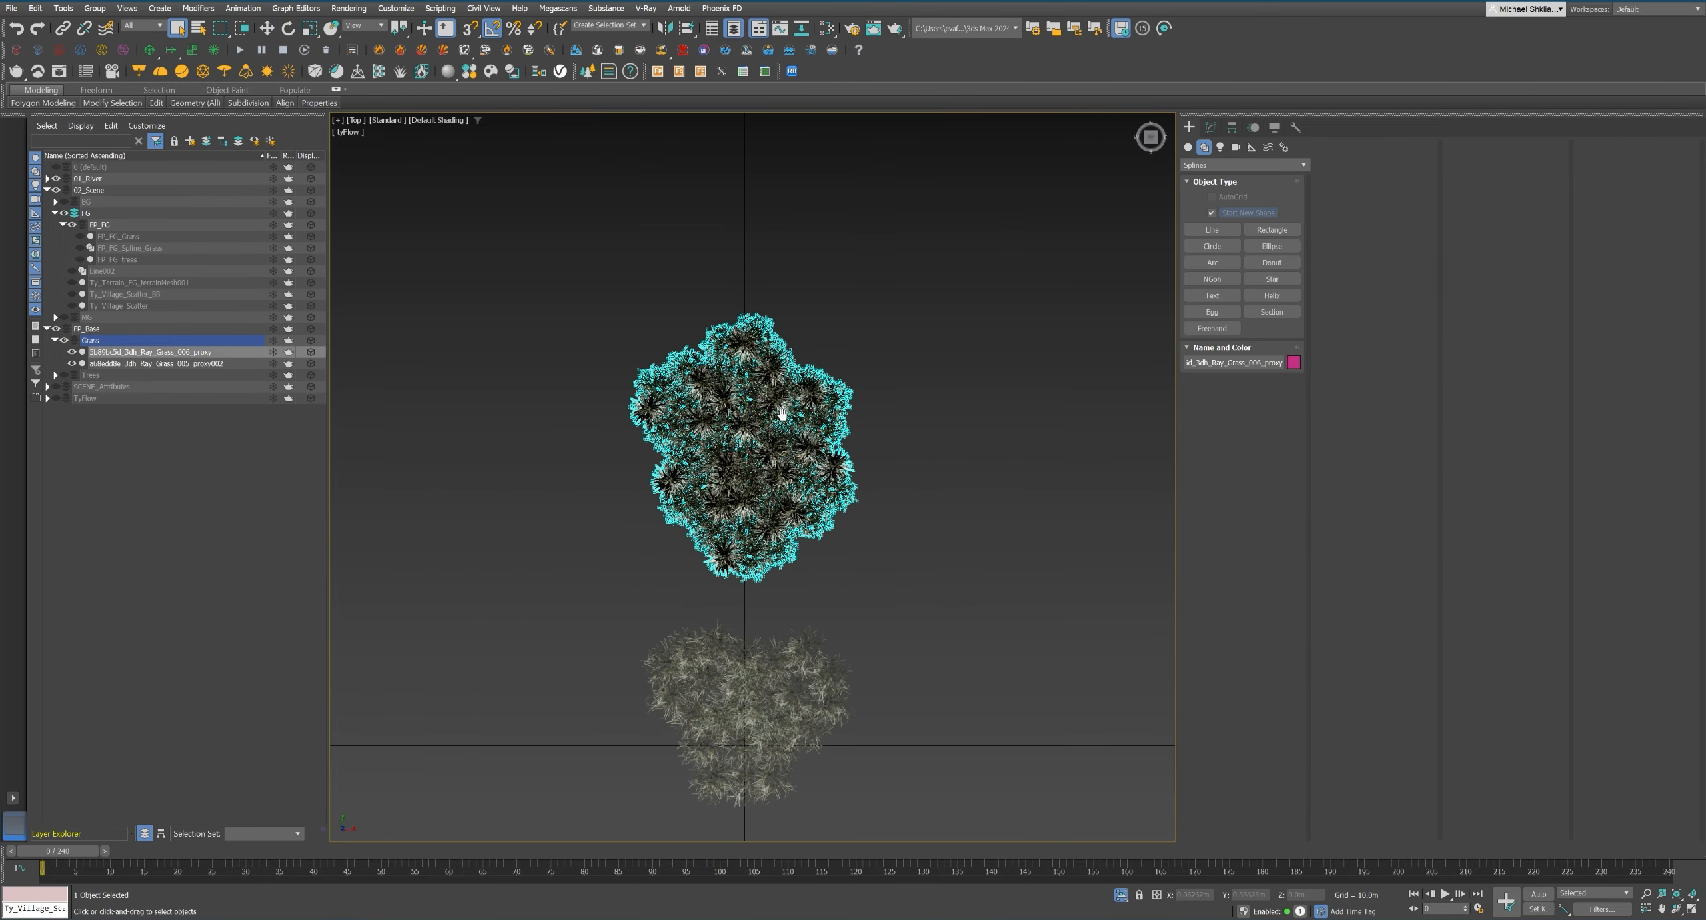
Build a larger grass patch from five moved and rotated copies of the Ray_Grass_006 proxy in the top view.
{"action": "key", "text": "e"}
{"action": "mouse_move", "coordinate": [782, 414]}
{"action": "left_mouse_down", "text": "shift"}
{"action": "mouse_move", "coordinate": [758, 398]}
{"action": "mouse_move", "coordinate": [750, 446]}
{"action": "mouse_move", "coordinate": [640, 476]}
{"action": "mouse_move", "coordinate": [717, 321]}
{"action": "left_mouse_up", "text": "shift"}
{"action": "key", "text": "Return"}
{"action": "key", "text": "w"}
{"action": "left_click", "coordinate": [706, 447], "text": "ctrl"}
{"action": "key", "text": "e"}
{"action": "mouse_move", "coordinate": [743, 300]}
{"action": "left_mouse_down", "text": "shift"}
{"action": "mouse_move", "coordinate": [752, 373]}
{"action": "mouse_move", "coordinate": [791, 430]}
{"action": "left_mouse_up", "text": "shift"}
{"action": "key", "text": "Return"}
{"action": "key", "text": "w"}
{"action": "left_click", "coordinate": [754, 393]}
{"action": "mouse_move", "coordinate": [640, 246]}
{"action": "left_mouse_down"}
{"action": "mouse_move", "coordinate": [575, 208]}
{"action": "mouse_move", "coordinate": [594, 205]}
{"action": "left_mouse_up"}
{"action": "middle_click_drag", "start_coordinate": [629, 320], "coordinate": [600, 395]}
{"action": "left_click_drag", "start_coordinate": [600, 433], "coordinate": [706, 258], "text": "shift"}
{"action": "key", "text": "Return"}
{"action": "mouse_move", "coordinate": [519, 306]}
{"action": "left_mouse_down", "text": "shift"}
{"action": "mouse_move", "coordinate": [630, 340]}
{"action": "mouse_move", "coordinate": [760, 425]}
{"action": "left_mouse_up", "text": "shift"}
{"action": "key", "text": "Return"}
{"action": "left_click", "coordinate": [982, 522]}
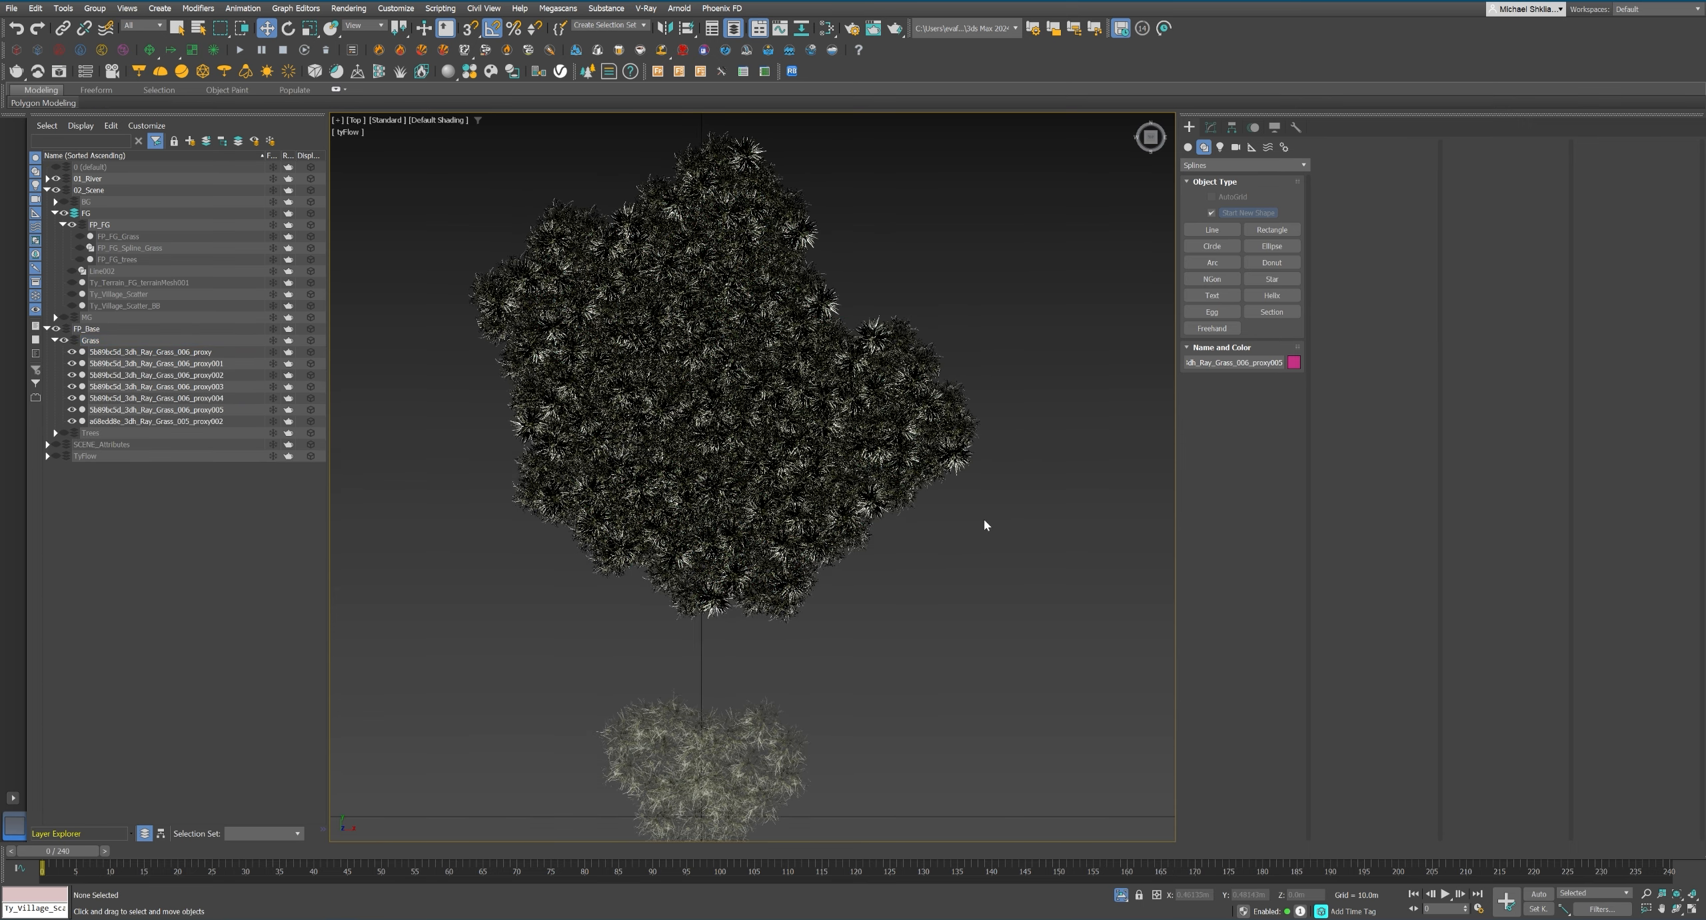
Convert the Ray_Grass_006 proxy to an editable mesh and attach its copies to it.
{"action": "scroll", "coordinate": [843, 419], "scroll_direction": "down", "scroll_amount": 5}
{"action": "left_click", "coordinate": [793, 394]}
{"action": "right_click", "coordinate": [864, 333]}
{"action": "left_click", "coordinate": [1047, 481]}
{"action": "left_click", "coordinate": [1347, 179]}
{"action": "left_click", "coordinate": [858, 458]}
{"action": "middle_click_drag", "start_coordinate": [859, 458], "coordinate": [819, 468]}
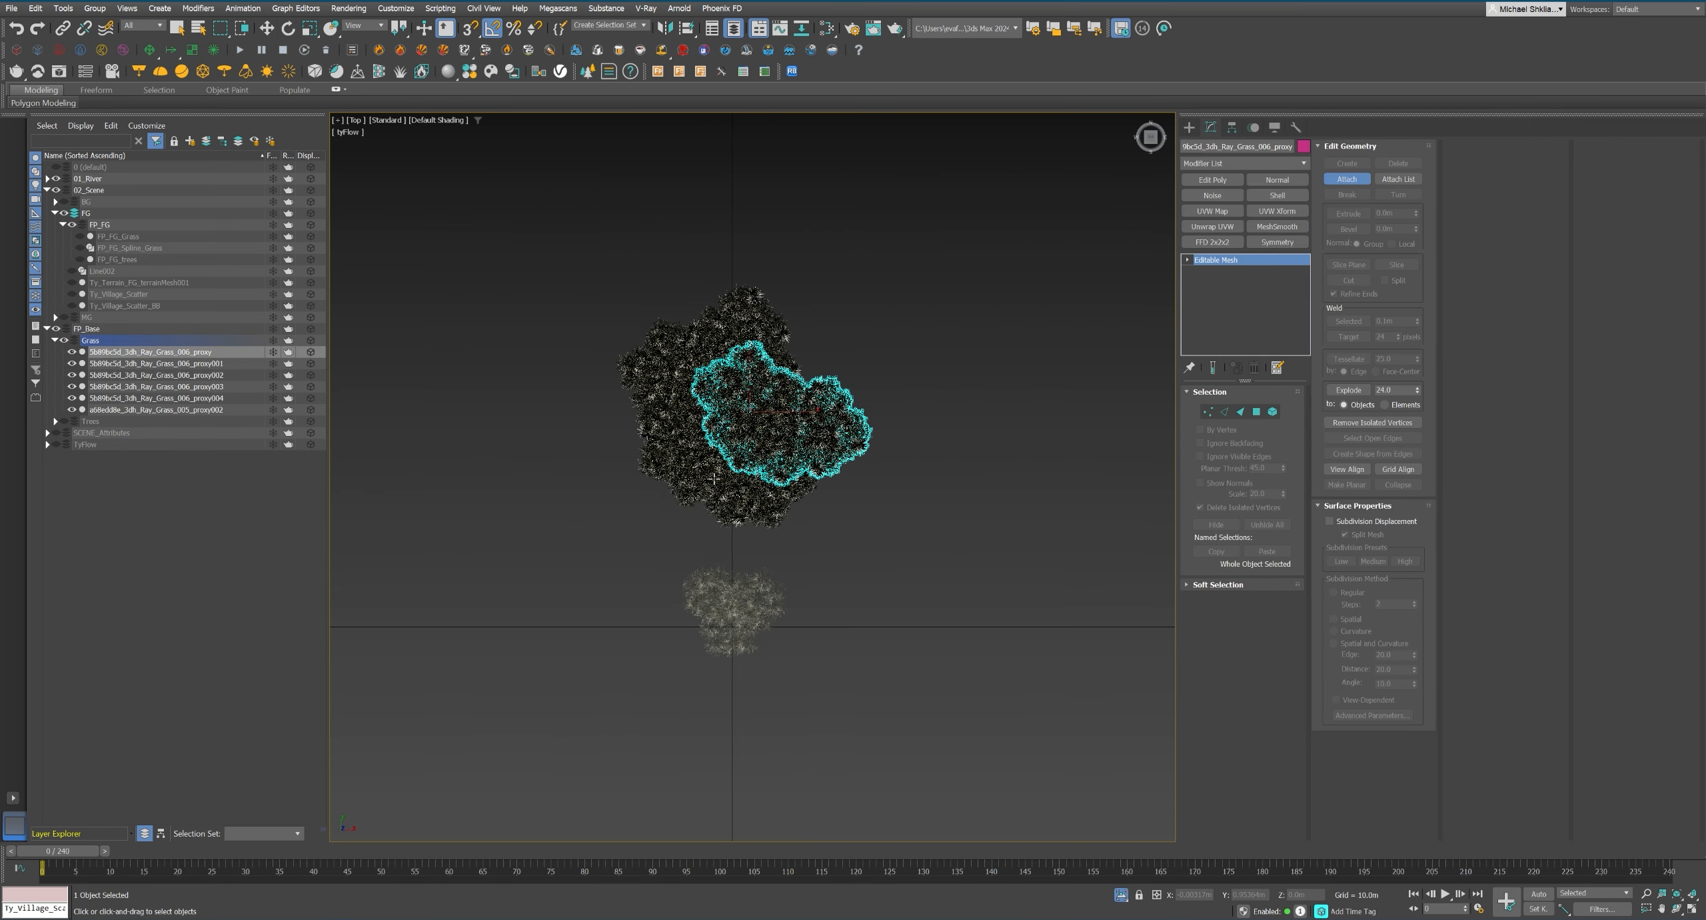
{"action": "left_click", "coordinate": [778, 473]}
{"action": "left_click", "coordinate": [830, 529]}
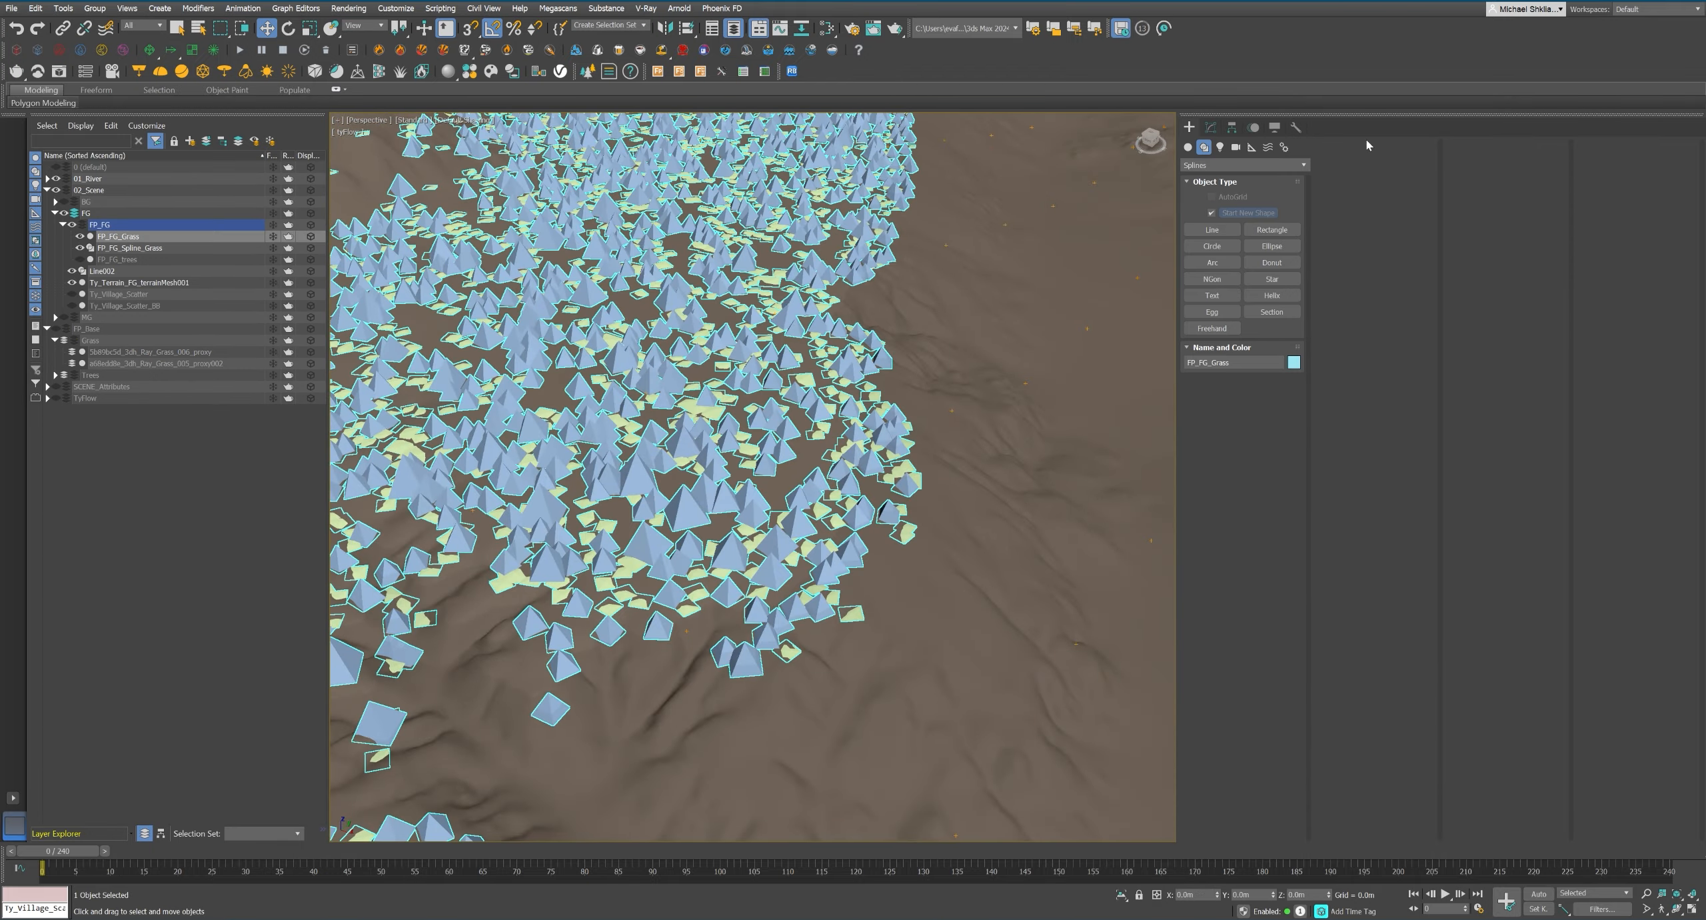
Review the transform and surface settings of the FP_FG_Grass forest.
{"action": "left_click", "coordinate": [1211, 127]}
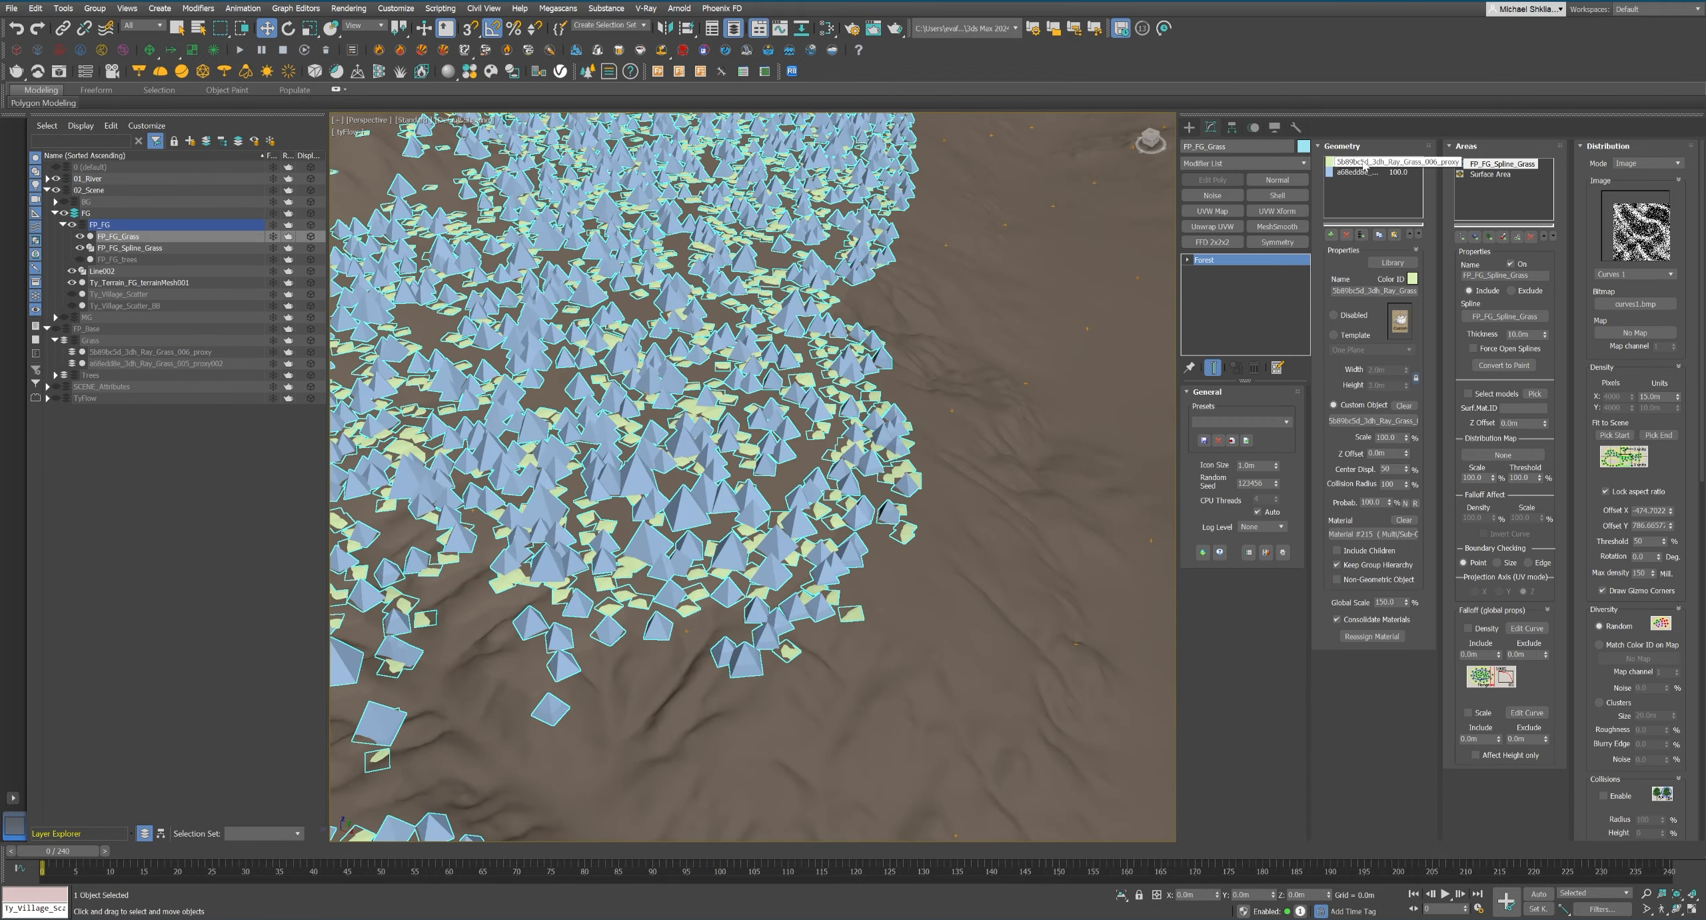
{"action": "middle_click_drag", "start_coordinate": [706, 480], "coordinate": [852, 460], "text": "alt"}
{"action": "left_click", "coordinate": [1606, 150]}
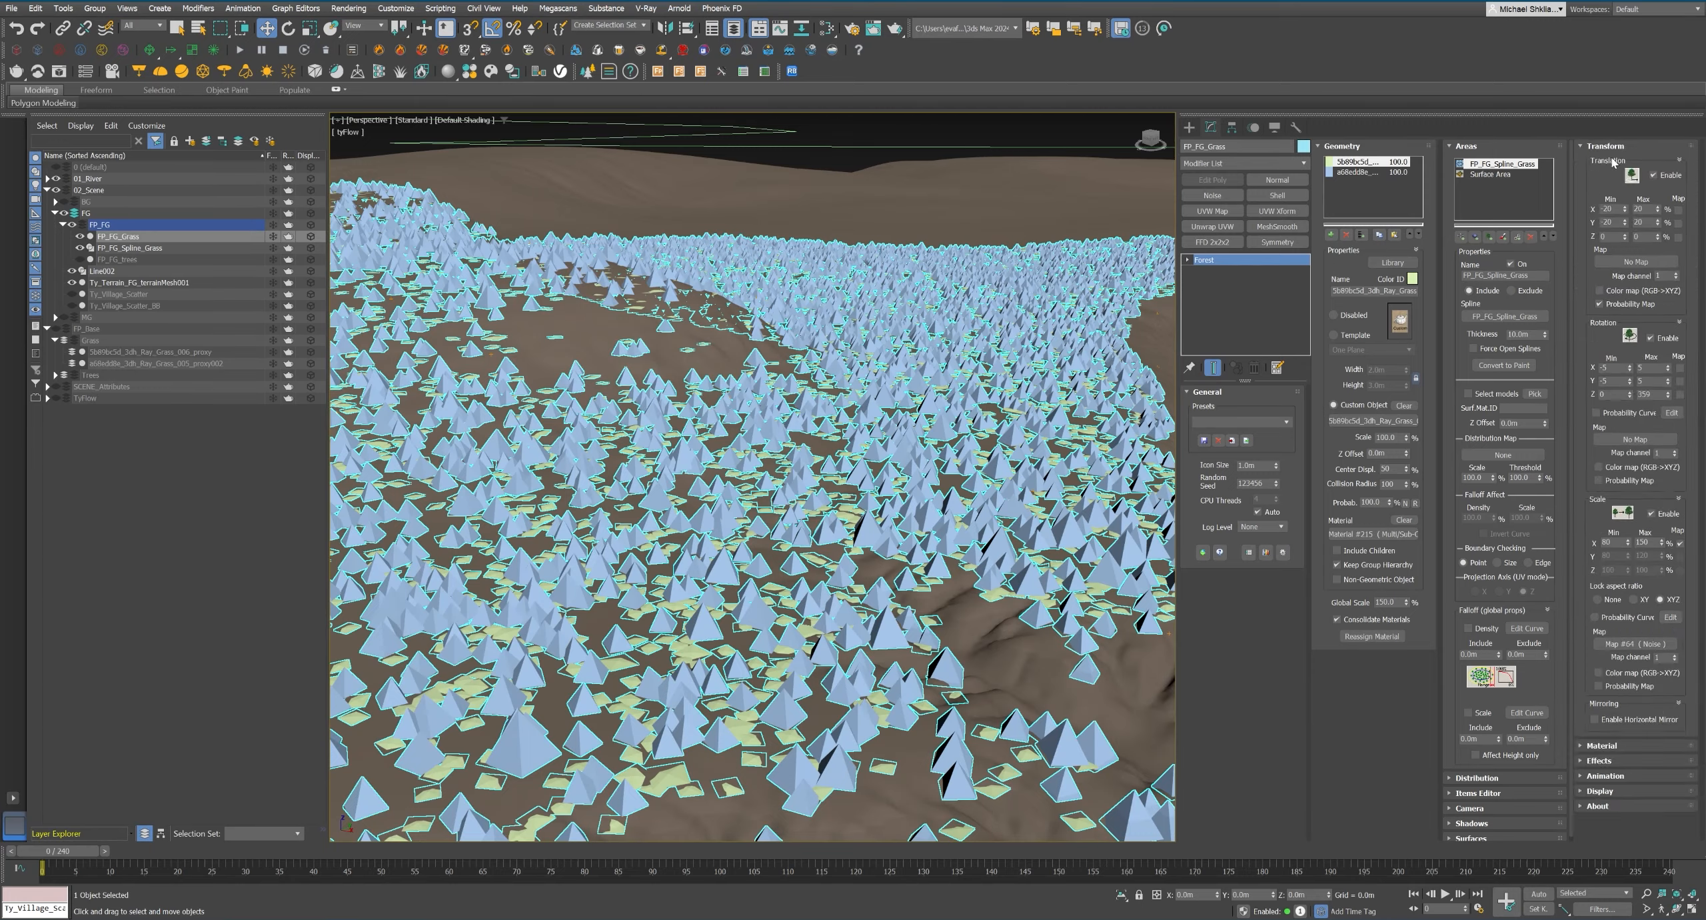
{"action": "left_click", "coordinate": [1606, 150]}
{"action": "left_click", "coordinate": [1472, 832]}
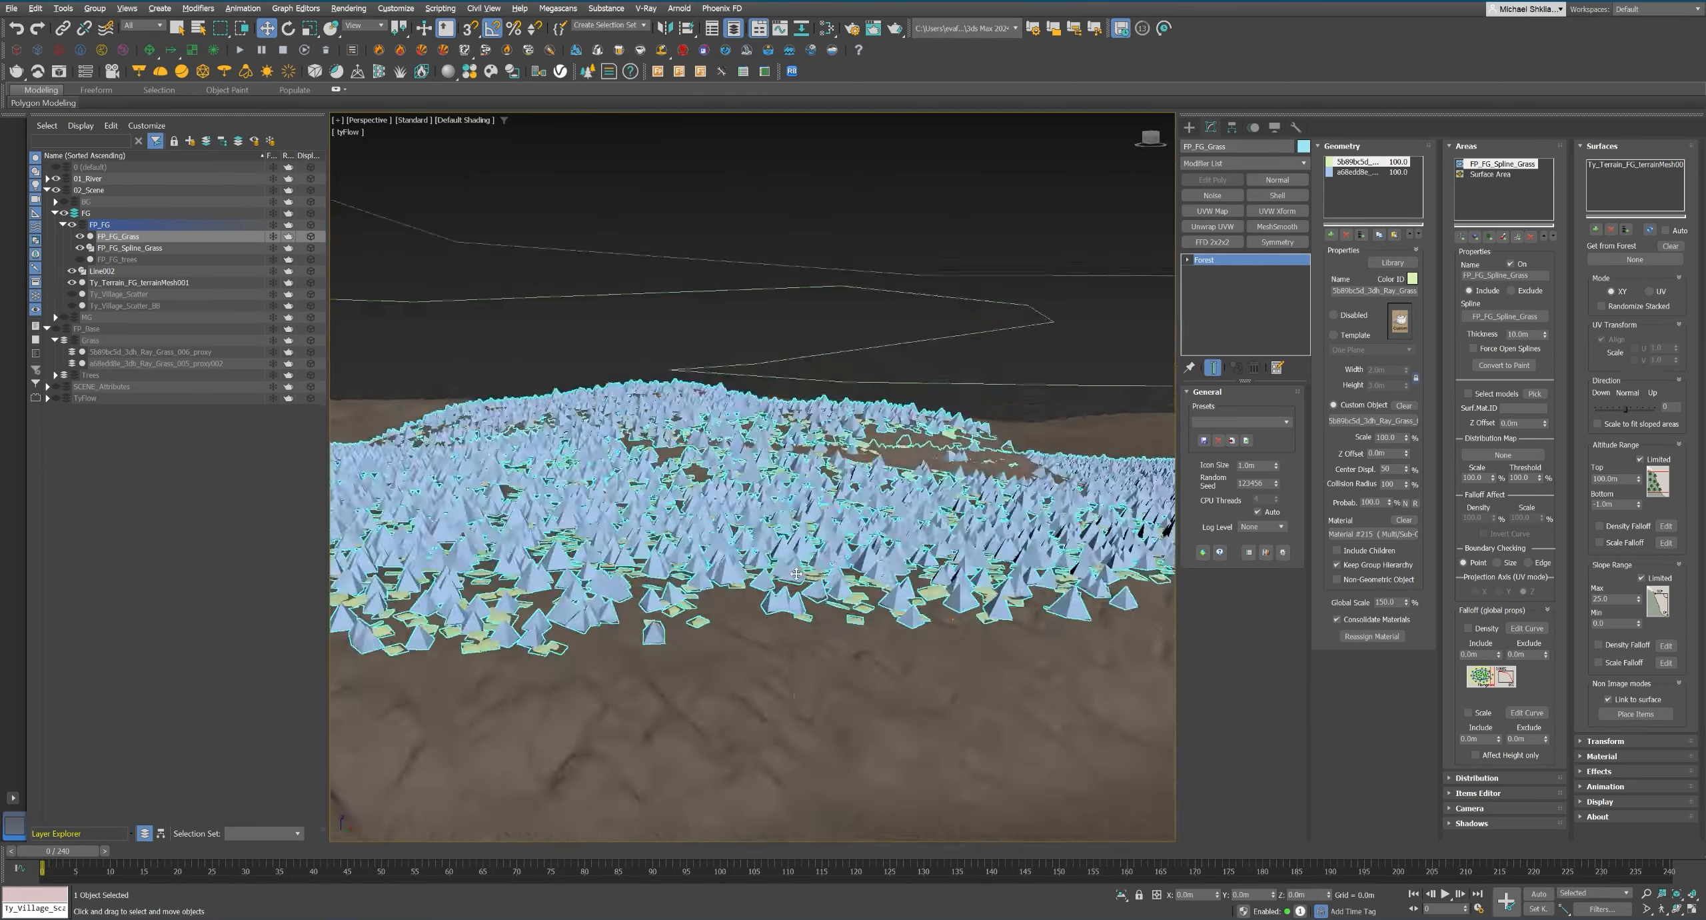
Hide the 01_River layer, check the previous render in the frame buffer and start a test render from the camera.
{"action": "left_click", "coordinate": [58, 180]}
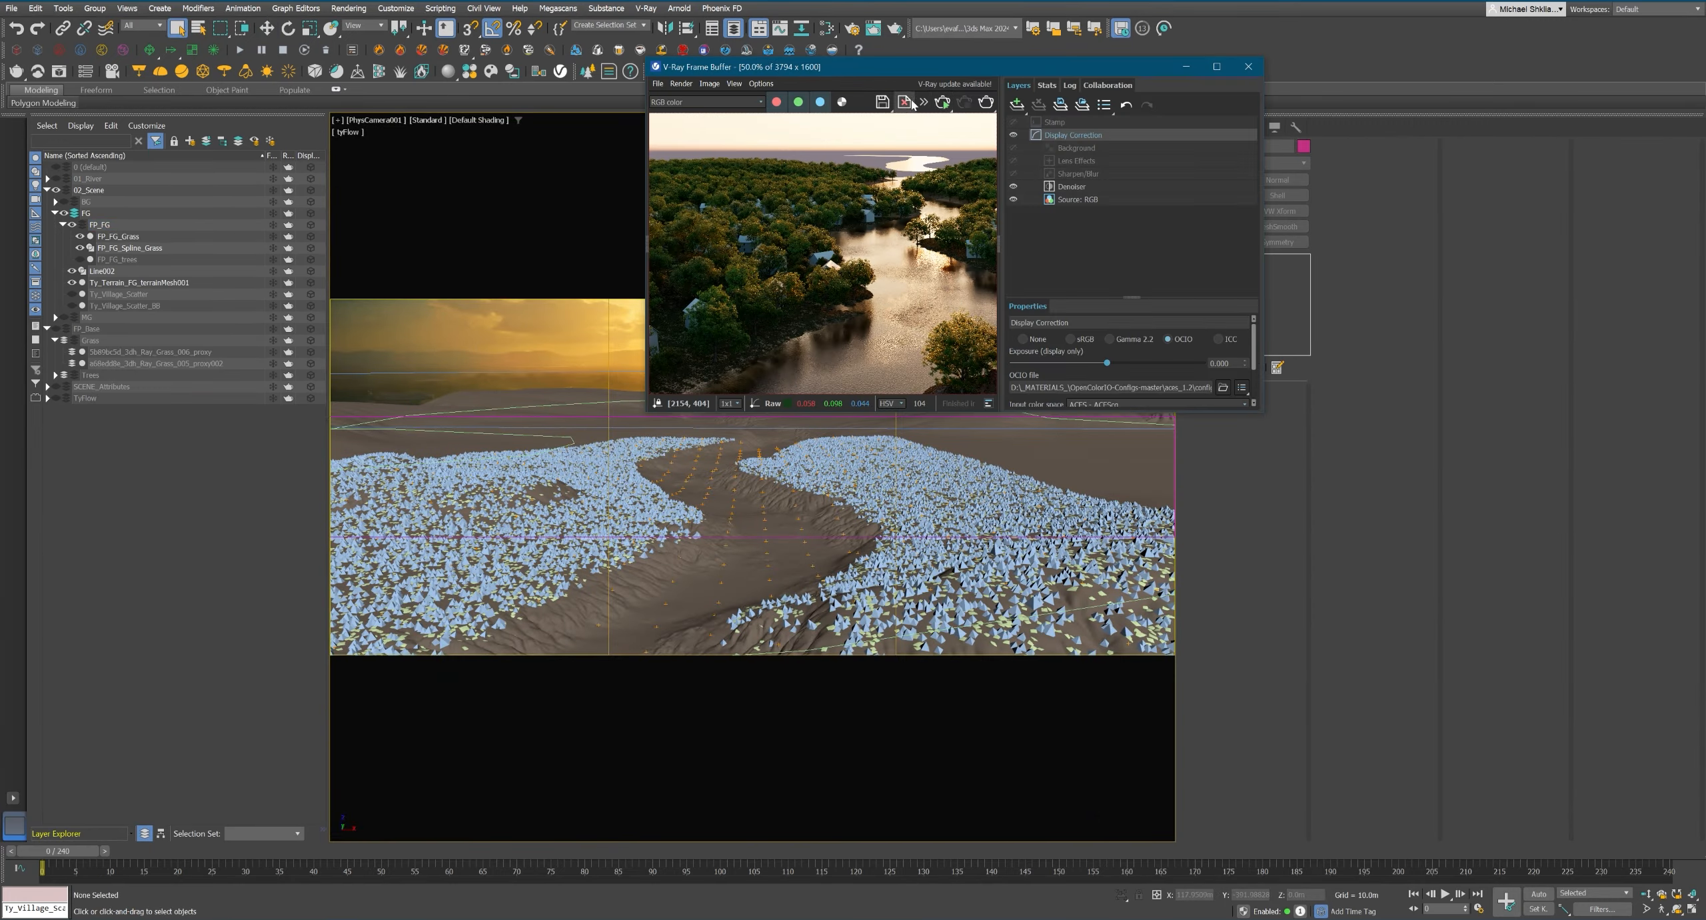
{"action": "left_click_drag", "start_coordinate": [720, 380], "coordinate": [696, 380]}
{"action": "scroll", "coordinate": [696, 381], "scroll_direction": "down", "scroll_amount": 1}
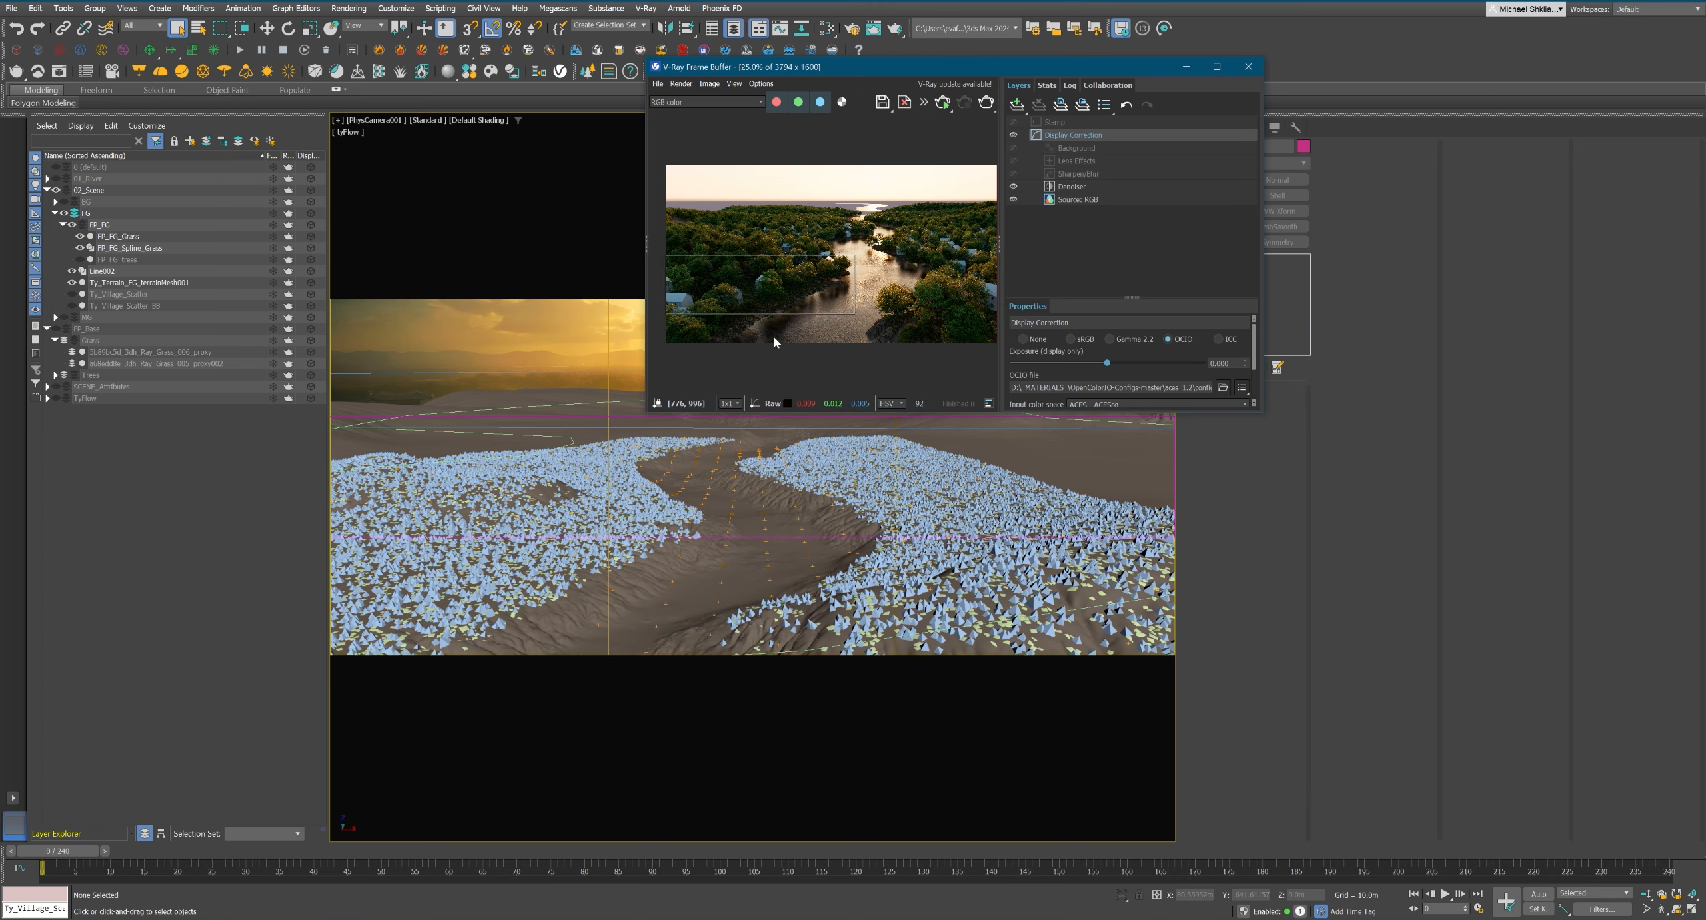
{"action": "key", "text": "shift+q"}
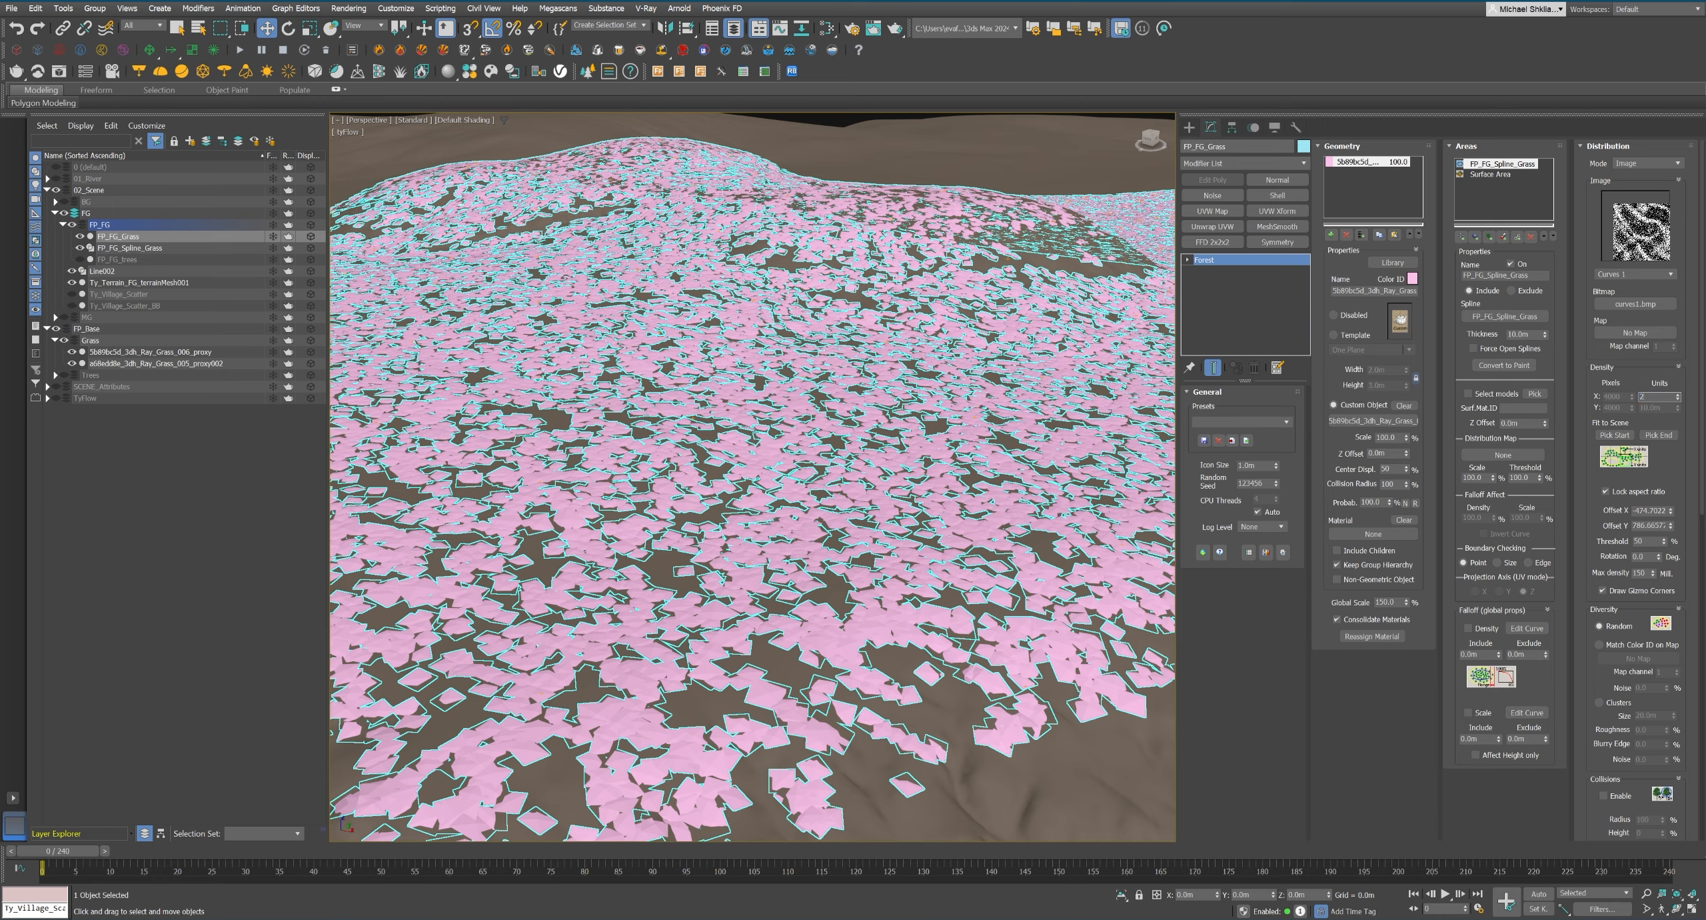
Set the distribution density size of the FP_FG_Grass forest to 25 m.
{"action": "type", "text": "5"}
{"action": "key", "text": "Return"}
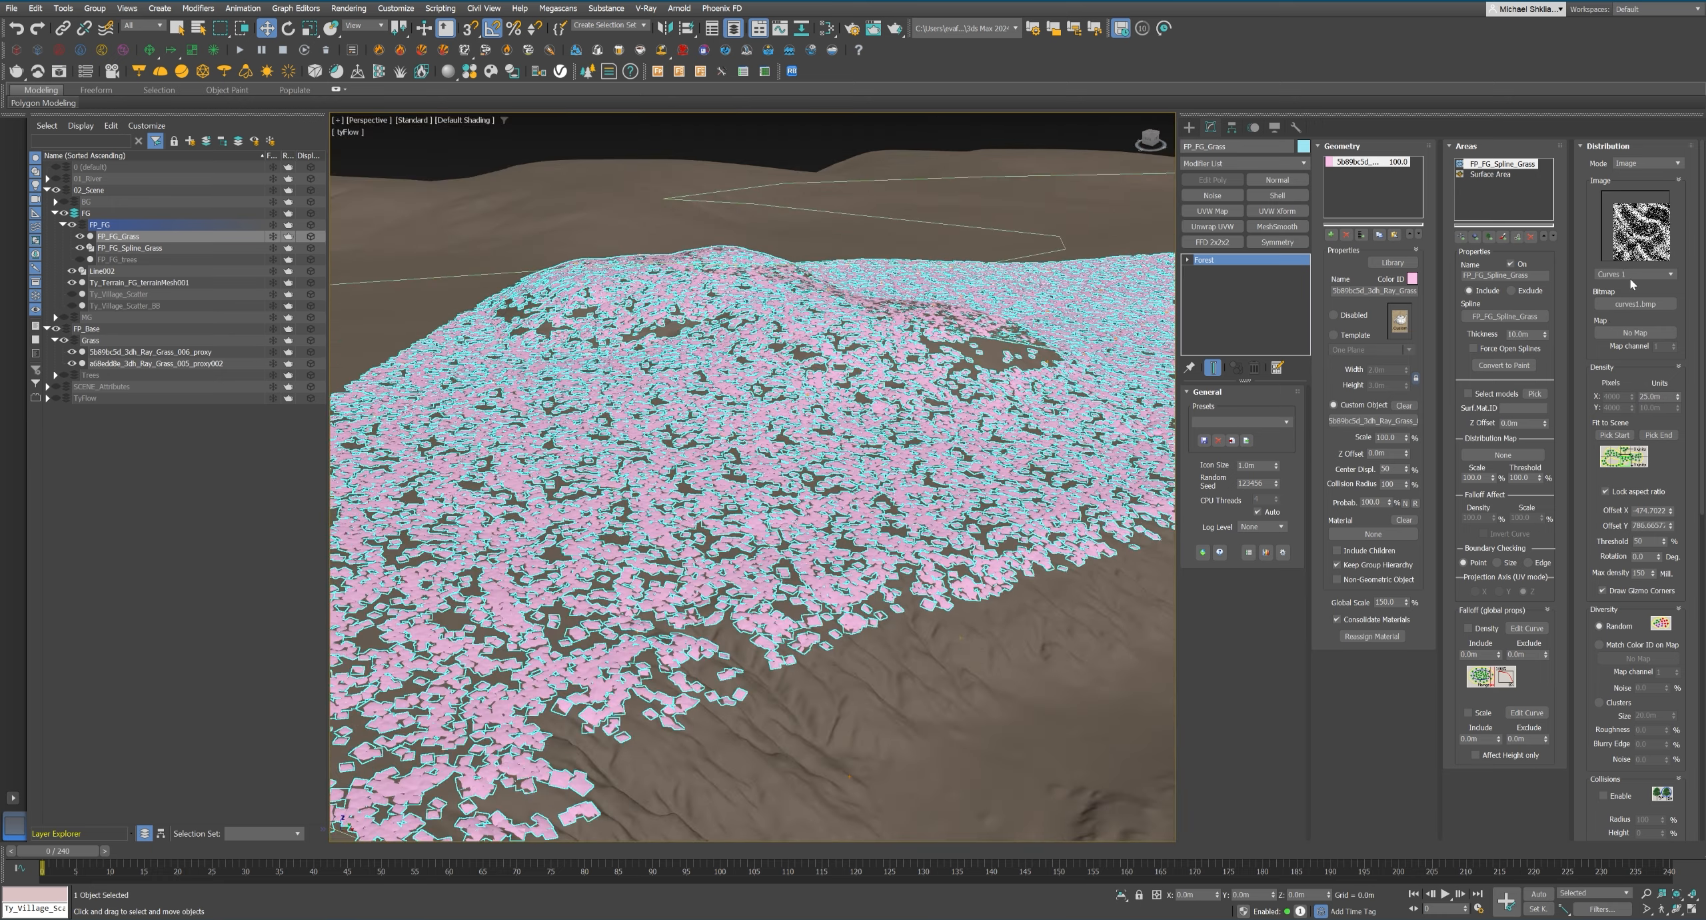
Set the size of the Map #64 noise to 0.5 and the maximum X scale of the FP_FG_Grass forest to 200%.
{"action": "scroll", "coordinate": [1630, 279], "scroll_direction": "down", "scroll_amount": 6}
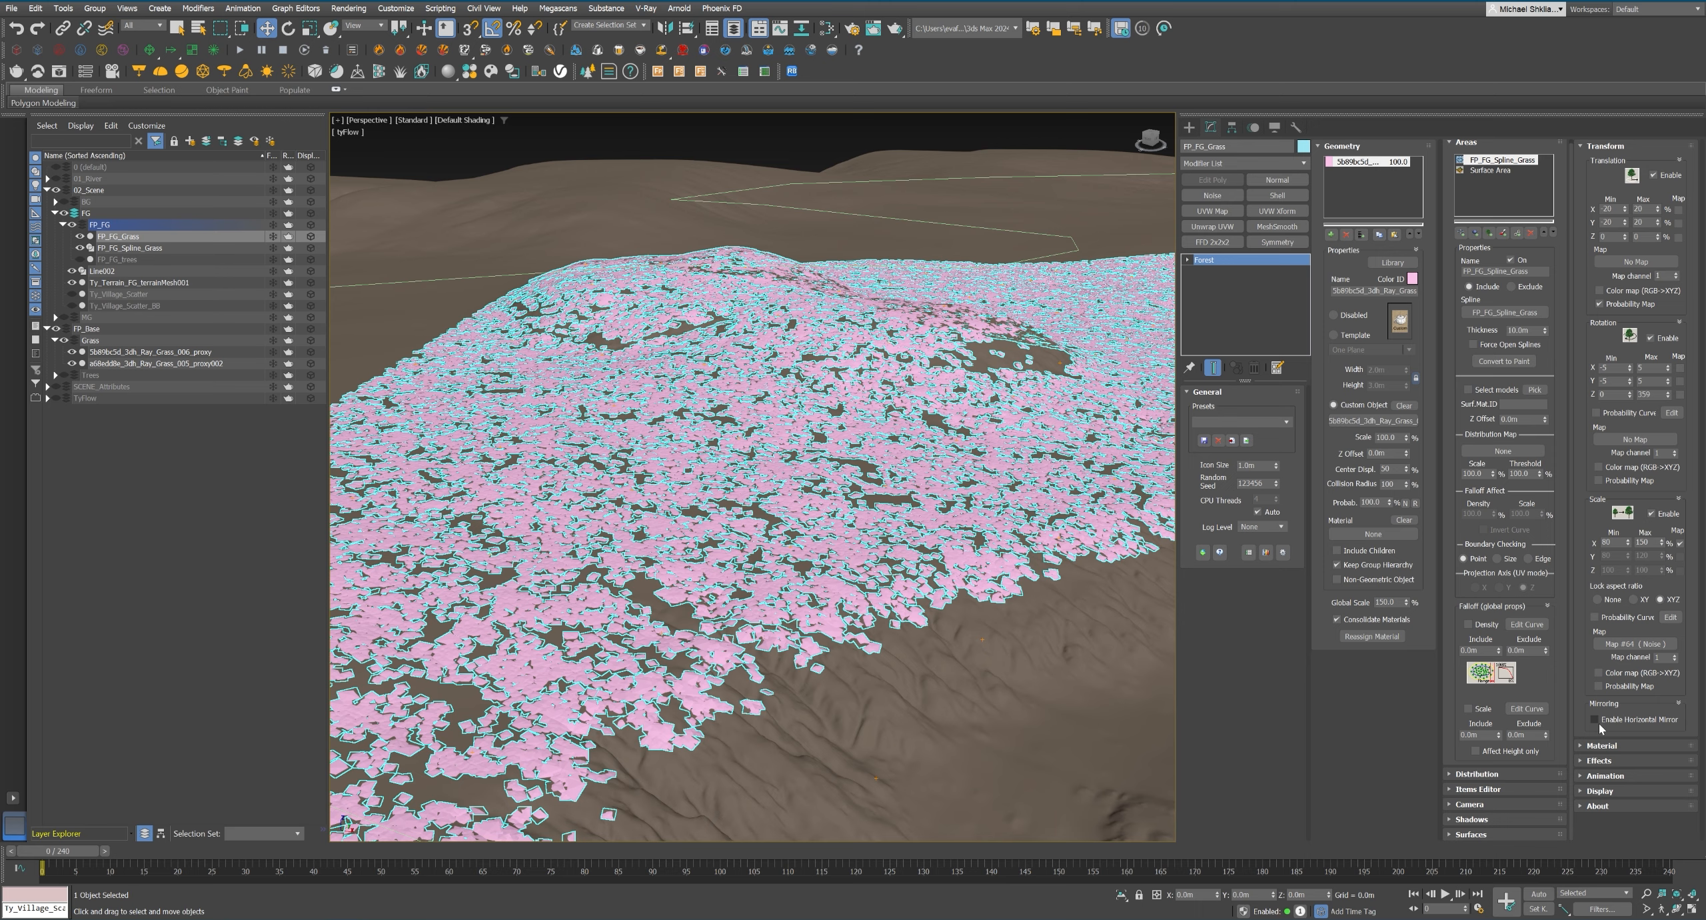
{"action": "key", "text": "m"}
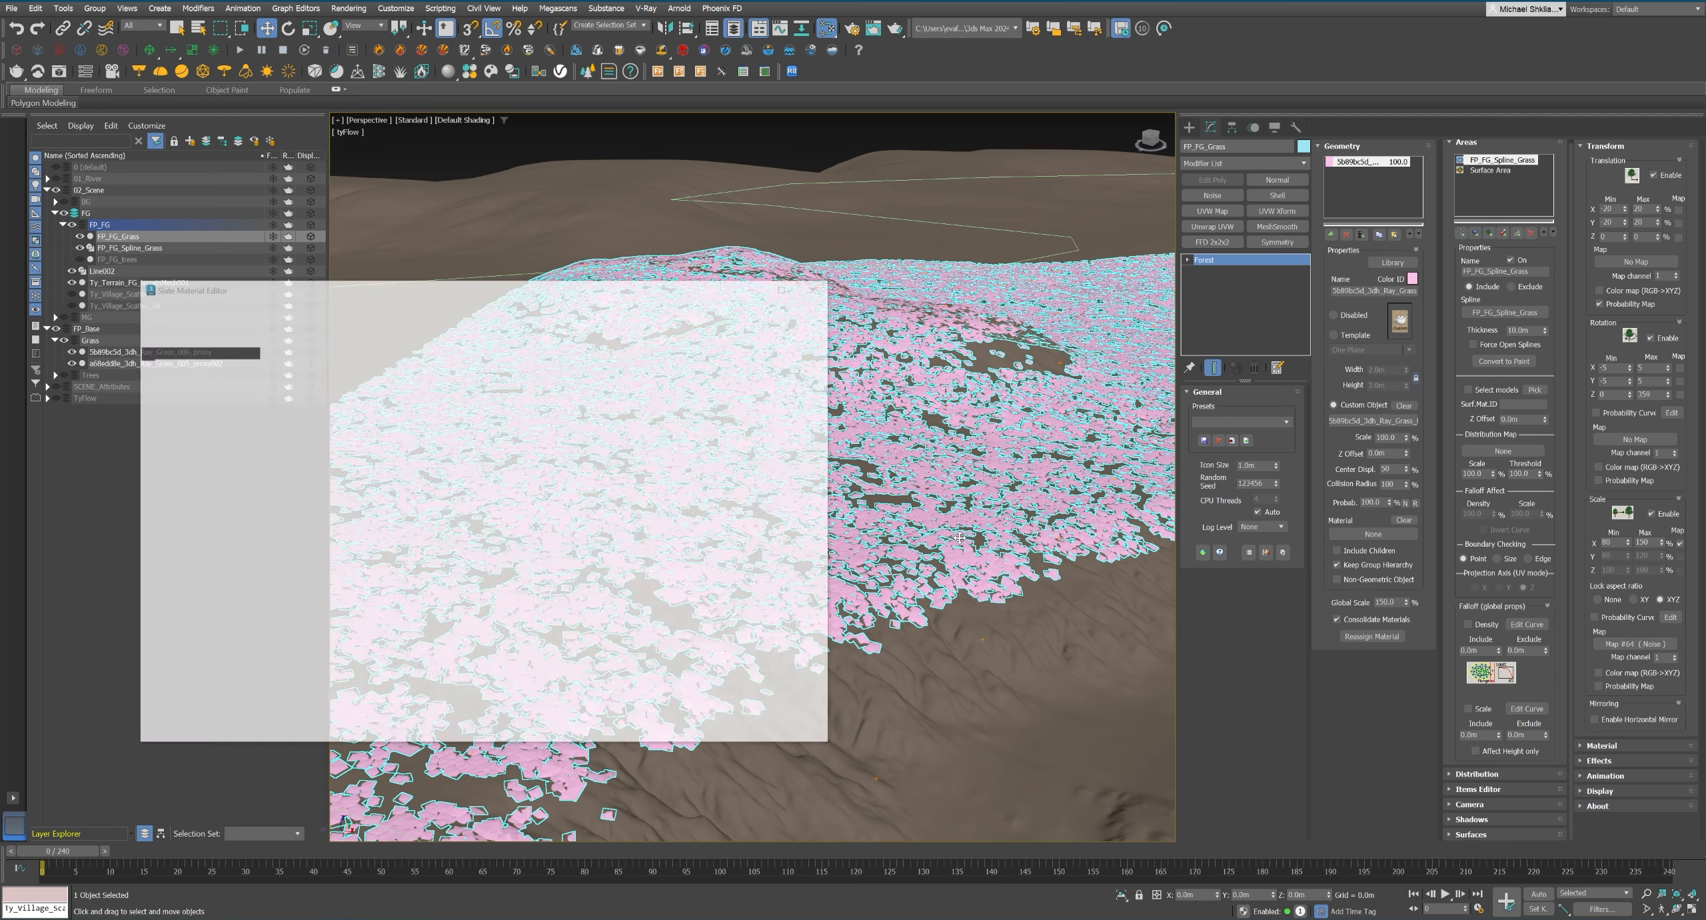
{"action": "type", "text": "0.5"}
{"action": "key", "text": "Return"}
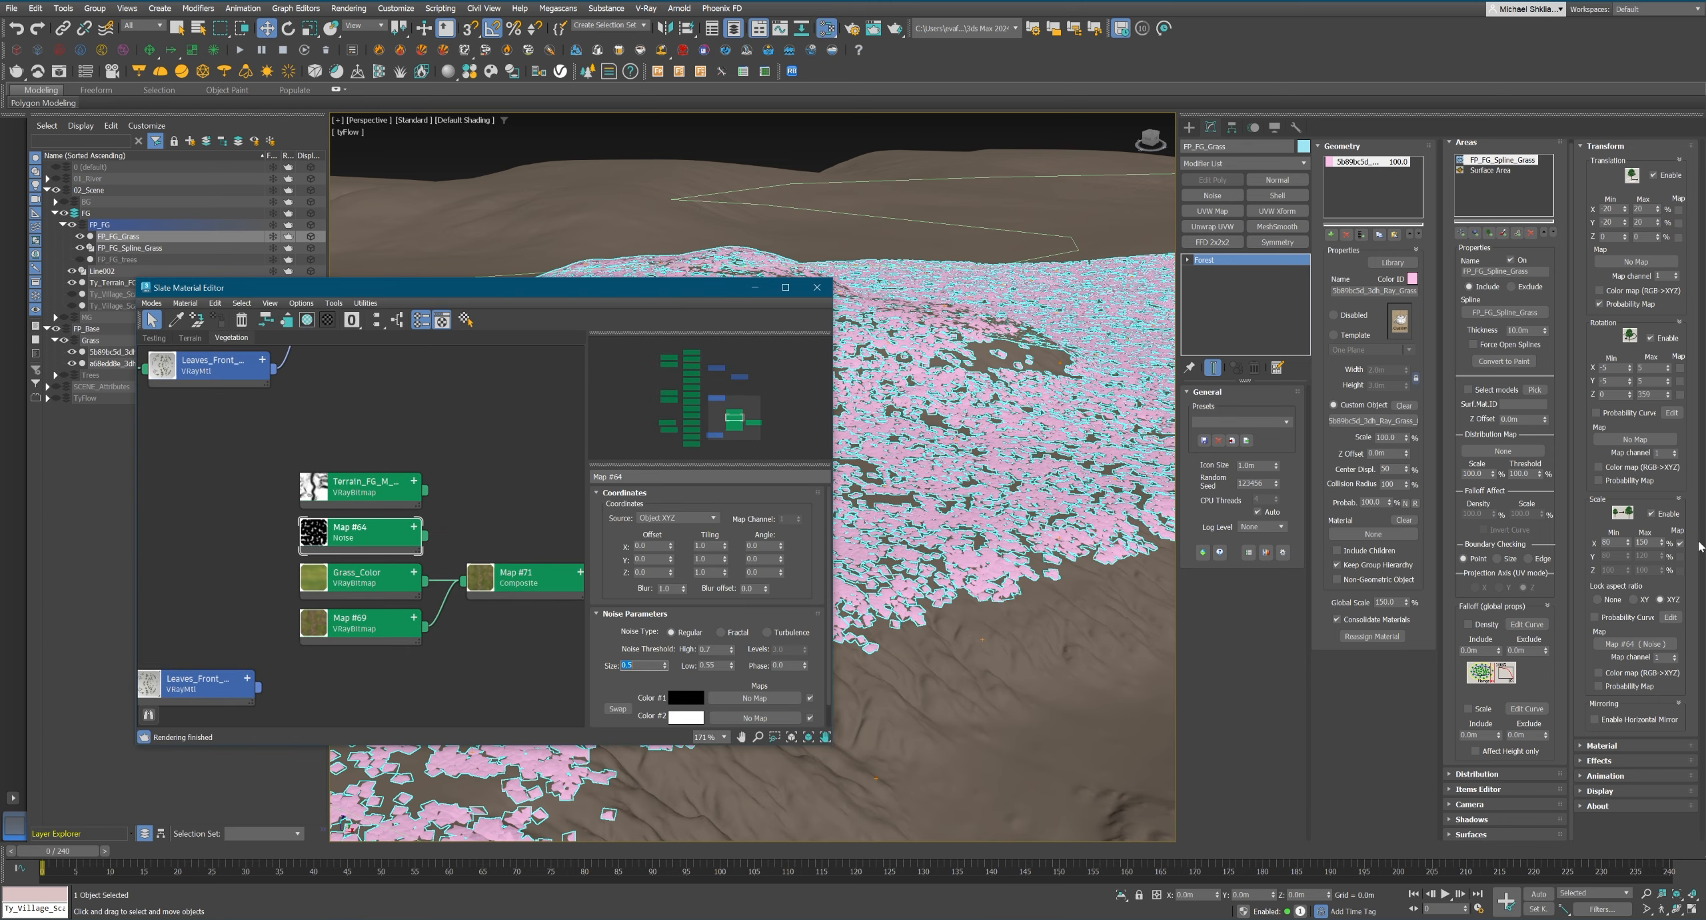
{"action": "double_click", "coordinate": [1644, 543]}
{"action": "type", "text": "200"}
{"action": "key", "text": "Tab"}
Render a test from the PhysCamera001 view and examine the grass scale variation in the frame buffer.
{"action": "key", "text": "c"}
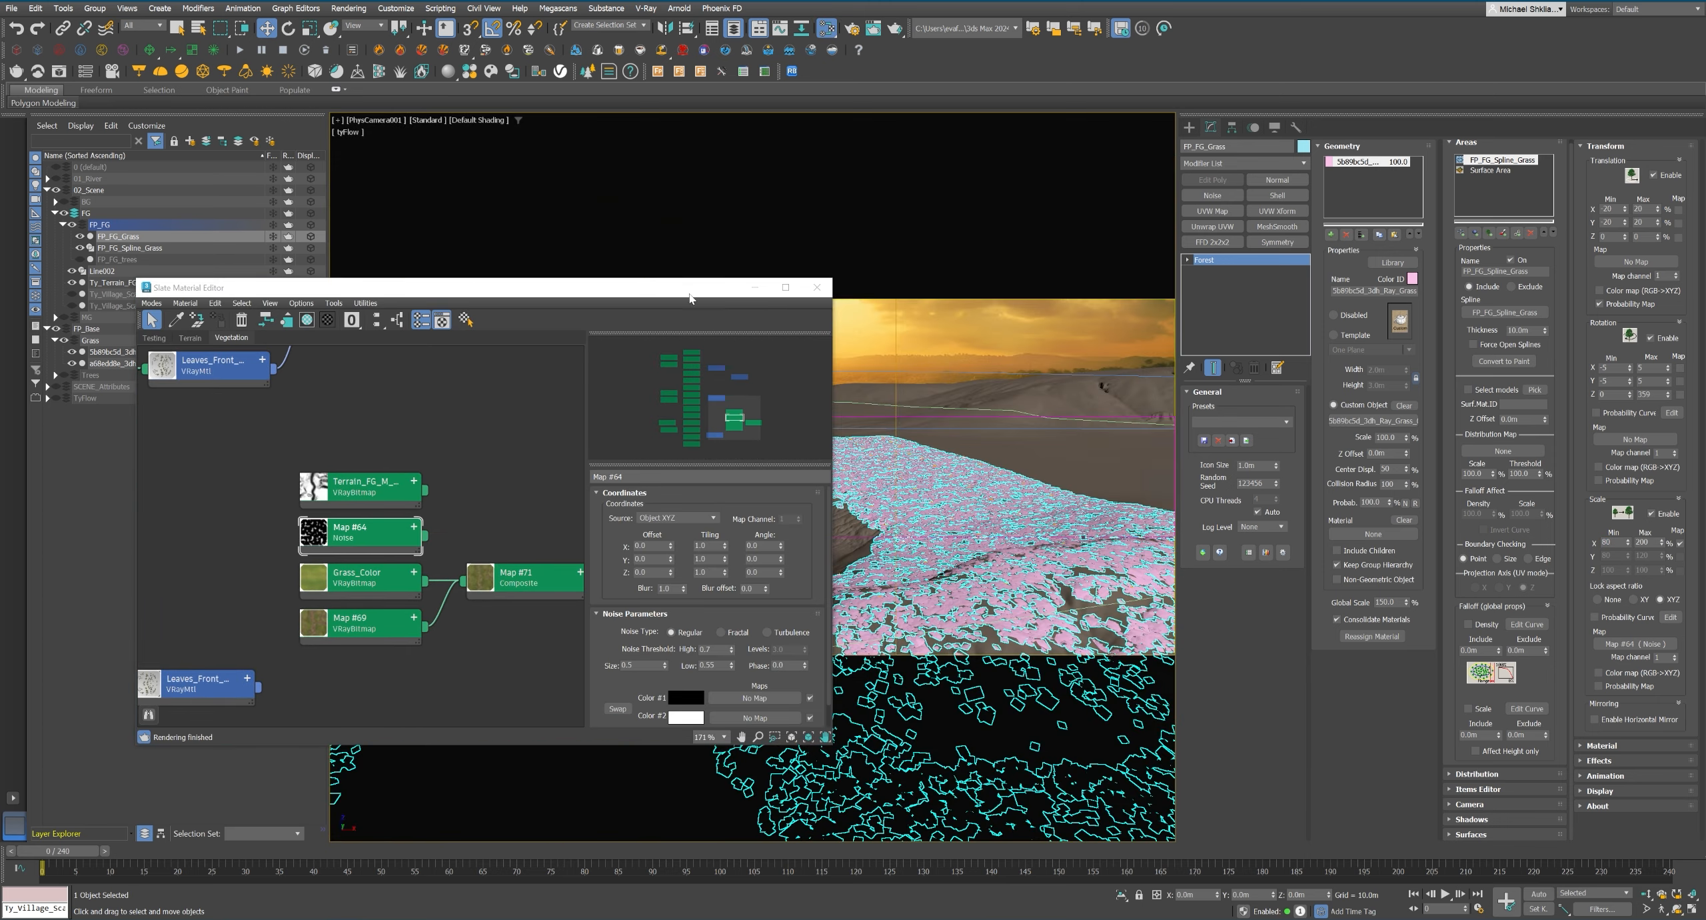
{"action": "left_click_drag", "start_coordinate": [467, 287], "coordinate": [1230, 158]}
{"action": "left_click", "coordinate": [58, 71]}
{"action": "left_click", "coordinate": [552, 85]}
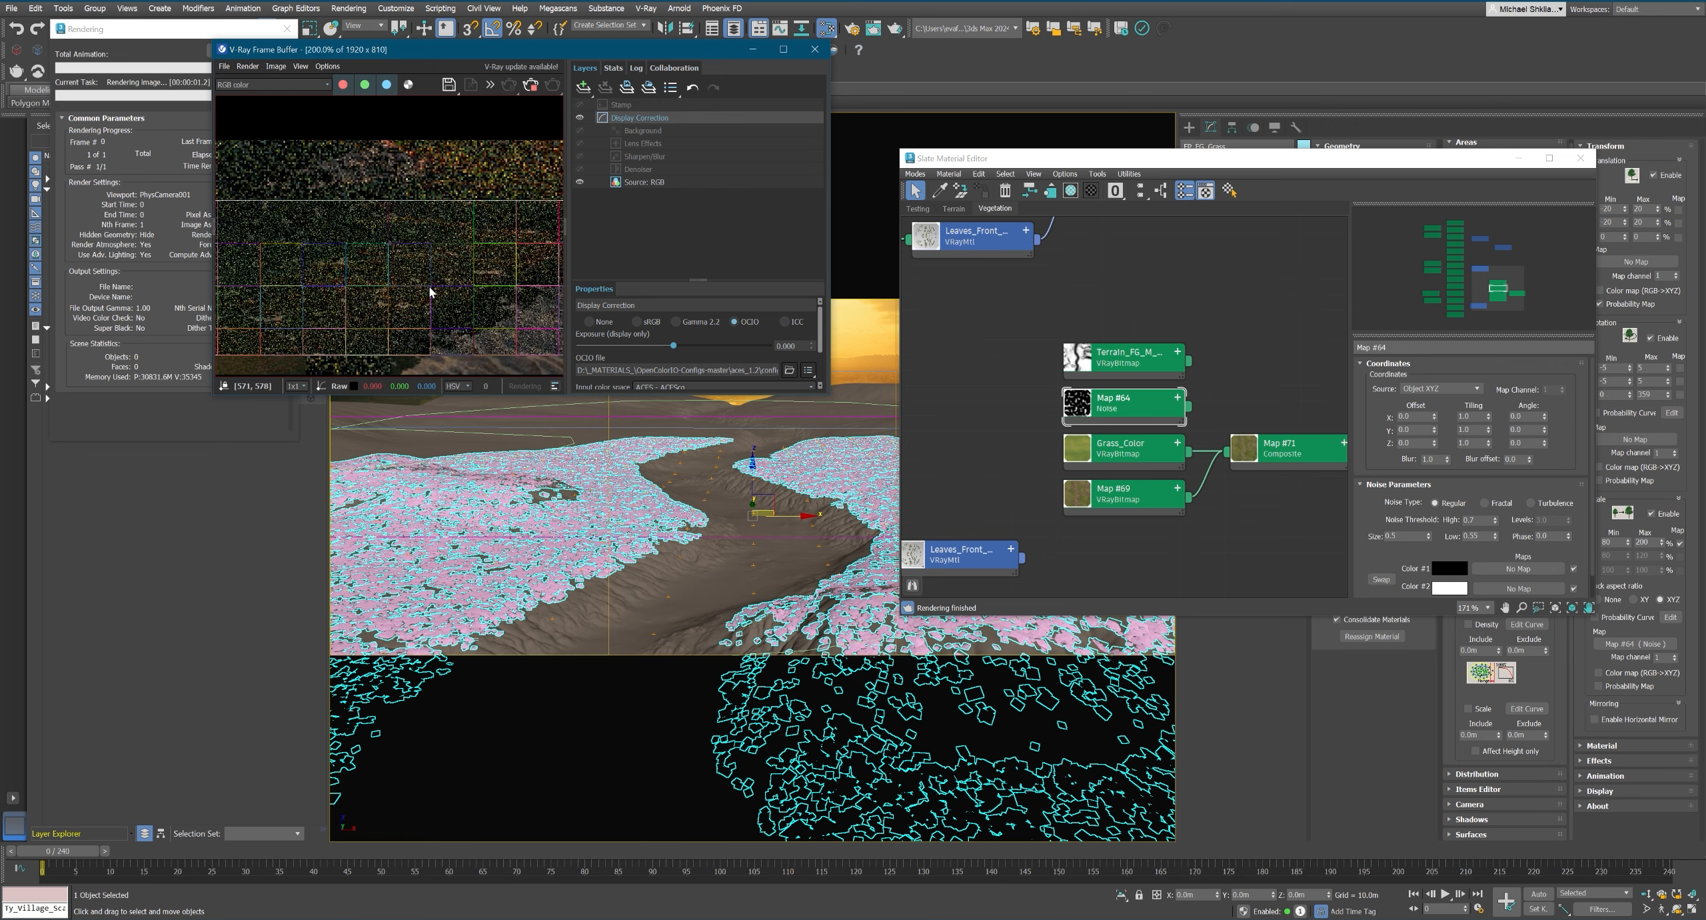
{"action": "scroll", "coordinate": [480, 314], "scroll_direction": "up", "scroll_amount": 1}
{"action": "scroll", "coordinate": [480, 313], "scroll_direction": "down", "scroll_amount": 1}
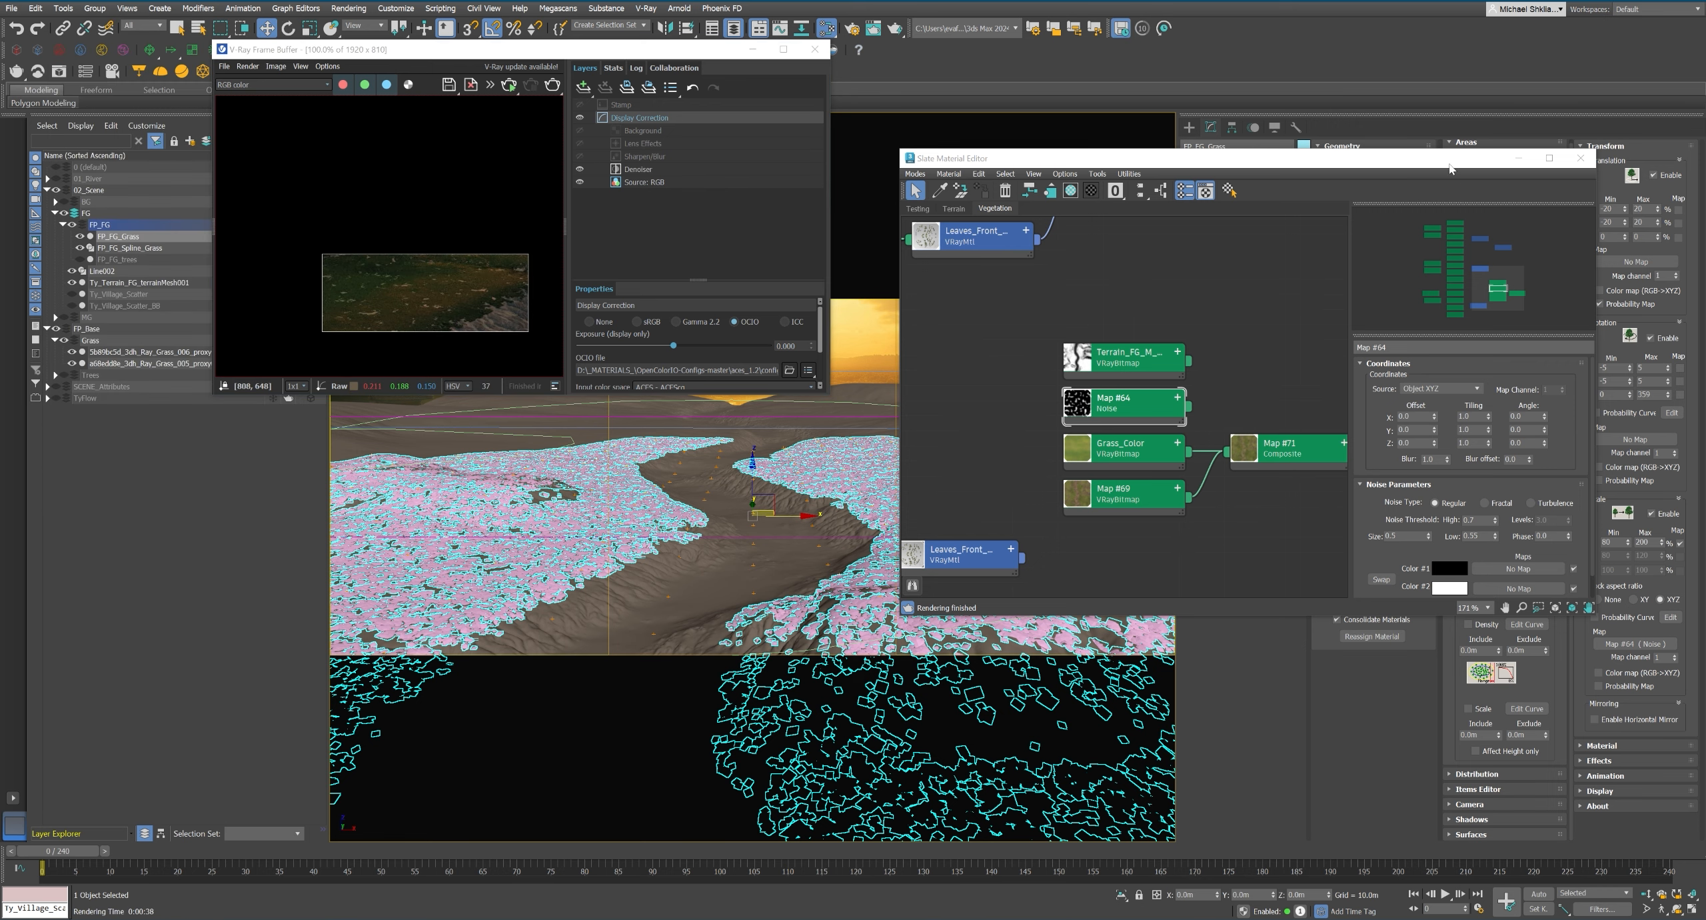
Lock the forest's scale aspect ratio to XY, turn off the map for the X scale and set its maximum to 120%.
{"action": "left_click", "coordinate": [1637, 599]}
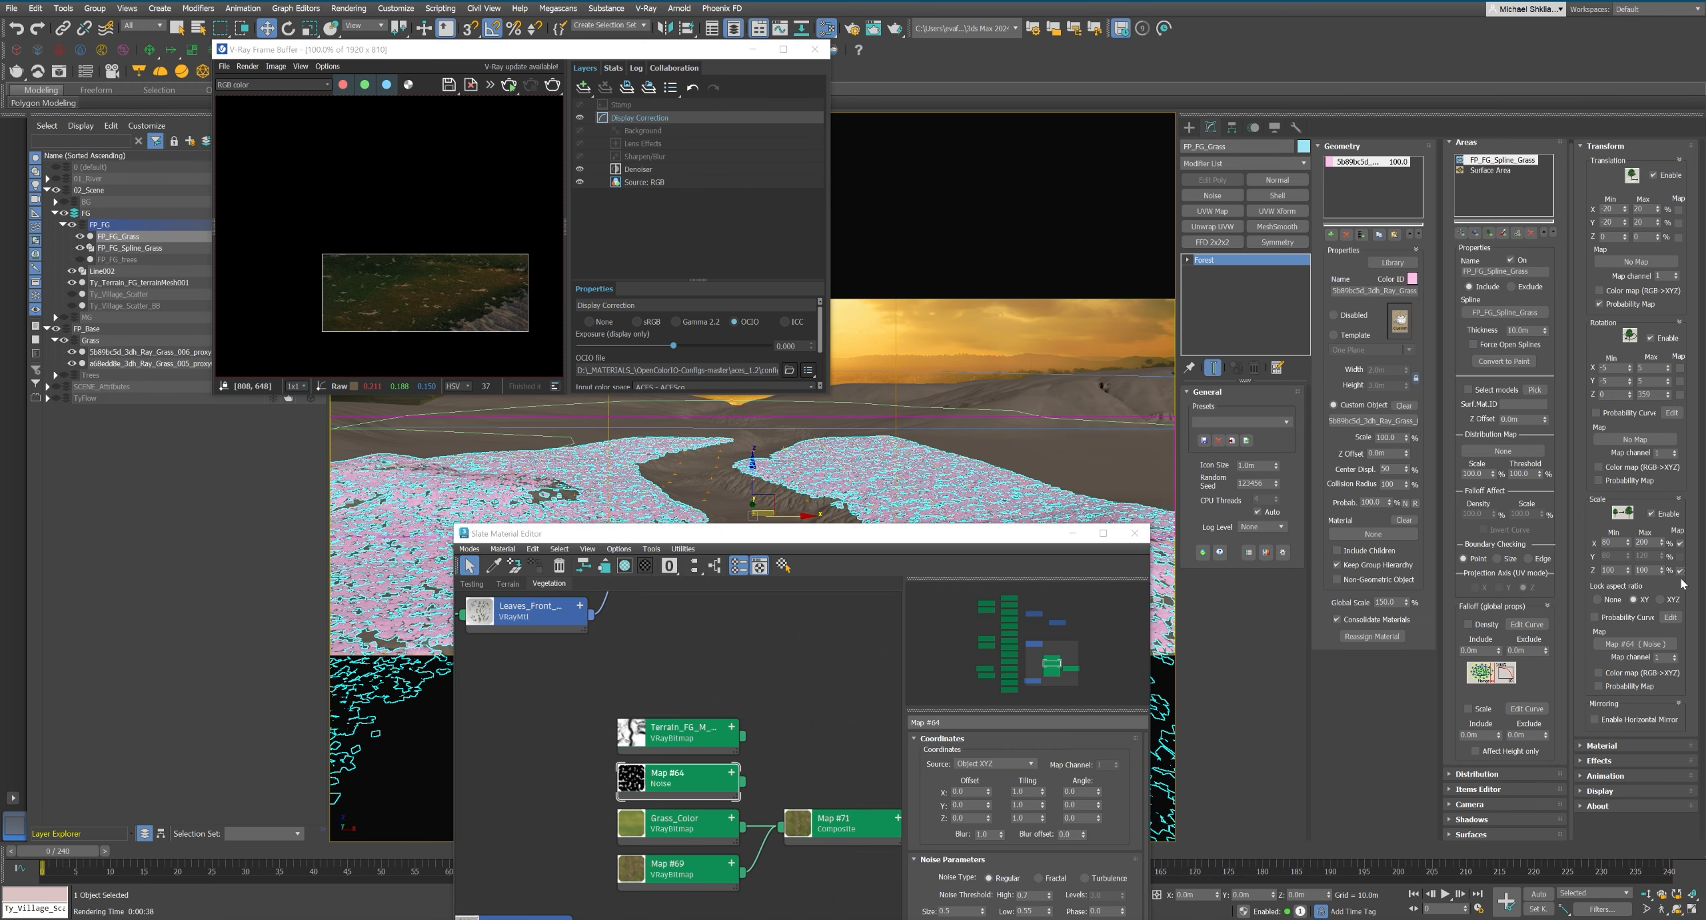
{"action": "left_click", "coordinate": [1680, 544]}
{"action": "double_click", "coordinate": [1642, 542]}
{"action": "type", "text": "120"}
{"action": "key", "text": "Return"}
Set the Z scale range of the FP_FG_Grass forest to a minimum of 90% and a maximum of 500%.
{"action": "double_click", "coordinate": [1642, 570]}
{"action": "type", "text": "300"}
{"action": "key", "text": "Return"}
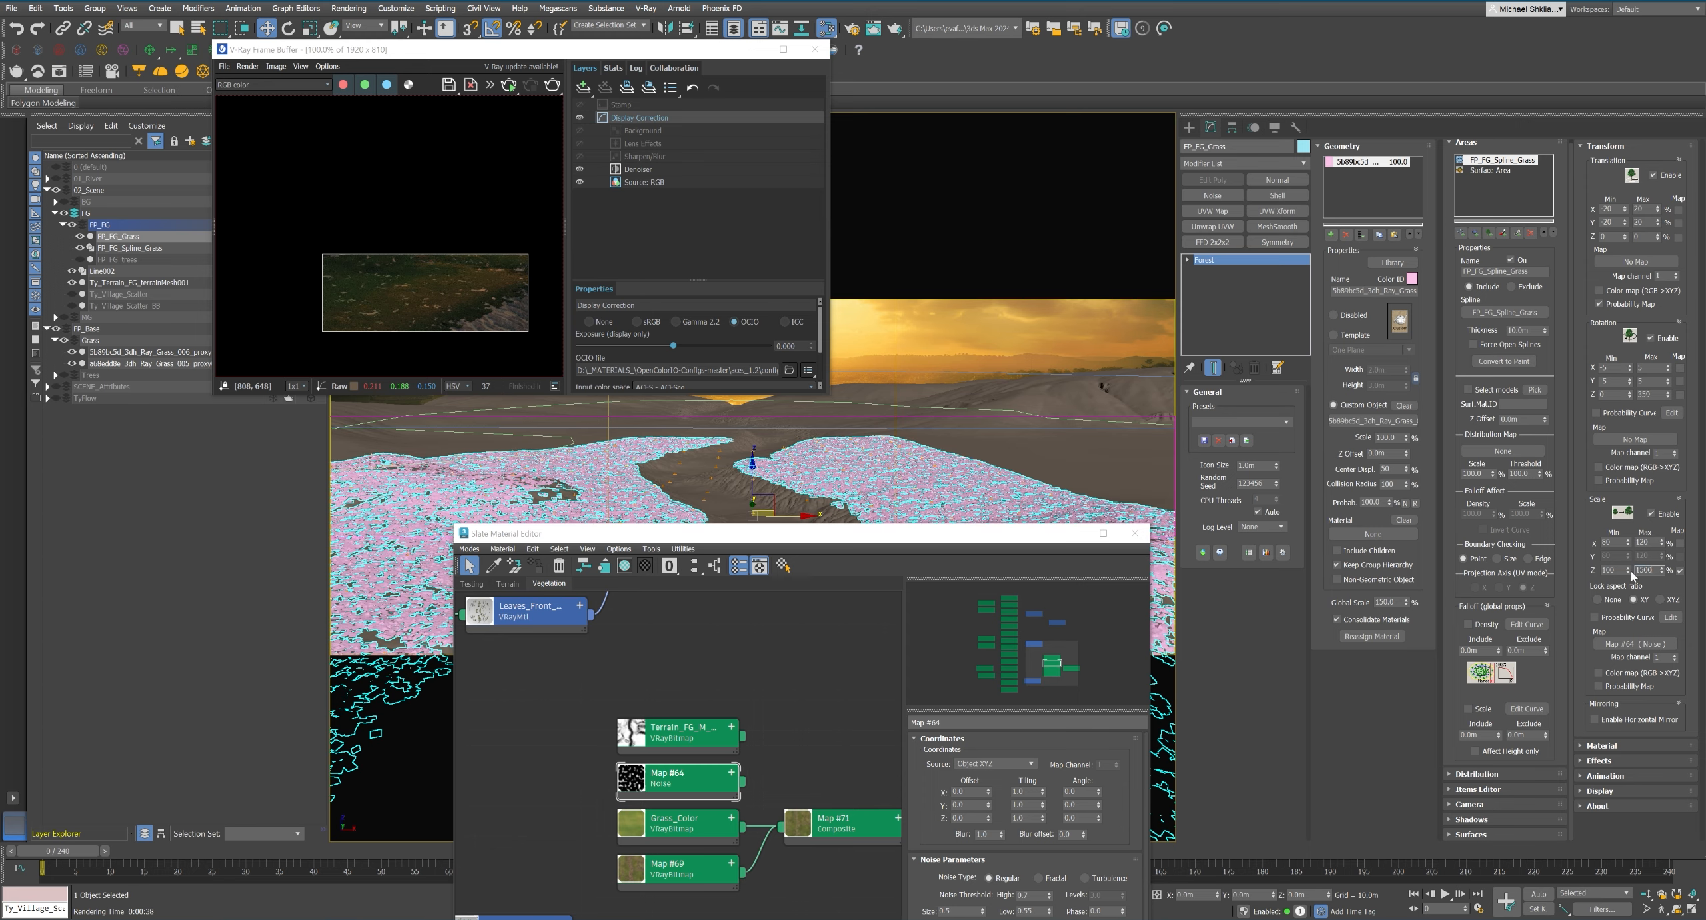
{"action": "left_click_drag", "start_coordinate": [853, 533], "coordinate": [1197, 73]}
{"action": "double_click", "coordinate": [1607, 570]}
{"action": "type", "text": "90"}
{"action": "key", "text": "Return"}
{"action": "type", "text": "500"}
{"action": "key", "text": "Return"}
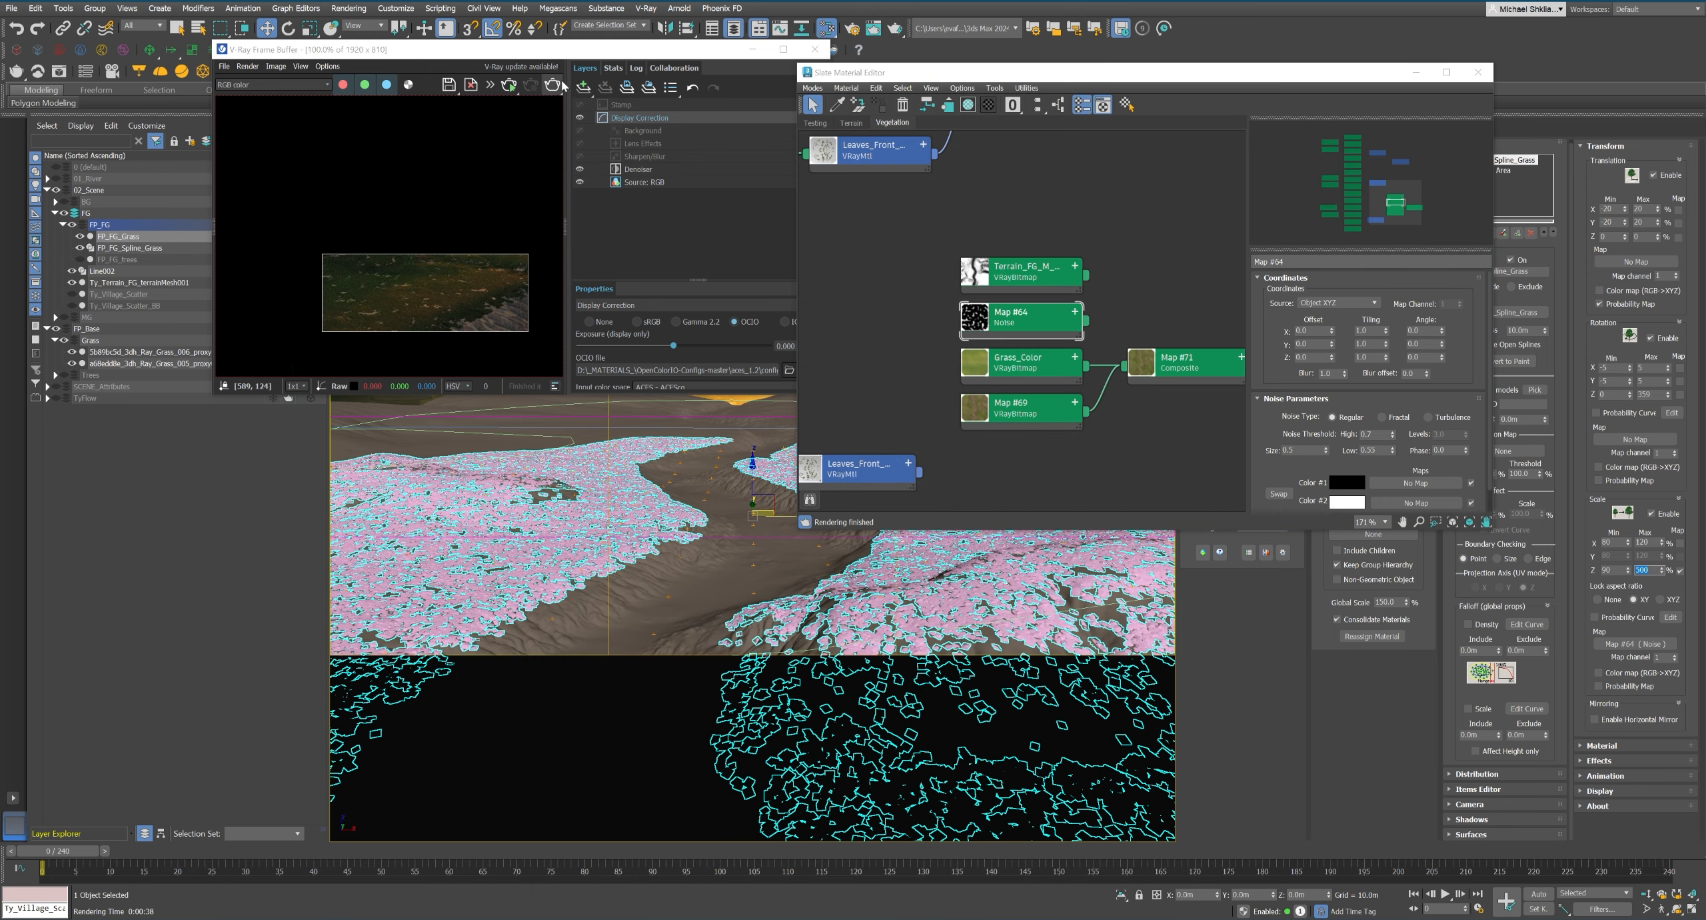
Rerender the camera view and examine the foreground grass up close in the frame buffer.
{"action": "left_click", "coordinate": [554, 86]}
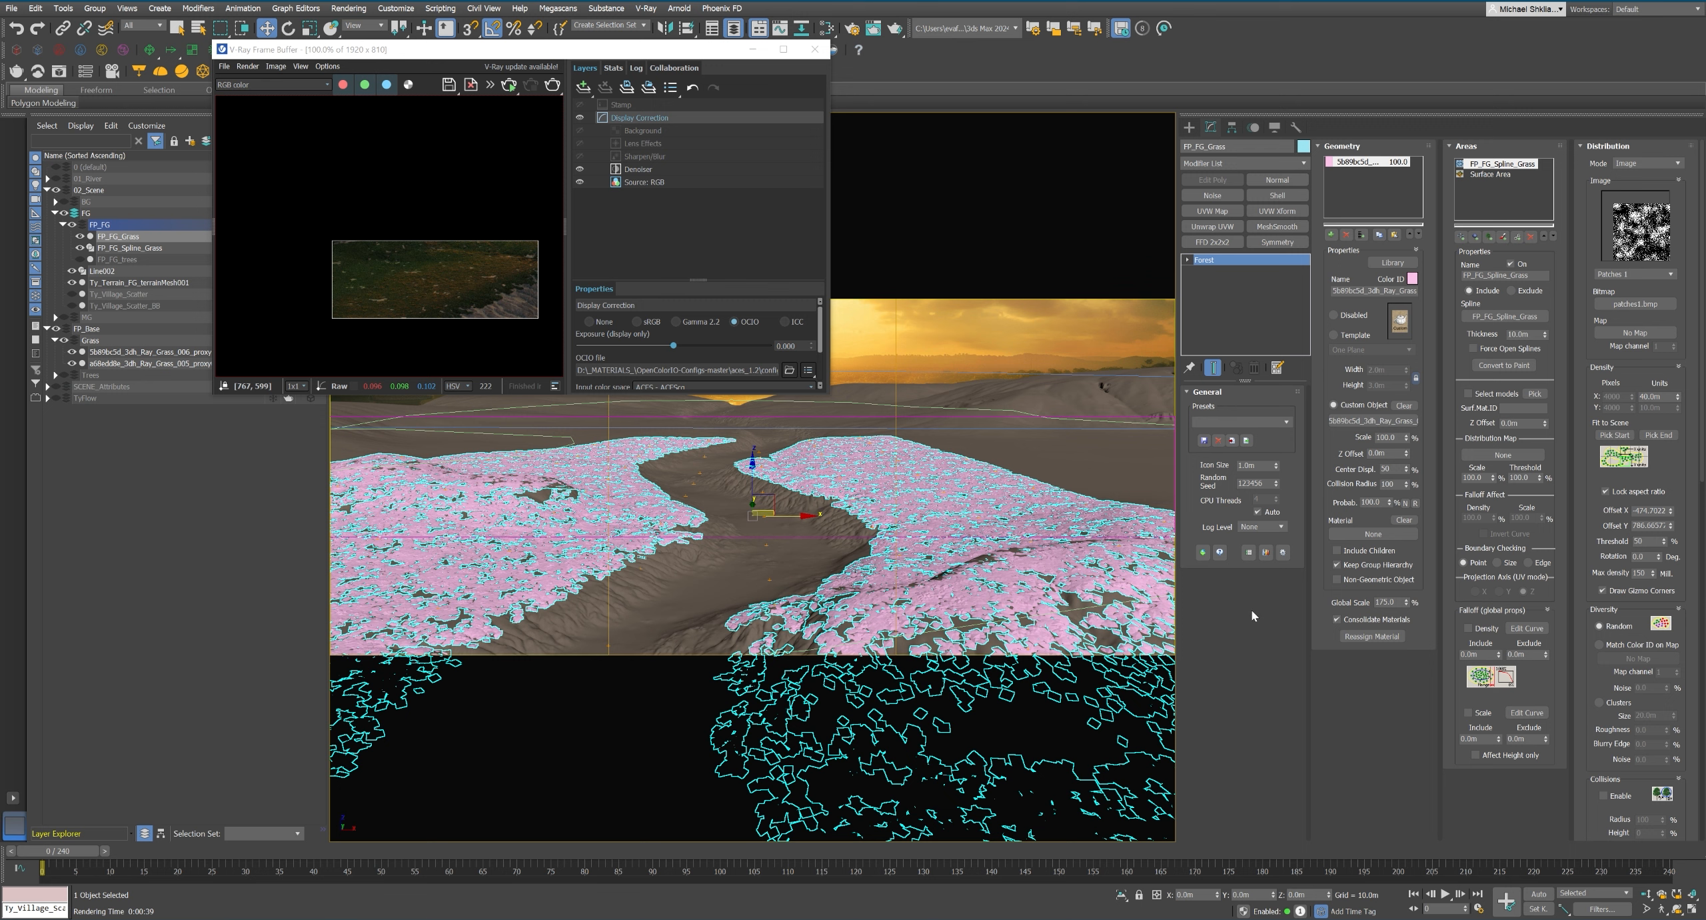
{"action": "left_click", "coordinate": [553, 86]}
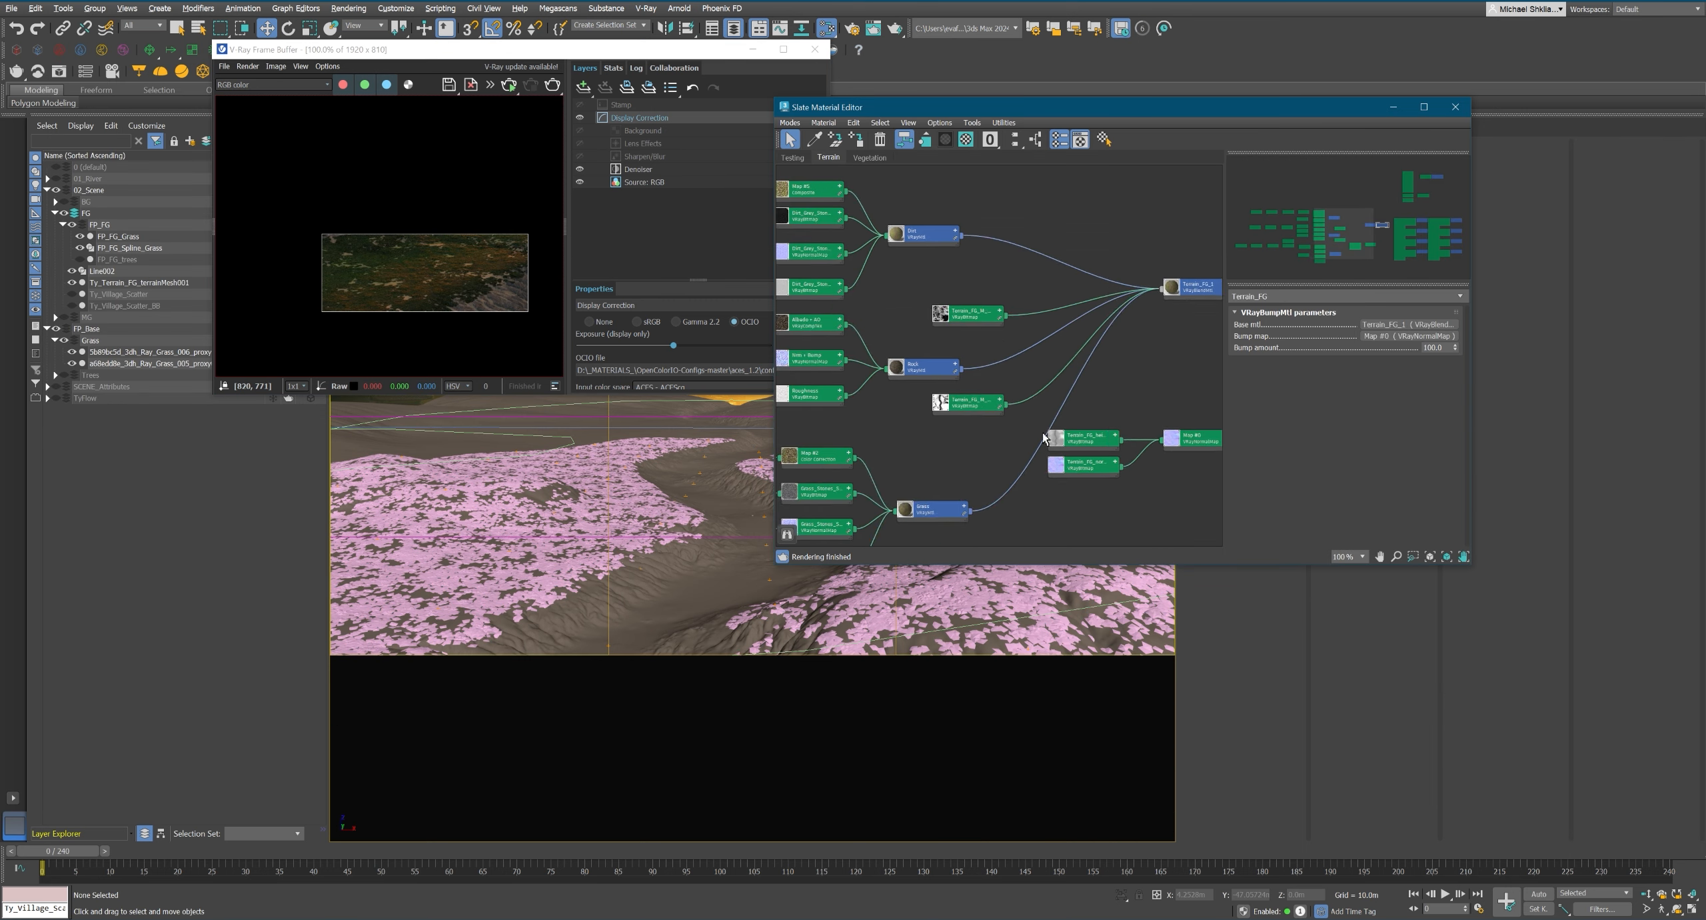
{"action": "middle_click_drag", "start_coordinate": [1044, 438], "coordinate": [1157, 496]}
{"action": "scroll", "coordinate": [403, 288], "scroll_direction": "up", "scroll_amount": 1}
Display the VRayDiffuseFilter render element and examine the diffuse colors of the foreground grass and terrain.
{"action": "left_click", "coordinate": [272, 84]}
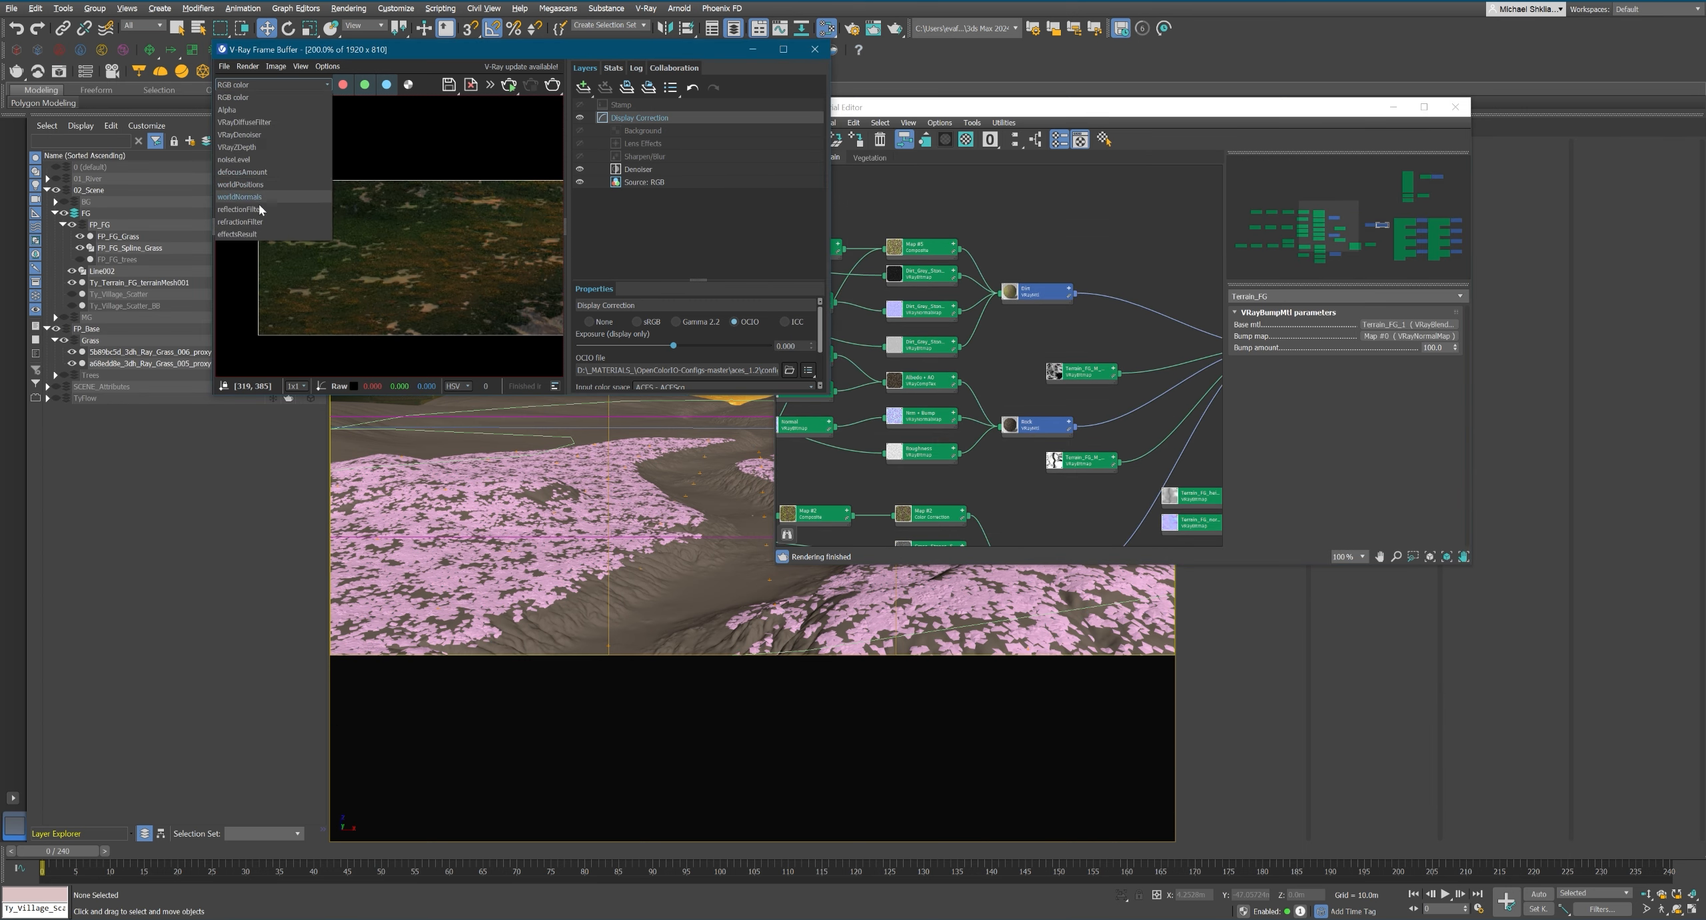
{"action": "left_click", "coordinate": [275, 224]}
{"action": "middle_click_drag", "start_coordinate": [394, 277], "coordinate": [302, 269]}
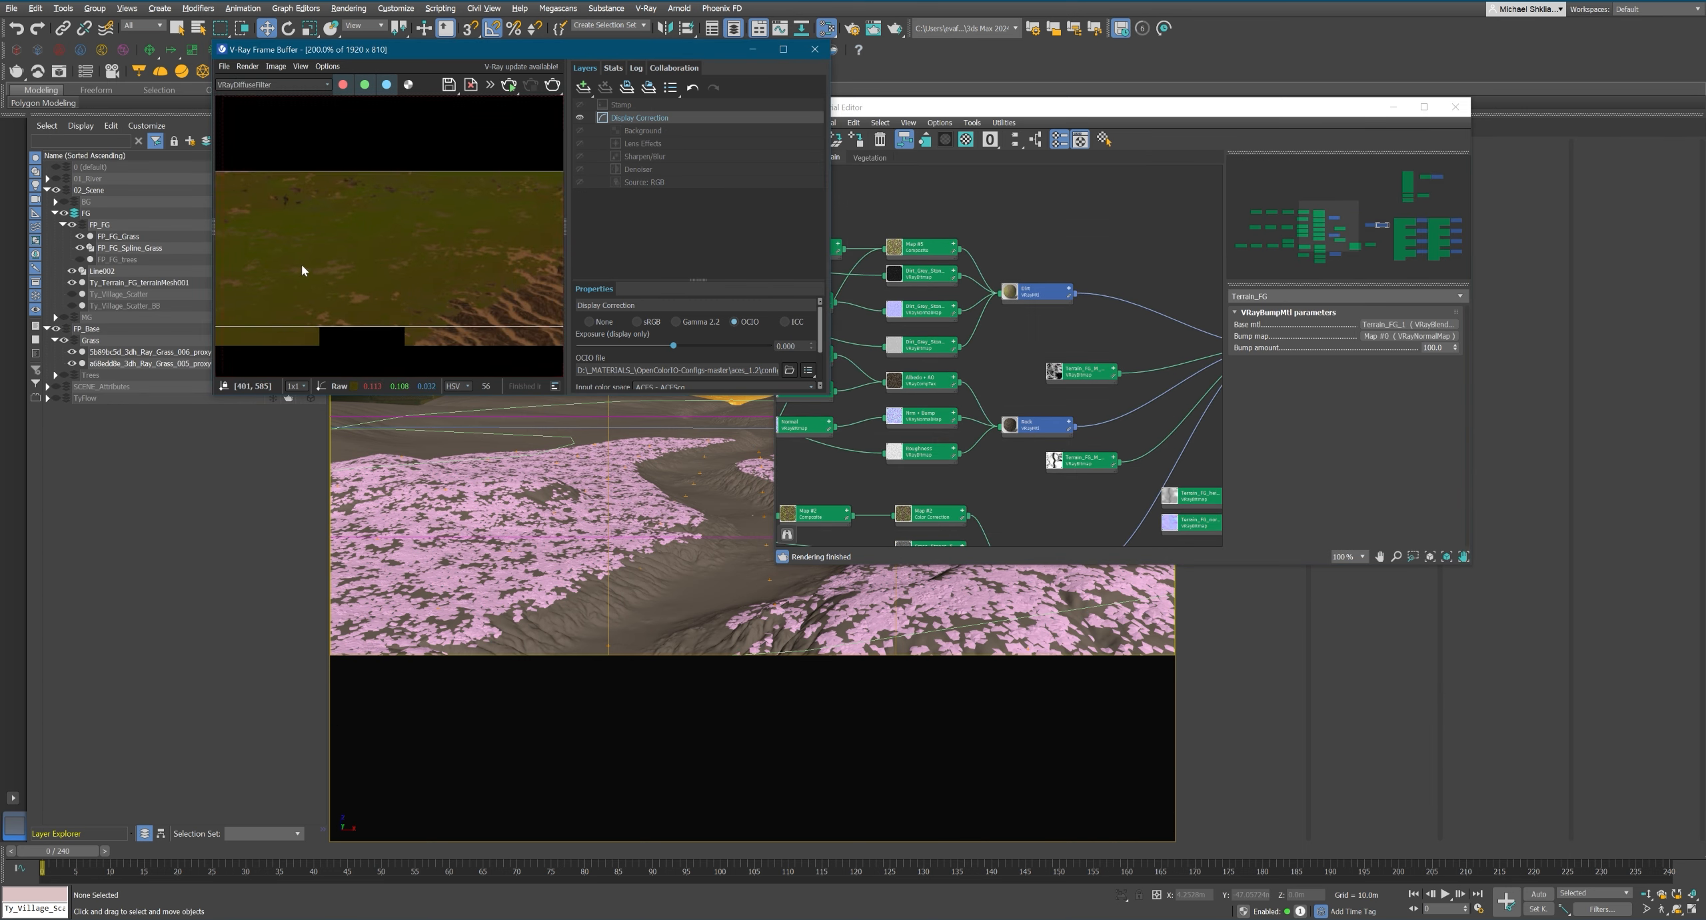
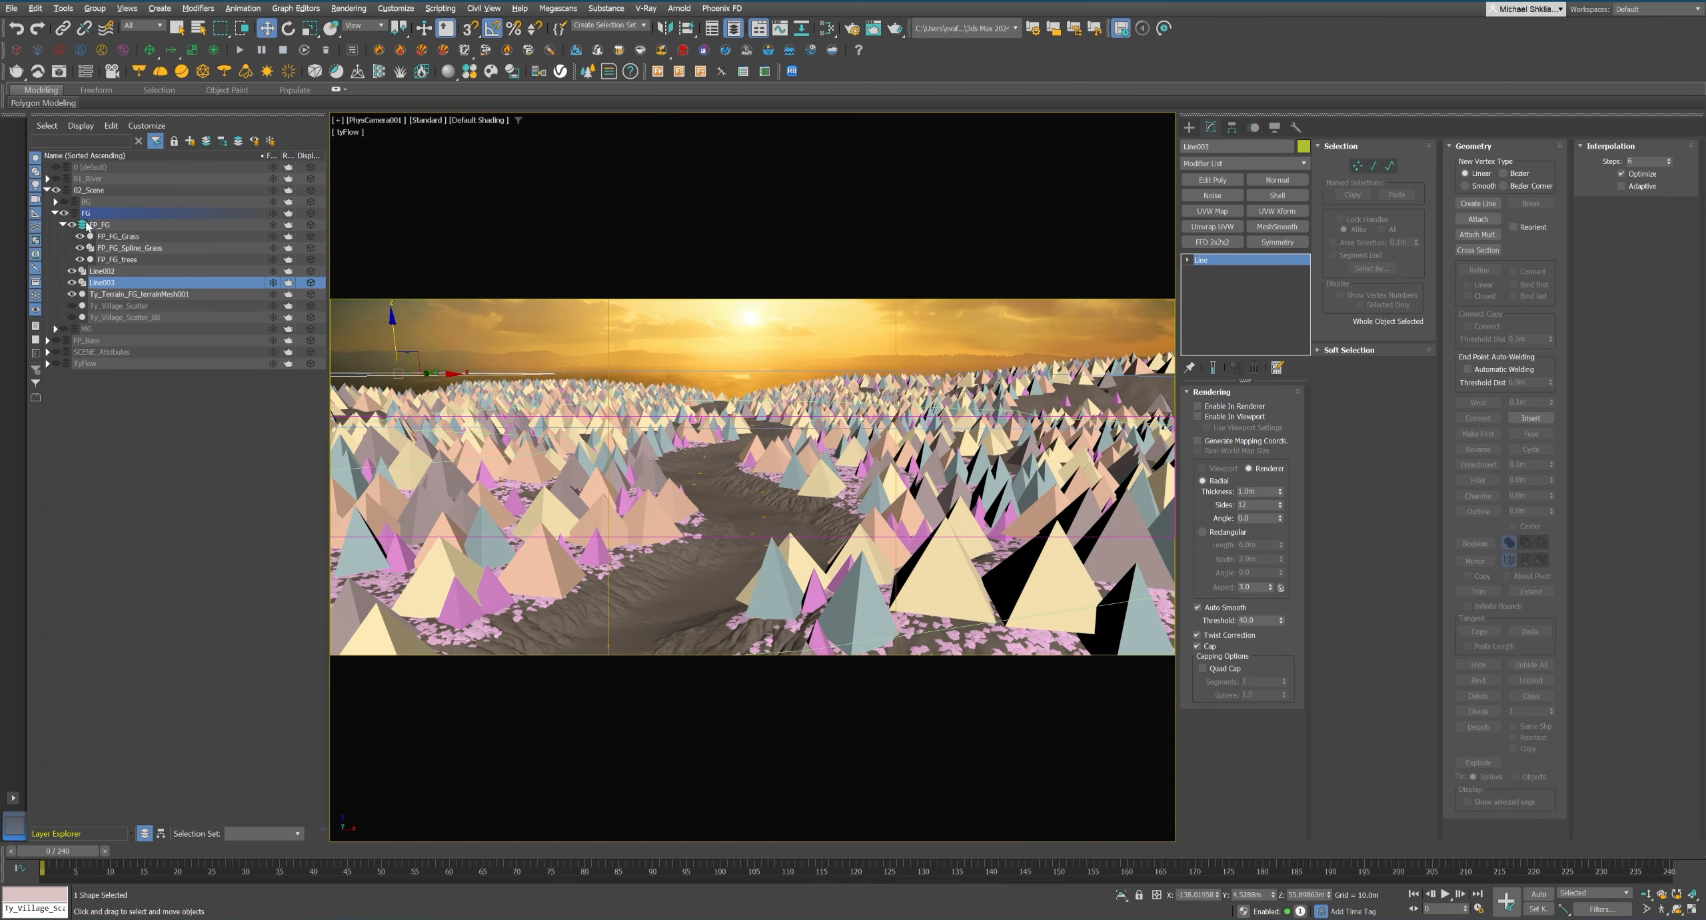
Move the Line003 spline into the FP_FG layer and rename it FG_FP_Spline_Trees.
{"action": "left_click_drag", "start_coordinate": [102, 282], "coordinate": [100, 225]}
{"action": "type", "text": "FG_FP_Spline_Trees"}
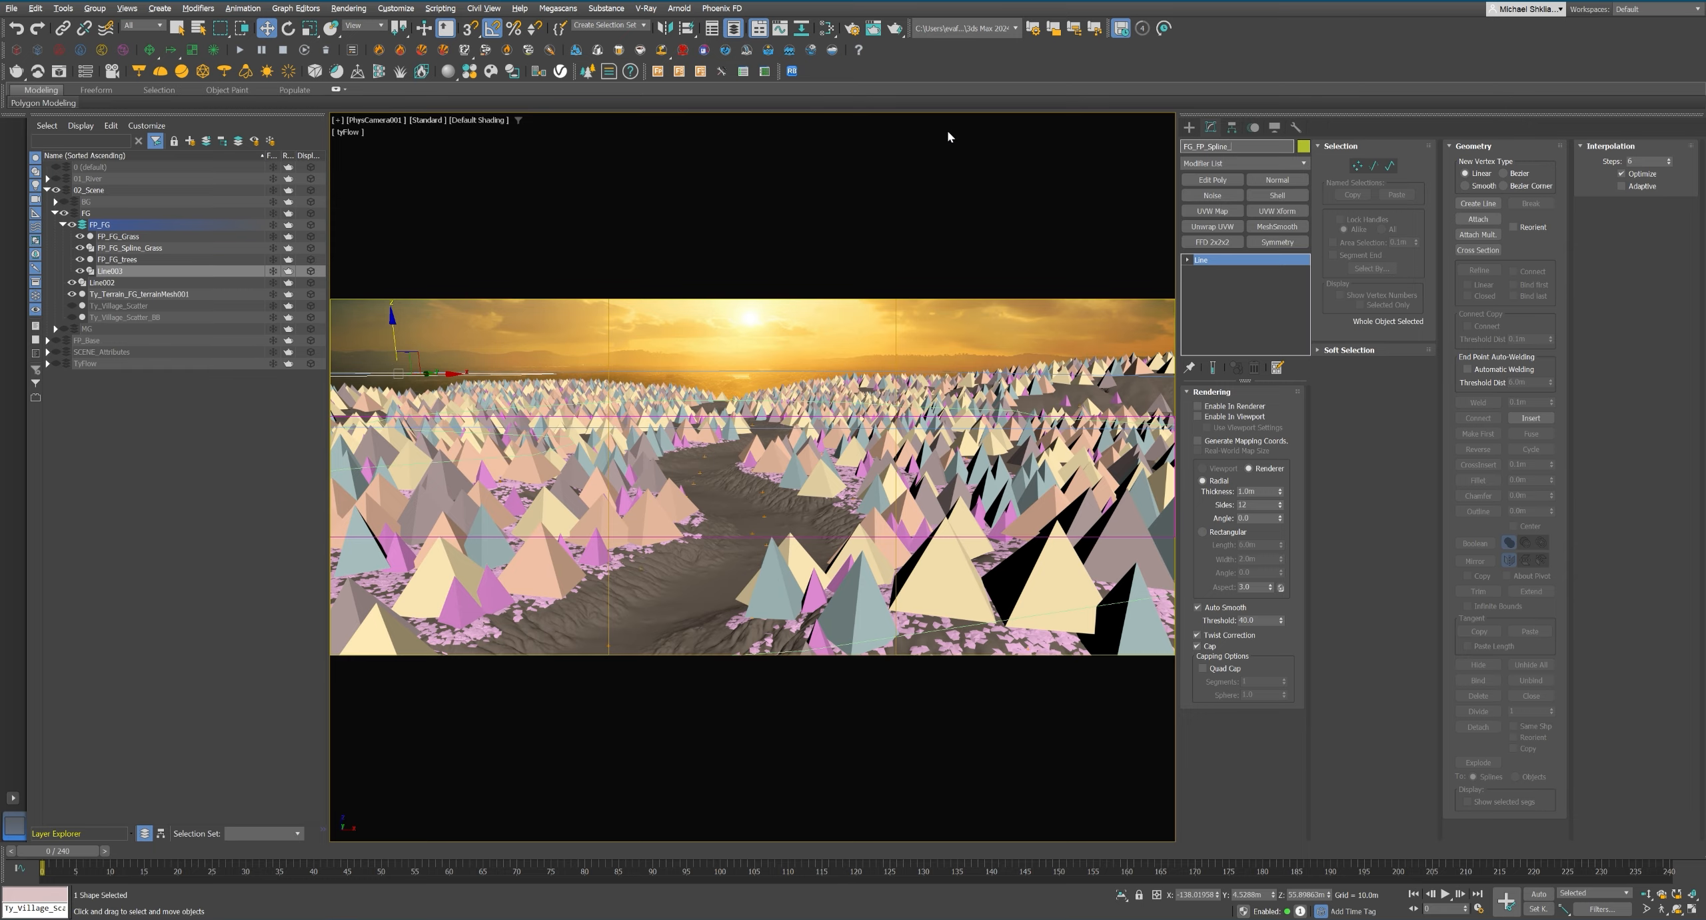
{"action": "key", "text": "Return"}
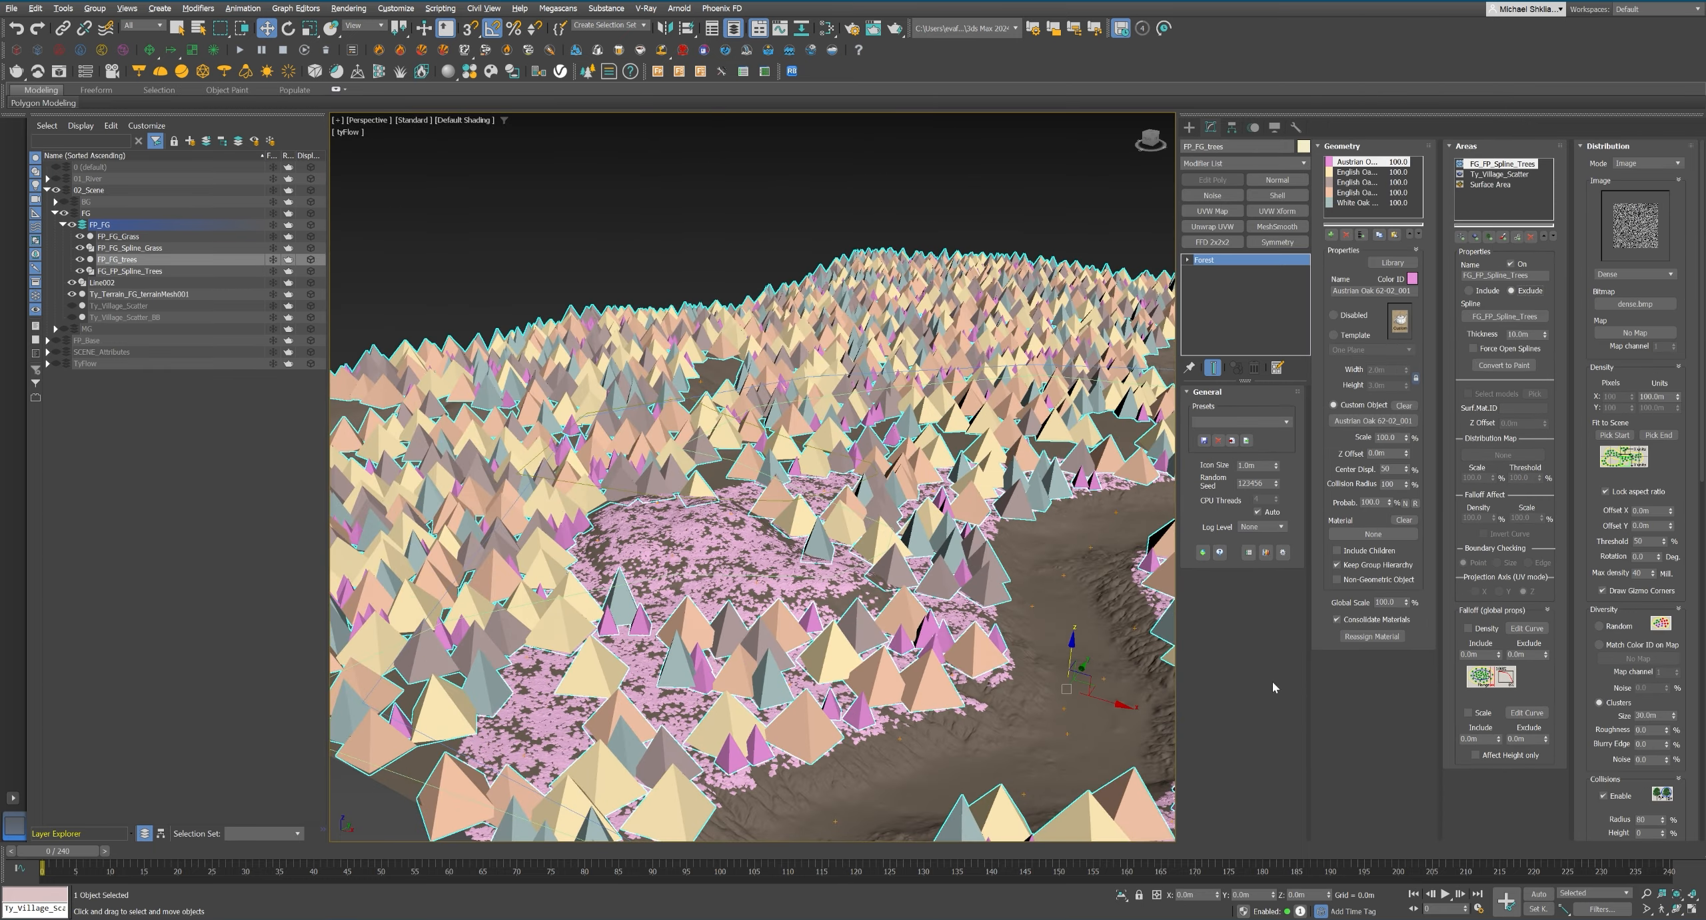
Add FG_FP_Spline_Trees as an exclude area of the FP_FG_trees forest and switch to the PureRef reference images.
{"action": "key", "text": "c"}
{"action": "left_click", "coordinate": [307, 919]}
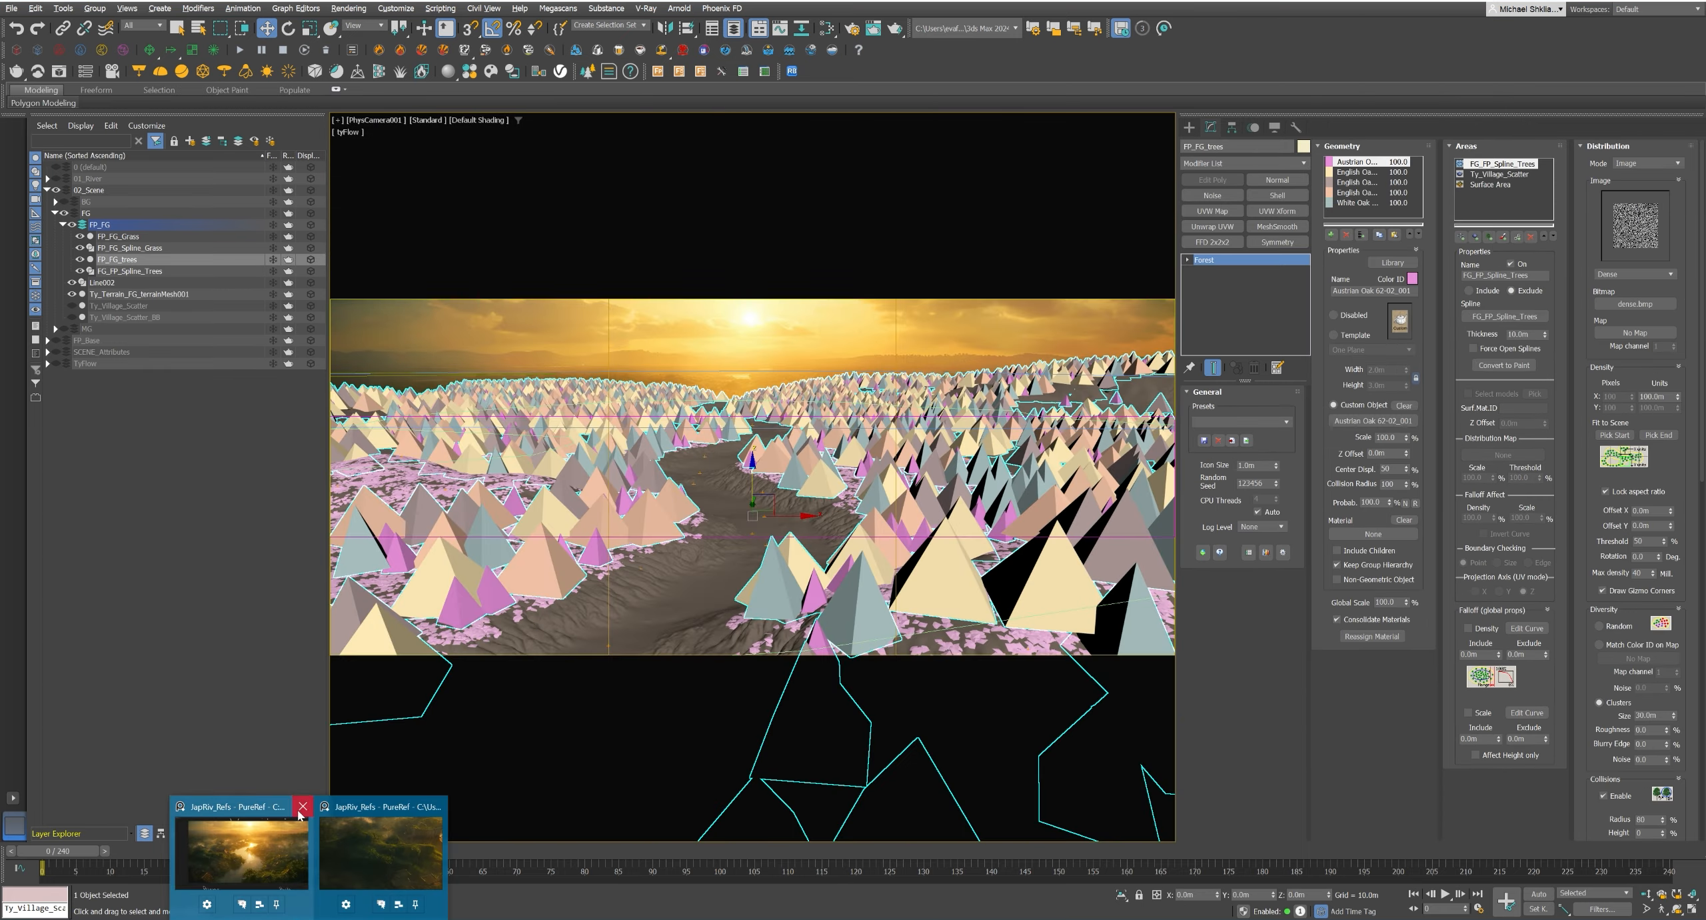
{"action": "left_click", "coordinate": [379, 841]}
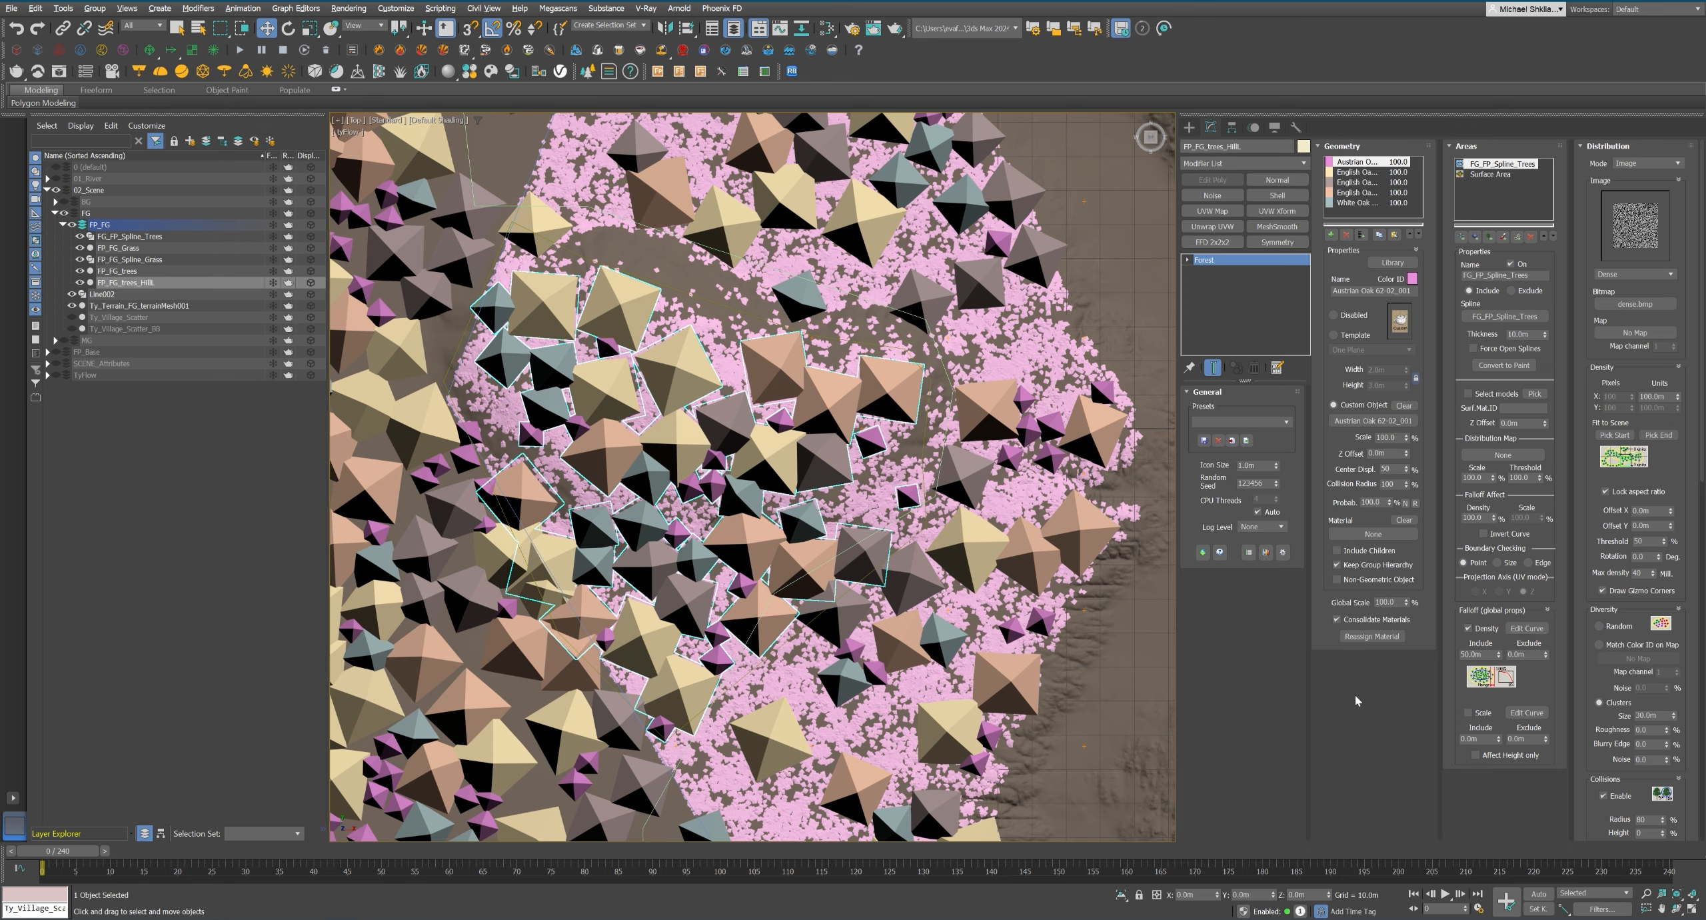
Set the density and scale falloff include distances of the hill trees forest's FG_FP_Spline_Trees area to 50 m.
{"action": "key", "text": "Return"}
{"action": "type", "text": "50"}
{"action": "key", "text": "Return"}
{"action": "left_click", "coordinate": [1527, 712]}
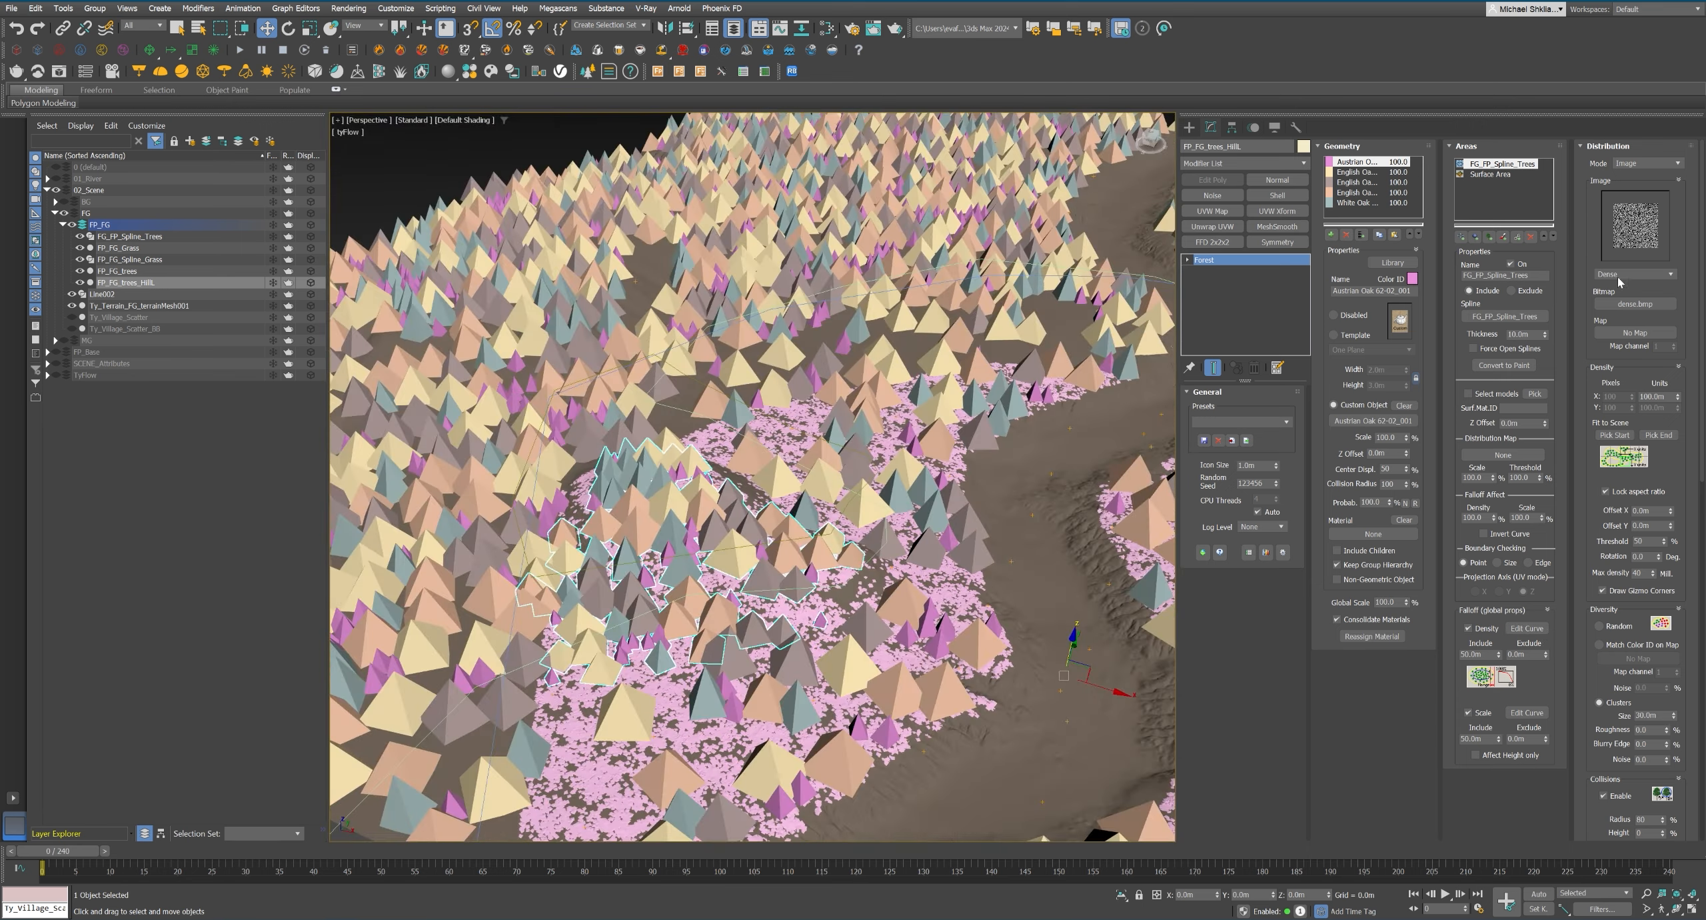
Set the hill forest's Dense distribution to 600 m units, with an X offset of about 43 m and Y offset of about -28 m.
{"action": "scroll", "coordinate": [1626, 277], "scroll_direction": "down", "scroll_amount": 4}
{"action": "scroll", "coordinate": [1660, 280], "scroll_direction": "up", "scroll_amount": 4}
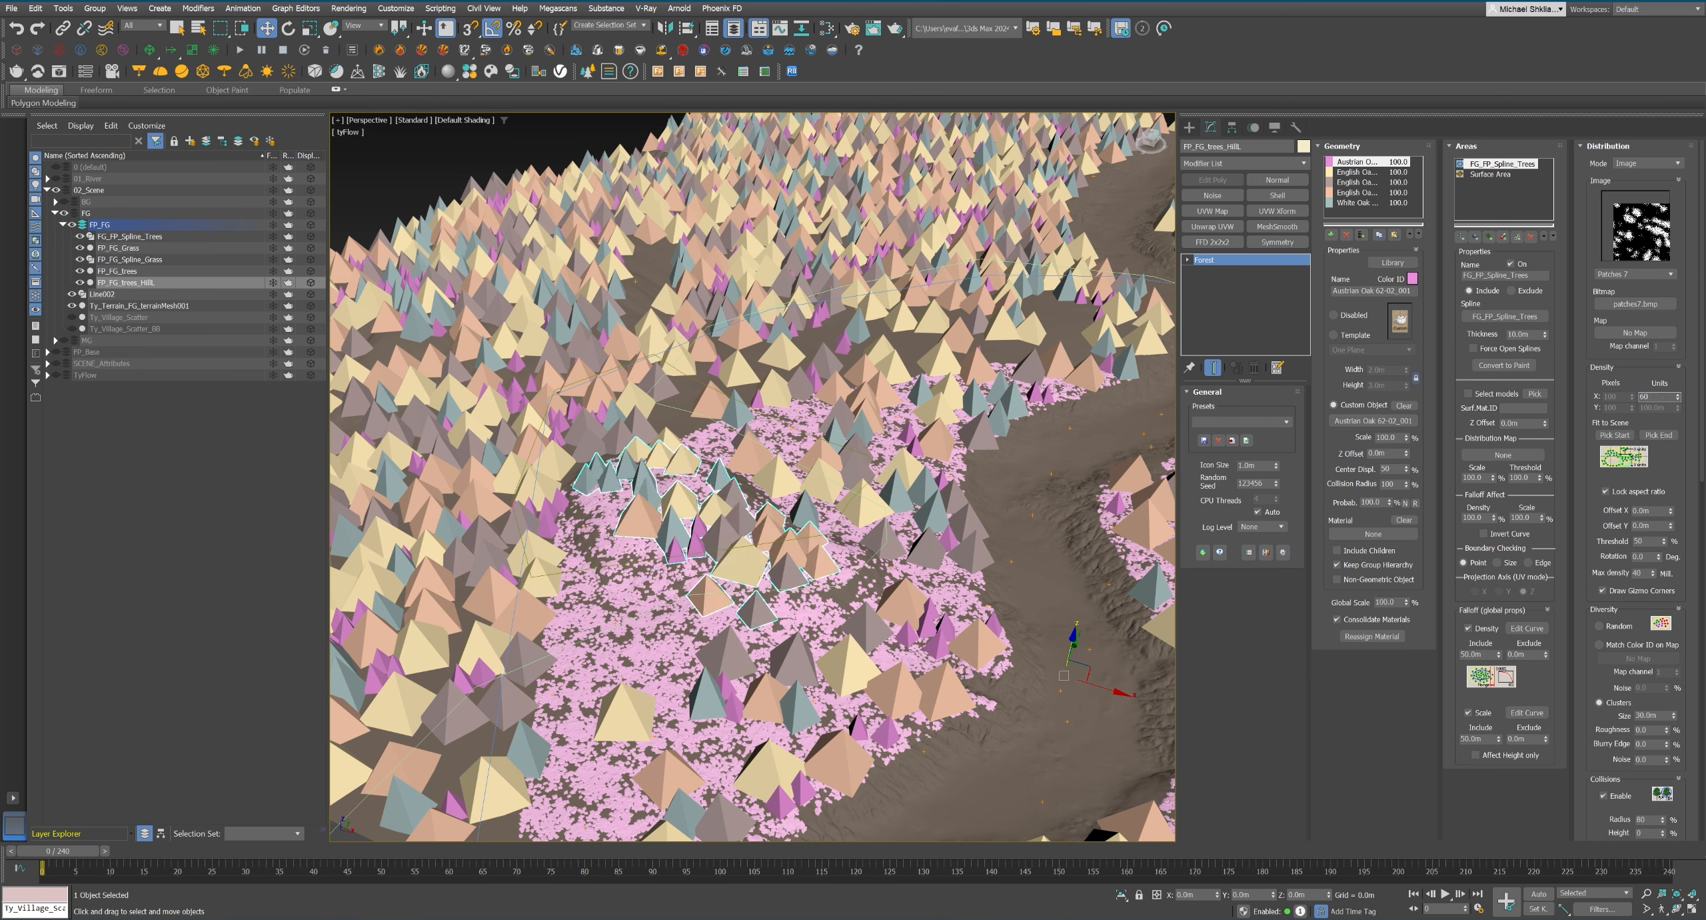
{"action": "key", "text": "c"}
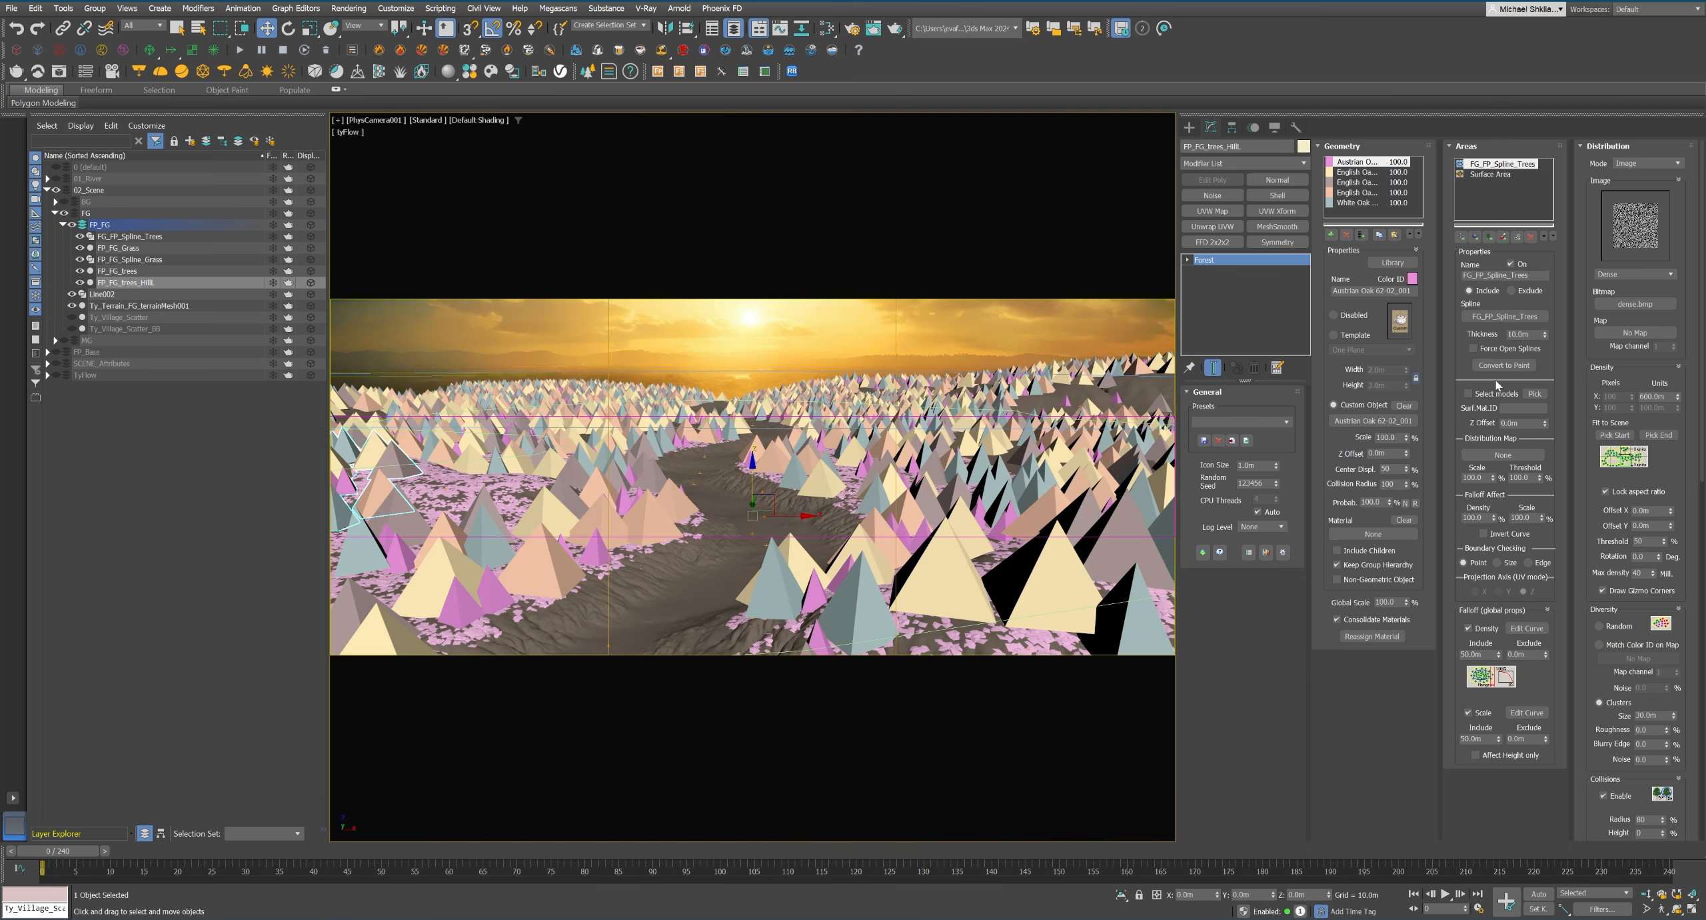
{"action": "left_click_drag", "start_coordinate": [1671, 511], "coordinate": [1352, 439]}
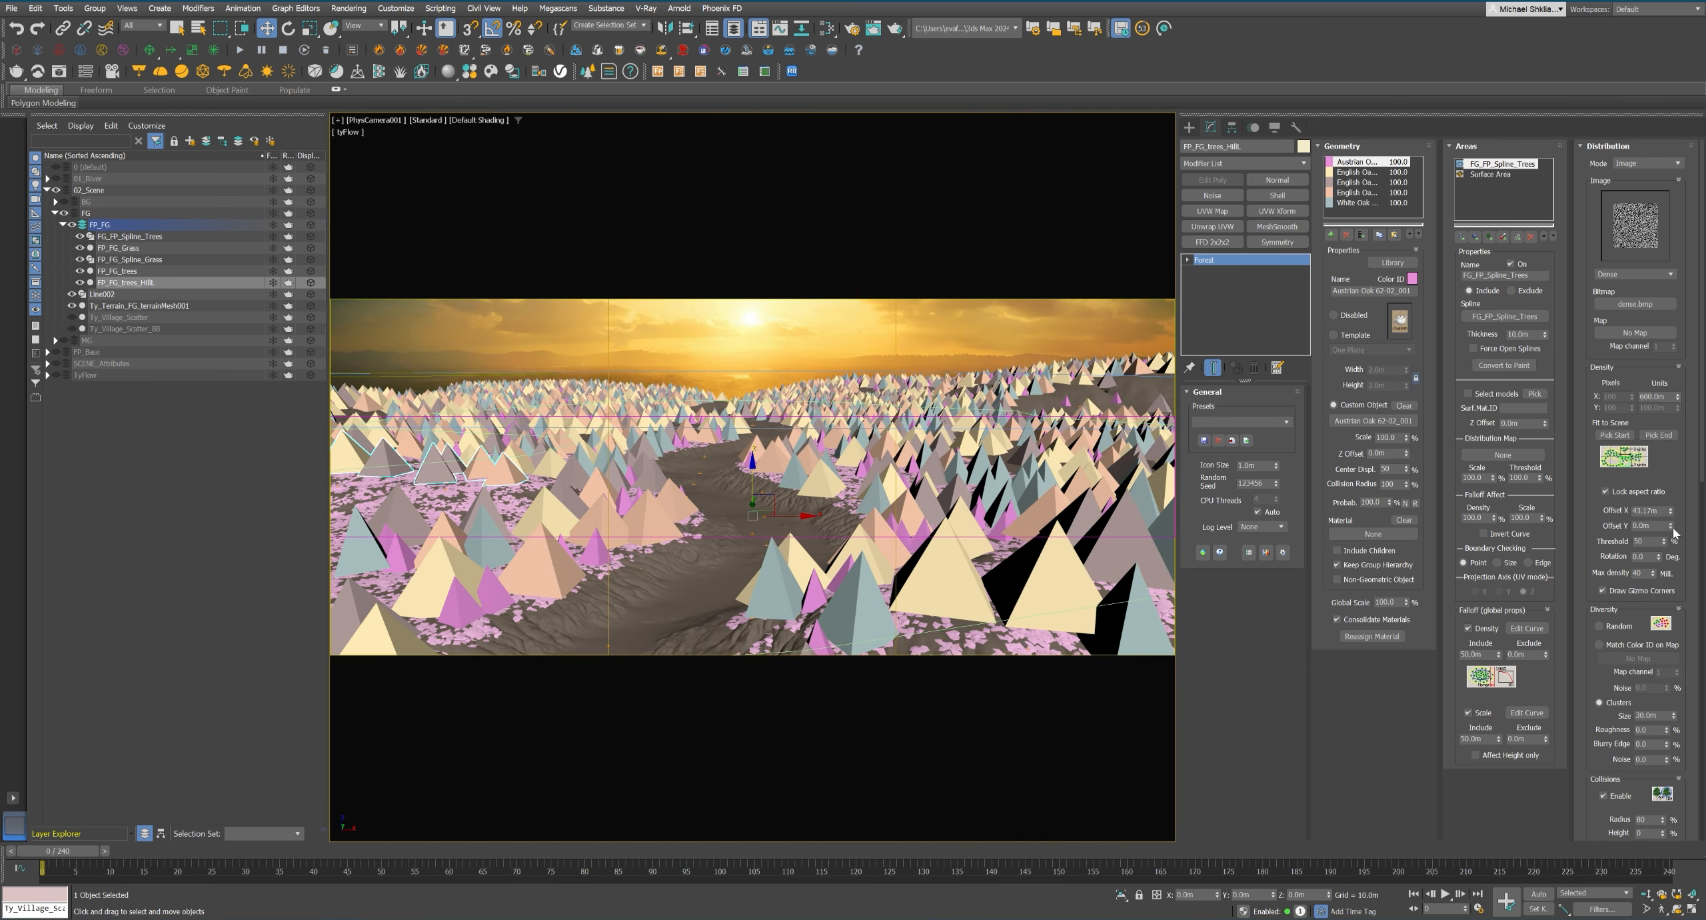
{"action": "left_click_drag", "start_coordinate": [1672, 528], "coordinate": [1324, 849]}
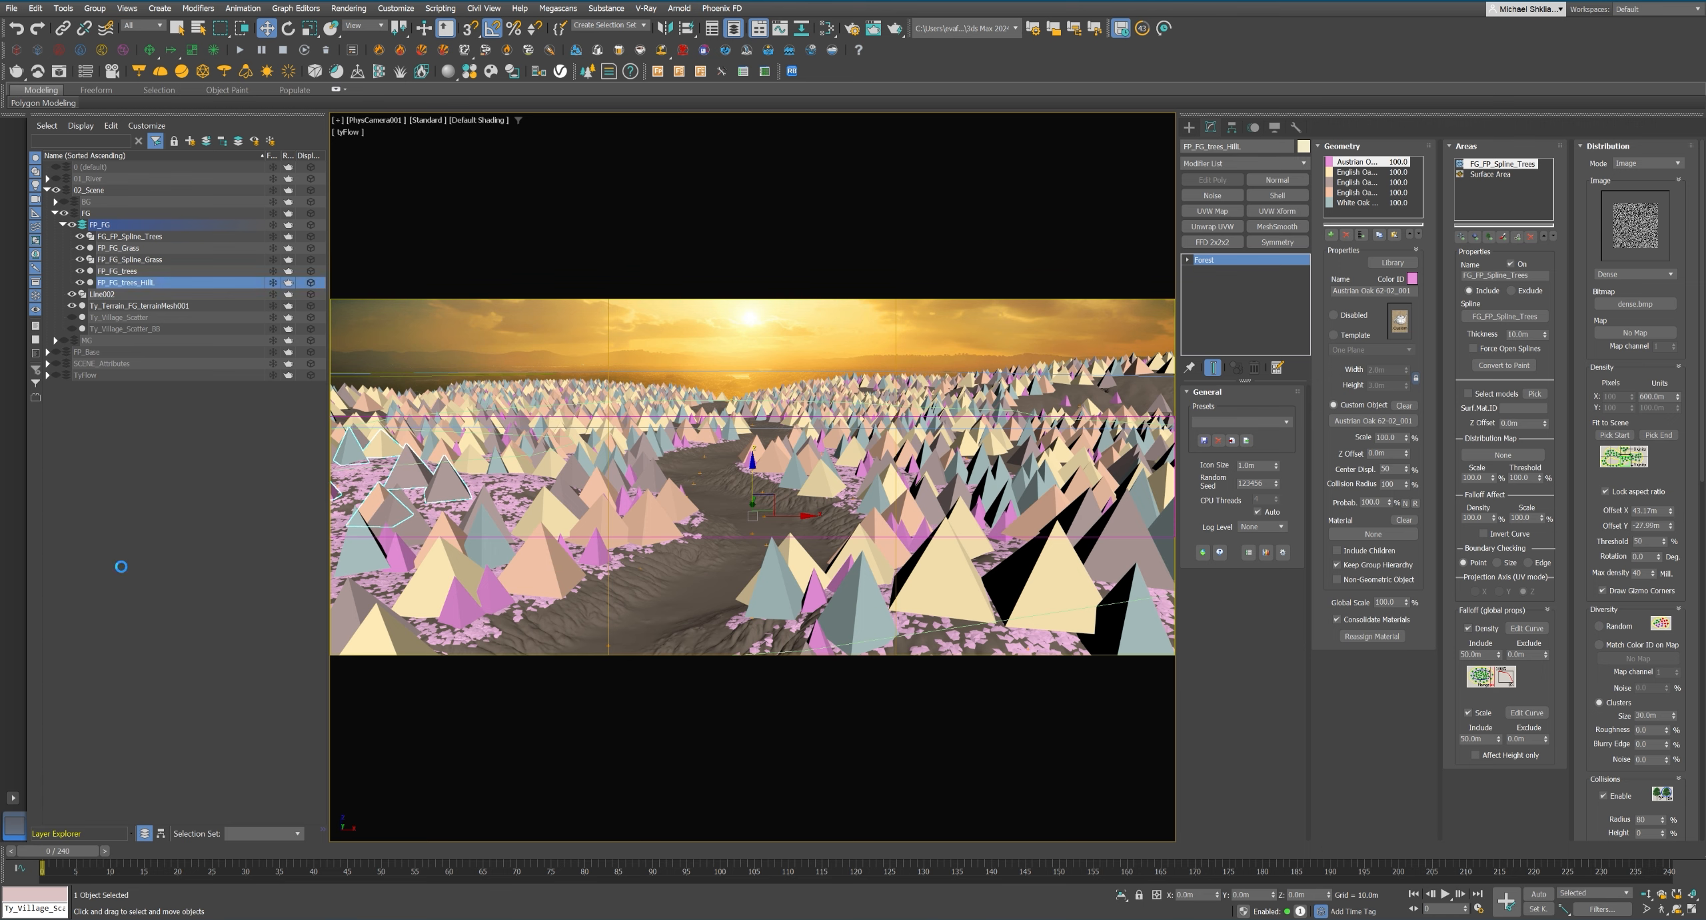
Deselect the forest, render a region of the camera view and check the hill trees in the frame buffer.
{"action": "left_click", "coordinate": [121, 567]}
{"action": "left_click", "coordinate": [59, 71]}
{"action": "left_click", "coordinate": [552, 87]}
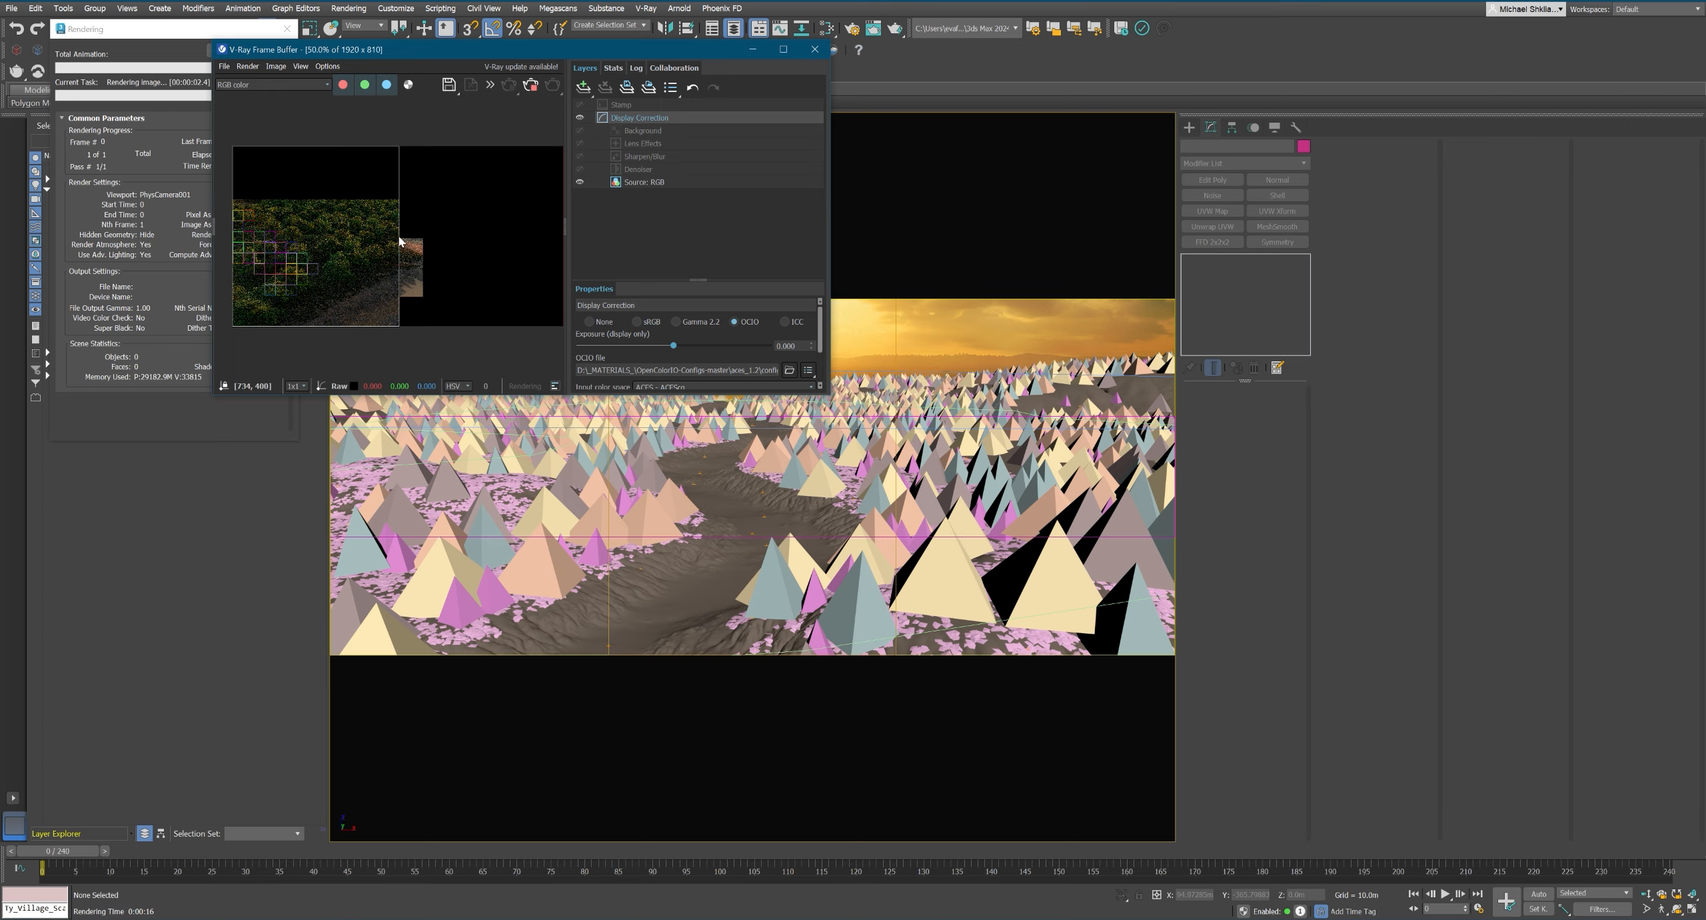
{"action": "left_click", "coordinate": [447, 474]}
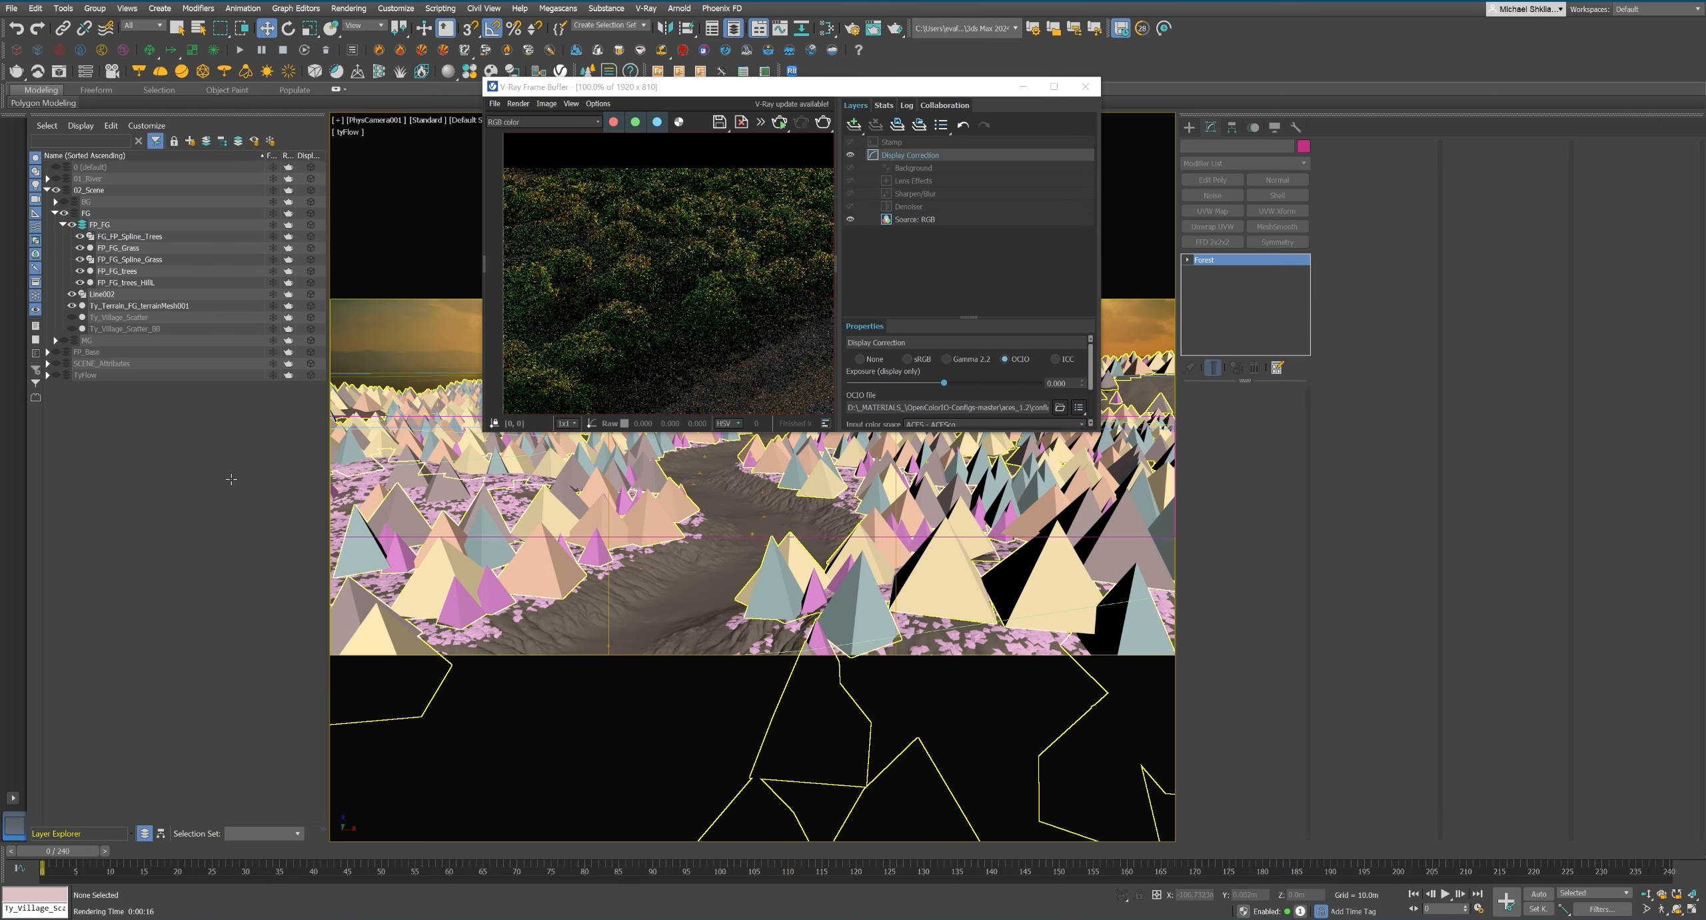
Reshape the FG_FP_Spline_Trees boundary in the top view by moving its vertices on the hill.
{"action": "key", "text": "t"}
{"action": "left_click_drag", "start_coordinate": [764, 86], "coordinate": [1313, 98]}
{"action": "middle_click_drag", "start_coordinate": [827, 414], "coordinate": [743, 375]}
{"action": "left_click", "coordinate": [829, 475]}
{"action": "key", "text": "1"}
{"action": "left_click_drag", "start_coordinate": [848, 459], "coordinate": [816, 550]}
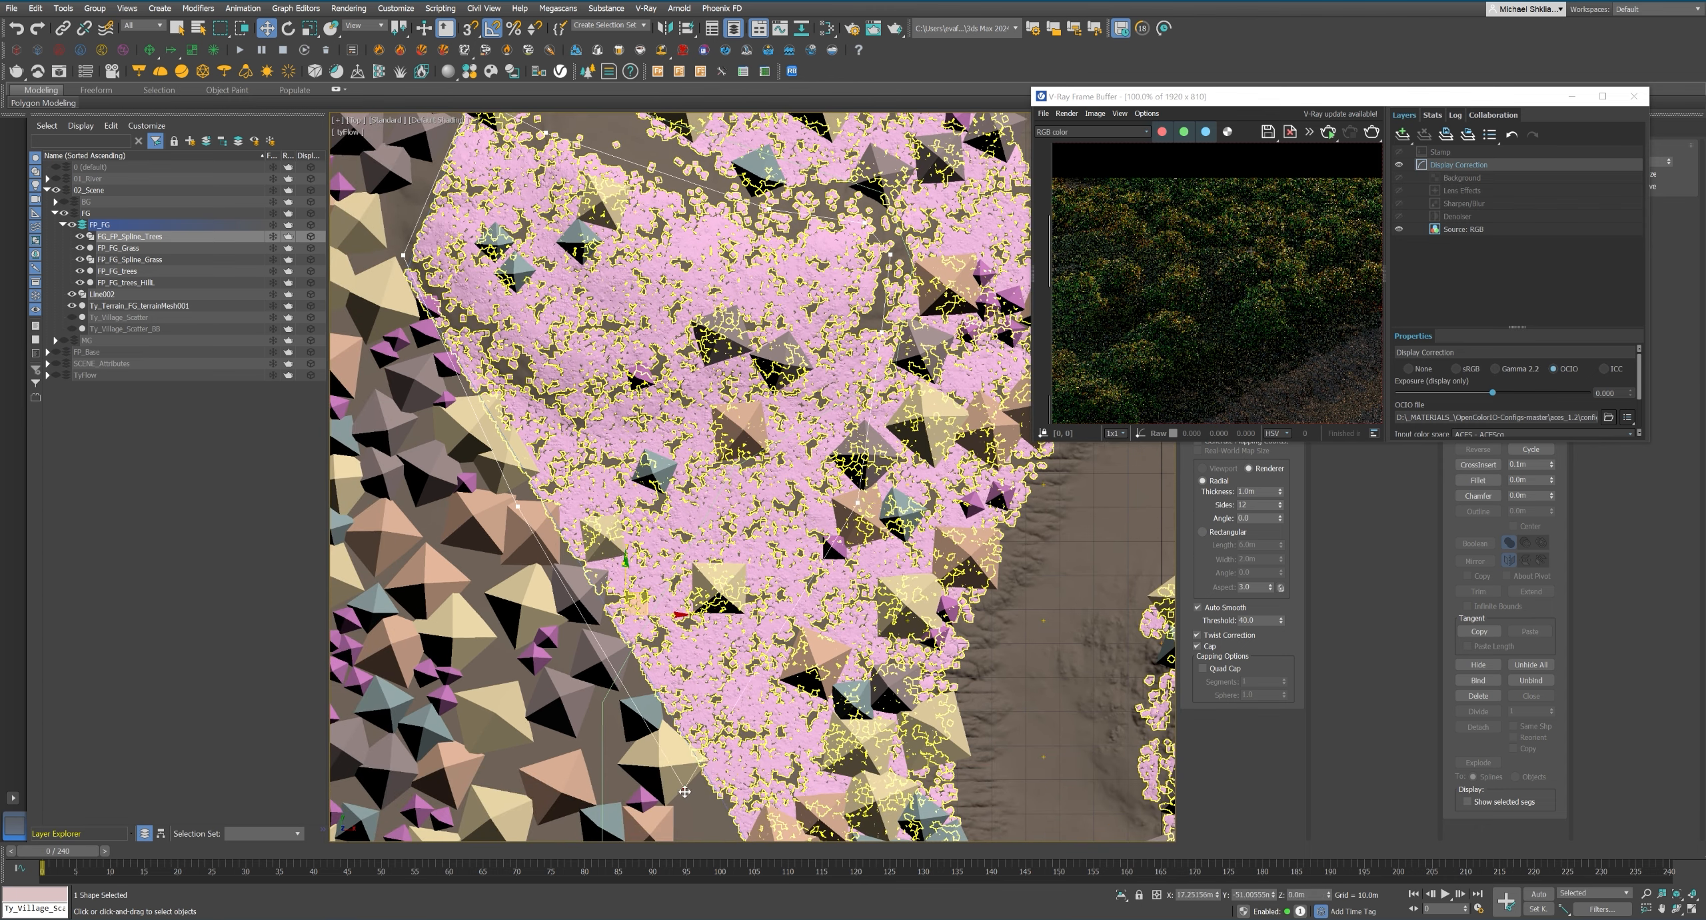
Rerender the camera view and examine the hillside trees and bare ground up close in the frame buffer.
{"action": "key", "text": "c"}
{"action": "scroll", "coordinate": [1125, 293], "scroll_direction": "down", "scroll_amount": 1}
{"action": "key", "text": "shift+q"}
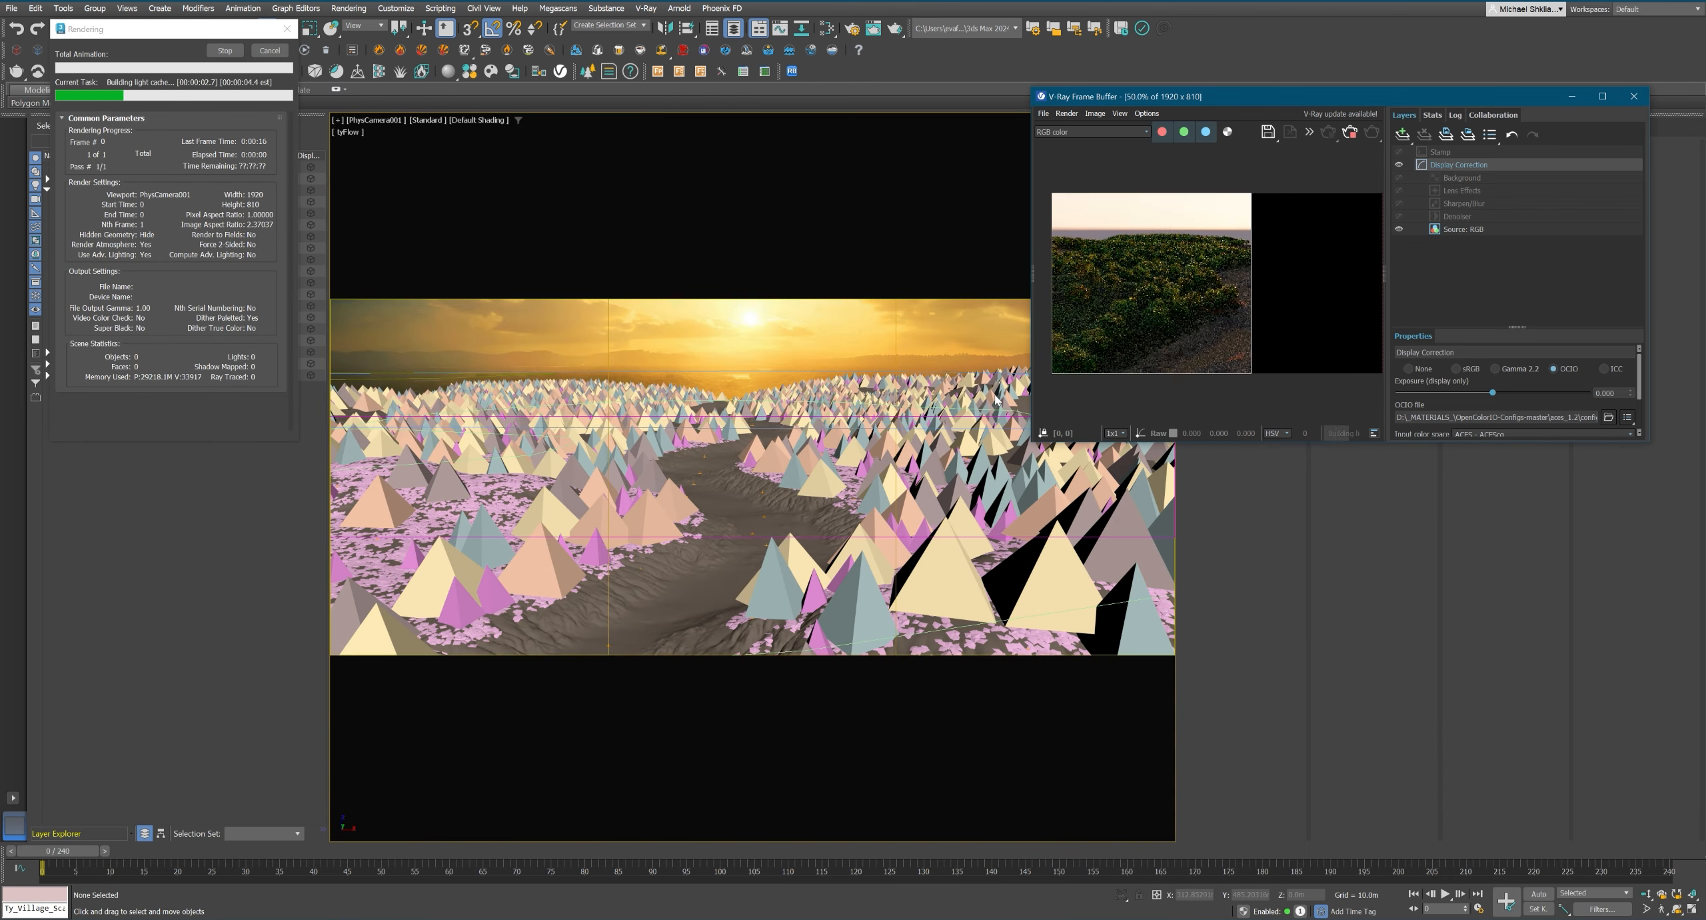
{"action": "scroll", "coordinate": [1151, 302], "scroll_direction": "up", "scroll_amount": 1}
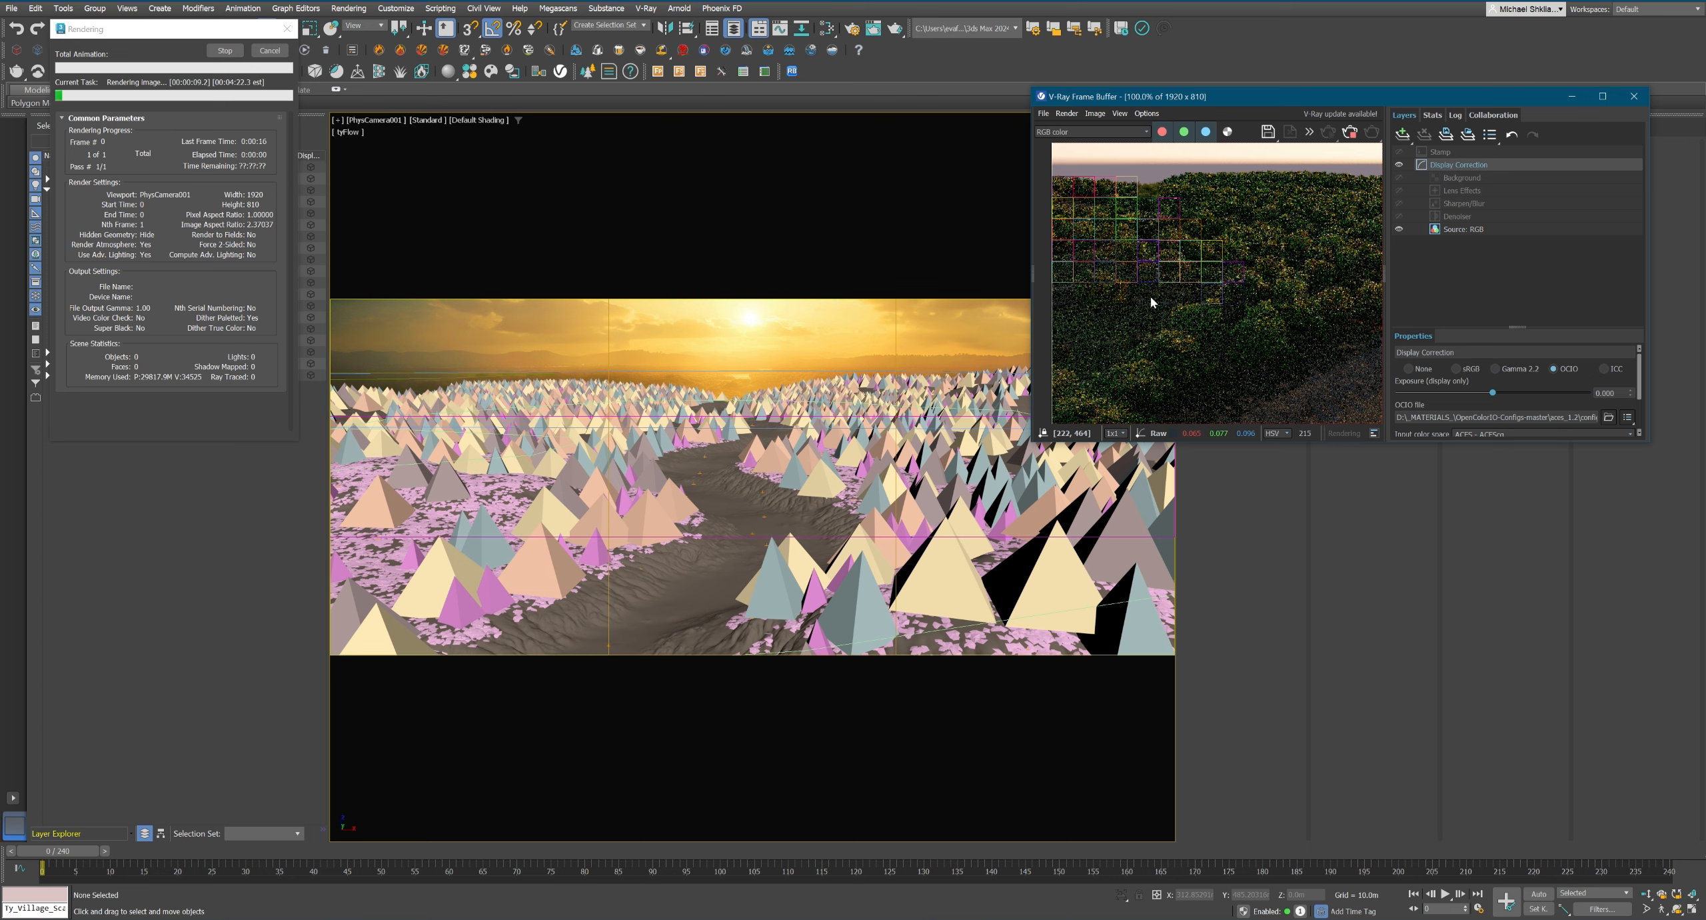
{"action": "middle_click_drag", "start_coordinate": [1151, 297], "coordinate": [1095, 240]}
{"action": "scroll", "coordinate": [1095, 244], "scroll_direction": "up", "scroll_amount": 1}
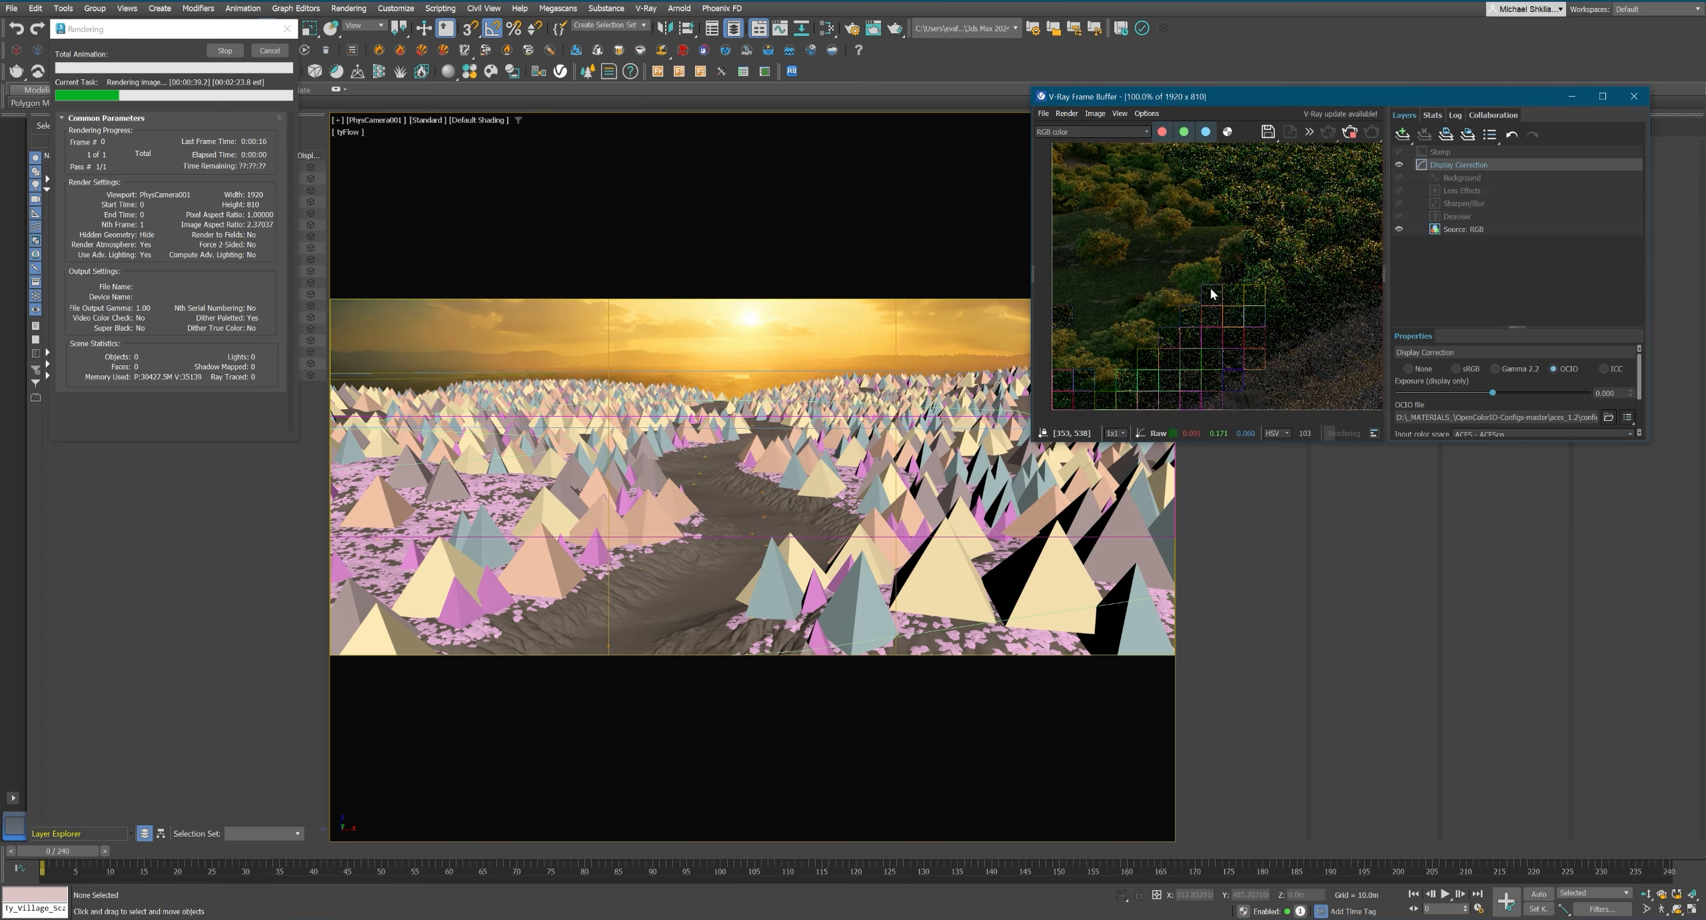
{"action": "scroll", "coordinate": [1143, 223], "scroll_direction": "down", "scroll_amount": 1}
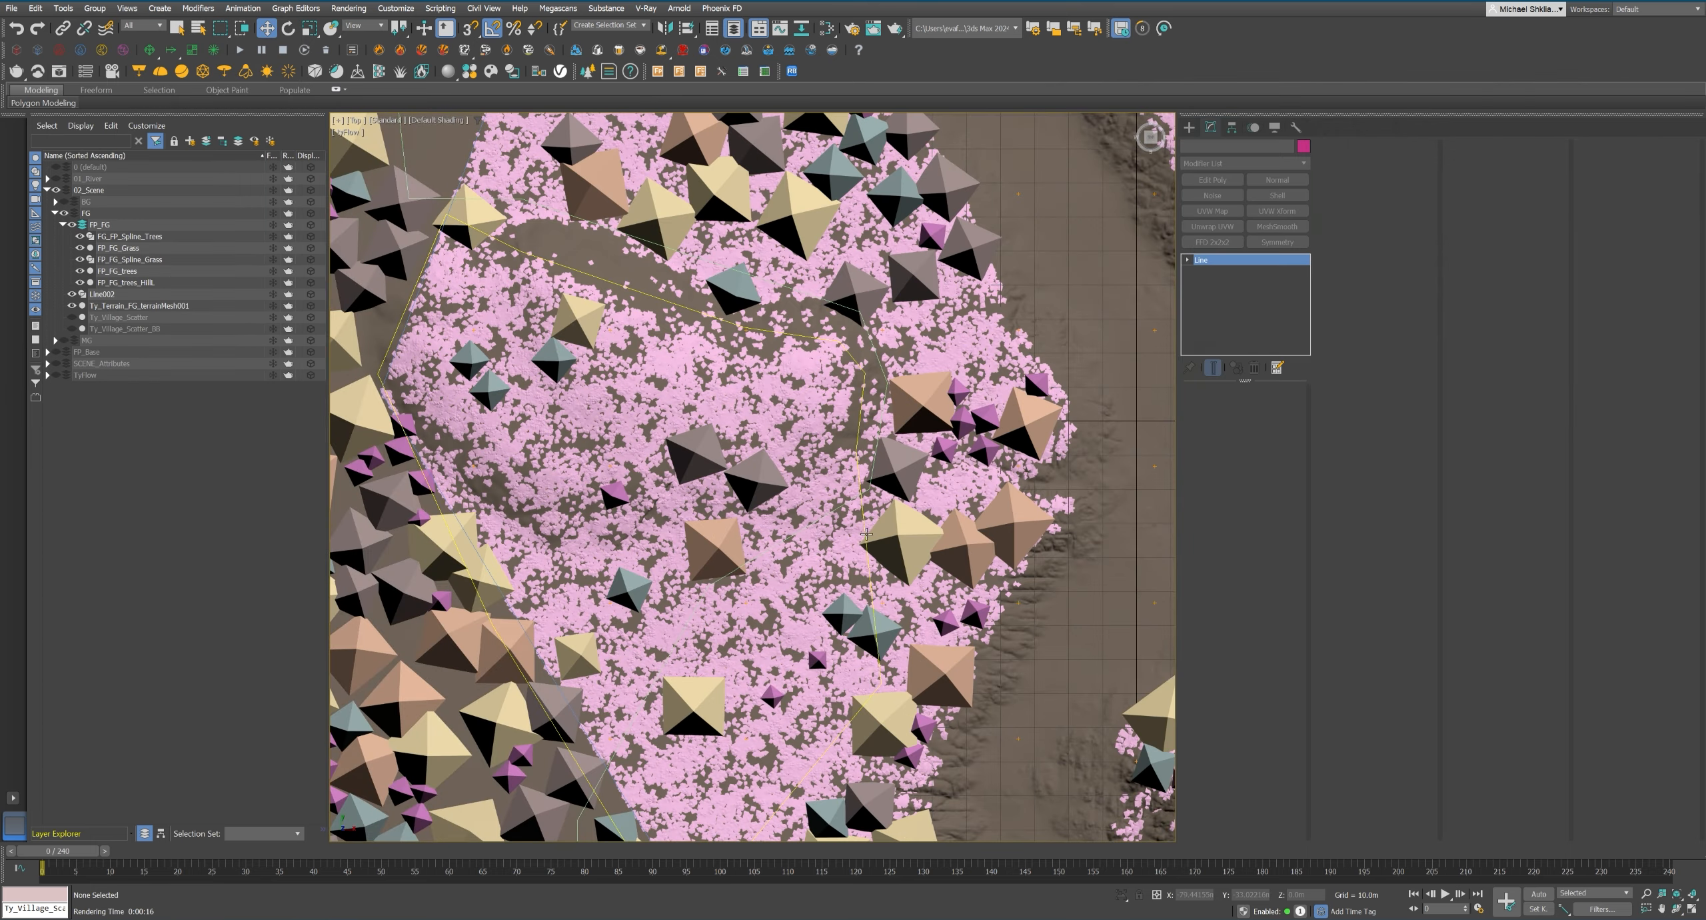
Adjust the riverbank-side vertices of FG_FP_Spline_Trees in the top view to refine the hill clearing.
{"action": "left_click", "coordinate": [921, 467]}
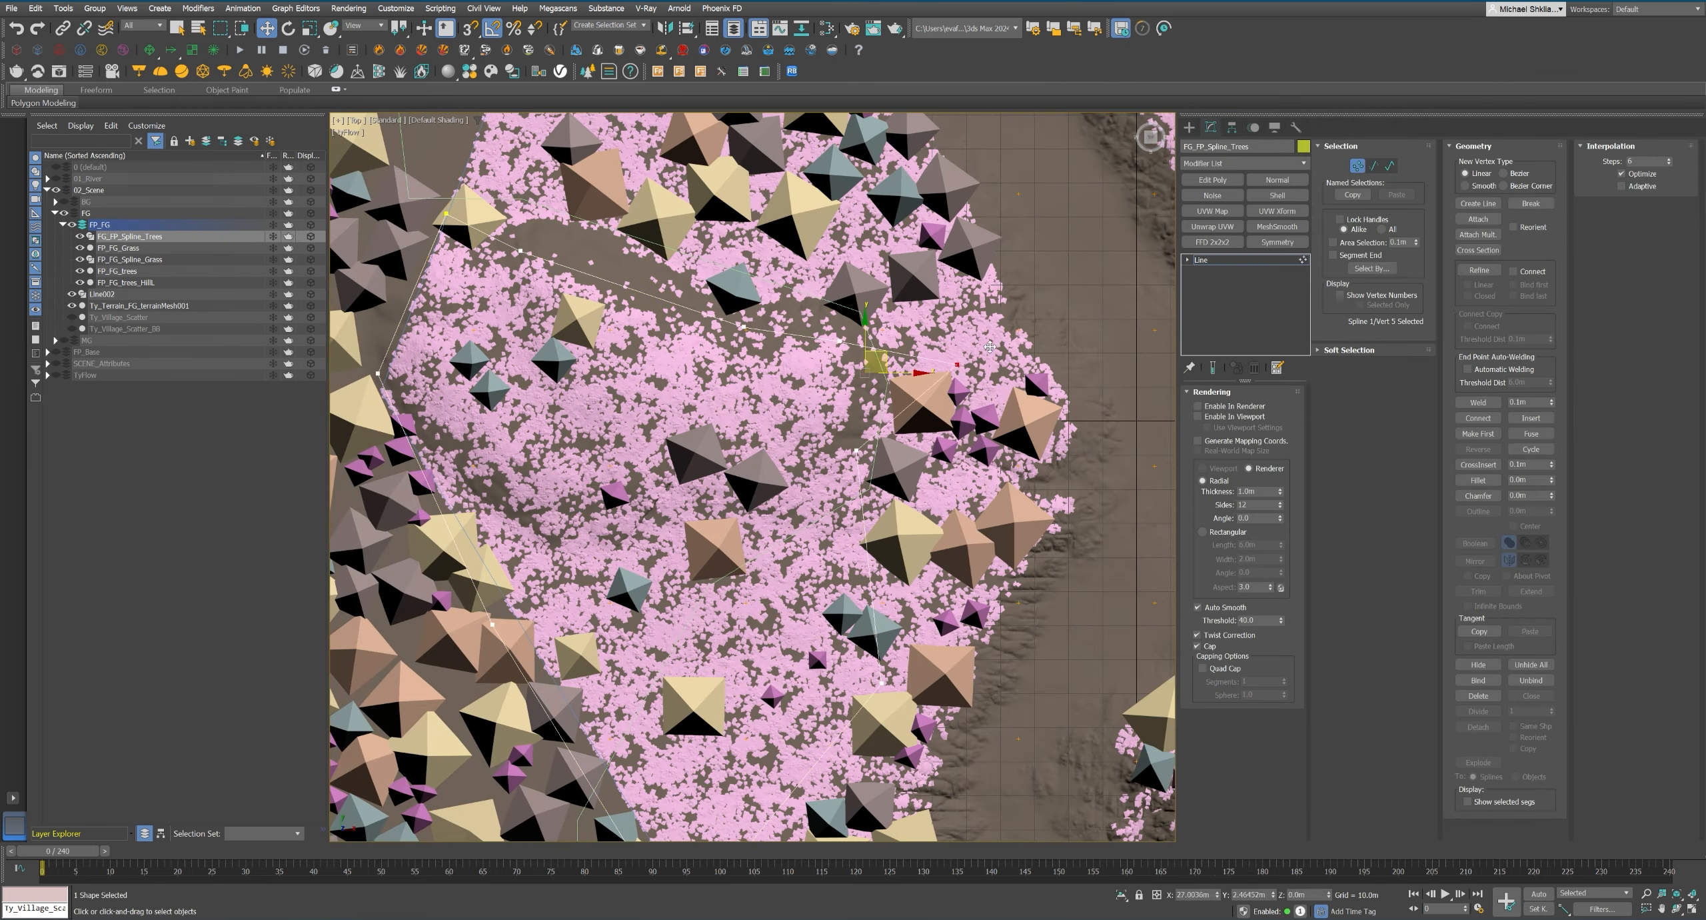
{"action": "left_click_drag", "start_coordinate": [921, 467], "coordinate": [953, 362]}
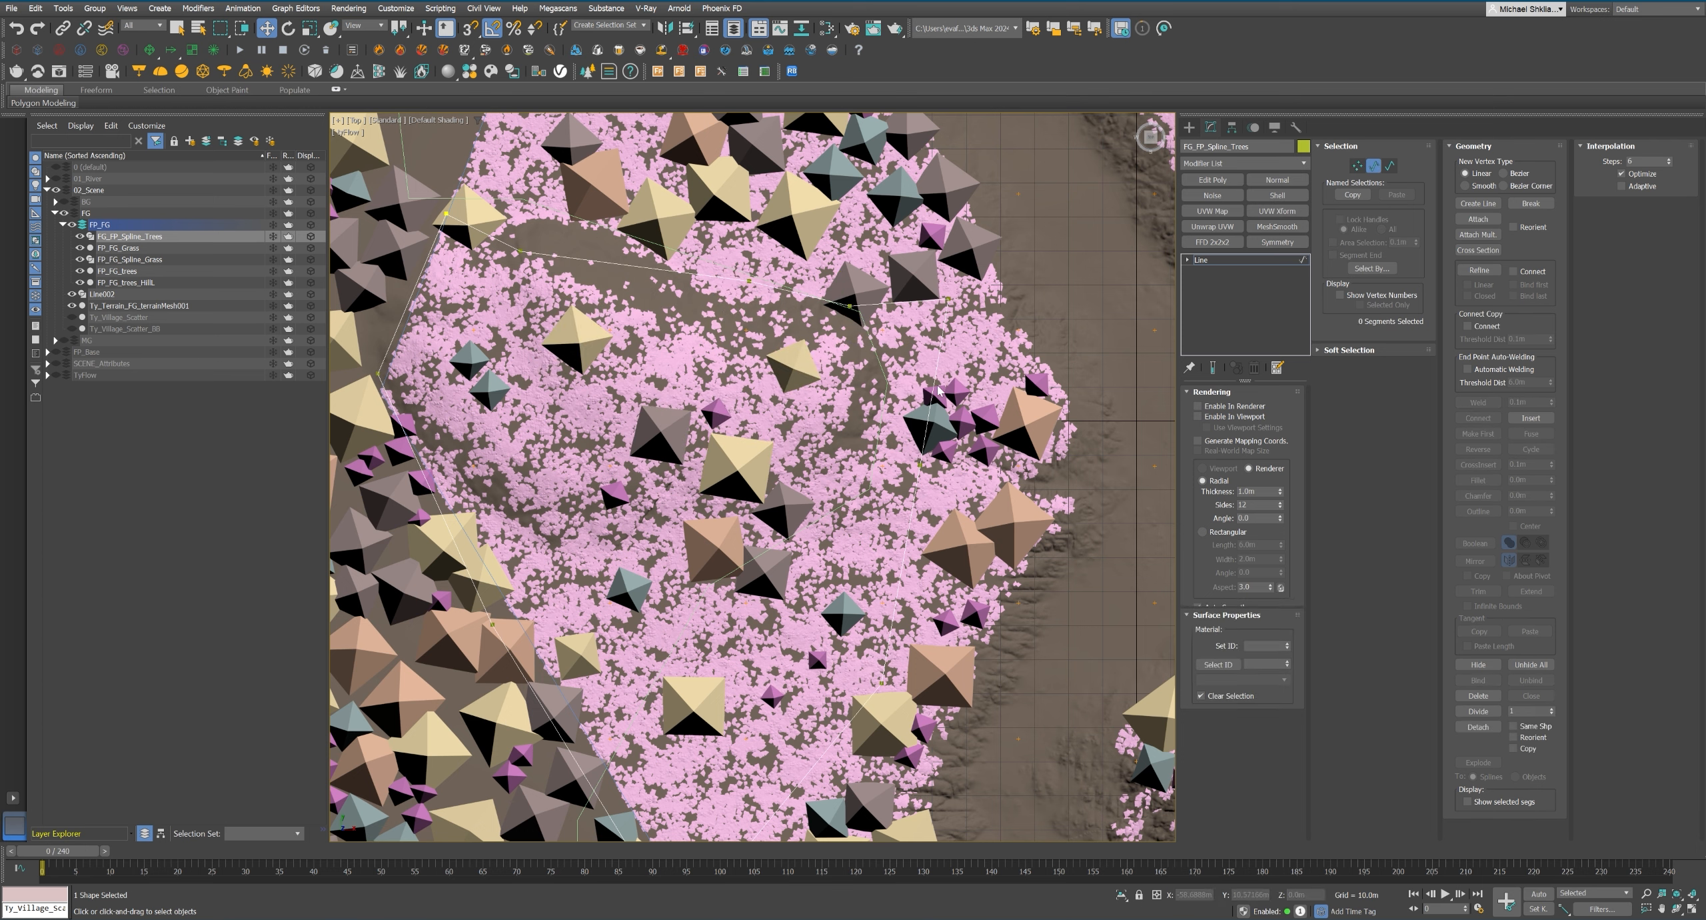
{"action": "key", "text": "2"}
{"action": "key", "text": "Escape"}
{"action": "key", "text": "1"}
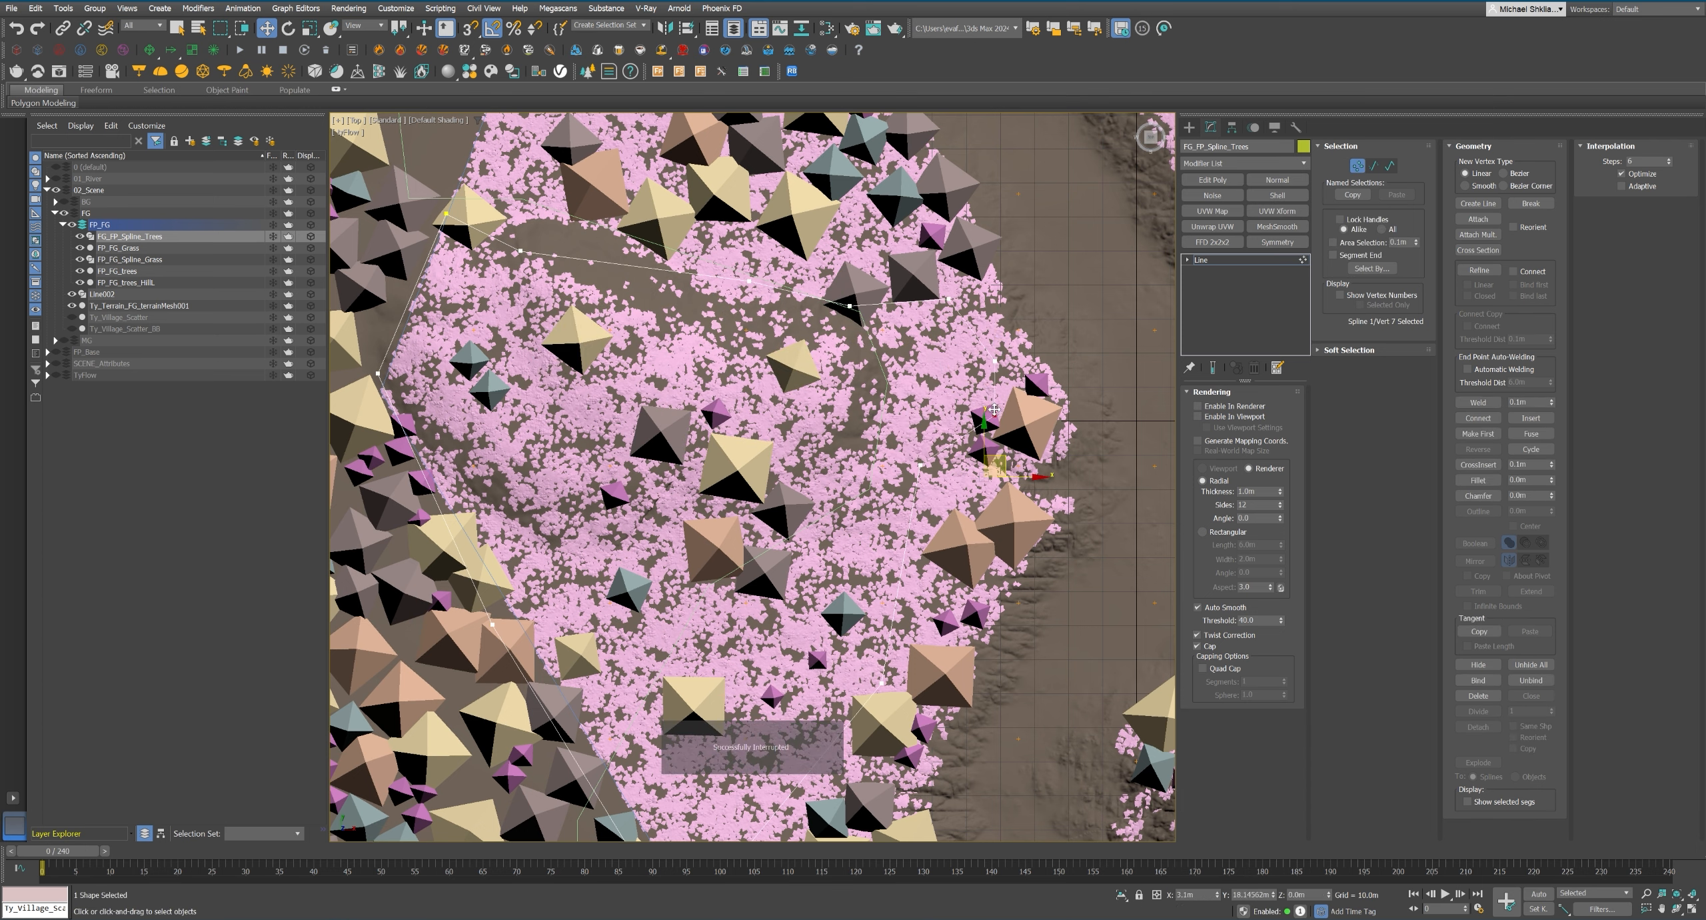
Clone the FP_FG_Grass forest and its FP_FG_Spline_Grass boundary spline.
{"action": "key", "text": "q"}
{"action": "left_click", "coordinate": [118, 247]}
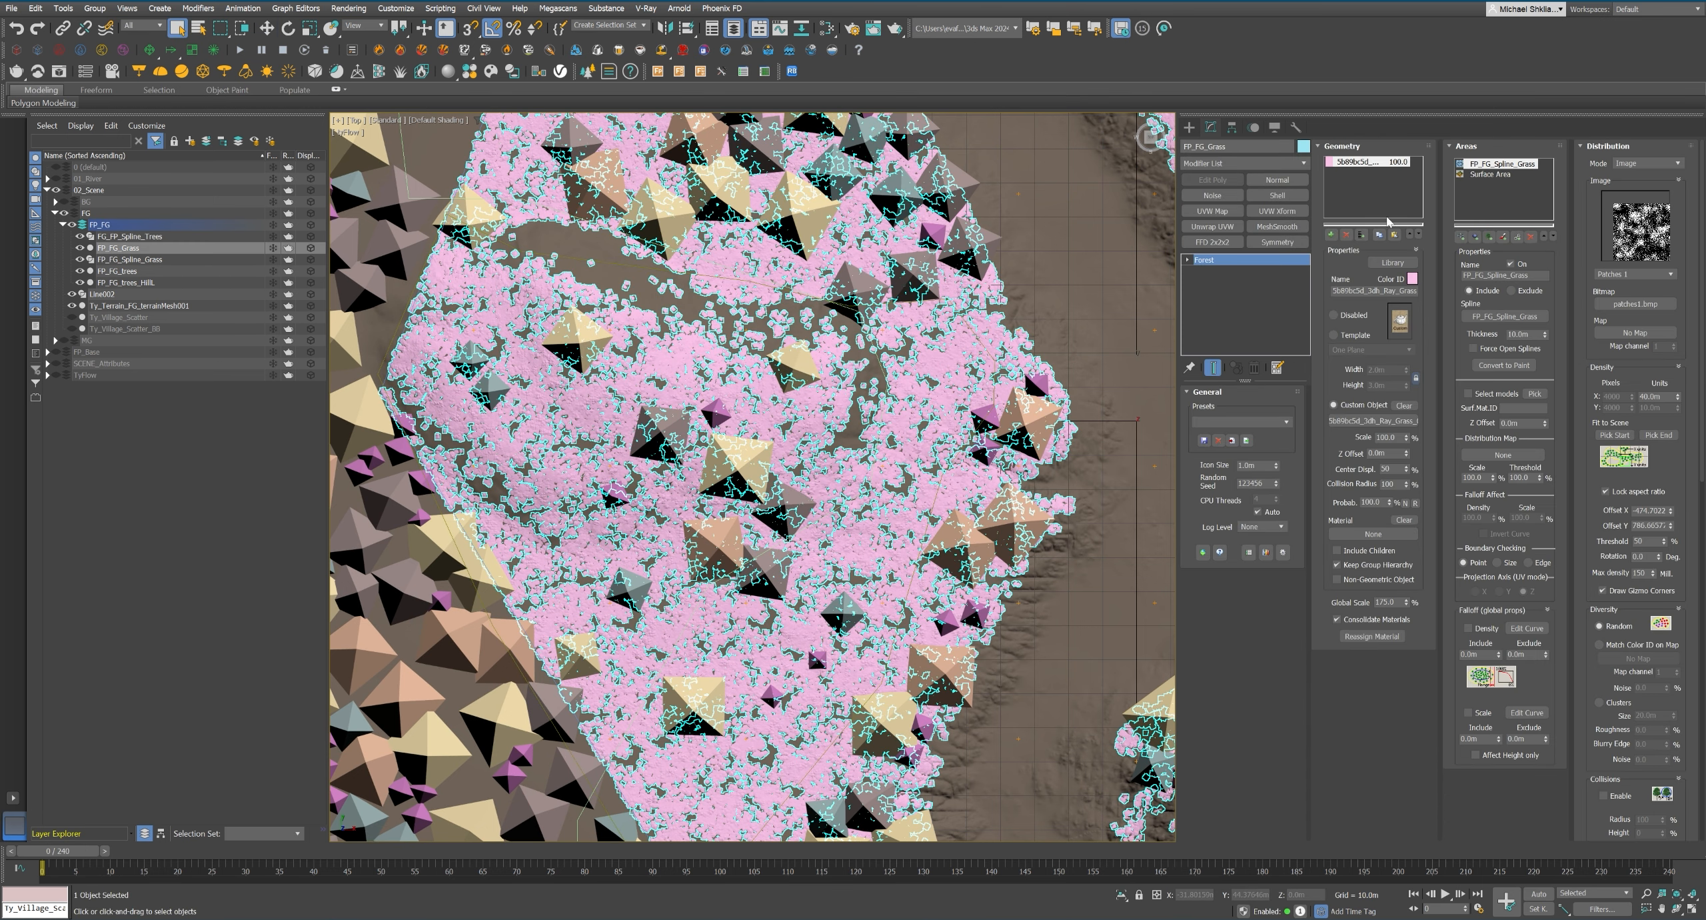
{"action": "key", "text": "ctrl+v"}
{"action": "key", "text": "Return"}
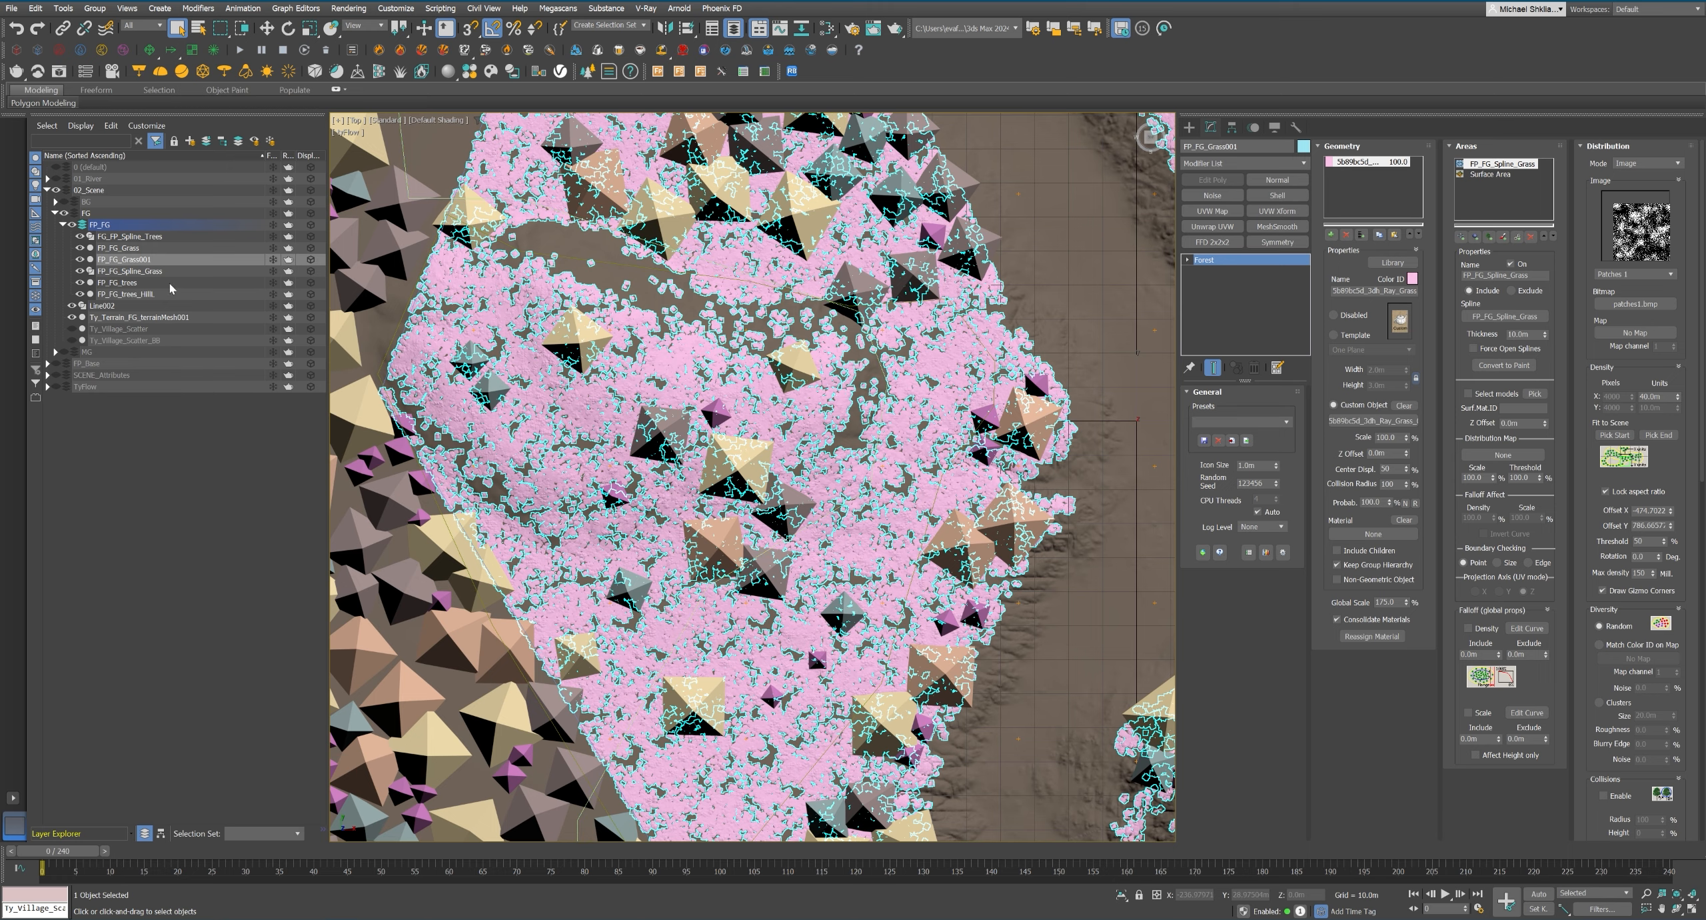
{"action": "left_click", "coordinate": [130, 271]}
{"action": "key", "text": "z"}
{"action": "key", "text": "ctrl+v"}
{"action": "key", "text": "Return"}
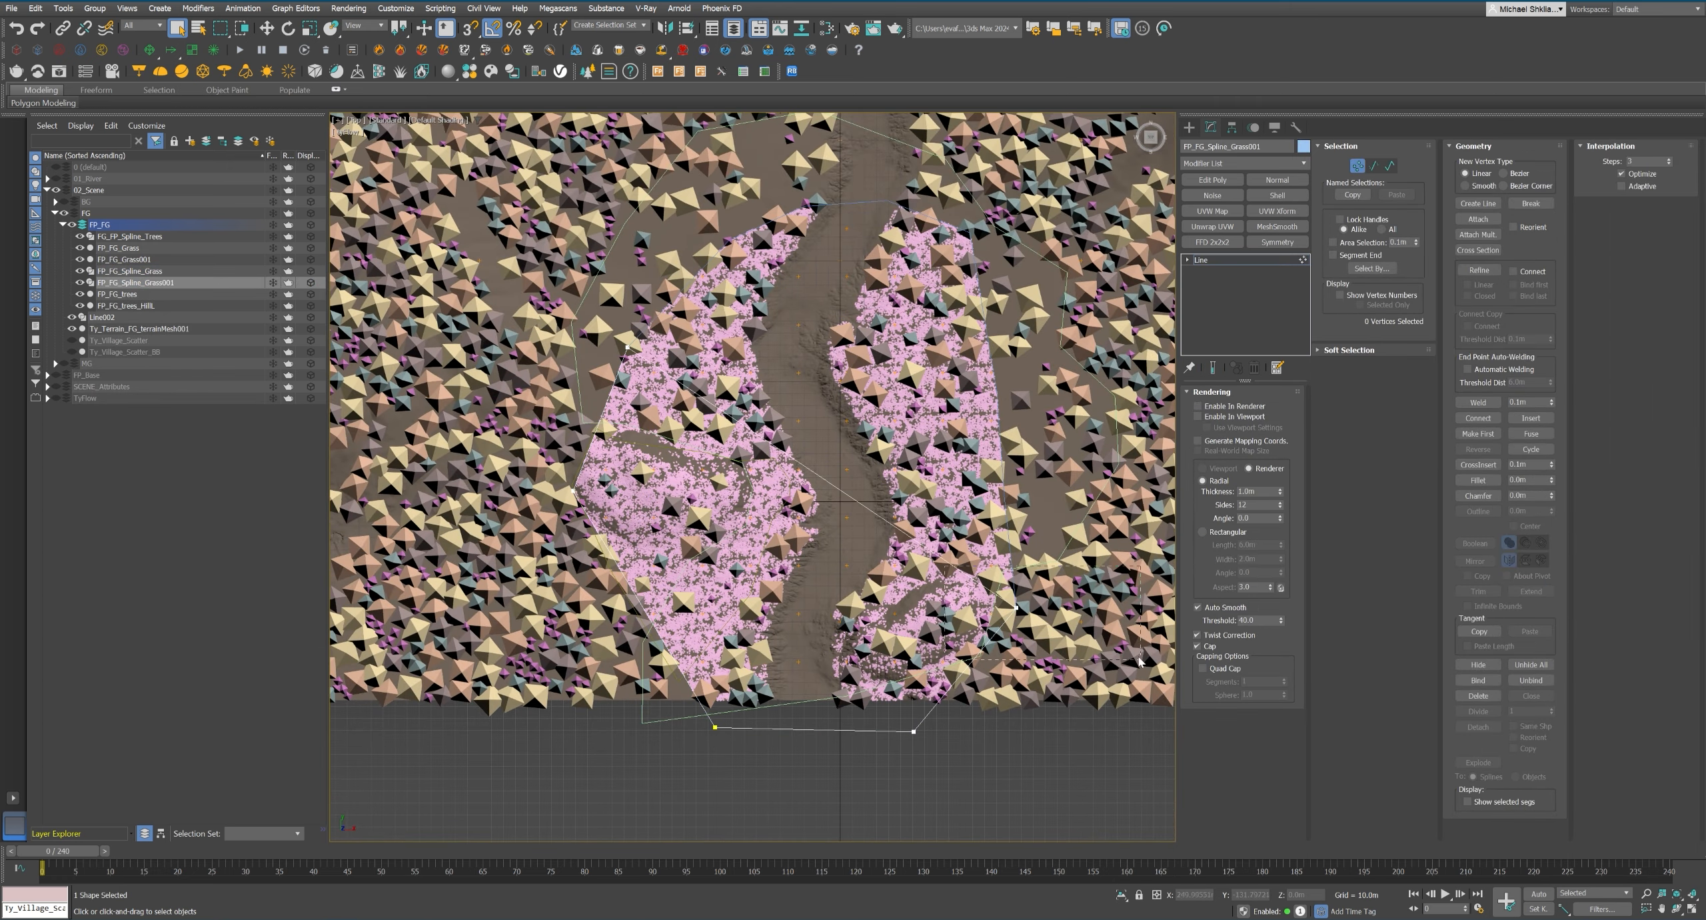
Reshape the cloned grass spline around the hill and assign it as the area of the FP_FG_Grass001 forest.
{"action": "left_click", "coordinate": [760, 699]}
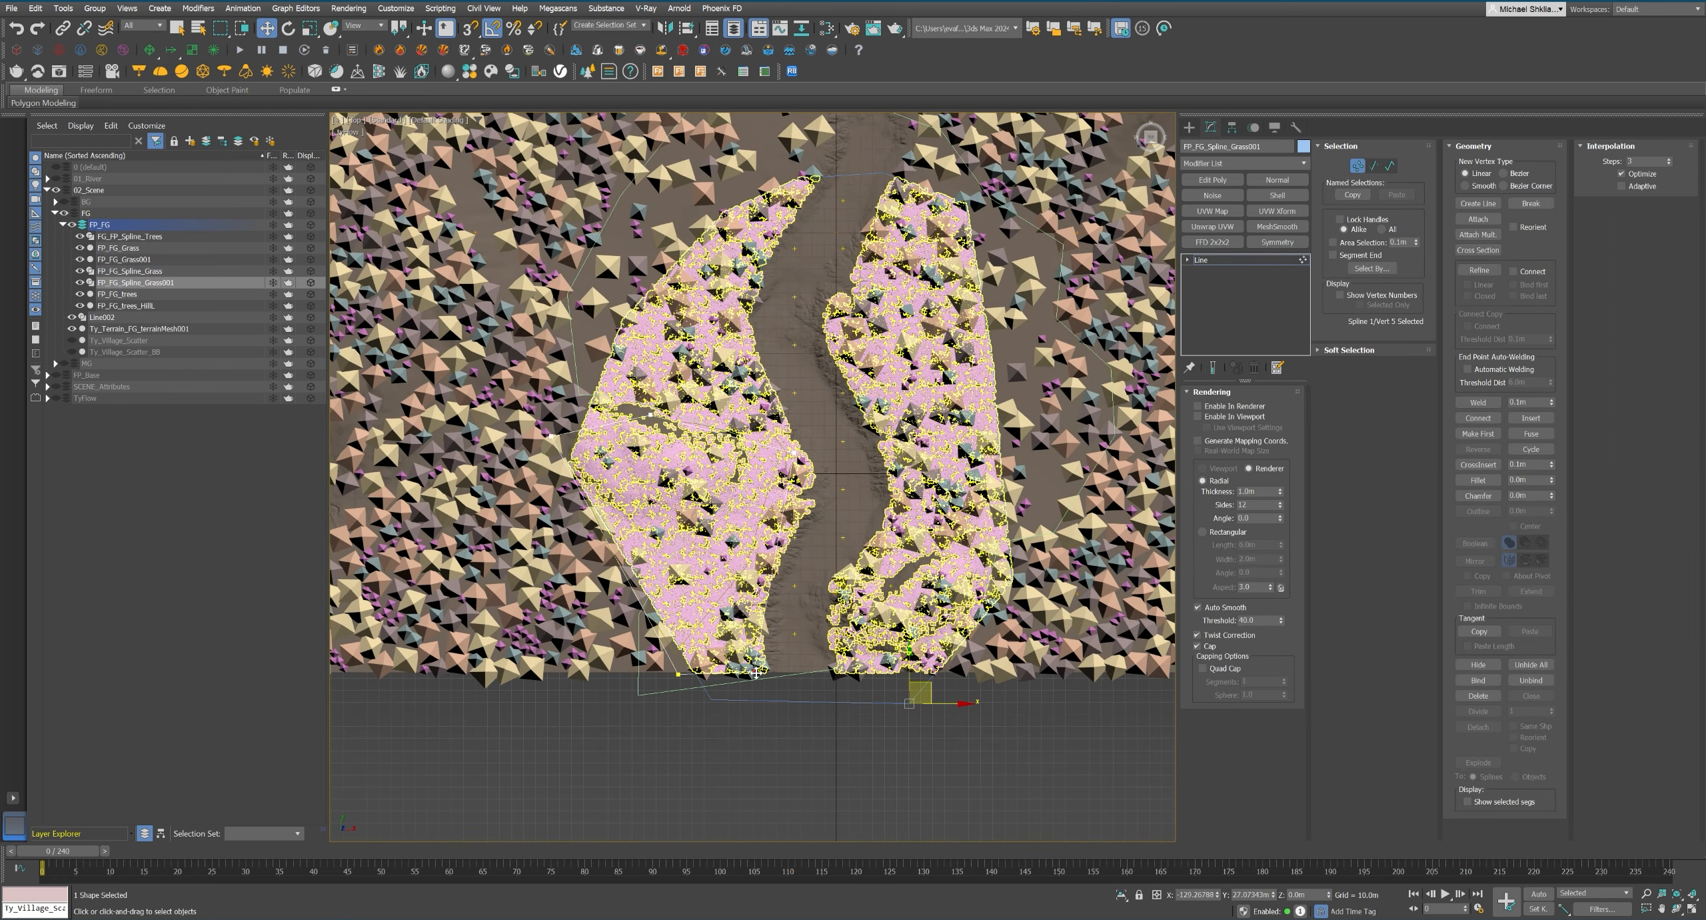
{"action": "left_click", "coordinate": [753, 588]}
{"action": "left_click", "coordinate": [124, 259]}
{"action": "left_click", "coordinate": [1505, 316]}
{"action": "left_click", "coordinate": [135, 282]}
Replace FP_FG_Grass001's custom object with the second Ray Grass proxy from the base layer's Grass group.
{"action": "left_click", "coordinate": [1373, 421]}
{"action": "left_click", "coordinate": [47, 375]}
{"action": "left_click", "coordinate": [56, 386]}
{"action": "left_click", "coordinate": [156, 410]}
{"action": "key", "text": "c"}
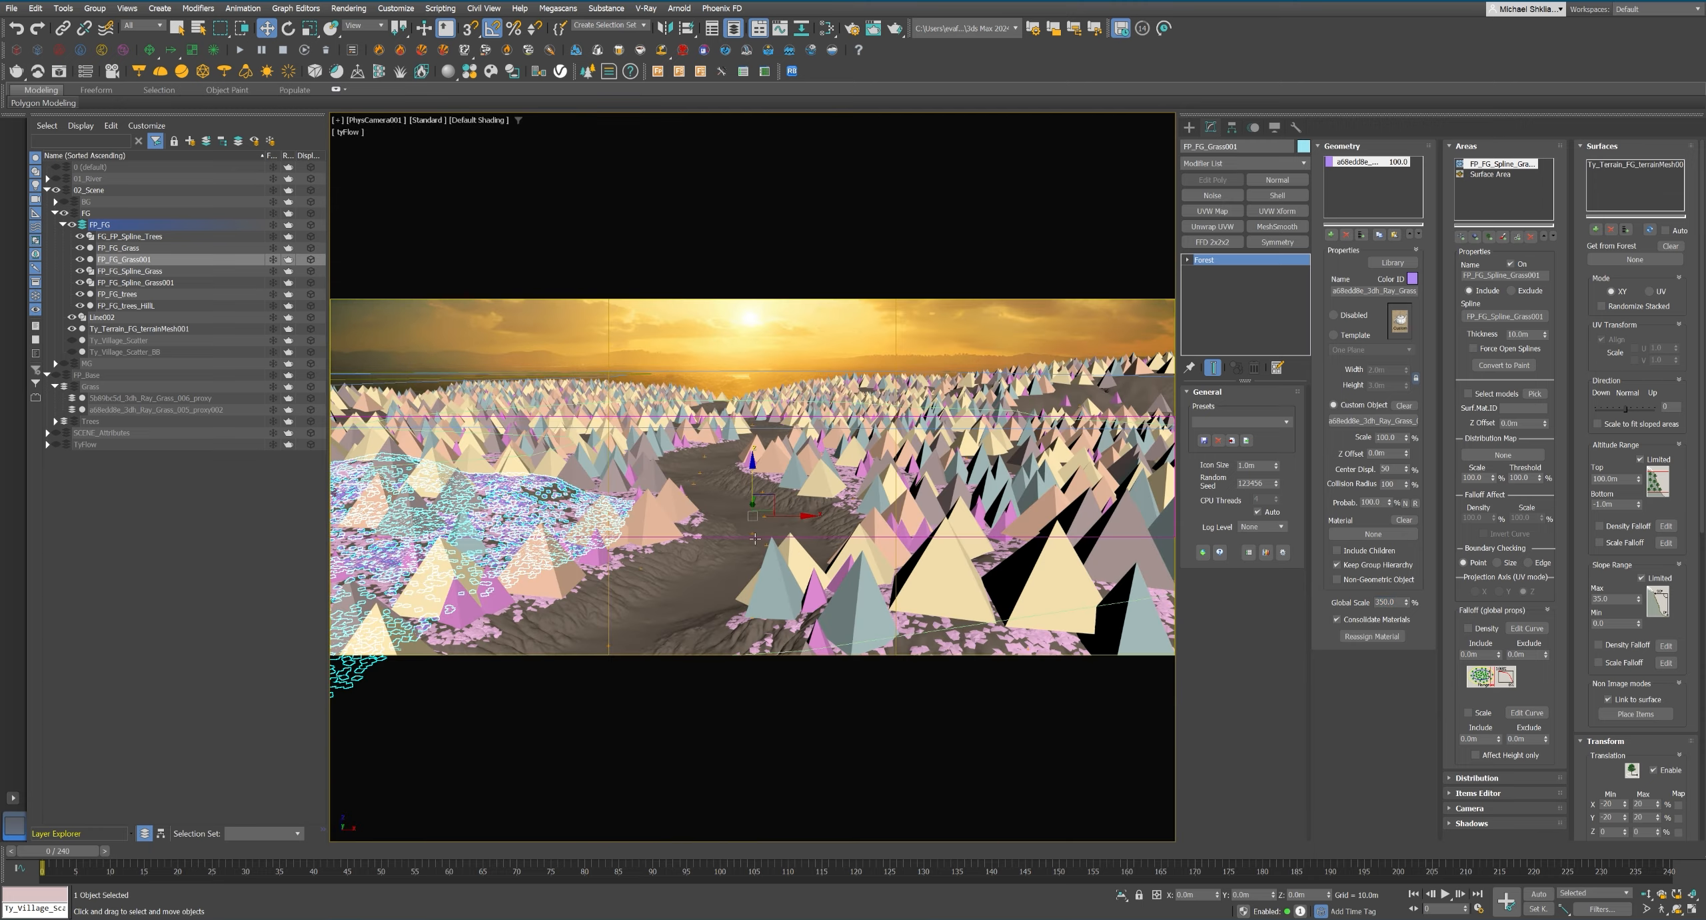
Set FP_FG_Grass001's X scale range to a minimum of 60% and a maximum of 200%.
{"action": "left_click_drag", "start_coordinate": [1590, 727], "coordinate": [1589, 353]}
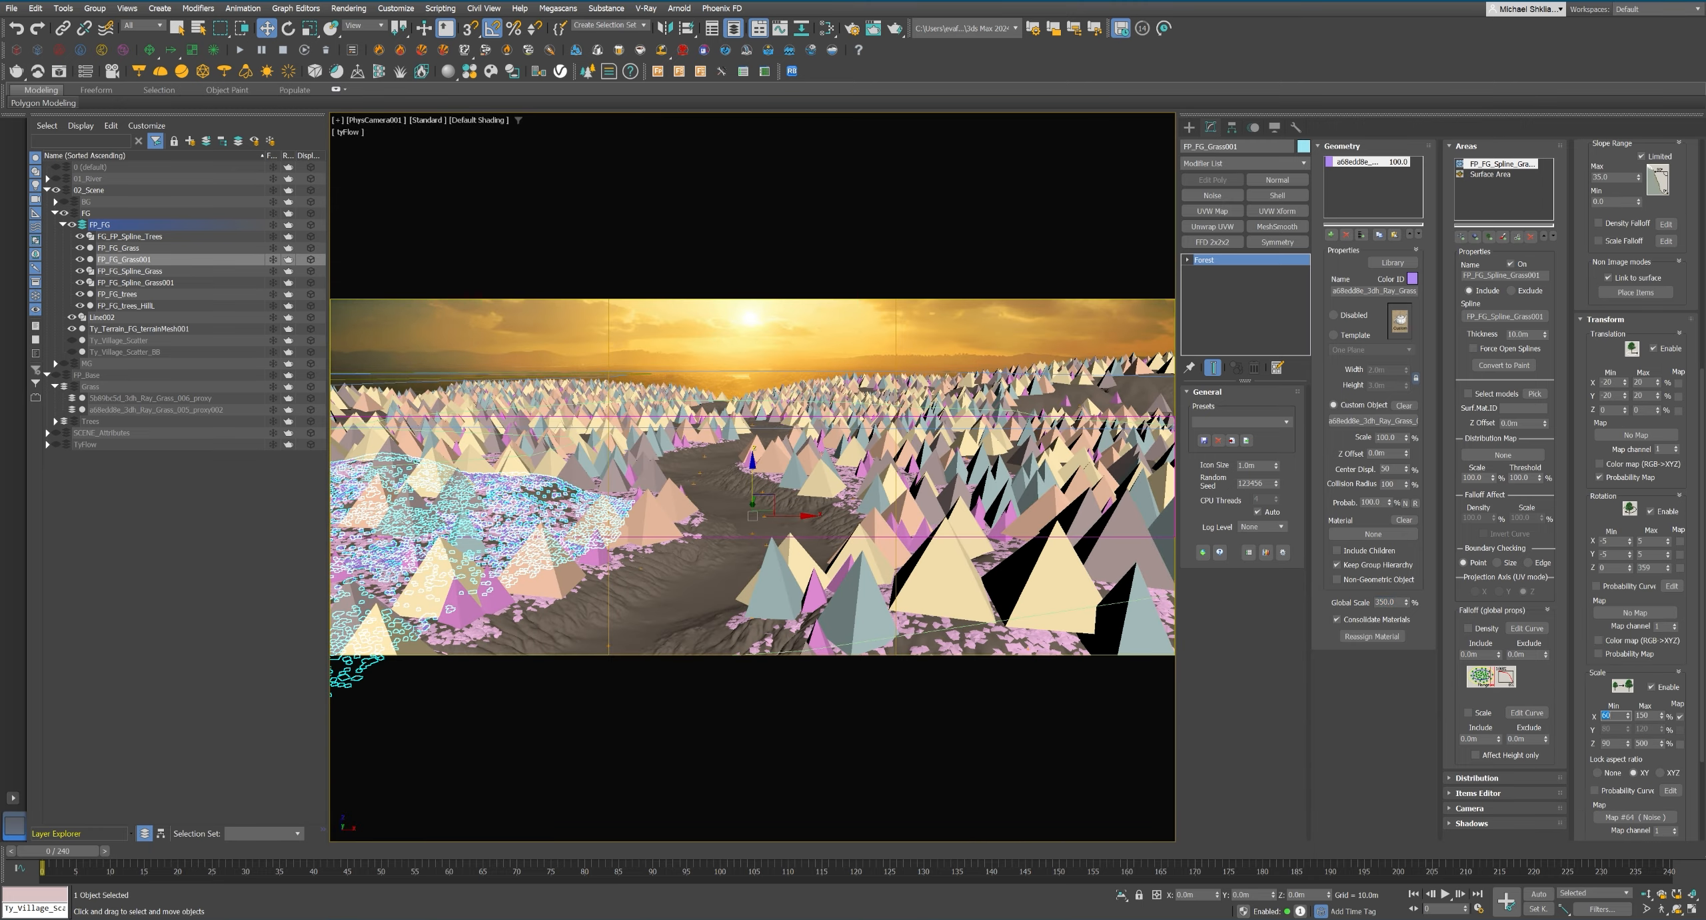
{"action": "type", "text": "60"}
{"action": "key", "text": "Return"}
Render the hill region, hide the FP_FG_Grass forest and rerender to check the cloned grass on its own.
{"action": "key", "text": "shift+q"}
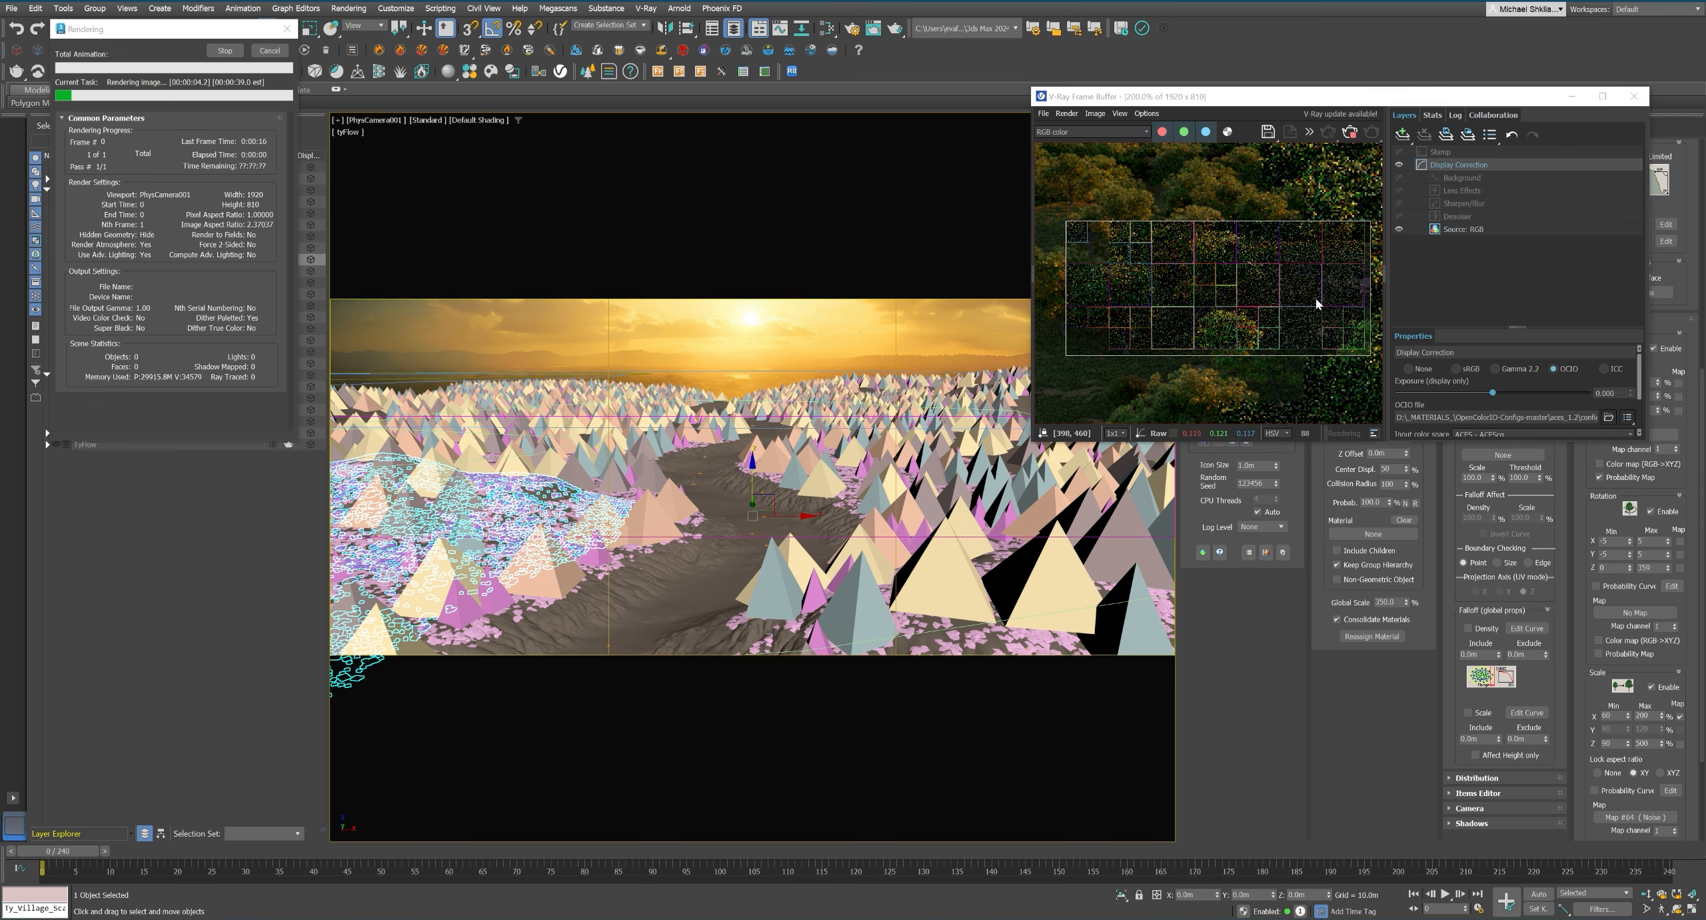
{"action": "middle_click_drag", "start_coordinate": [1317, 299], "coordinate": [1120, 274]}
{"action": "scroll", "coordinate": [1238, 267], "scroll_direction": "up", "scroll_amount": 1}
{"action": "scroll", "coordinate": [1213, 275], "scroll_direction": "down", "scroll_amount": 1}
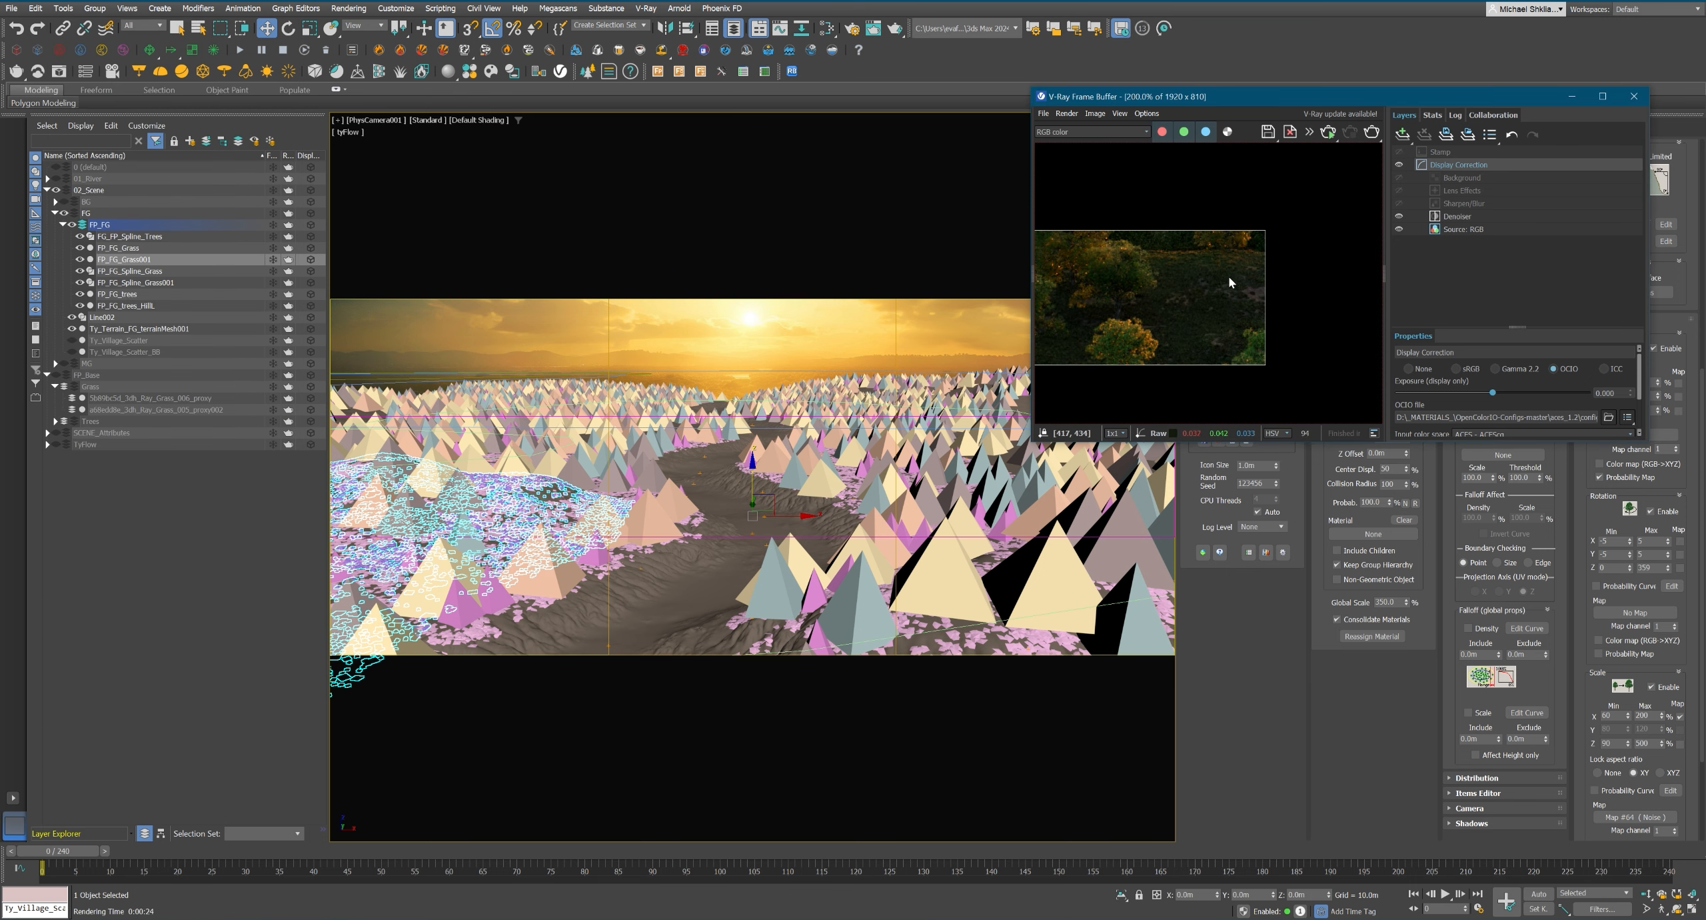
{"action": "key", "text": "shift+q"}
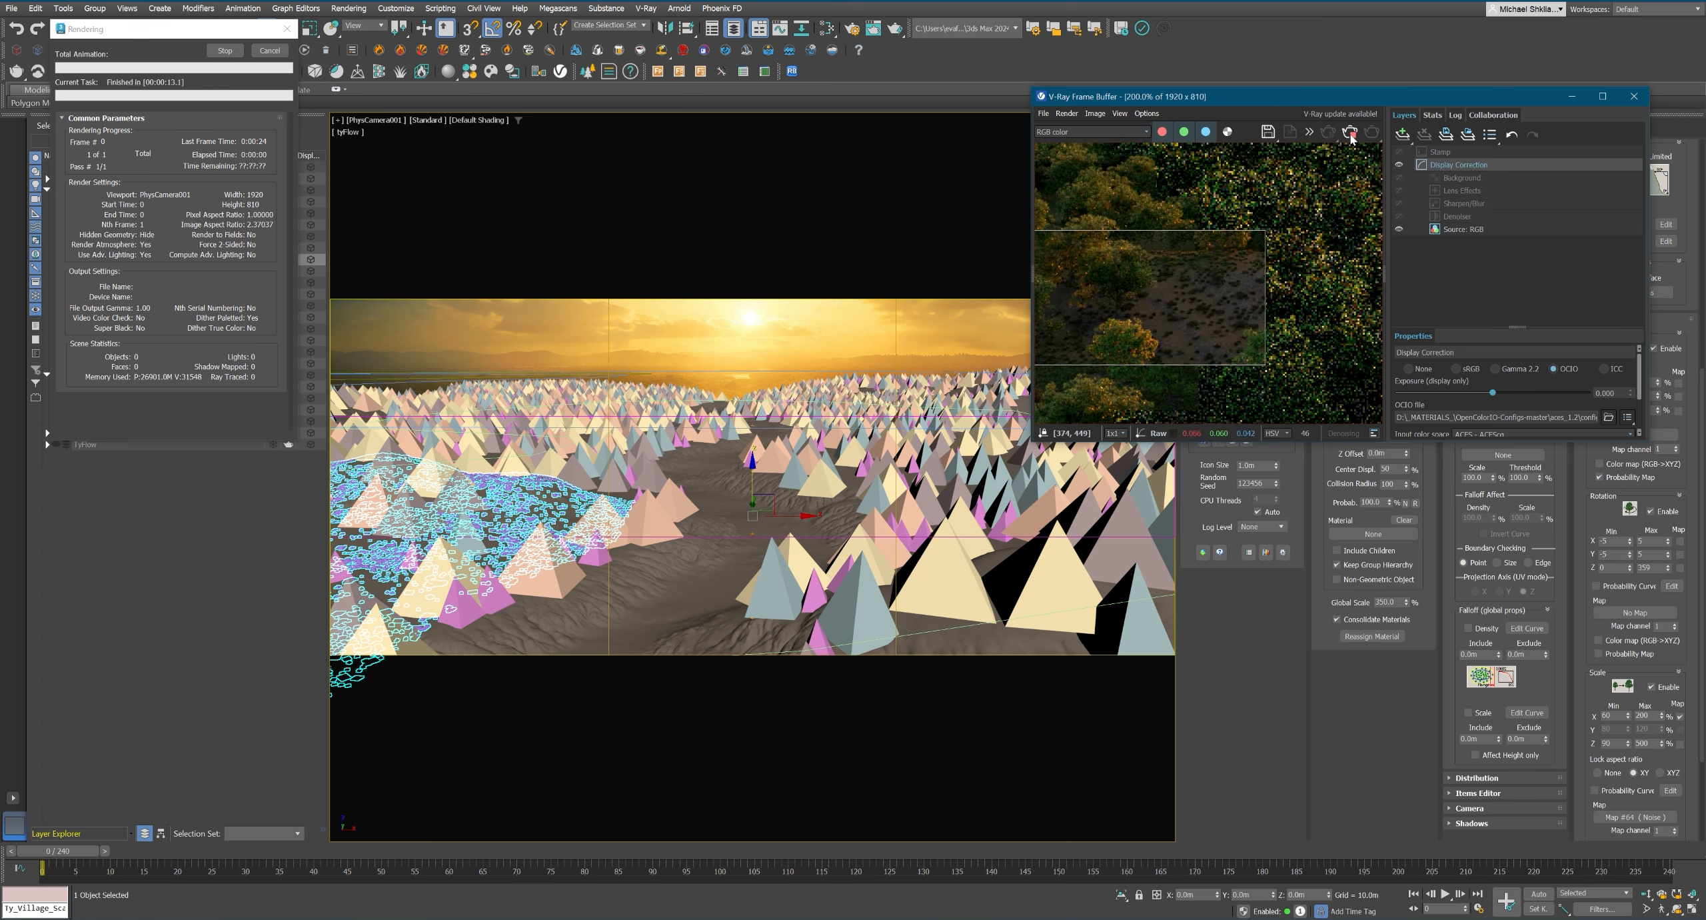
{"action": "left_click", "coordinate": [1634, 96]}
Set FP_FG_Grass001's maximum X scale to 250% and link the Map #71 noise from the material editor as its scale map.
{"action": "scroll", "coordinate": [1642, 368], "scroll_direction": "up", "scroll_amount": 10}
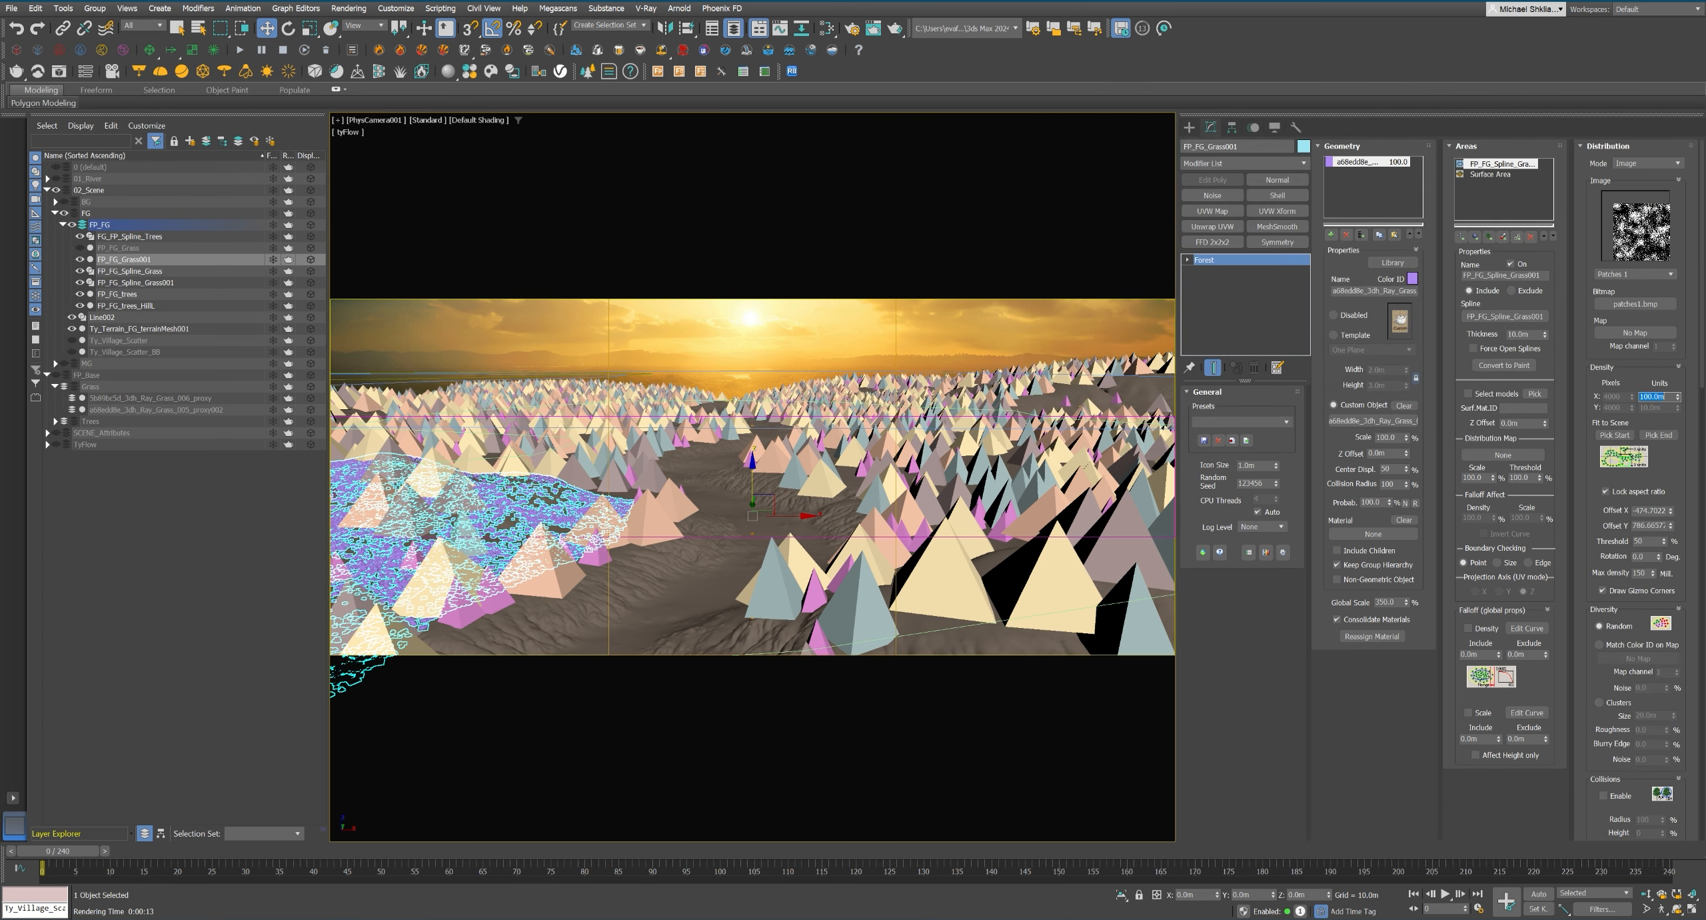
{"action": "scroll", "coordinate": [1592, 735], "scroll_direction": "down", "scroll_amount": 10}
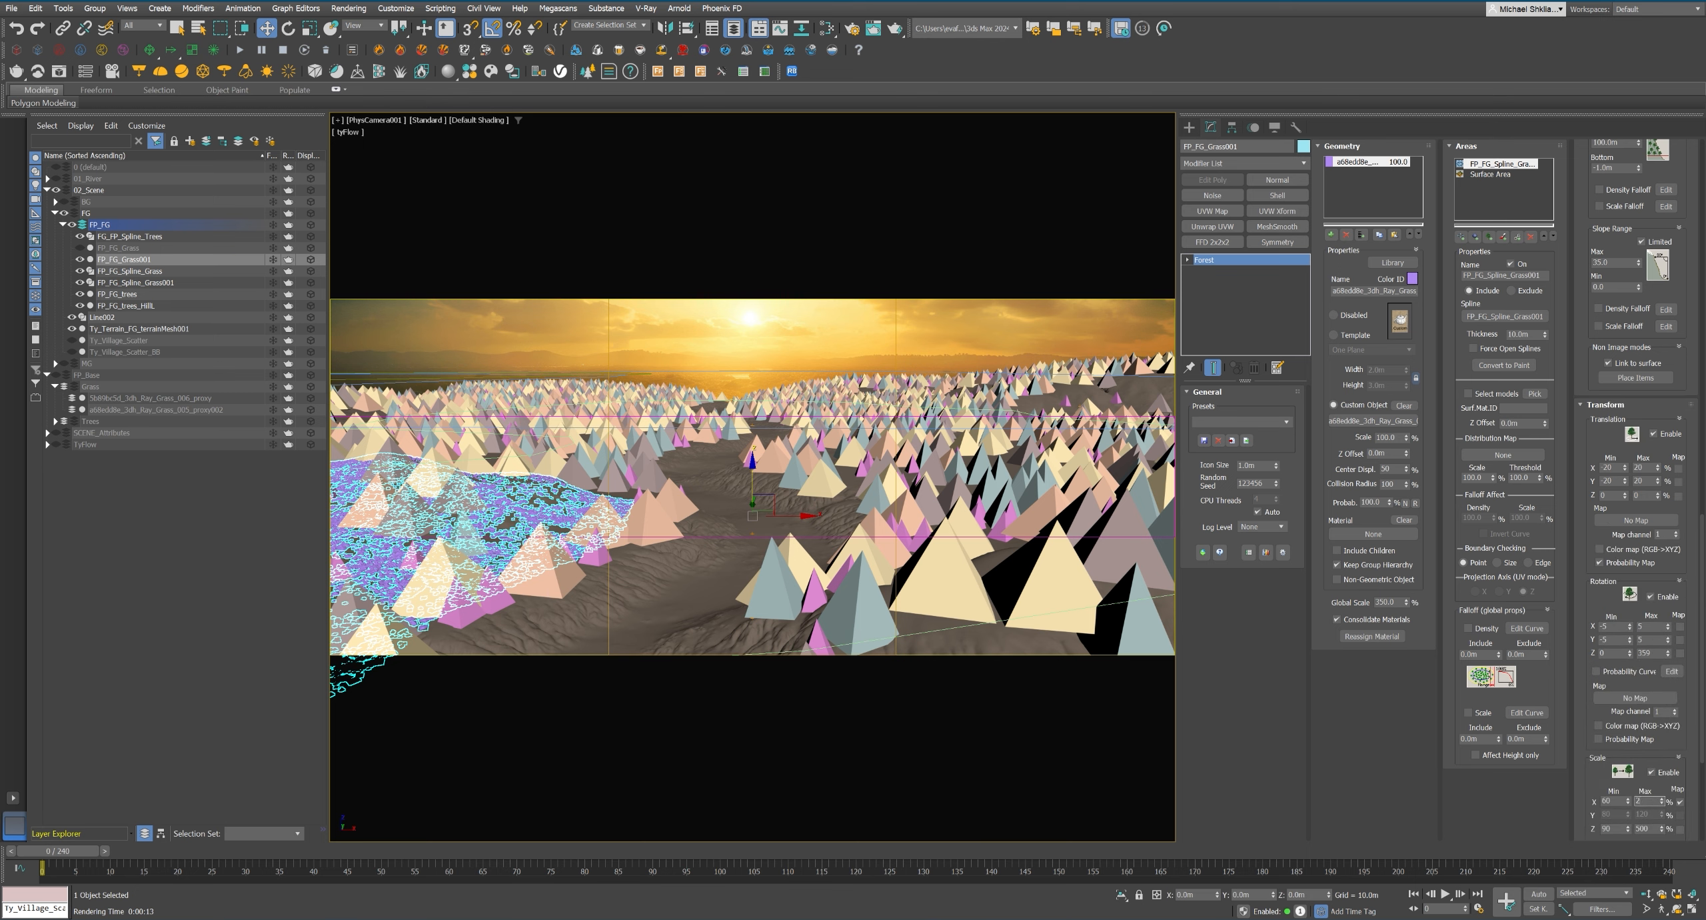
{"action": "key", "text": "m"}
{"action": "left_click", "coordinate": [870, 158]}
{"action": "left_click", "coordinate": [936, 333]}
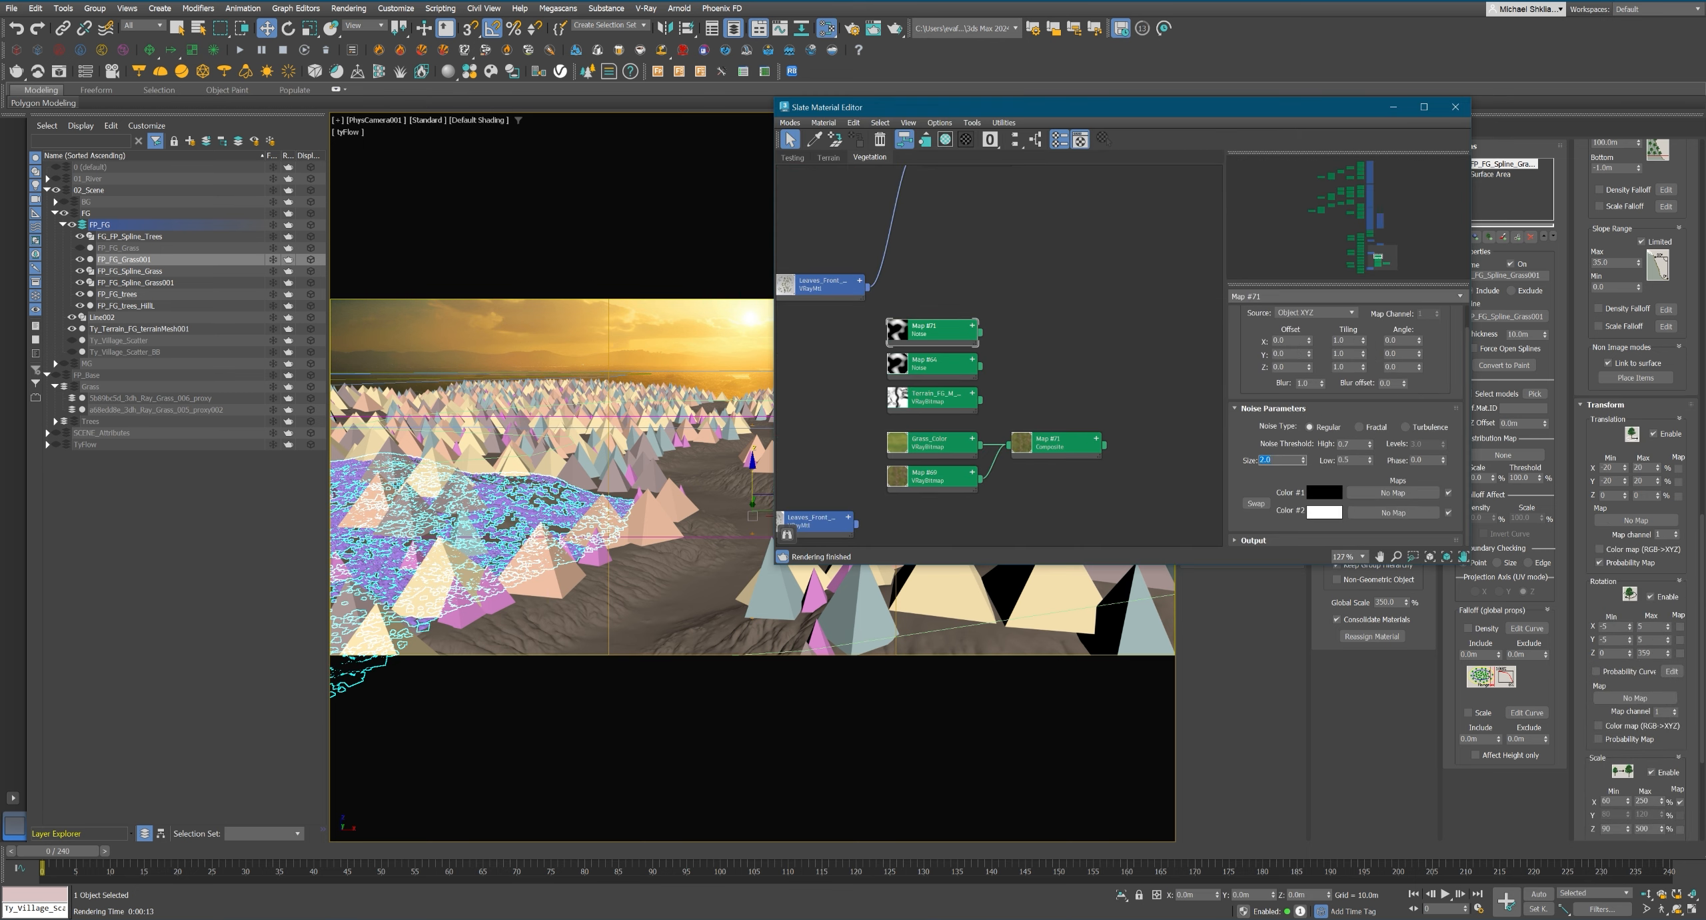
{"action": "scroll", "coordinate": [1659, 808], "scroll_direction": "down", "scroll_amount": 5}
{"action": "left_click_drag", "start_coordinate": [1001, 339], "coordinate": [1635, 702]}
{"action": "left_click", "coordinate": [842, 443]}
Make the Map #71 noise Fractal with a size of 2.0.
{"action": "double_click", "coordinate": [1269, 460]}
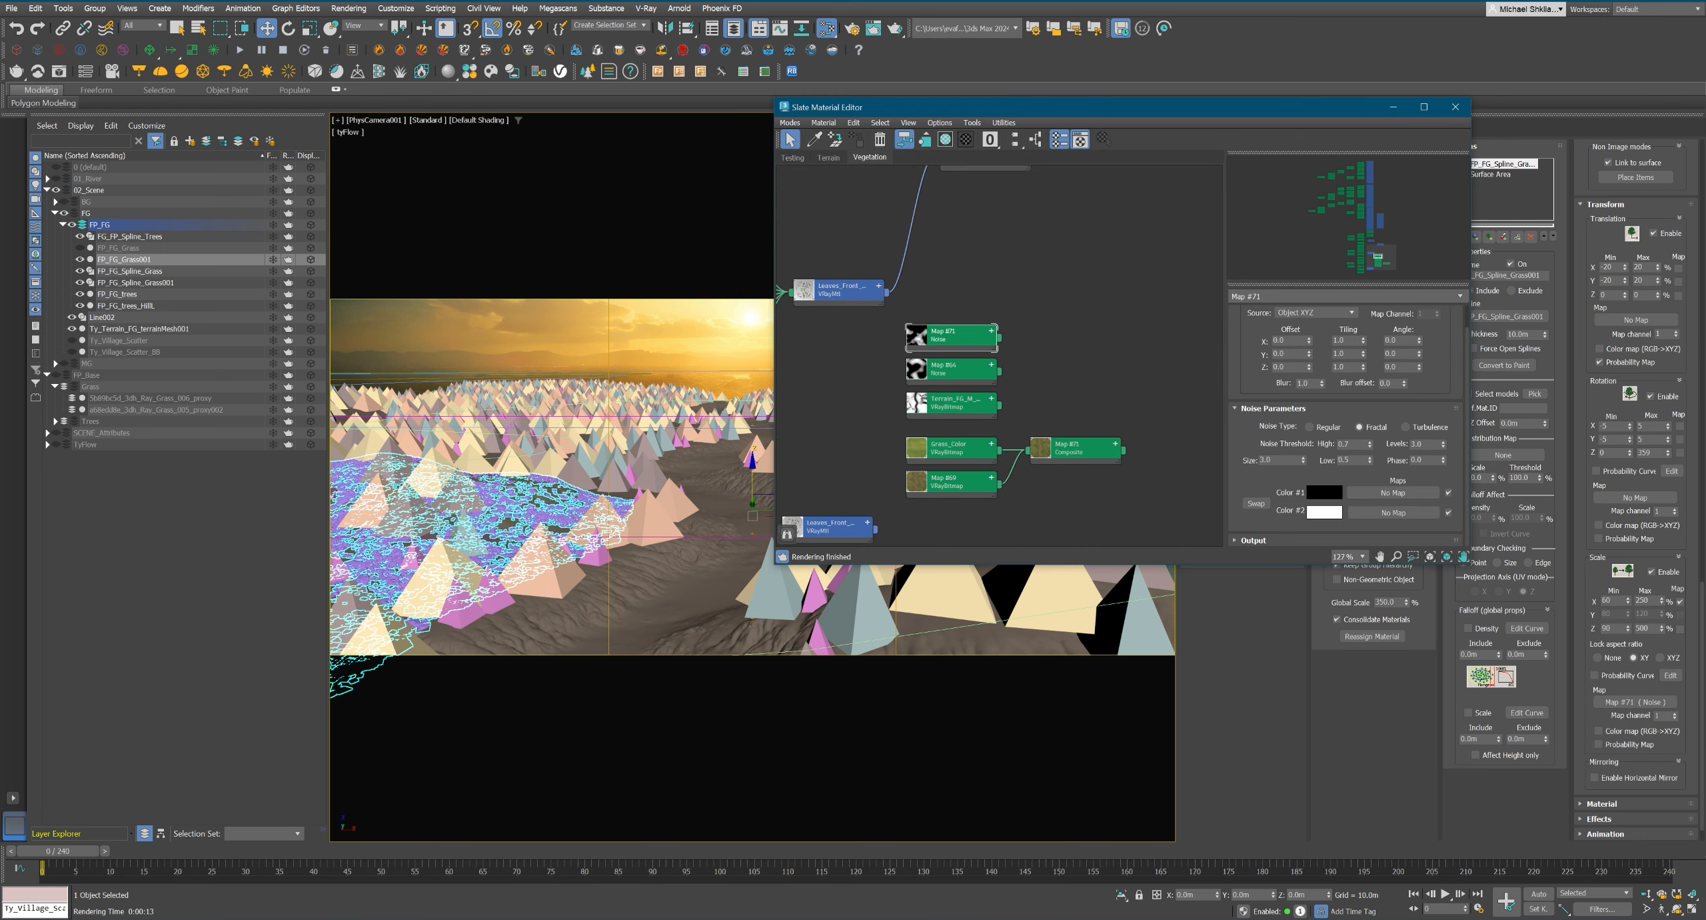
{"action": "type", "text": "7"}
{"action": "key", "text": "Return"}
{"action": "type", "text": "2"}
{"action": "key", "text": "Return"}
Set the noise thresholds to 0.75 high and 0.55 low, and rerender the hill region.
{"action": "double_click", "coordinate": [1346, 444]}
{"action": "type", "text": "1"}
{"action": "key", "text": "Return"}
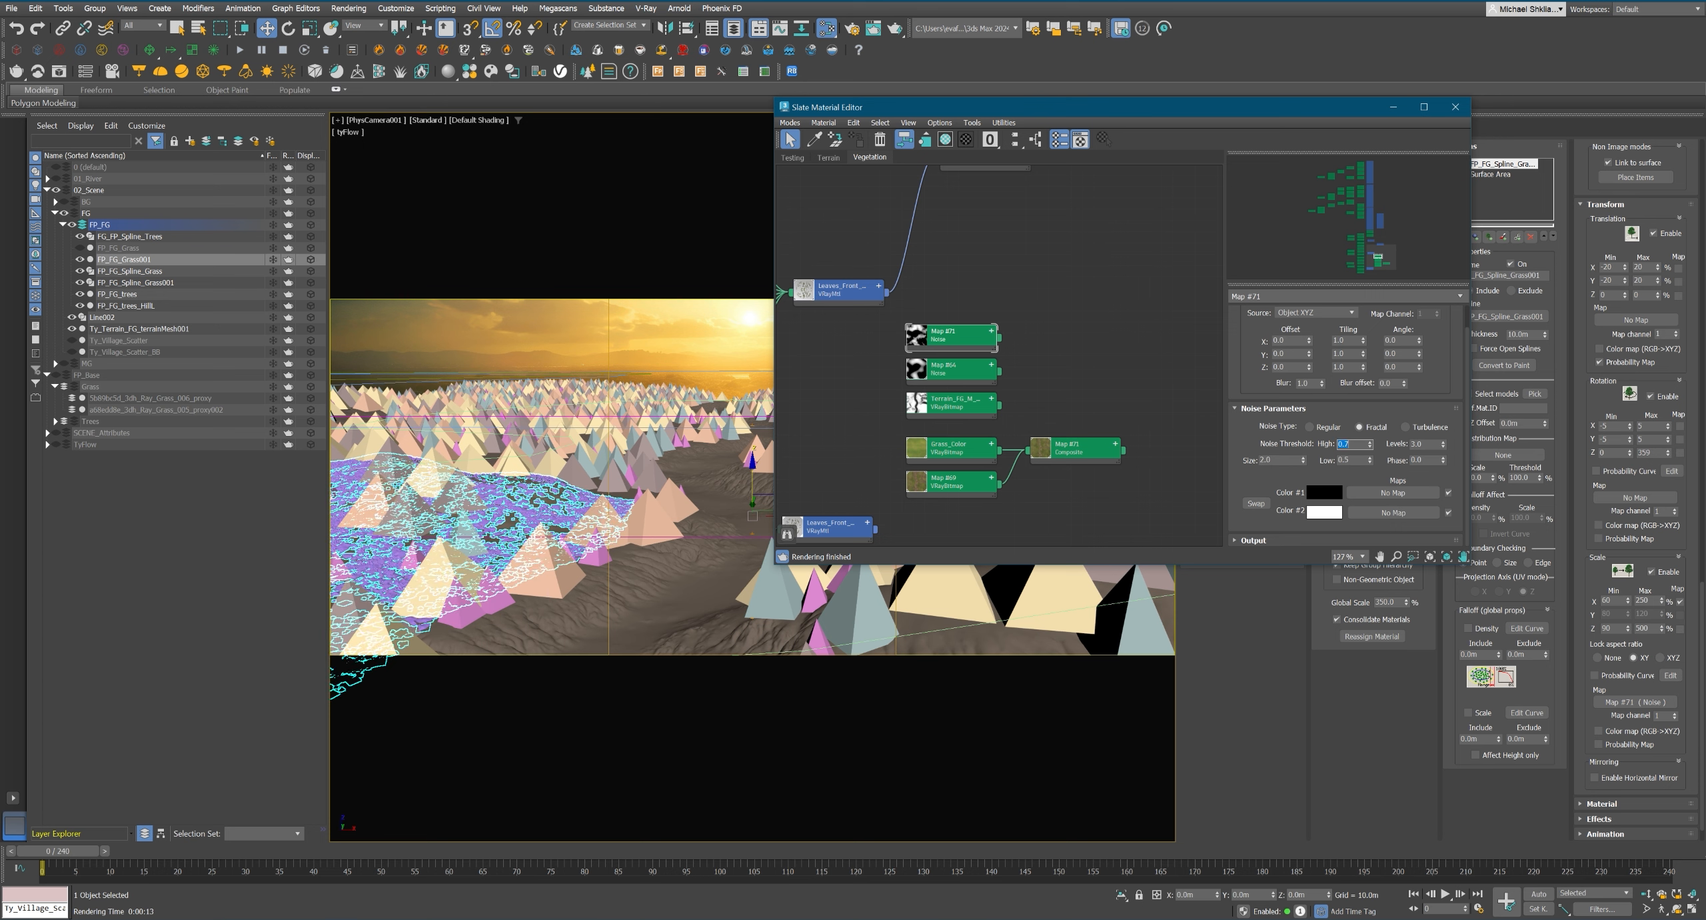
{"action": "double_click", "coordinate": [1346, 460]}
{"action": "type", "text": "0.6"}
{"action": "key", "text": "Return"}
{"action": "type", "text": "0.55"}
{"action": "key", "text": "Return"}
{"action": "double_click", "coordinate": [1353, 444]}
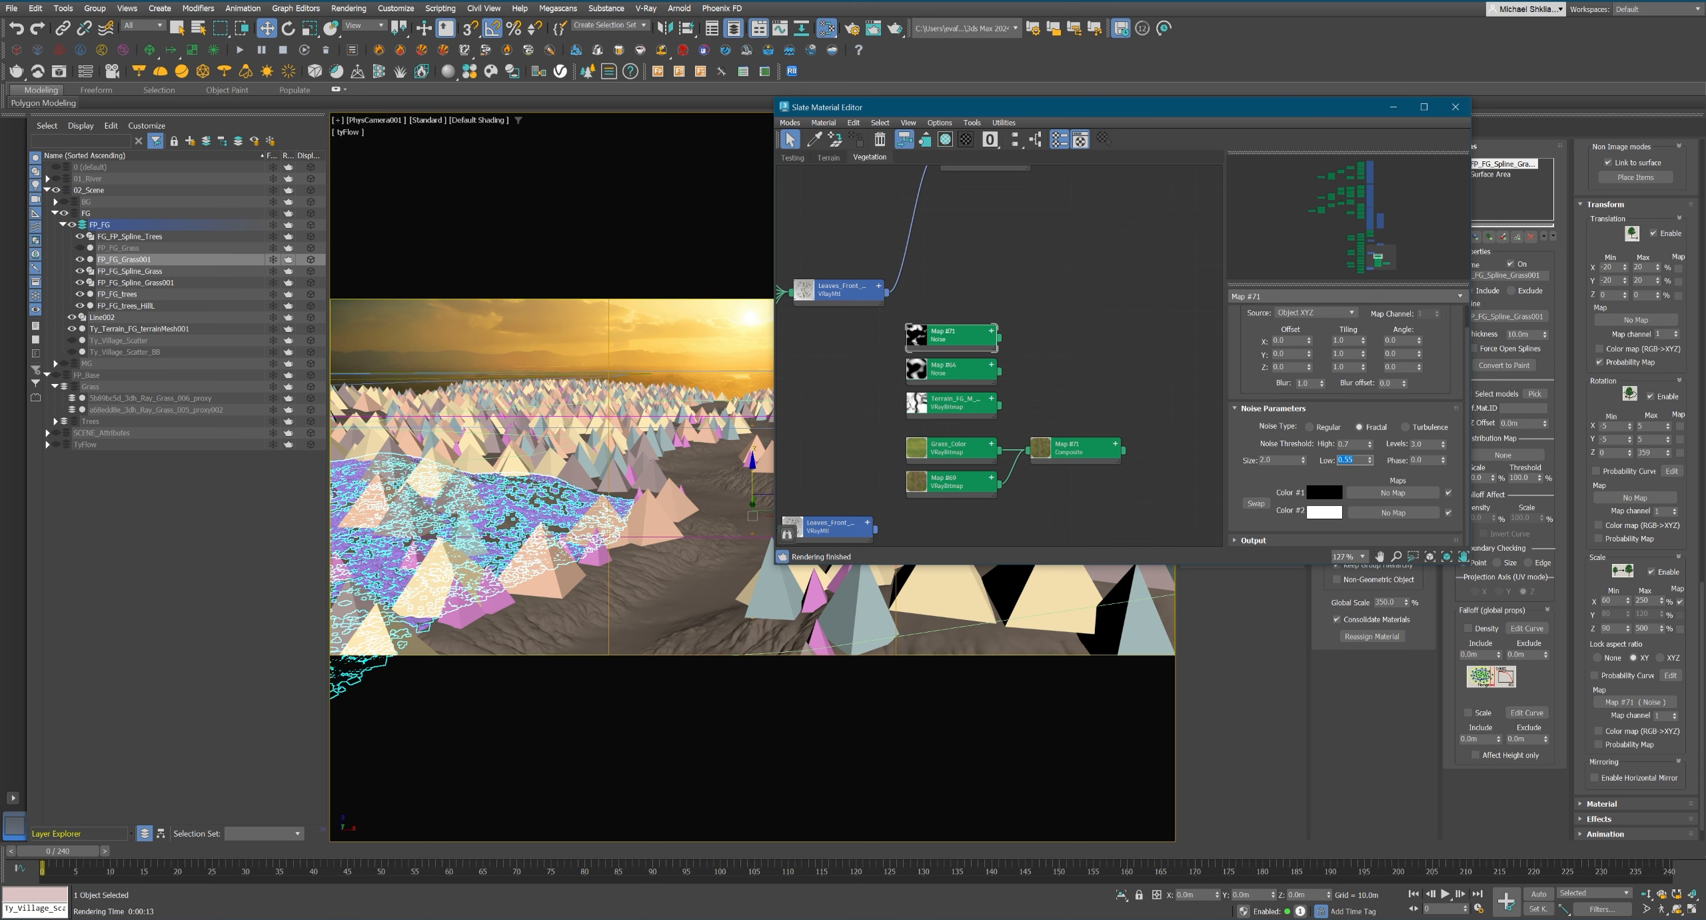
{"action": "type", "text": ".75"}
{"action": "key", "text": "Return"}
{"action": "key", "text": "shift+q"}
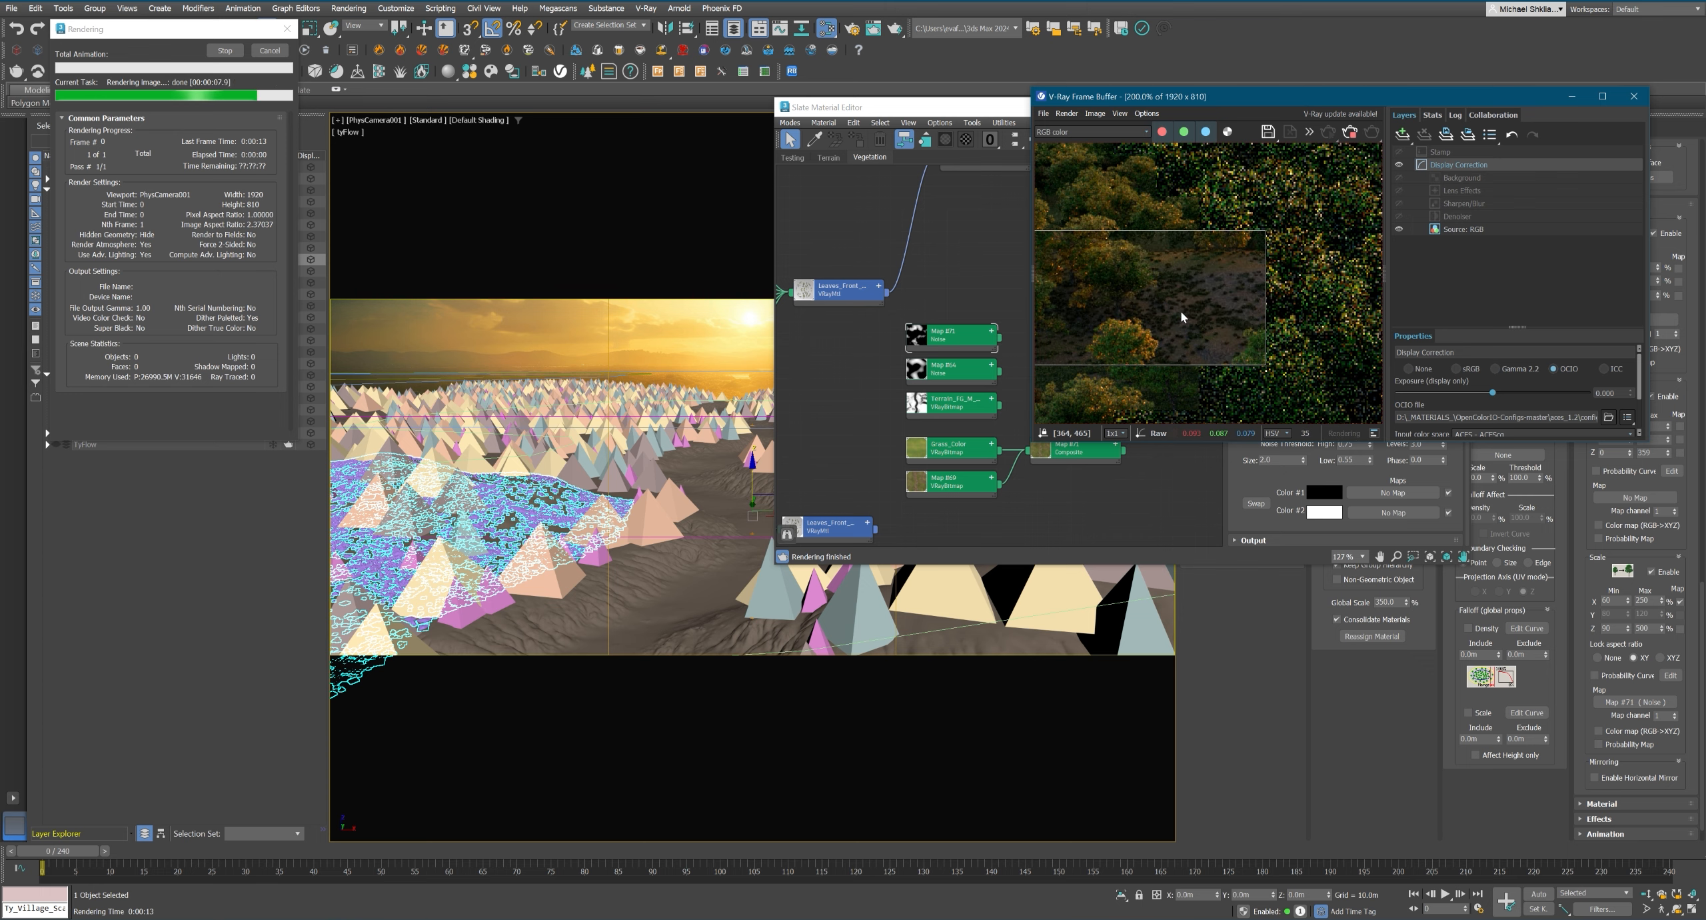
Set FP_FG_Grass001's distribution density units to 75 m and rerender the hill region.
{"action": "left_click_drag", "start_coordinate": [1453, 97], "coordinate": [1092, 436]}
{"action": "left_click_drag", "start_coordinate": [1680, 272], "coordinate": [1610, 554]}
{"action": "left_click_drag", "start_coordinate": [1605, 685], "coordinate": [1610, 839]}
{"action": "left_click_drag", "start_coordinate": [1666, 396], "coordinate": [1609, 388]}
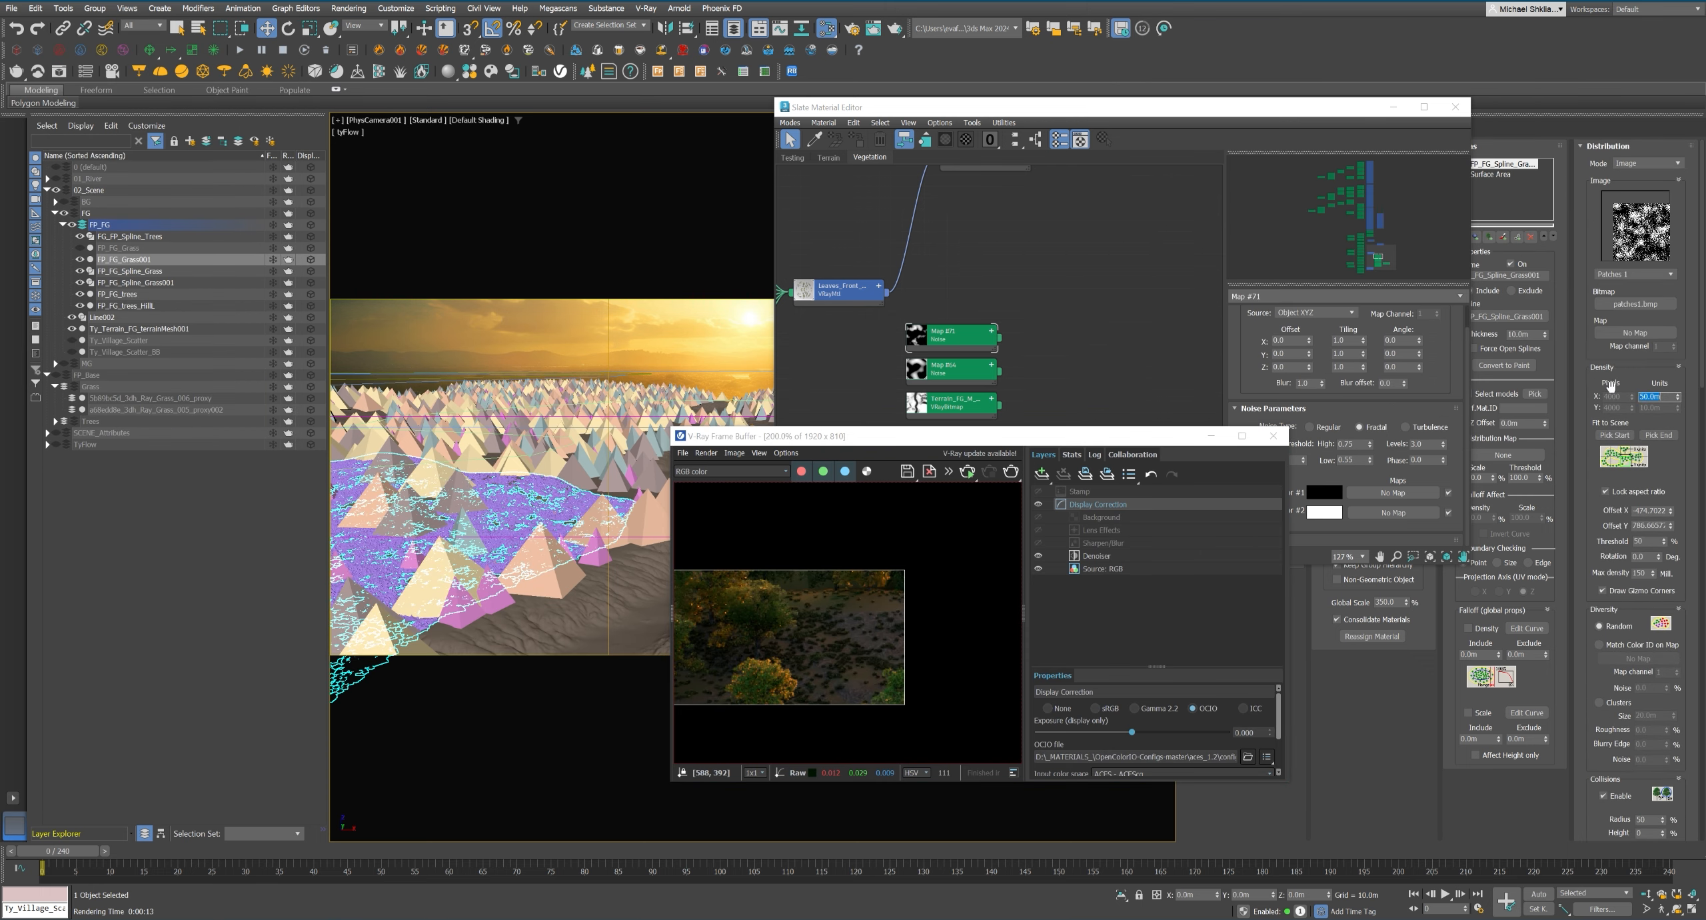
{"action": "type", "text": "75"}
{"action": "key", "text": "Return"}
{"action": "key", "text": "shift+q"}
{"action": "scroll", "coordinate": [880, 555], "scroll_direction": "up", "scroll_amount": 2}
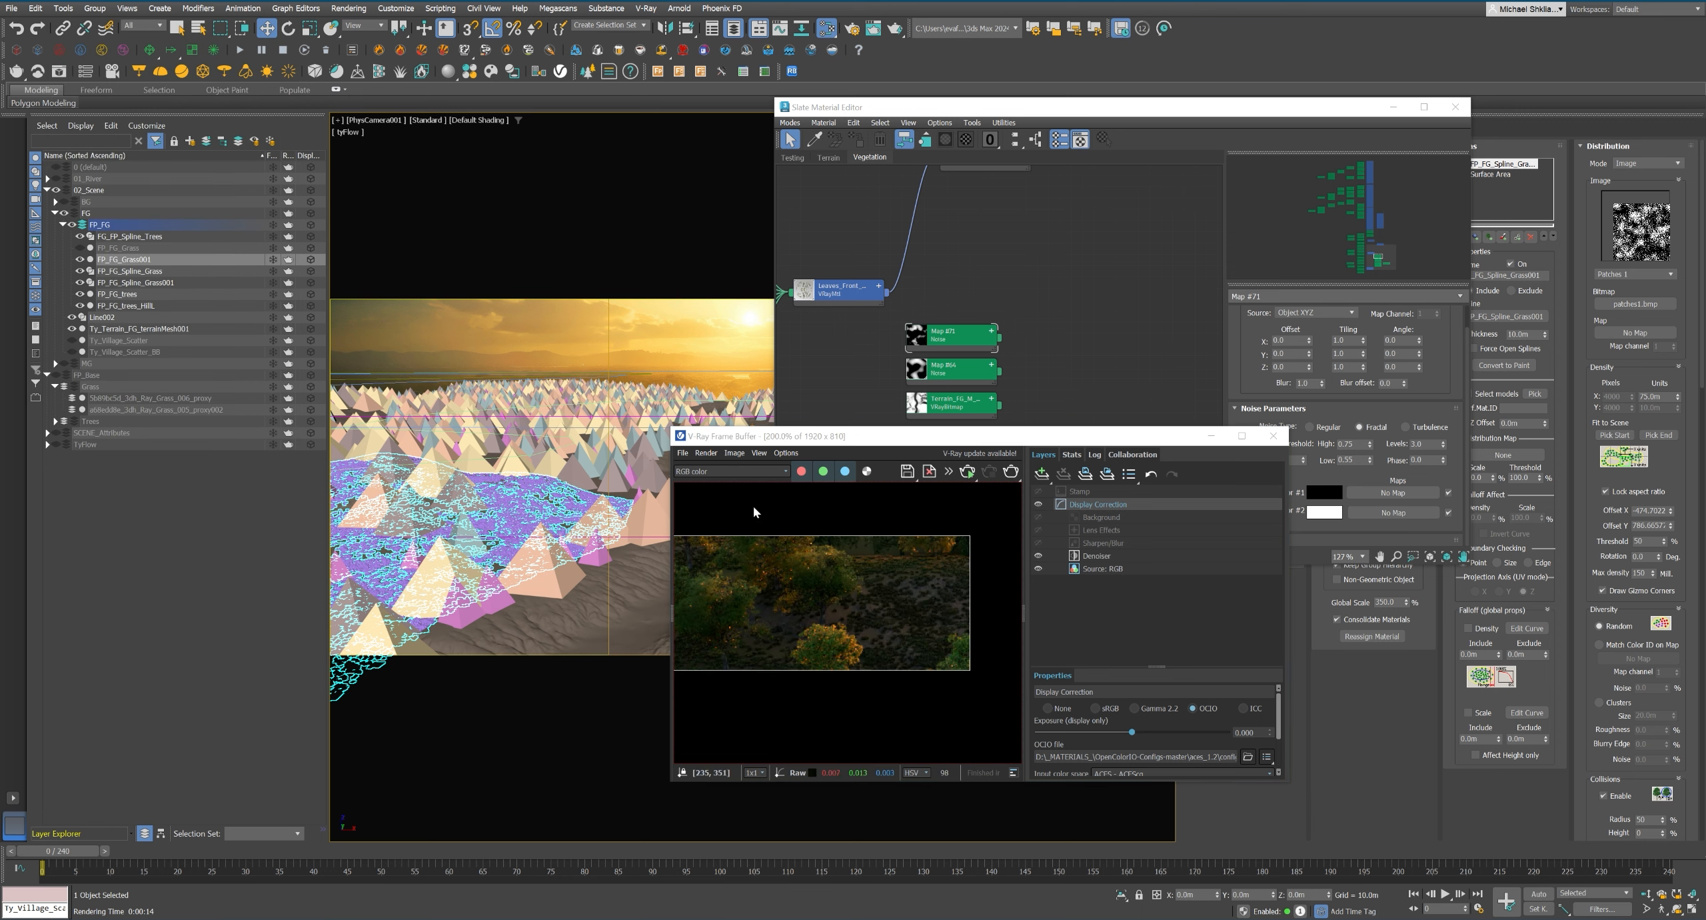
Examine the rendered grass coverage in the frame buffer's VRayDiffuseFilter channel.
{"action": "left_click", "coordinate": [730, 471]}
{"action": "left_click", "coordinate": [740, 529]}
{"action": "scroll", "coordinate": [944, 541], "scroll_direction": "down", "scroll_amount": 2}
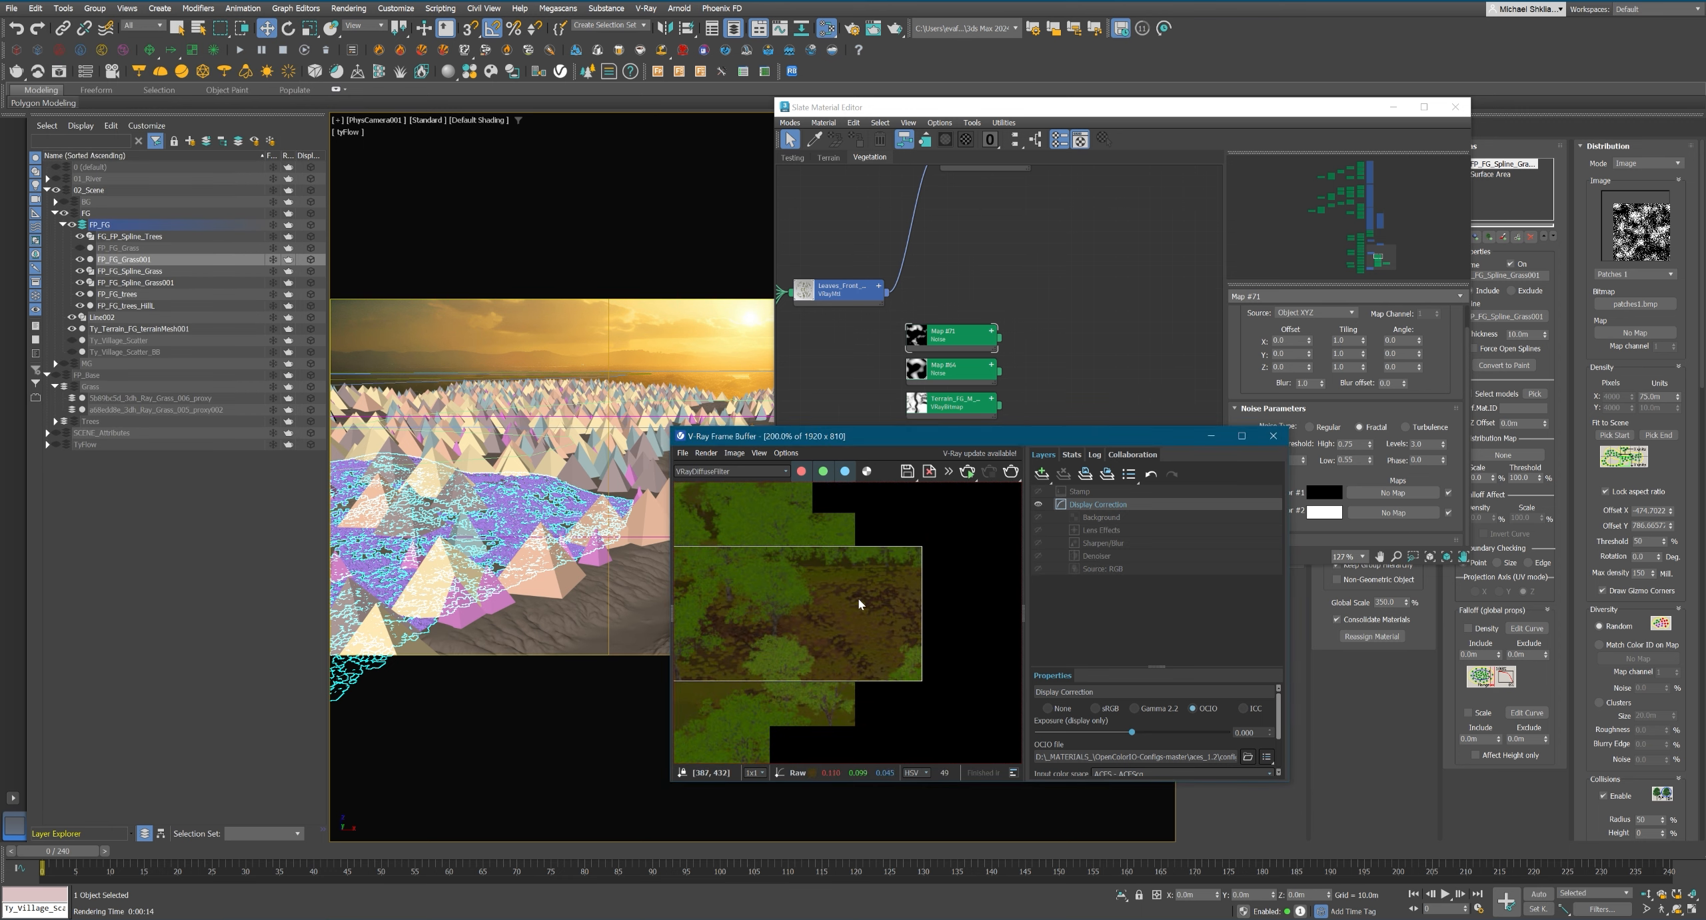
Lock the grass scale aspect ratio to XYZ with a 300% maximum and rerender the region in RGB color.
{"action": "scroll", "coordinate": [1646, 669], "scroll_direction": "down", "scroll_amount": 5}
{"action": "scroll", "coordinate": [1647, 669], "scroll_direction": "down", "scroll_amount": 5}
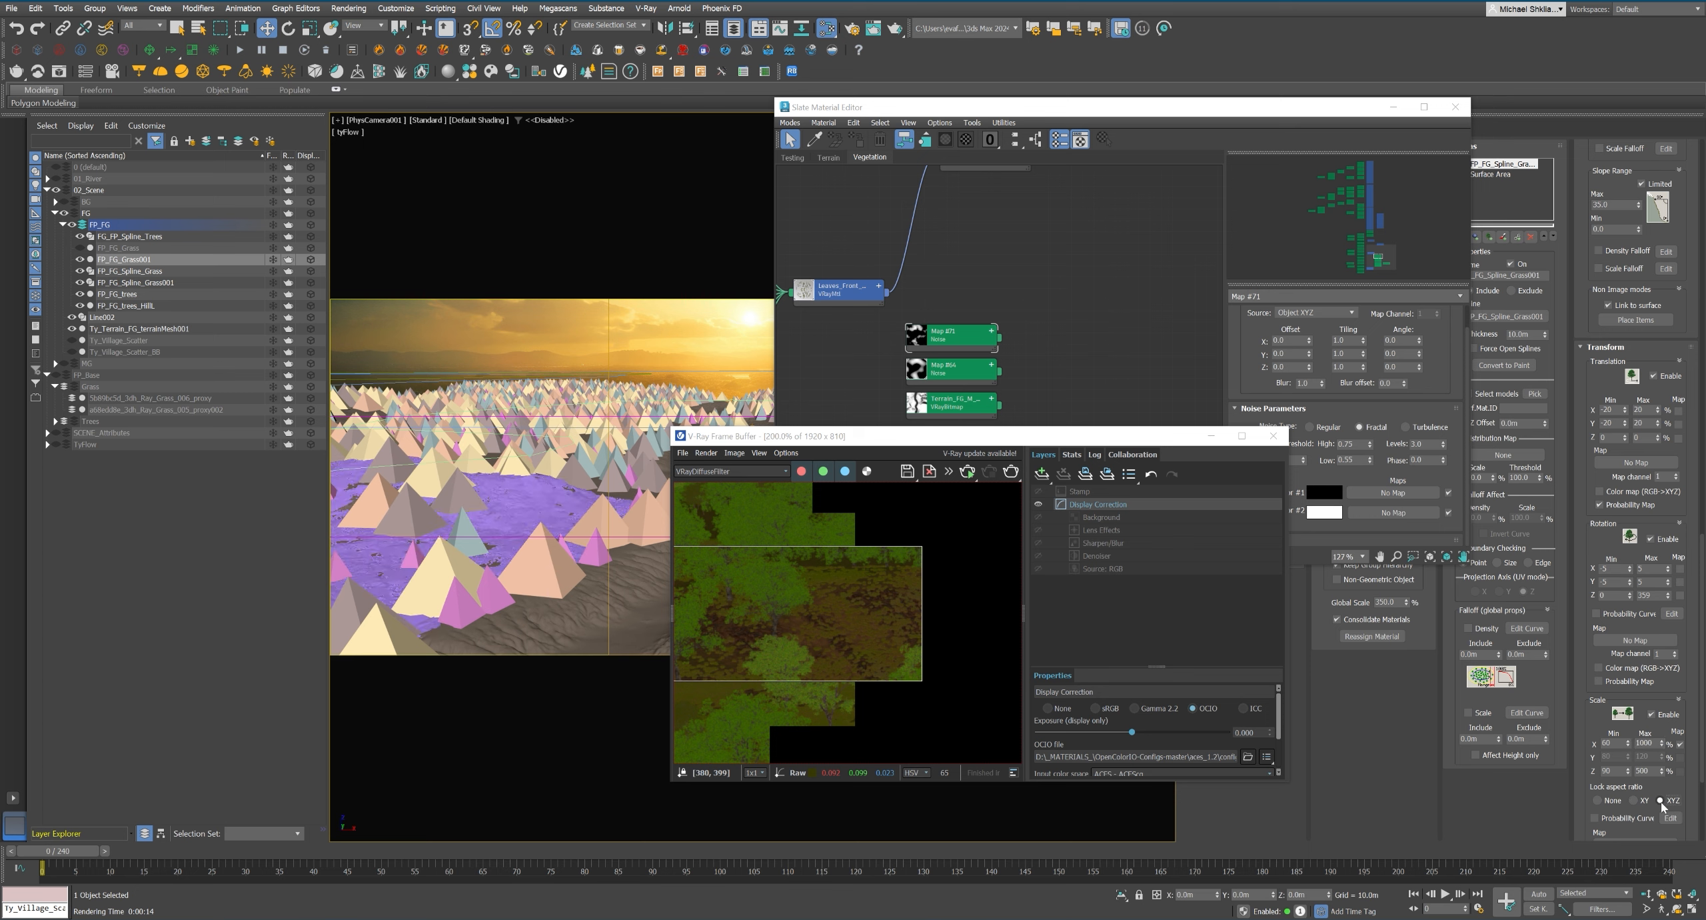
{"action": "type", "text": "300"}
{"action": "key", "text": "Return"}
{"action": "left_click_drag", "start_coordinate": [1596, 730], "coordinate": [1597, 698]}
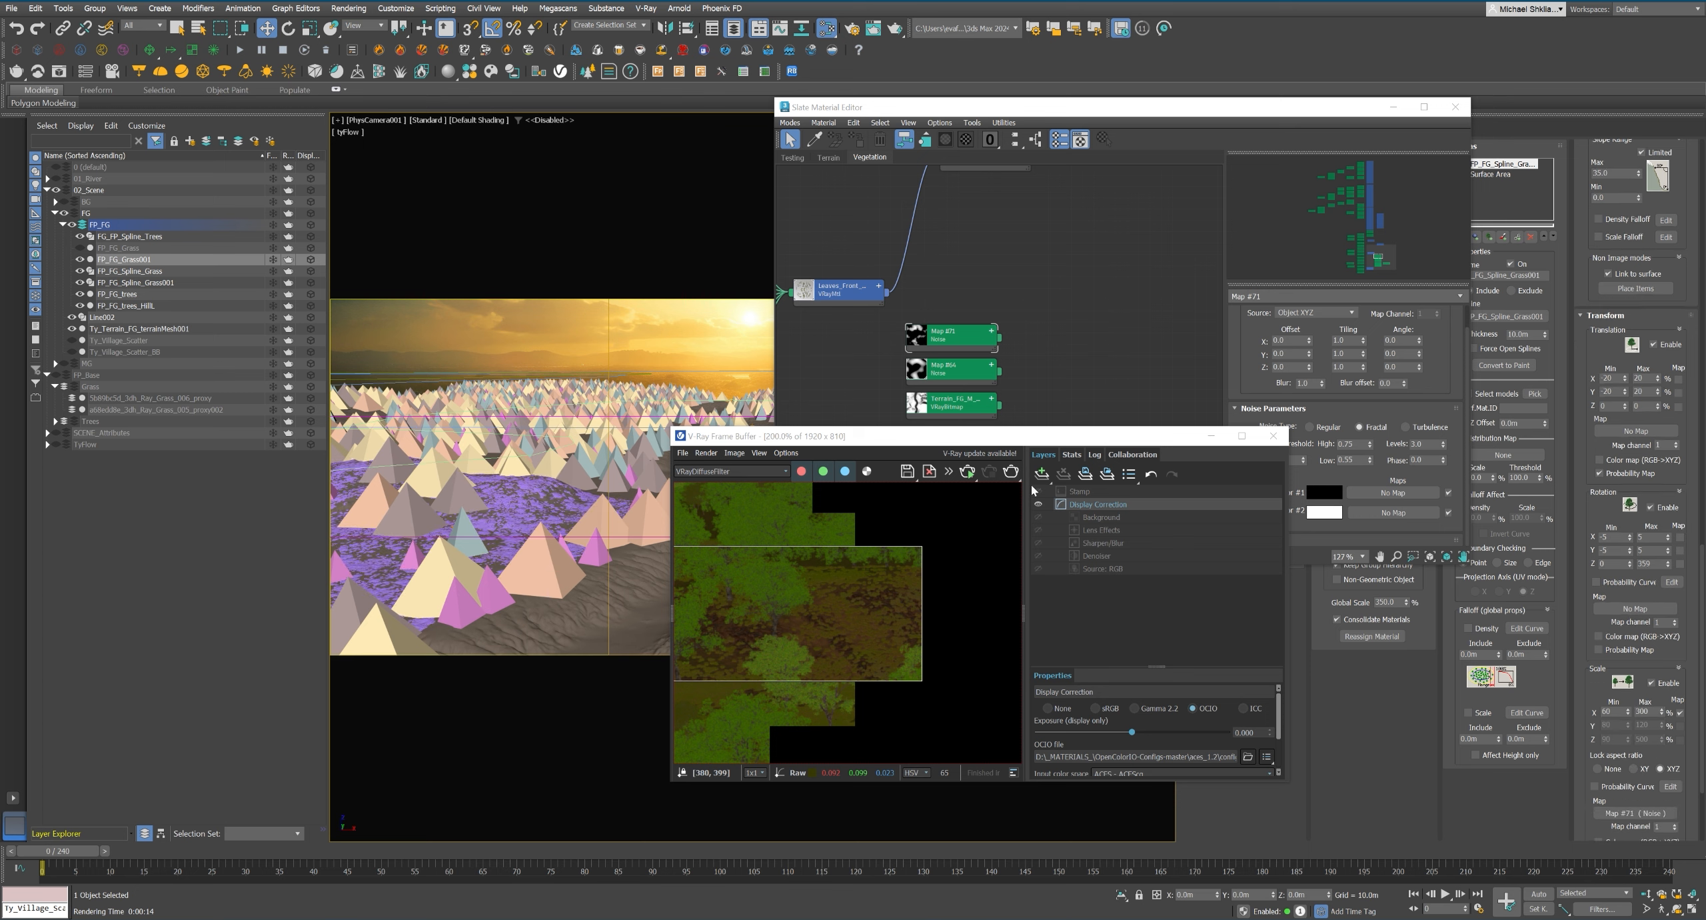
{"action": "left_click", "coordinate": [733, 471]}
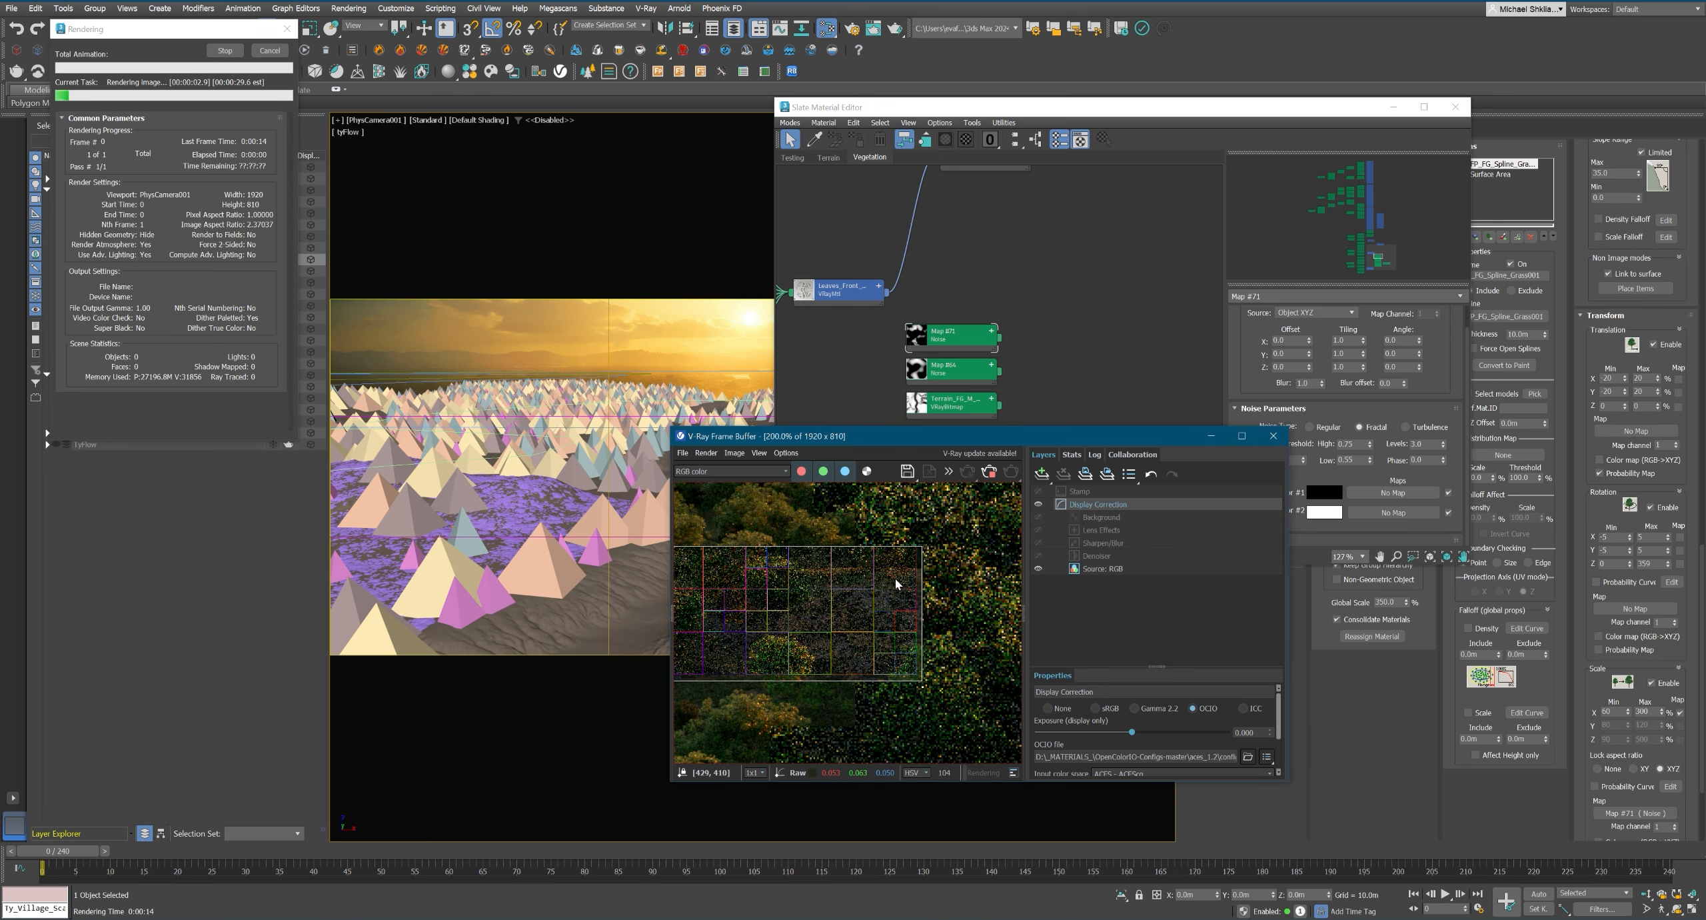
{"action": "scroll", "coordinate": [898, 588], "scroll_direction": "up", "scroll_amount": 1}
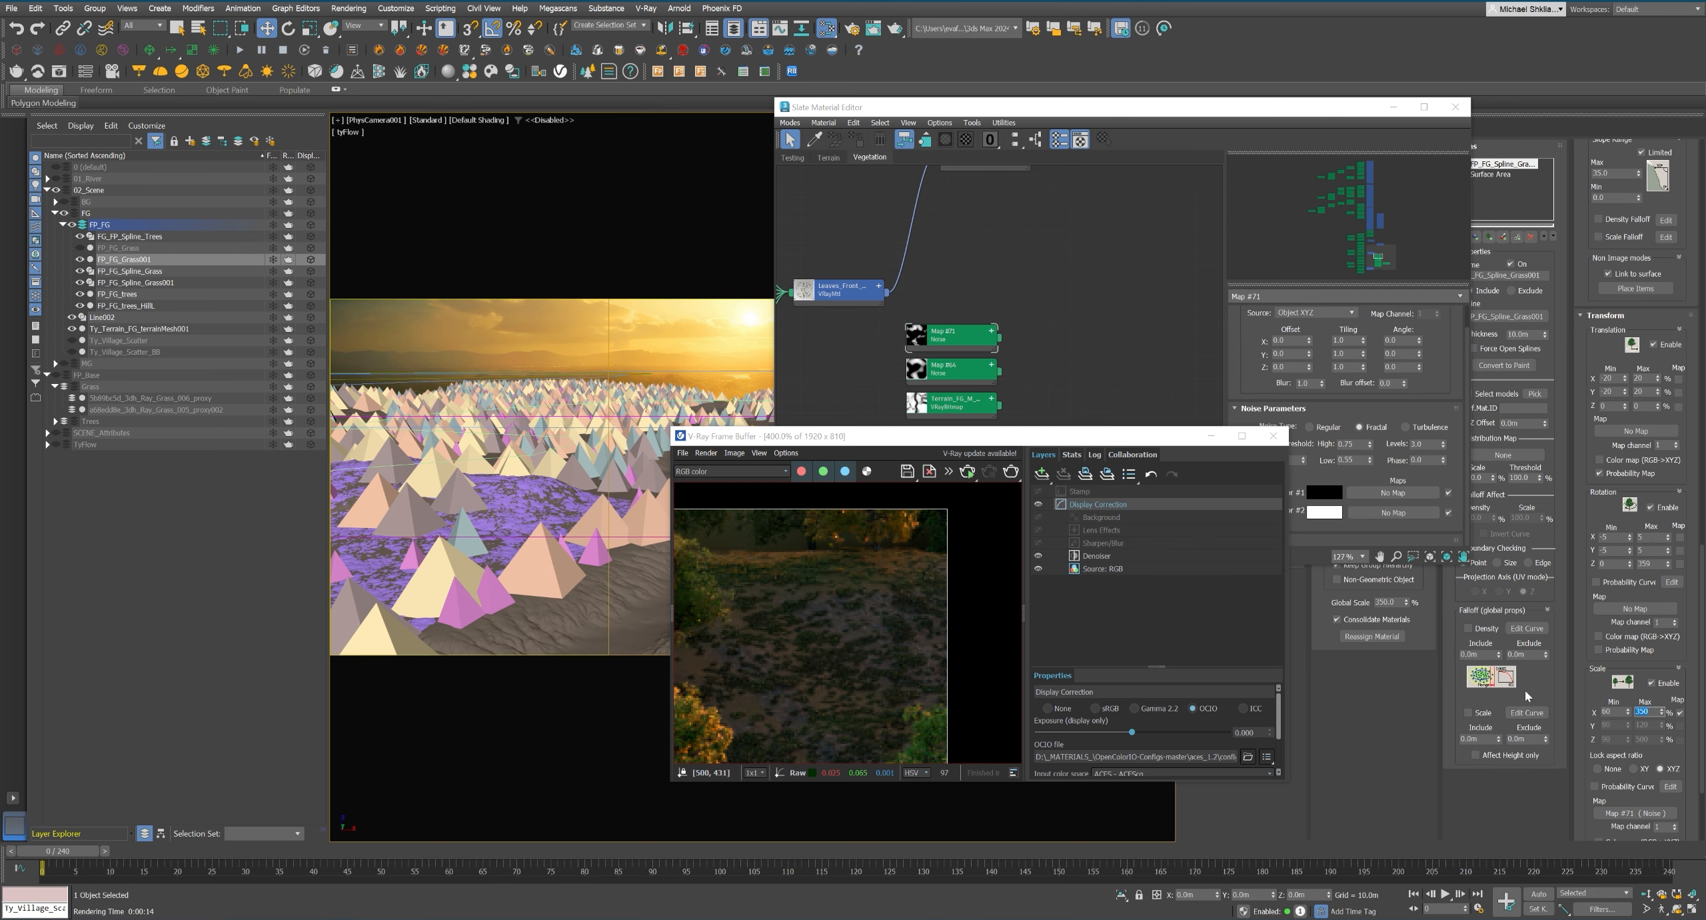
Set the Map #71 noise to size 4.0 with a low threshold of 0.5, and check the rerender in the VRayDiffuseFilter channel.
{"action": "left_click", "coordinate": [1315, 471]}
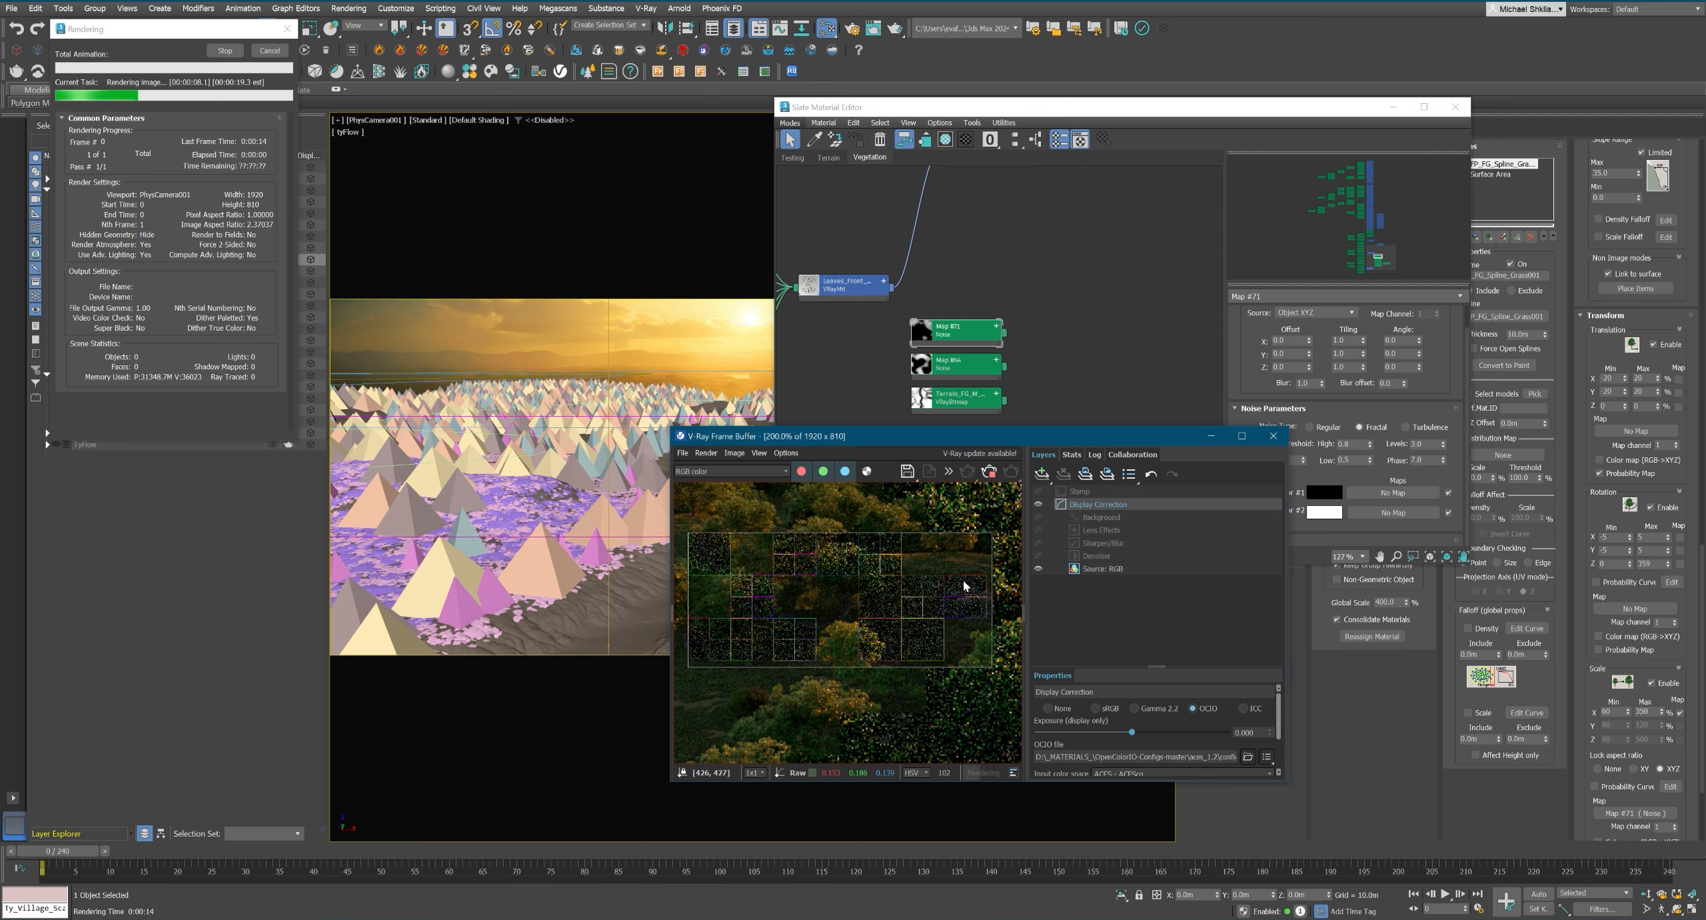
{"action": "left_click", "coordinate": [730, 470]}
{"action": "left_click", "coordinate": [744, 510]}
{"action": "scroll", "coordinate": [918, 586], "scroll_direction": "up", "scroll_amount": 1}
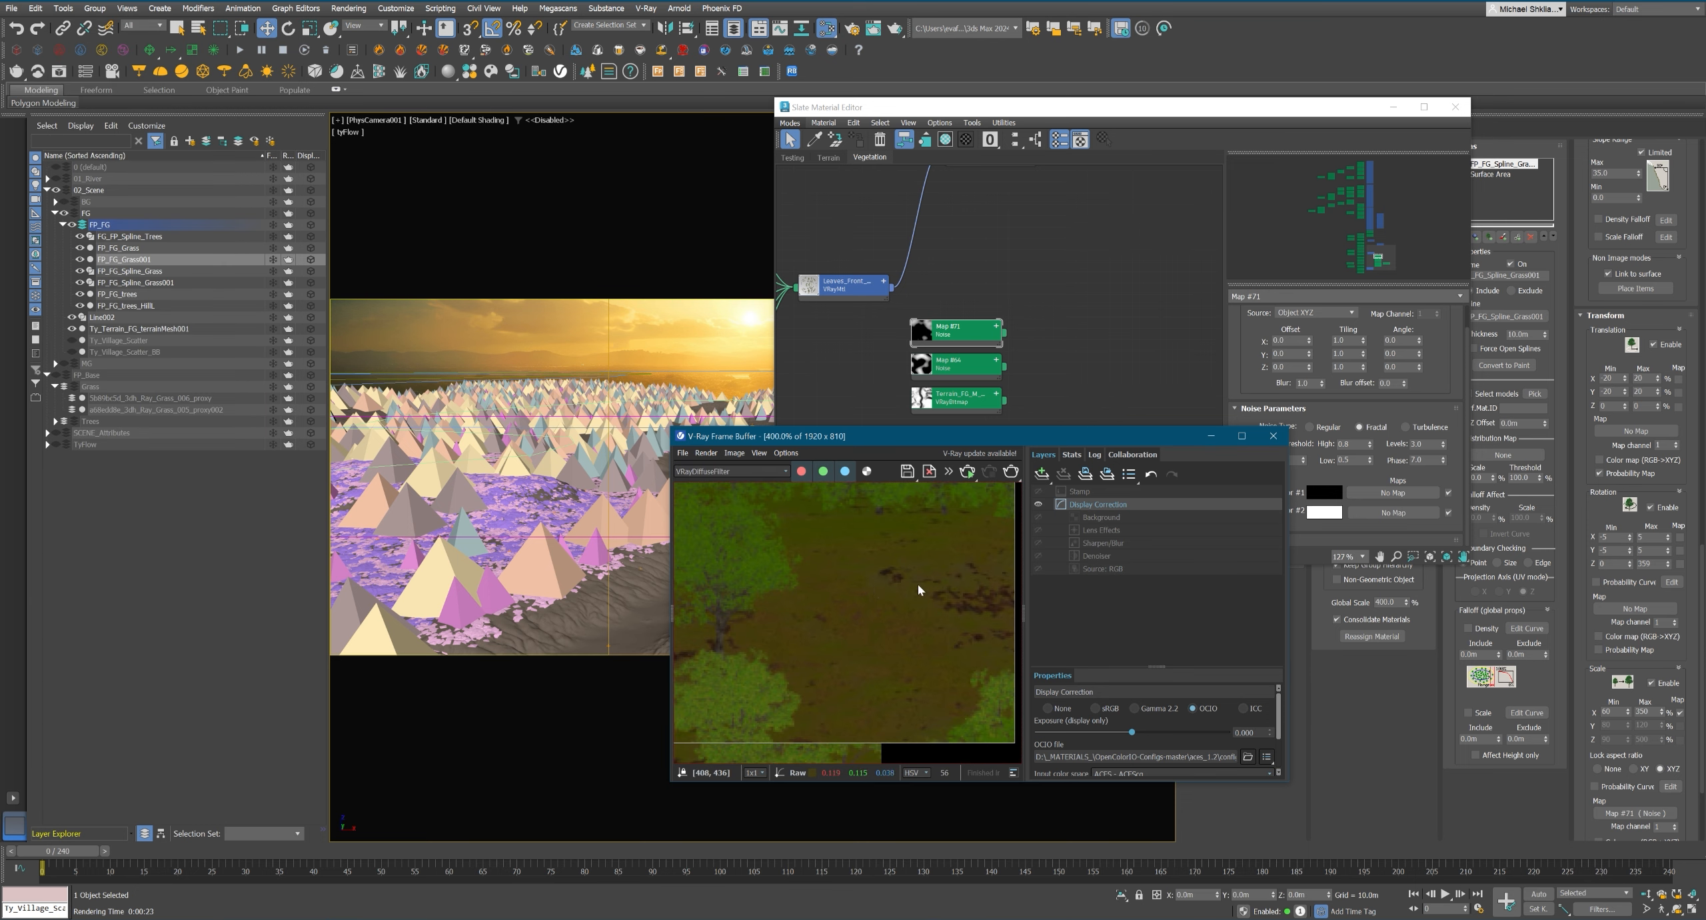
{"action": "scroll", "coordinate": [887, 588], "scroll_direction": "down", "scroll_amount": 1}
Bring up the Grass_001 proxy's material in the Slate Material Editor and inspect its Map #68 Forest Color settings.
{"action": "middle_click_drag", "start_coordinate": [1080, 374], "coordinate": [1086, 373]}
{"action": "left_click", "coordinate": [157, 409]}
{"action": "left_click", "coordinate": [825, 123]}
{"action": "left_click", "coordinate": [850, 151]}
{"action": "middle_click_drag", "start_coordinate": [840, 260], "coordinate": [914, 343]}
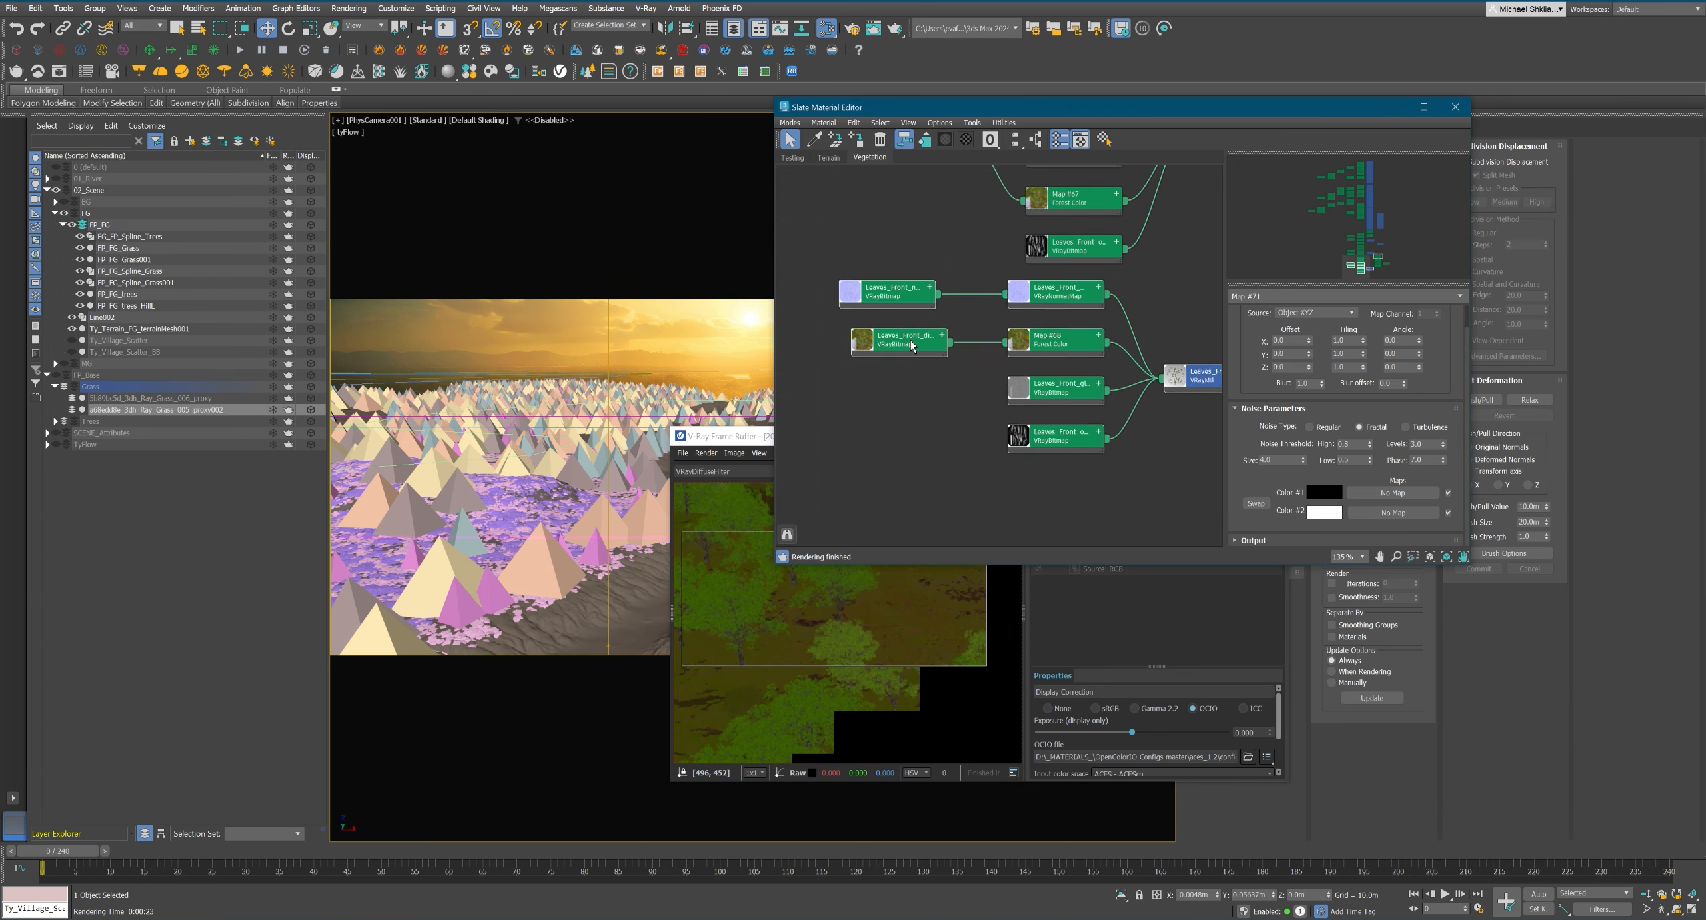
{"action": "double_click", "coordinate": [1047, 343]}
{"action": "scroll", "coordinate": [1314, 358], "scroll_direction": "down", "scroll_amount": 1}
{"action": "scroll", "coordinate": [1314, 358], "scroll_direction": "up", "scroll_amount": 1}
Select FP_FG_Grass001 and set its color tint's maximum random strength to 50% in the forest's material settings.
{"action": "left_click", "coordinate": [138, 260]}
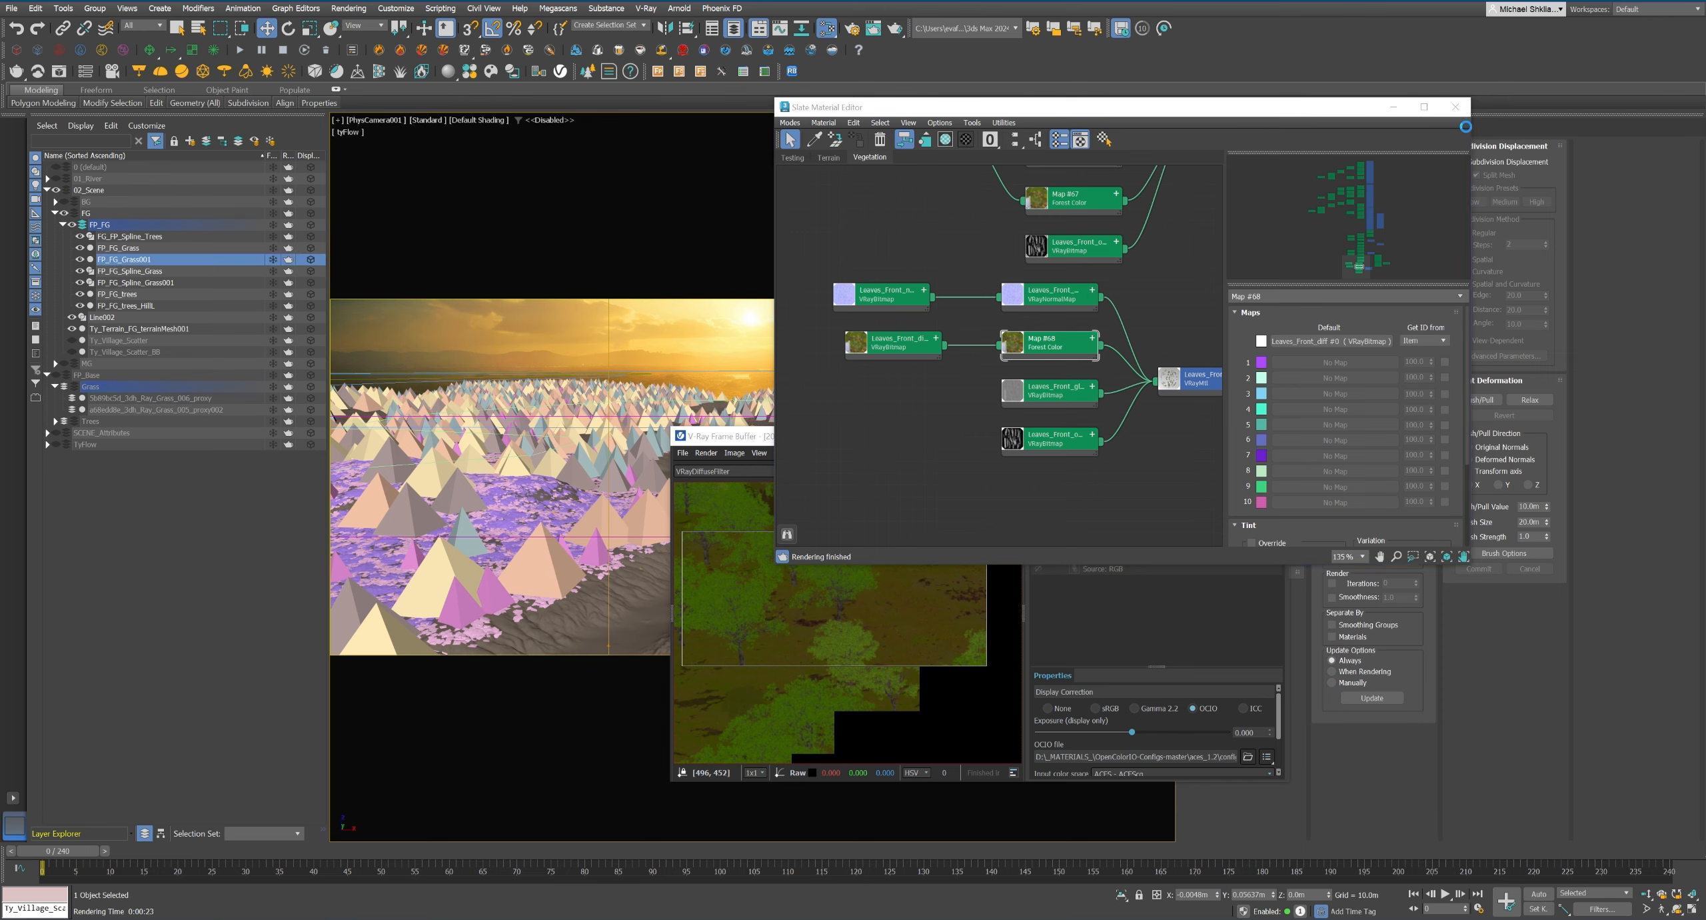
{"action": "left_click", "coordinate": [1455, 107]}
{"action": "left_click", "coordinate": [1606, 146]}
{"action": "left_click", "coordinate": [1605, 145]}
{"action": "left_click", "coordinate": [1605, 146]}
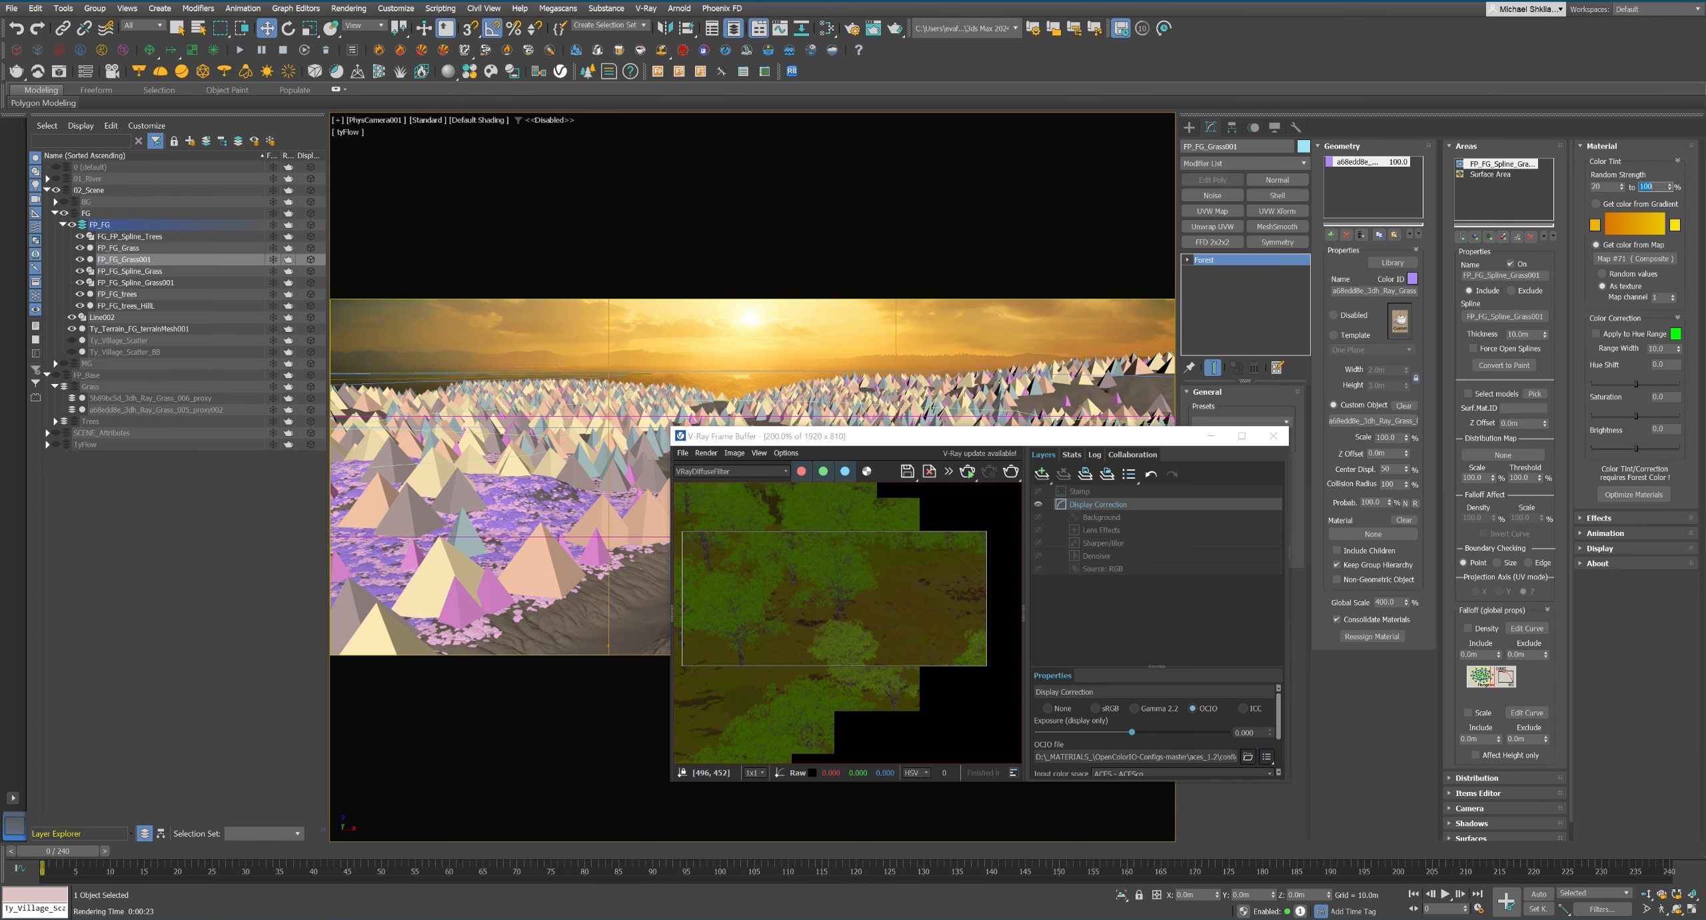
{"action": "key", "text": "m"}
{"action": "left_click_drag", "start_coordinate": [1636, 259], "coordinate": [1167, 499]}
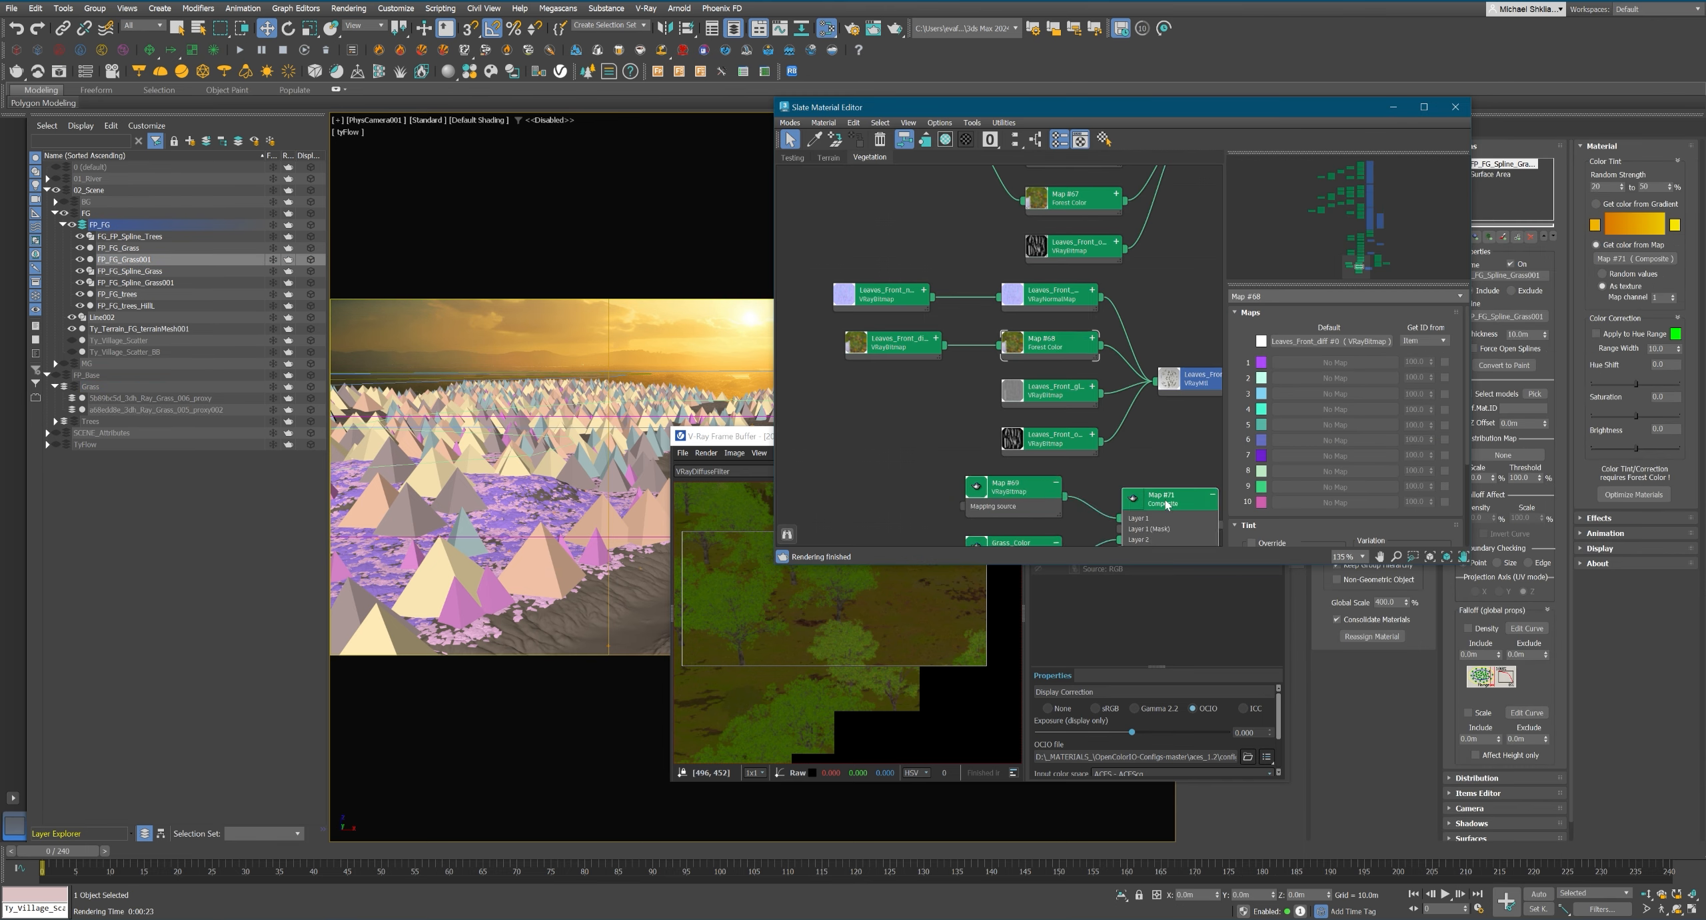
{"action": "middle_click_drag", "start_coordinate": [1169, 509], "coordinate": [1121, 386]}
{"action": "double_click", "coordinate": [1121, 376]}
{"action": "key", "text": "Delete"}
Duplicate the Grass_Color and Map #69 bitmaps together with their composite in the Vegetation view, placing the copies below the originals.
{"action": "left_click", "coordinate": [830, 158]}
{"action": "left_click", "coordinate": [867, 158]}
{"action": "middle_click_drag", "start_coordinate": [1200, 266], "coordinate": [800, 428]}
{"action": "scroll", "coordinate": [800, 428], "scroll_direction": "up", "scroll_amount": 2}
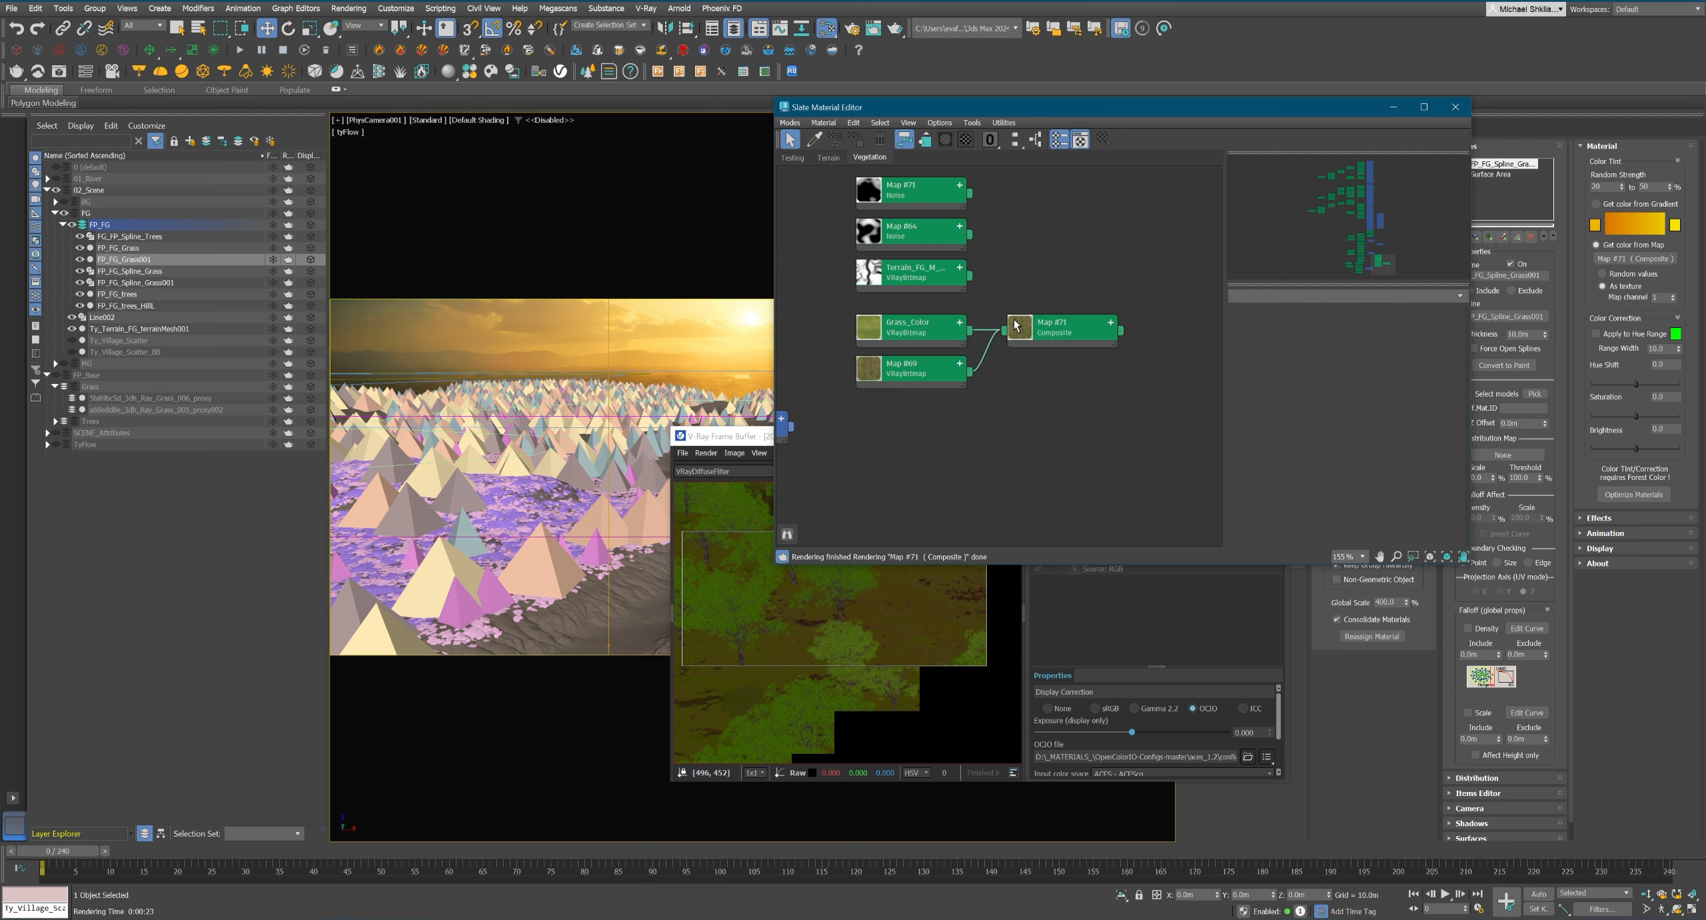
{"action": "mouse_move", "coordinate": [1017, 433]}
{"action": "middle_mouse_down"}
{"action": "mouse_move", "coordinate": [1060, 433]}
{"action": "mouse_move", "coordinate": [1056, 410]}
{"action": "middle_mouse_up"}
{"action": "left_click_drag", "start_coordinate": [1094, 312], "coordinate": [1094, 395], "text": "shift"}
Offset the copied grass bitmap Map #72 by 0.5 in U and V, and assign composite Map #74 as FP_FG_Grass001's tint map.
{"action": "double_click", "coordinate": [945, 385]}
{"action": "scroll", "coordinate": [1286, 311], "scroll_direction": "down", "scroll_amount": 8}
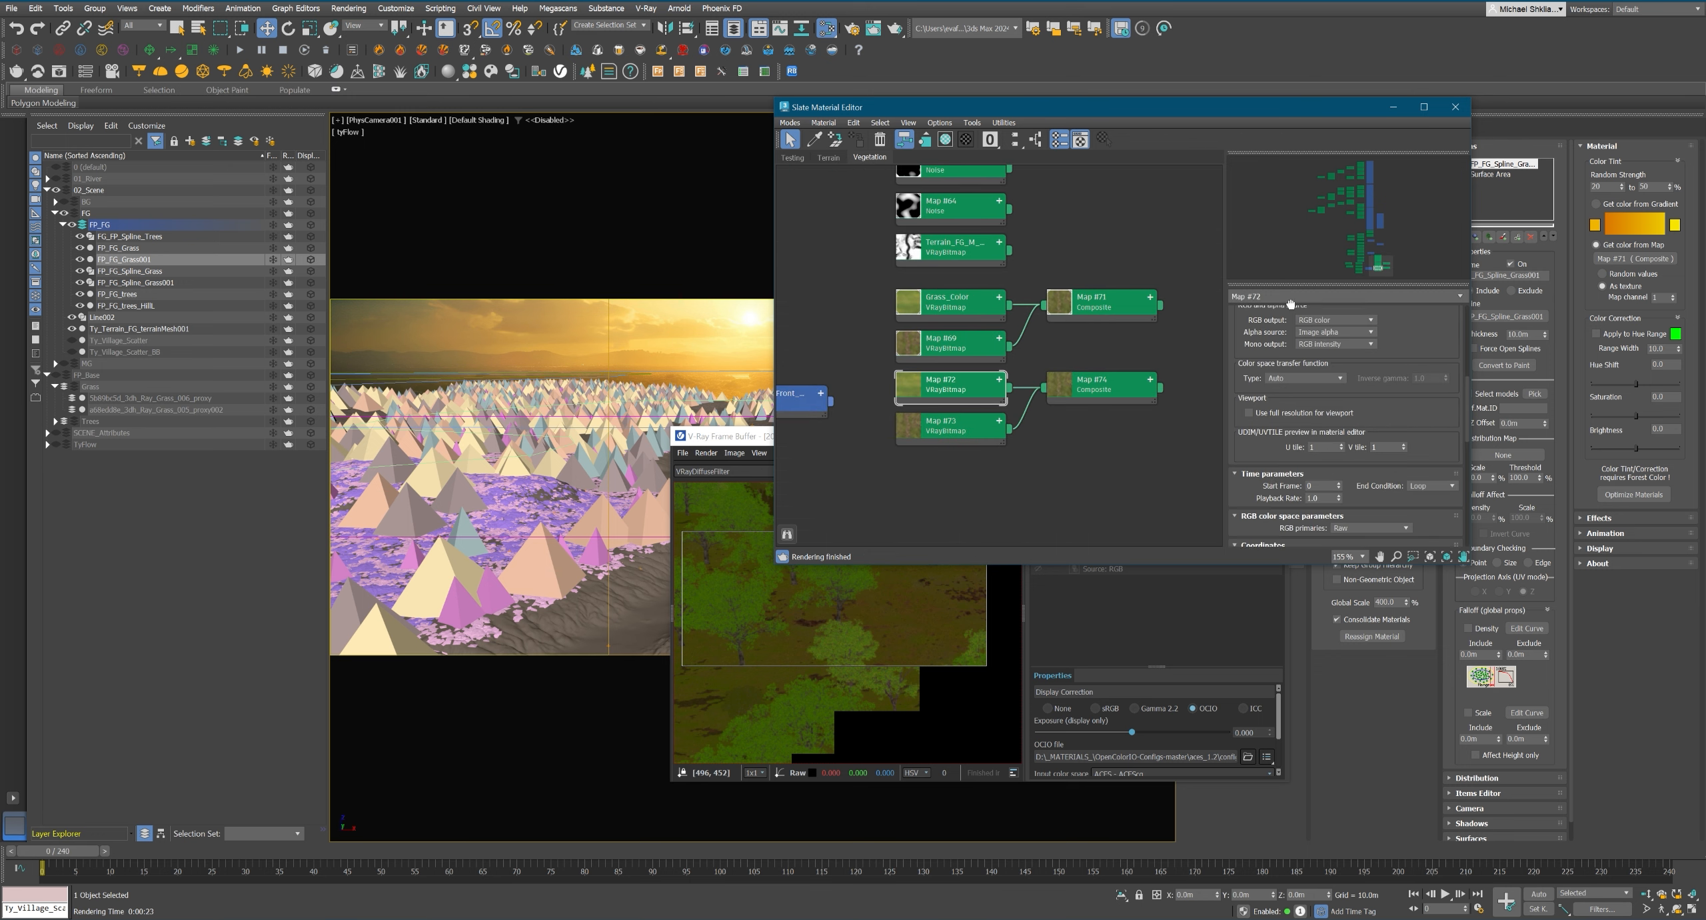
{"action": "middle_click_drag", "start_coordinate": [1169, 416], "coordinate": [1154, 420]}
{"action": "left_click_drag", "start_coordinate": [1145, 392], "coordinate": [1635, 258]}
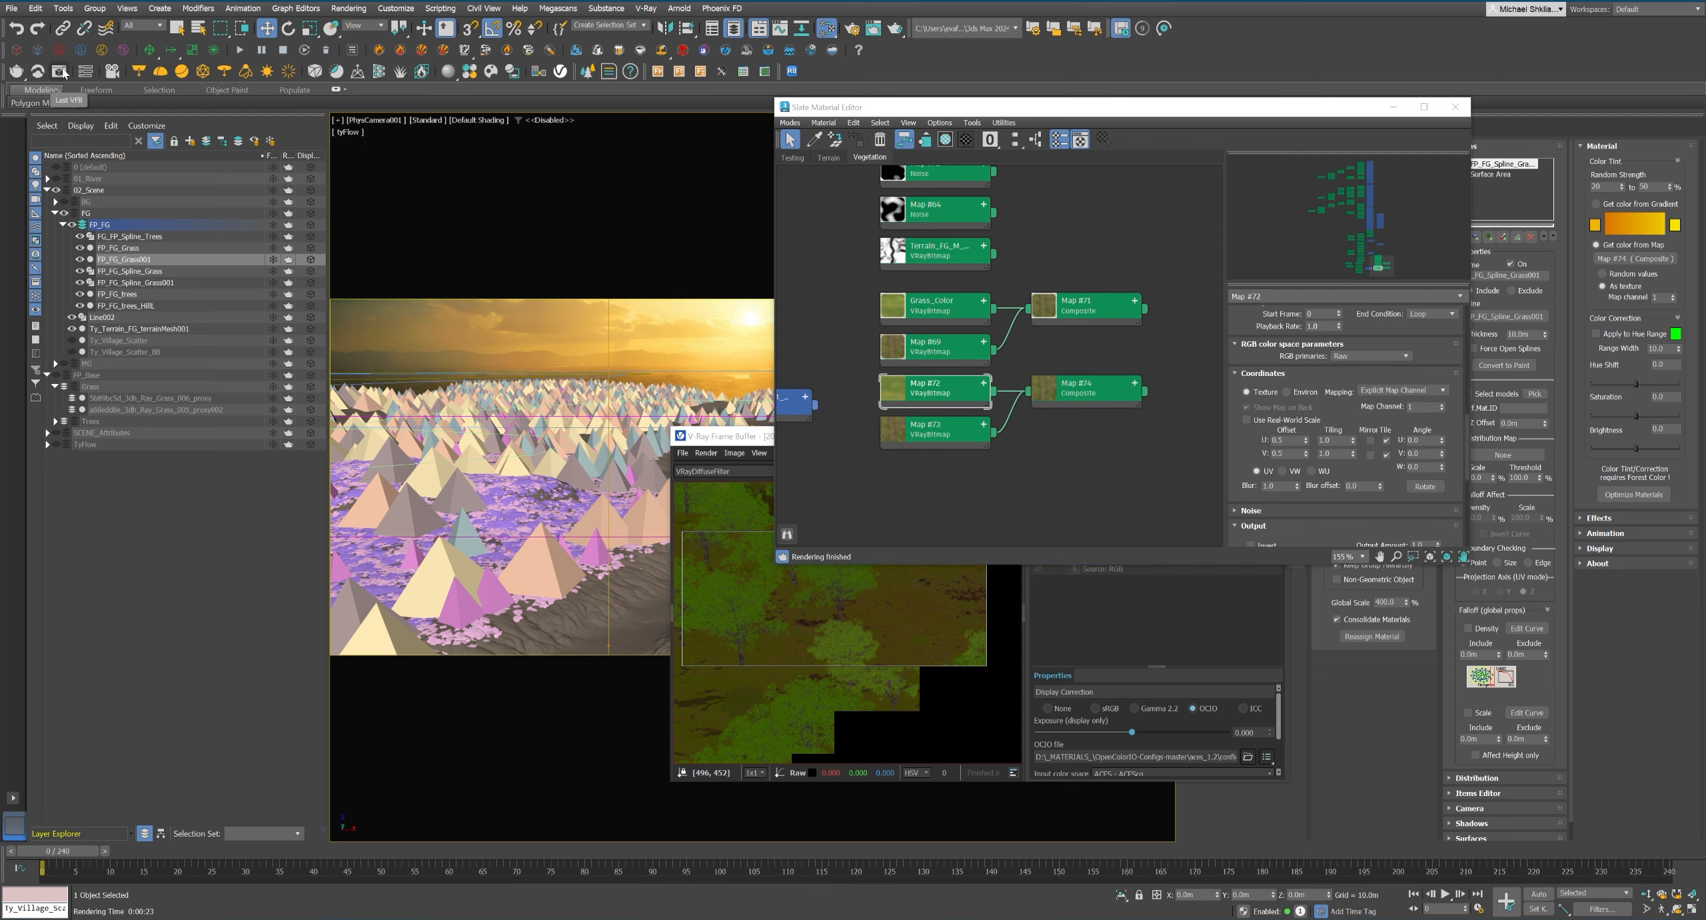
Enlarge the render region over the hill and rerender it to check the grass tint in the VRayDiffuseFilter channel.
{"action": "left_click", "coordinate": [804, 587]}
{"action": "scroll", "coordinate": [804, 580], "scroll_direction": "down", "scroll_amount": 1}
{"action": "left_click_drag", "start_coordinate": [743, 623], "coordinate": [691, 680]}
{"action": "left_click", "coordinate": [1011, 472]}
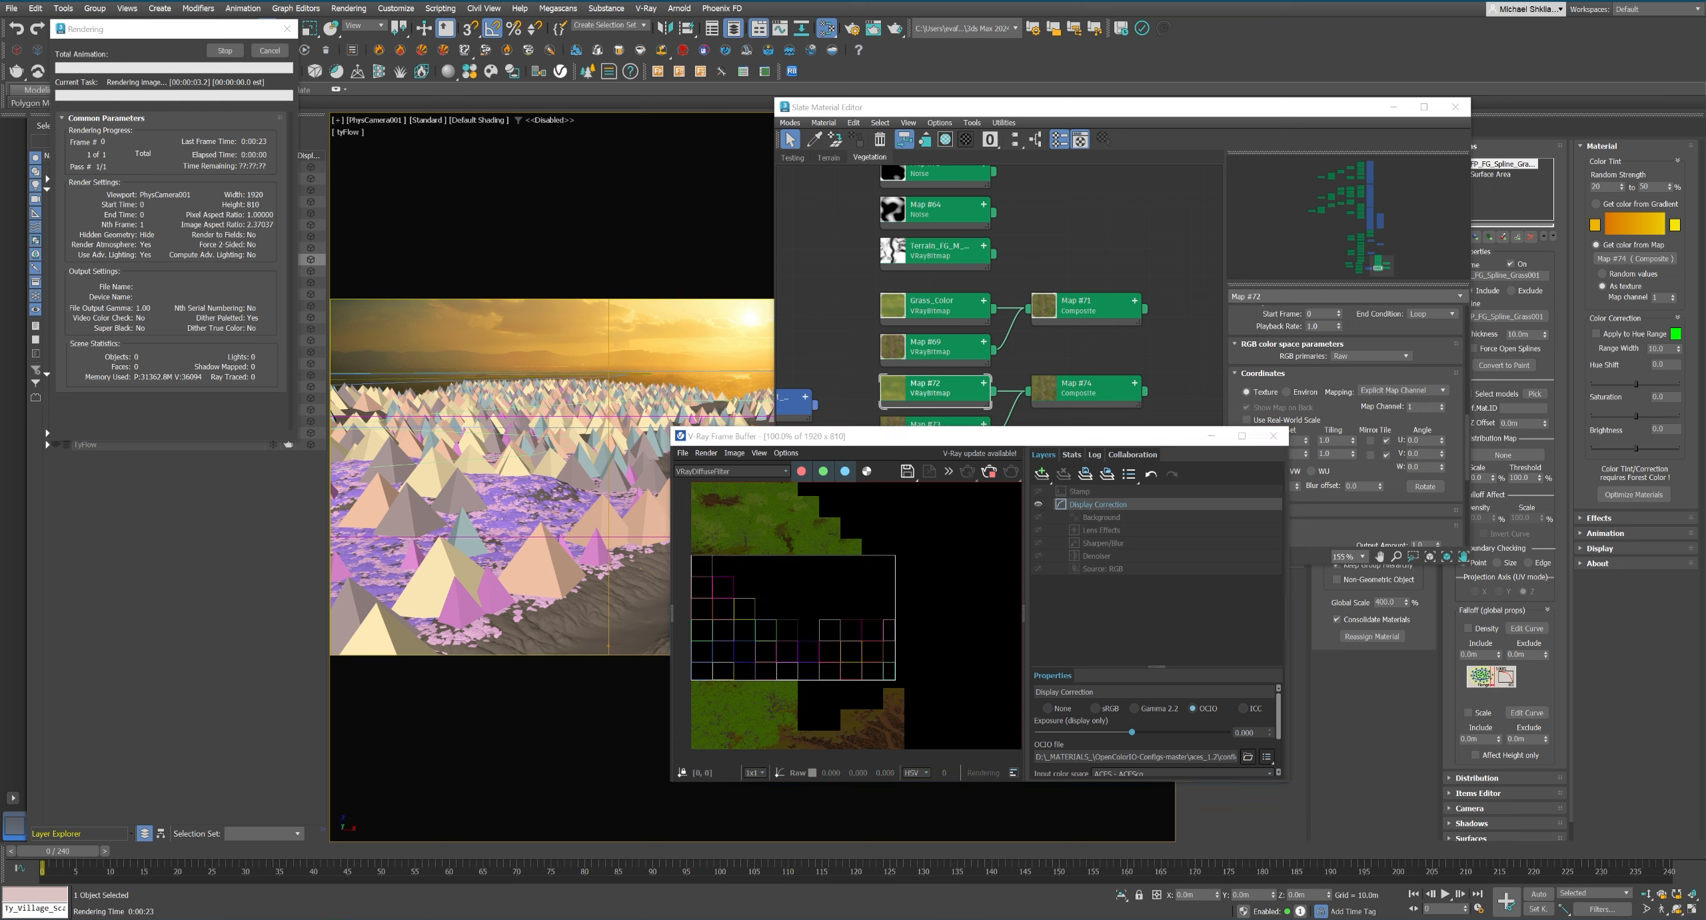
{"action": "left_click", "coordinate": [859, 600]}
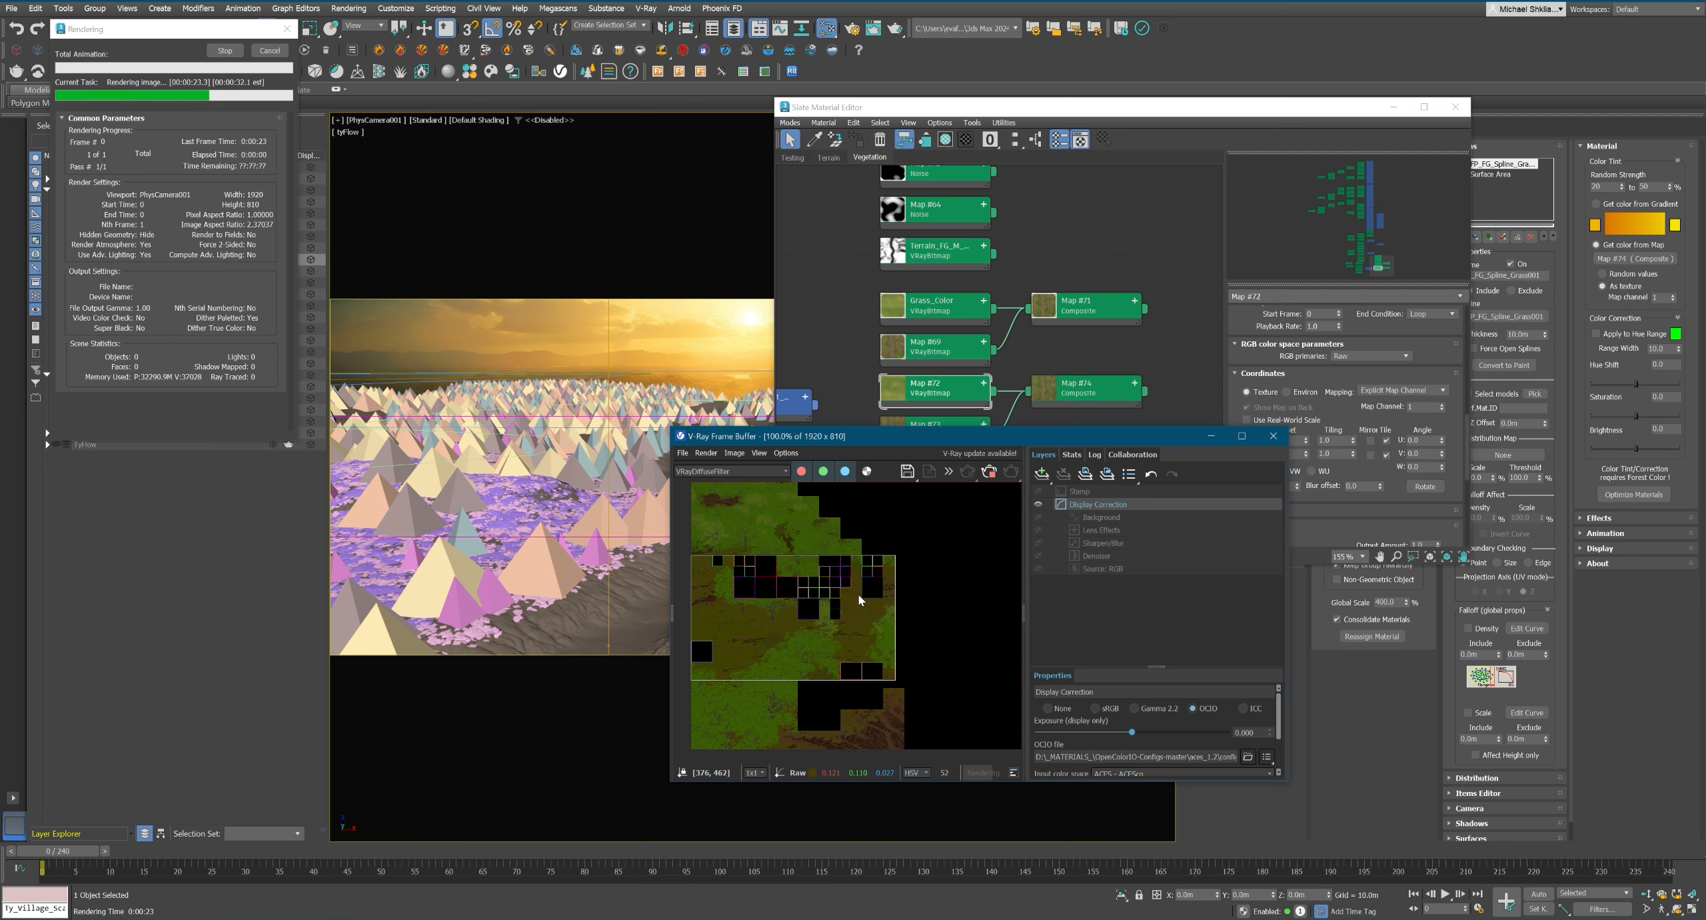
{"action": "scroll", "coordinate": [870, 583], "scroll_direction": "up", "scroll_amount": 3}
{"action": "scroll", "coordinate": [884, 564], "scroll_direction": "down", "scroll_amount": 3}
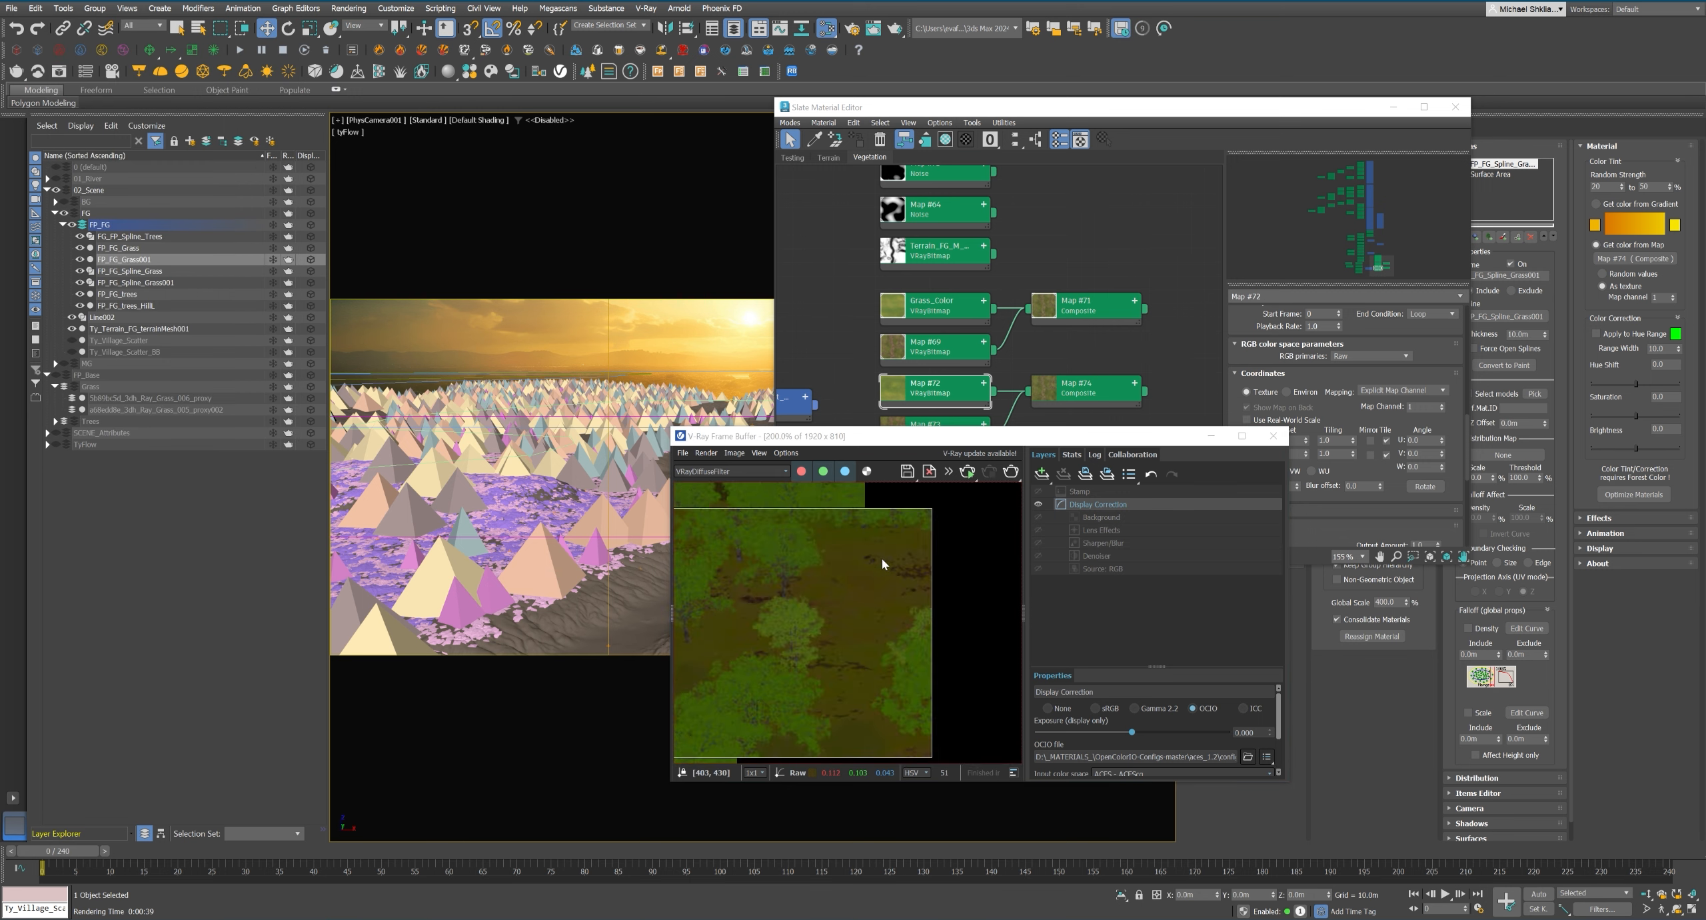
Switch the frame buffer back to RGB color and turn off region rendering.
{"action": "left_click", "coordinate": [754, 471]}
{"action": "left_click", "coordinate": [753, 482]}
{"action": "scroll", "coordinate": [869, 564], "scroll_direction": "up", "scroll_amount": 1}
{"action": "scroll", "coordinate": [869, 564], "scroll_direction": "down", "scroll_amount": 2}
{"action": "left_click", "coordinate": [948, 472]}
{"action": "left_click", "coordinate": [979, 504]}
{"action": "scroll", "coordinate": [853, 567], "scroll_direction": "down", "scroll_amount": 1}
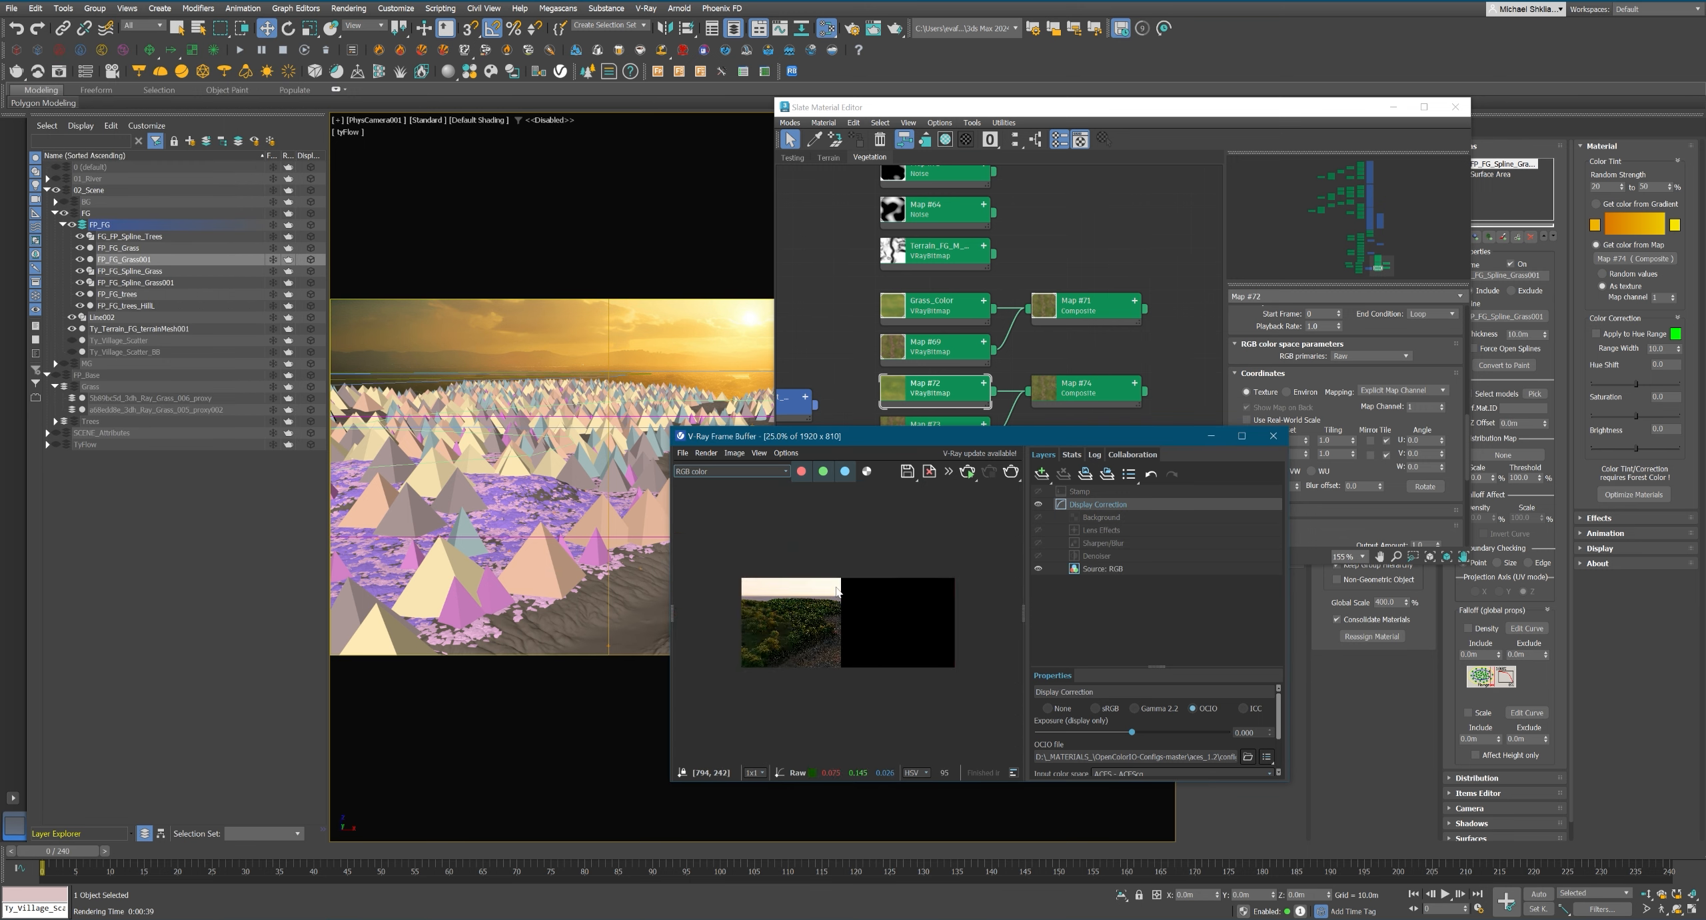
{"action": "scroll", "coordinate": [853, 567], "scroll_direction": "up", "scroll_amount": 1}
Deselect the grass forest and unhide the 01_River layer and Ty_Village_Scatter.
{"action": "left_click", "coordinate": [244, 553]}
{"action": "left_click", "coordinate": [56, 178]}
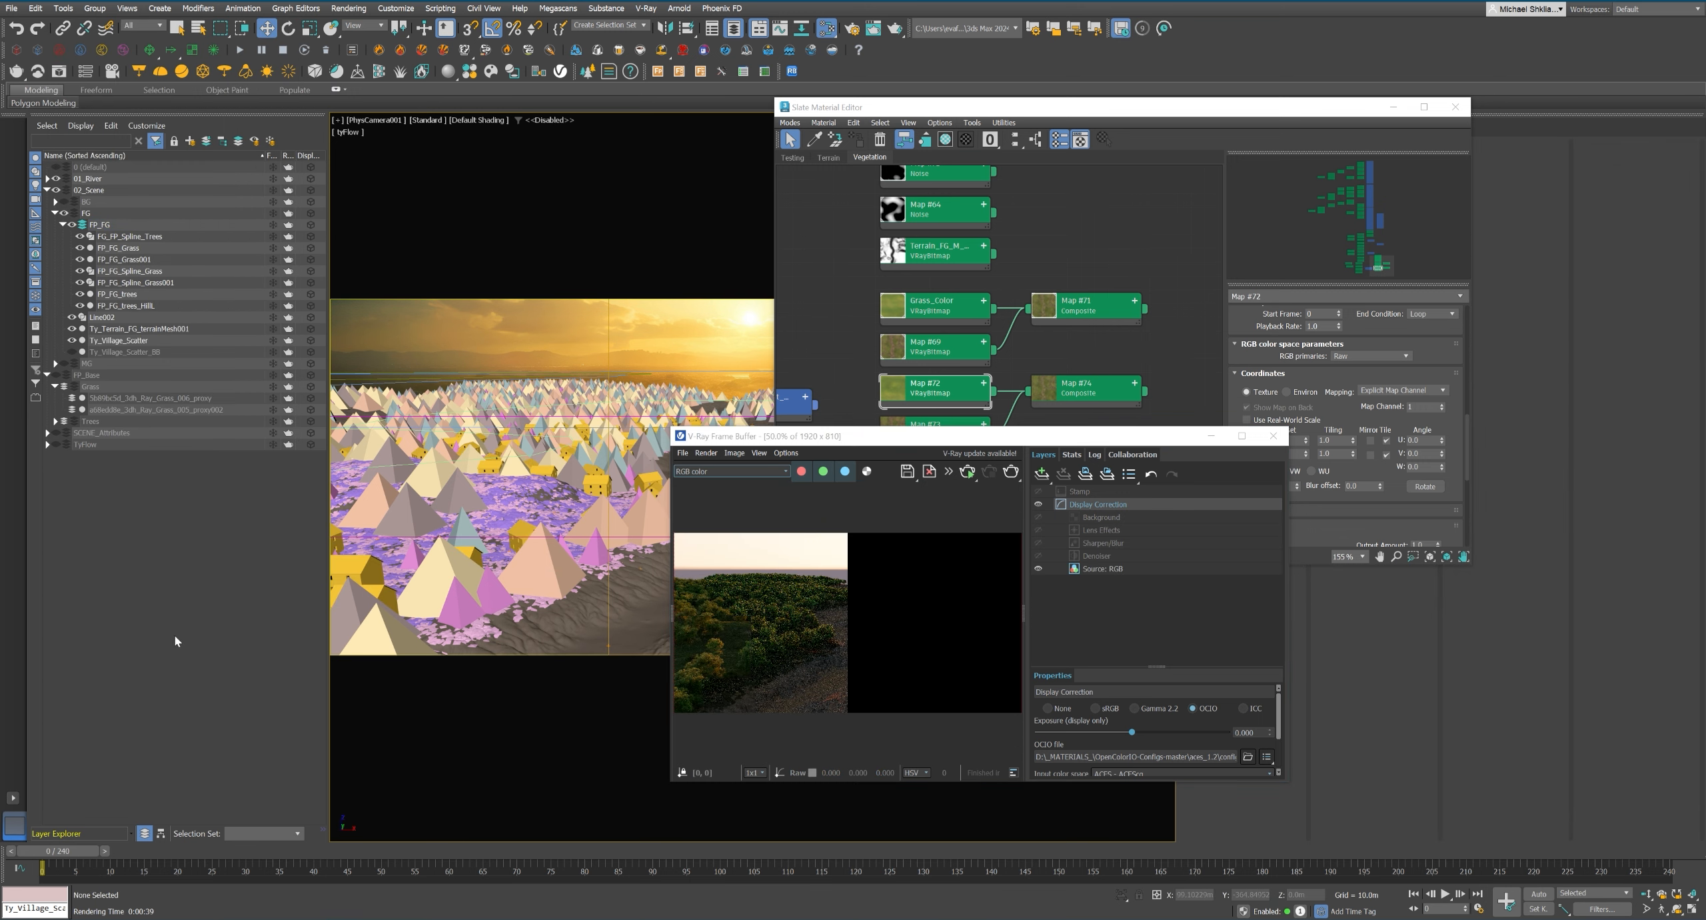